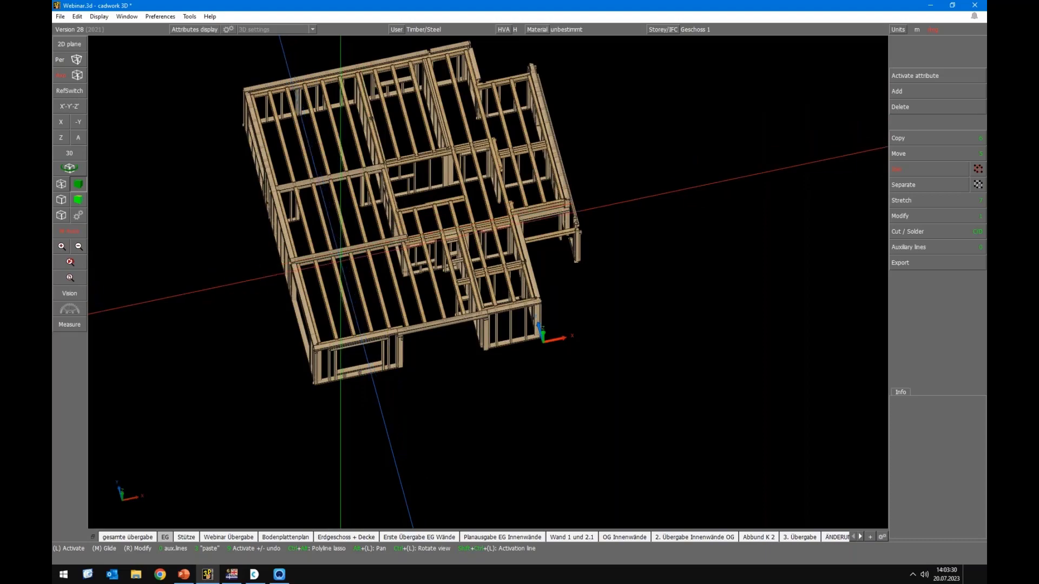
# Look over the EG timber frame model, show the webinar contents slide in PowerPoint, and return to the frame model in cadwork
pyautogui.scroll(2, 93, 199)
pyautogui.scroll(-2, 94, 199)
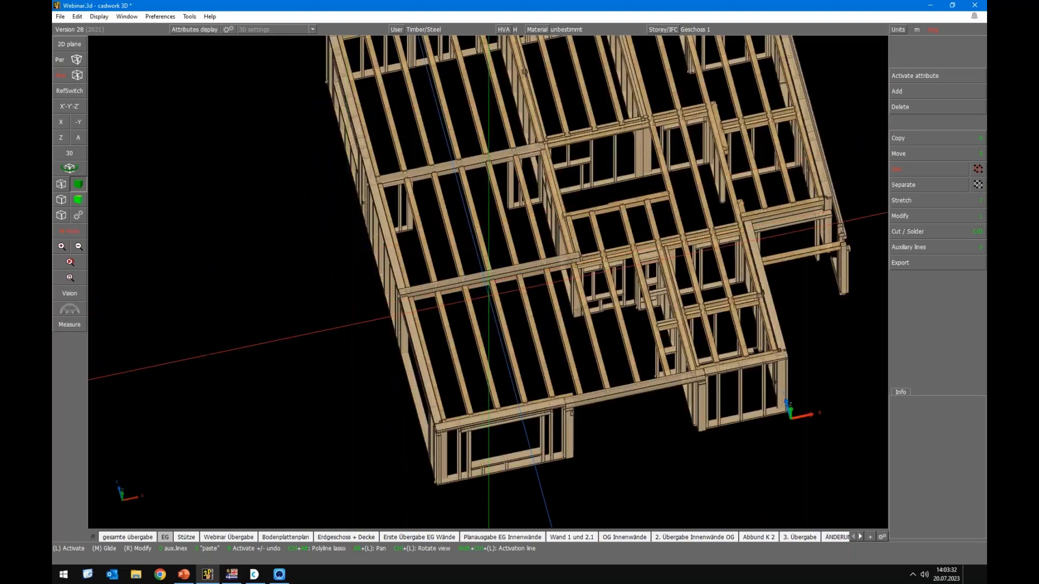
pyautogui.click(184, 574)
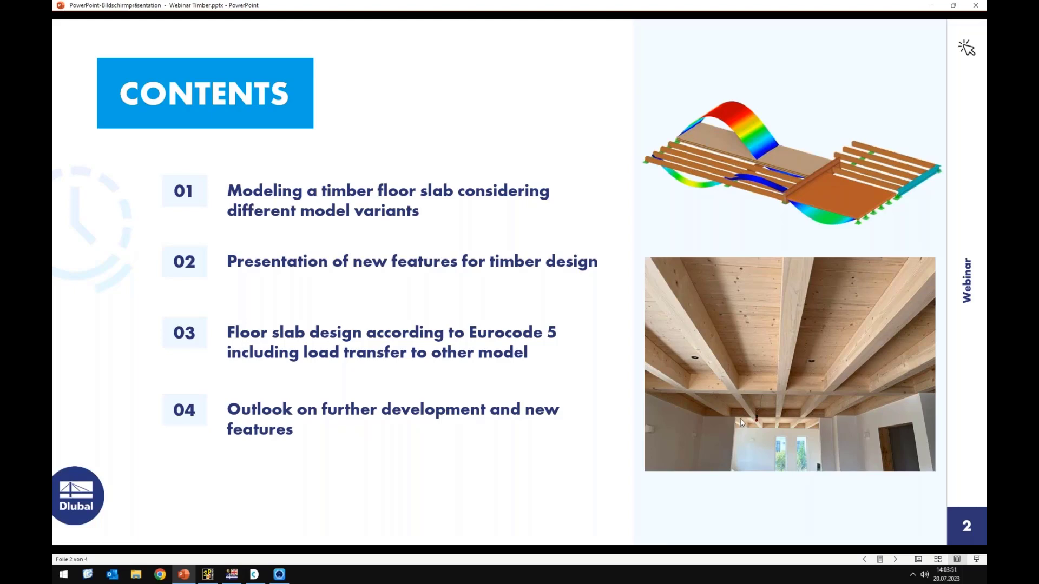
pyautogui.click(201, 580)
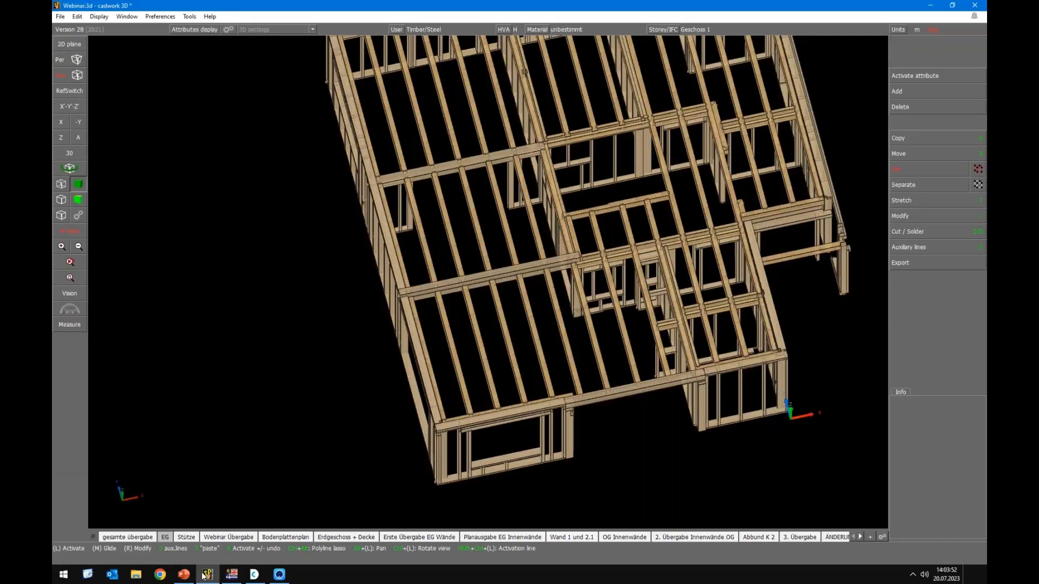
pyautogui.scroll(2, 229, 360)
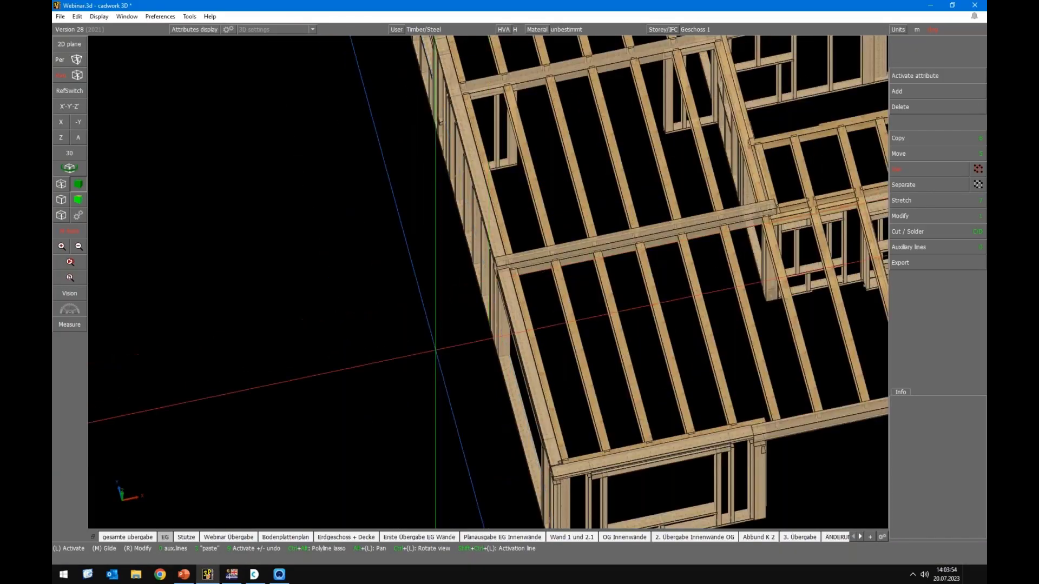
# Display the Webinar Übergabe scene and examine the notched end of the main beam where the floor joists connect
pyautogui.click(238, 538)
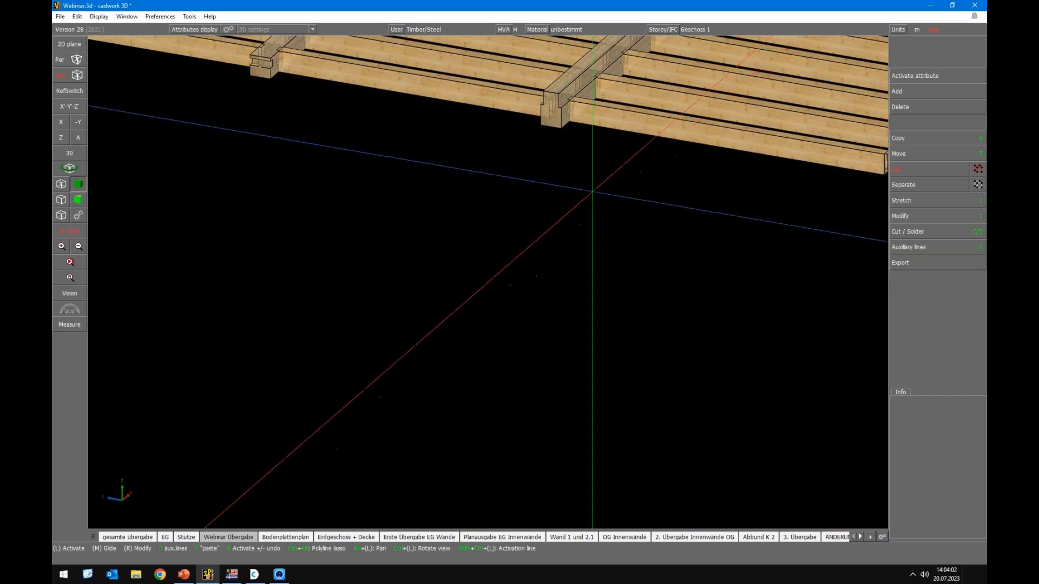
pyautogui.scroll(-2, 583, 232)
pyautogui.scroll(2, 459, 179)
pyautogui.scroll(1, 489, 285)
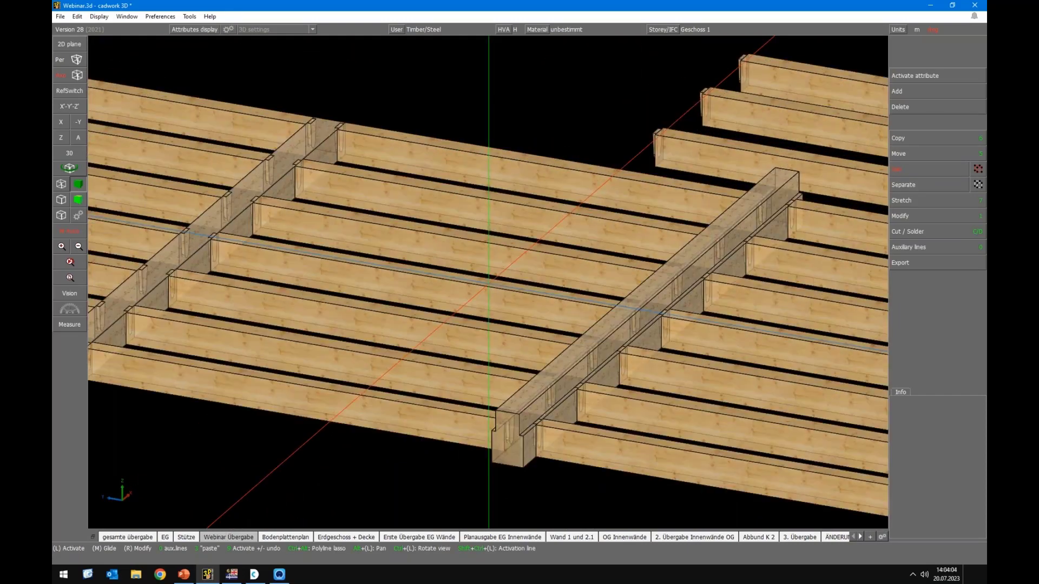
pyautogui.scroll(3, 490, 281)
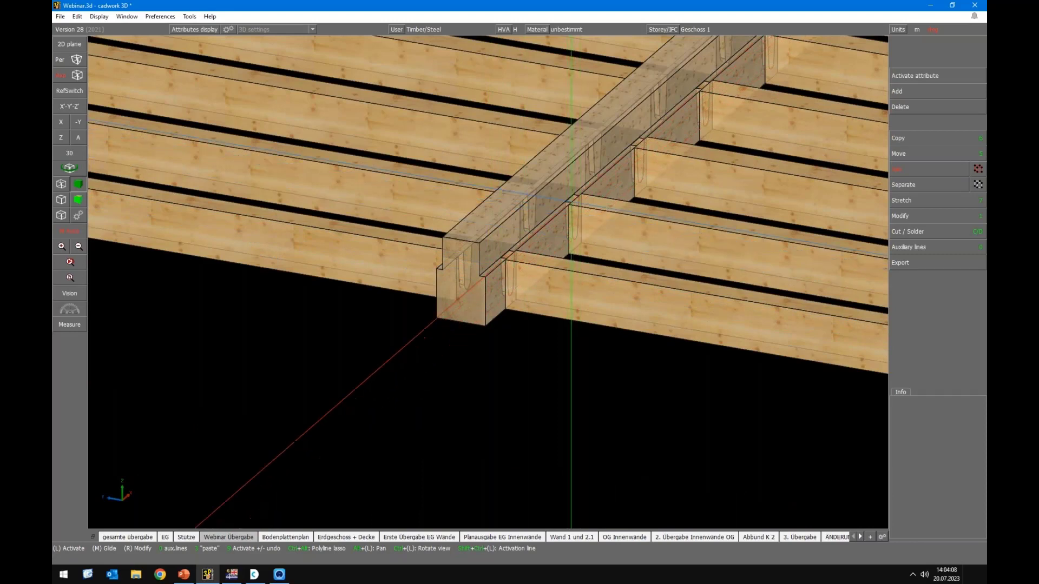
pyautogui.scroll(1, 444, 328)
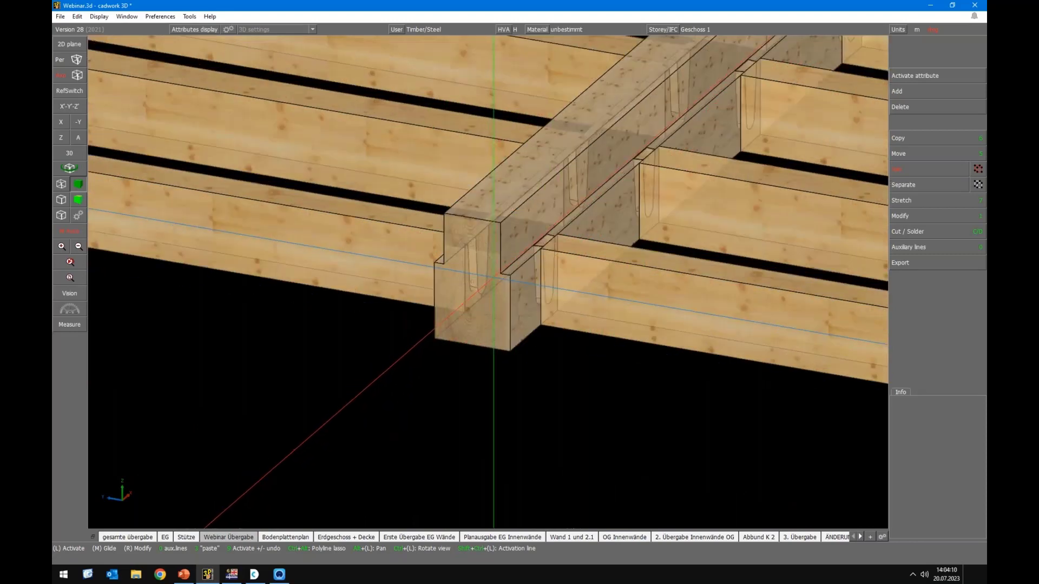
pyautogui.moveTo(501, 274)
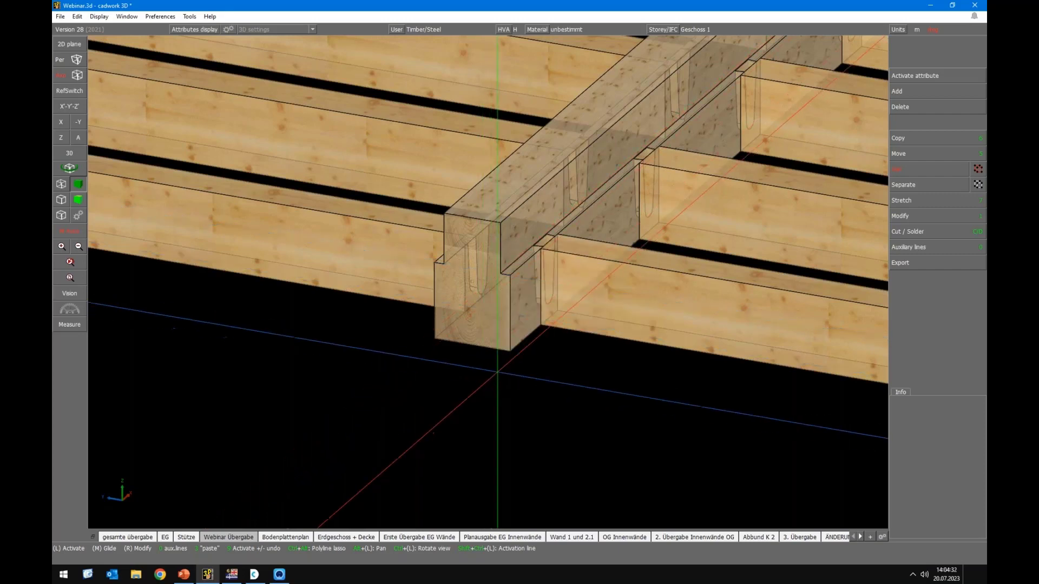
# Select the notched main beam and inspect it from another angle within the whole floor slab
pyautogui.scroll(-2, 497, 372)
pyautogui.click(469, 222)
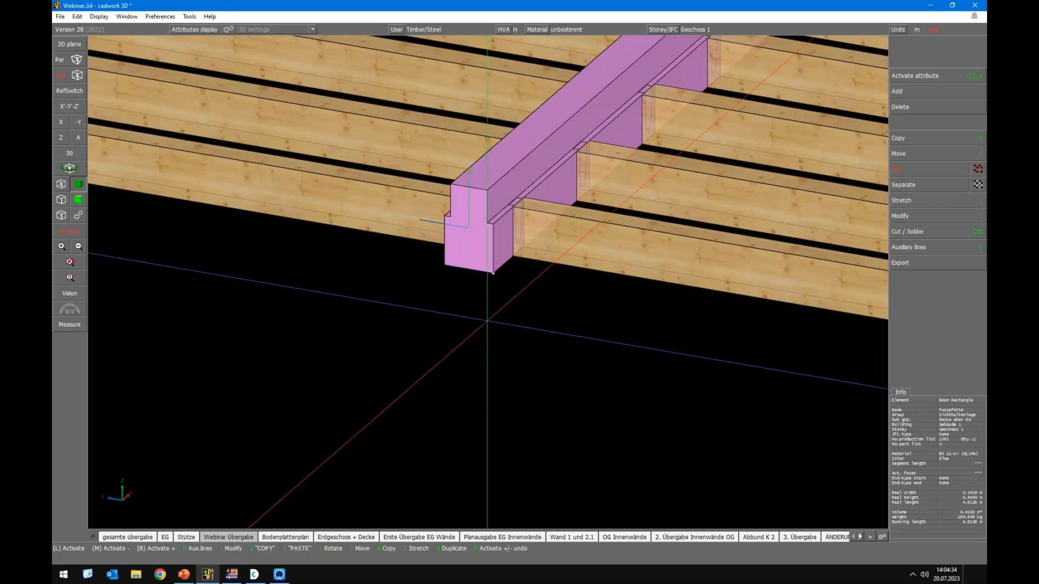
pyautogui.middleClick(469, 222)
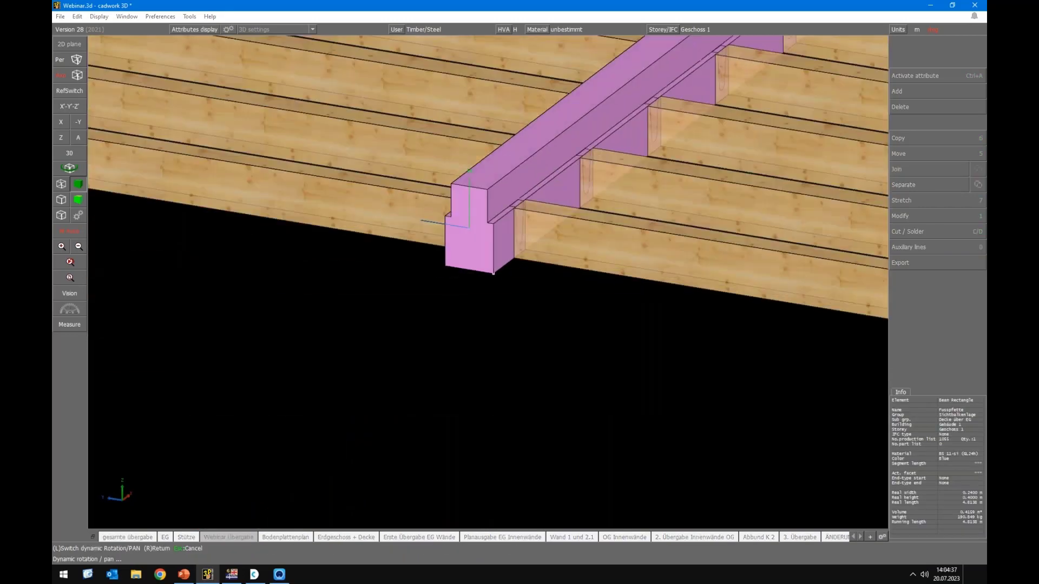
pyautogui.rightClick(389, 265)
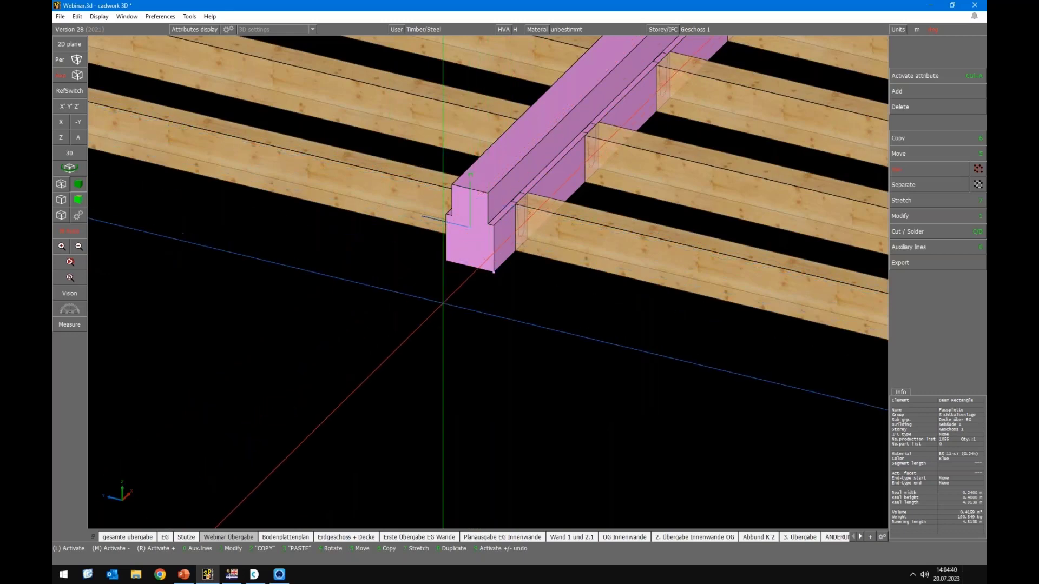
pyautogui.scroll(-2, 487, 286)
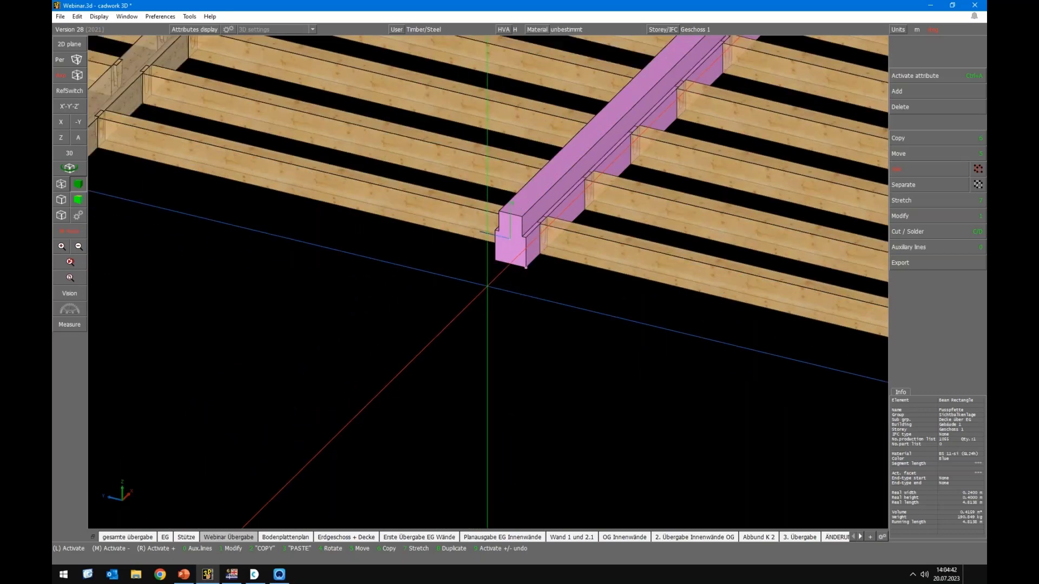
pyautogui.scroll(-5, 487, 286)
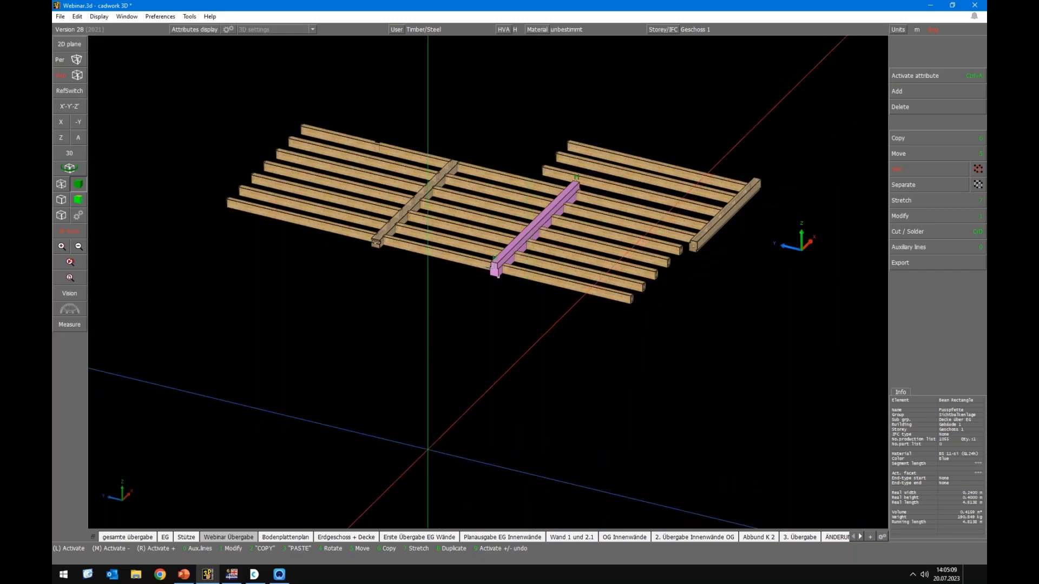
# Switch to RFEM and view the floor slab's member model in 3D with rendered solid sections
pyautogui.click(230, 576)
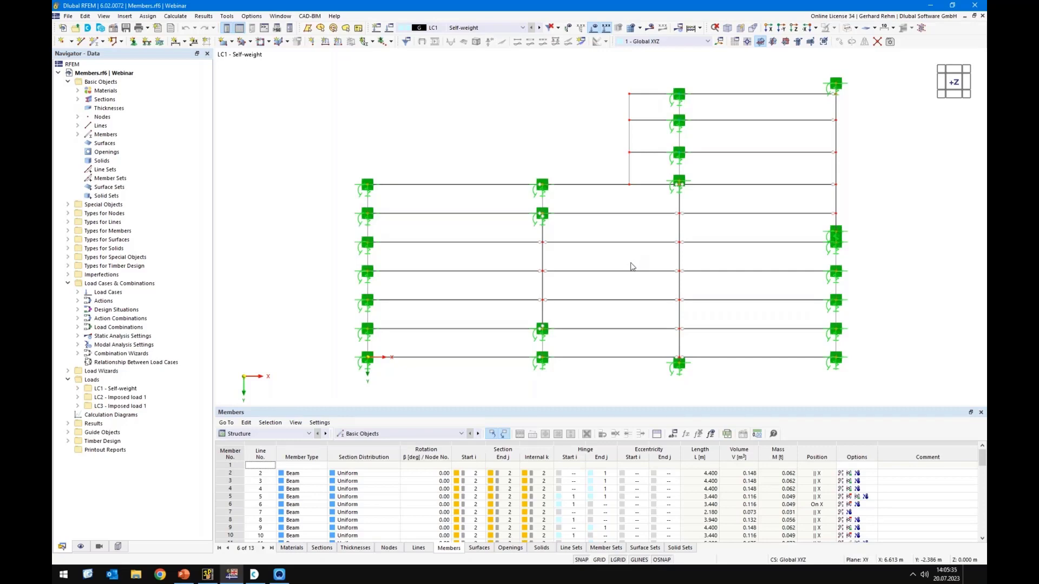
pyautogui.click(848, 28)
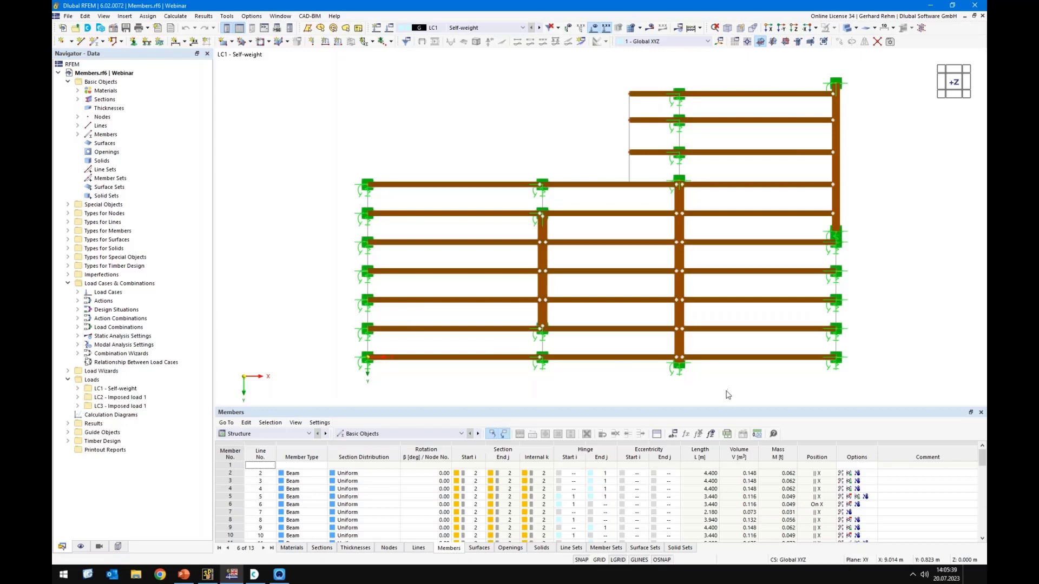
pyautogui.keyDown('ctrl'); pyautogui.moveTo(624, 387); pyautogui.dragTo(514, 287, button='middle'); pyautogui.keyUp('ctrl')
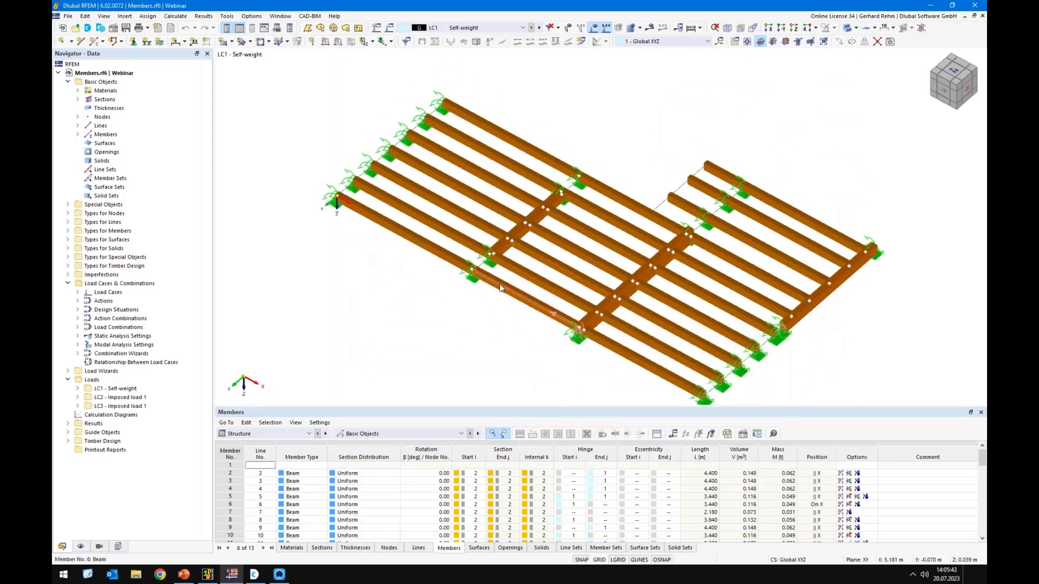
pyautogui.scroll(1, 500, 288)
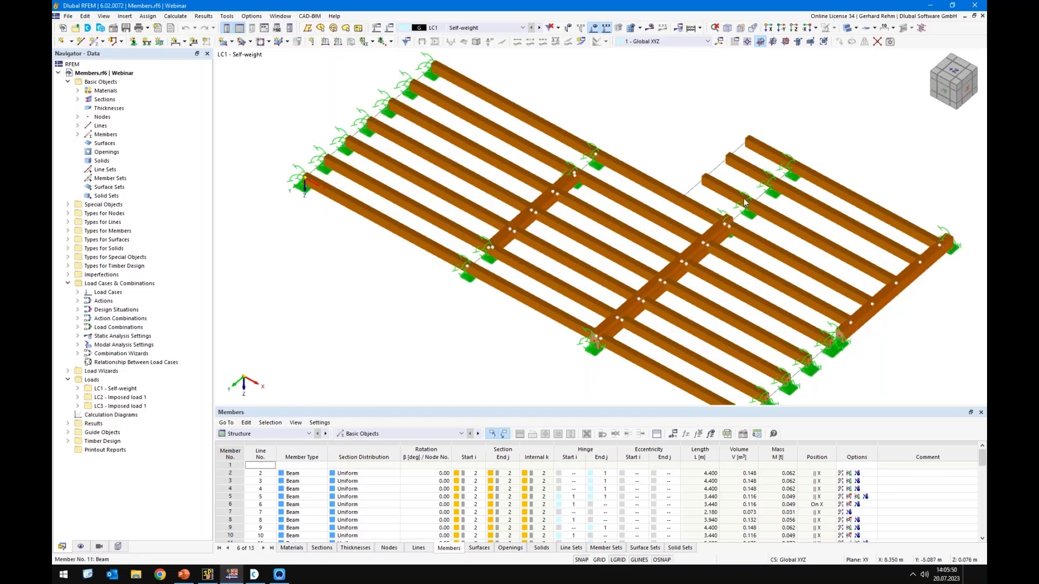
# Compare the slab with the EG building model in cadwork, then return to RFEM and examine the members' supports and hinges
pyautogui.click(206, 576)
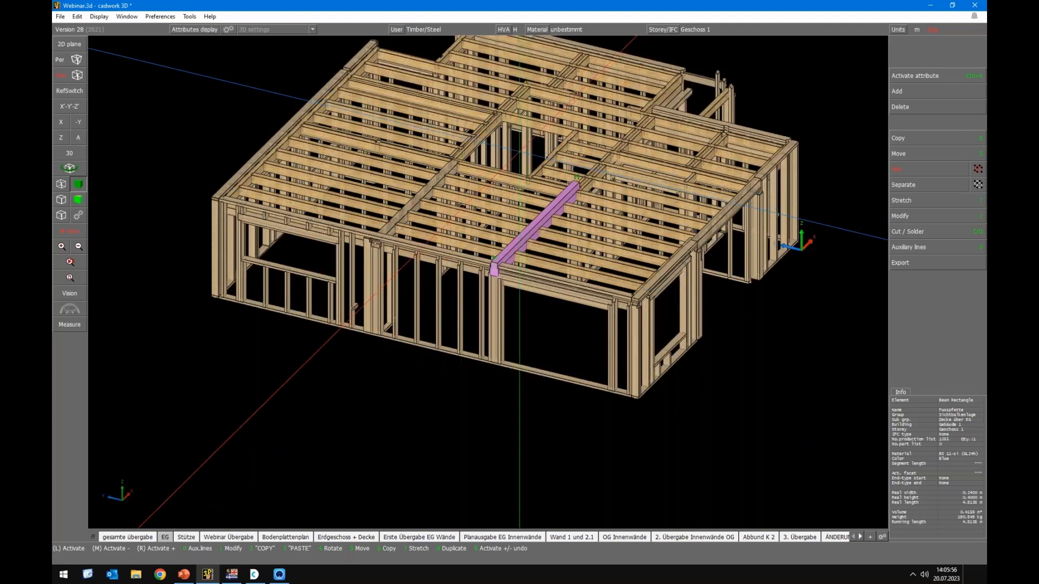
pyautogui.hotkey('alt', 'Tab')
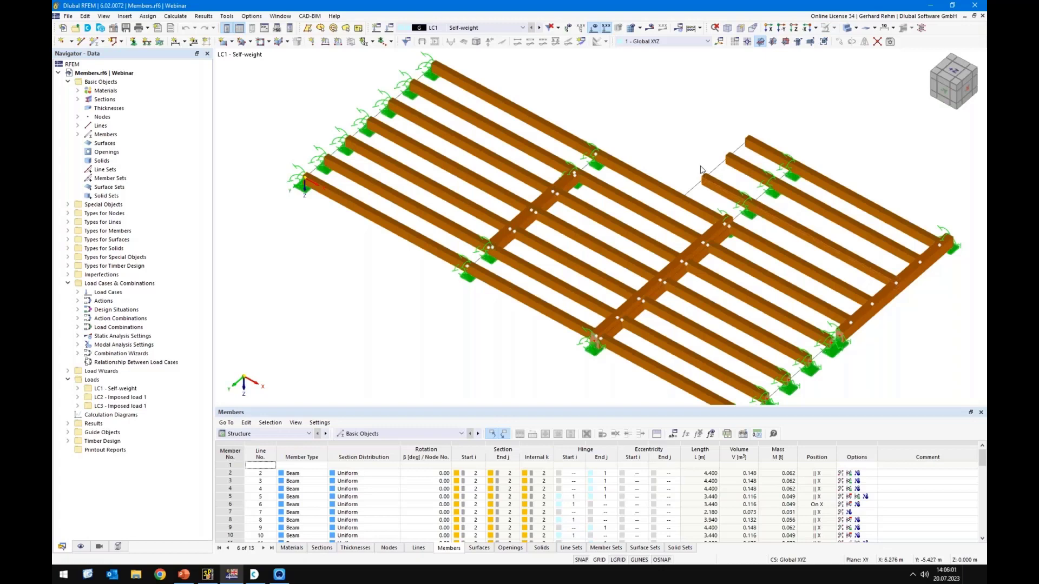
pyautogui.scroll(-1, 690, 171)
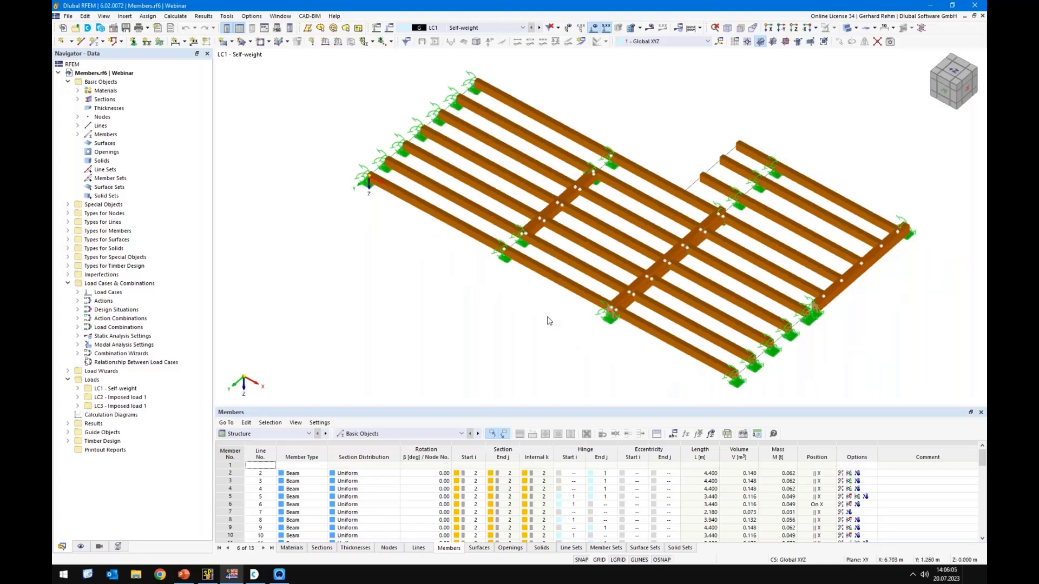
pyautogui.scroll(2, 608, 317)
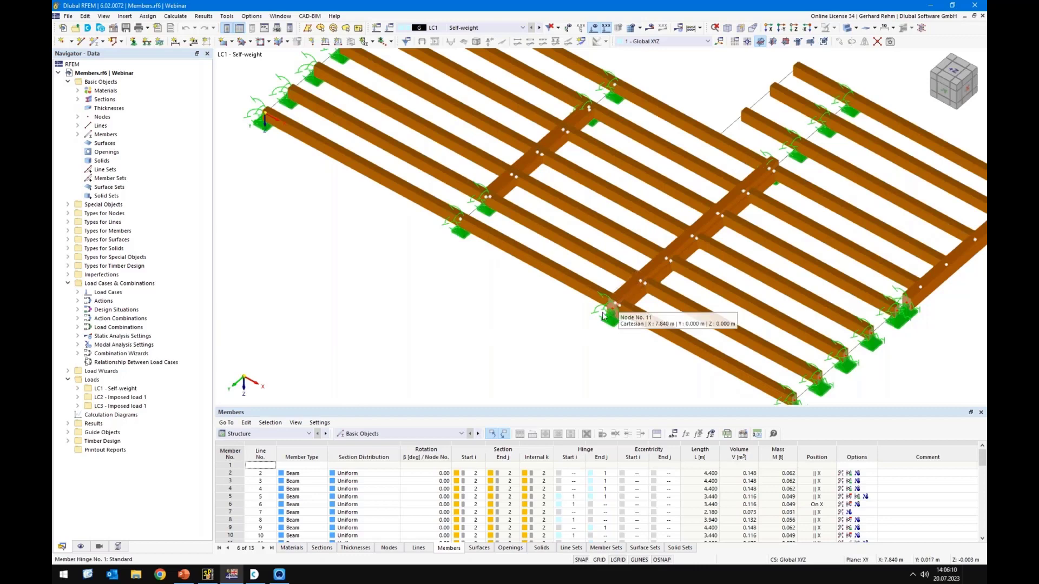
pyautogui.scroll(-1, 584, 335)
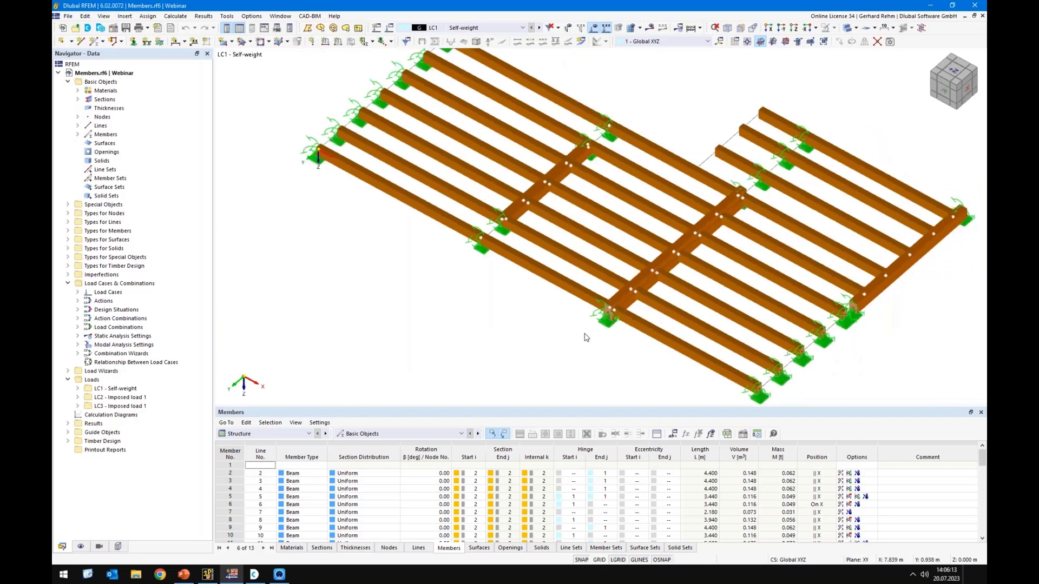
pyautogui.scroll(-1, 552, 343)
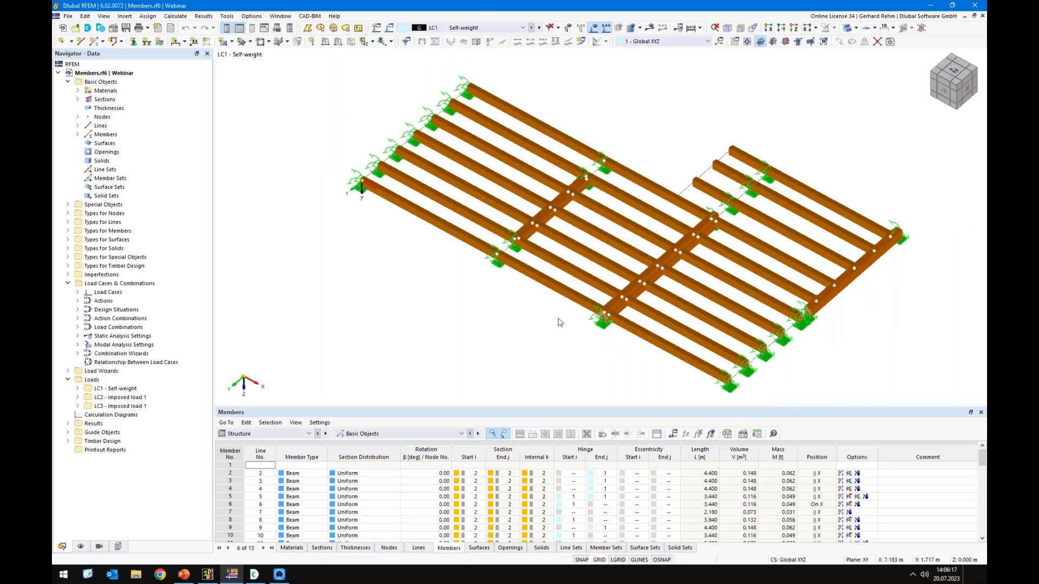
# Show the model as a wireframe in the +Z plan view and review the load cases, keeping LC1 Self-weight active
pyautogui.click(848, 28)
pyautogui.click(794, 29)
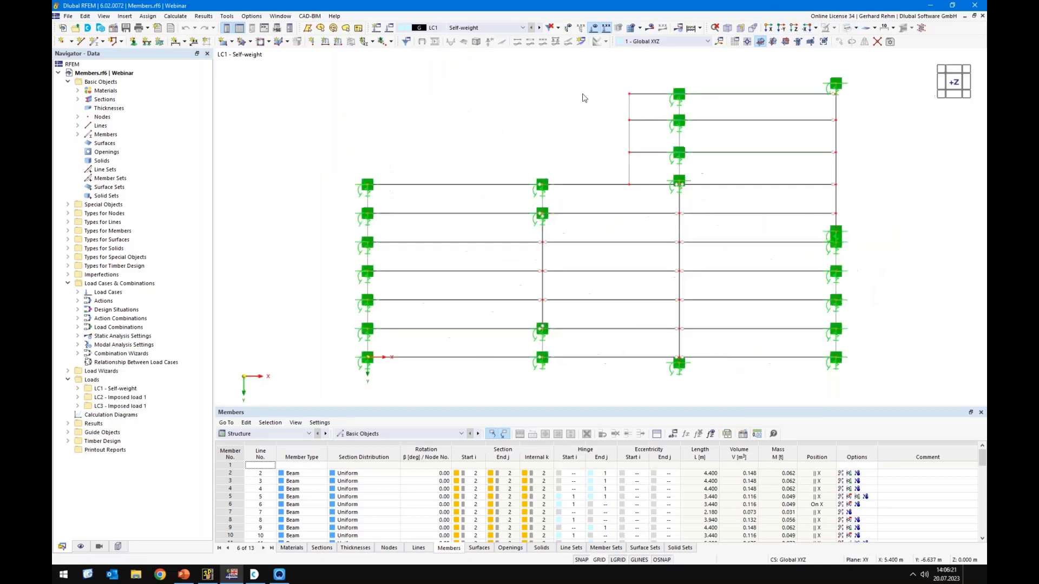
pyautogui.click(497, 28)
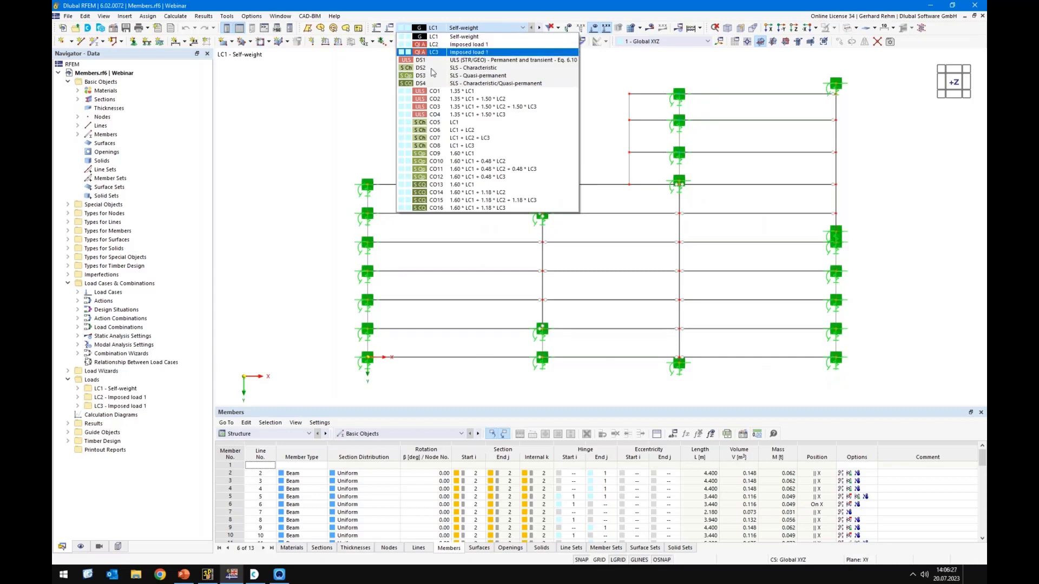
pyautogui.click(462, 38)
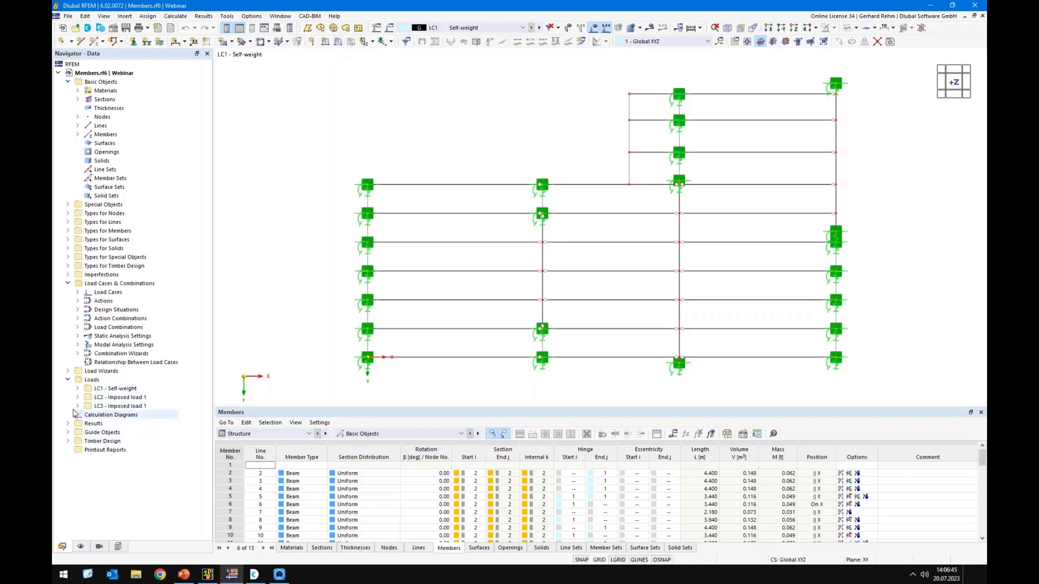
# Create a Member Loads from Area Load wizard entry in LC1 Self-weight with a uniform load of 2.50 kN/m²
pyautogui.click(67, 371)
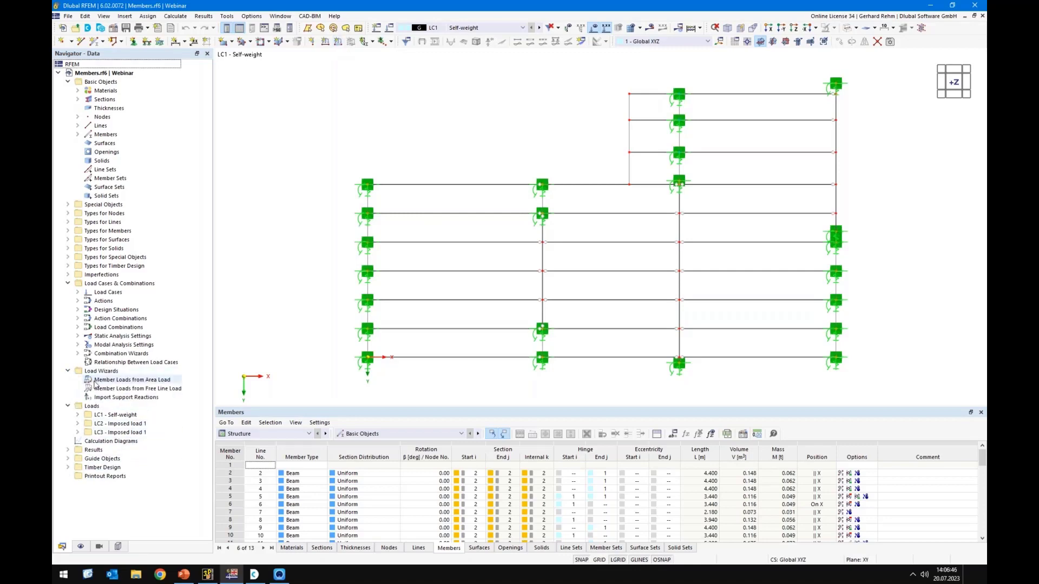
pyautogui.click(131, 381)
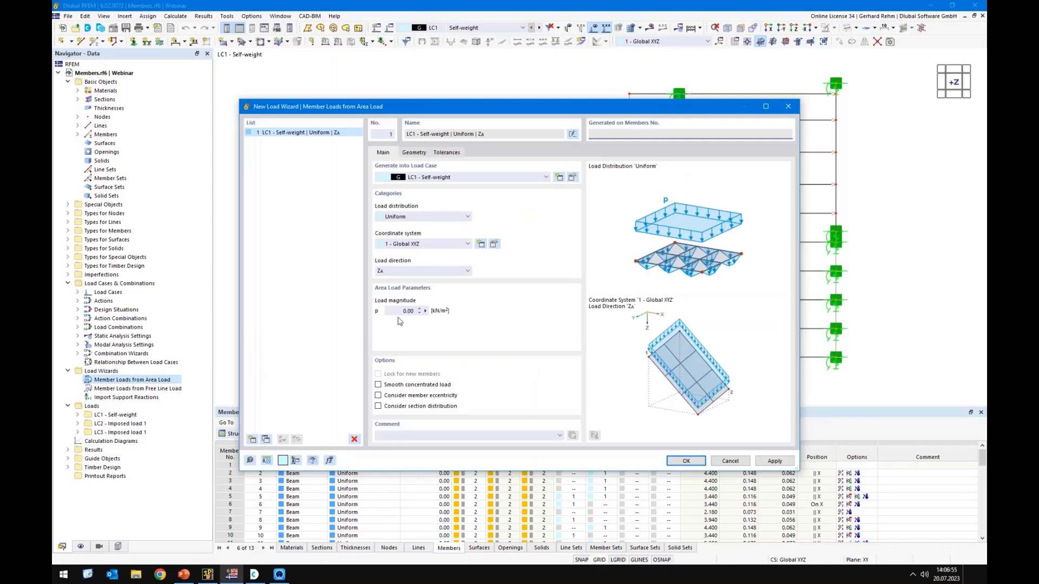
pyautogui.click(405, 311)
# Define the area load's boundary around the whole slab outline with corner nodes 41, 38, 58, 49, 50 and 48
pyautogui.click(422, 152)
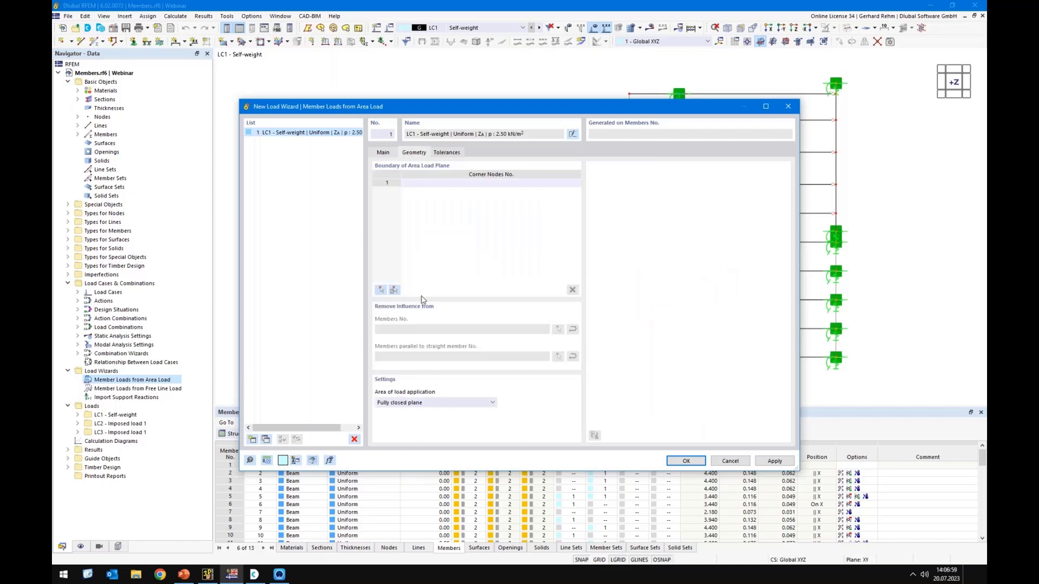
pyautogui.click(380, 290)
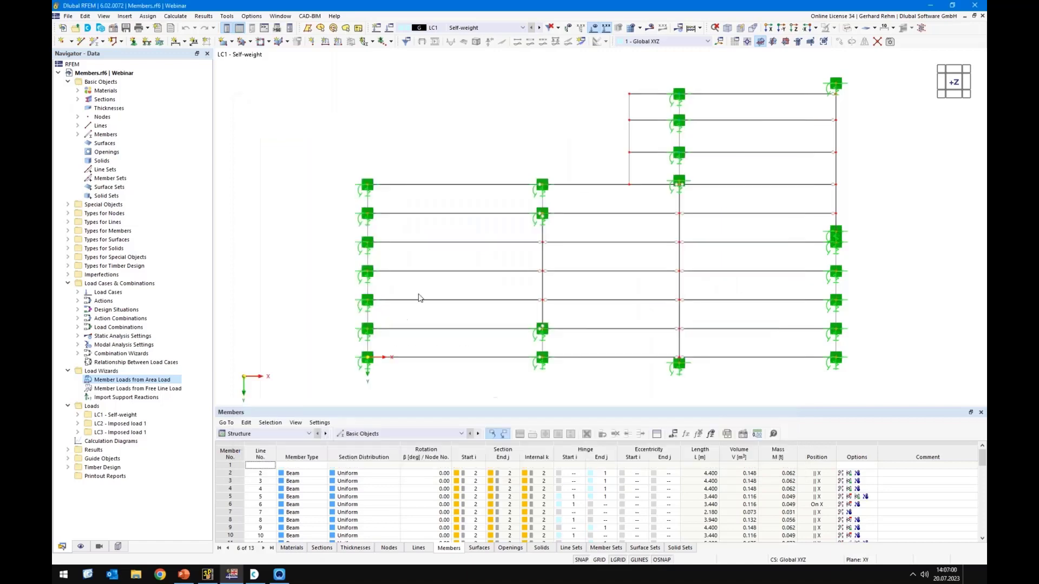
pyautogui.click(367, 357)
pyautogui.click(367, 185)
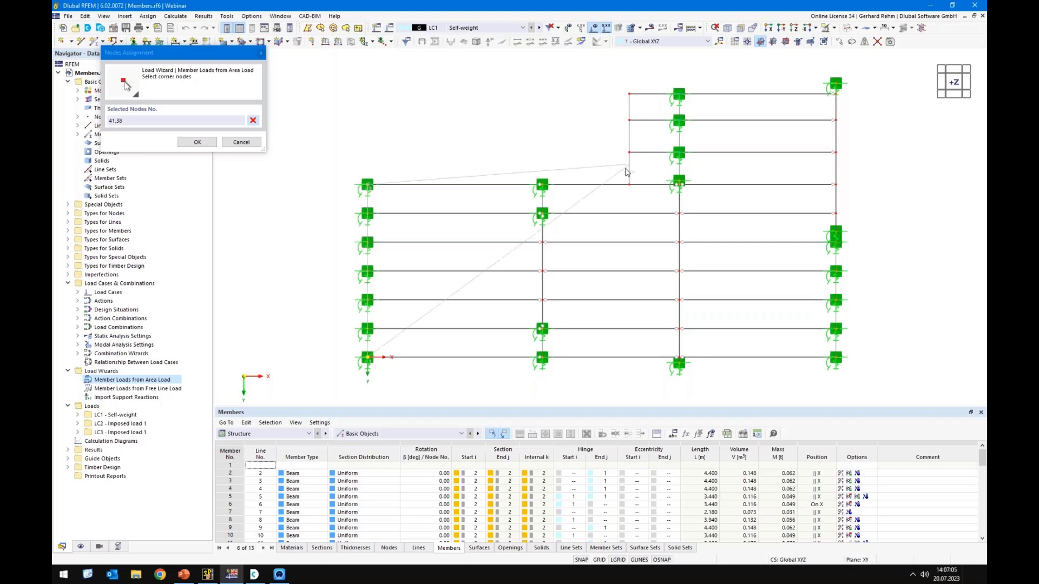
pyautogui.click(629, 185)
pyautogui.click(629, 94)
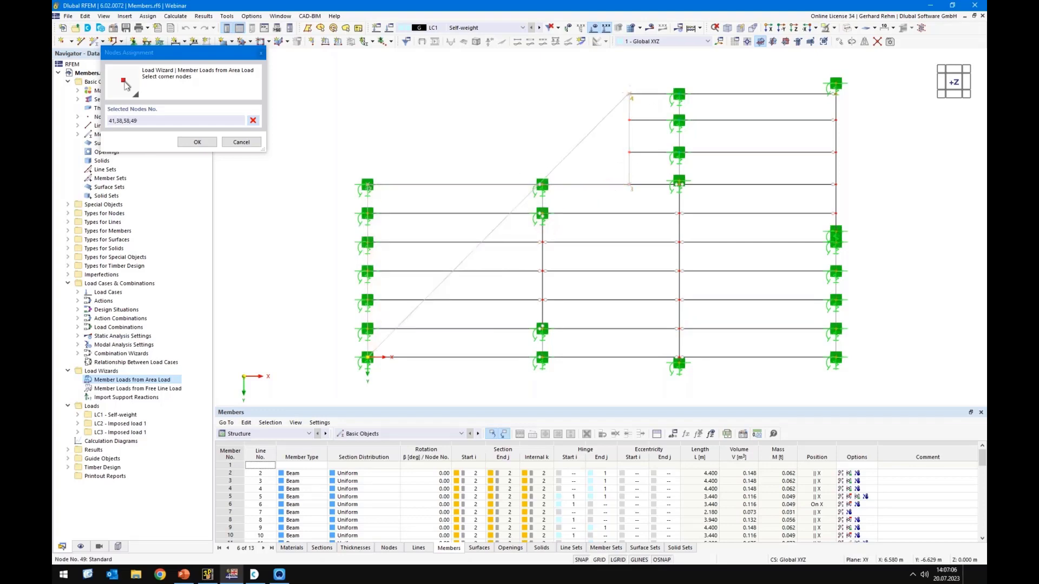
pyautogui.click(835, 93)
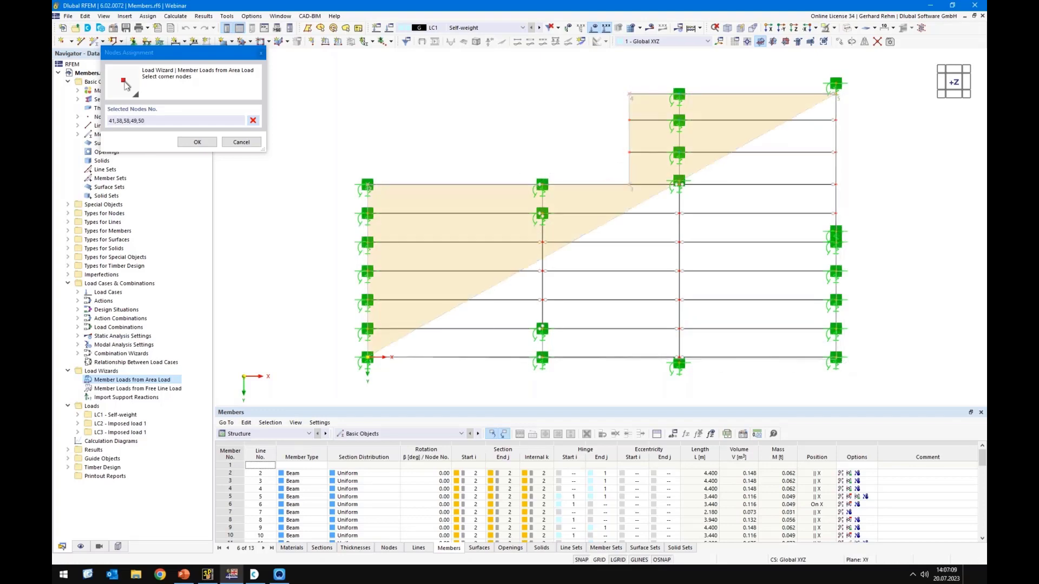
pyautogui.click(835, 357)
pyautogui.click(197, 144)
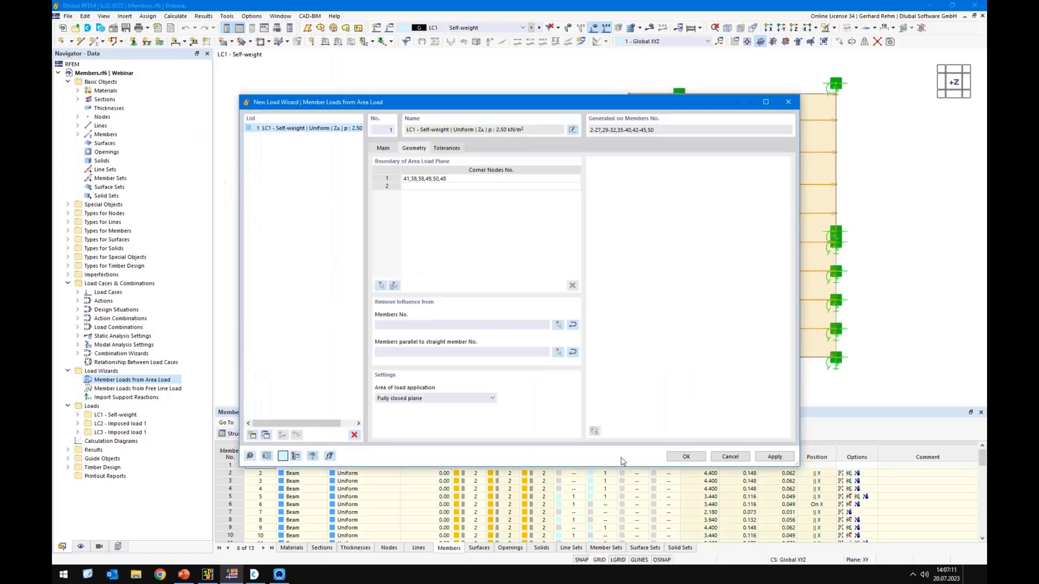
# Generate the member loads from the area load, show them in an isometric view and turn off their separate display
pyautogui.press('Return')
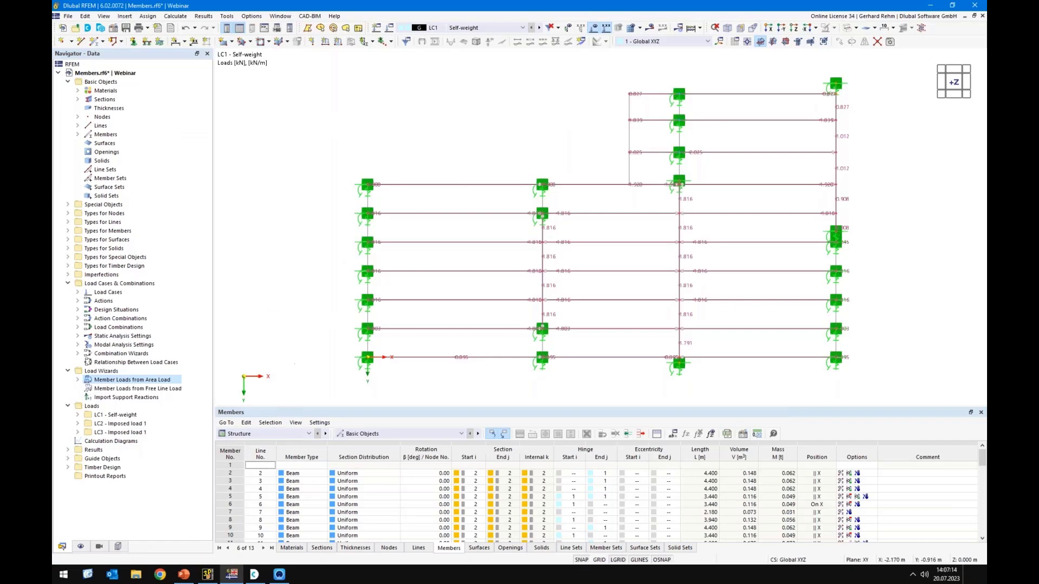
pyautogui.press('F7')
pyautogui.rightClick(431, 152)
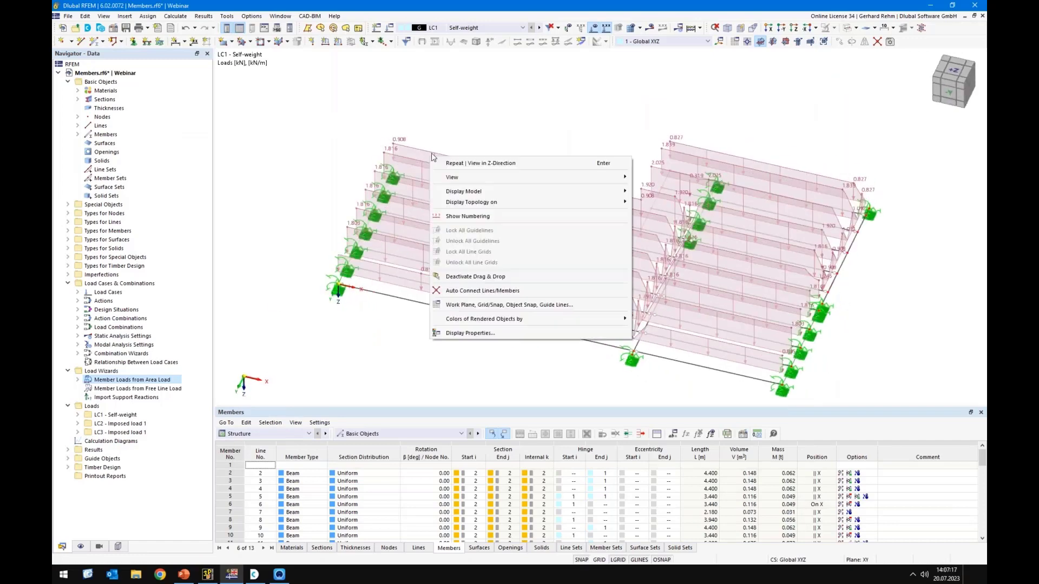
pyautogui.click(431, 153)
pyautogui.rightClick(430, 153)
pyautogui.click(461, 214)
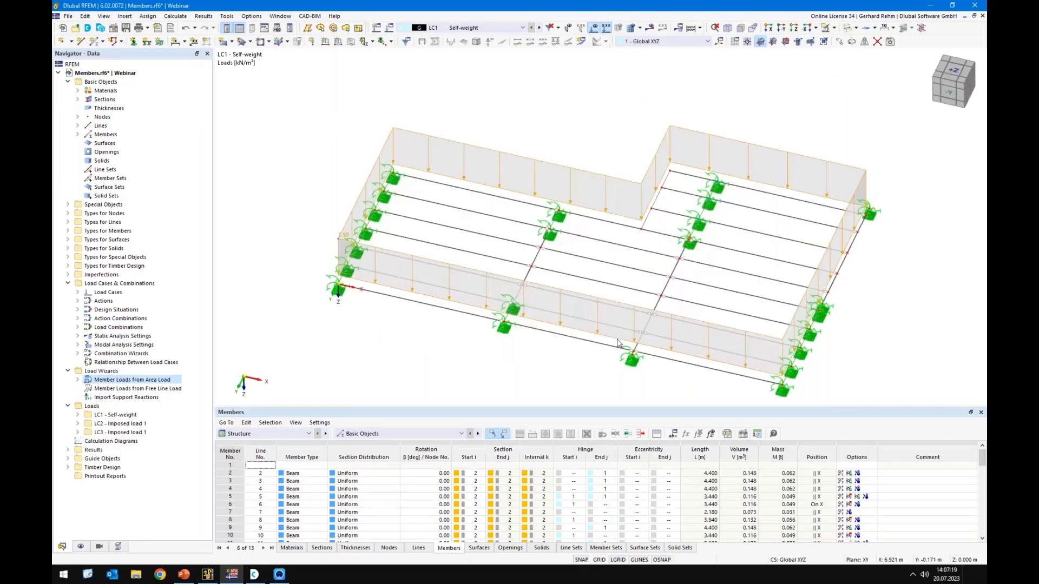
# Turn the separate display of the generated member loads back on and examine their distribution around the interior supports
pyautogui.keyDown('ctrl'); pyautogui.moveTo(431, 342); pyautogui.dragTo(526, 178, button='middle'); pyautogui.keyUp('ctrl')
pyautogui.rightClick(486, 191)
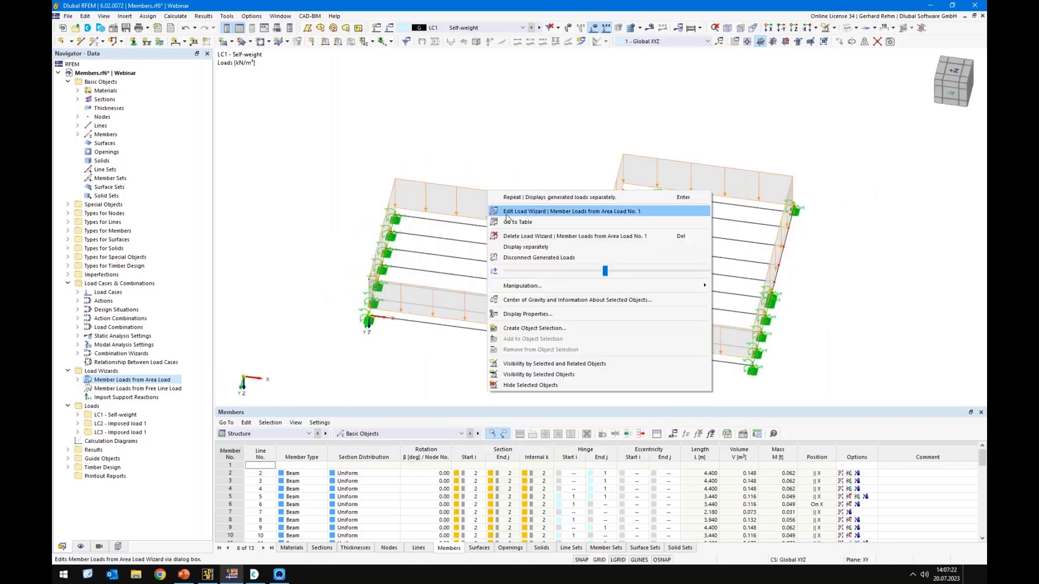
pyautogui.click(518, 246)
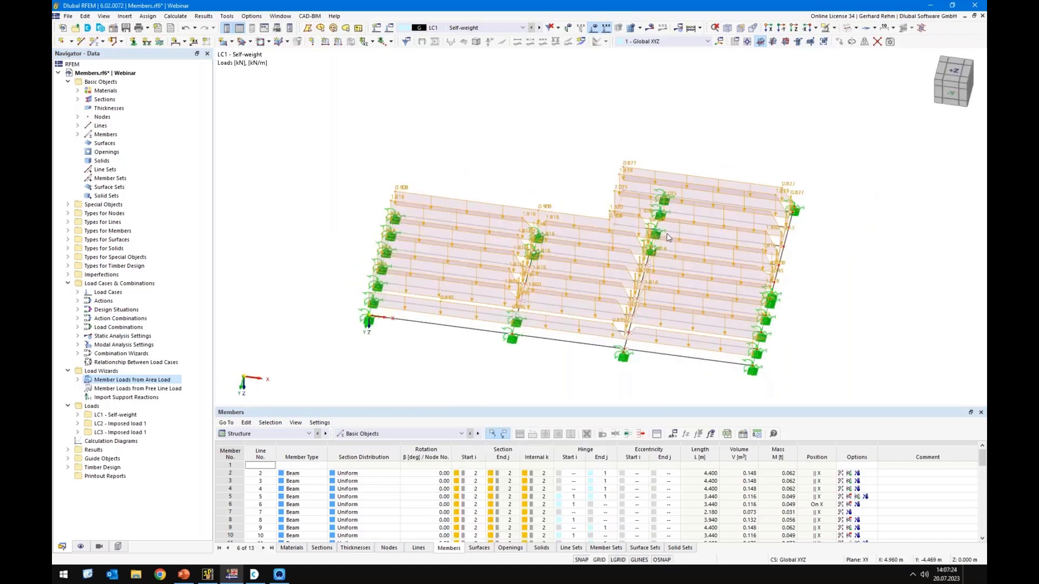
pyautogui.keyDown('ctrl'); pyautogui.moveTo(684, 256); pyautogui.dragTo(614, 262, button='middle'); pyautogui.keyUp('ctrl')
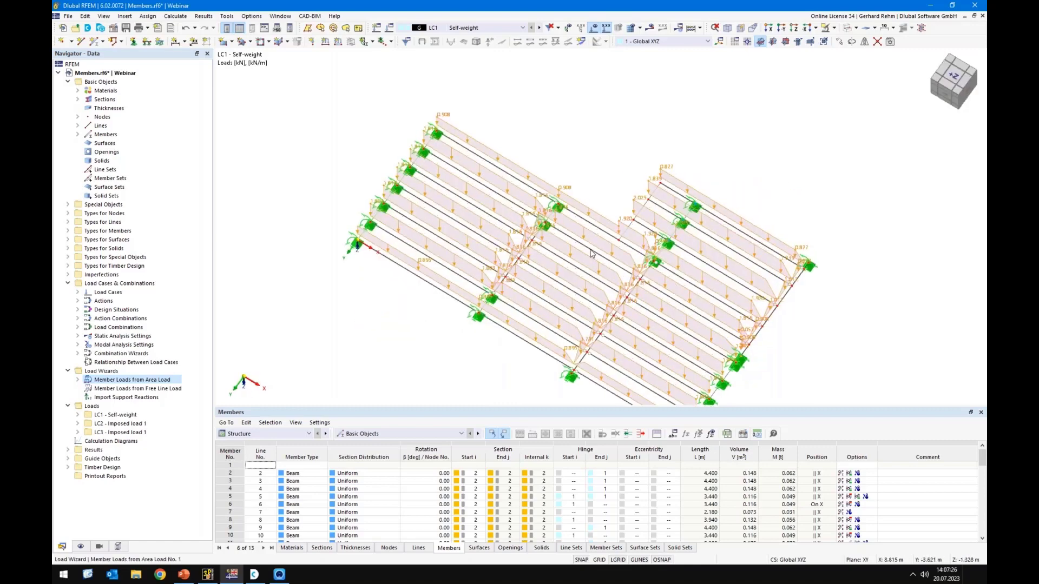
pyautogui.scroll(3, 614, 261)
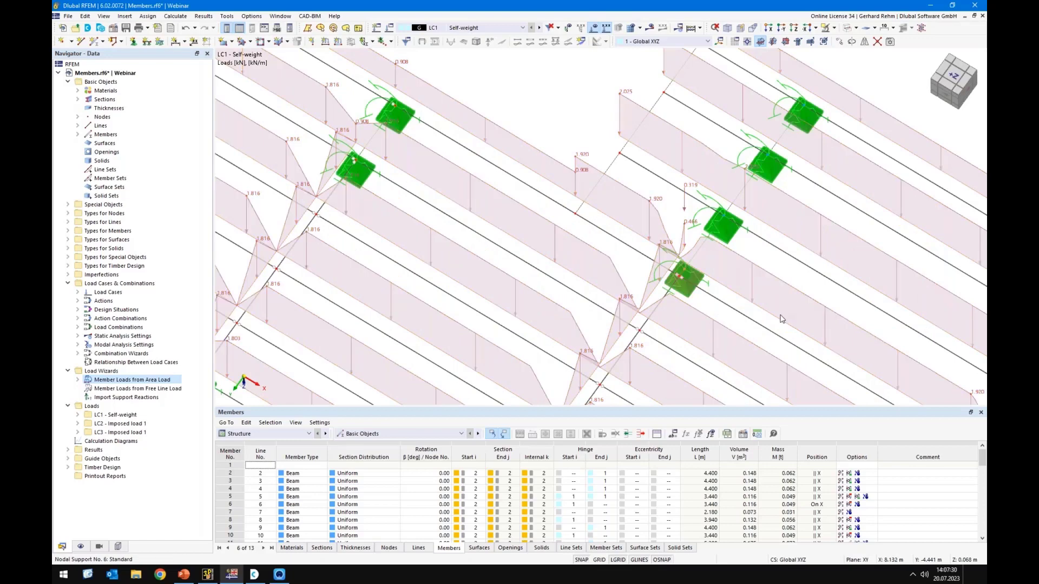
pyautogui.keyDown('ctrl'); pyautogui.moveTo(683, 268); pyautogui.dragTo(674, 238, button='middle'); pyautogui.keyUp('ctrl')
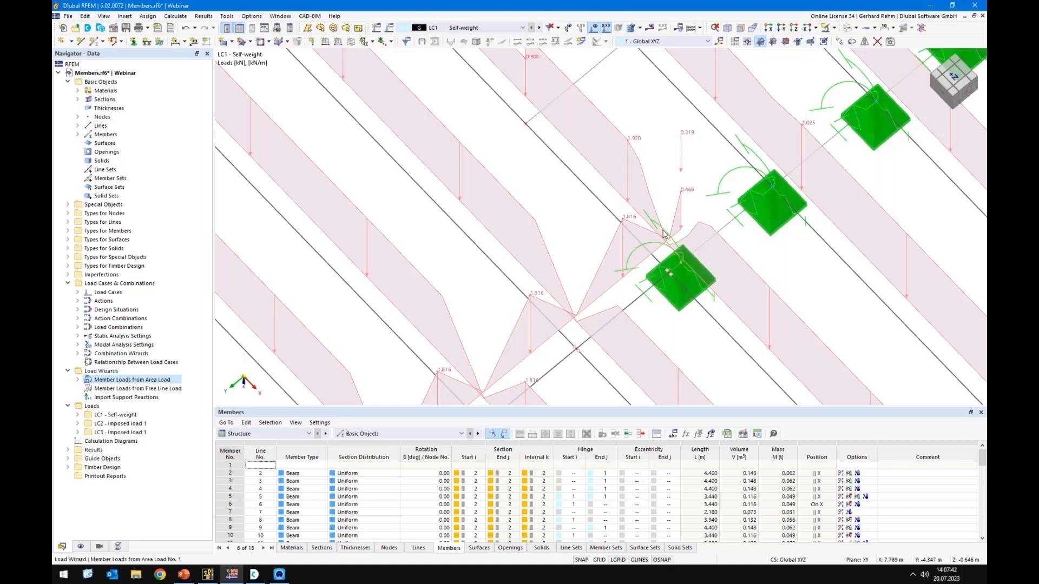
pyautogui.scroll(-2, 664, 238)
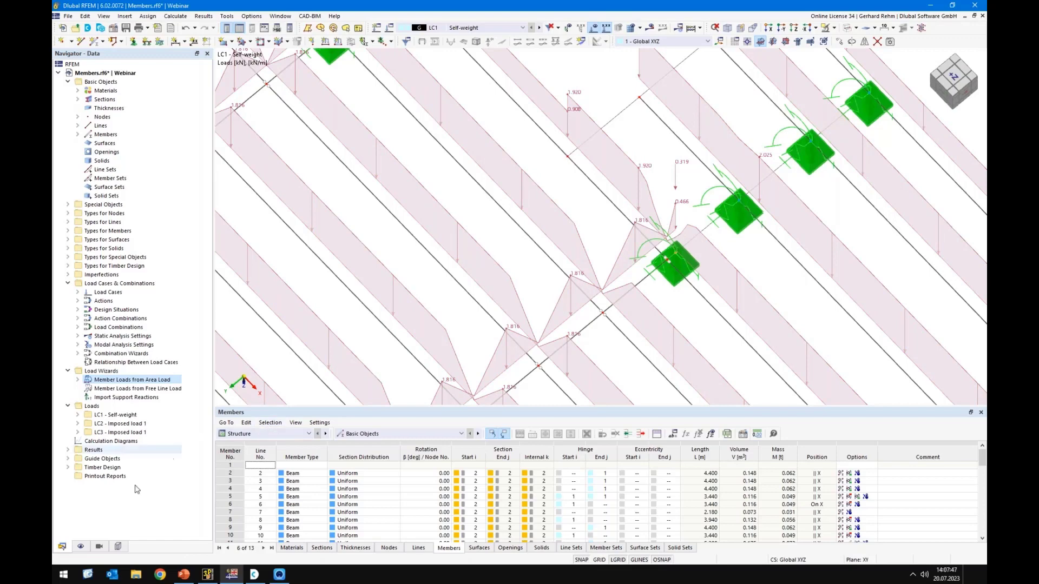
# Show the distribution areas of the member loads from area load and hide the nodal supports
pyautogui.click(81, 547)
pyautogui.scroll(-6, 95, 478)
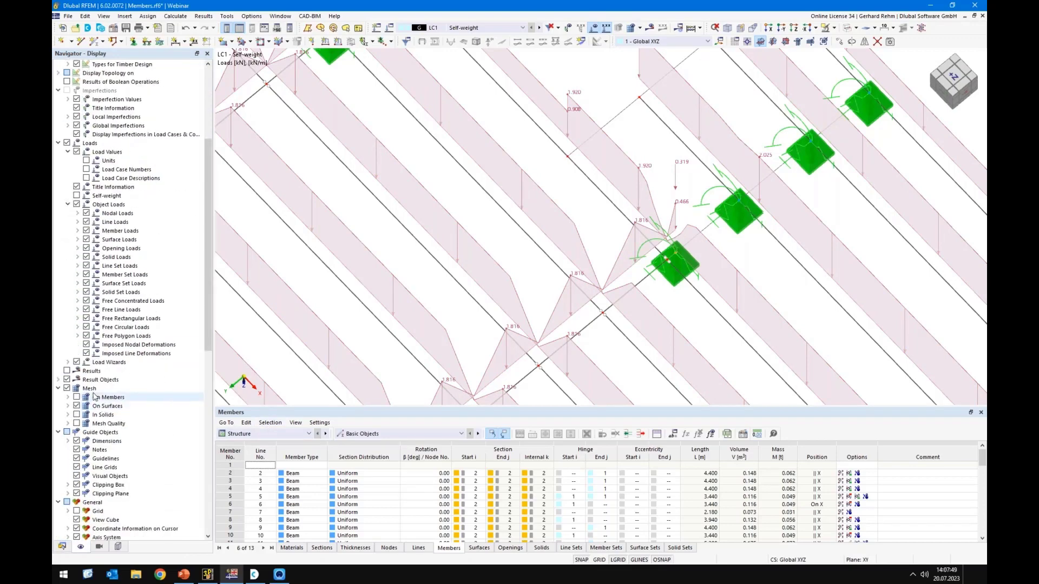
pyautogui.click(68, 363)
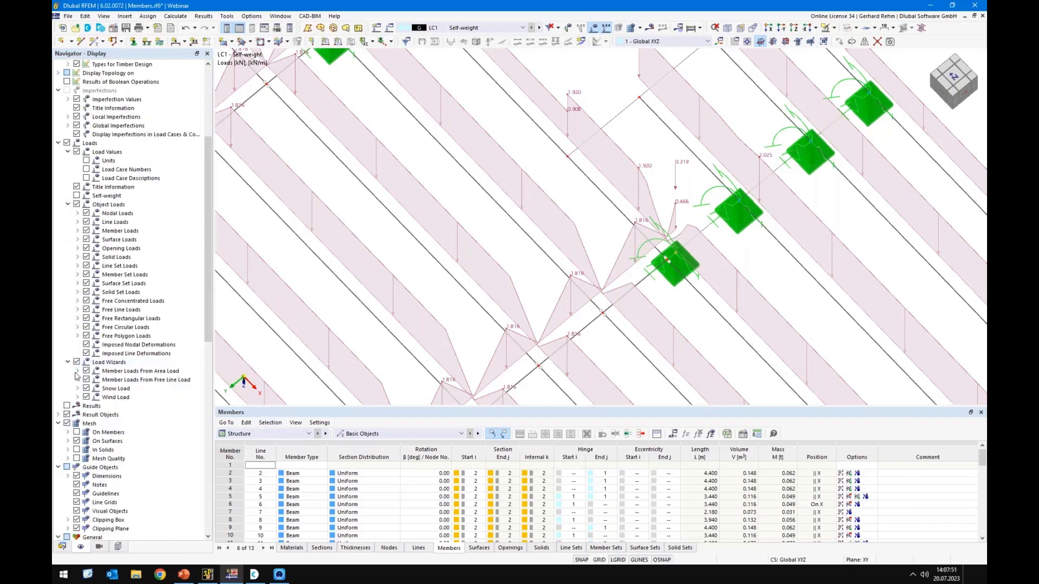
pyautogui.click(77, 372)
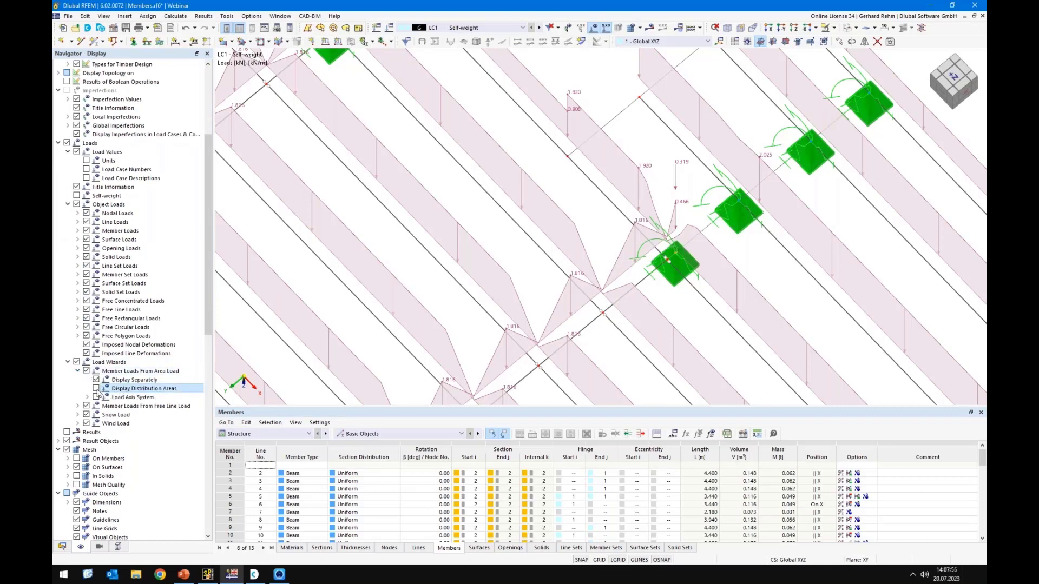
pyautogui.scroll(6, 98, 395)
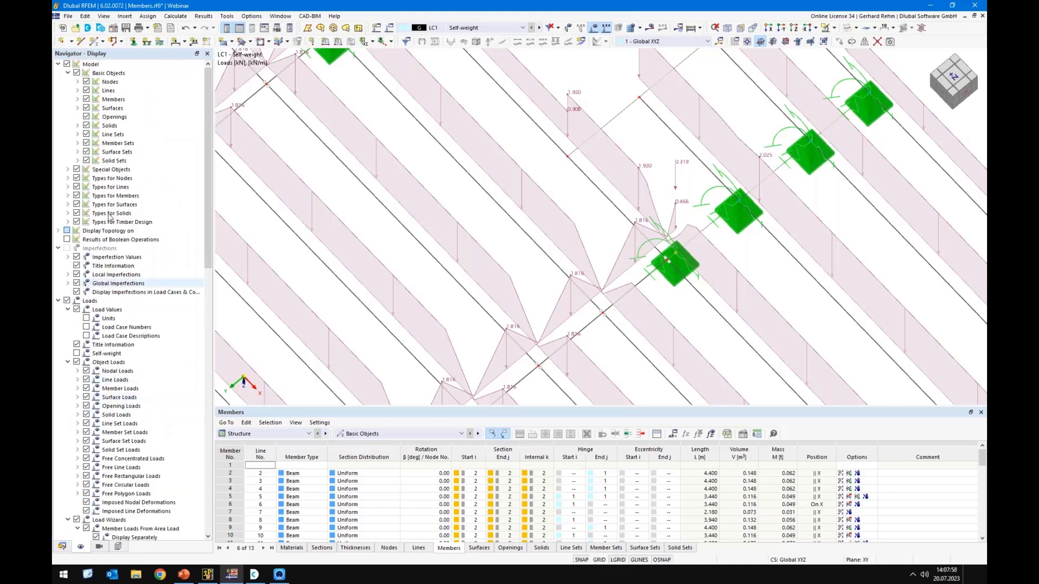
pyautogui.click(67, 179)
pyautogui.click(86, 187)
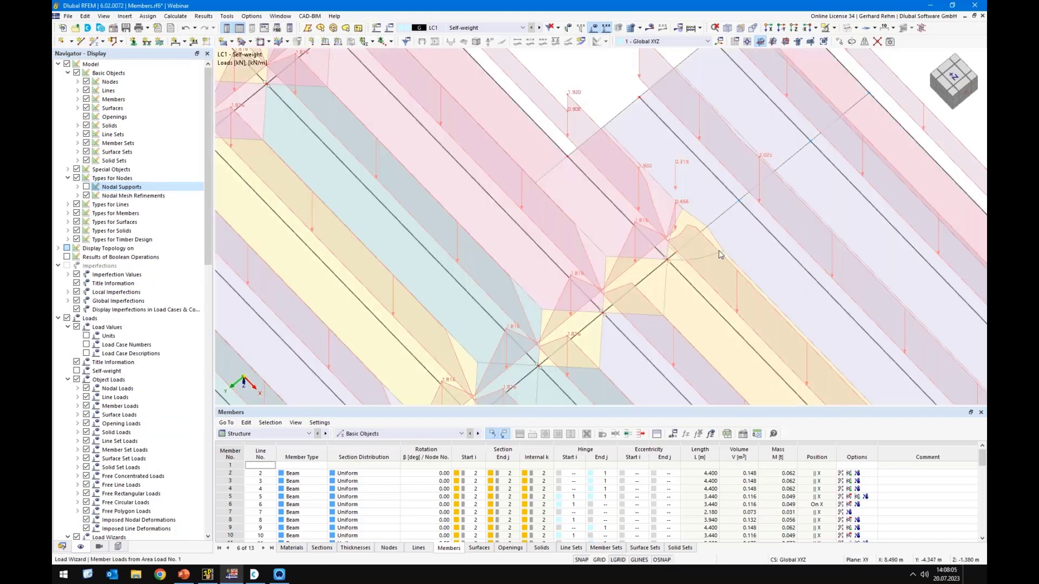
# Examine the coloured distribution areas and load shares where the beams meet the interior cross beams and at the slab's recessed corner
pyautogui.moveTo(644, 255); pyautogui.dragTo(666, 290, button='middle')
pyautogui.scroll(-2, 666, 290)
pyautogui.scroll(4, 684, 239)
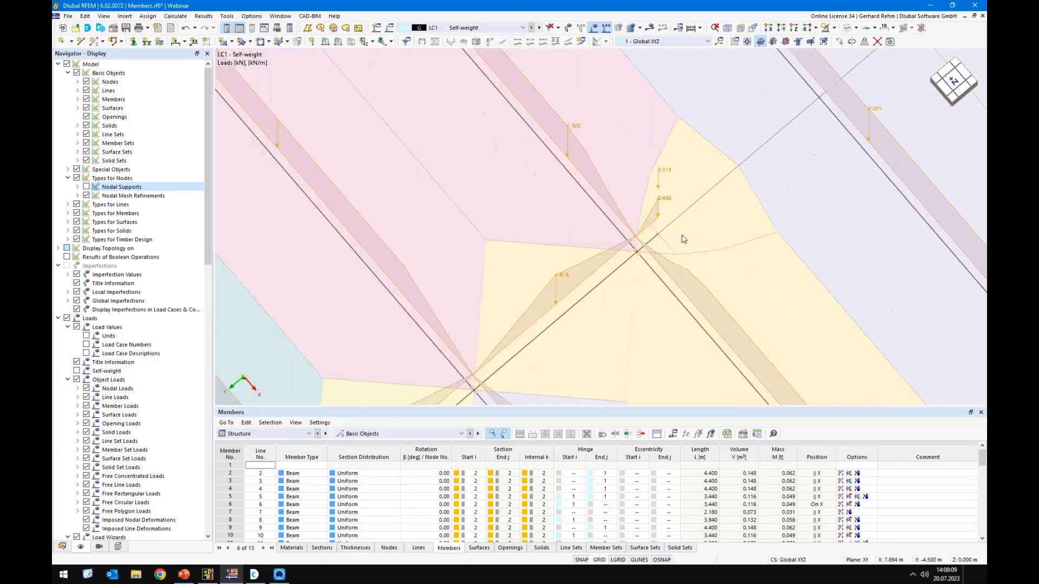
pyautogui.scroll(-1, 625, 231)
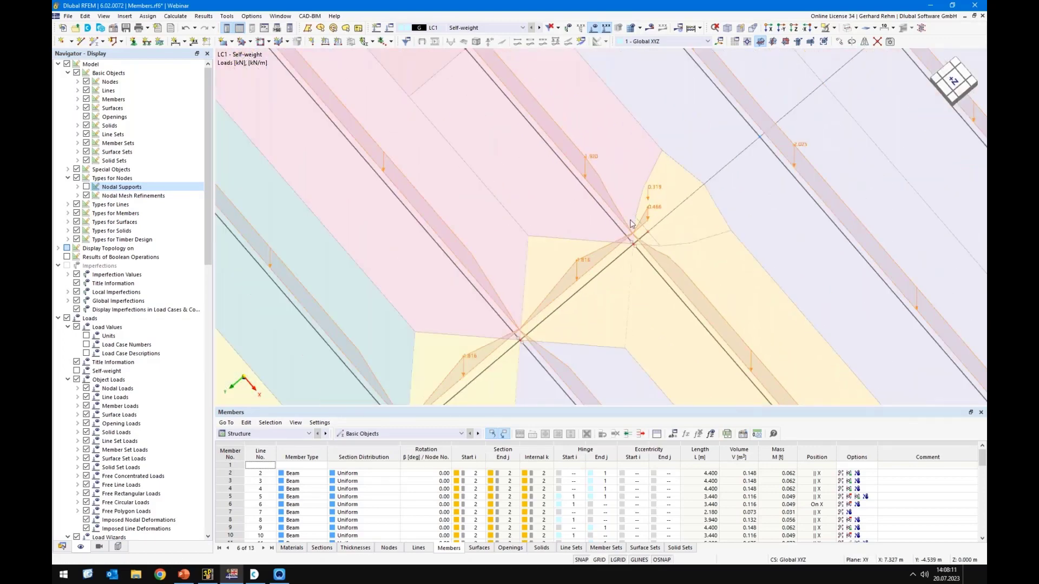
pyautogui.scroll(2, 632, 236)
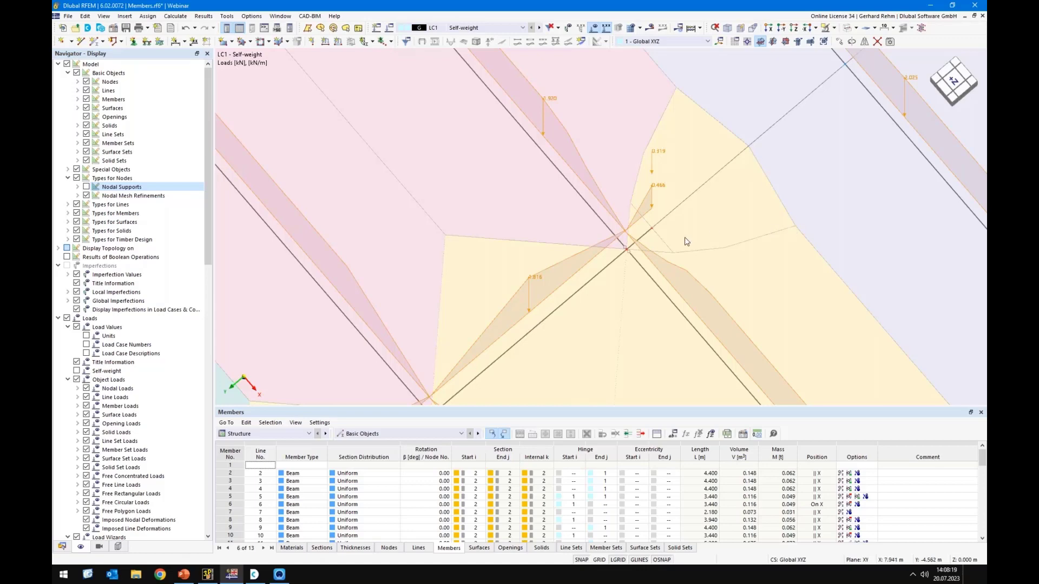
pyautogui.scroll(-4, 677, 238)
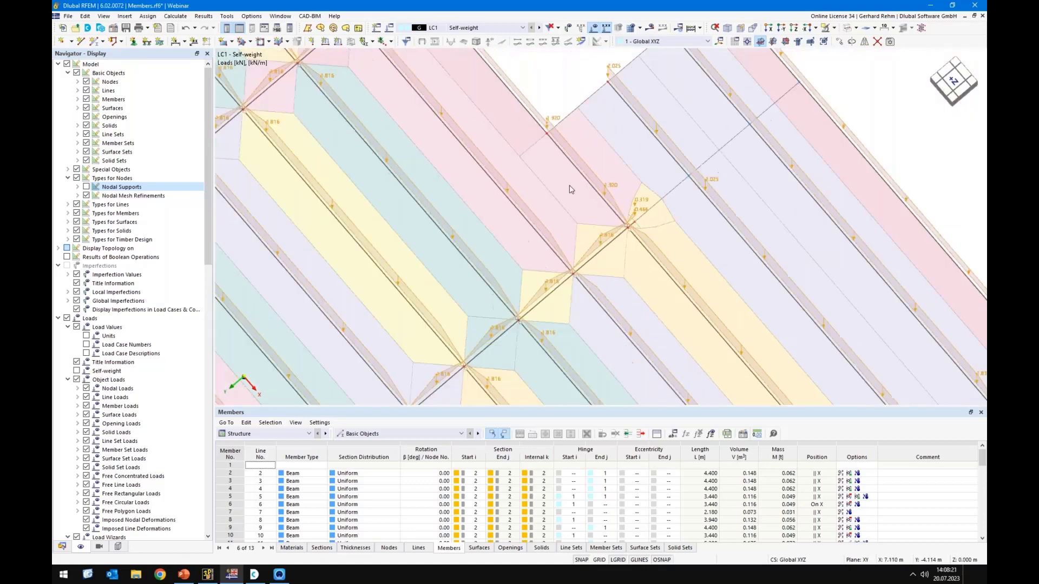
pyautogui.scroll(-1, 568, 194)
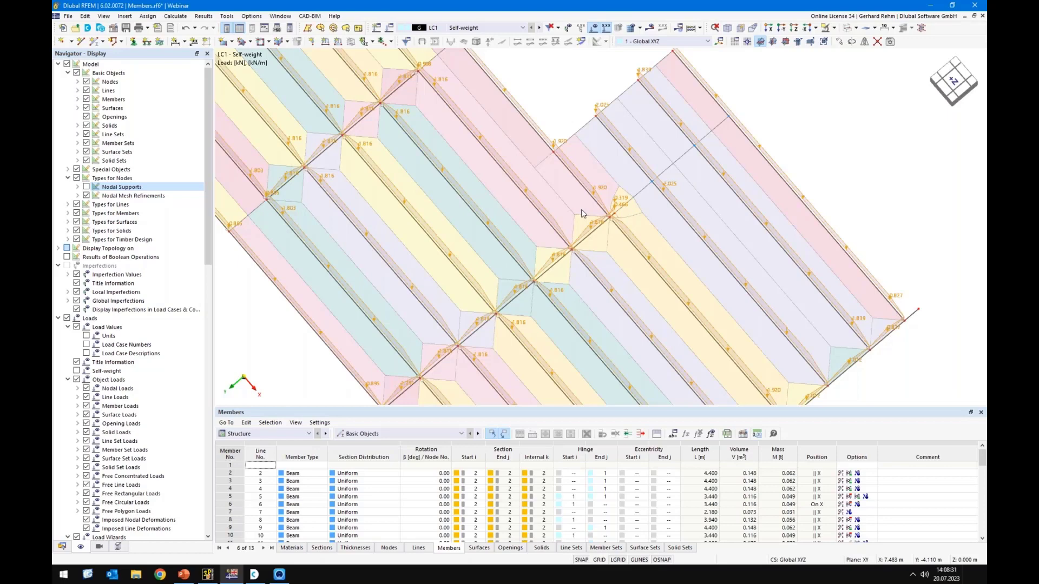
pyautogui.keyDown('ctrl'); pyautogui.moveTo(582, 213); pyautogui.dragTo(452, 265, button='middle'); pyautogui.keyUp('ctrl')
pyautogui.keyDown('ctrl'); pyautogui.moveTo(453, 265); pyautogui.dragTo(489, 295, button='right'); pyautogui.keyUp('ctrl')
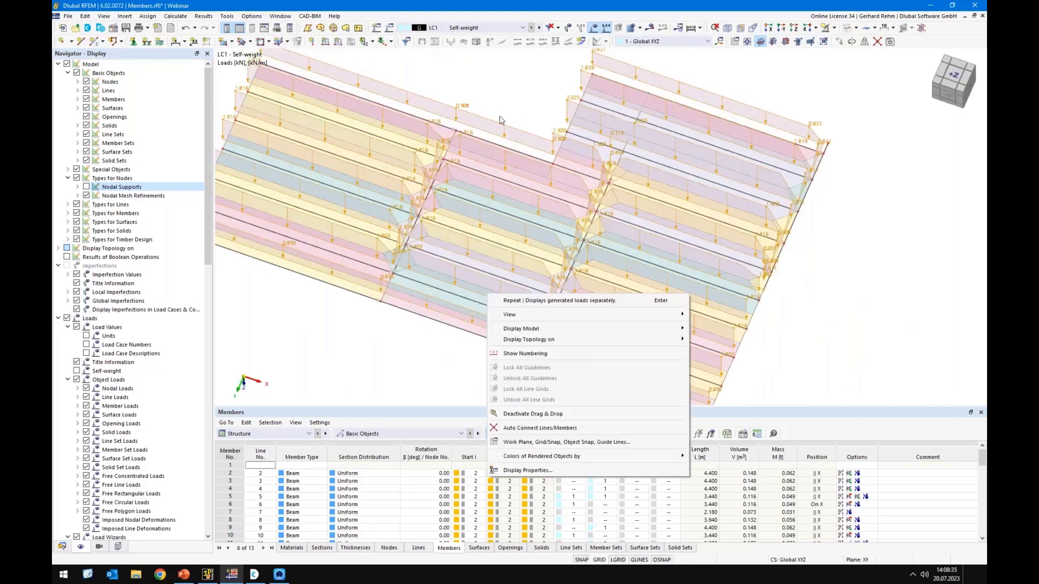
# Edit the area load wizard entry to remove the influence of all members parallel to the interior cross beam, and inspect the regenerated loads
pyautogui.click(499, 128)
pyautogui.doubleClick(499, 128)
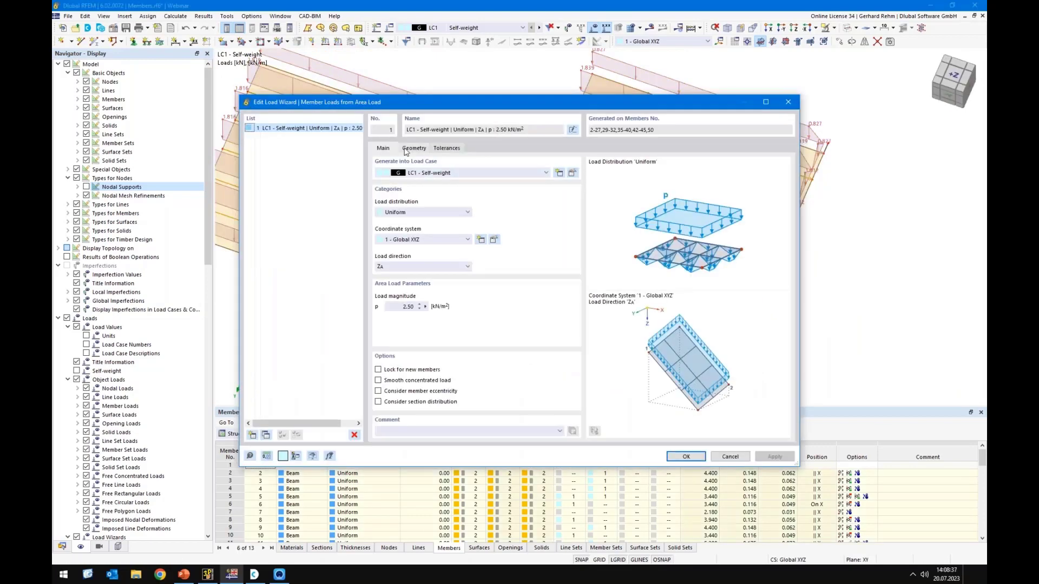
pyautogui.click(413, 148)
pyautogui.click(559, 352)
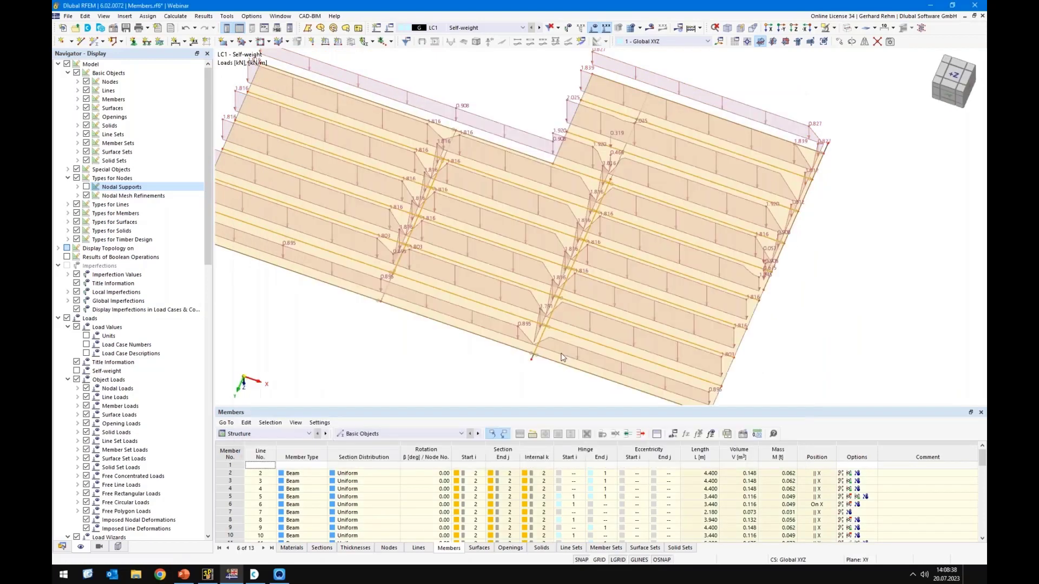
pyautogui.click(582, 238)
pyautogui.click(198, 142)
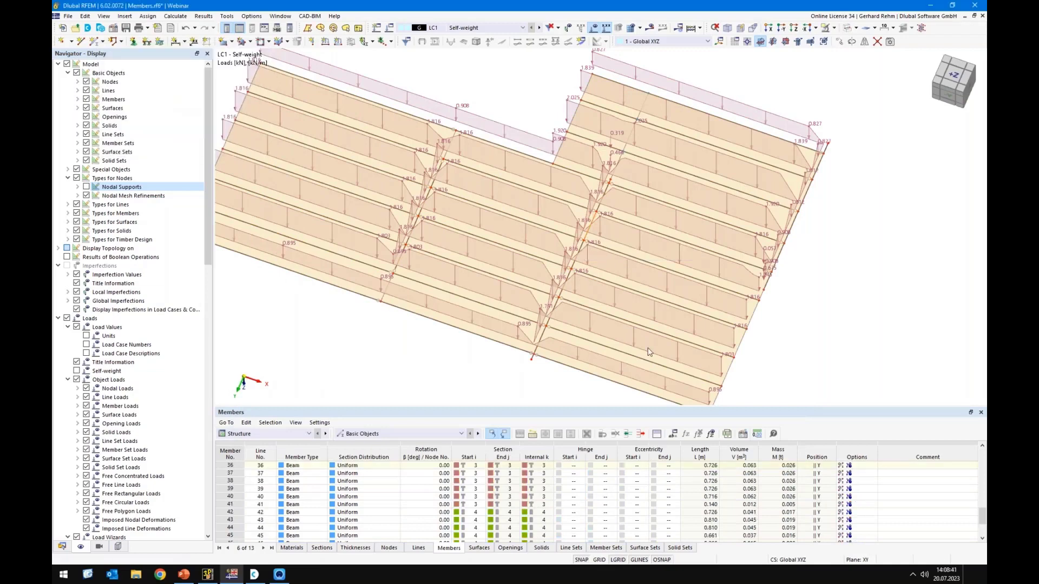
pyautogui.click(683, 458)
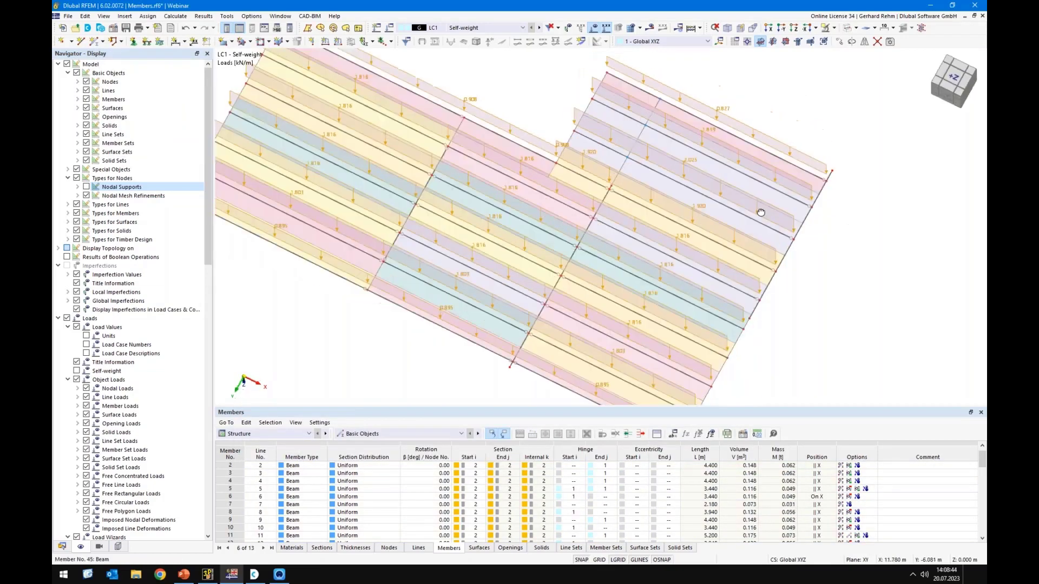
pyautogui.press('x')
pyautogui.moveTo(714, 91); pyautogui.dragTo(810, 247, button='right')
pyautogui.press('Return')
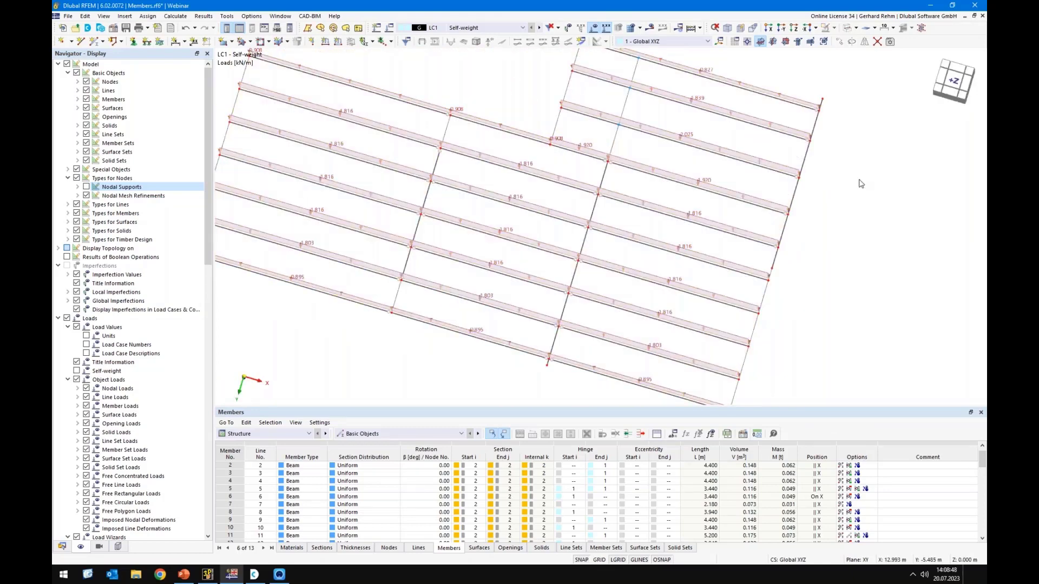
# Delete the 2.50 kN/m² member loads from area load wizard entry of LC1 Self-weight
pyautogui.click(62, 546)
pyautogui.click(78, 380)
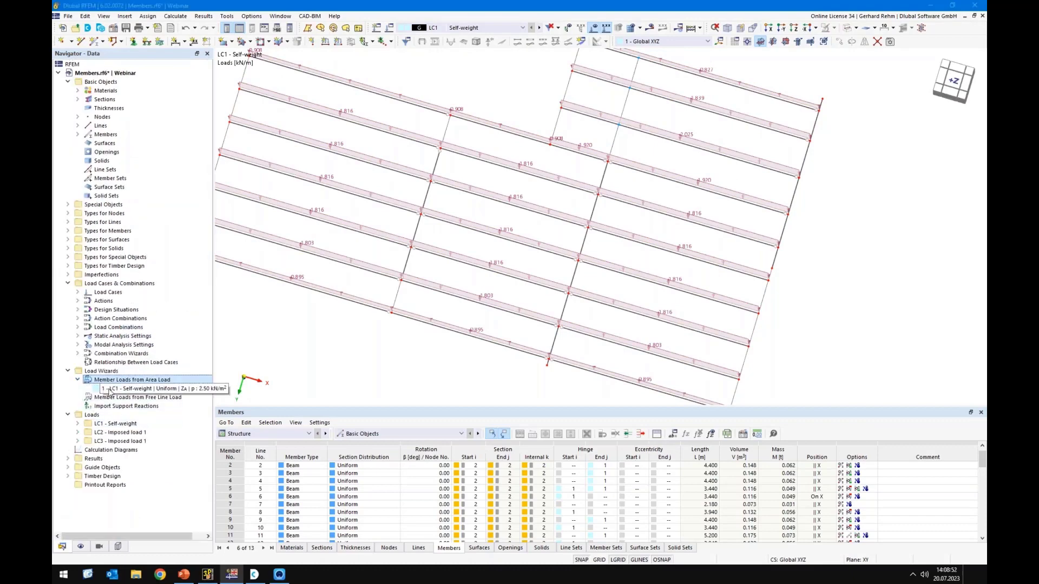
pyautogui.press('Delete')
pyautogui.click(532, 325)
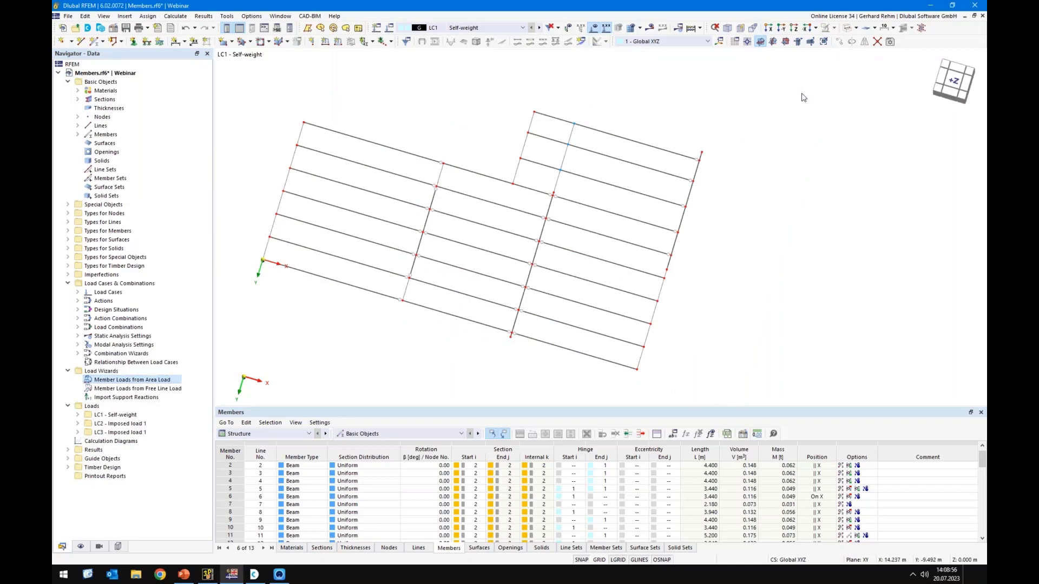
# Return to the +Z plan view and show the nodal supports again
pyautogui.click(954, 81)
pyautogui.click(81, 547)
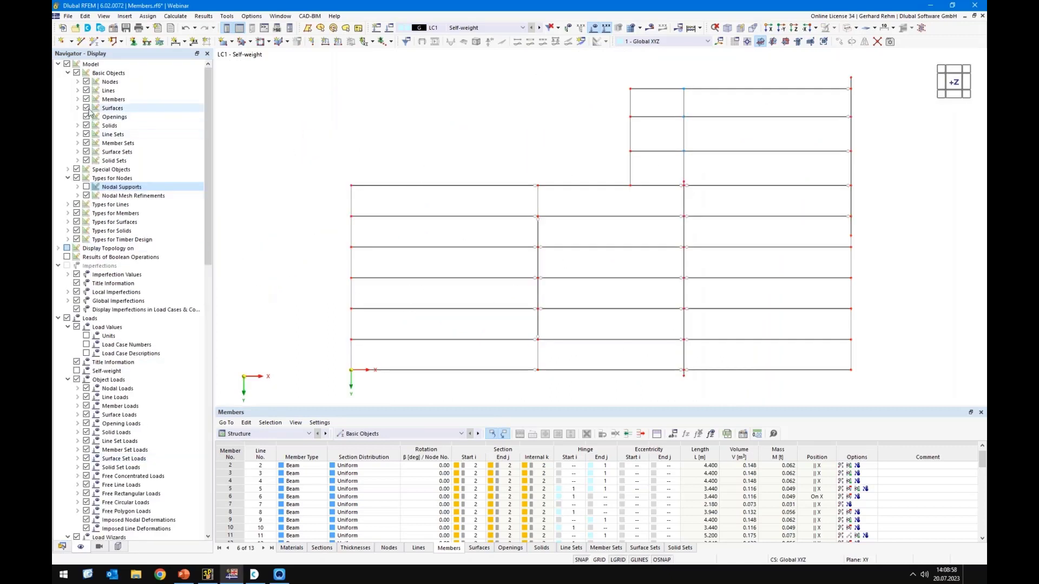
pyautogui.click(86, 187)
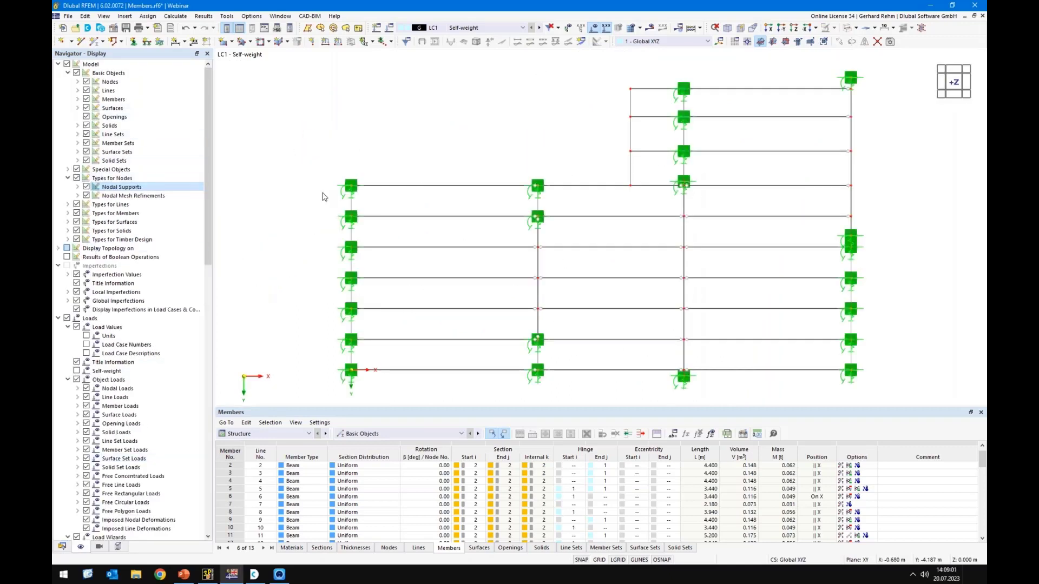
pyautogui.scroll(-1, 335, 156)
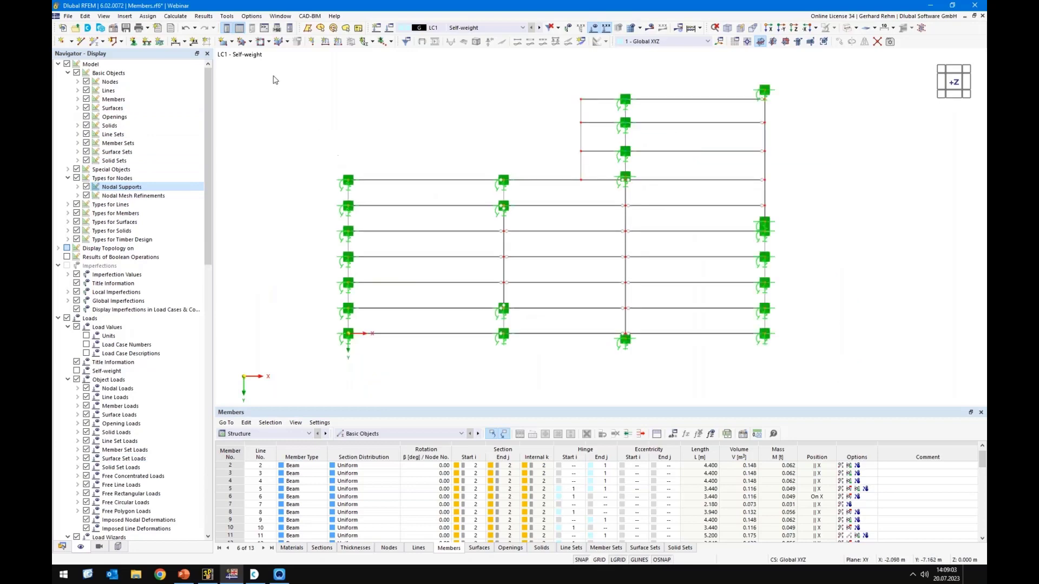
# Set up a new plane surface defined by boundary lines, with the stiffness type Load Transfer
pyautogui.click(231, 42)
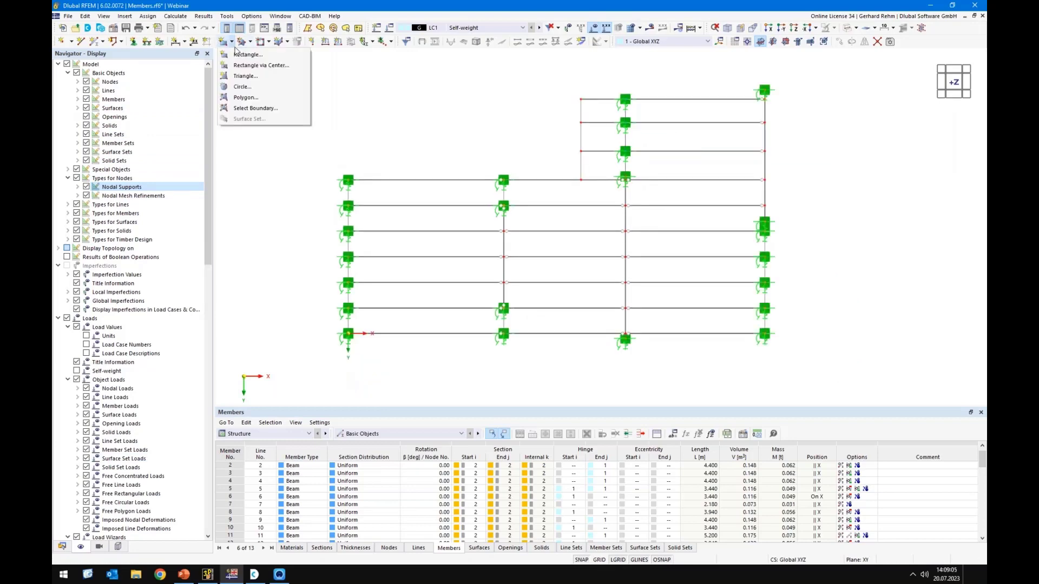
pyautogui.click(248, 108)
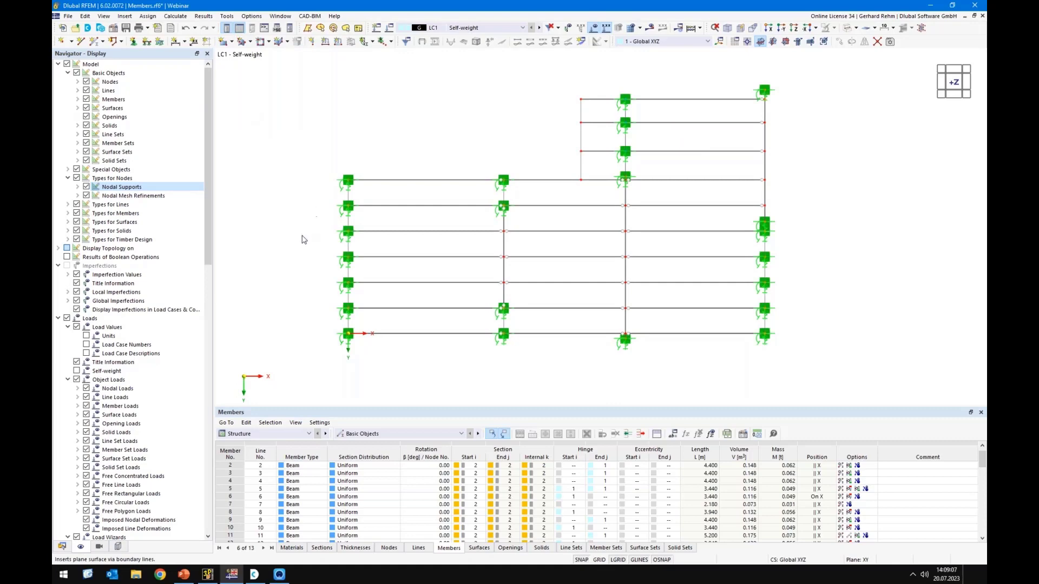
pyautogui.click(274, 157)
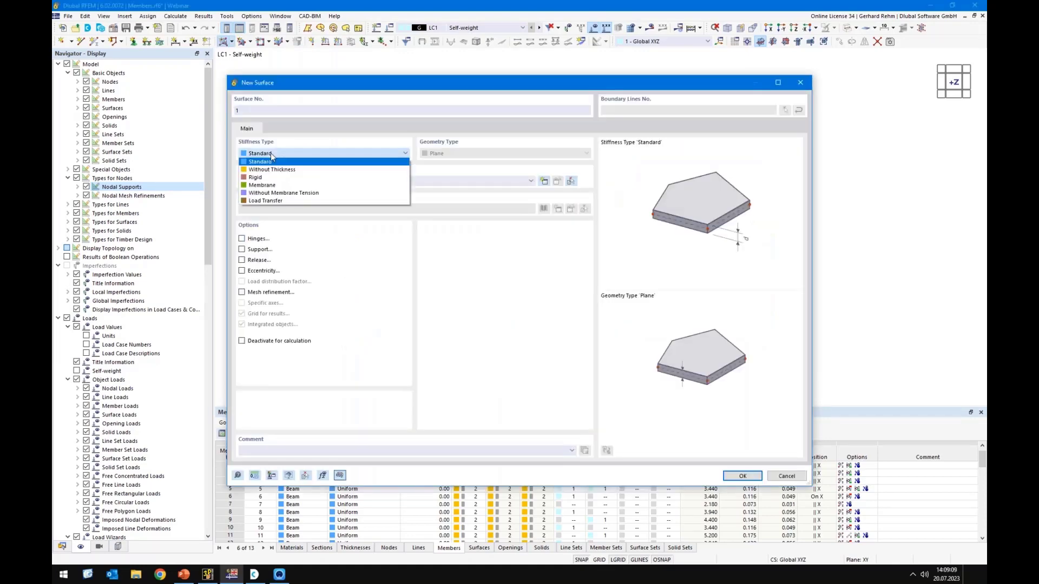
pyautogui.click(273, 201)
pyautogui.click(743, 475)
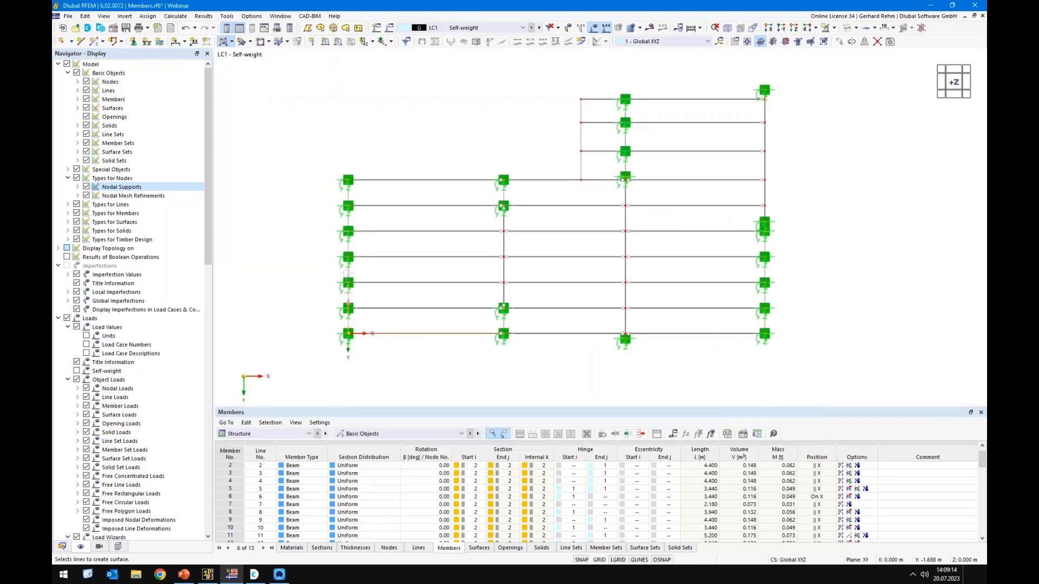
# Select the slab's outer perimeter lines, including the recessed corner, as the load transfer surface's boundary and finish the surface
pyautogui.click(406, 180)
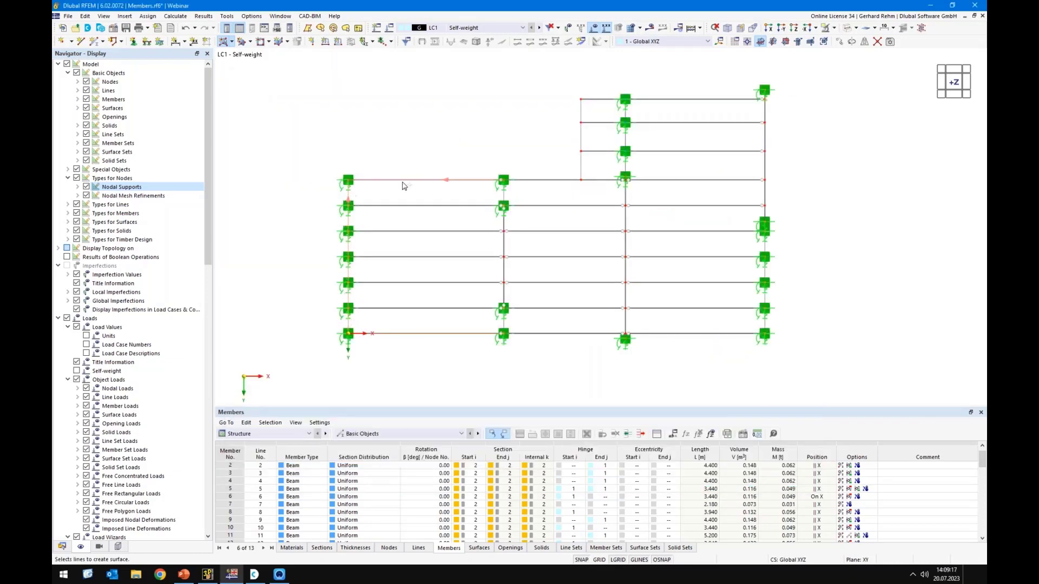
pyautogui.click(541, 179)
pyautogui.click(671, 99)
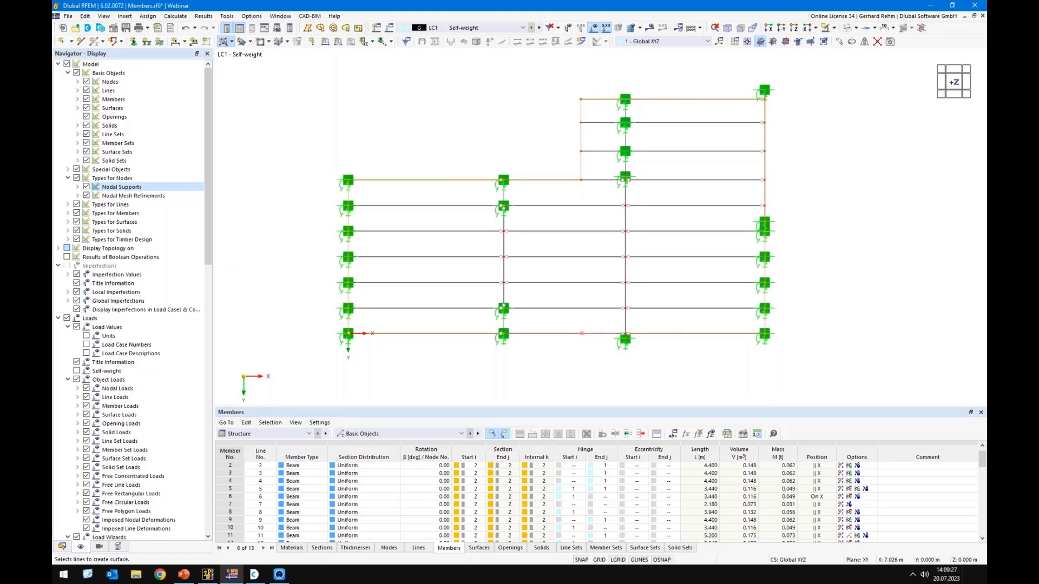
pyautogui.click(593, 334)
pyautogui.press('Escape')
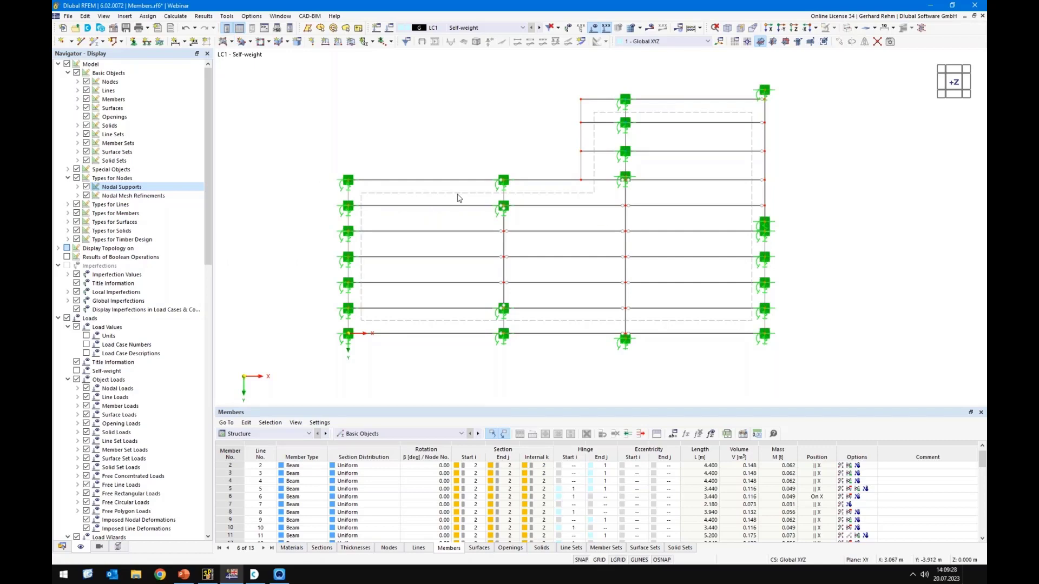
# Reverse the load transfer surface's local axis system and turn on the display of surface local axes
pyautogui.rightClick(457, 198)
pyautogui.click(536, 346)
pyautogui.rightClick(553, 196)
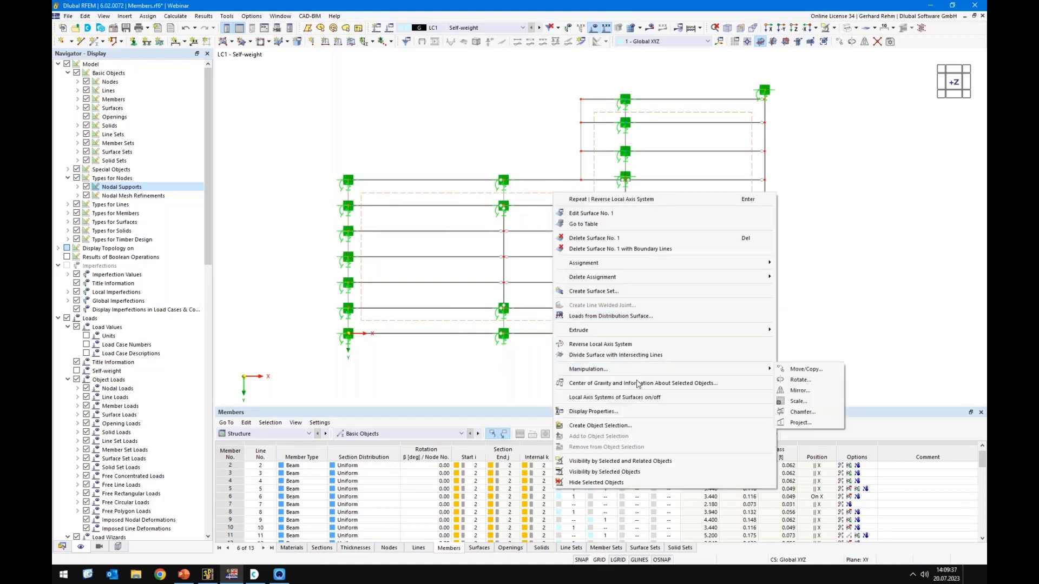
pyautogui.click(603, 397)
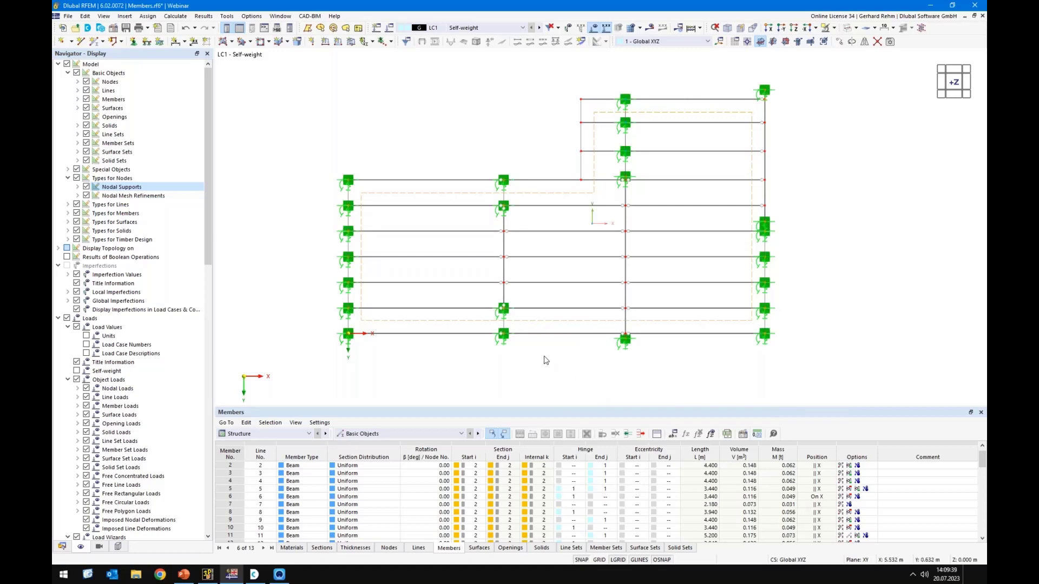
# Reverse the surface's local axis system again, check its orientation in 3D and return to the plan view in the Z-direction
pyautogui.keyDown('ctrl'); pyautogui.moveTo(516, 230); pyautogui.dragTo(468, 168, button='middle'); pyautogui.keyUp('ctrl')
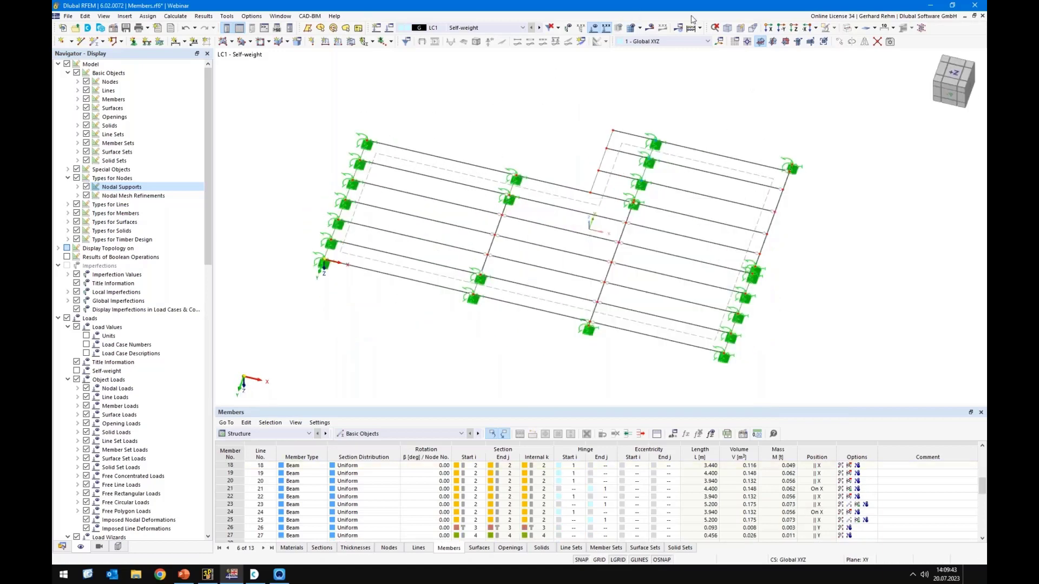
pyautogui.click(794, 28)
pyautogui.rightClick(605, 200)
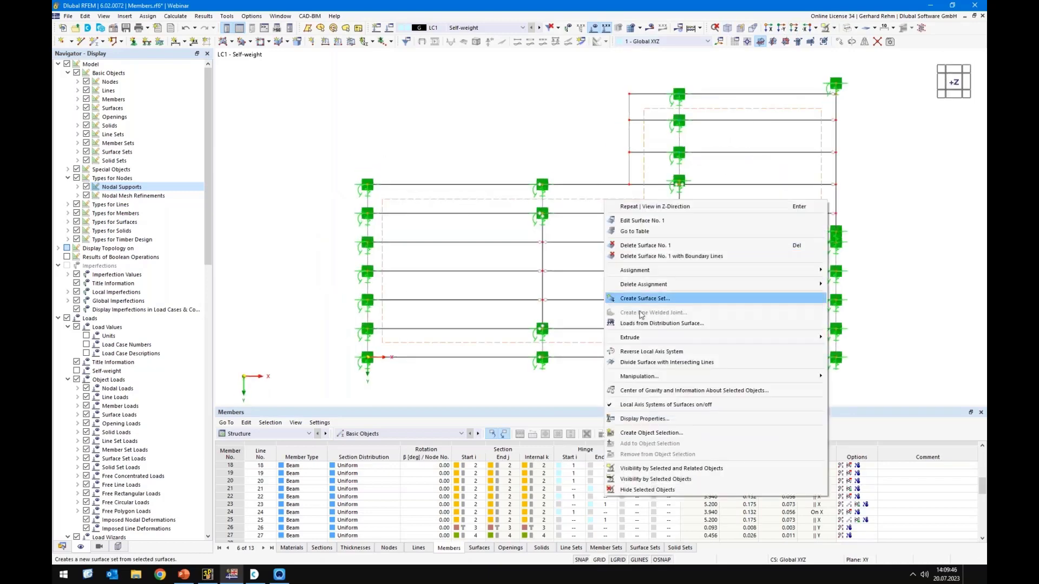
pyautogui.click(654, 353)
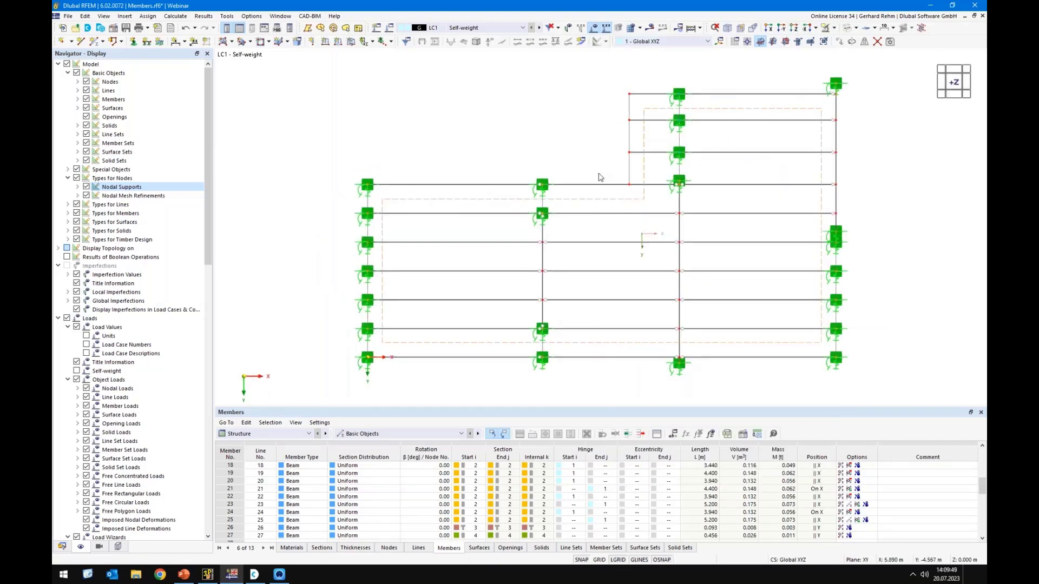
pyautogui.keyDown('ctrl'); pyautogui.moveTo(634, 292); pyautogui.dragTo(546, 209, button='middle'); pyautogui.keyUp('ctrl')
pyautogui.rightClick(547, 209)
pyautogui.click(655, 102)
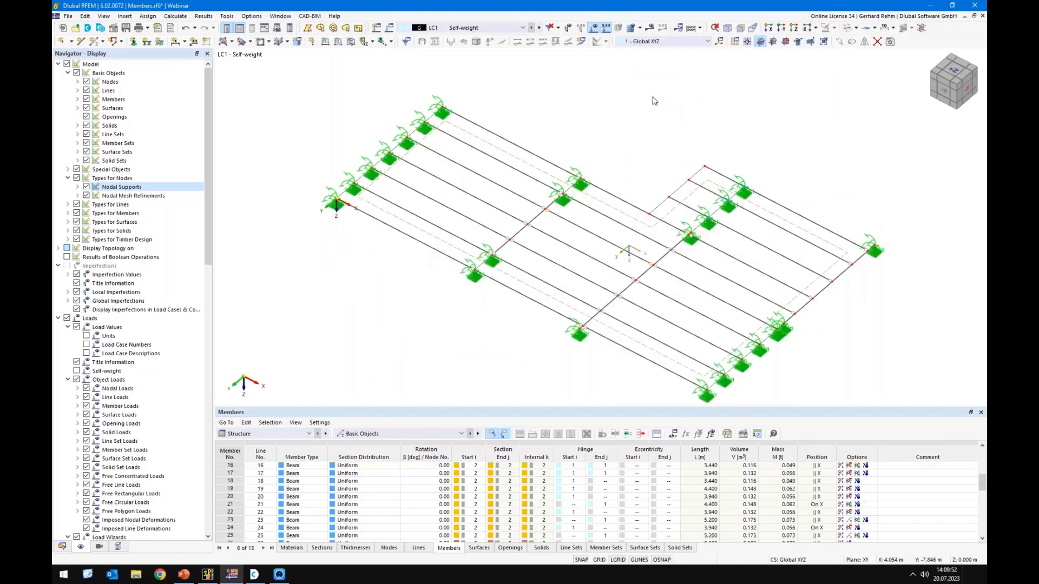
pyautogui.hotkey('ctrl', '3')
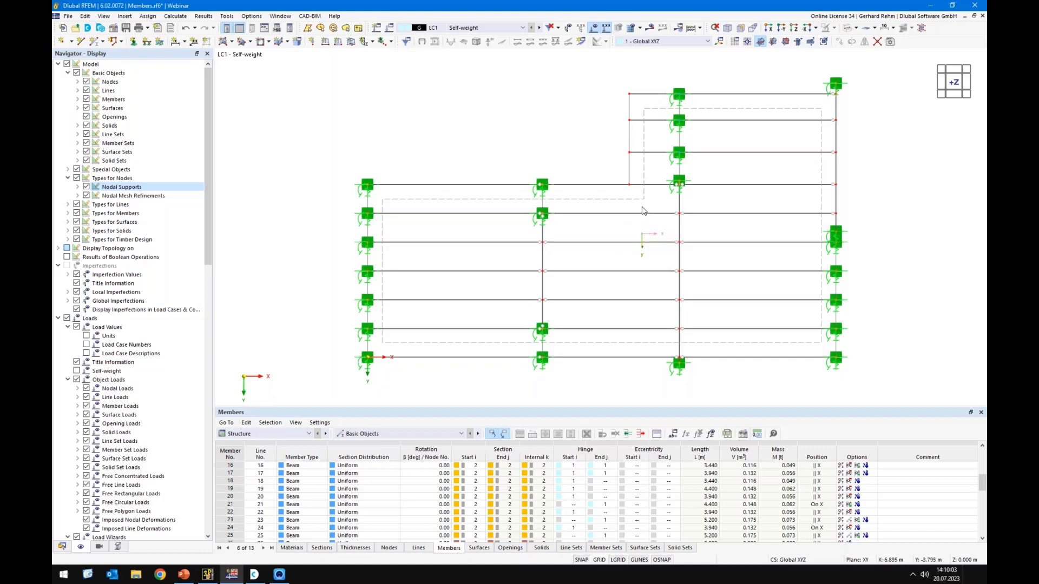
# Set the surface's load transfer direction to y | Stripes
pyautogui.scroll(-1, 642, 211)
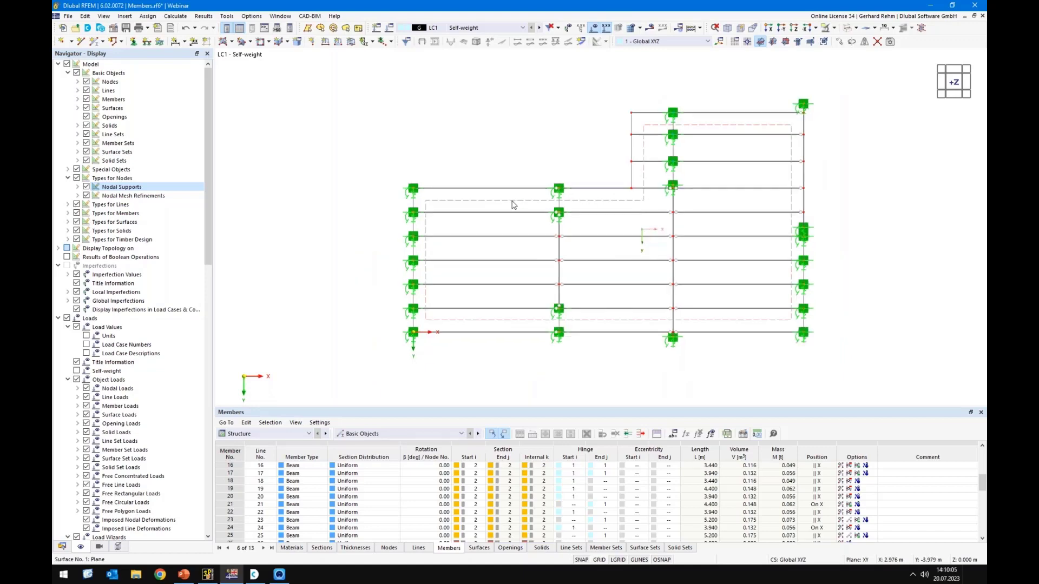
pyautogui.doubleClick(514, 205)
pyautogui.click(276, 129)
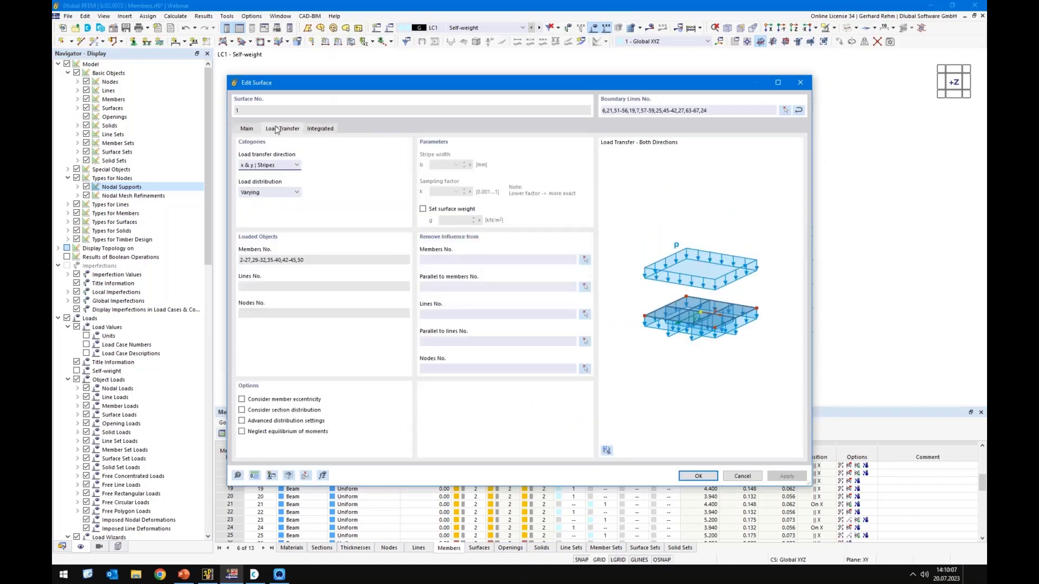
pyautogui.click(269, 165)
pyautogui.click(250, 193)
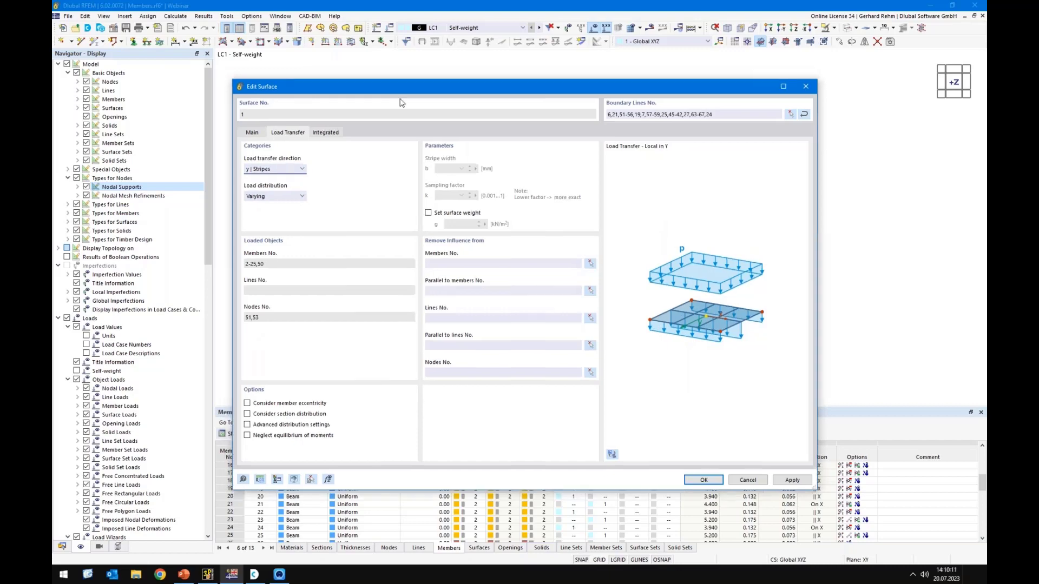
# Remove the influence of nodes 51 and 53 from the surface's load transfer, and hide the surface's local axes
pyautogui.moveTo(308, 87); pyautogui.dragTo(674, 70)
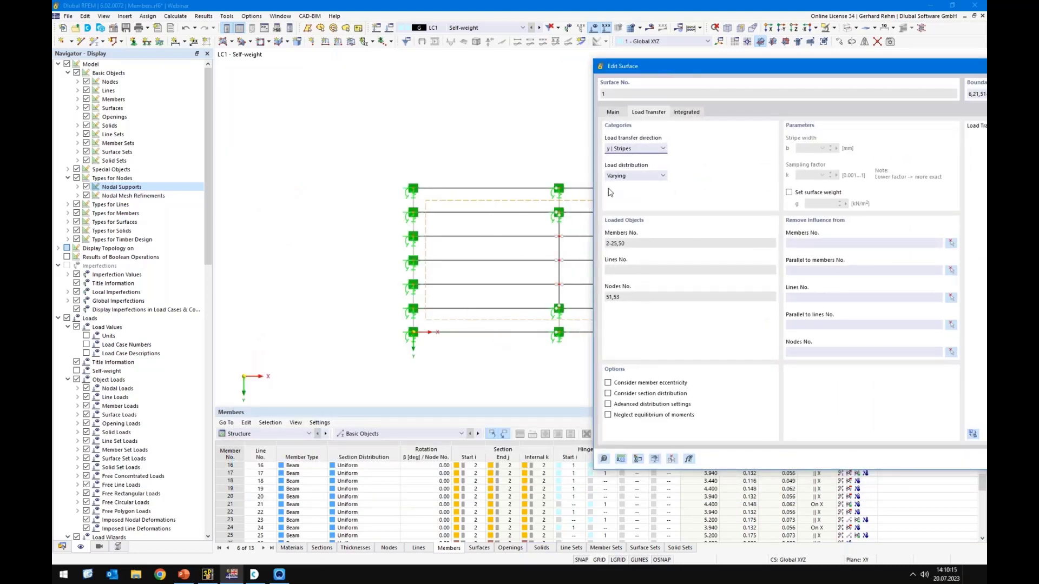
pyautogui.doubleClick(623, 298)
pyautogui.hotkey('ctrl', 'c')
pyautogui.moveTo(737, 72); pyautogui.dragTo(454, 66)
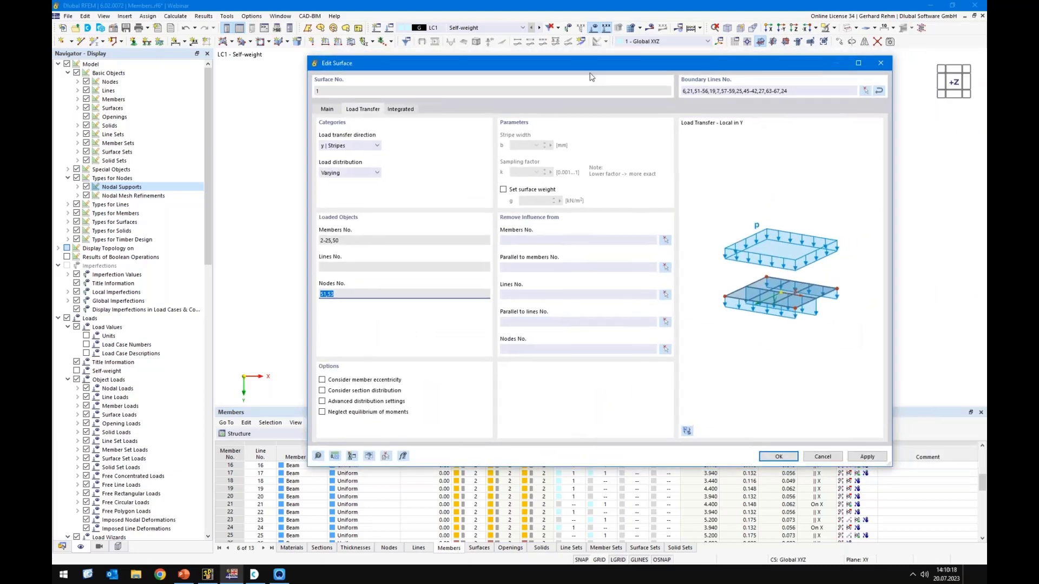
pyautogui.moveTo(602, 65); pyautogui.dragTo(308, 127)
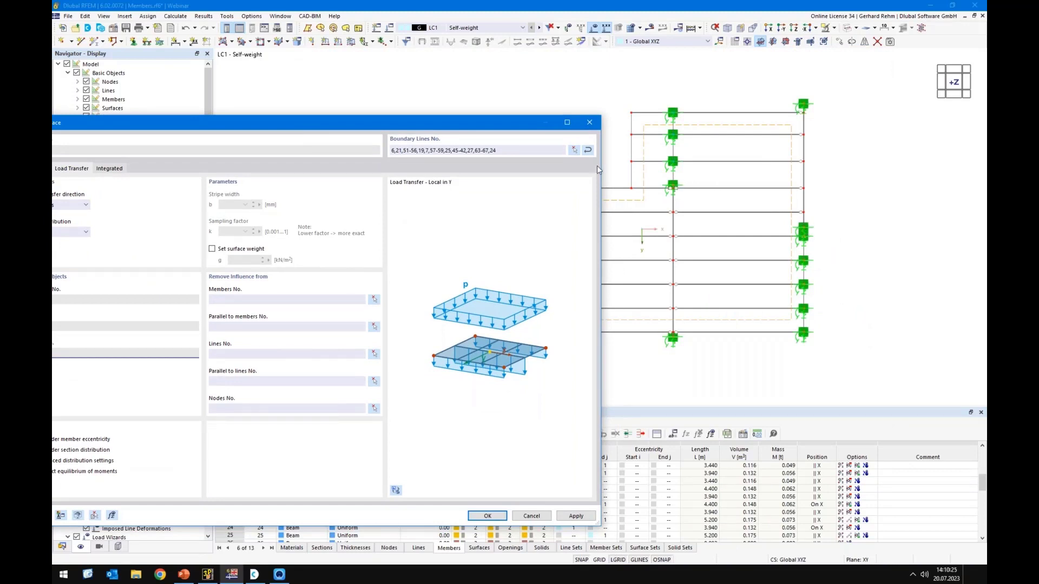
pyautogui.moveTo(434, 129); pyautogui.dragTo(556, 103)
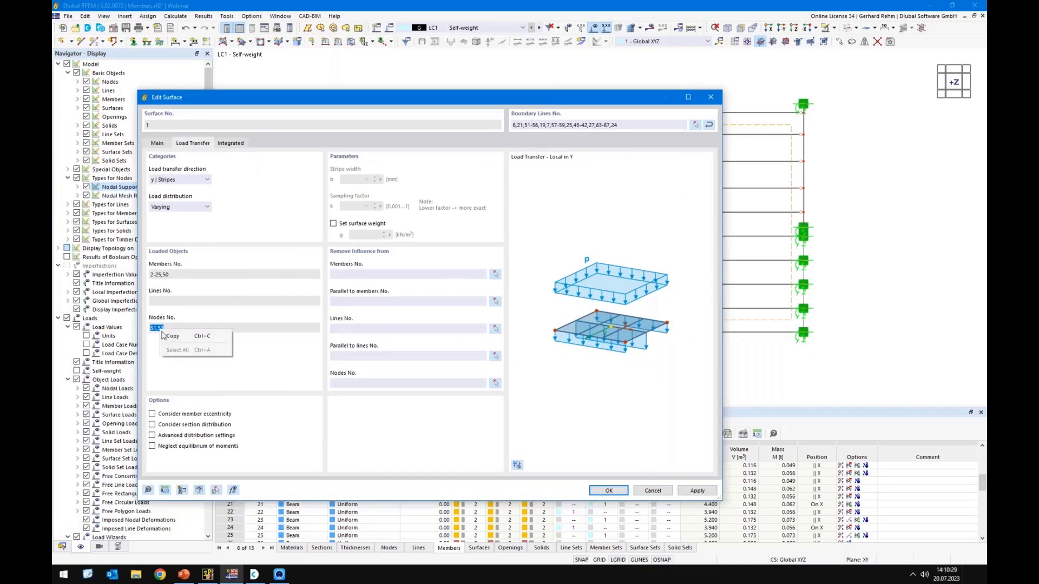
pyautogui.rightClick(353, 382)
pyautogui.click(373, 431)
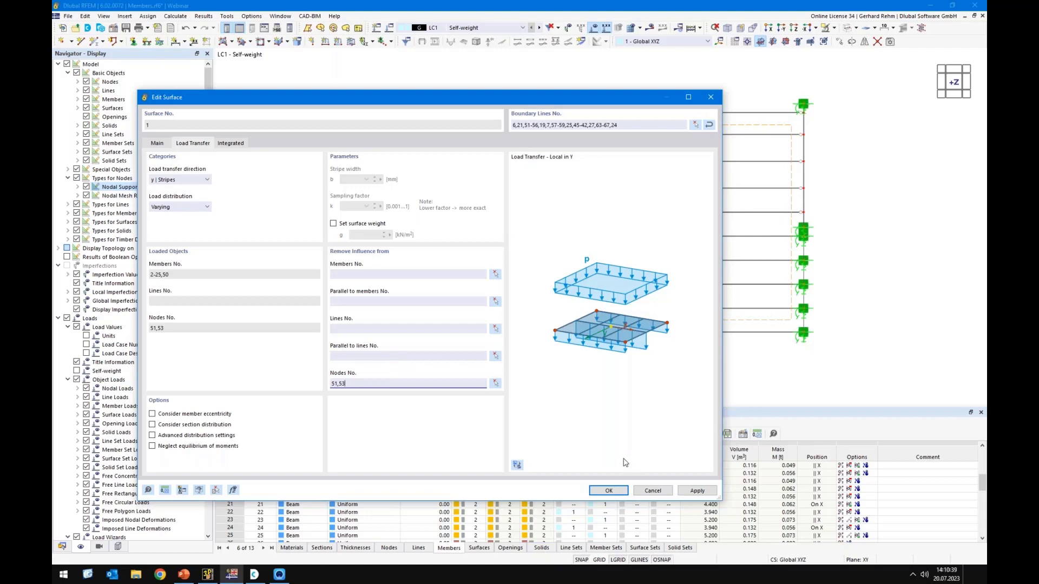
pyautogui.click(622, 492)
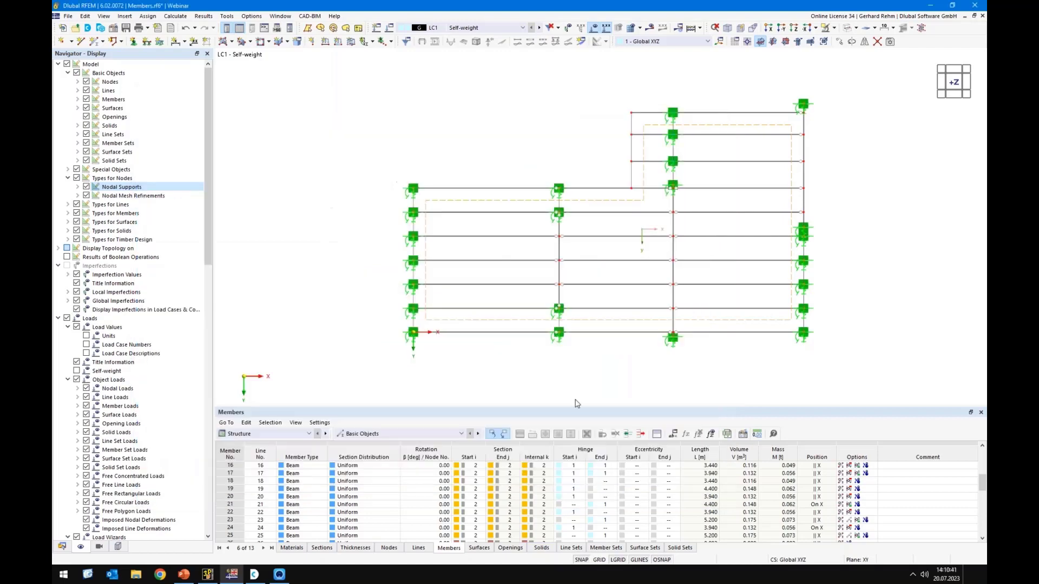
pyautogui.rightClick(590, 201)
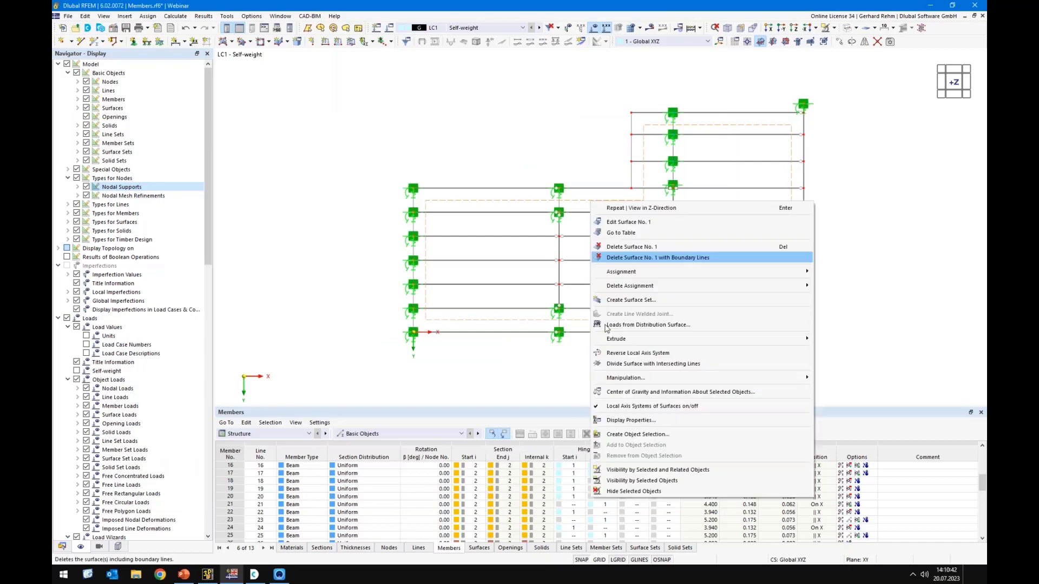
pyautogui.click(616, 407)
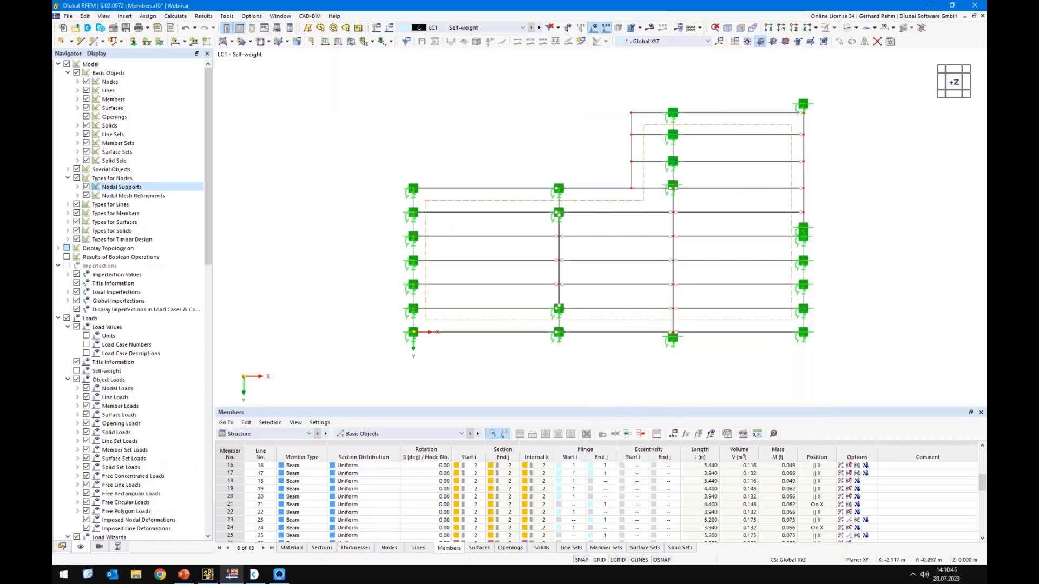
# Apply a uniform surface load of 2.50 kN/m² in LC1 Self-weight to the load transfer surface
pyautogui.keyDown('ctrl'); pyautogui.moveTo(337, 309); pyautogui.dragTo(284, 125, button='middle'); pyautogui.keyUp('ctrl')
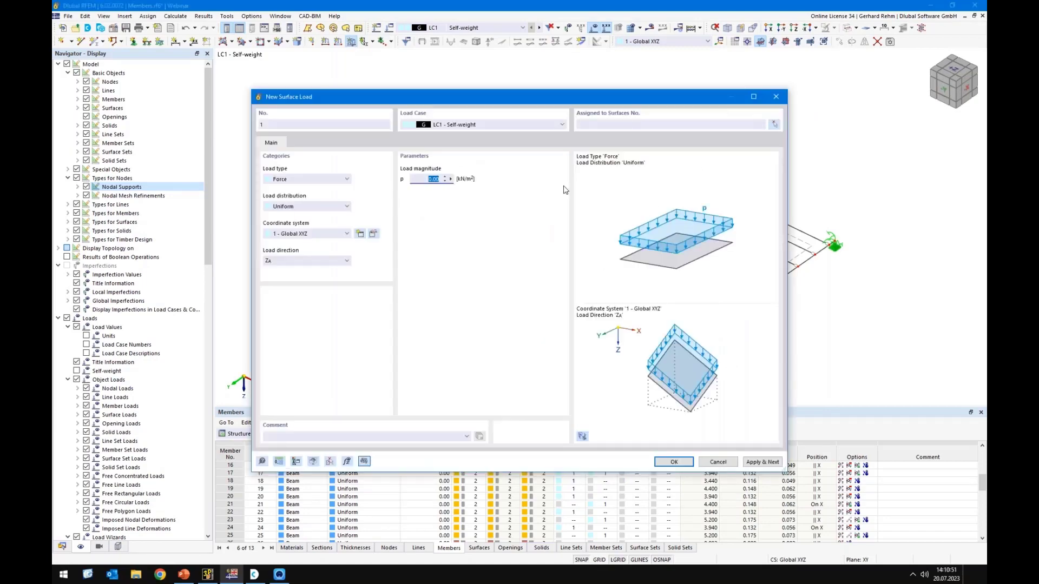
pyautogui.write(',5')
pyautogui.click(674, 461)
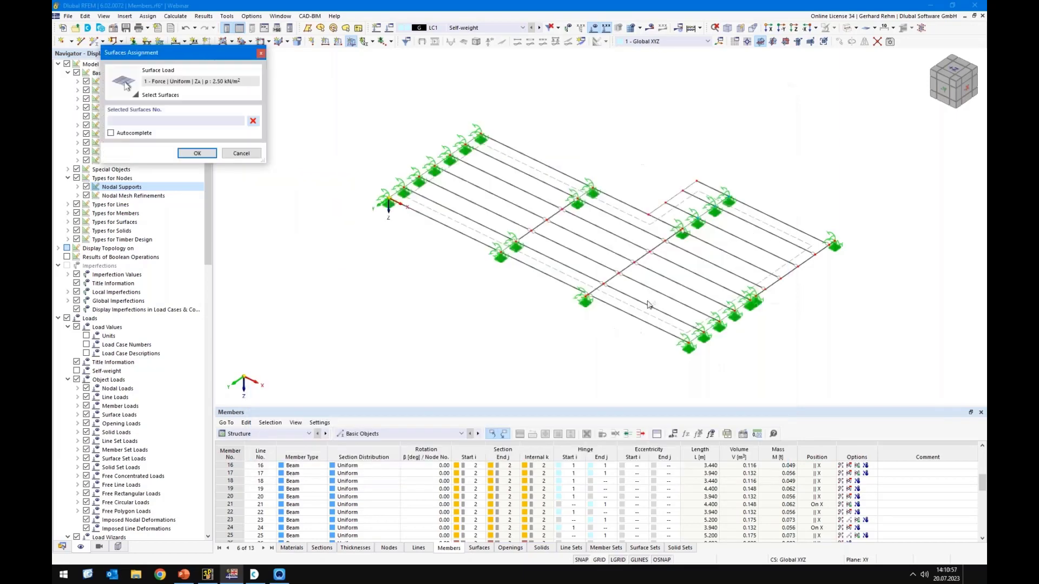
pyautogui.click(634, 306)
pyautogui.click(202, 152)
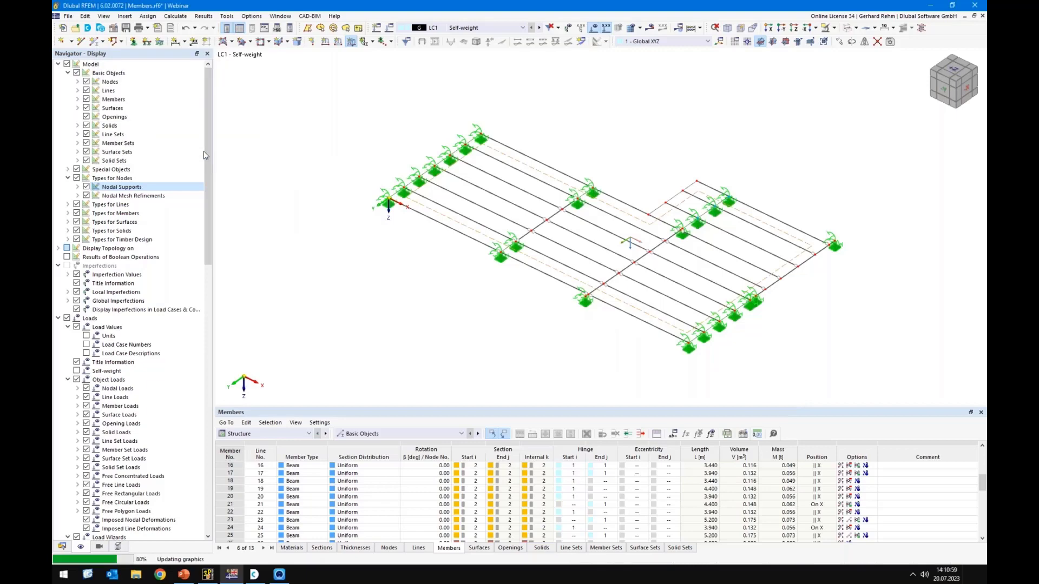
# Display the loads from the distribution surface and examine the resulting member loads along the beams and at the slab edges
pyautogui.rightClick(467, 229)
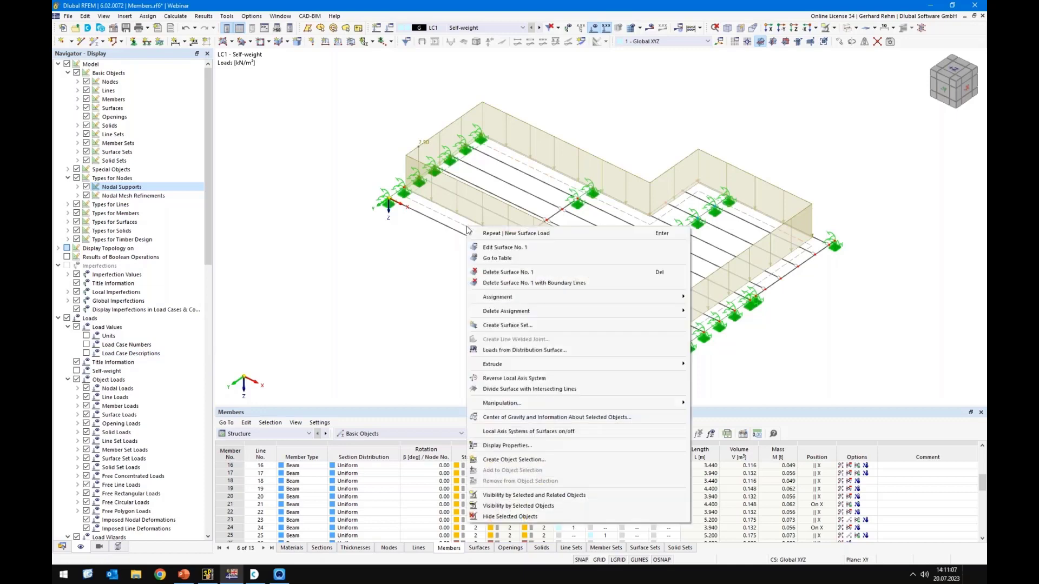
pyautogui.click(506, 351)
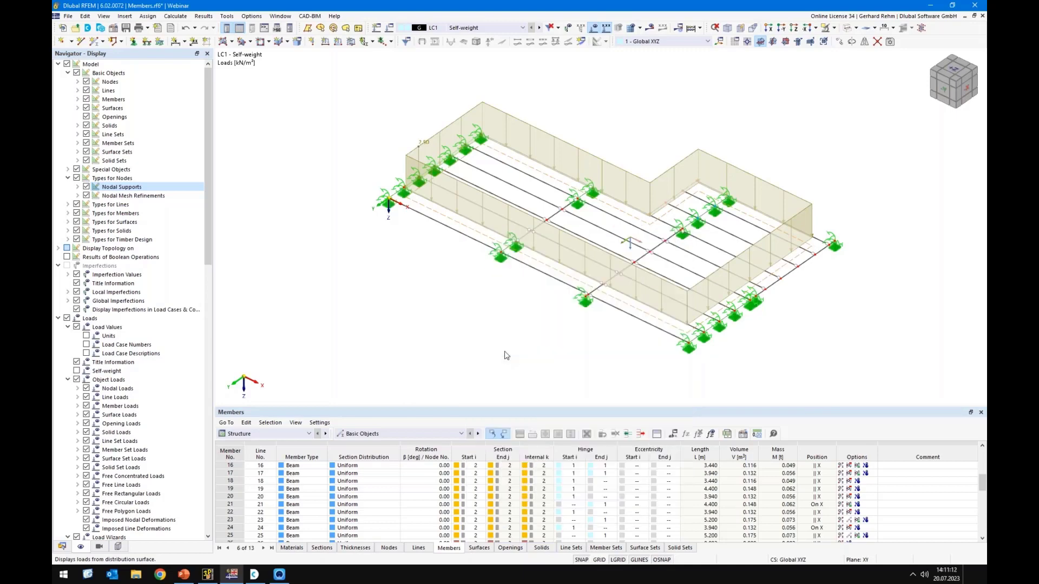
pyautogui.keyDown('ctrl'); pyautogui.moveTo(599, 293); pyautogui.dragTo(671, 352, button='middle'); pyautogui.keyUp('ctrl')
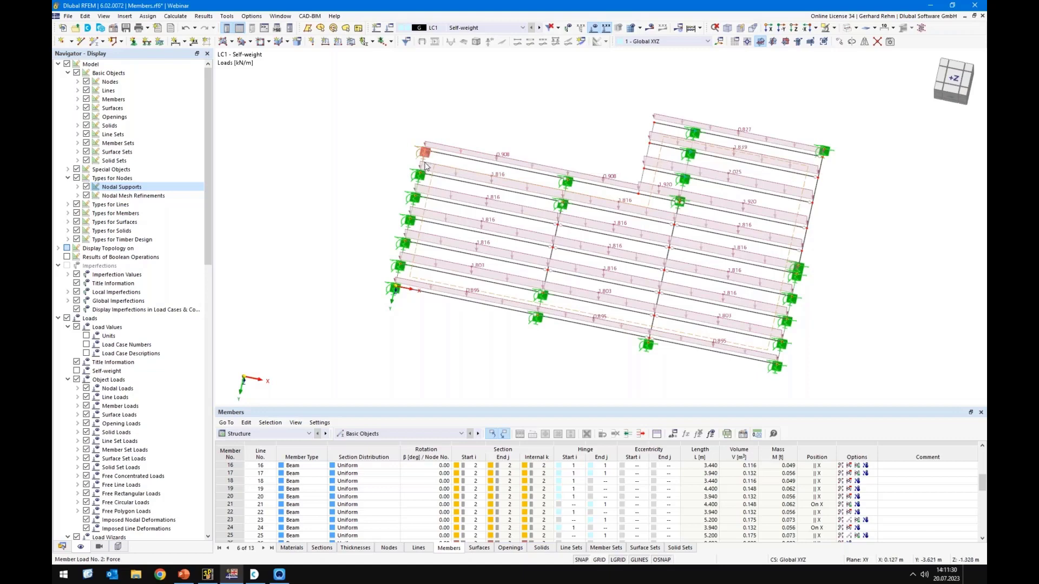
pyautogui.scroll(2, 422, 162)
pyautogui.scroll(1, 423, 161)
pyautogui.scroll(-3, 427, 157)
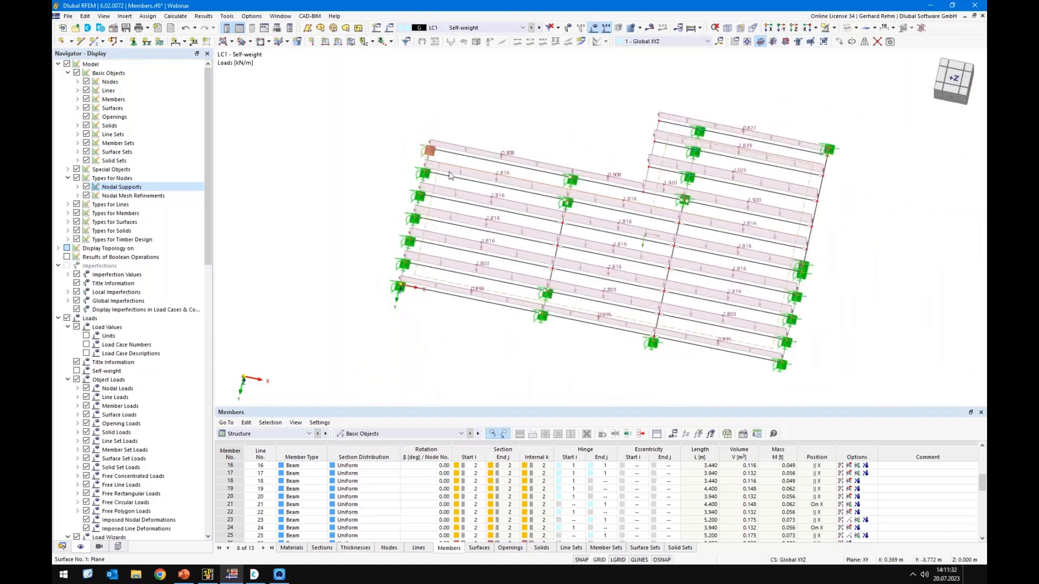
# Enable load distribution factors for the load transfer surface and assign edge members 19 and 25 to a new factor row
pyautogui.doubleClick(437, 187)
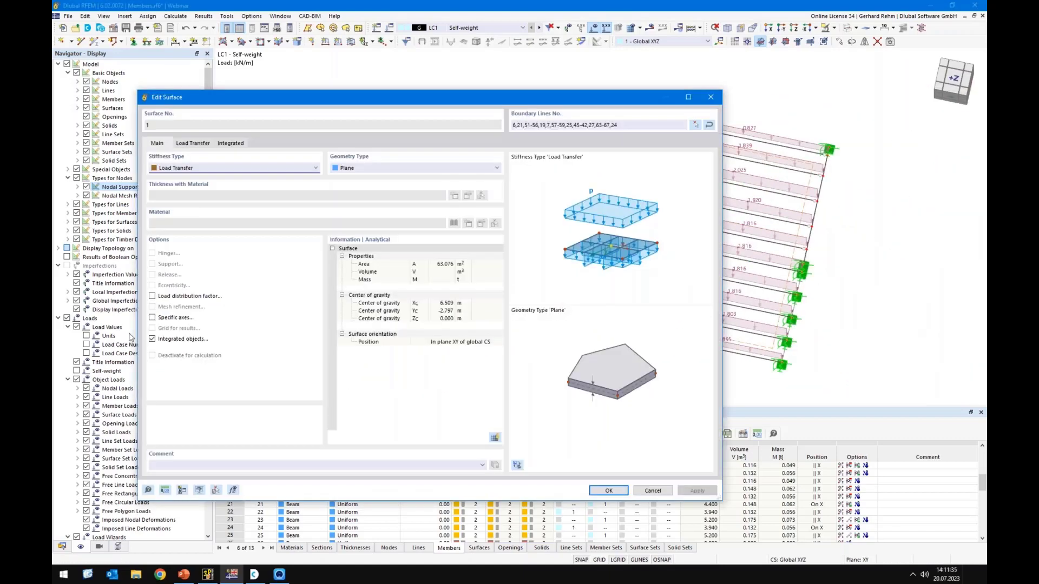
pyautogui.click(152, 297)
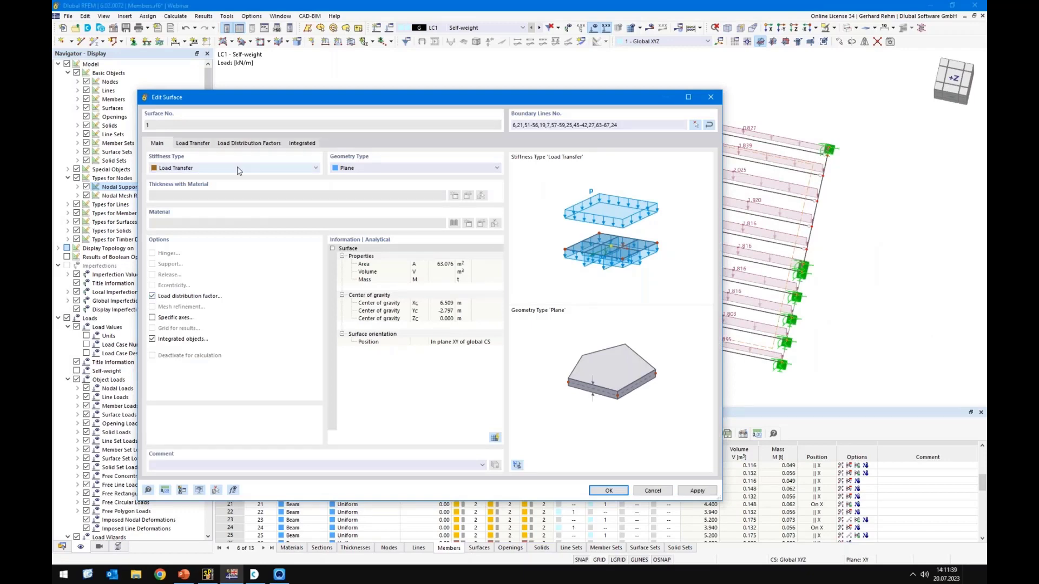
pyautogui.click(239, 144)
pyautogui.click(293, 198)
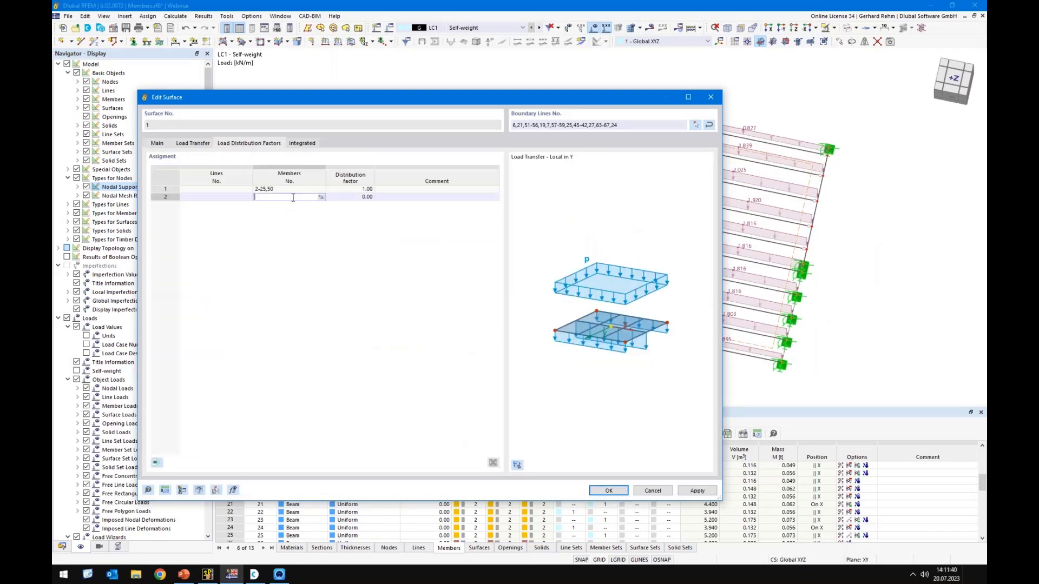
pyautogui.click(321, 197)
pyautogui.click(460, 157)
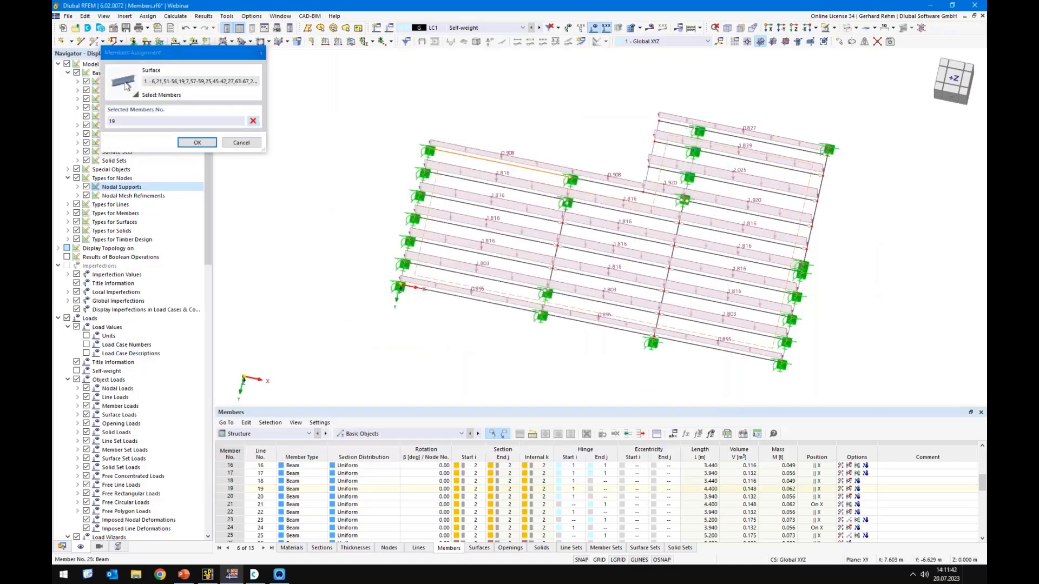
pyautogui.click(744, 136)
pyautogui.click(197, 142)
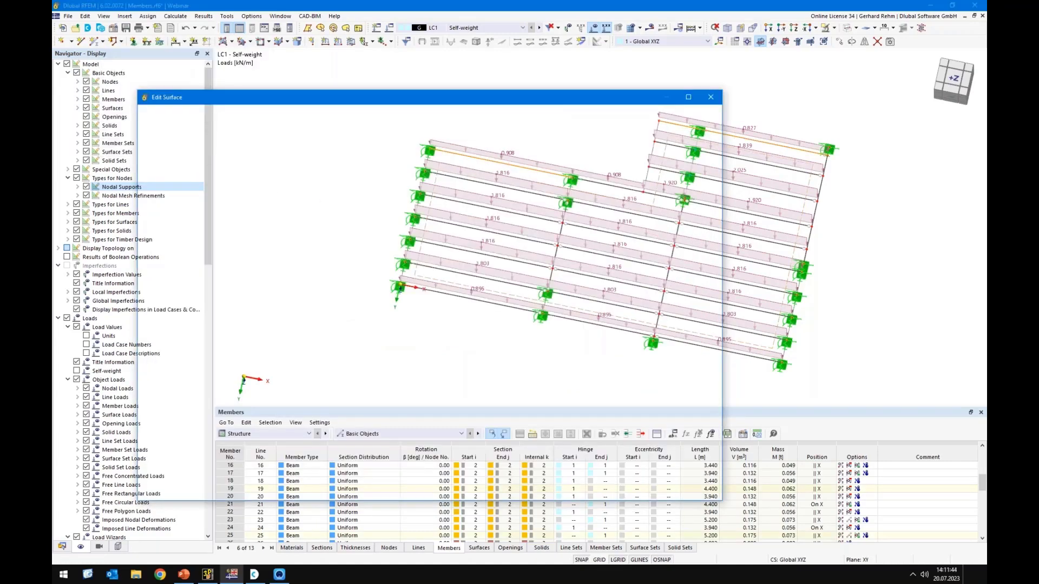
# Set the distribution factor of members 19 and 25 to 2 and apply the surface changes
pyautogui.click(341, 200)
pyautogui.write('2')
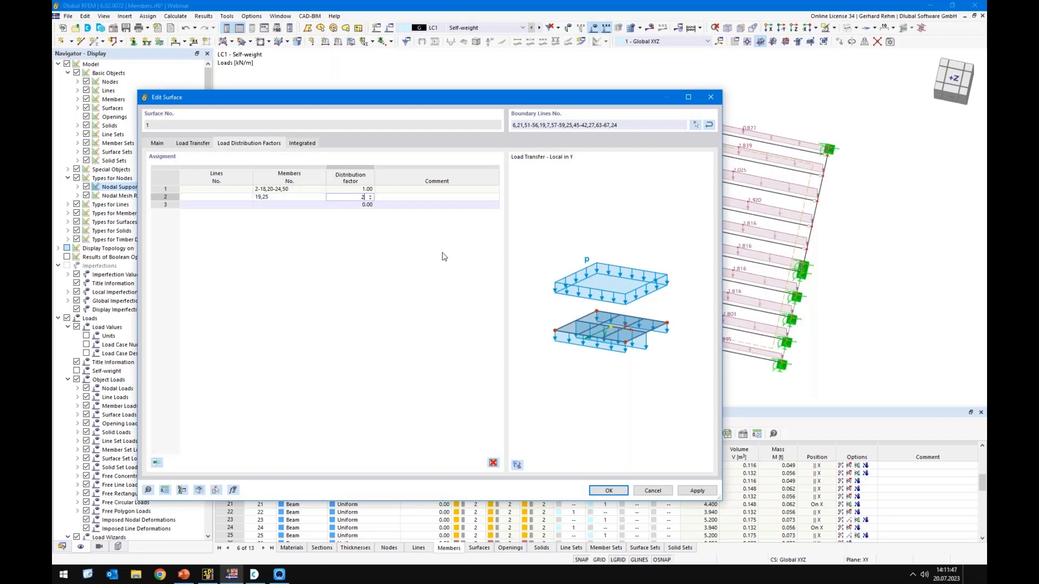
pyautogui.moveTo(478, 94); pyautogui.dragTo(492, 129)
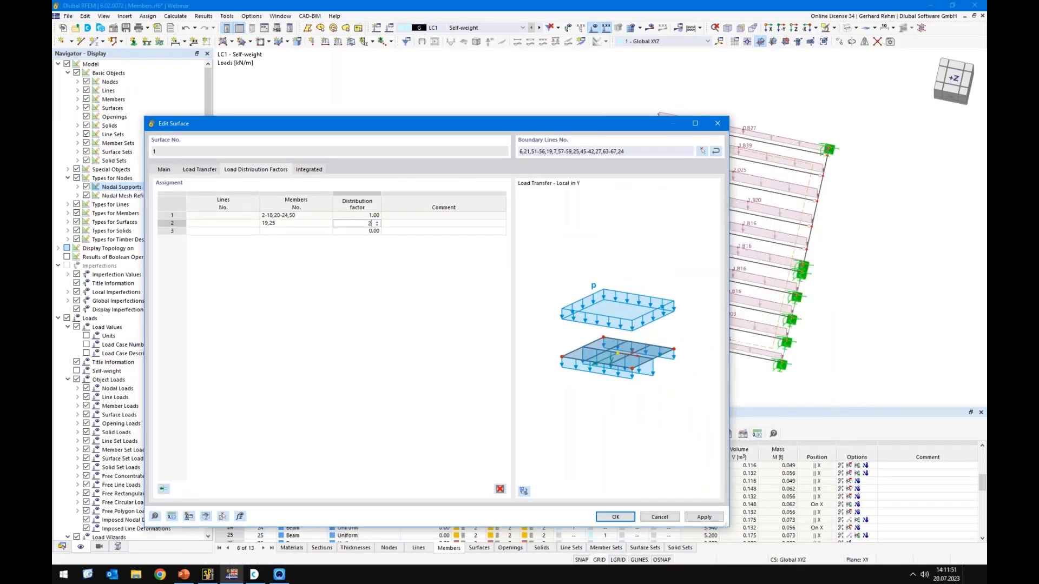
pyautogui.click(607, 517)
pyautogui.press('Return')
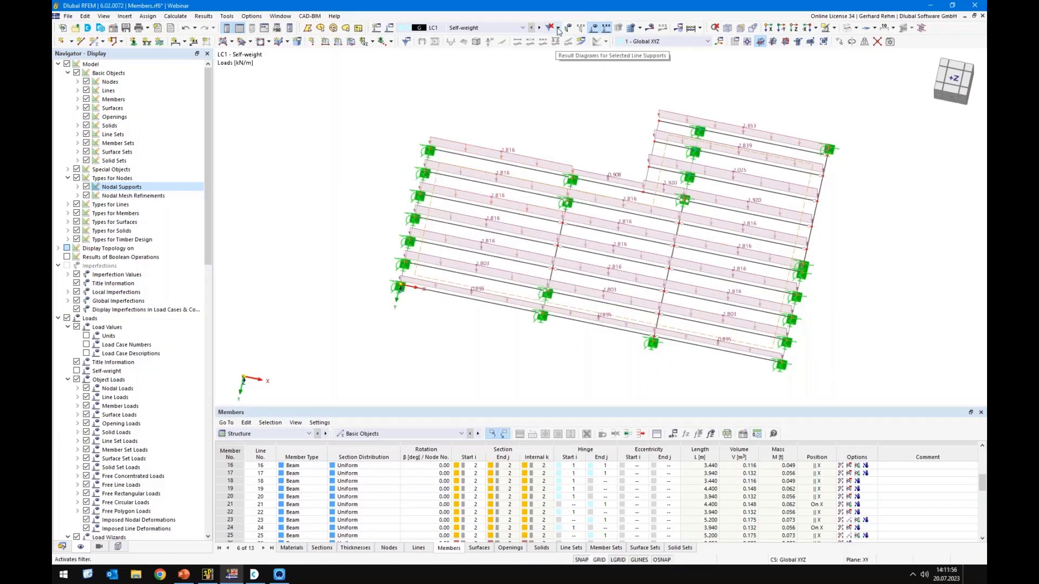
# Switch to load case LC2 Imposed load 1 and review the available load cases and combinations
pyautogui.click(539, 29)
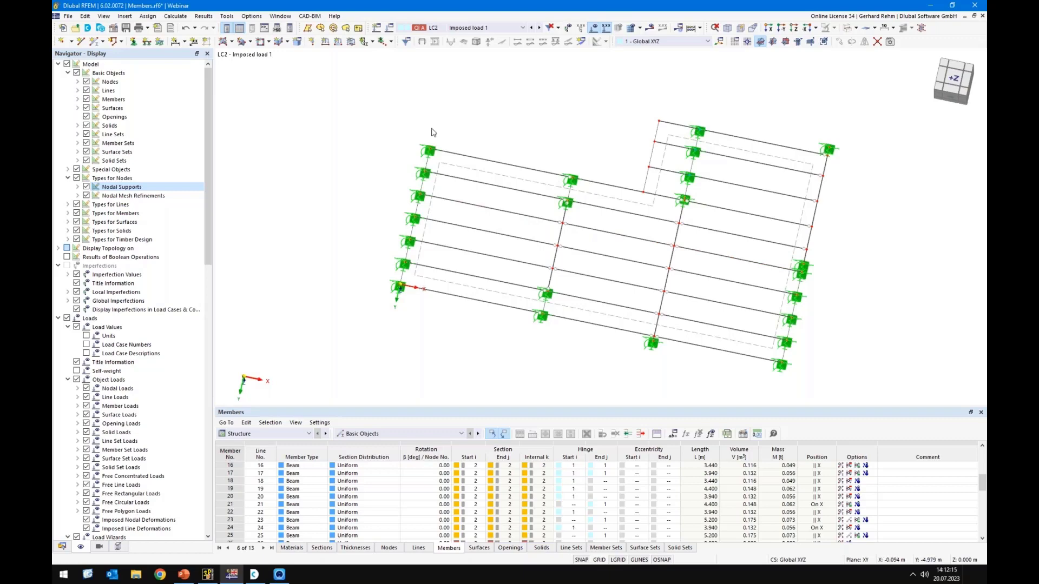
pyautogui.click(469, 29)
pyautogui.click(468, 30)
pyautogui.click(468, 28)
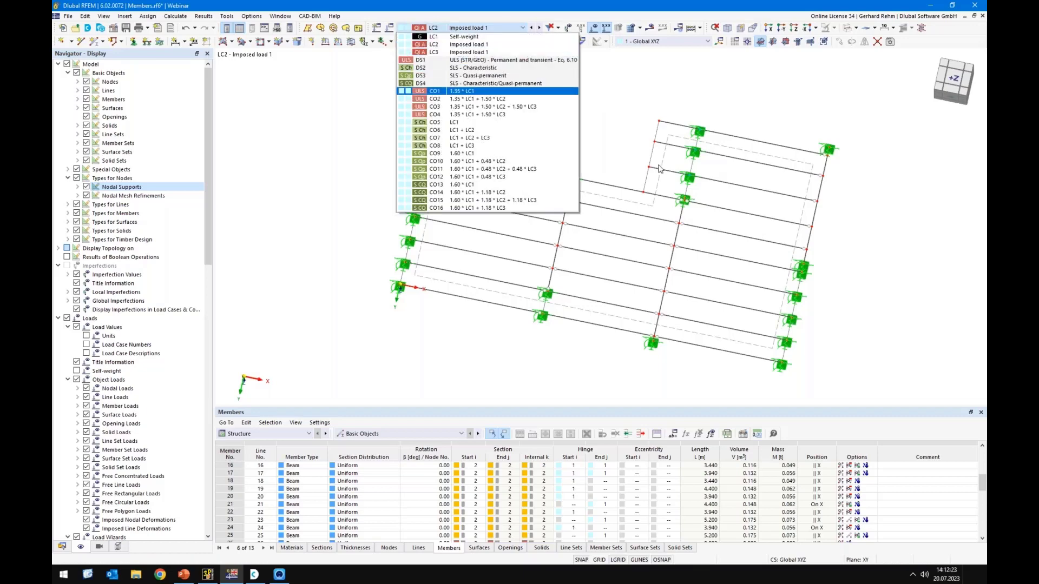
pyautogui.click(633, 146)
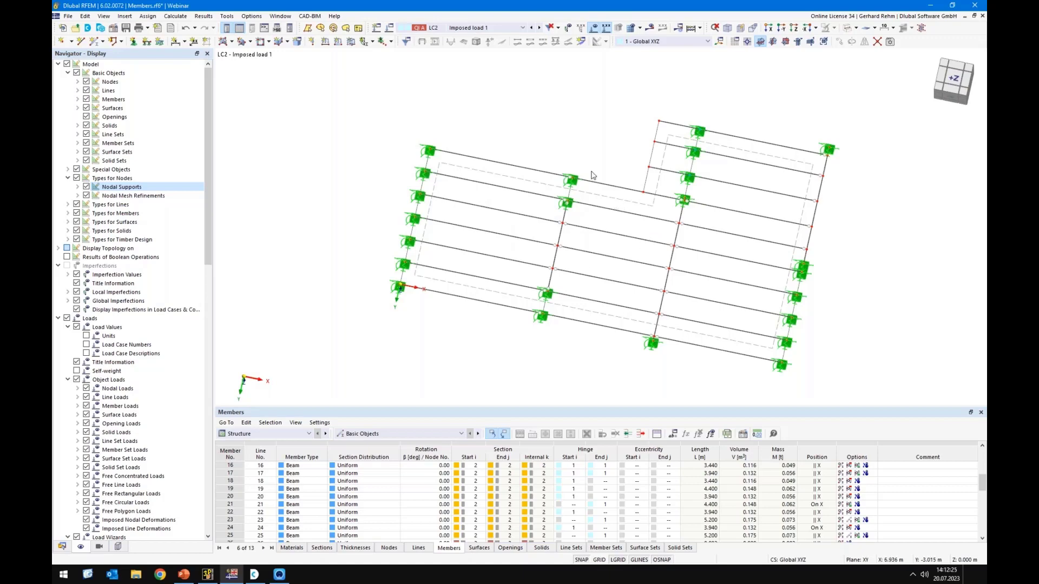
pyautogui.click(464, 31)
pyautogui.click(461, 32)
# Start a free rectangular load on surface 1 in LC2, with corner points (0.000, 0.000) and (4.400, -4.347) m over the first bay
pyautogui.click(373, 42)
pyautogui.click(389, 42)
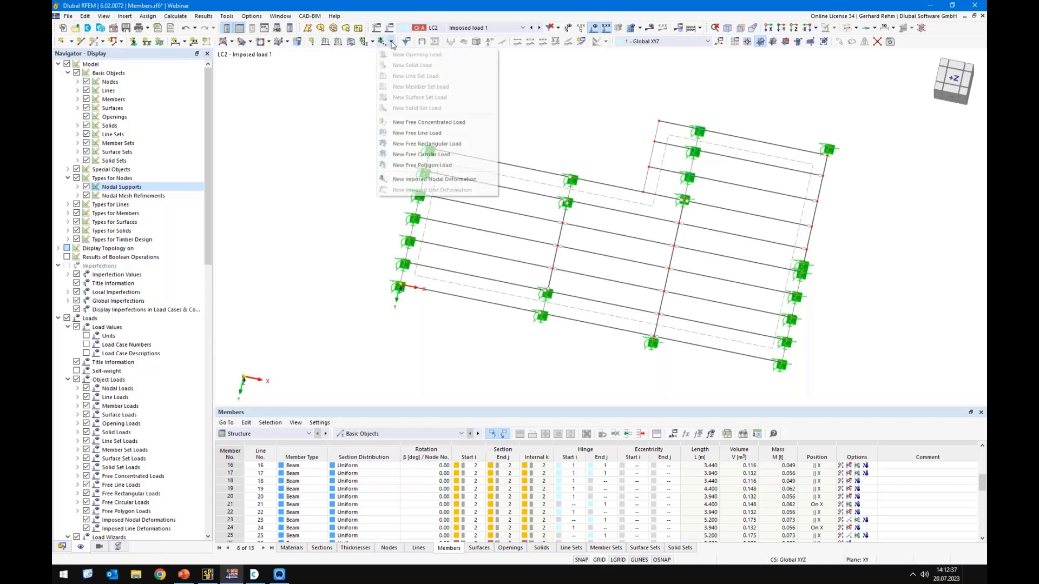
pyautogui.click(425, 144)
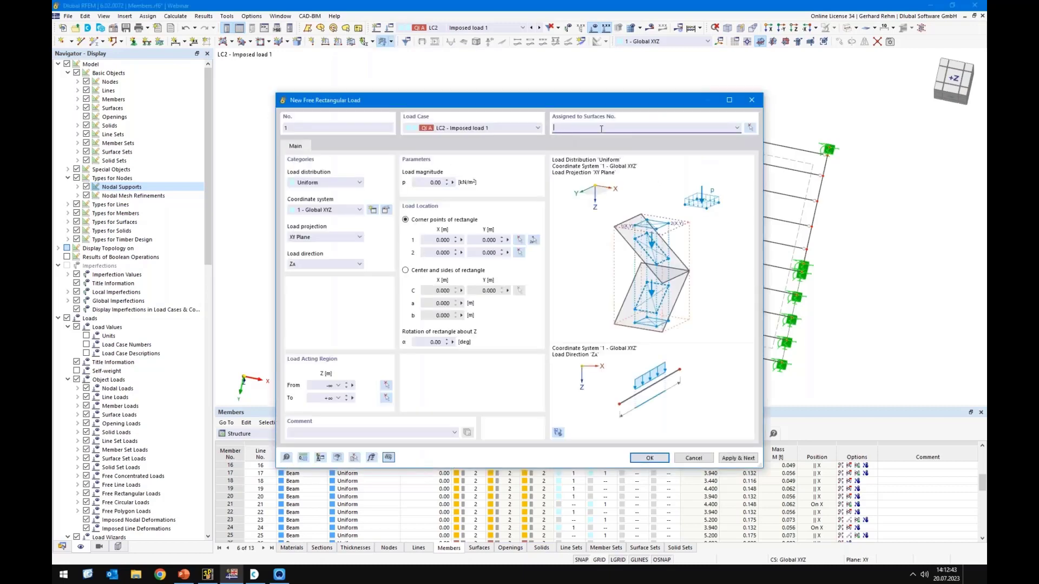
pyautogui.click(533, 240)
pyautogui.click(400, 286)
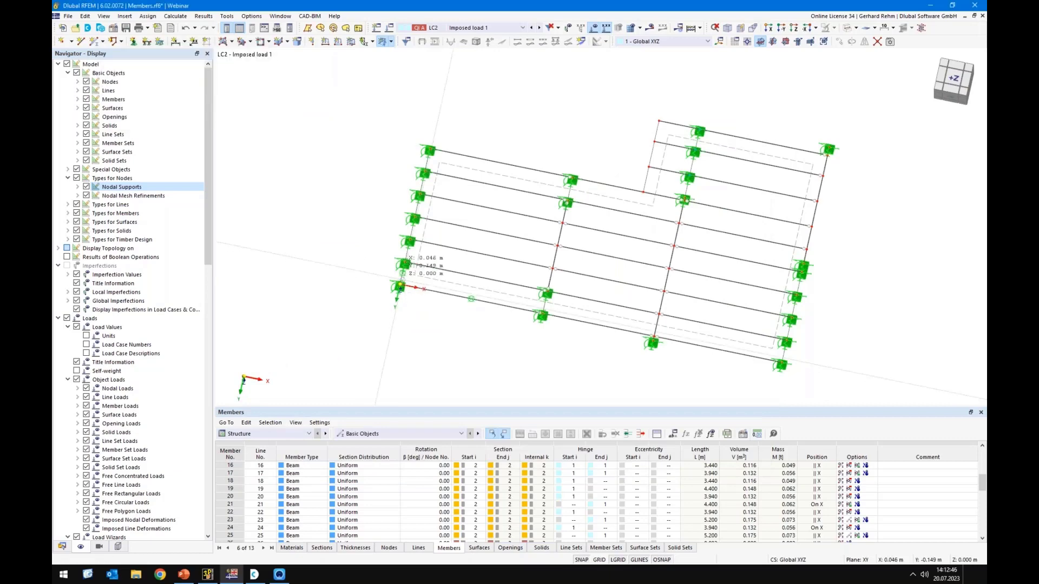
pyautogui.click(533, 240)
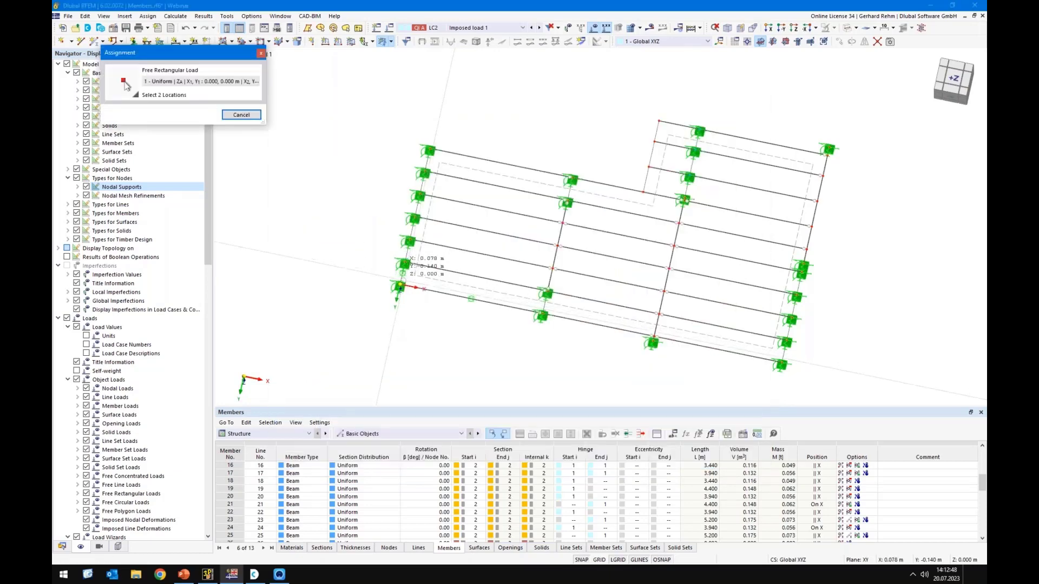
pyautogui.click(570, 180)
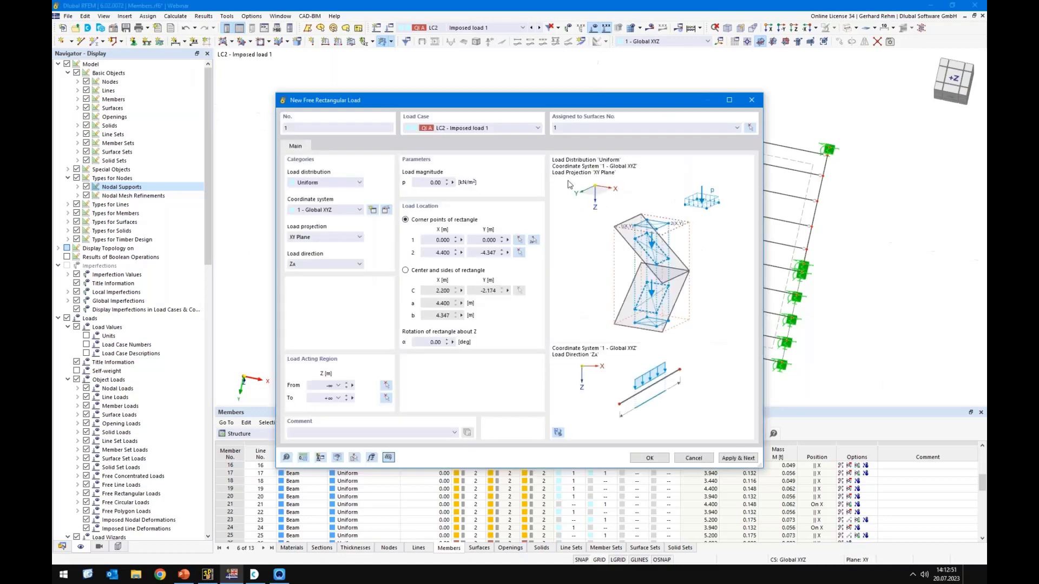
# Set the rectangular load's magnitude to 2 kN/m² and apply it, continuing with another rectangular load
pyautogui.click(731, 459)
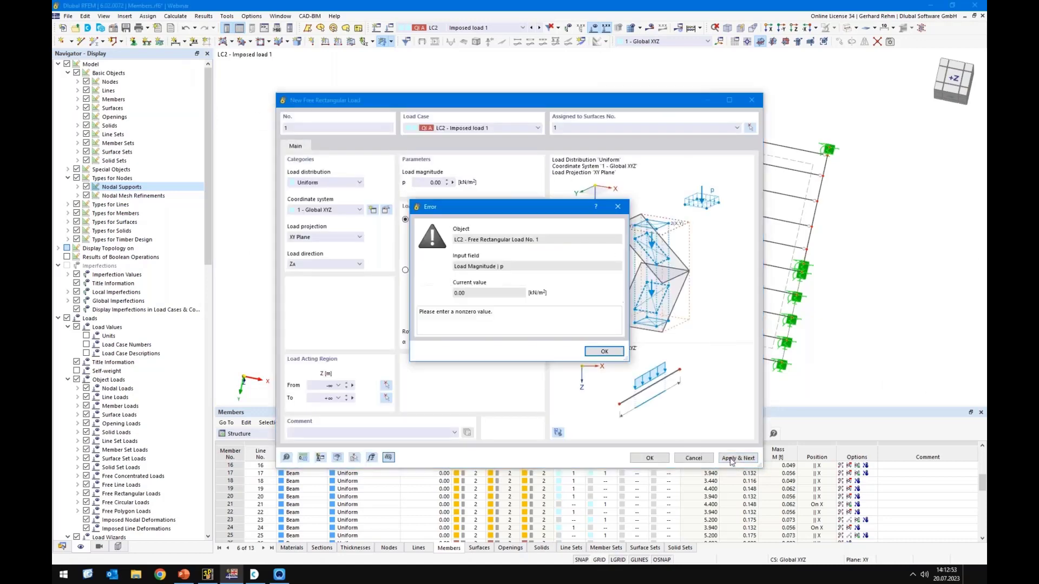
pyautogui.click(599, 352)
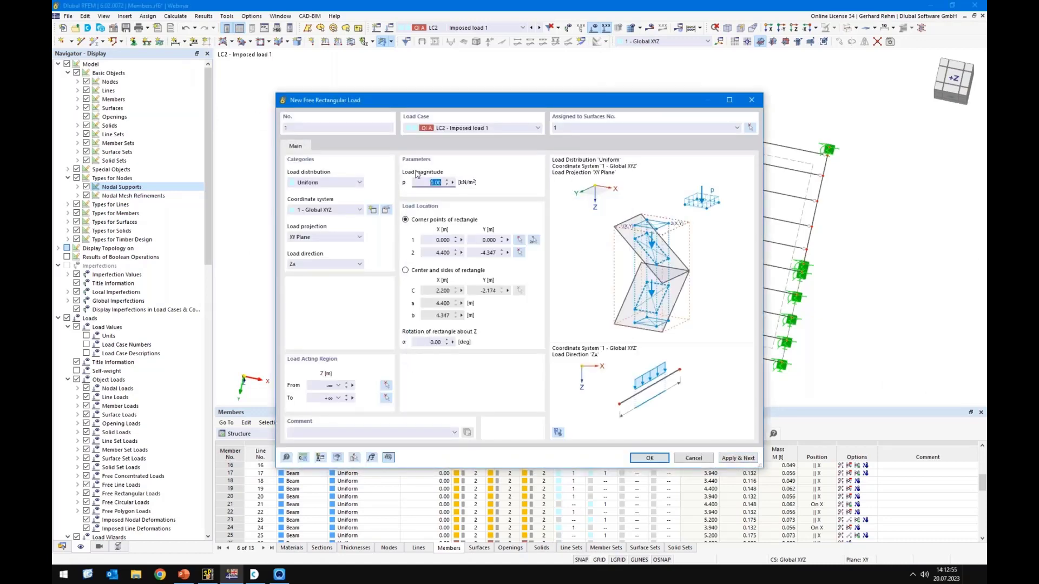
pyautogui.write('2')
pyautogui.click(730, 459)
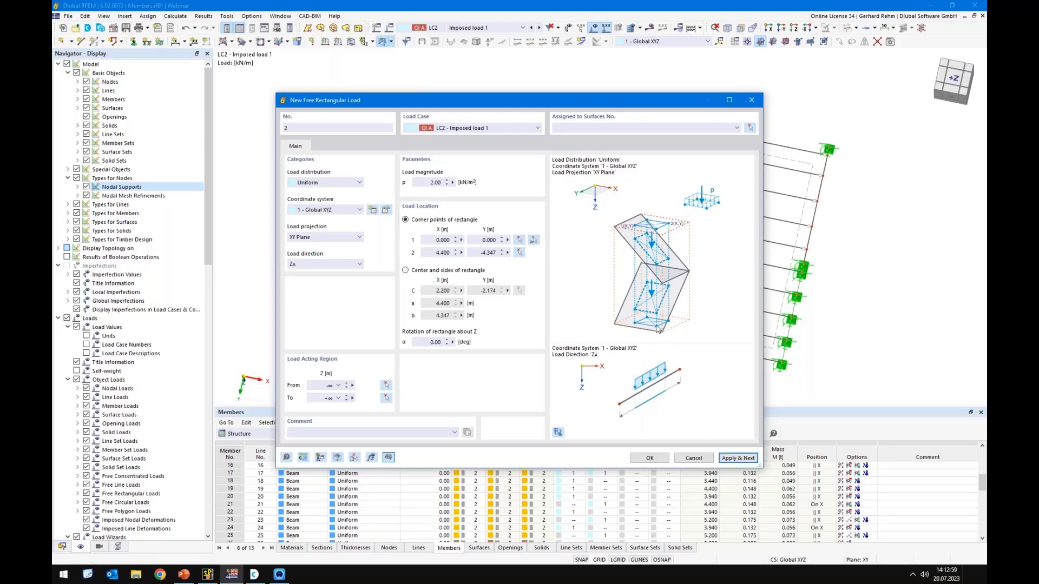
# Add a second 2.00 kN/m² free rectangular load on surface 1 over the last bay, from (7.840, 0.000) to (11.780, -6.629) m
pyautogui.click(606, 127)
pyautogui.write('1')
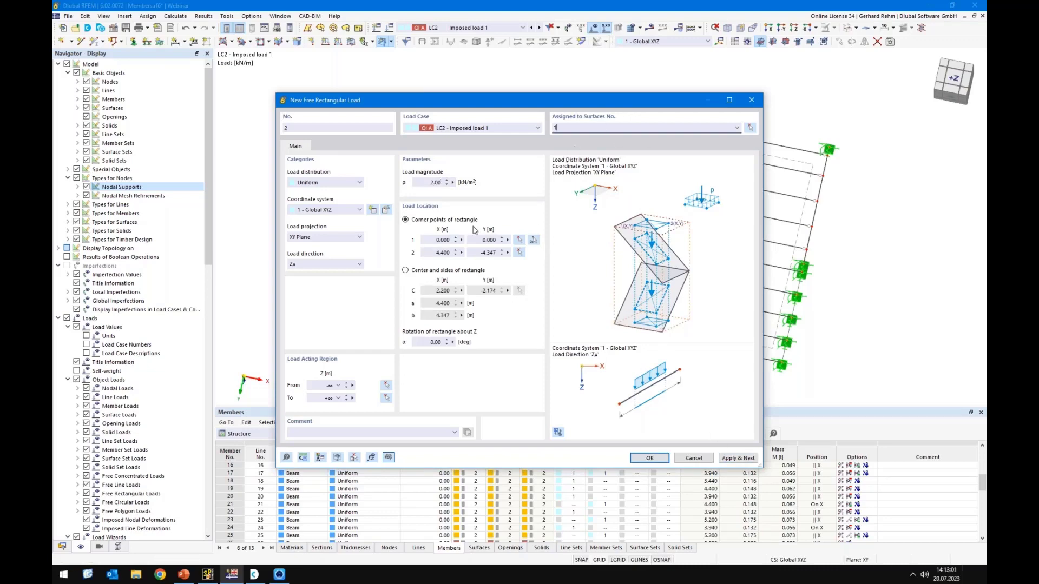
pyautogui.click(534, 240)
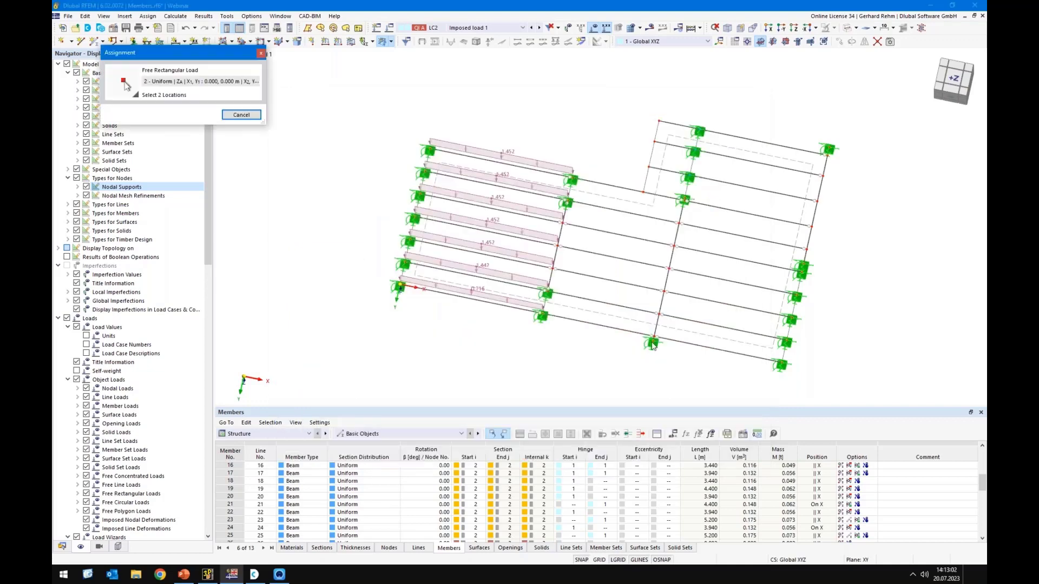
pyautogui.scroll(5, 653, 331)
pyautogui.click(656, 344)
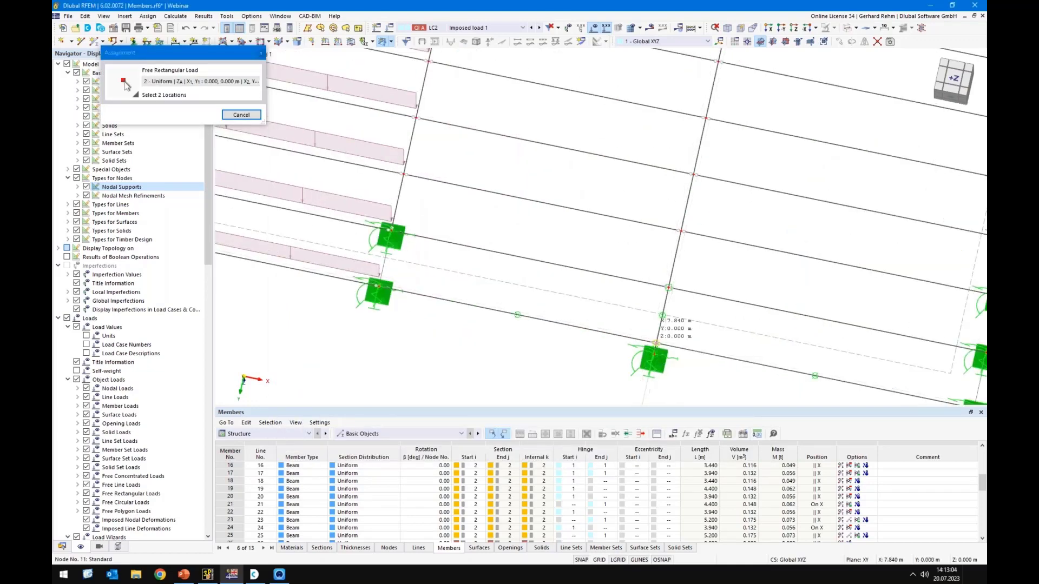
pyautogui.scroll(-5, 756, 275)
pyautogui.scroll(3, 909, 110)
pyautogui.scroll(2, 902, 113)
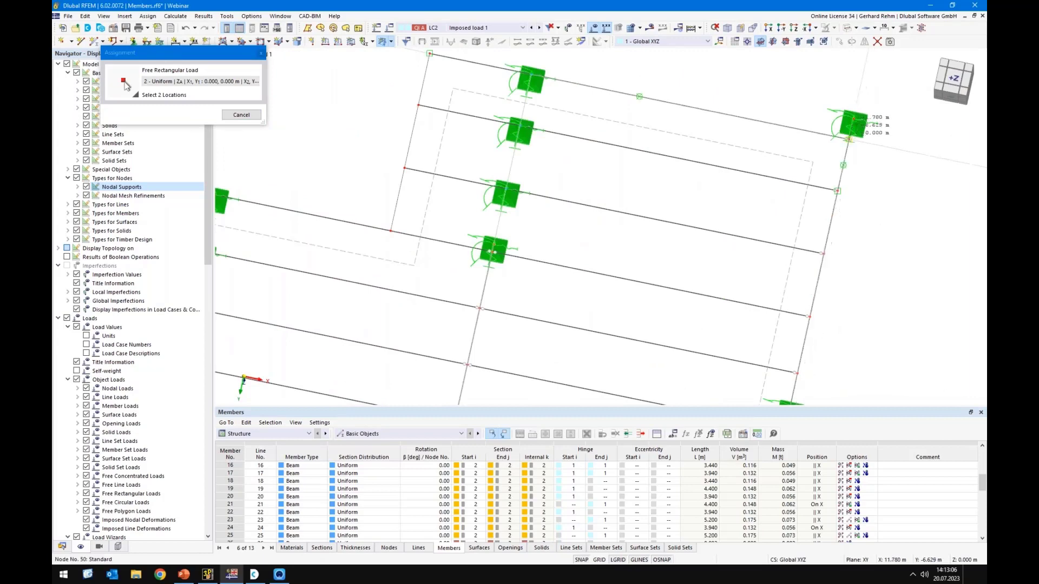
pyautogui.click(848, 139)
pyautogui.click(650, 458)
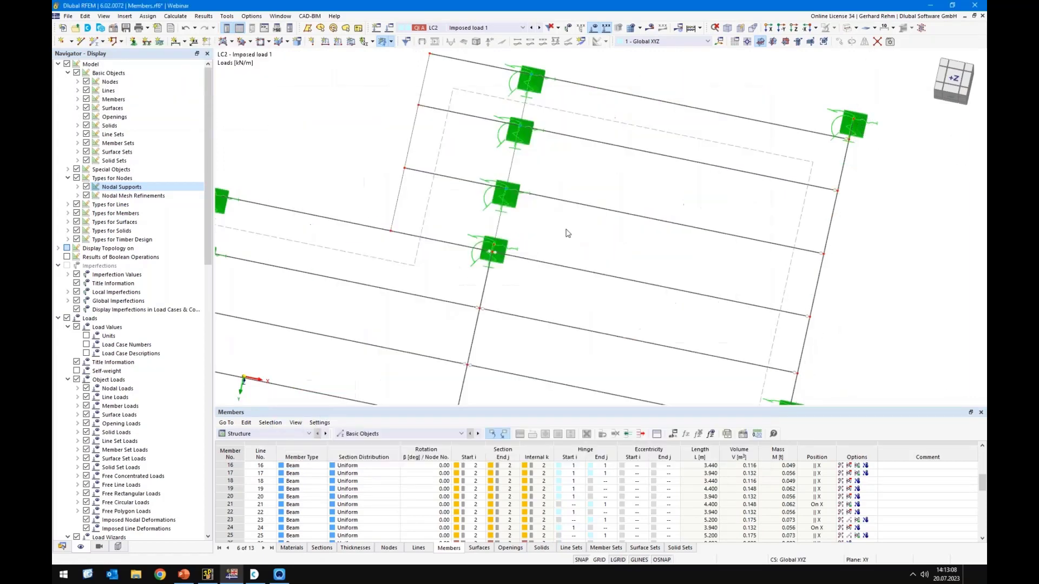
pyautogui.scroll(-5, 566, 235)
pyautogui.scroll(-1, 487, 309)
pyautogui.keyDown('ctrl'); pyautogui.moveTo(445, 358); pyautogui.dragTo(259, 250, button='middle'); pyautogui.keyUp('ctrl')
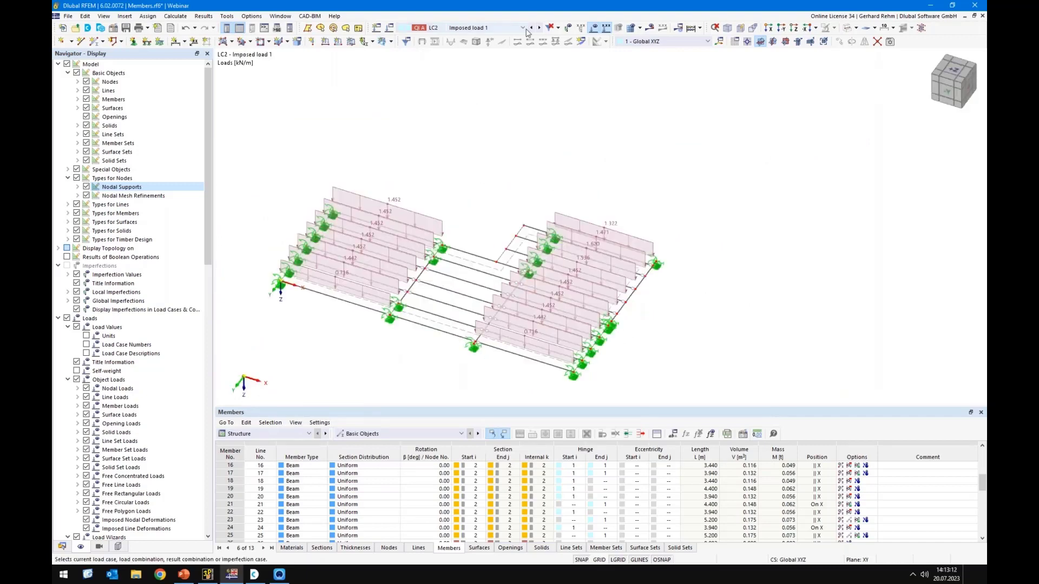
# In LC3, outline a free polygon load around the middle bay, following the floor's recessed corner from X 4.400 to 7.840 m
pyautogui.click(540, 28)
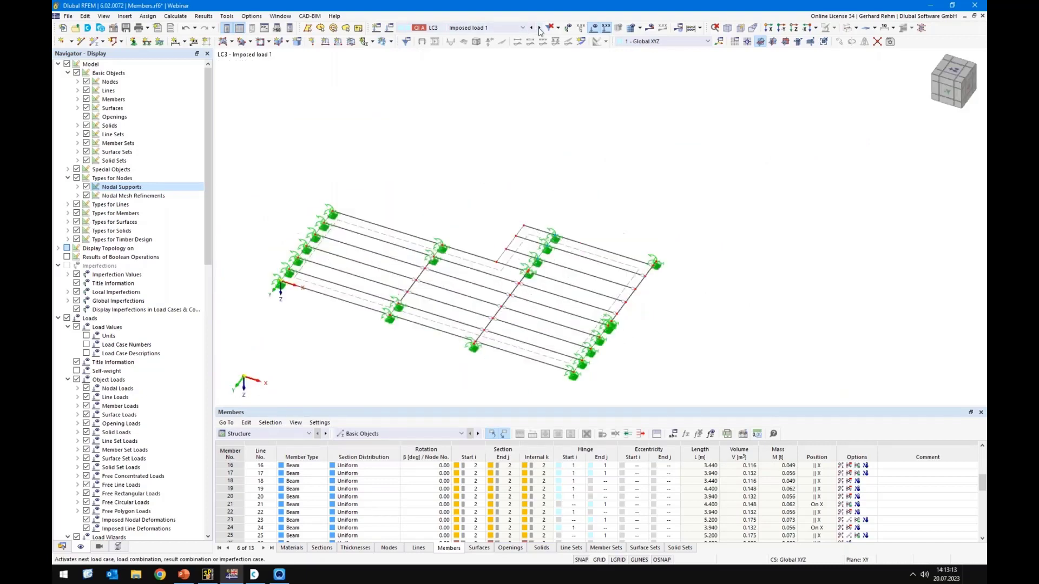
pyautogui.click(391, 41)
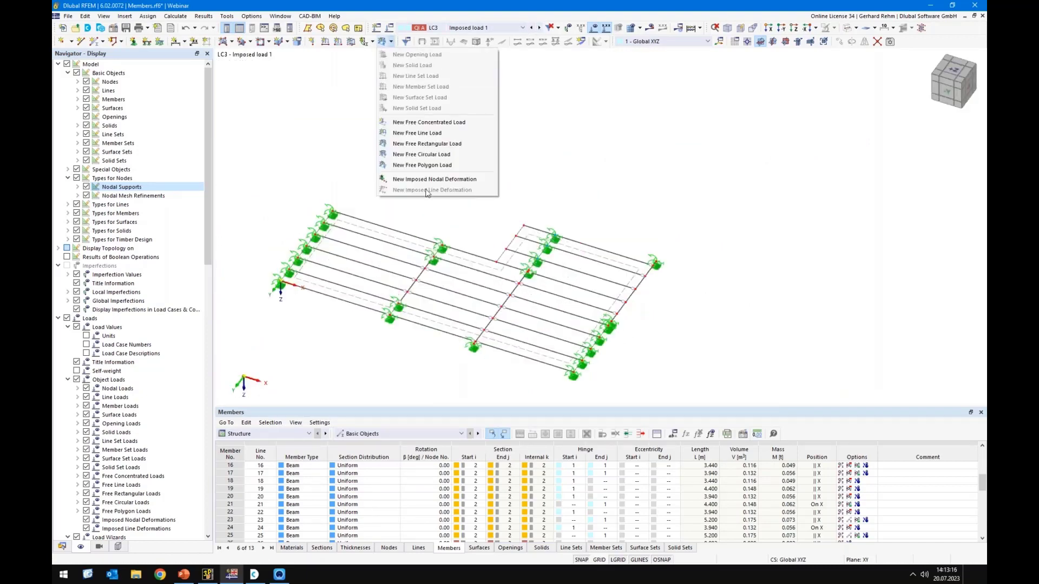
pyautogui.click(408, 167)
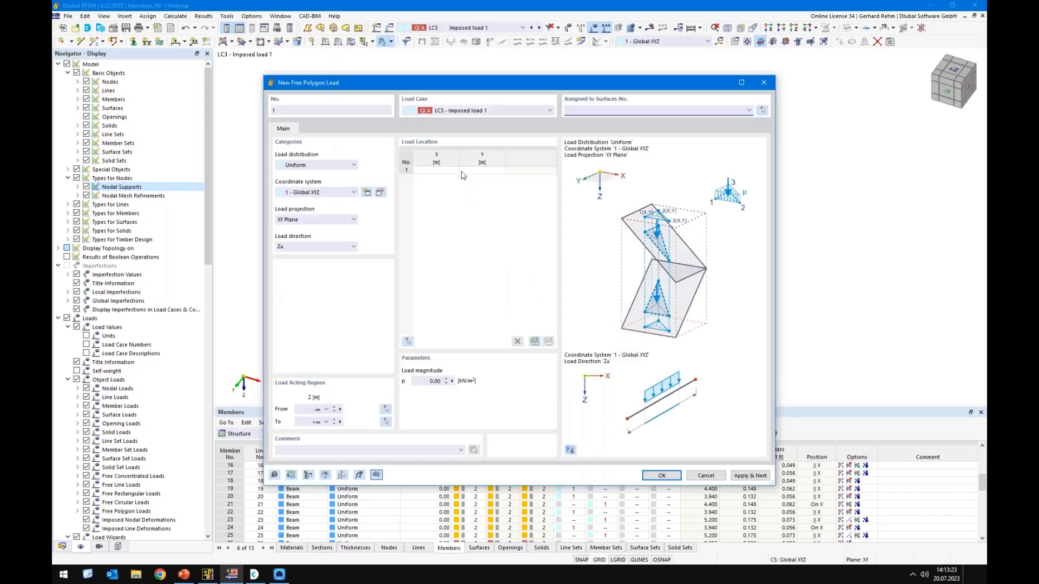
pyautogui.click(406, 343)
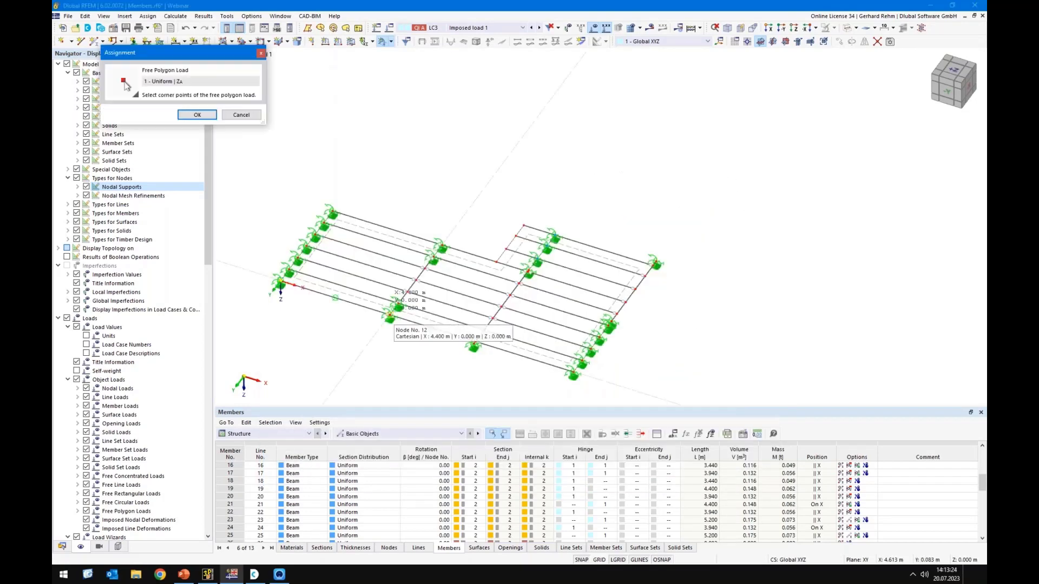
pyautogui.scroll(5, 400, 320)
pyautogui.click(409, 284)
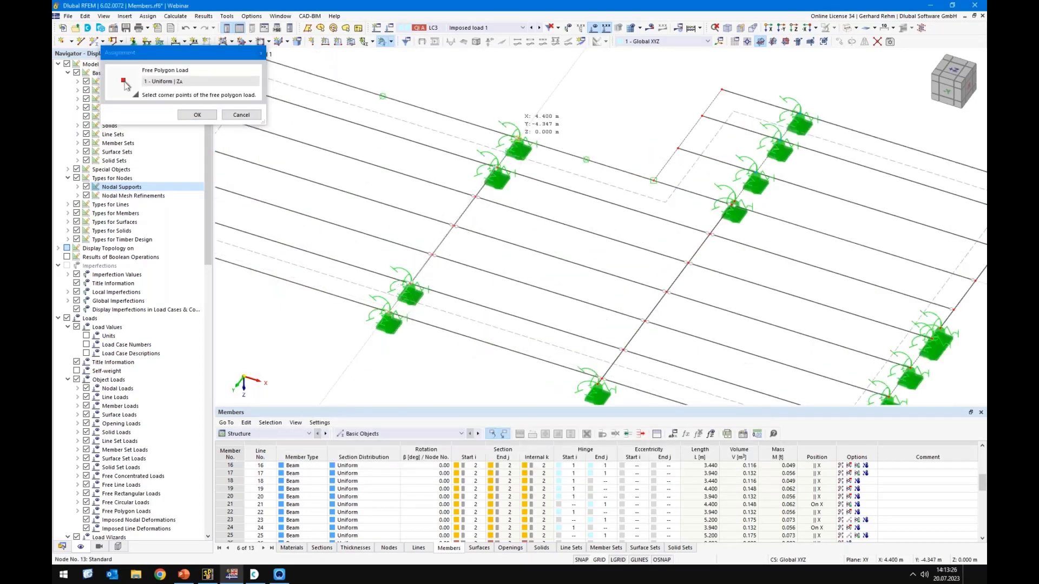
pyautogui.click(520, 142)
pyautogui.click(653, 181)
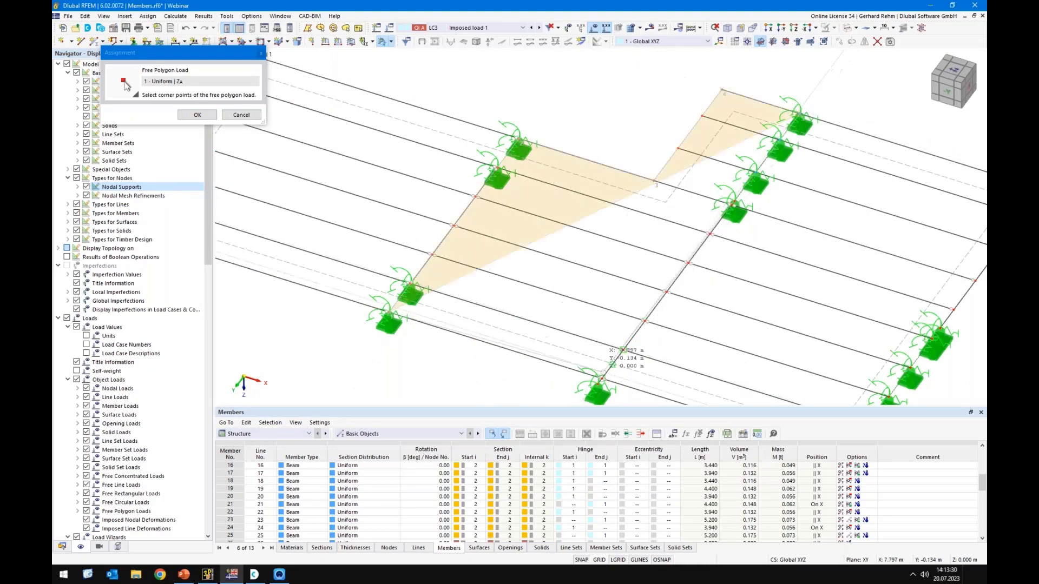
pyautogui.click(623, 350)
pyautogui.click(198, 115)
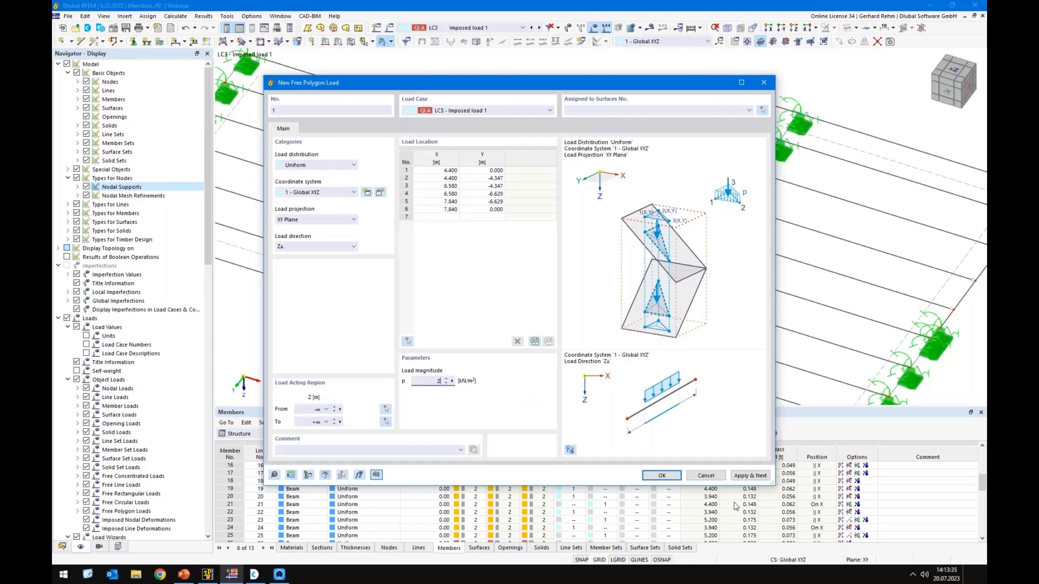
# Give the polygon load a magnitude of 2 kN/m² and assign it to surface 1
pyautogui.click(661, 476)
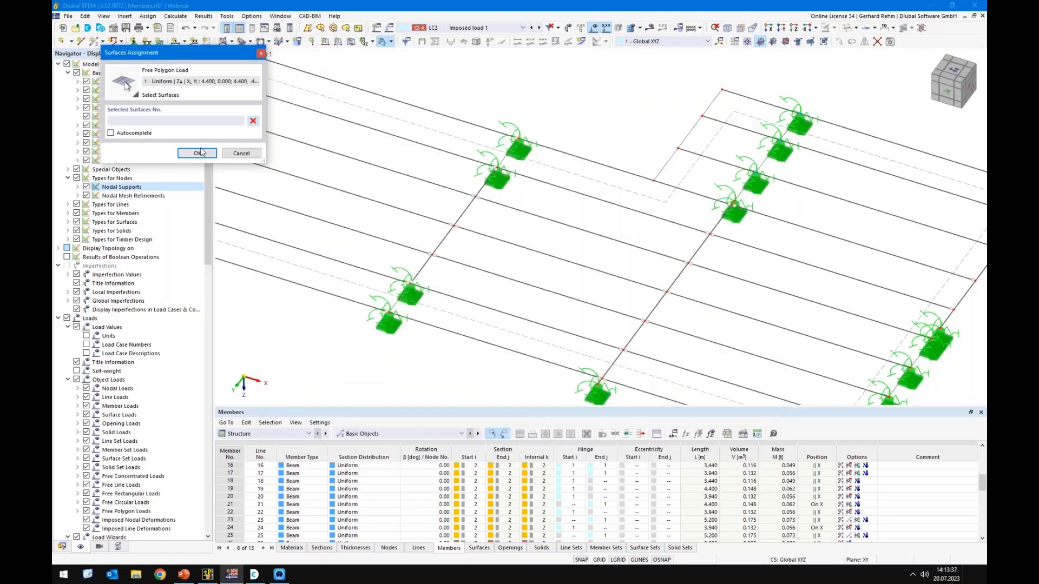
pyautogui.write('1')
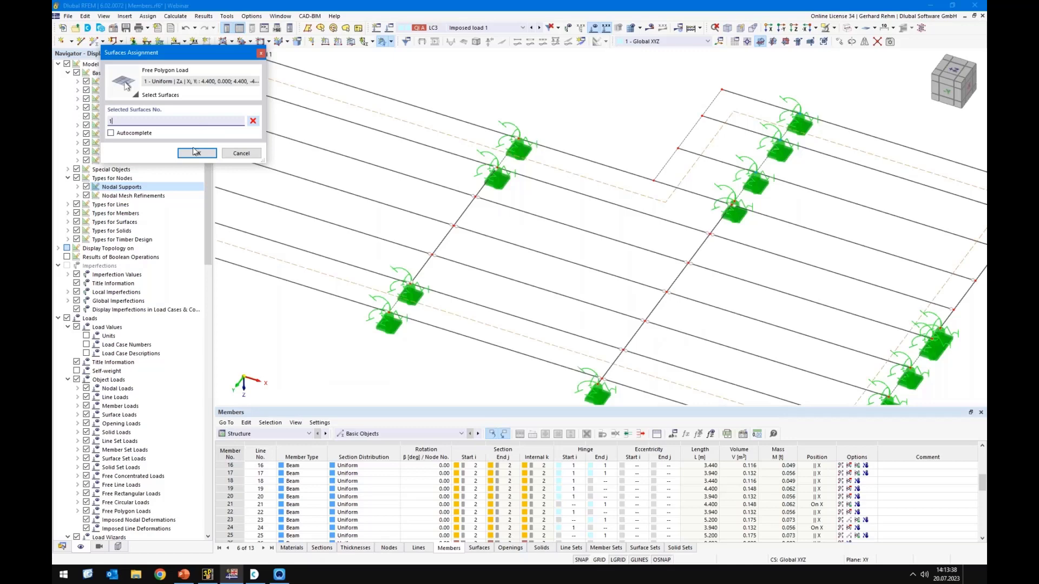
pyautogui.click(196, 154)
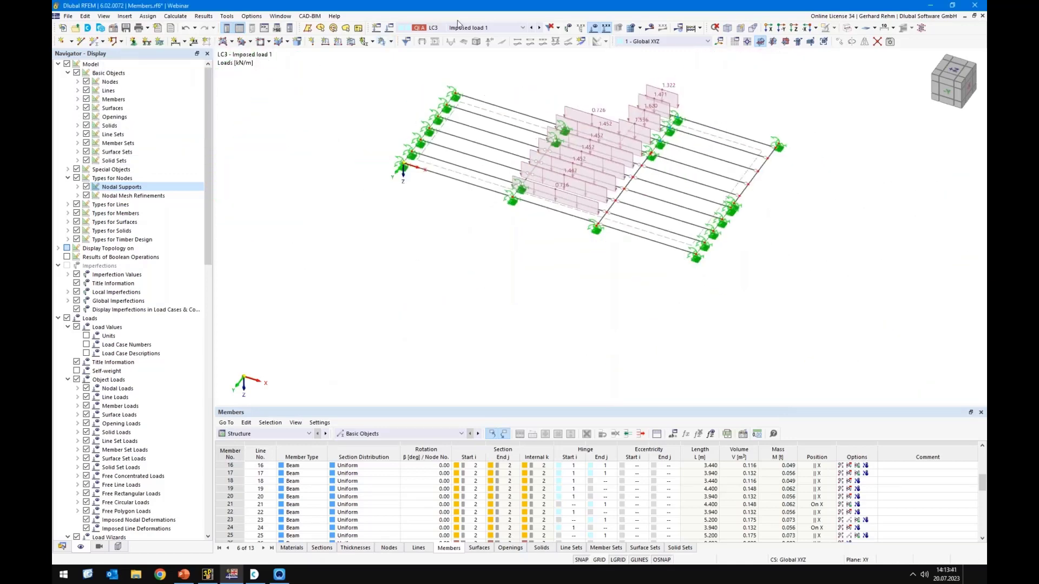
# Make LC1 - Self-weight the active load case and run its static analysis calculation
pyautogui.click(459, 27)
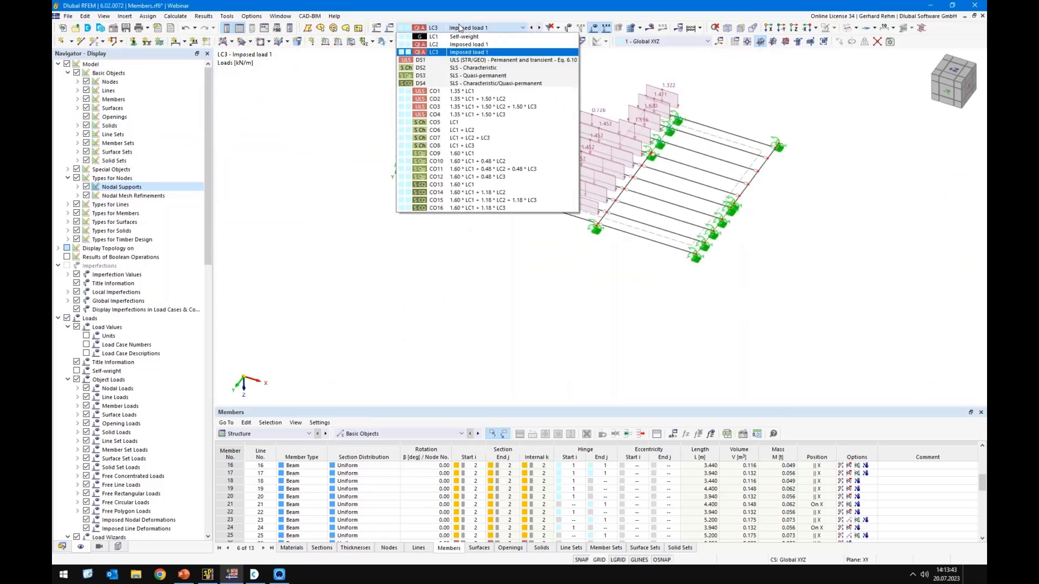
pyautogui.click(464, 36)
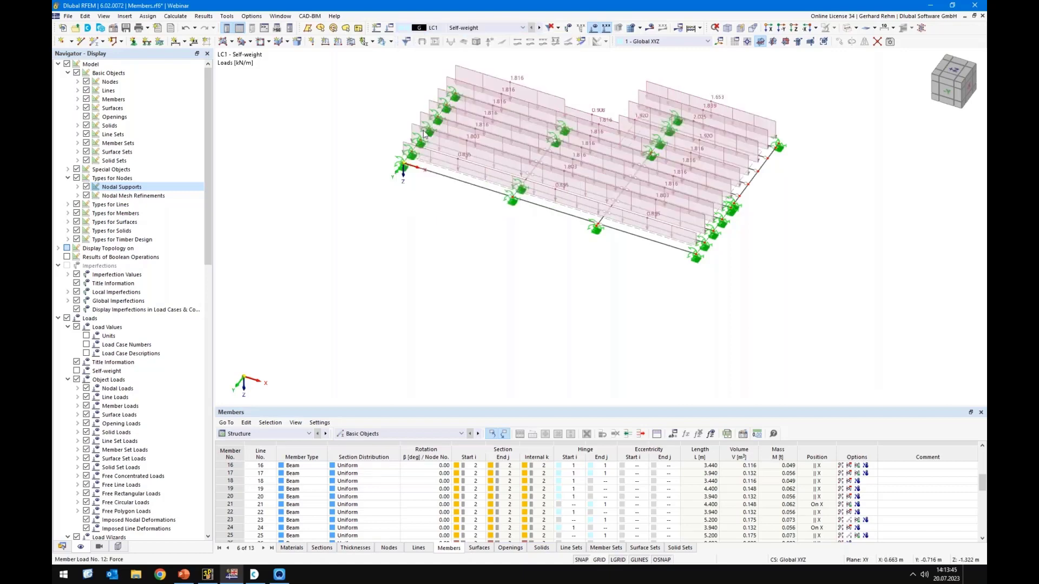
pyautogui.keyDown('ctrl'); pyautogui.moveTo(417, 134); pyautogui.dragTo(399, 156, button='middle'); pyautogui.keyUp('ctrl')
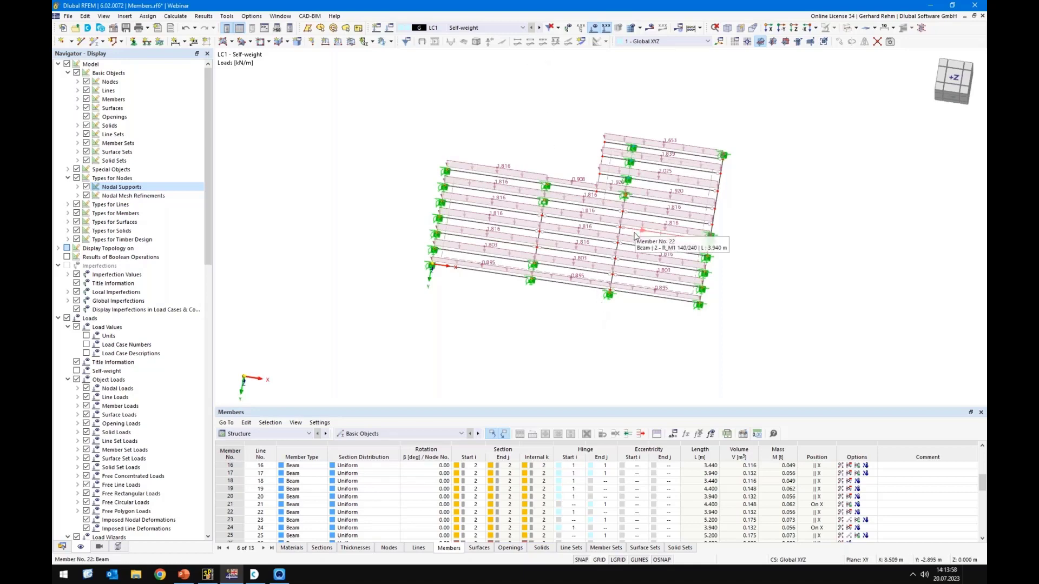
pyautogui.click(650, 27)
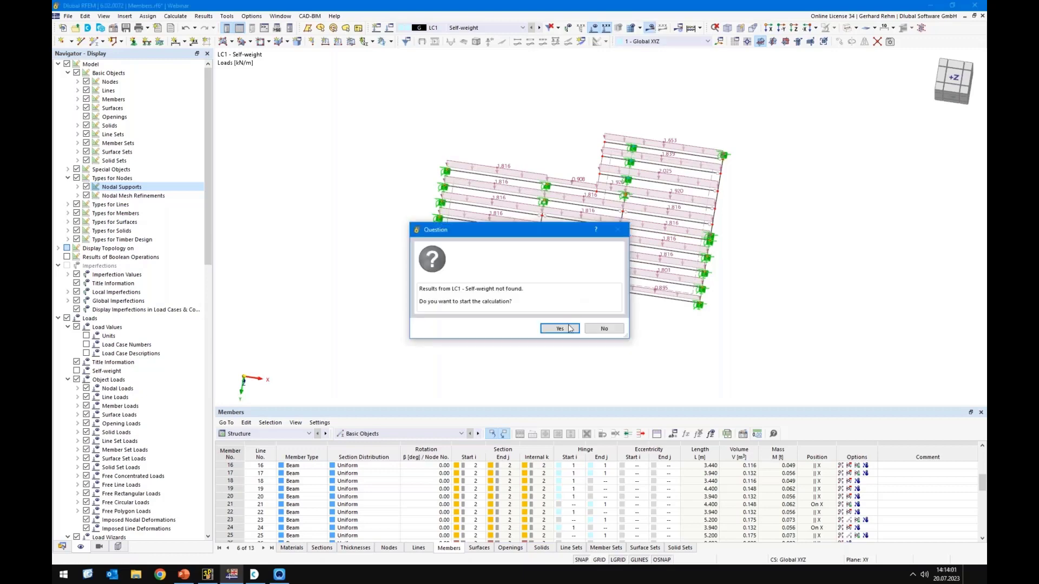
pyautogui.click(571, 329)
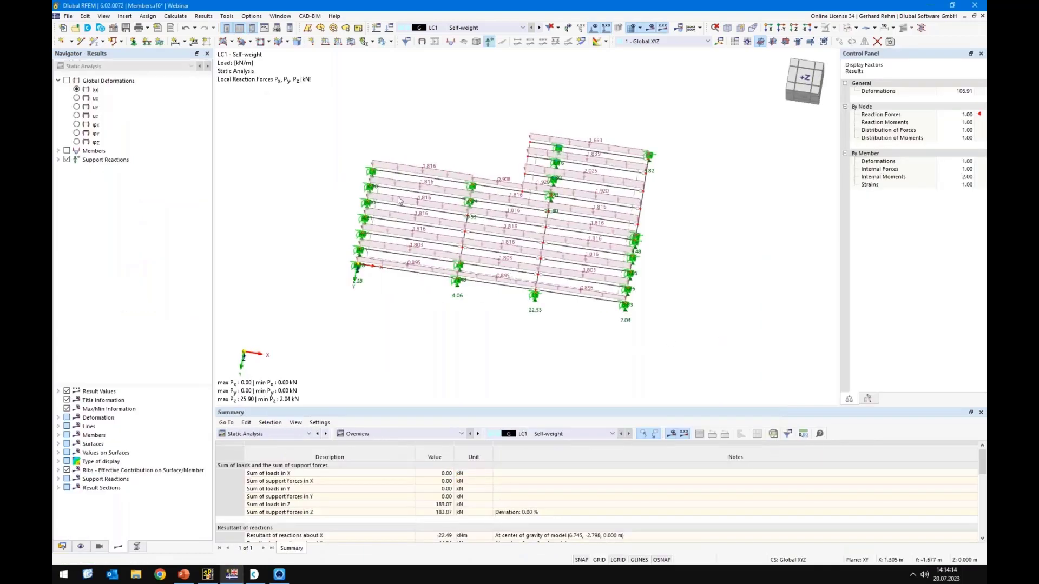
# Hide the support reactions and loads, and examine the total global deformations |u| of the floor for LC1
pyautogui.click(490, 41)
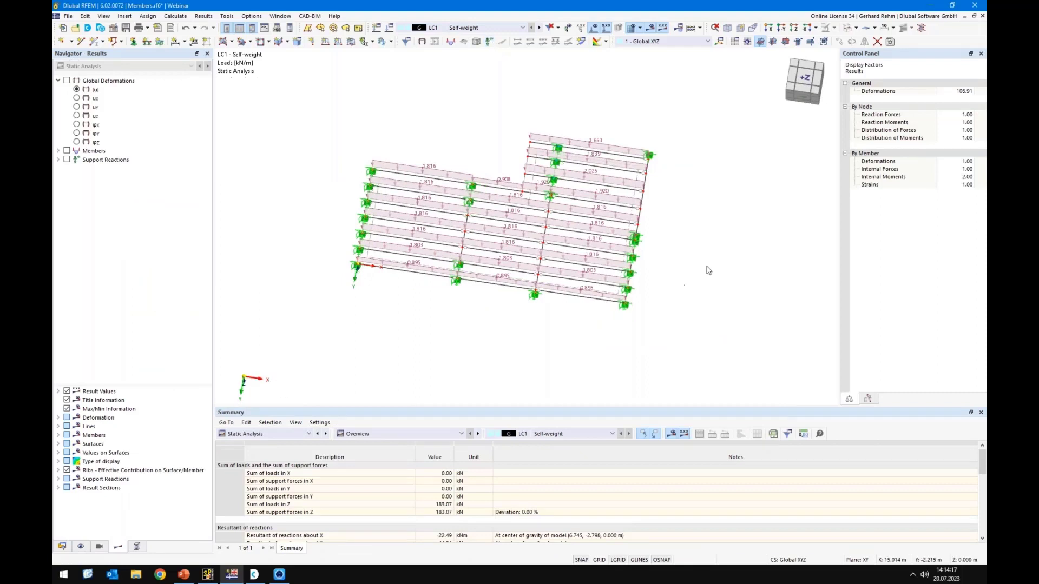
pyautogui.click(594, 27)
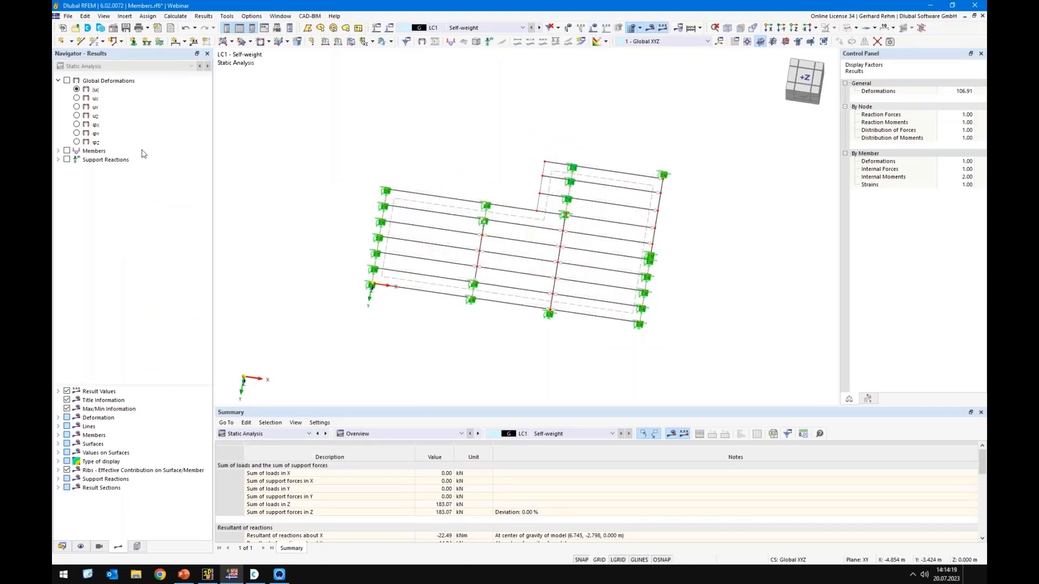
pyautogui.click(77, 90)
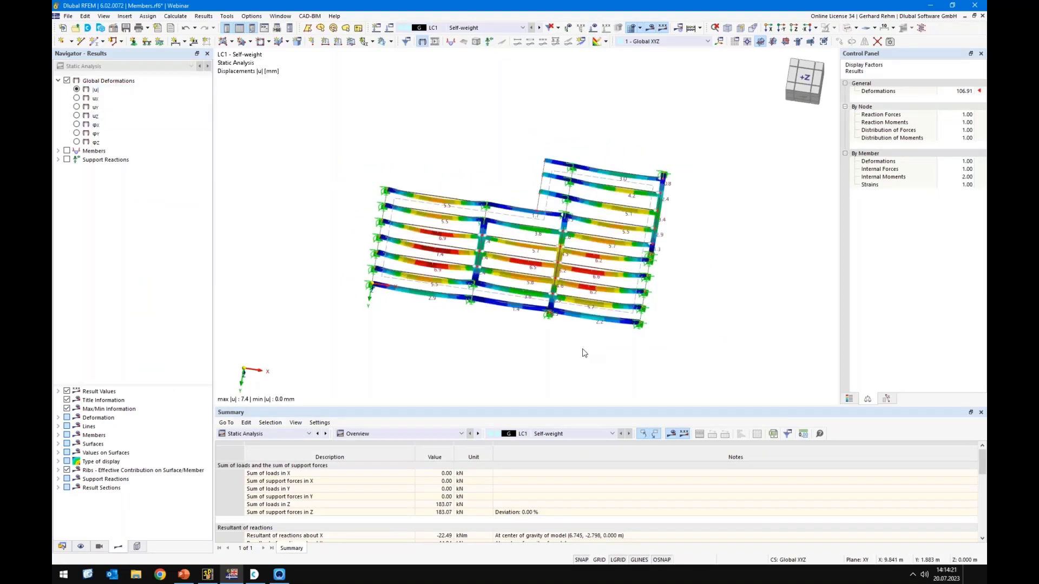
pyautogui.click(58, 418)
pyautogui.keyDown('ctrl'); pyautogui.moveTo(509, 339); pyautogui.dragTo(526, 279, button='middle'); pyautogui.keyUp('ctrl')
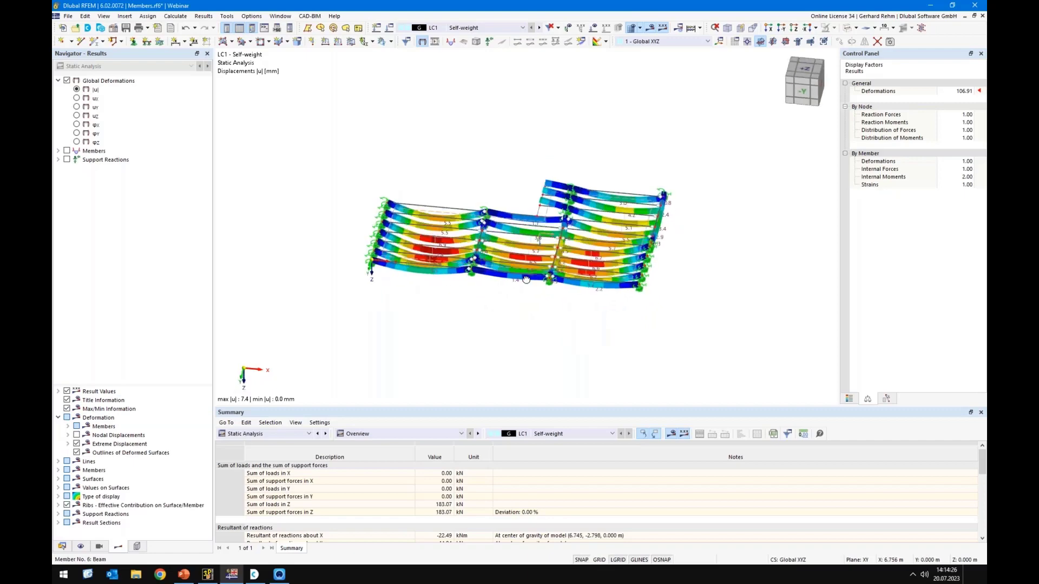
pyautogui.moveTo(526, 279); pyautogui.dragTo(482, 331, button='right')
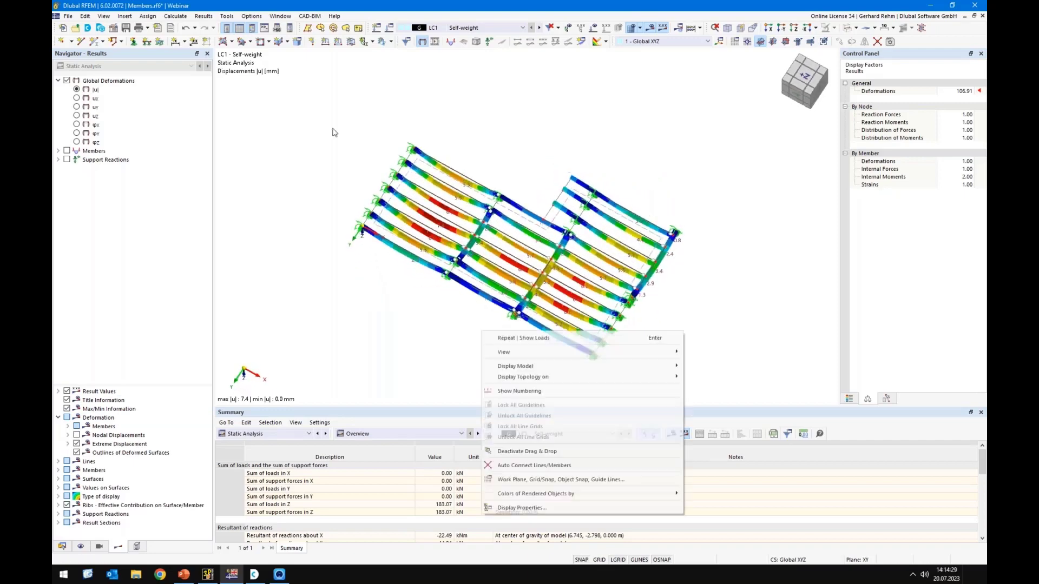
# Review the members' internal forces N, Vy and Vz for the self-weight load case
pyautogui.click(57, 151)
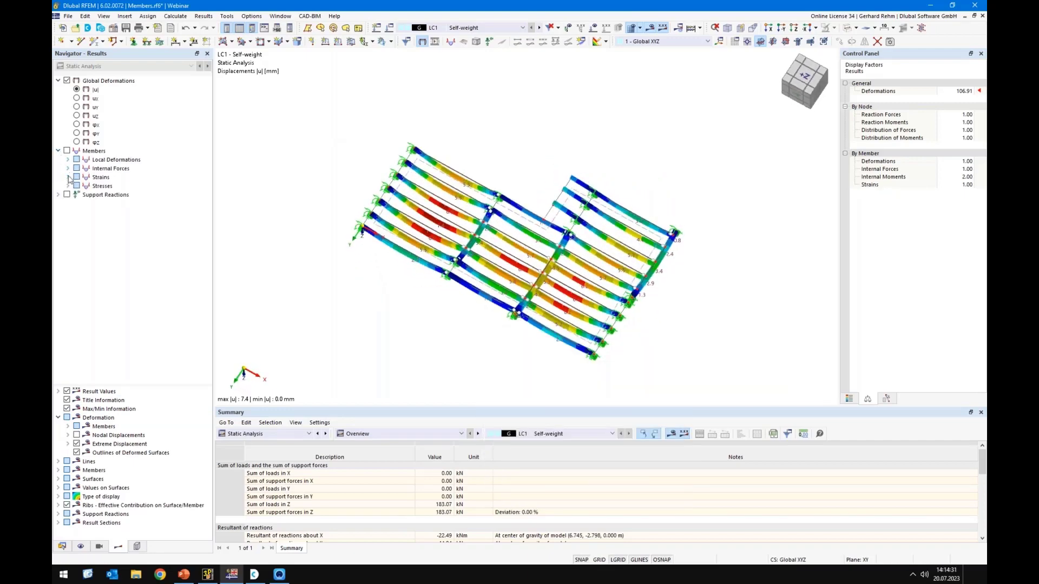
pyautogui.click(68, 168)
pyautogui.click(87, 177)
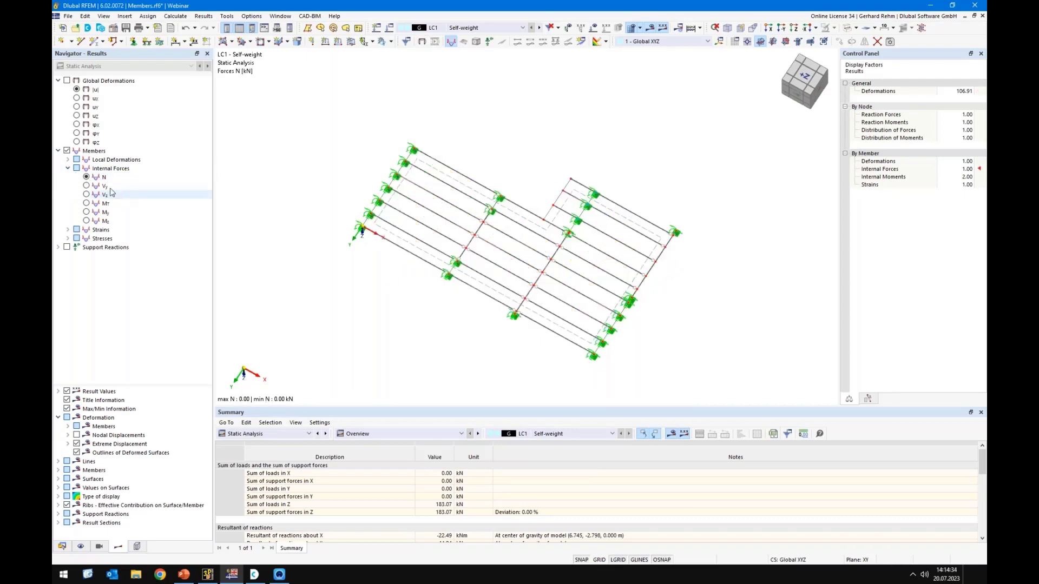
pyautogui.click(87, 186)
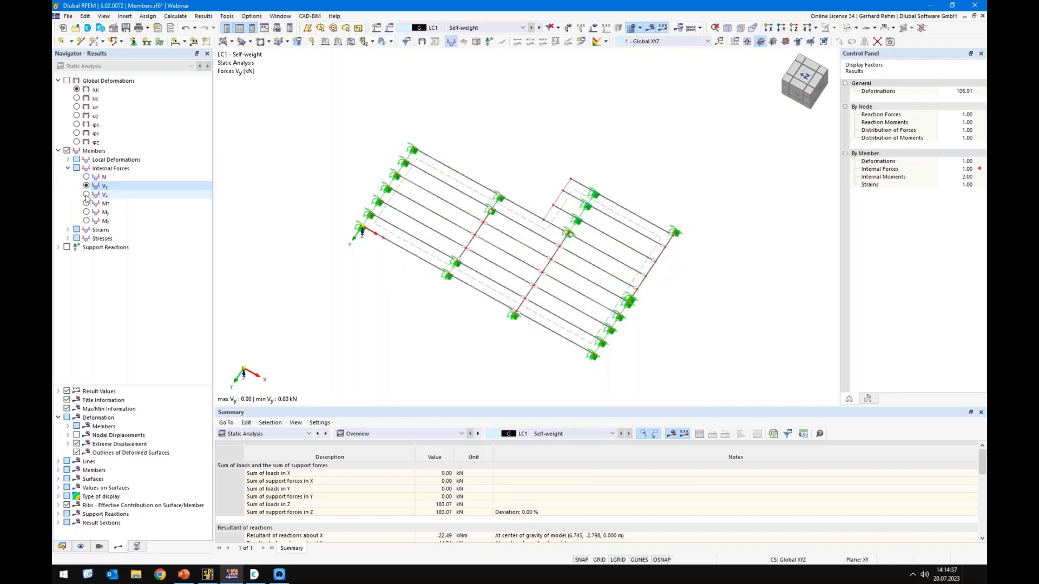
pyautogui.click(87, 196)
pyautogui.keyDown('ctrl'); pyautogui.moveTo(390, 320); pyautogui.dragTo(324, 233, button='middle'); pyautogui.keyUp('ctrl')
pyautogui.keyDown('ctrl'); pyautogui.moveTo(316, 235); pyautogui.dragTo(385, 292, button='right'); pyautogui.keyUp('ctrl')
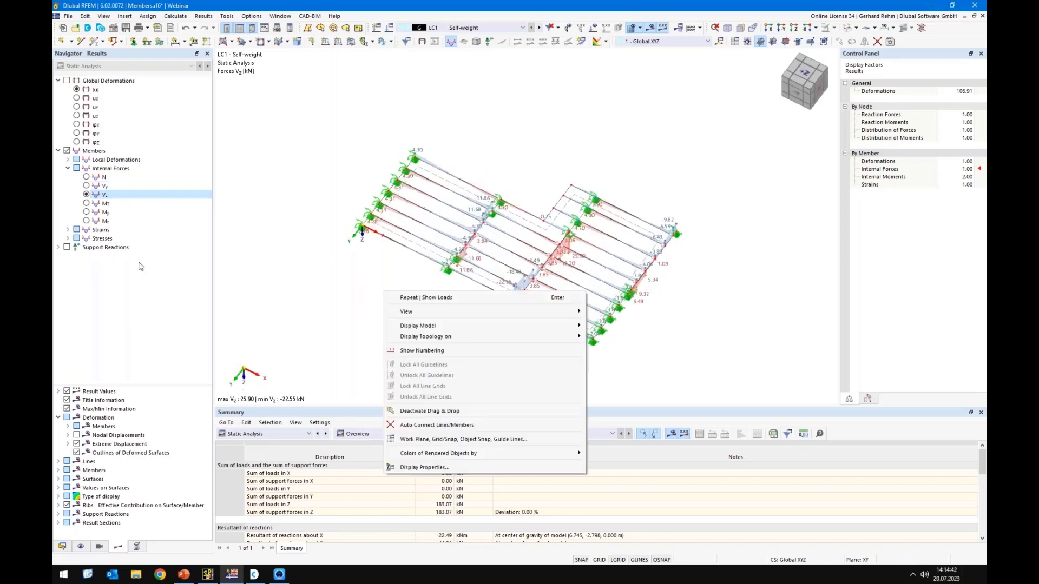
# Review the torsional moments MT and bending moments My, examining My at the cantilevered beams' supports beside the recess
pyautogui.click(87, 203)
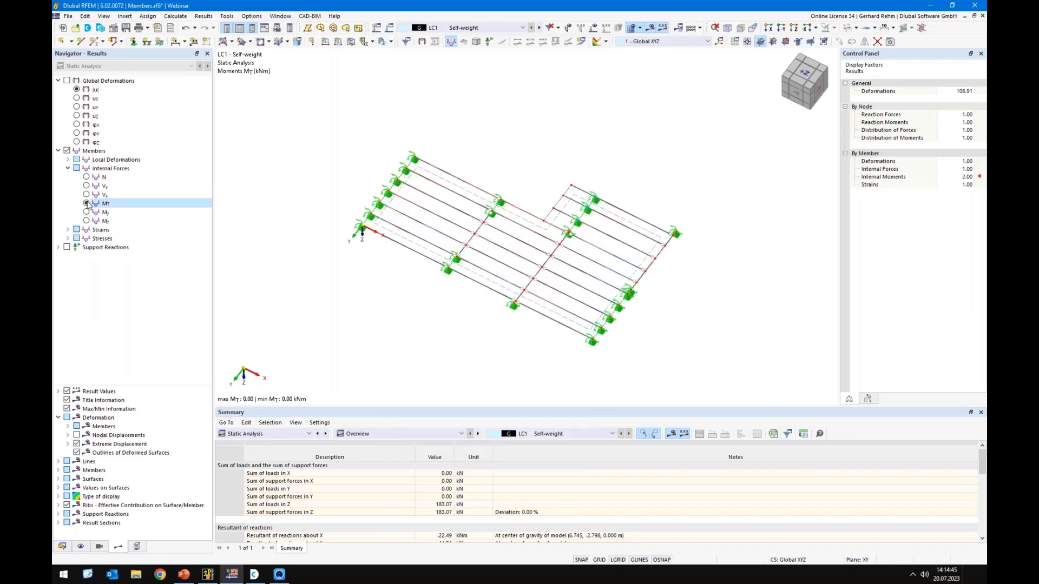
pyautogui.moveTo(378, 294)
pyautogui.keyDown('ctrl'); pyautogui.mouseDown(button='right')
pyautogui.moveTo(508, 276)
pyautogui.moveTo(387, 307)
pyautogui.mouseUp(button='right'); pyautogui.keyUp('ctrl')
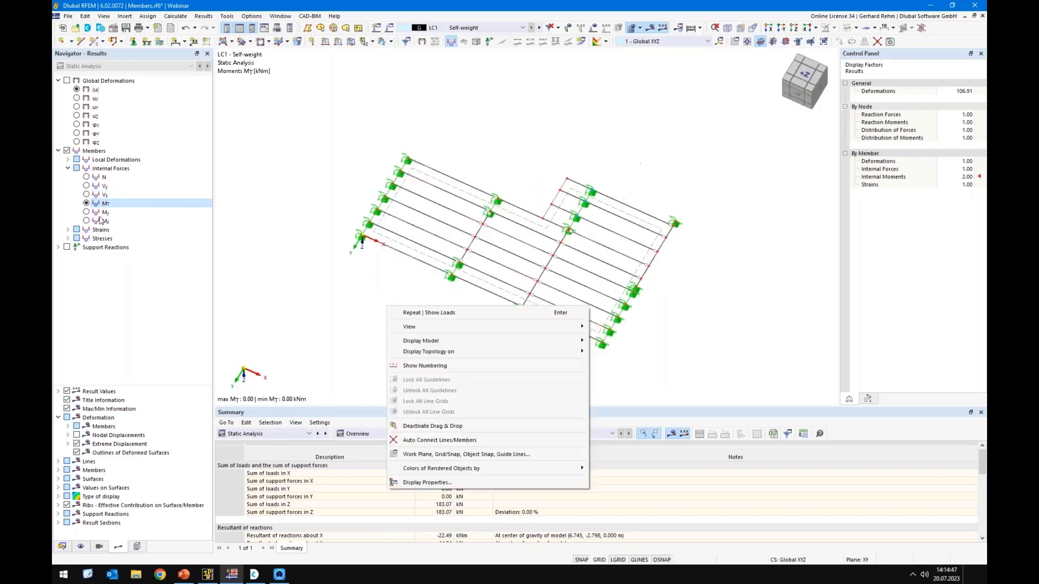
pyautogui.click(103, 213)
pyautogui.keyDown('ctrl'); pyautogui.moveTo(490, 341); pyautogui.dragTo(441, 318, button='right'); pyautogui.keyUp('ctrl')
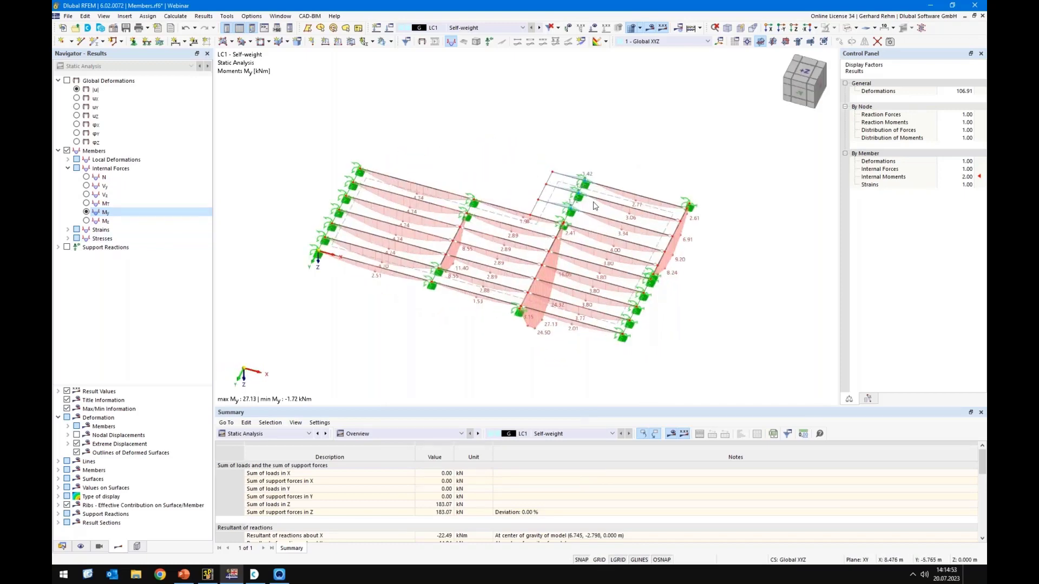
pyautogui.scroll(4, 594, 206)
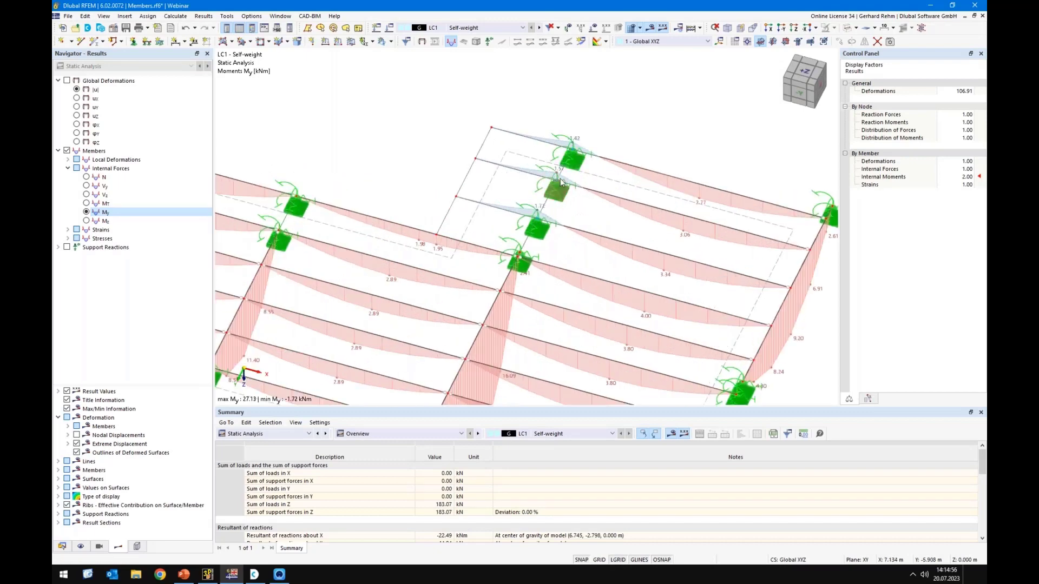
pyautogui.scroll(-1, 433, 139)
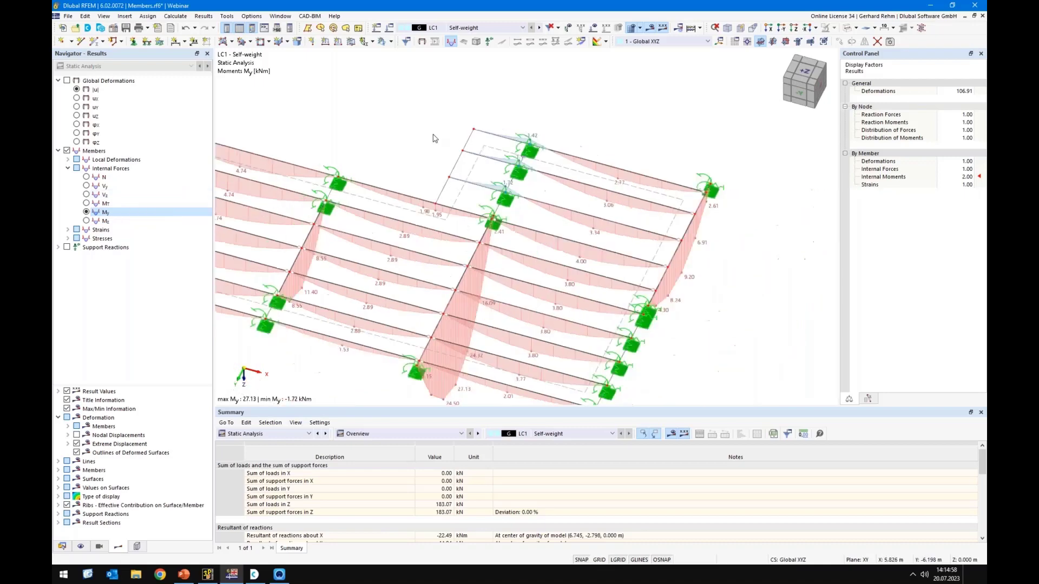
pyautogui.scroll(-2, 433, 139)
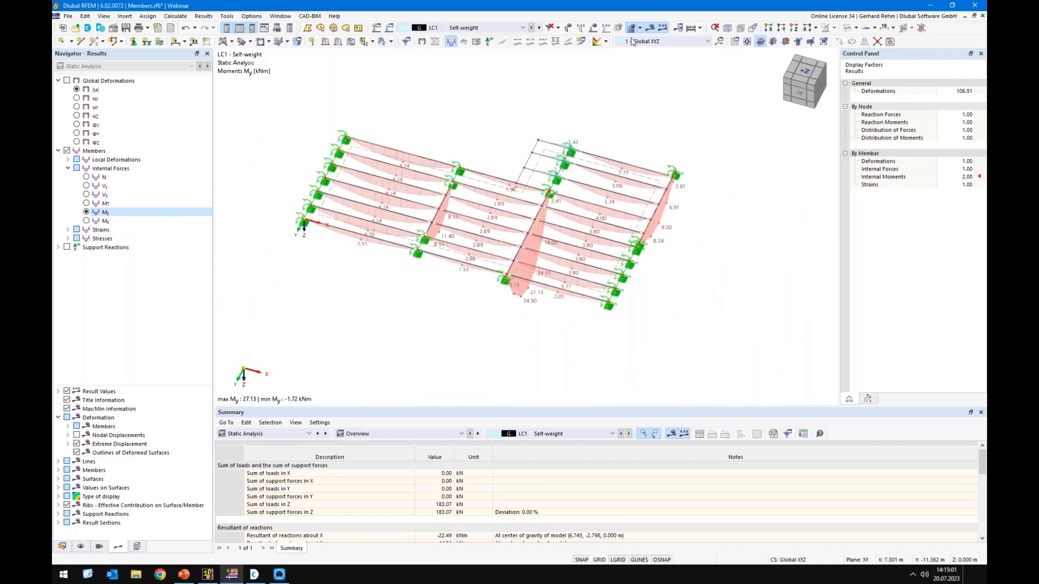
# Turn off the results display and show the floor in plan view along the Z-axis
pyautogui.click(650, 29)
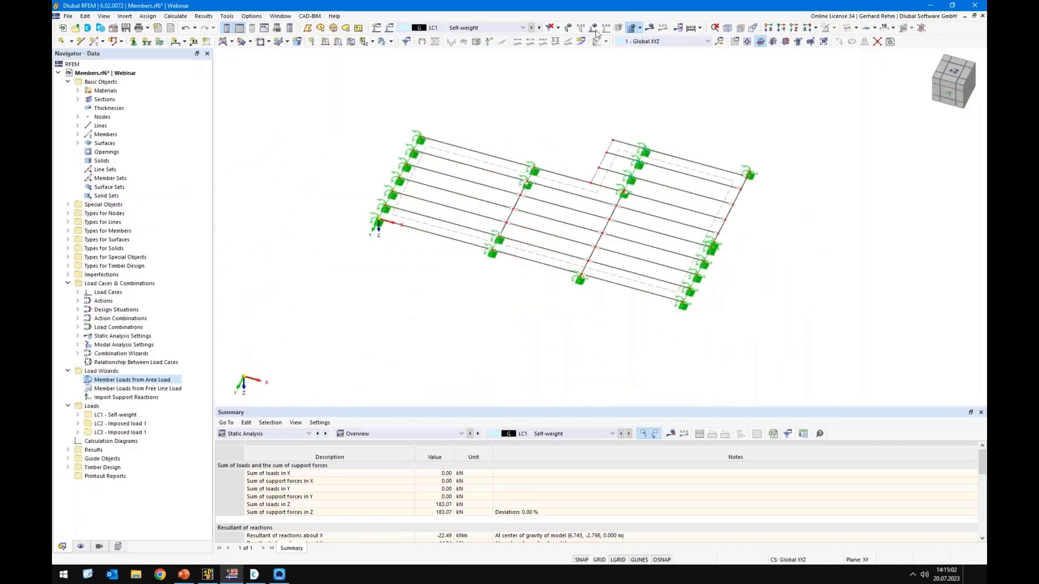
pyautogui.click(794, 30)
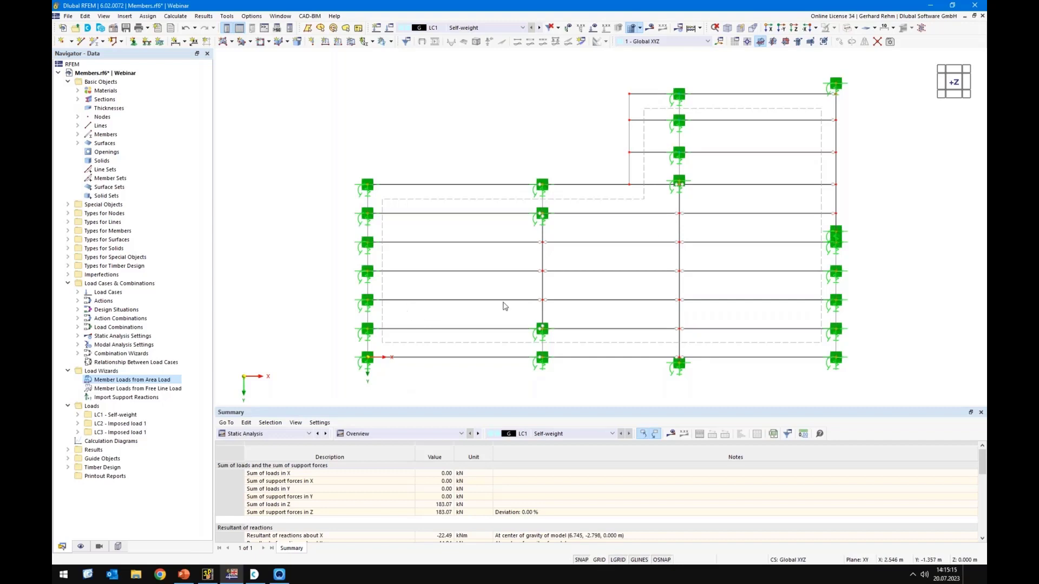
pyautogui.moveTo(503, 303); pyautogui.dragTo(405, 297, button='middle')
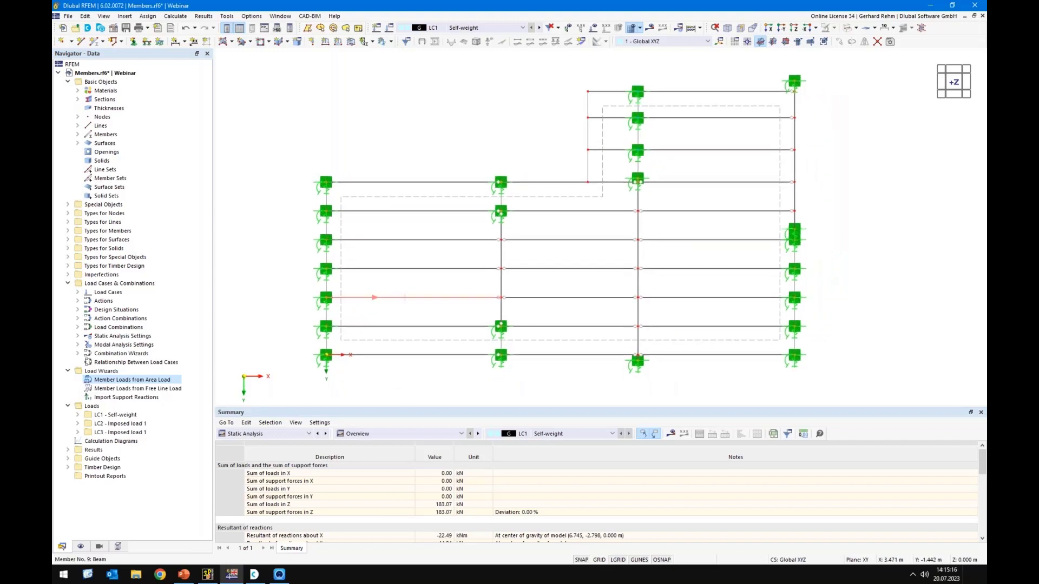
# Open member 9 in the first bay for editing and review its timber design types, including effective lengths and service class
pyautogui.doubleClick(394, 301)
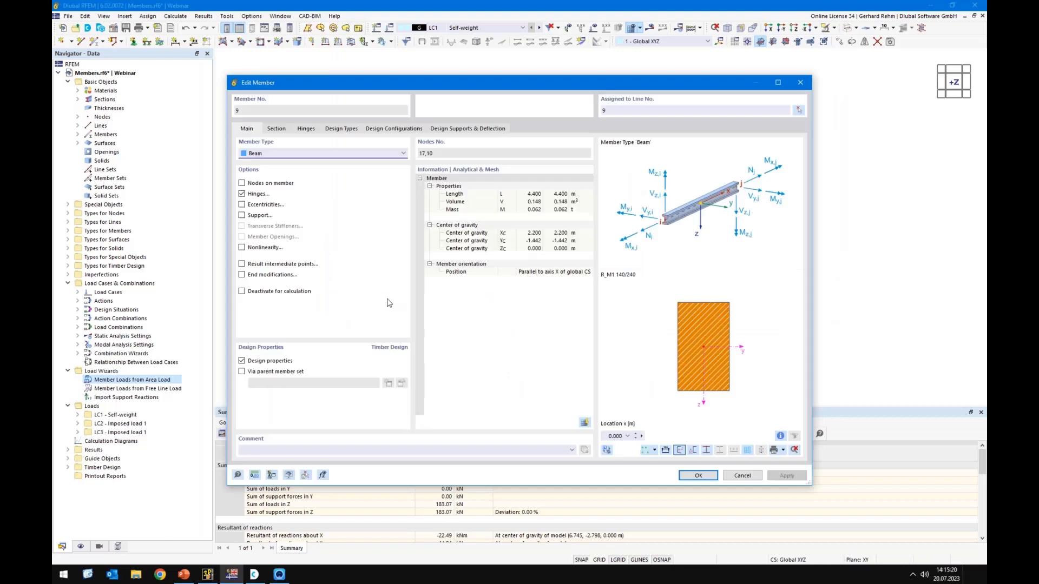
pyautogui.click(340, 129)
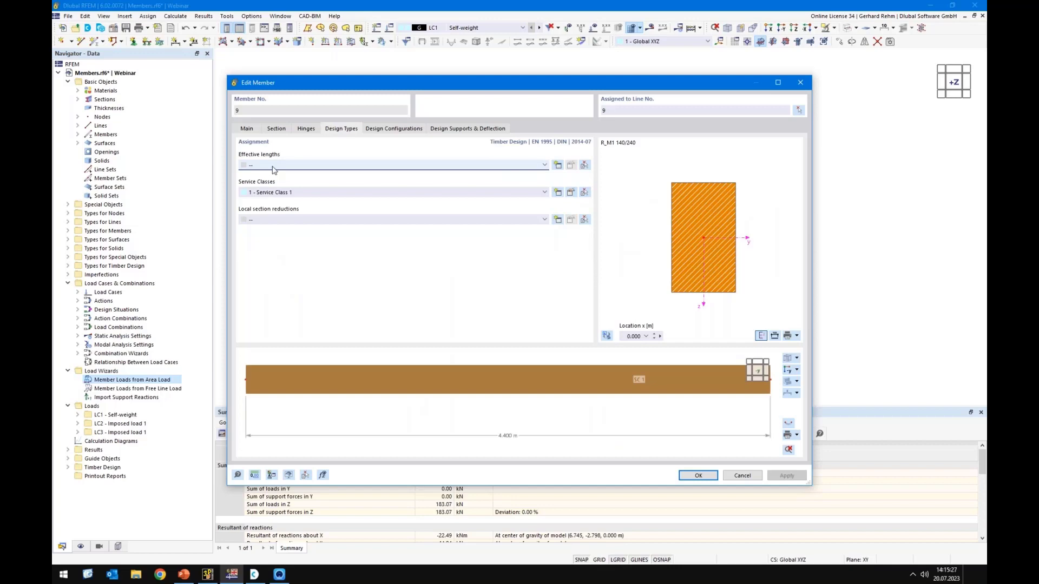
pyautogui.moveTo(305, 95); pyautogui.dragTo(341, 201)
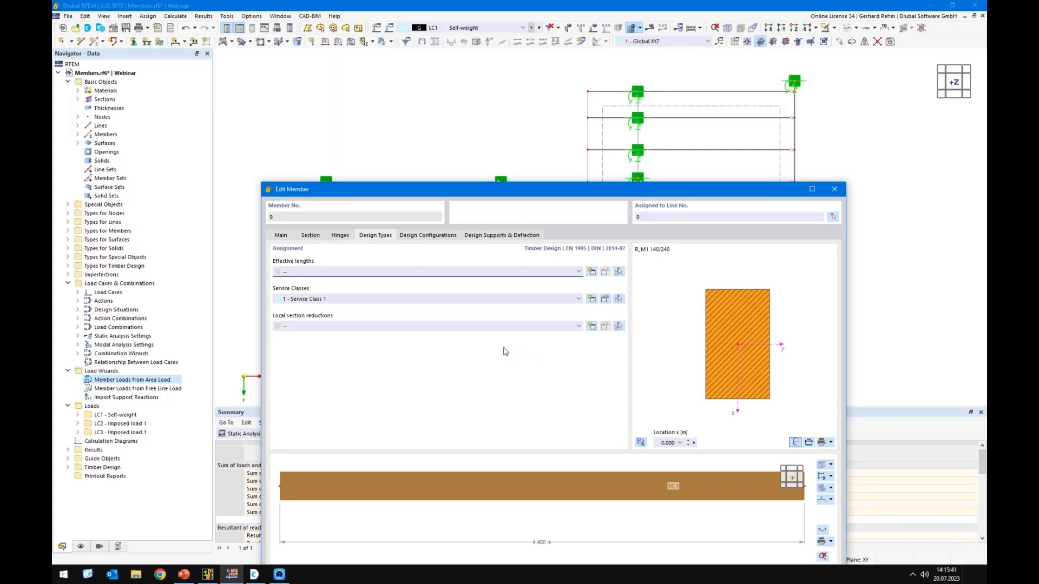
# Deactivate stability design in the Standard ultimate configuration assigned to member 9 and confirm the configuration
pyautogui.click(422, 236)
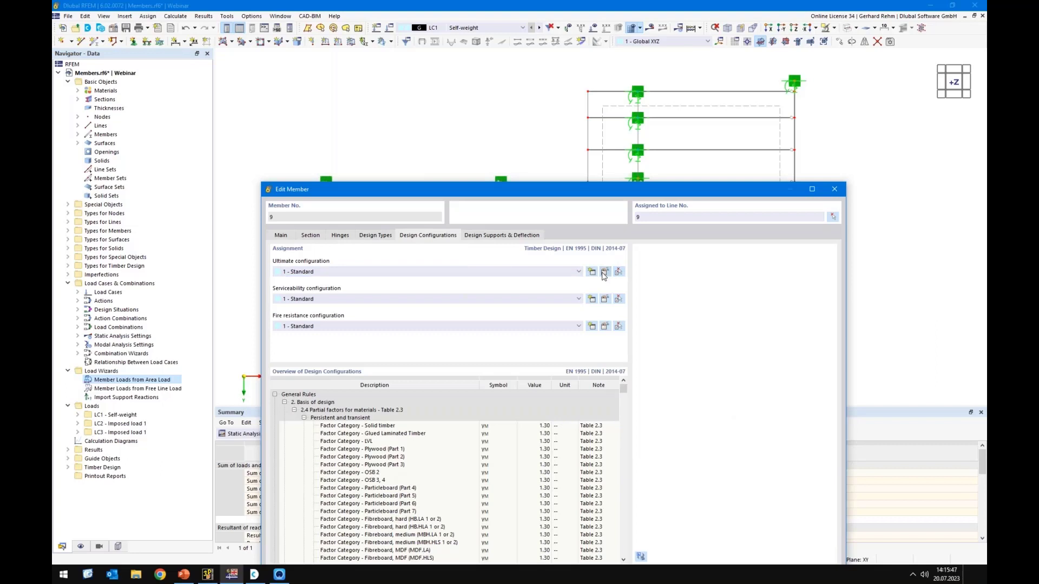
pyautogui.click(603, 272)
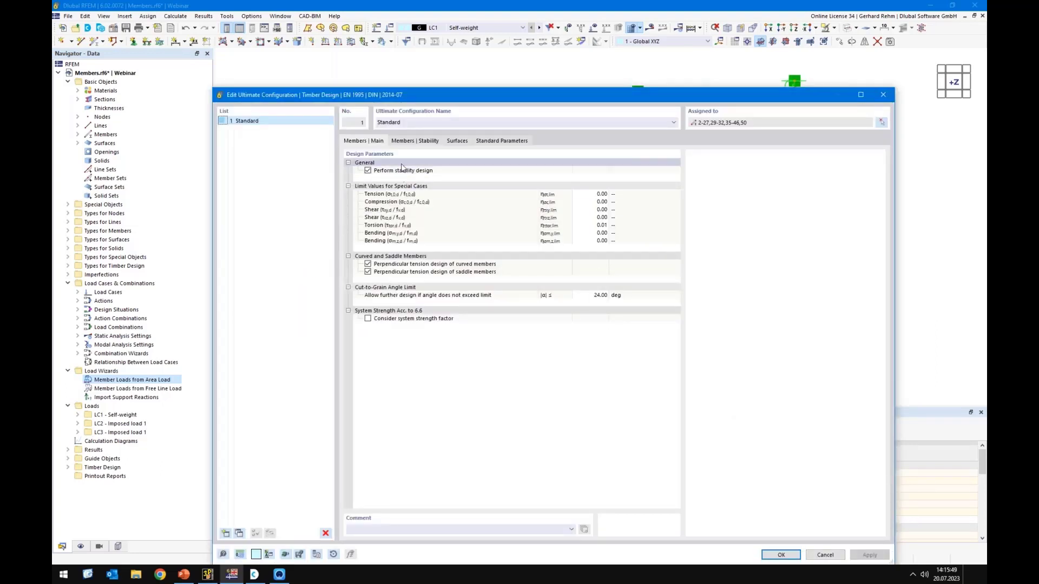
pyautogui.click(368, 171)
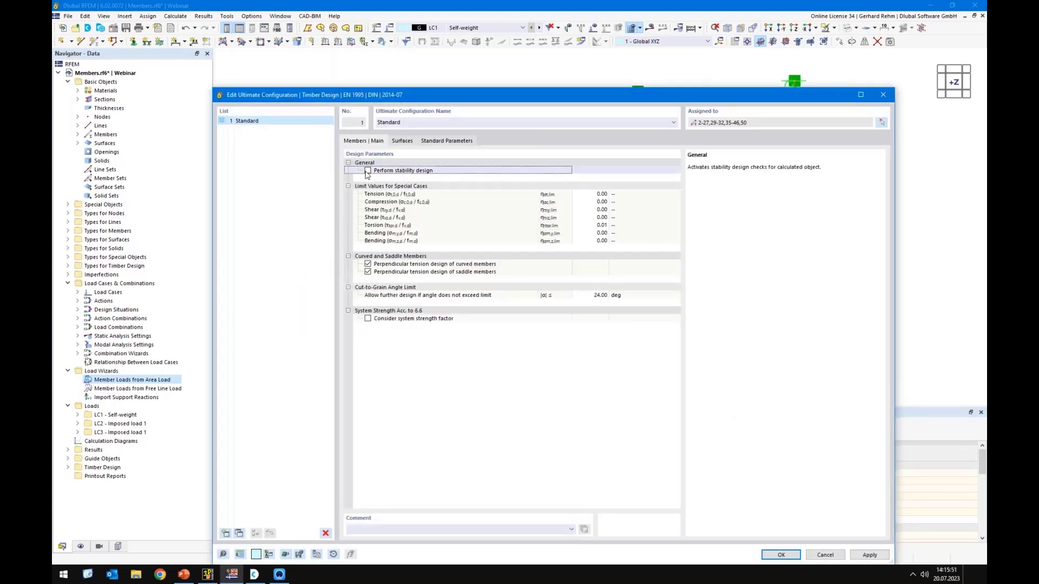
pyautogui.moveTo(464, 95); pyautogui.dragTo(463, 42)
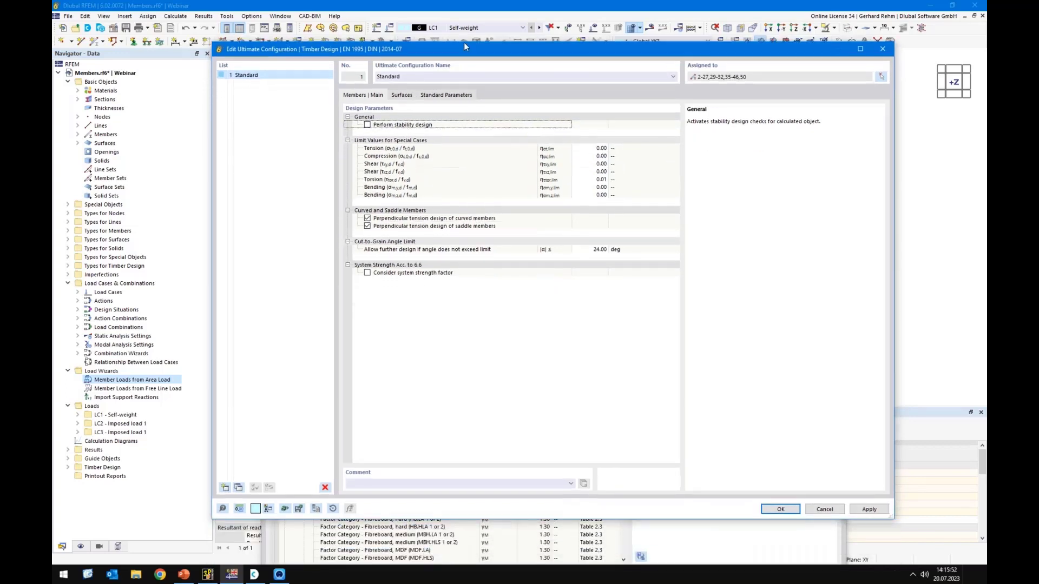
pyautogui.click(779, 501)
# Review member 9's design support and deflection settings, then close the member without editing them and clear the selection
pyautogui.click(502, 236)
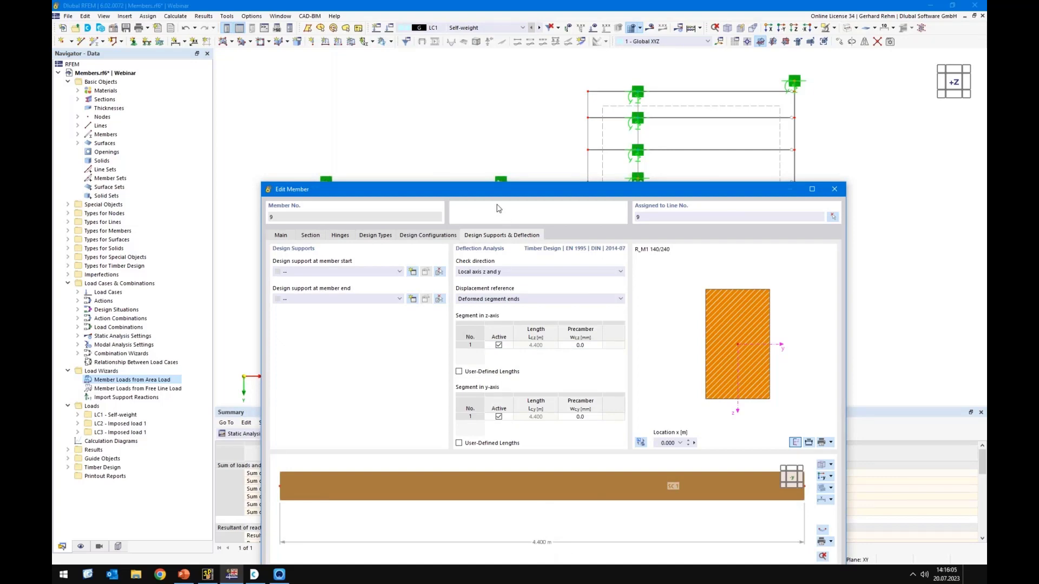
pyautogui.moveTo(491, 189); pyautogui.dragTo(492, 75)
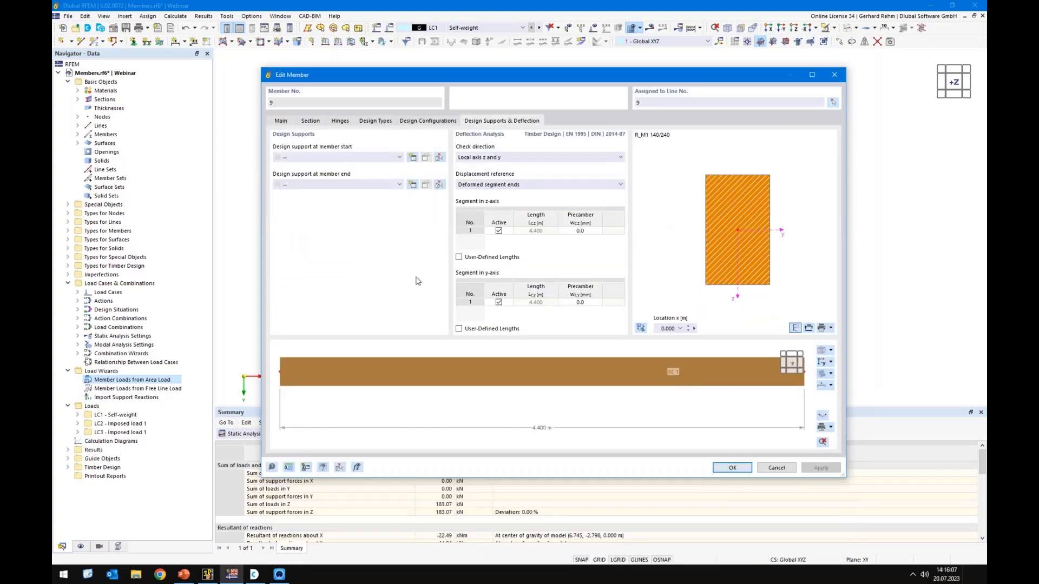
pyautogui.press('Escape')
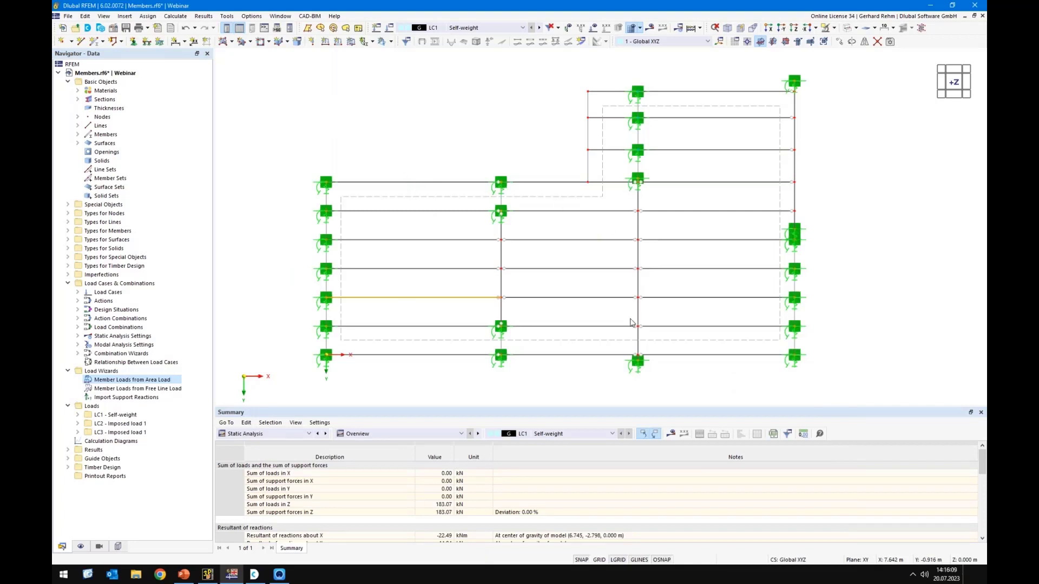
pyautogui.click(598, 182)
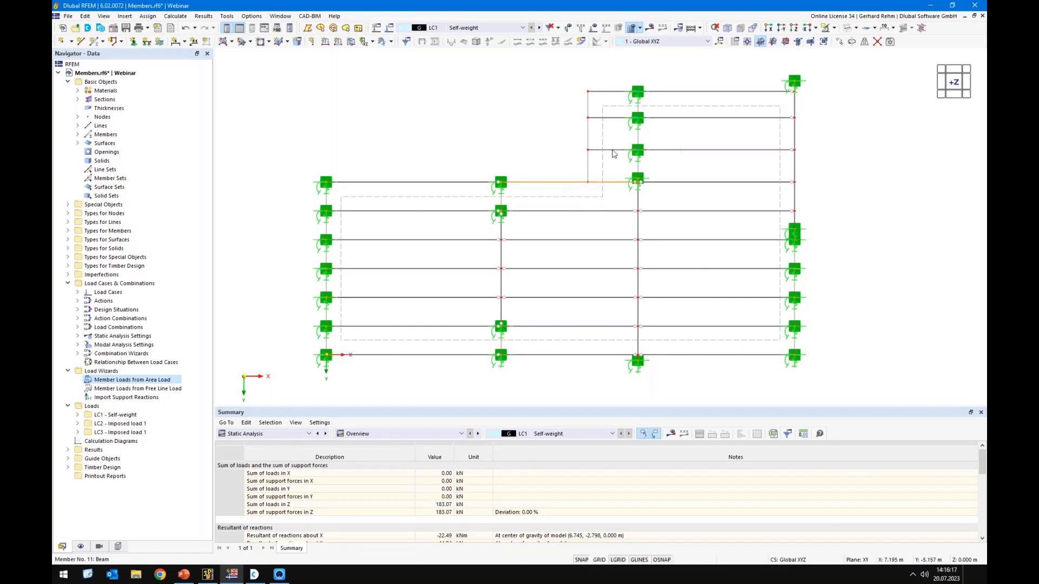
pyautogui.press('Escape')
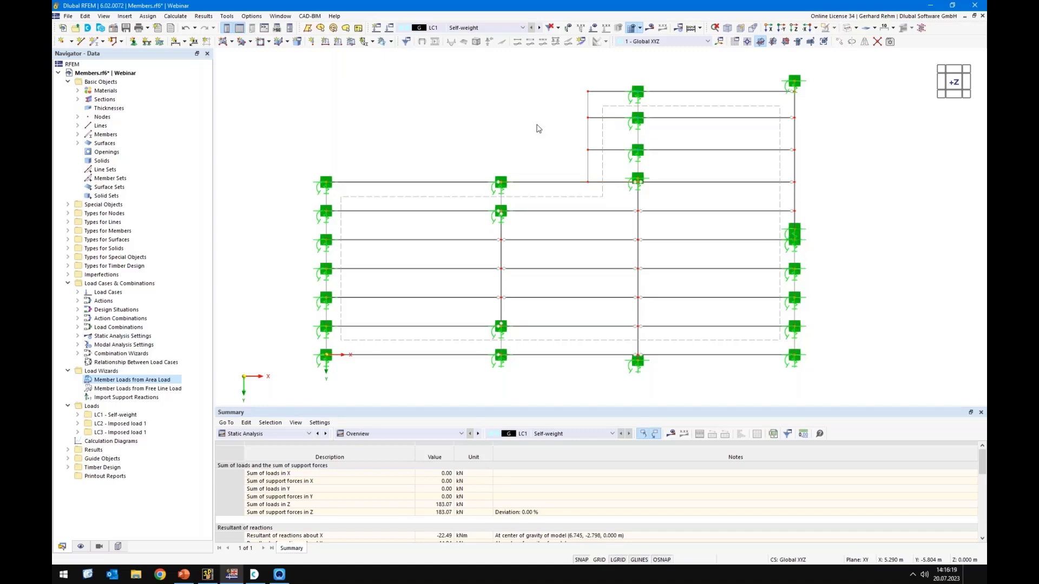
# Open member 7 for editing, review its design supports and deflection settings, and close it without editing
pyautogui.doubleClick(556, 185)
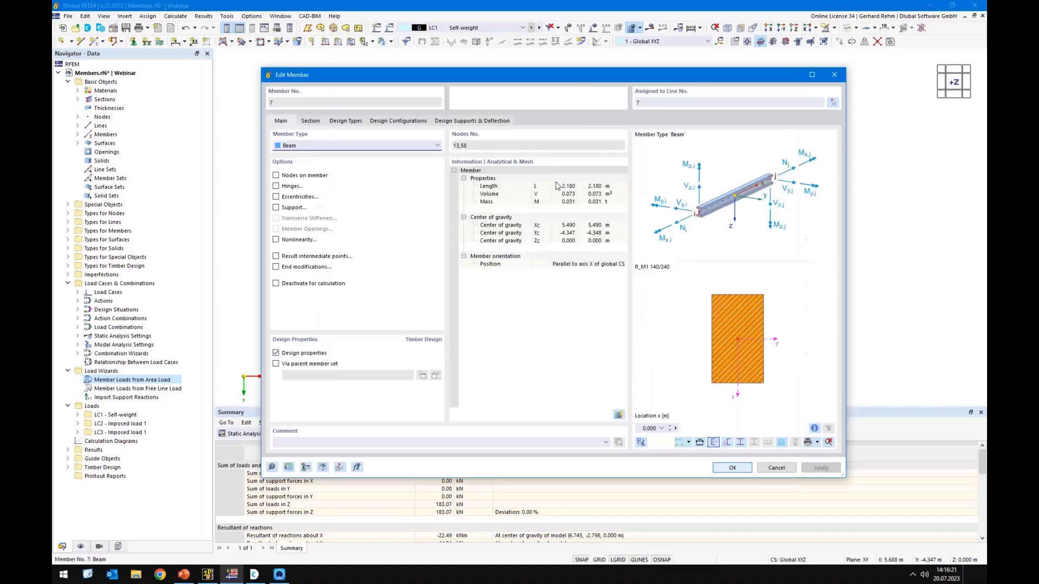
pyautogui.click(485, 122)
pyautogui.moveTo(501, 84); pyautogui.dragTo(575, 117)
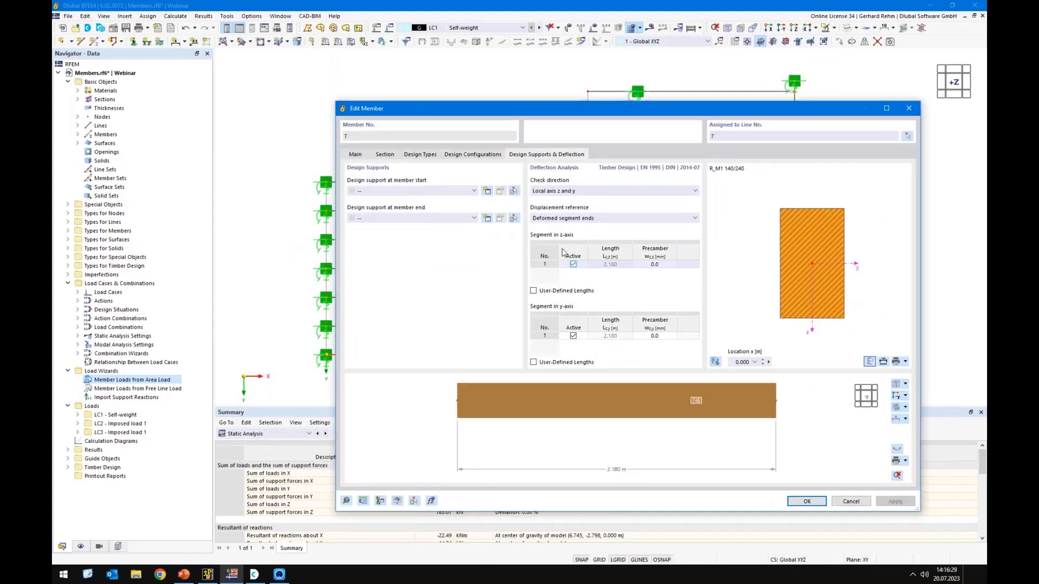
pyautogui.press('Escape')
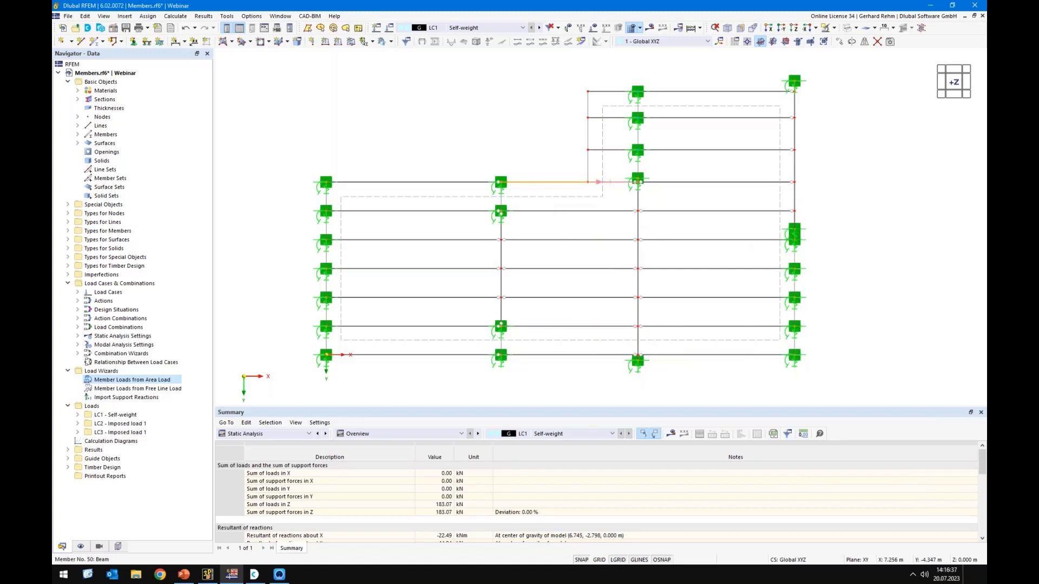
# Create a continuous member set from members 7 and 50 and activate its design properties
pyautogui.press('ctrl')
pyautogui.rightClick(614, 182)
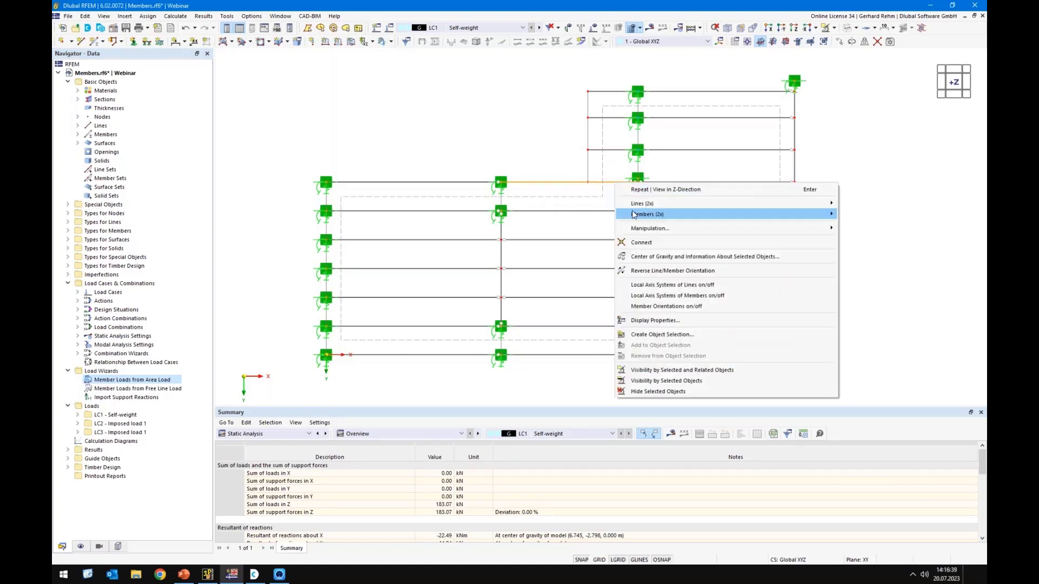
pyautogui.moveTo(635, 215)
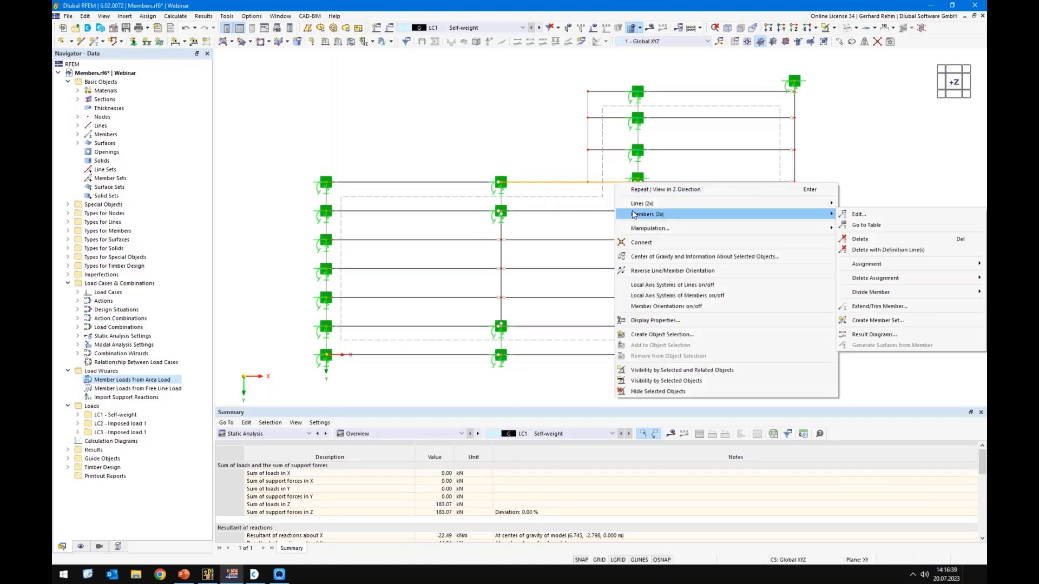
pyautogui.click(861, 324)
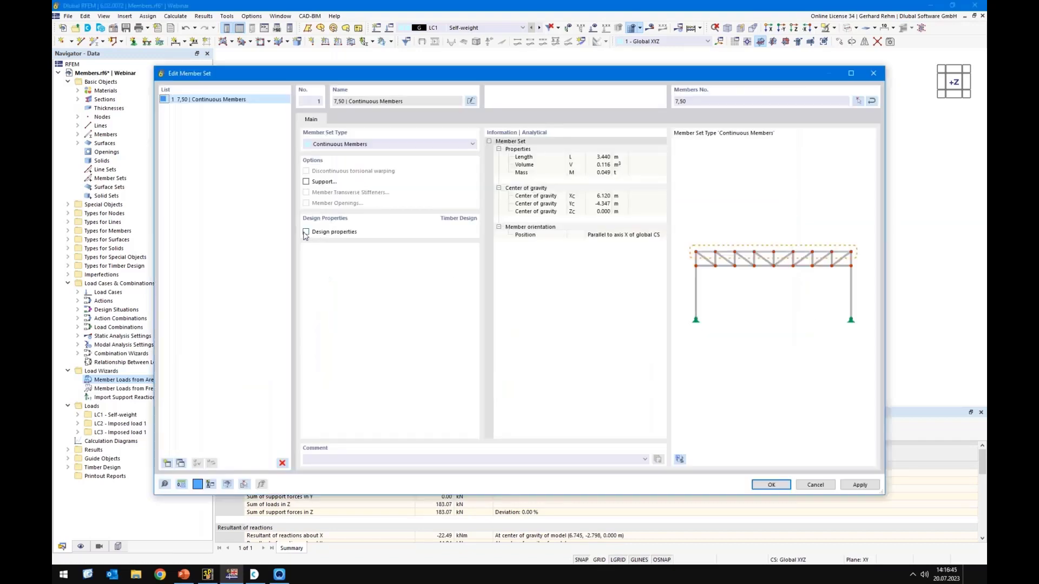
pyautogui.click(306, 232)
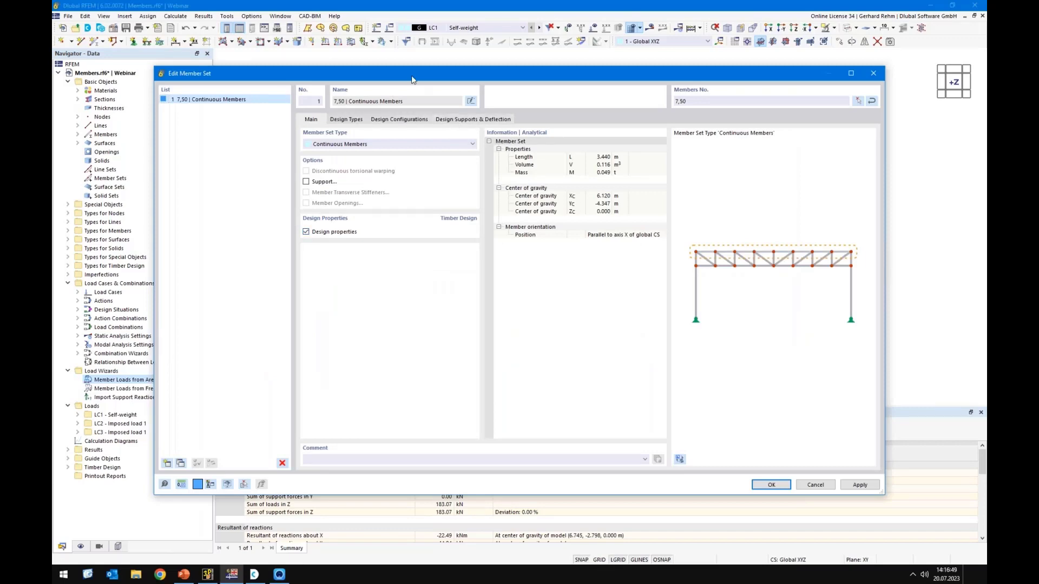
# Review the design supports and deflection segments of the new member set 7,50 and confirm the set
pyautogui.moveTo(412, 76); pyautogui.dragTo(525, 268)
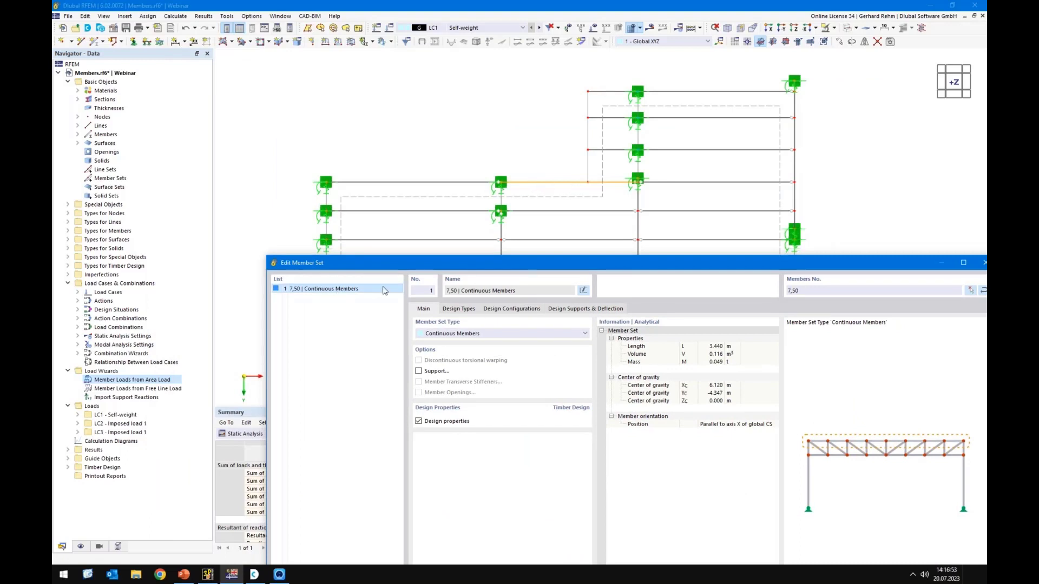
pyautogui.click(569, 310)
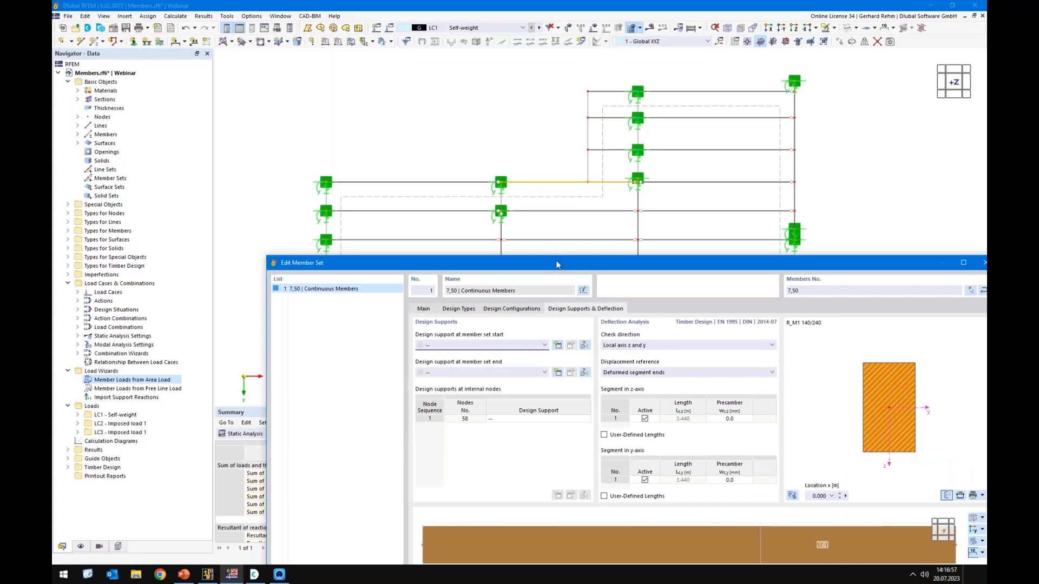
pyautogui.moveTo(556, 261); pyautogui.dragTo(451, 88)
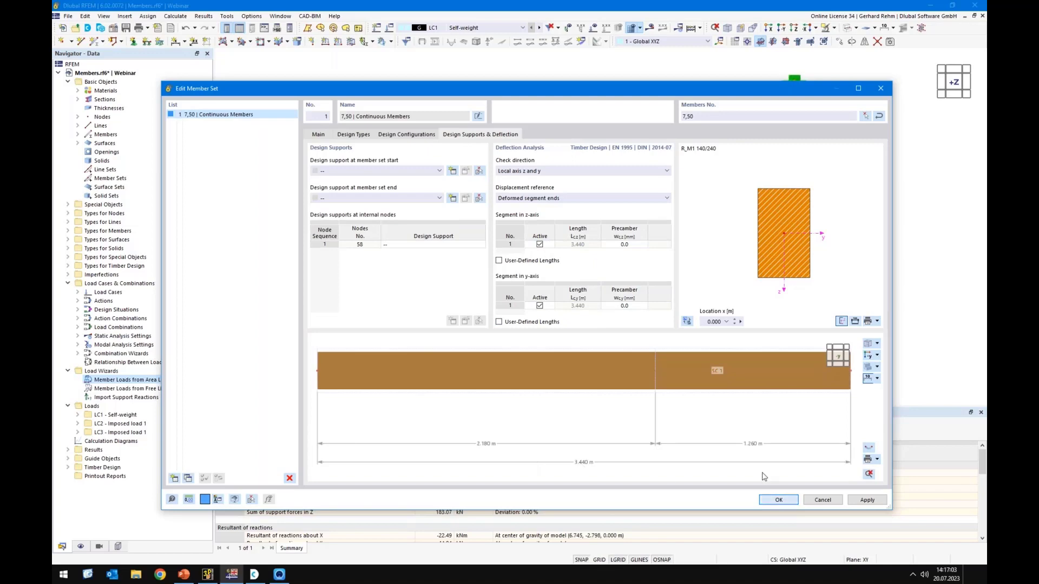
pyautogui.click(779, 499)
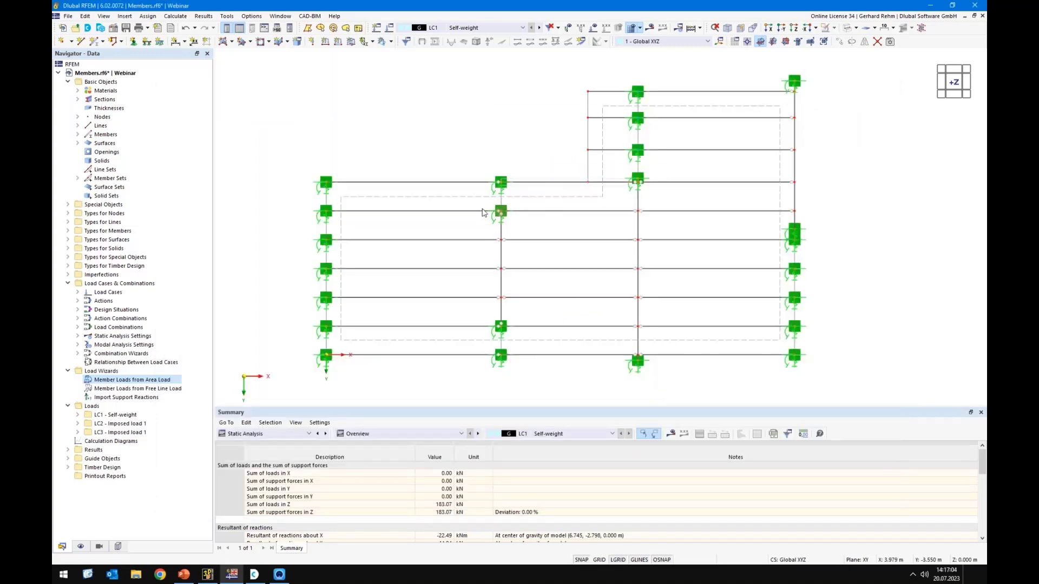
# Create continuous member sets 26,35-41, 27,42-46 and 29-32 from the three transverse beam lines, and clear the selection
pyautogui.moveTo(481, 203); pyautogui.dragTo(530, 333)
pyautogui.moveTo(620, 164); pyautogui.dragTo(665, 383)
pyautogui.moveTo(786, 70); pyautogui.dragTo(838, 247)
pyautogui.rightClick(796, 137)
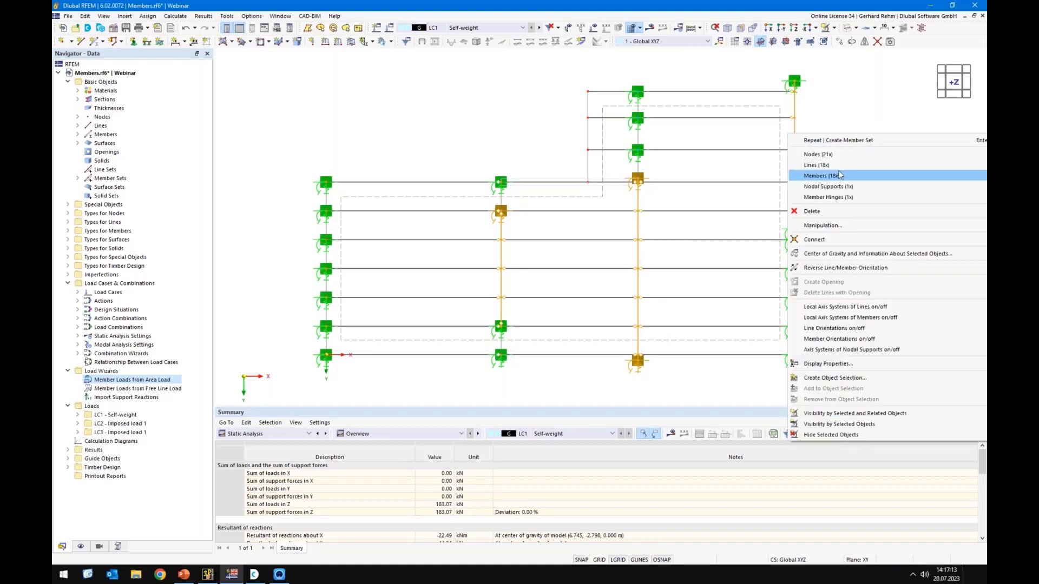
pyautogui.moveTo(841, 176)
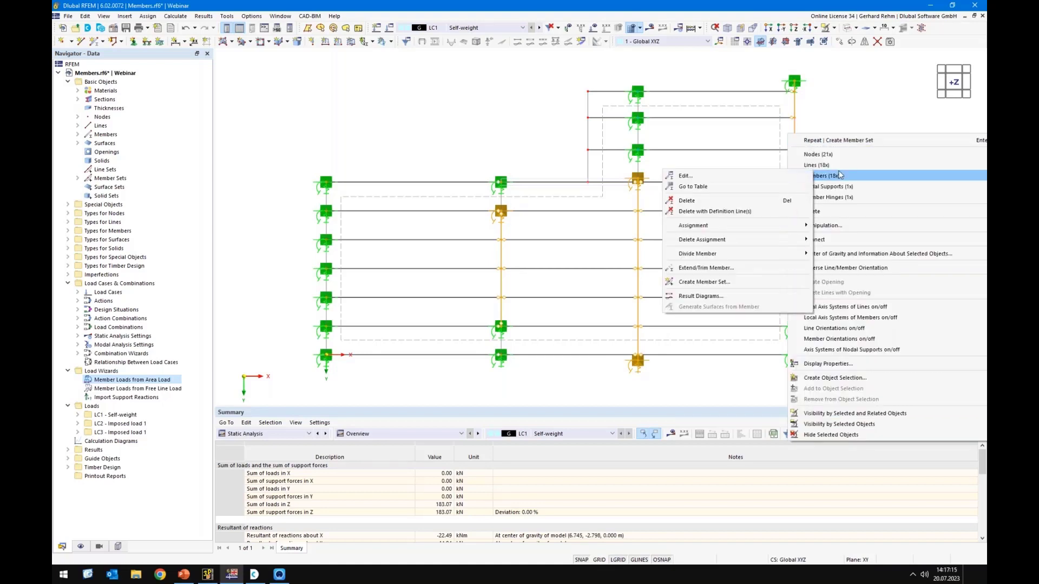
pyautogui.click(686, 283)
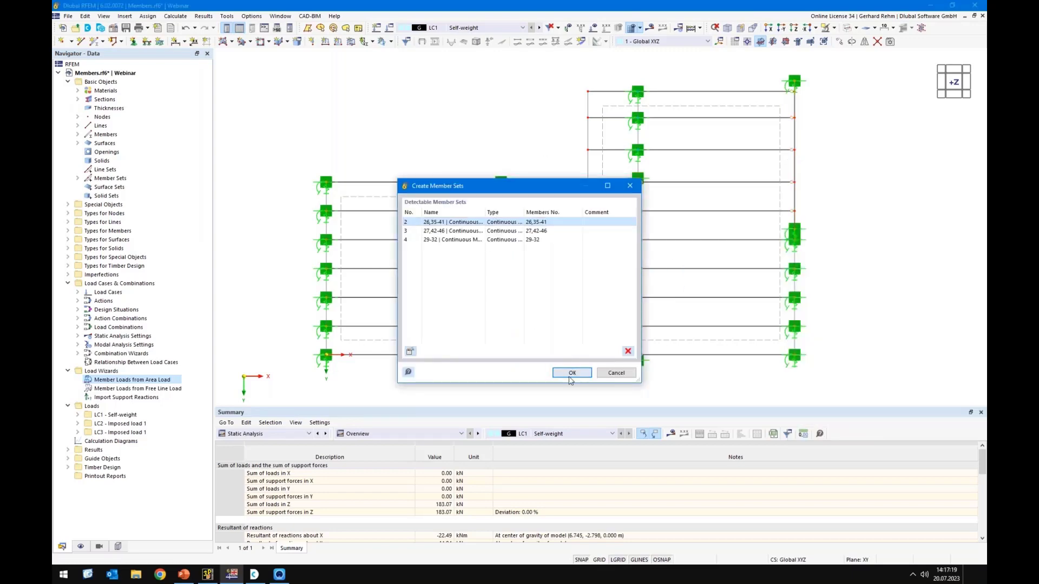
pyautogui.click(571, 373)
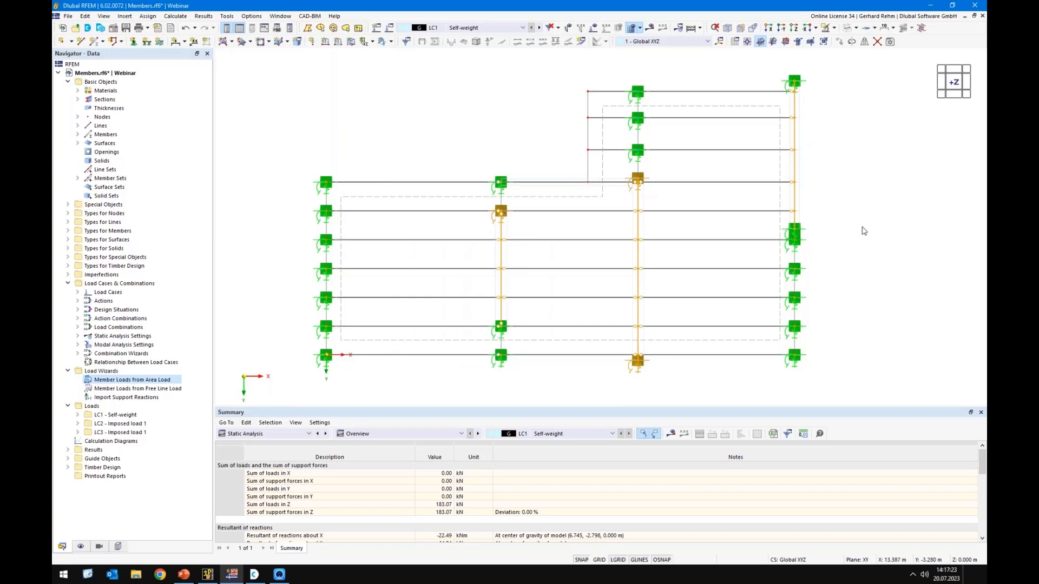
pyautogui.click(833, 217)
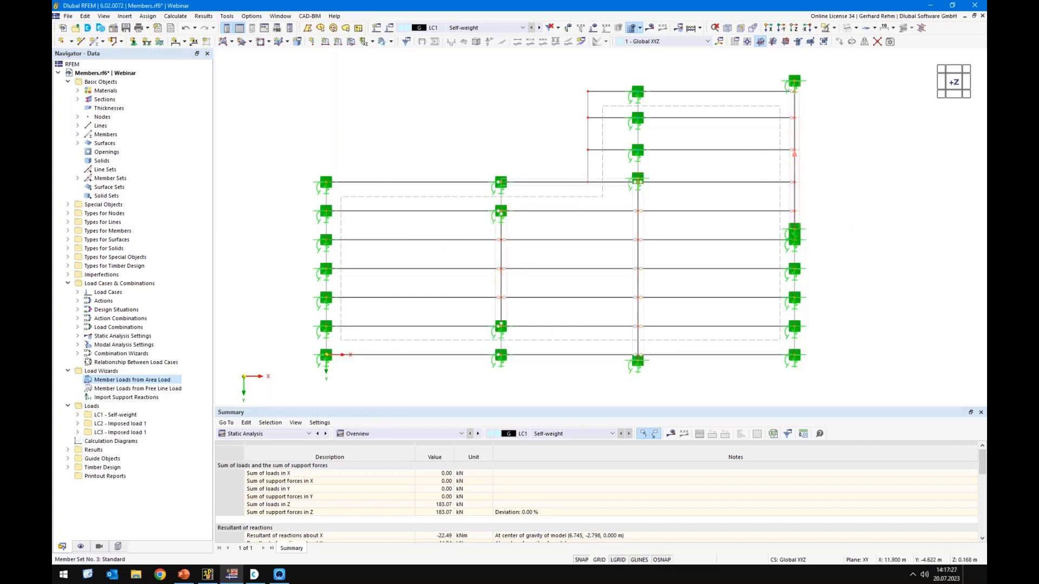
# Activate design properties for member sets 3 and 4 together and apply the parent member set option to all contained members
pyautogui.doubleClick(480, 240)
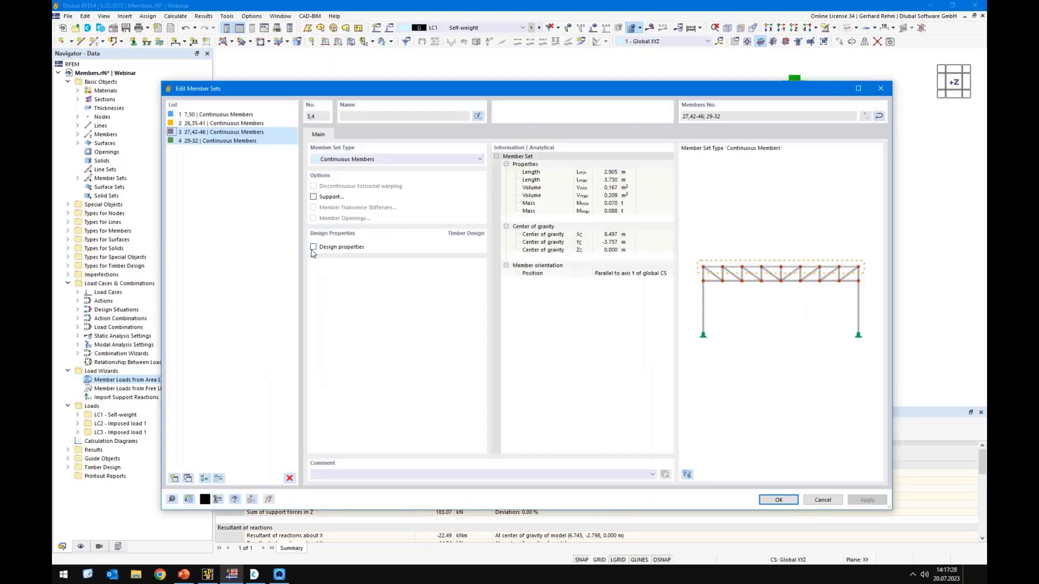
pyautogui.click(313, 247)
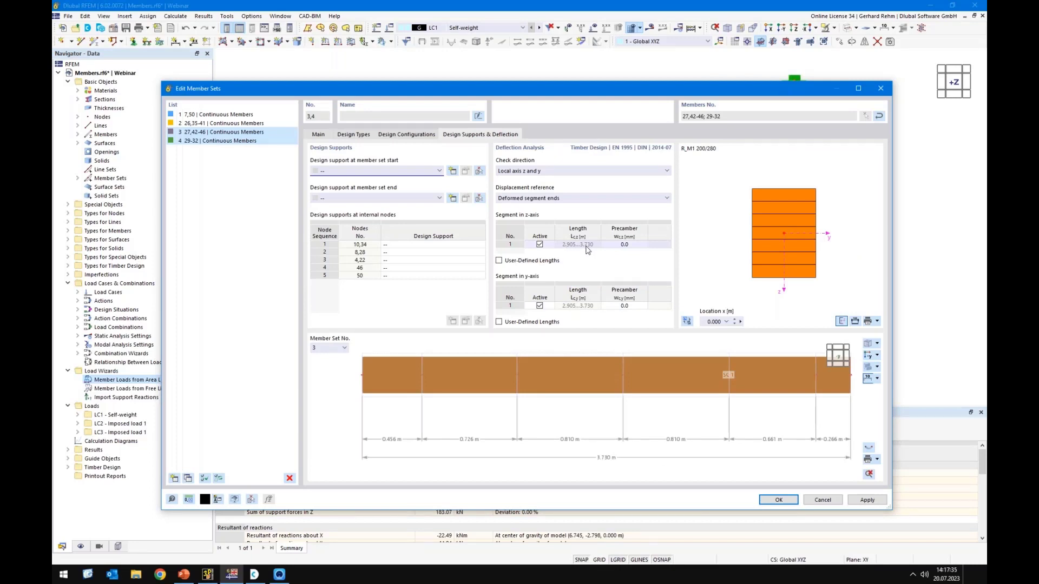
pyautogui.click(784, 502)
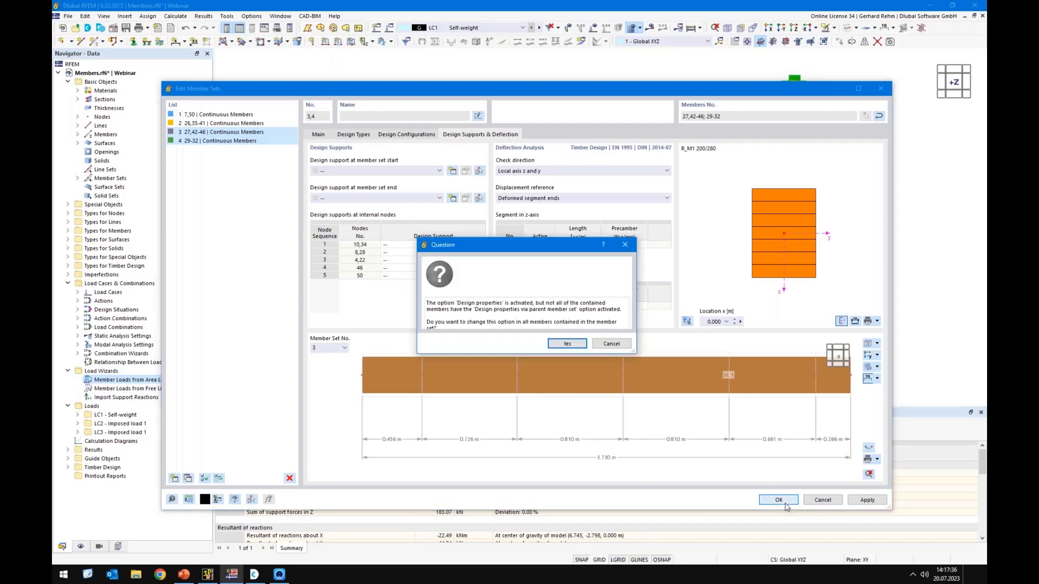
pyautogui.click(567, 343)
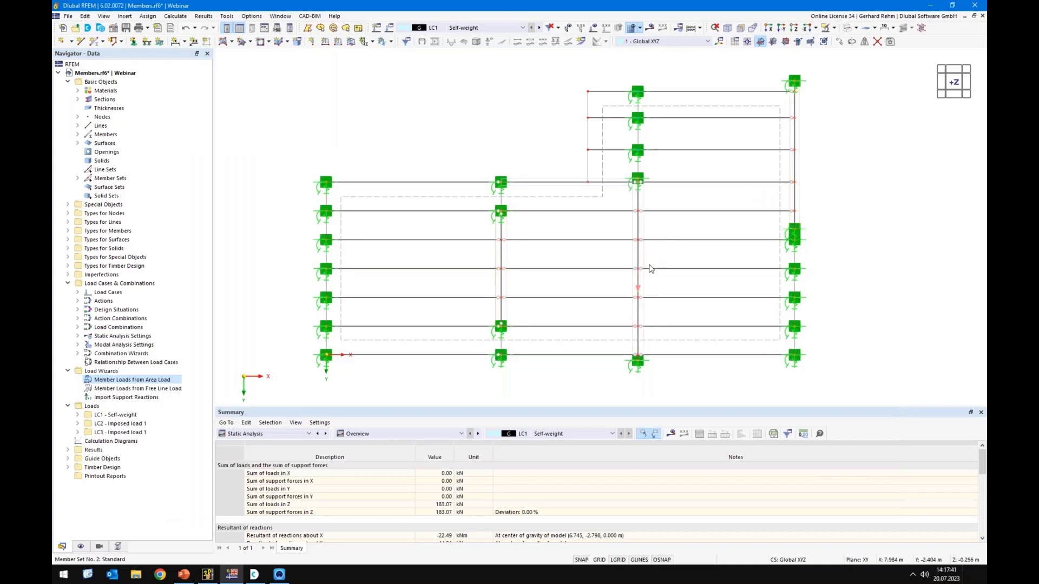
# Activate design properties for member set 2 (26,35-41) and show its design supports and deflection settings
pyautogui.keyDown('ctrl'); pyautogui.moveTo(666, 320); pyautogui.dragTo(639, 239, button='middle'); pyautogui.keyUp('ctrl')
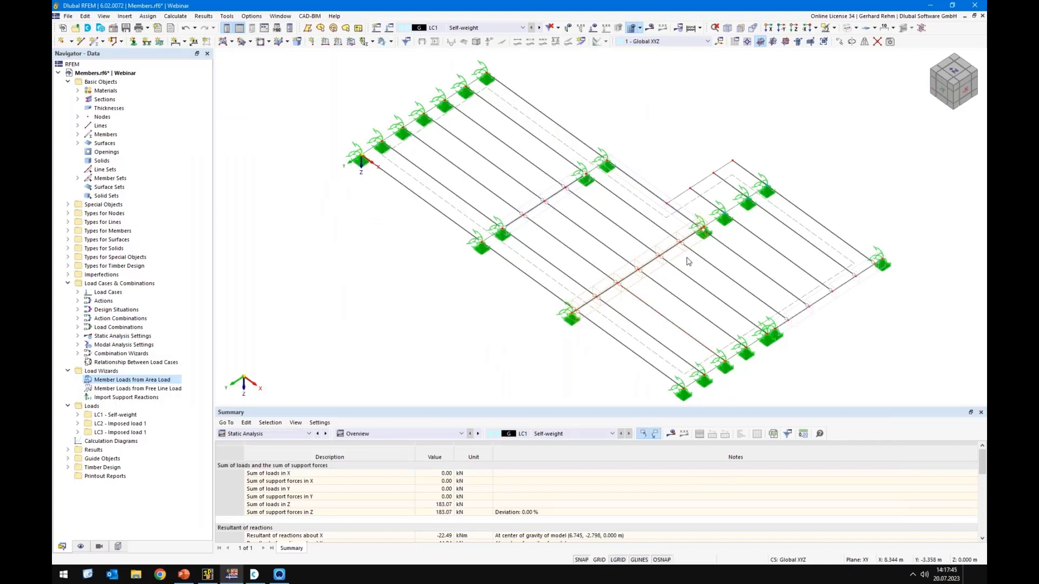
pyautogui.click(571, 318)
pyautogui.doubleClick(615, 302)
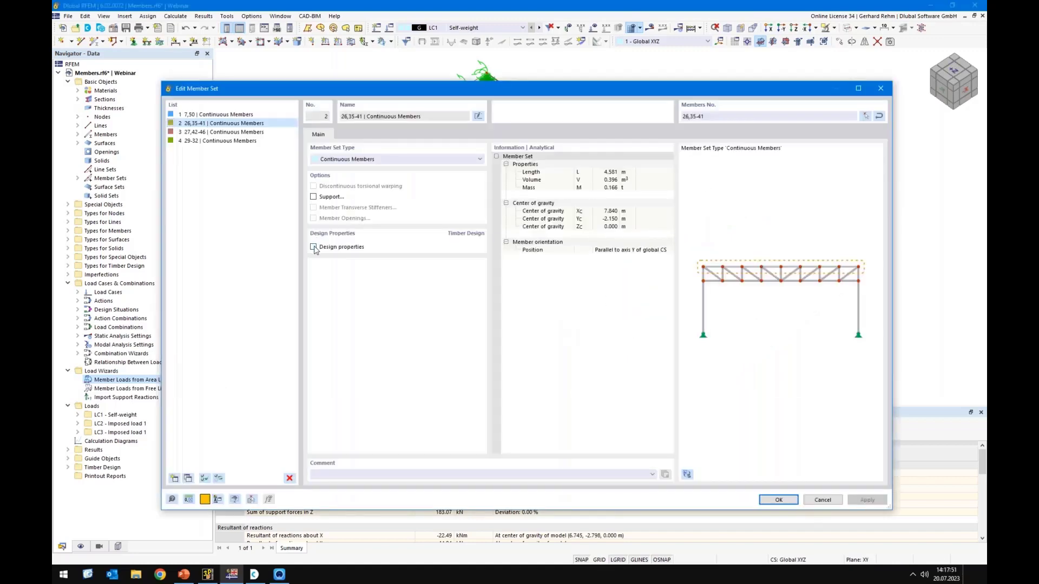
pyautogui.click(314, 248)
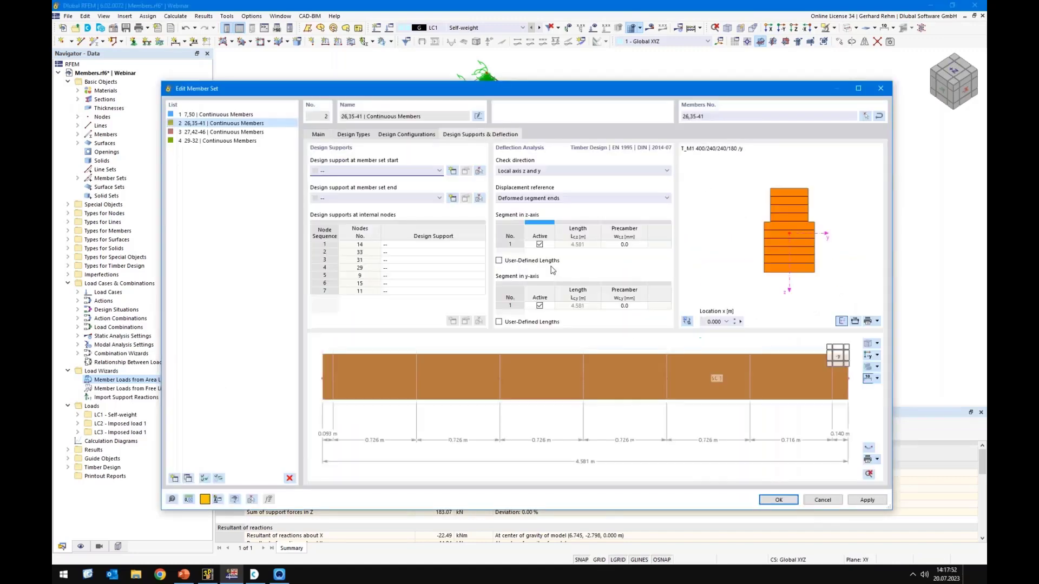
pyautogui.click(461, 135)
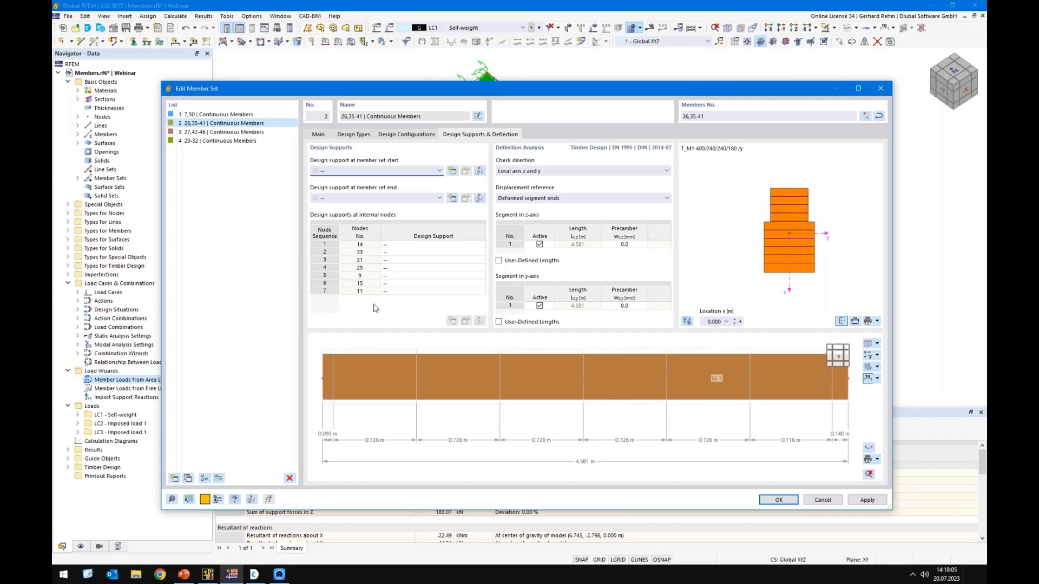
# Start a timber design support at the start of member set 2 with 200 mm support length and compression factor kc,90 of 1.75
pyautogui.click(451, 172)
pyautogui.click(564, 344)
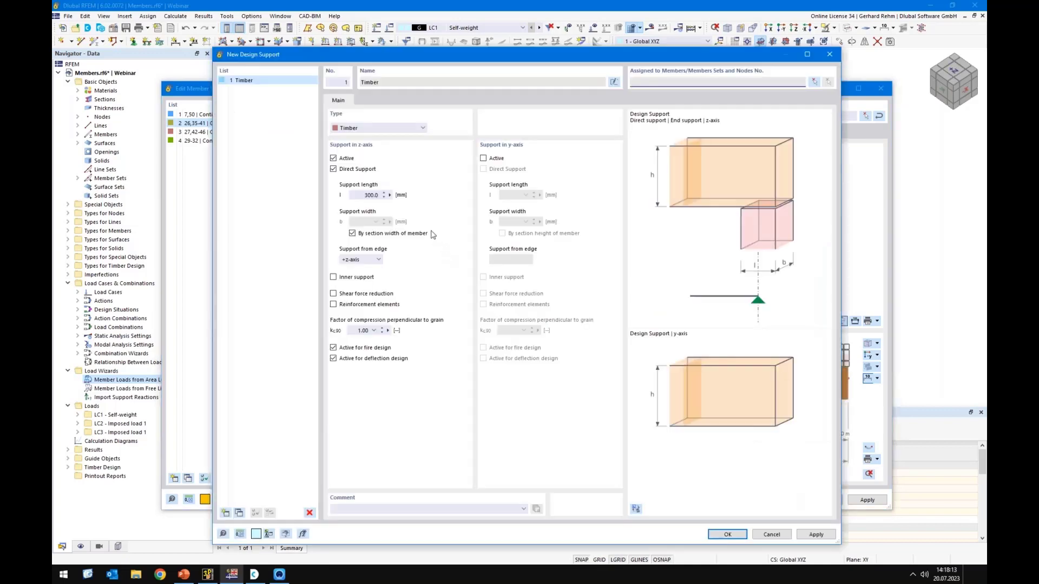
pyautogui.doubleClick(361, 194)
pyautogui.write('200')
pyautogui.press('Tab')
pyautogui.click(373, 331)
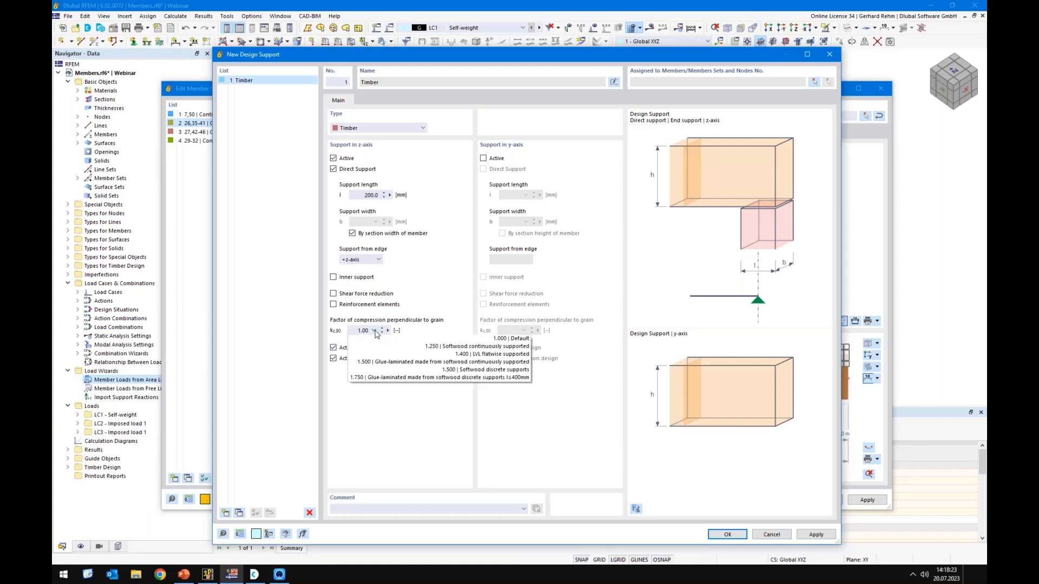
pyautogui.click(384, 377)
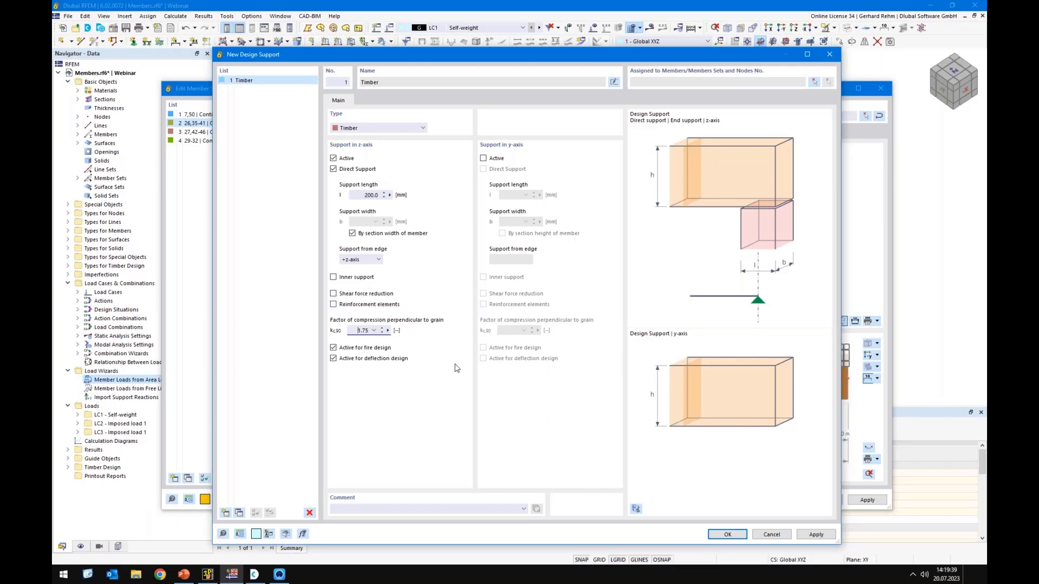
# Enable reinforcement elements for the design support and specify the screw parameters according to the reinforcement element
pyautogui.click(333, 305)
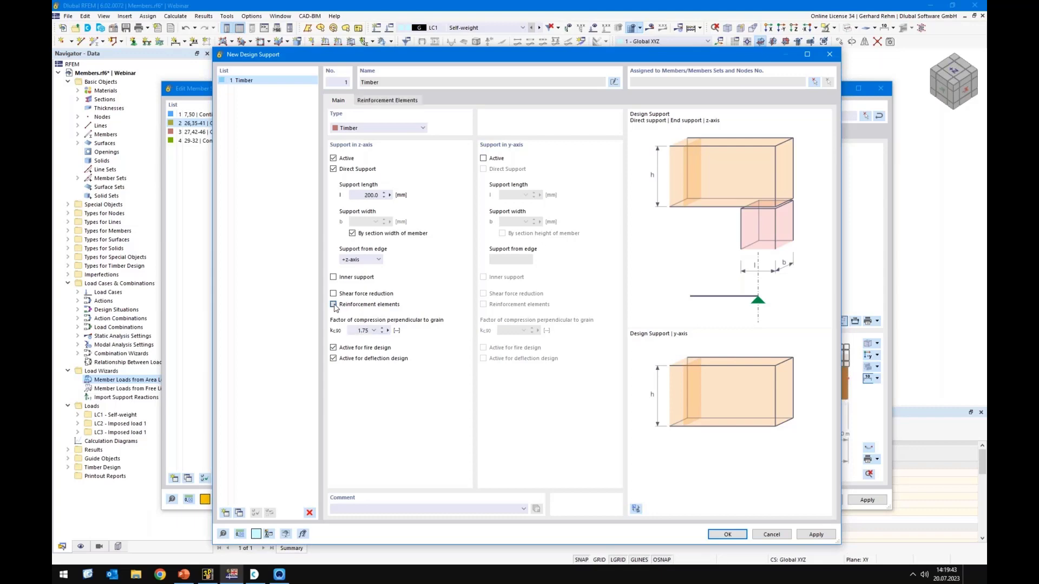
pyautogui.click(375, 102)
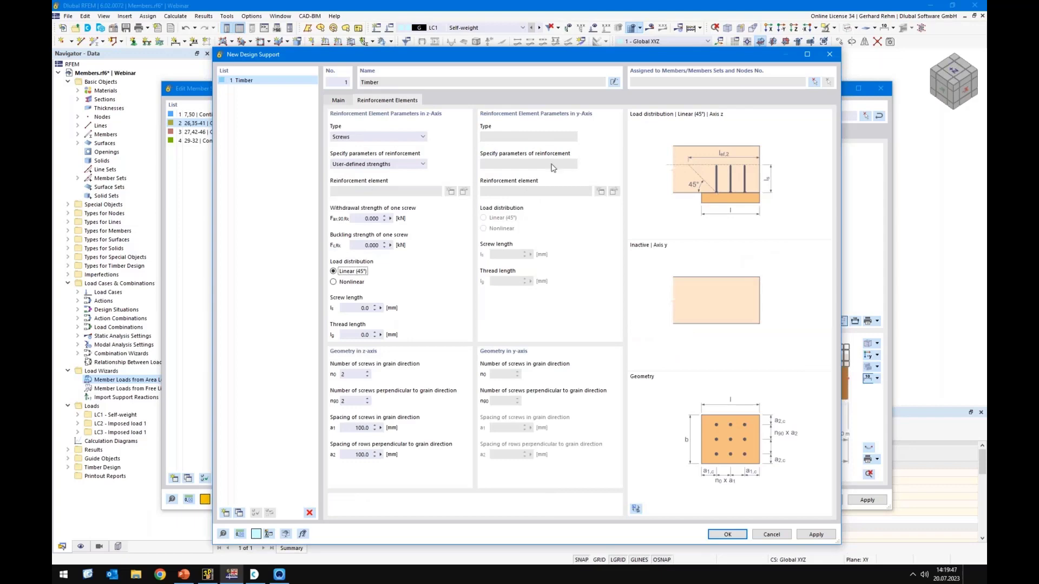
pyautogui.click(411, 164)
pyautogui.click(394, 181)
# Examine the properties of a new fully threaded screw, then cancel both the screw and the new design support
pyautogui.click(451, 192)
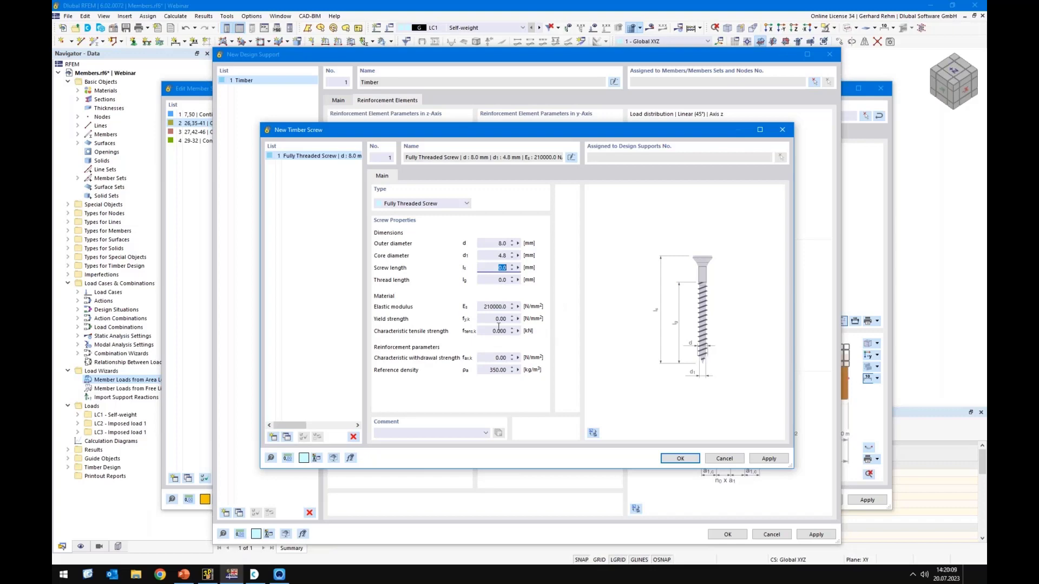
pyautogui.click(503, 319)
pyautogui.doubleClick(505, 319)
pyautogui.press('Tab')
pyautogui.press('Tab')
pyautogui.click(719, 460)
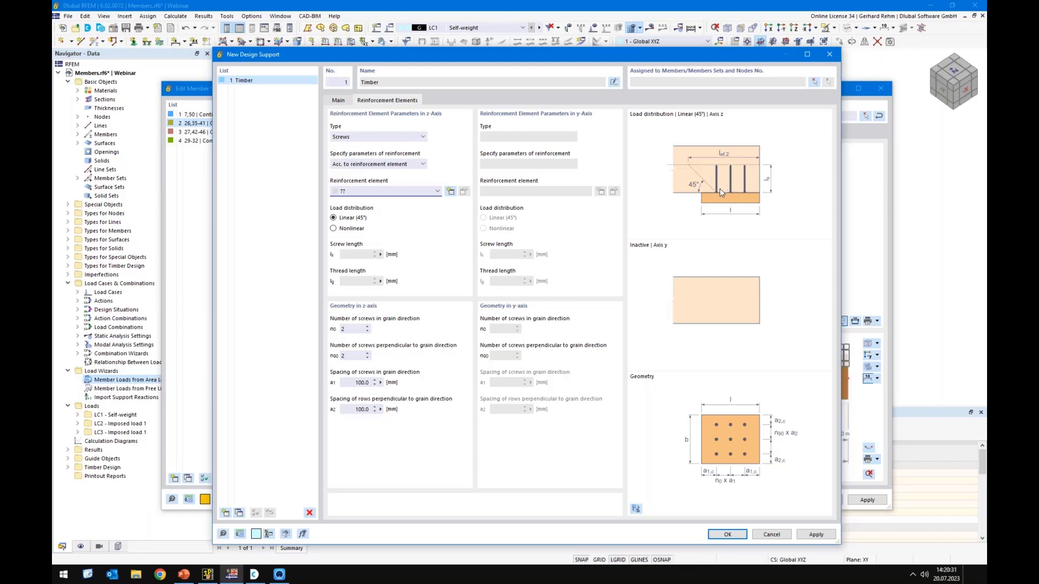
pyautogui.click(771, 535)
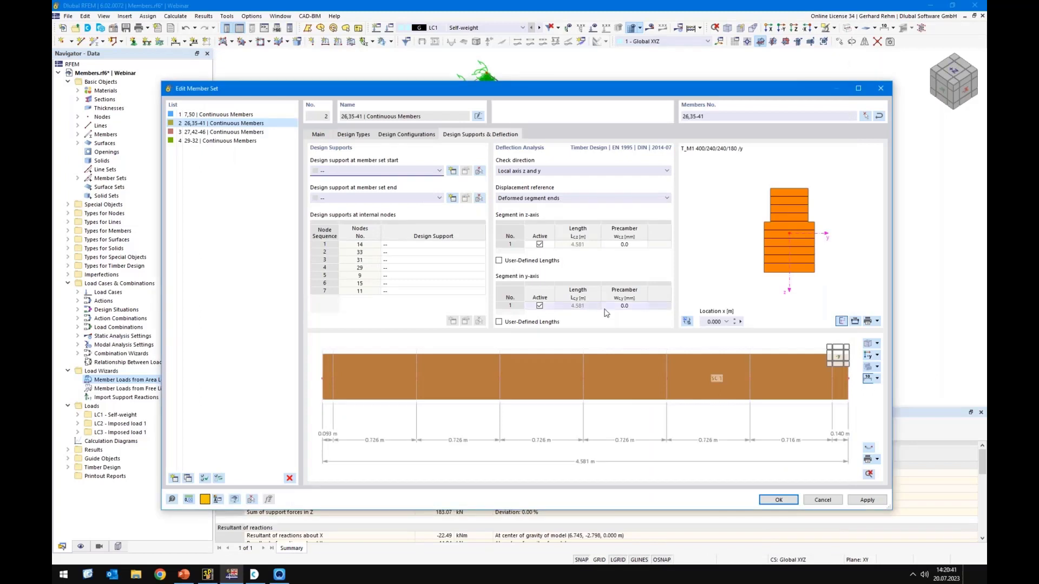
# Create a timber design support at the start of member set 2 with 200 mm support length and kc,90 of 1.75
pyautogui.click(423, 171)
pyautogui.click(452, 171)
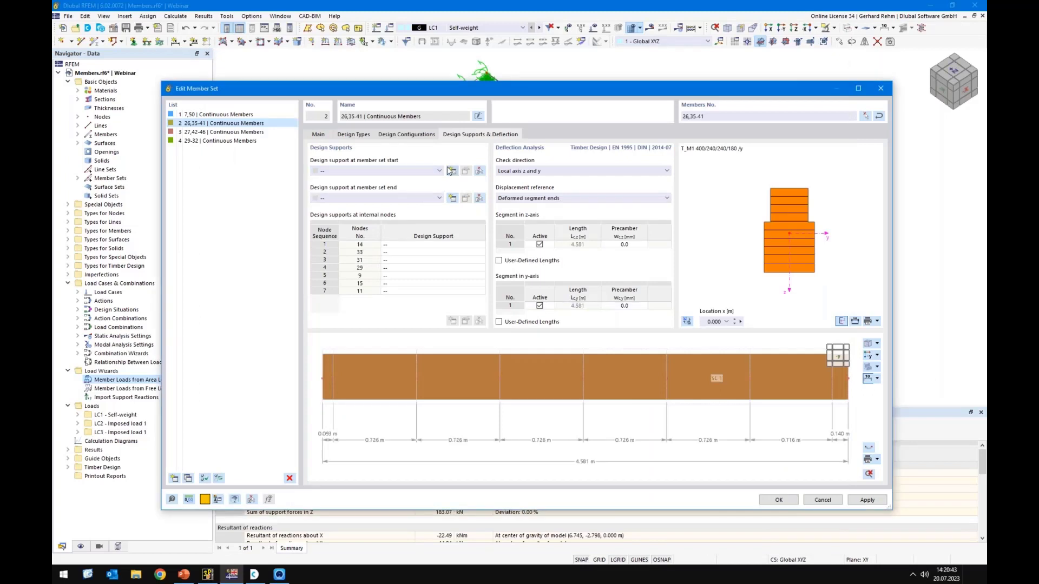
pyautogui.press('Tab')
pyautogui.write('200')
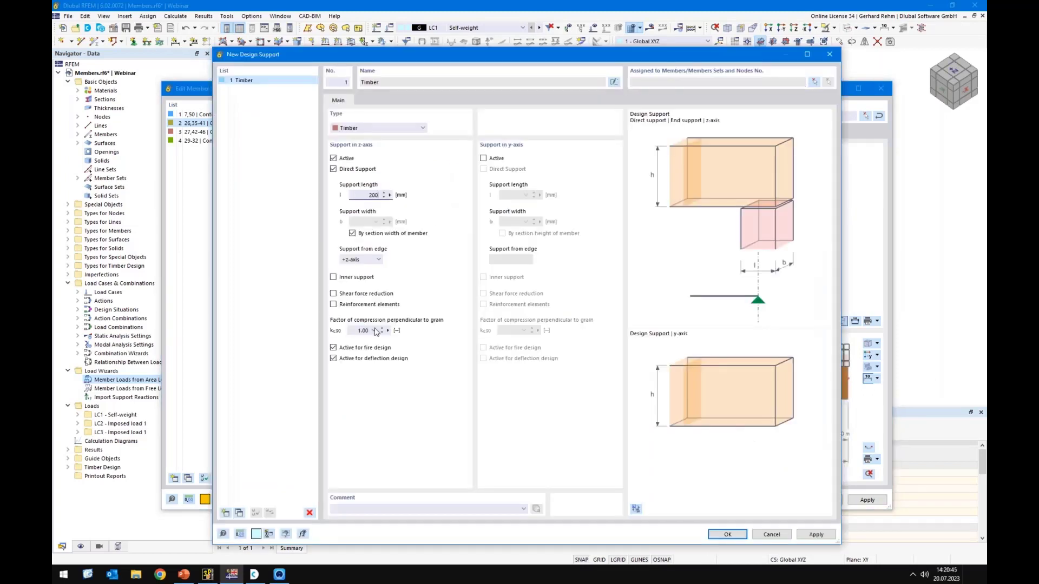
pyautogui.click(373, 331)
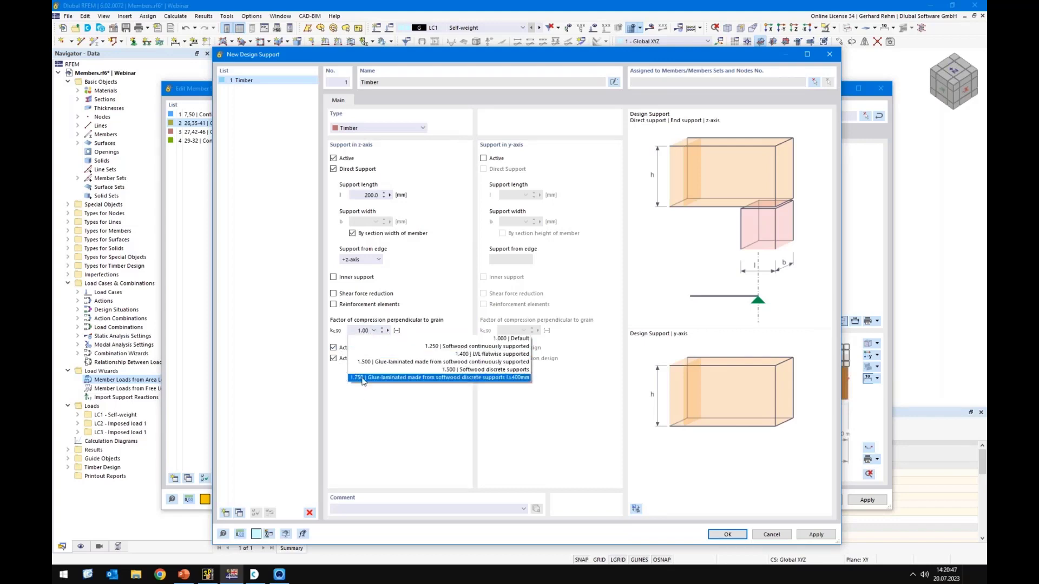
pyautogui.click(362, 410)
pyautogui.click(728, 535)
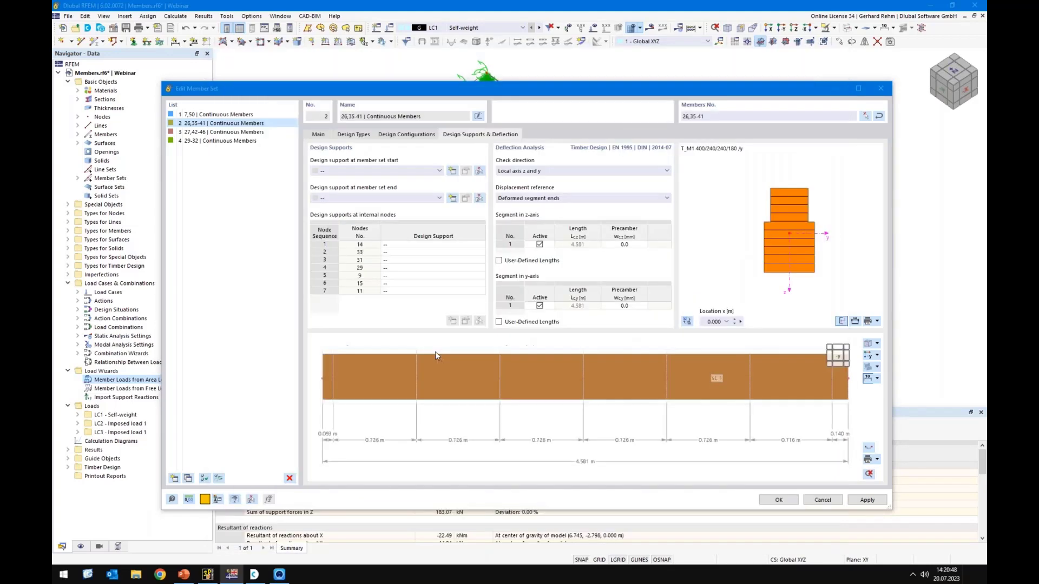
# Assign design support 1 - Timber to the end of member set 2 as well and apply the member set changes
pyautogui.click(364, 198)
pyautogui.click(339, 215)
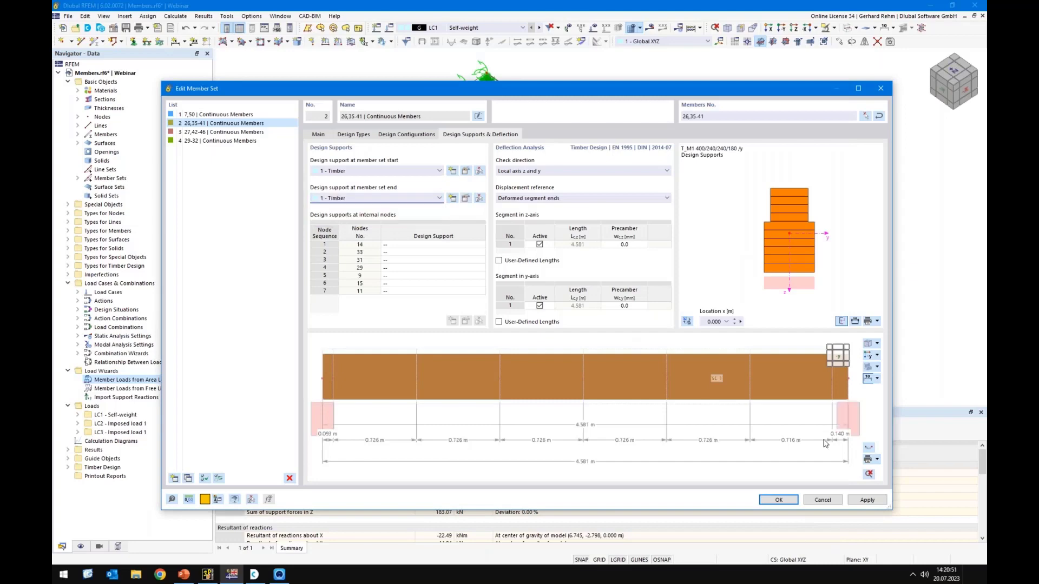
pyautogui.click(777, 502)
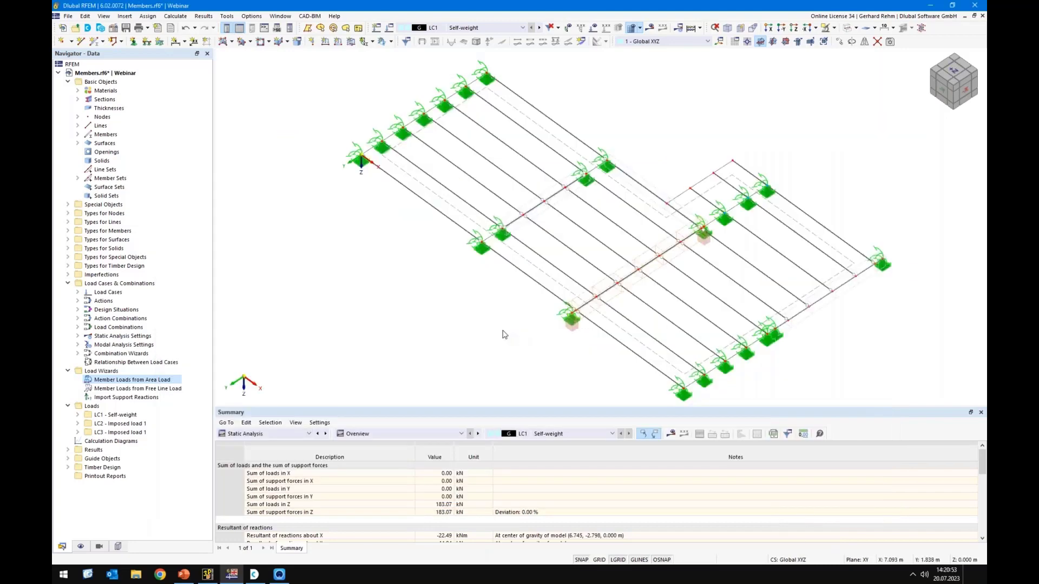
# Select members 11, 23 and 25 and open their shared design support and deflection settings
pyautogui.scroll(-1, 504, 306)
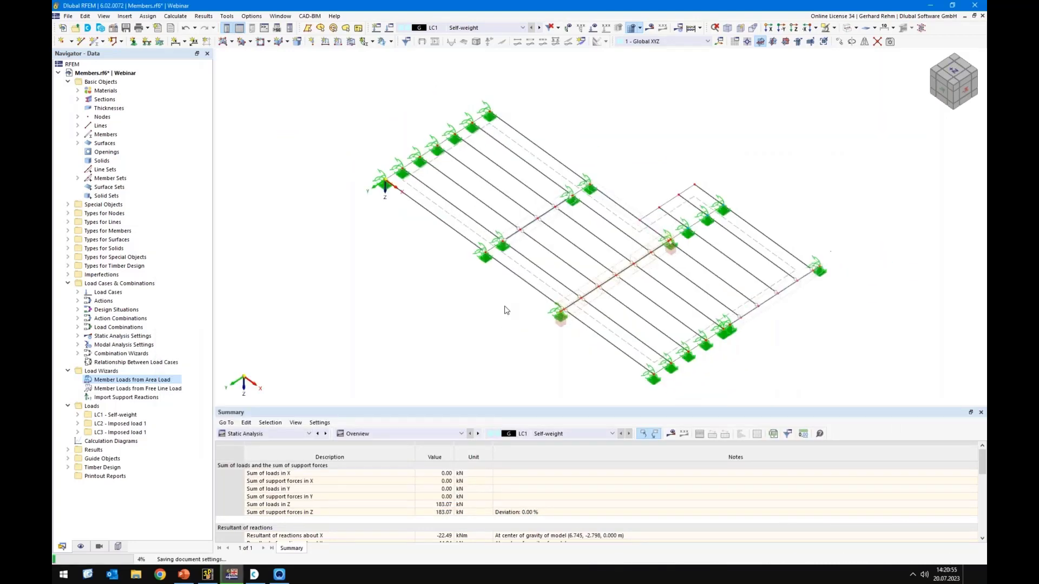
pyautogui.scroll(-2, 435, 318)
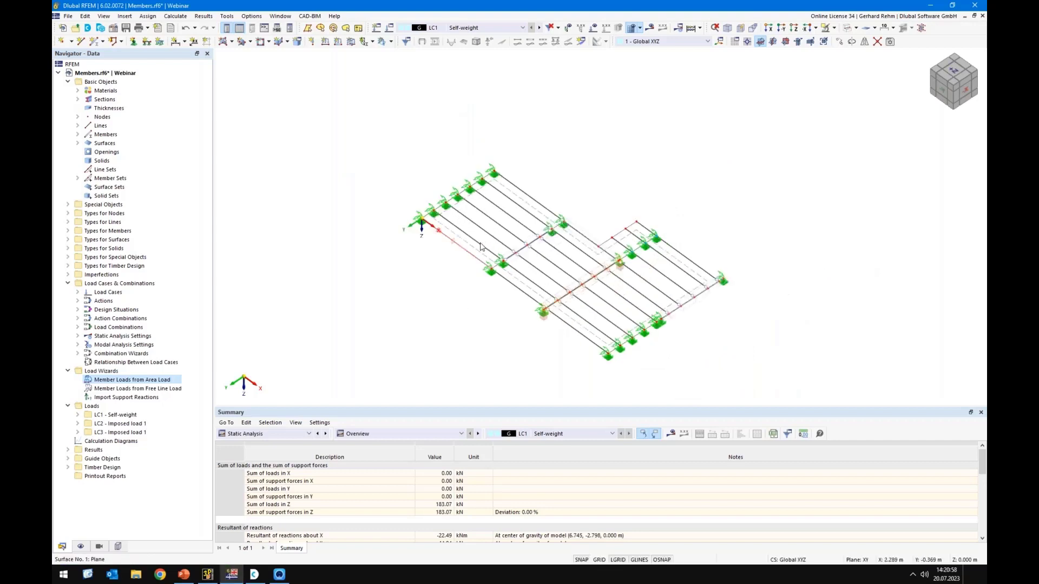
pyautogui.keyDown('ctrl'); pyautogui.moveTo(482, 247); pyautogui.dragTo(669, 238, button='middle'); pyautogui.keyUp('ctrl')
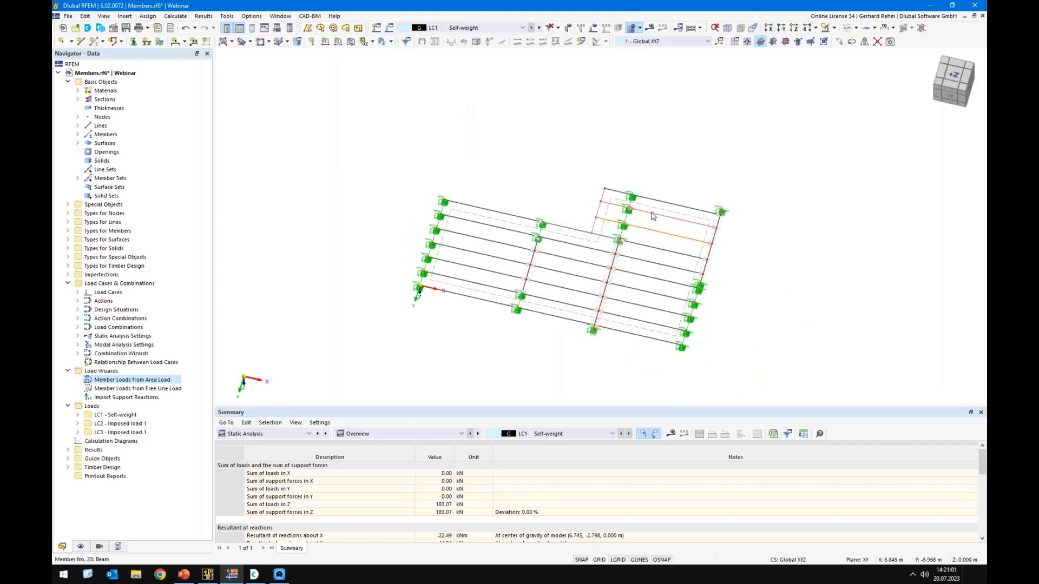
pyautogui.click(652, 215)
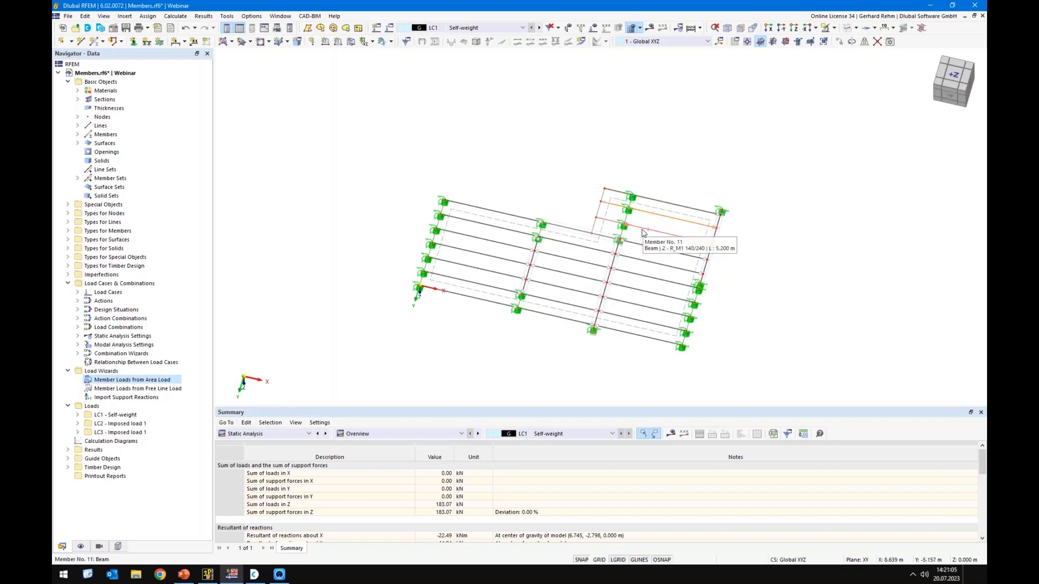
pyautogui.keyDown('ctrl'); pyautogui.click(643, 232); pyautogui.keyUp('ctrl')
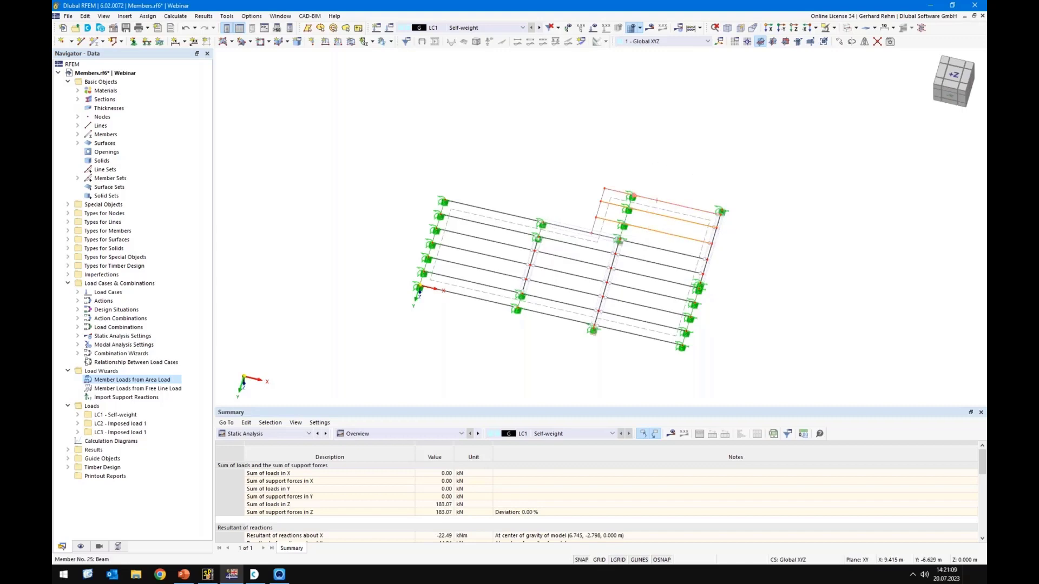
pyautogui.doubleClick(657, 200)
pyautogui.click(612, 155)
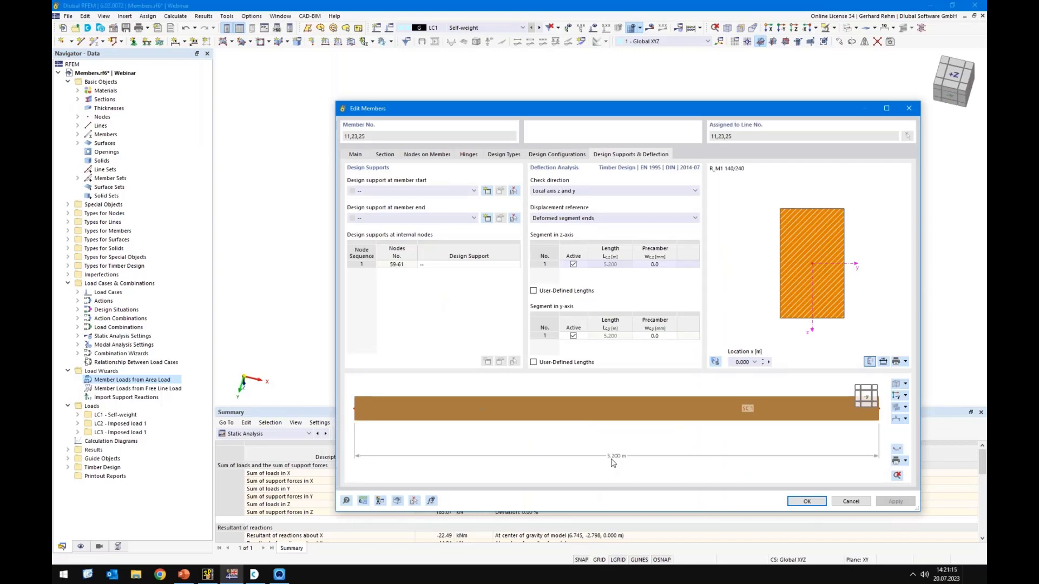
pyautogui.moveTo(572, 111); pyautogui.dragTo(526, 258)
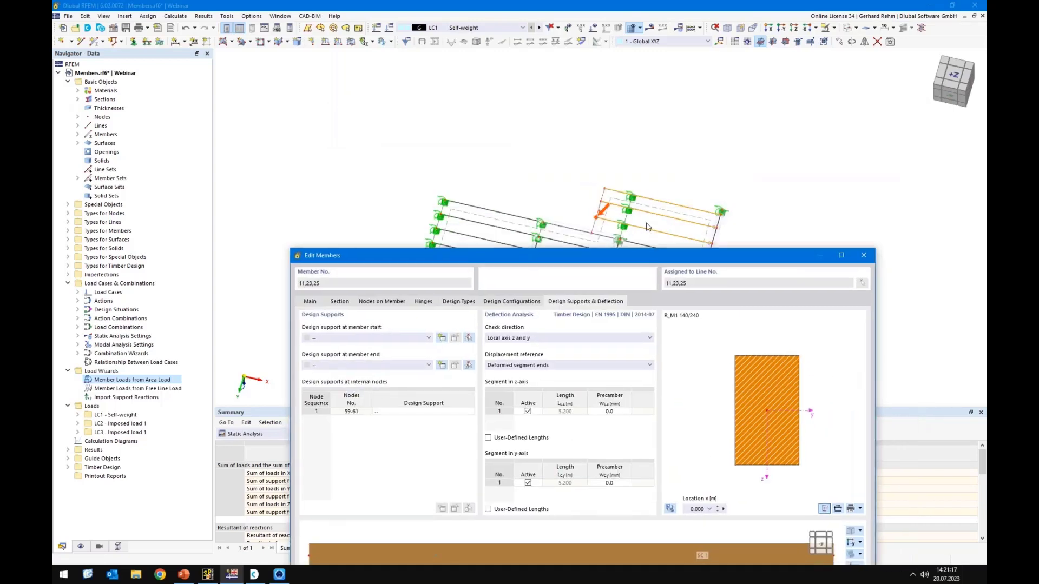
pyautogui.moveTo(702, 259); pyautogui.dragTo(728, 311)
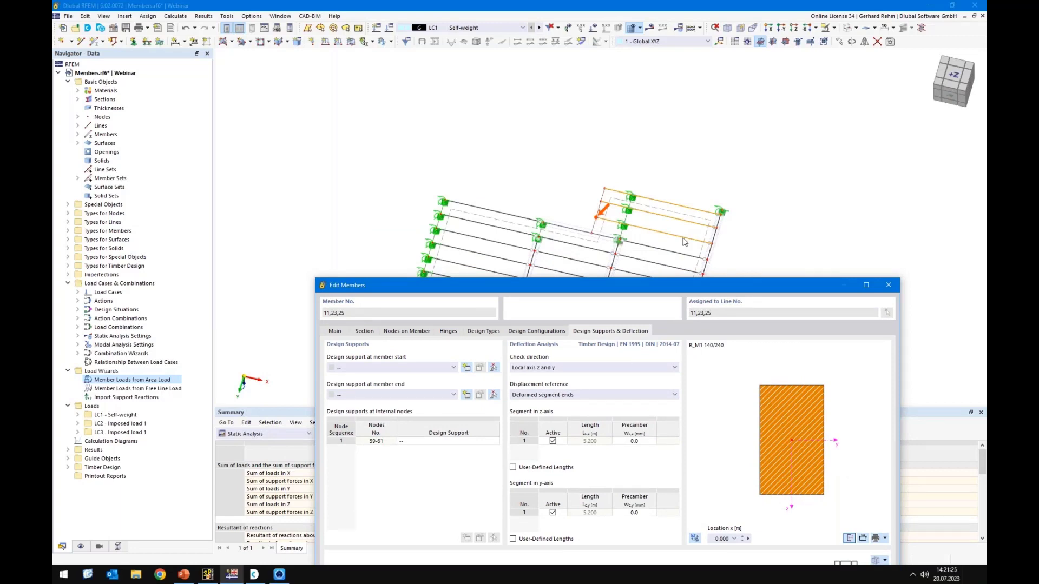
pyautogui.moveTo(566, 287); pyautogui.dragTo(555, 79)
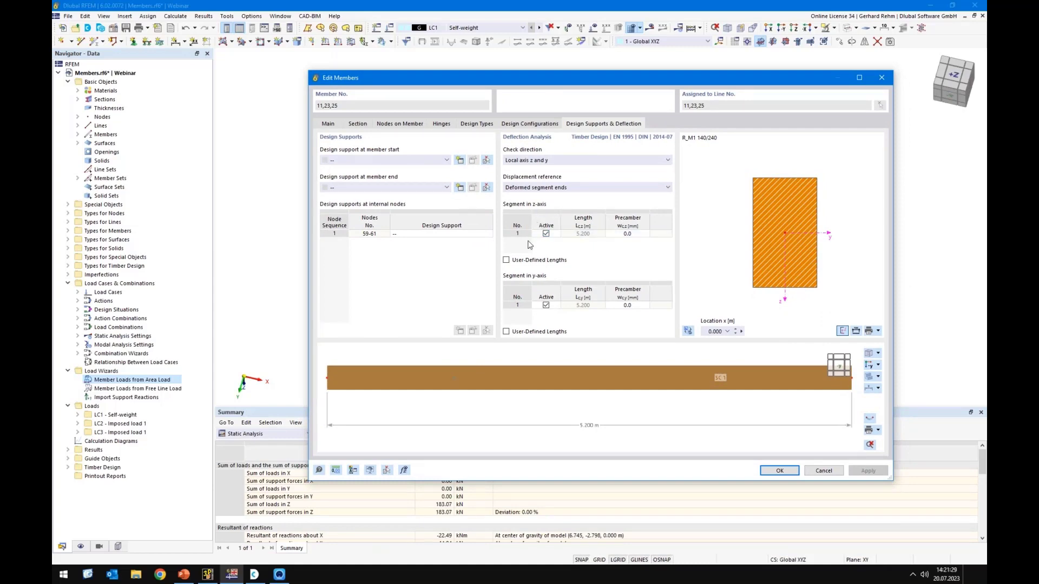
# Create a second timber design support at the start of members 11, 23 and 25 with direct support in the z-axis disabled
pyautogui.click(459, 161)
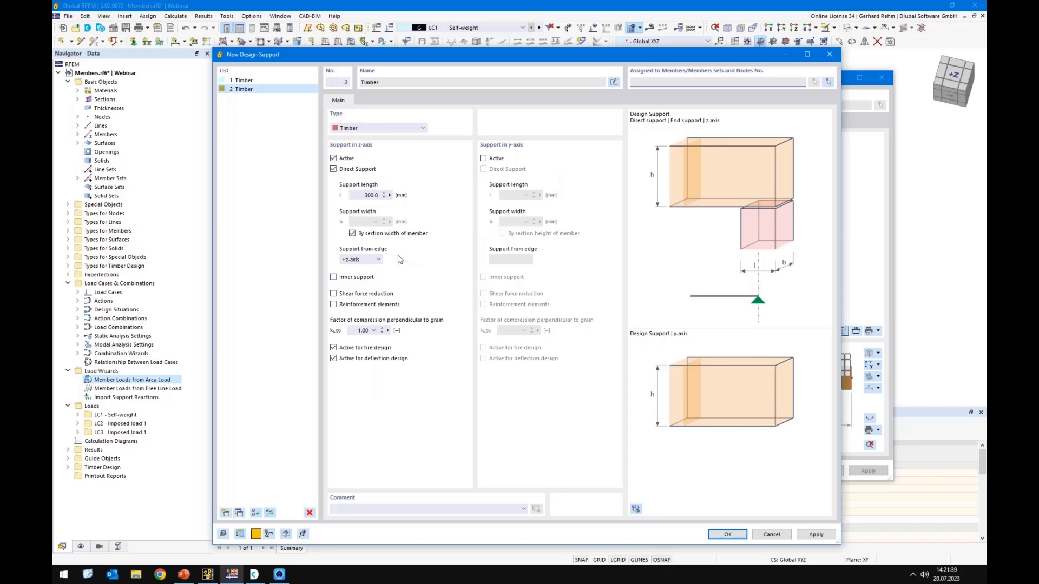
pyautogui.click(333, 170)
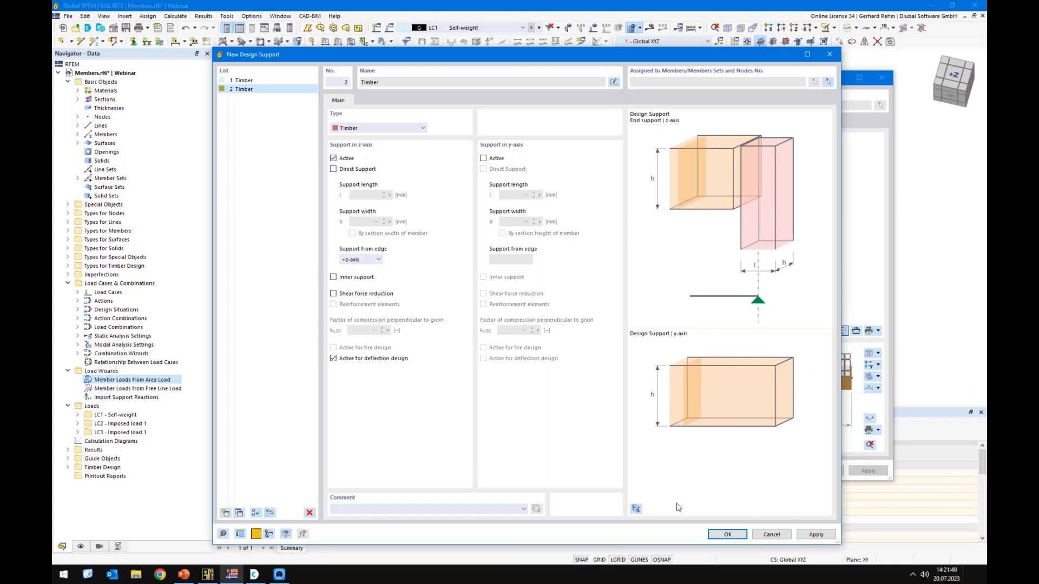
pyautogui.click(728, 535)
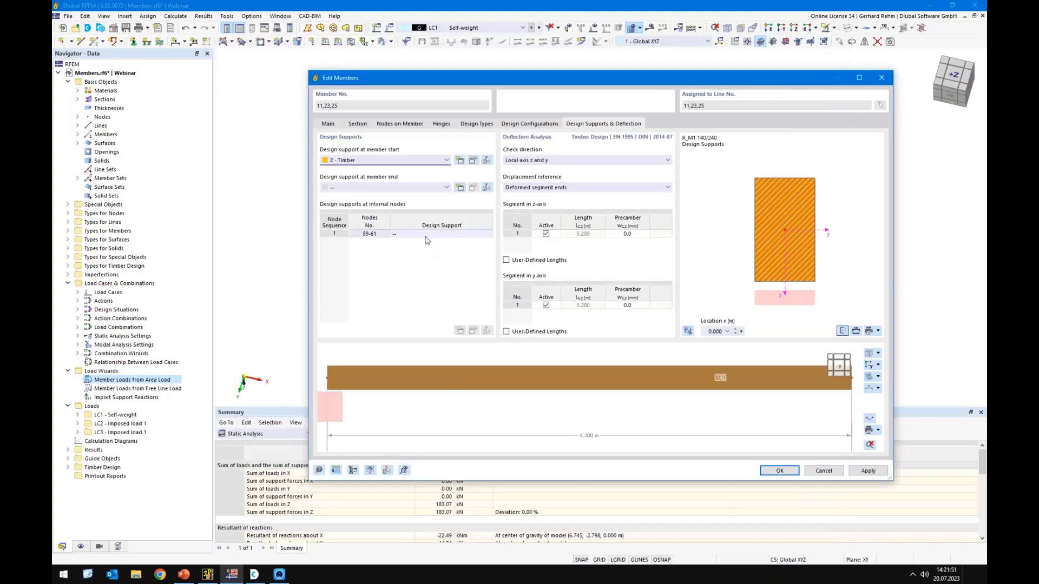
# Assign design support 2 - Timber to the member end and to the internal nodes 59-61
pyautogui.click(364, 186)
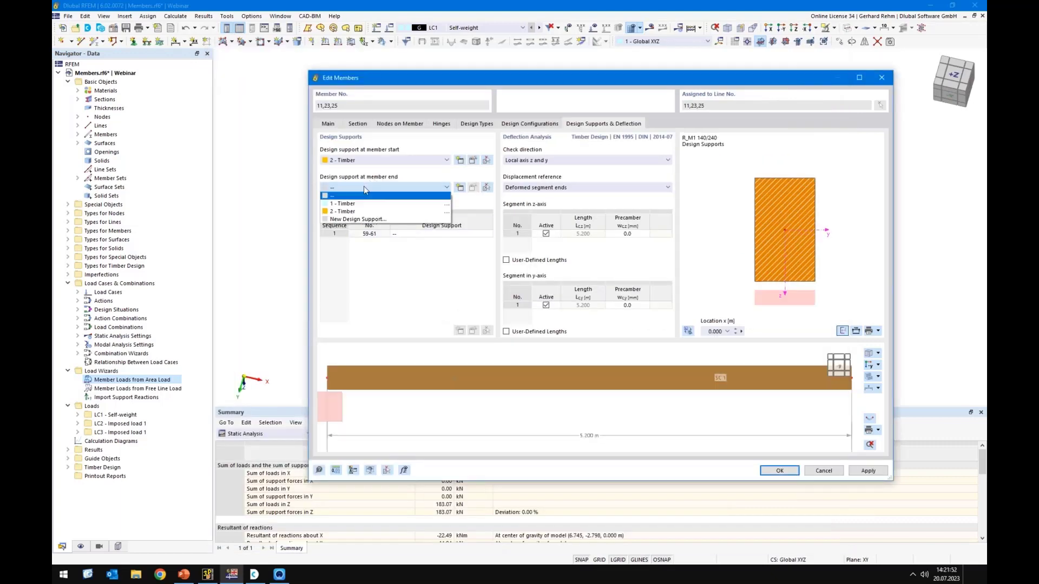
pyautogui.click(348, 215)
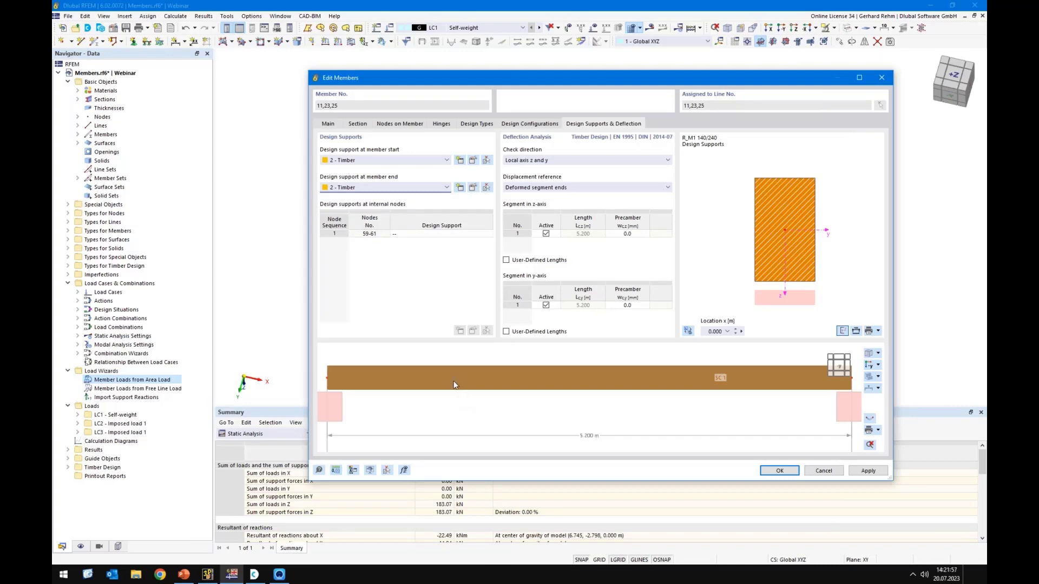
pyautogui.click(421, 234)
pyautogui.click(488, 234)
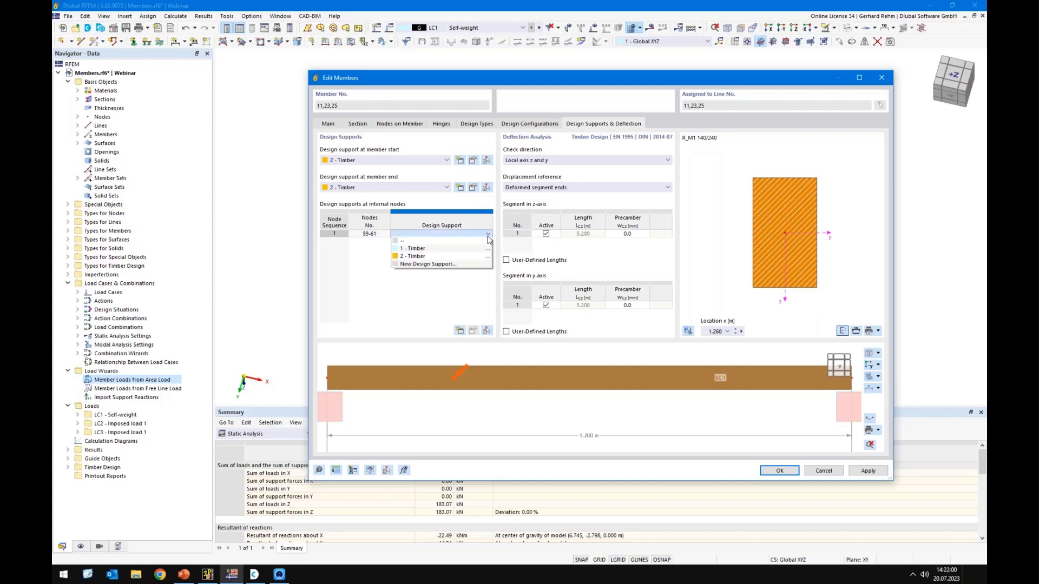
pyautogui.click(443, 256)
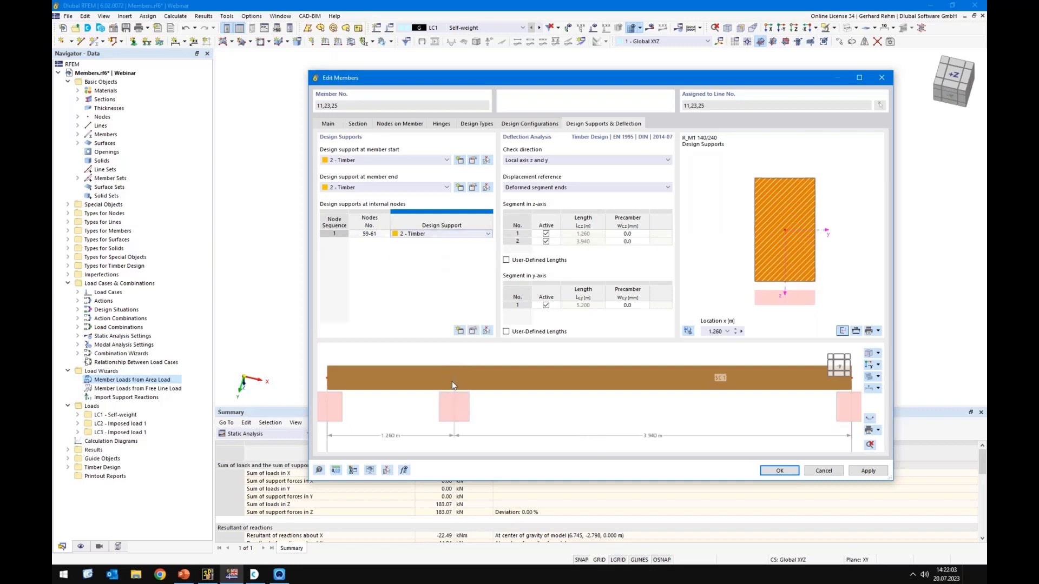
# Remove the design support at the member start, restrict the deflection check to local axis z, and apply the changes, deleting existing results
pyautogui.click(360, 161)
pyautogui.click(357, 183)
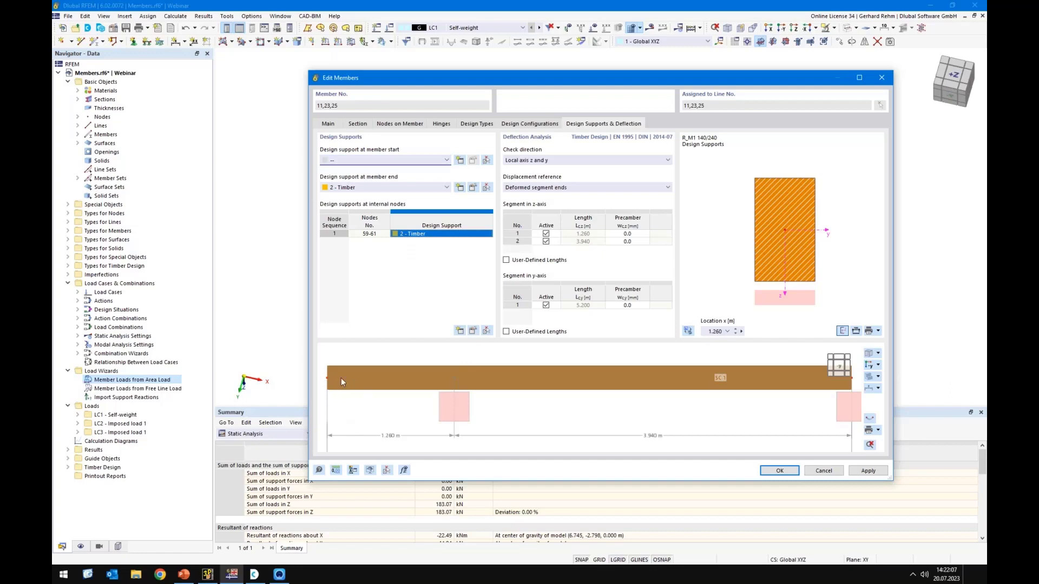
pyautogui.click(530, 160)
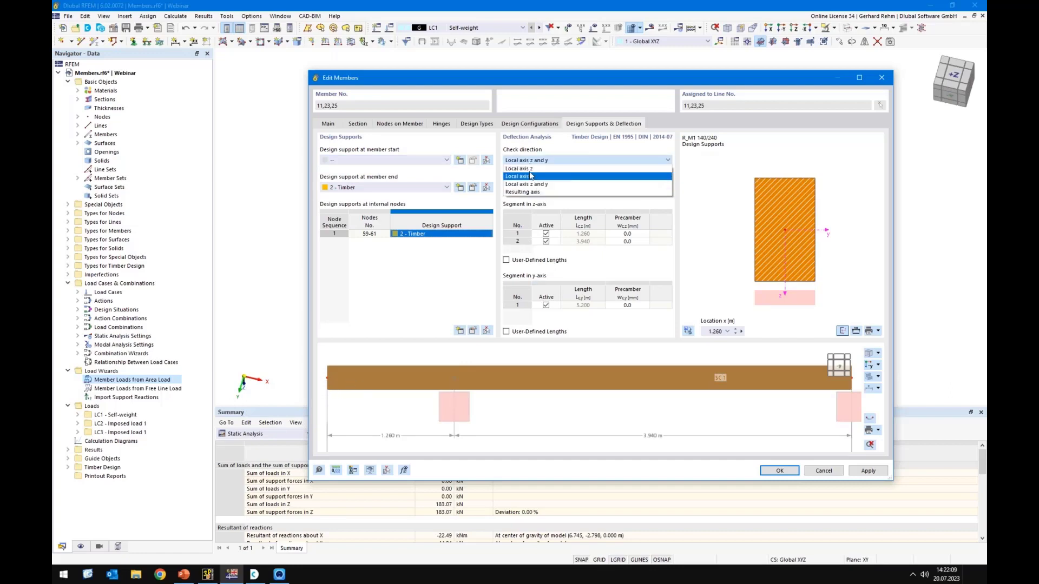
pyautogui.click(537, 170)
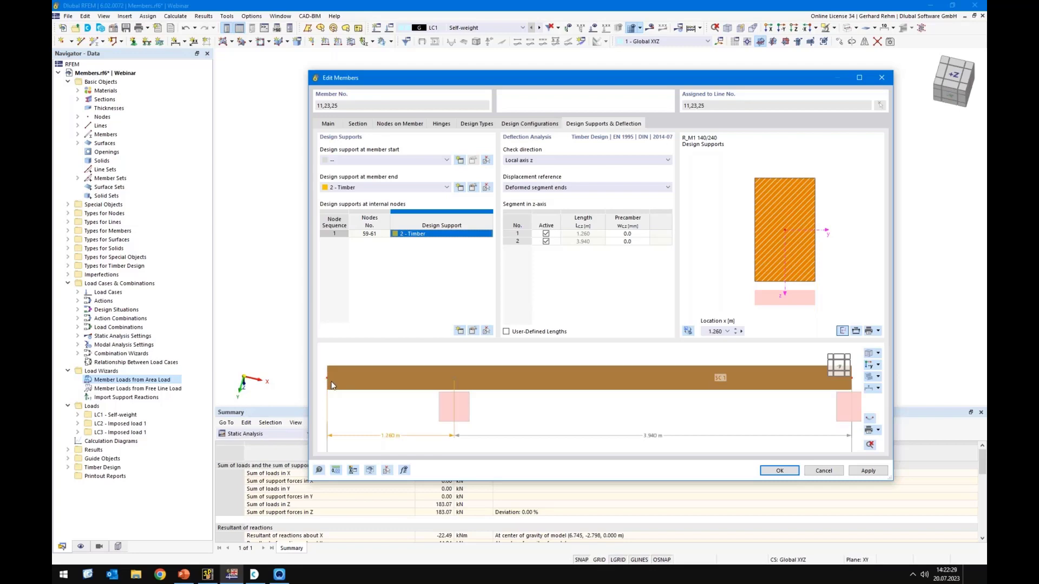
pyautogui.click(791, 470)
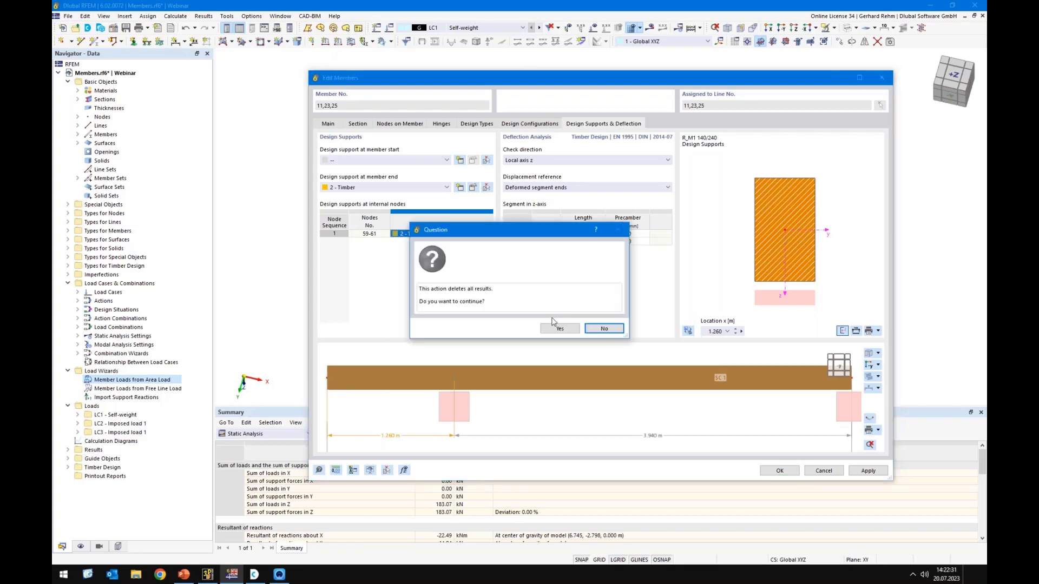
pyautogui.click(557, 327)
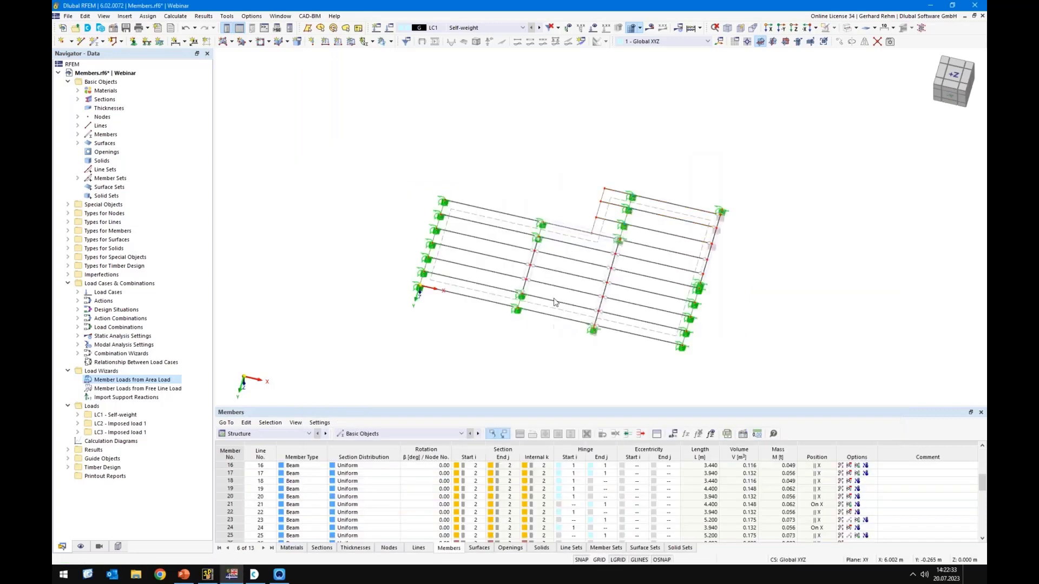
# Calculate load case LC1 Self-weight and display its results on the model
pyautogui.rightClick(512, 338)
pyautogui.click(490, 344)
pyautogui.click(650, 28)
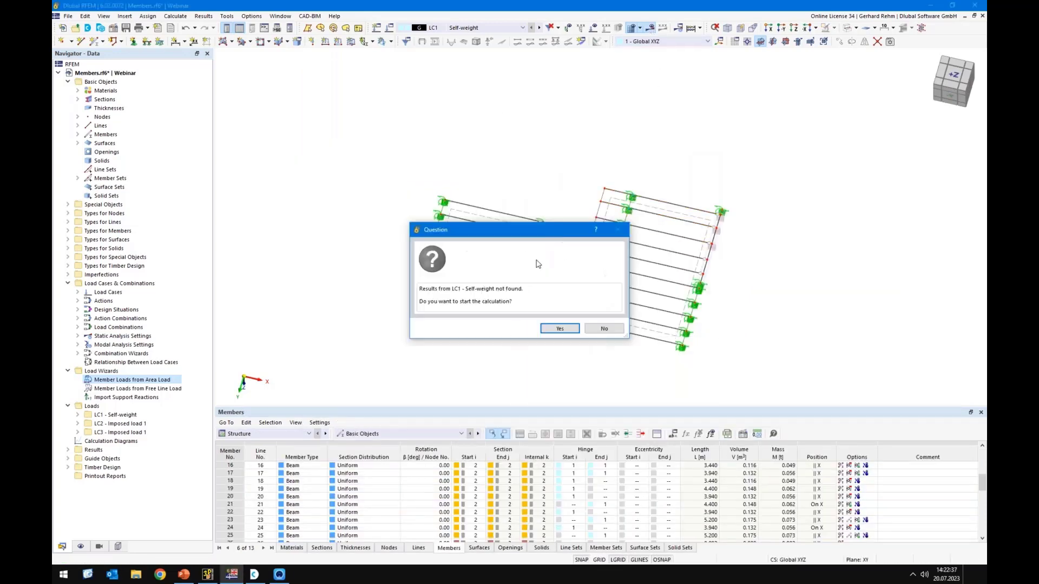
pyautogui.click(557, 329)
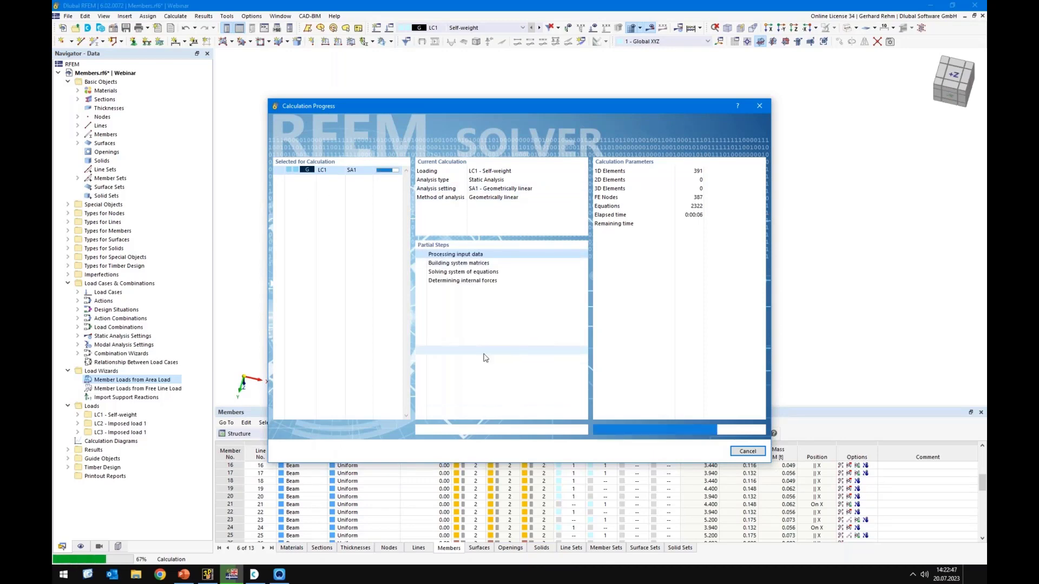
# Show the Timber Design input data and review the design situations selected for design
pyautogui.click(292, 434)
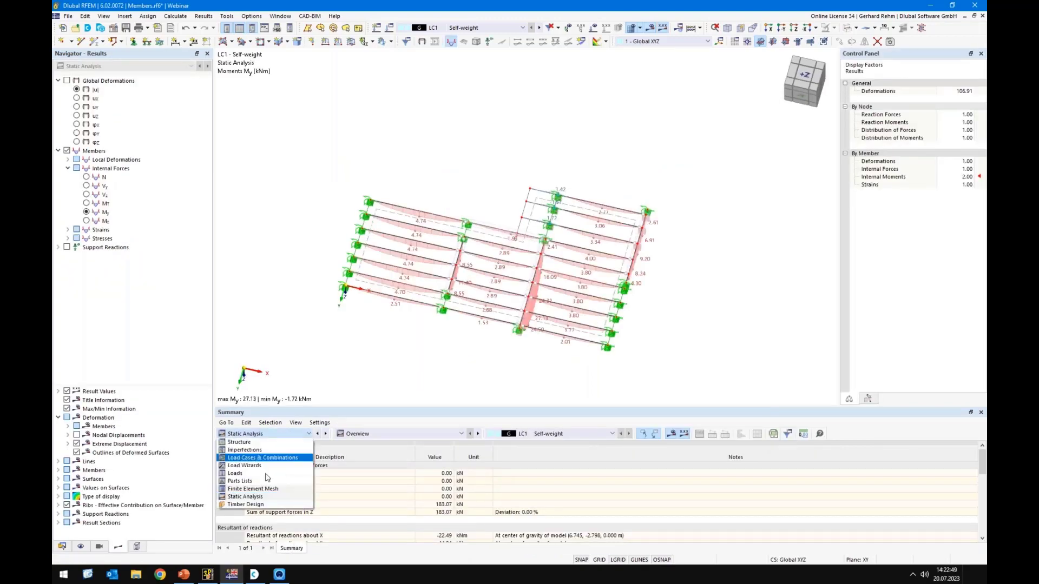
pyautogui.click(250, 508)
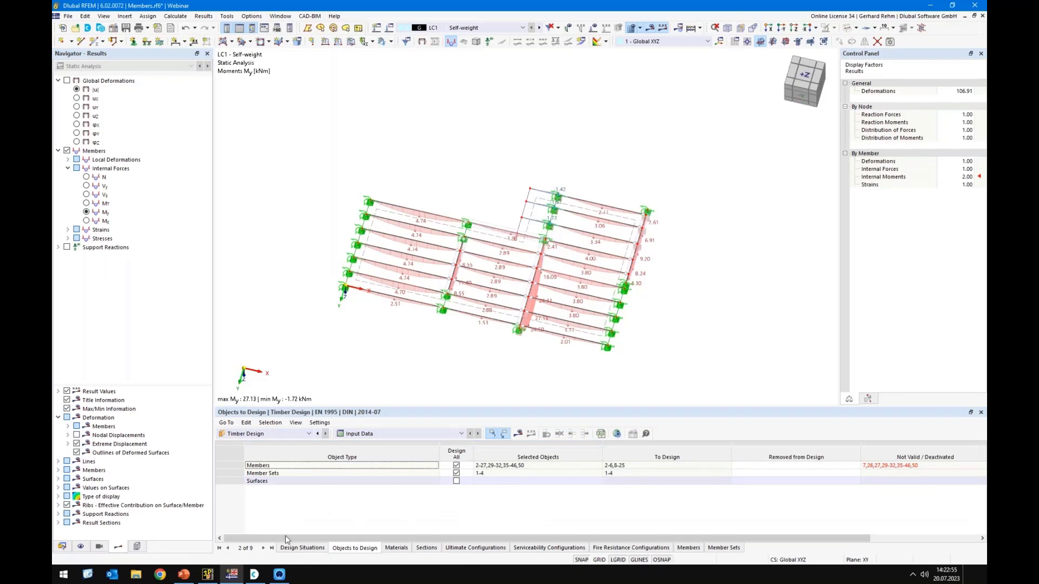
pyautogui.click(293, 549)
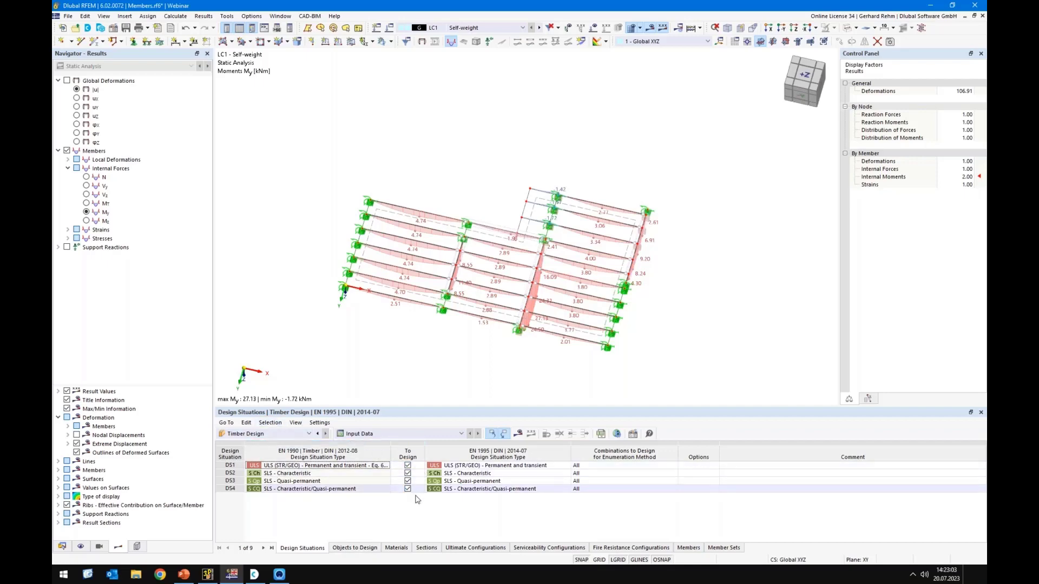
# Open the model's base data, review the active add-ons and the timber design standard with its national annex, and close it without changes
pyautogui.click(63, 547)
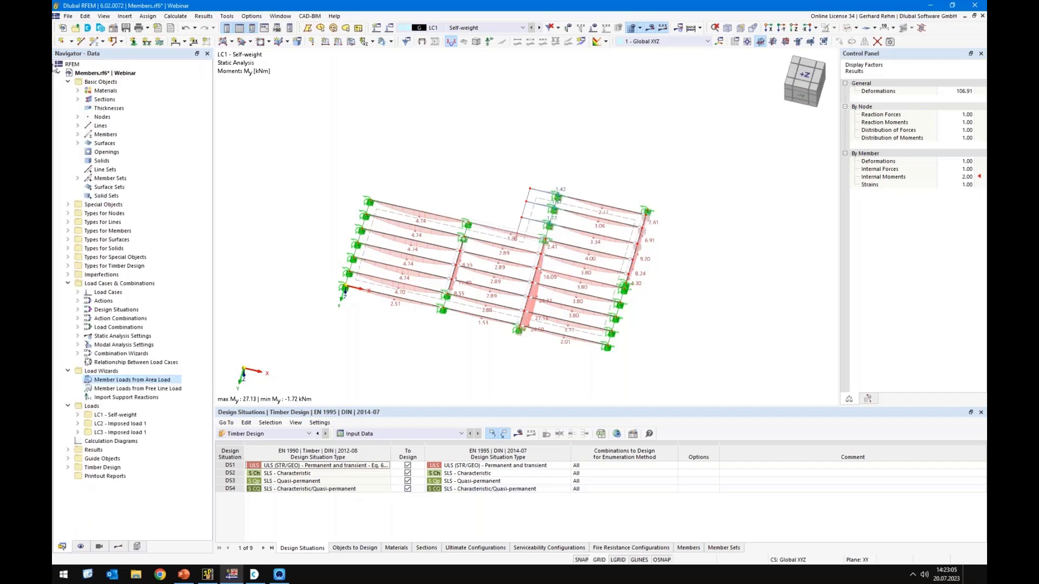
pyautogui.click(70, 73)
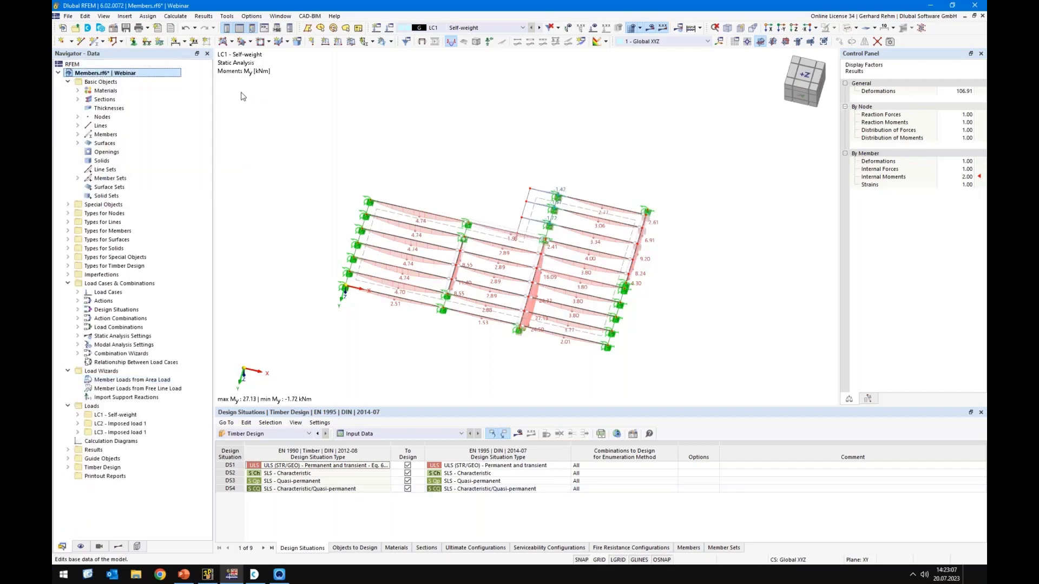
pyautogui.click(361, 100)
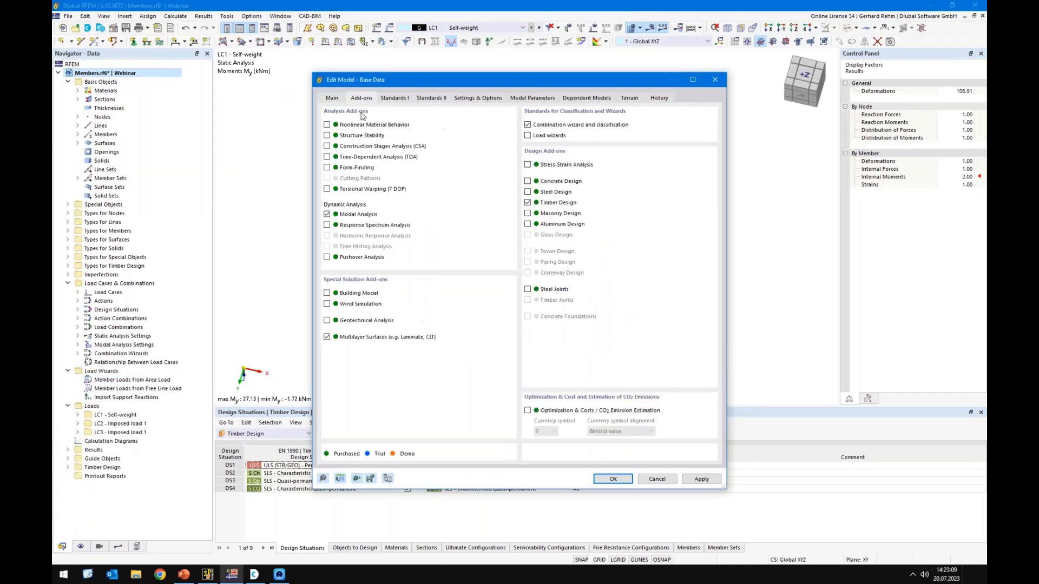
pyautogui.click(401, 100)
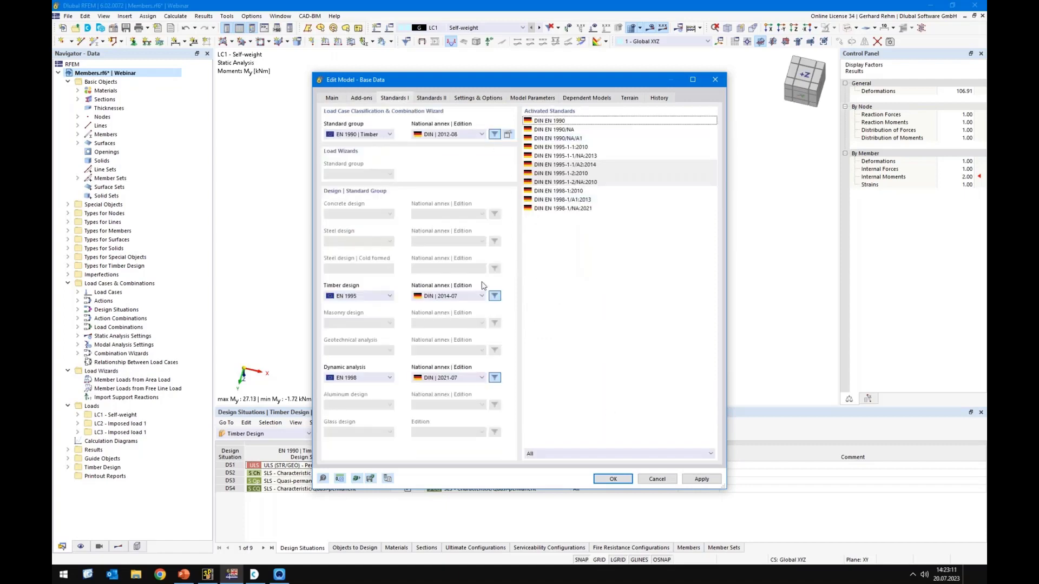
pyautogui.click(454, 297)
pyautogui.click(466, 304)
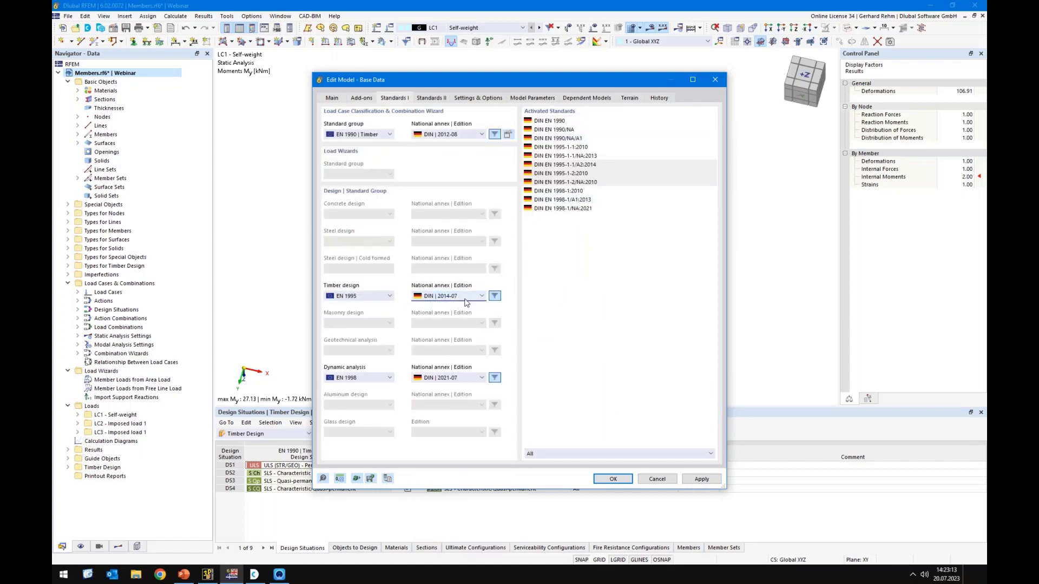
pyautogui.click(657, 479)
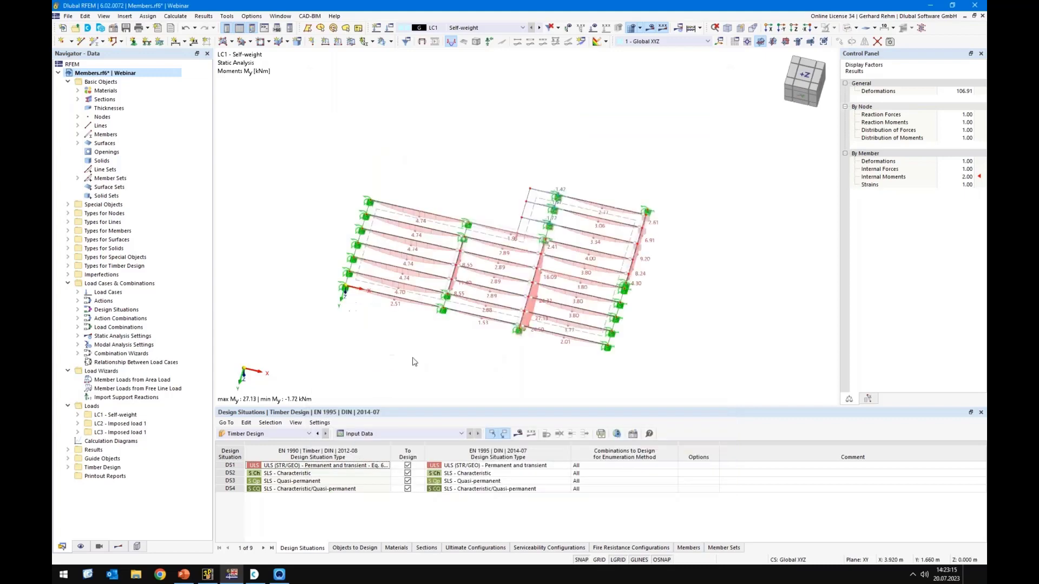
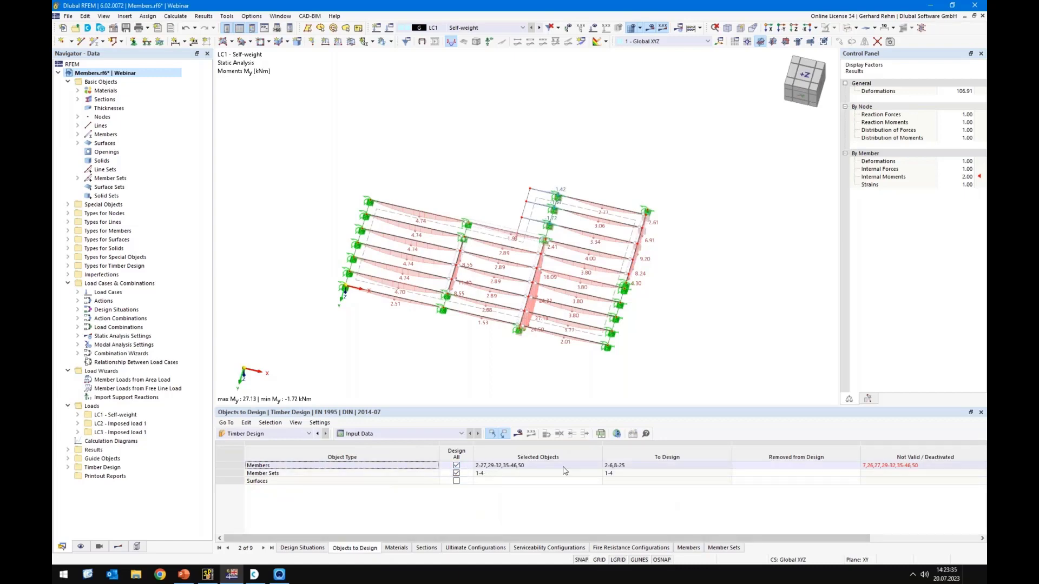
# Hide the results and examine on the model which members are invalid and which are included in the timber design
pyautogui.click(893, 466)
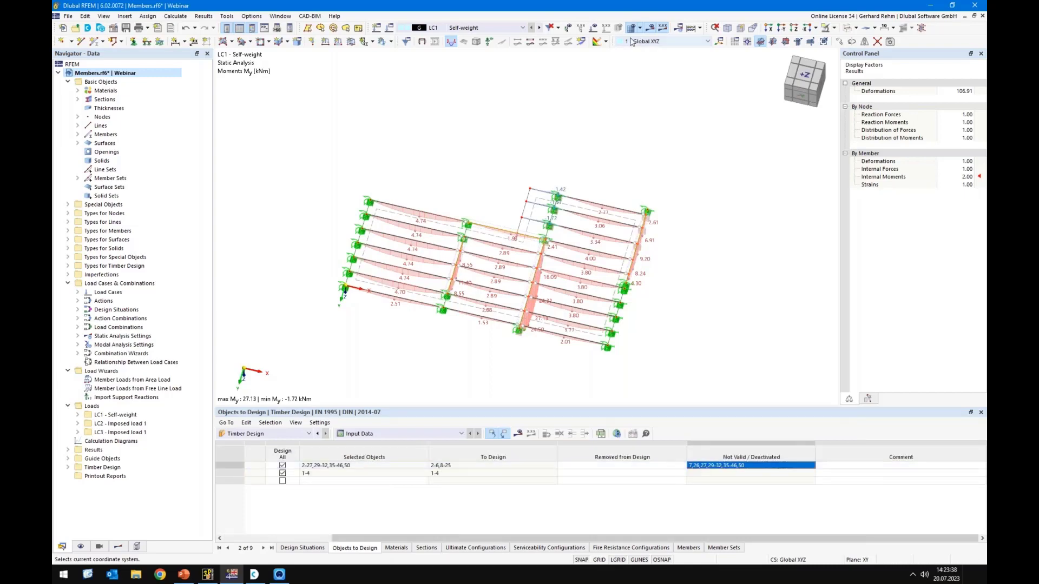
pyautogui.click(594, 28)
pyautogui.scroll(3, 746, 287)
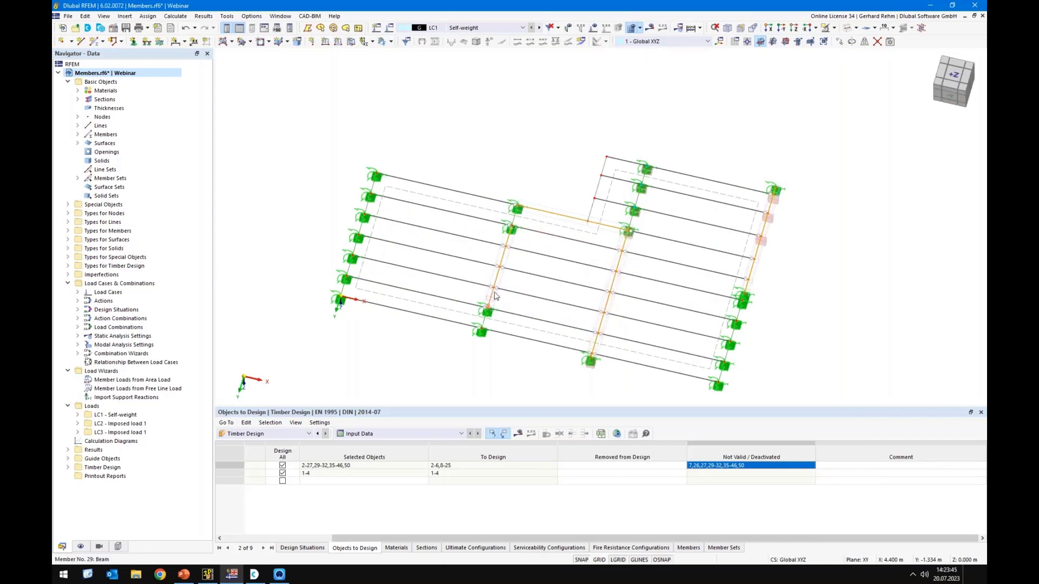
pyautogui.click(434, 474)
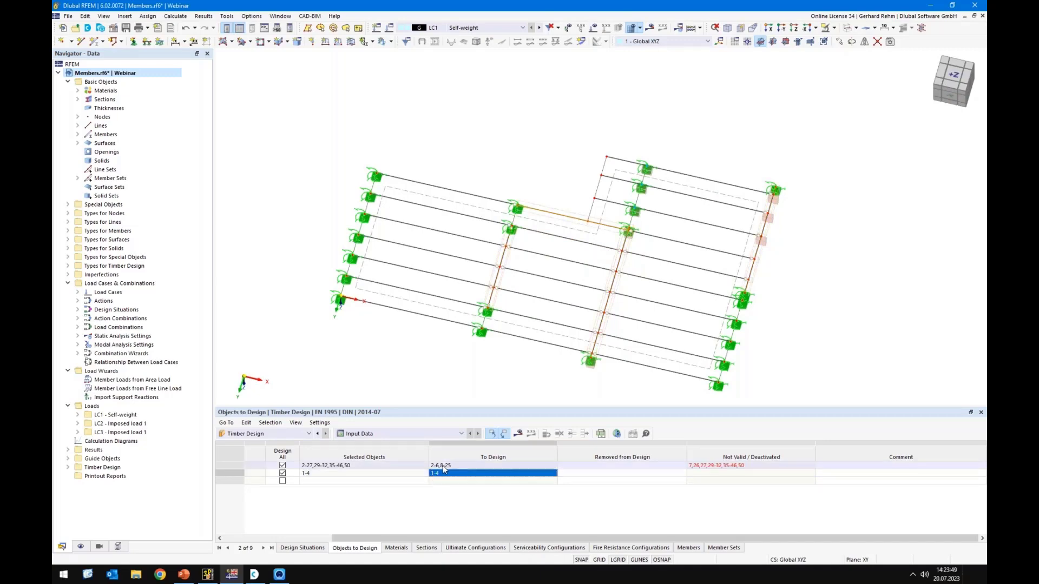
pyautogui.press('Up')
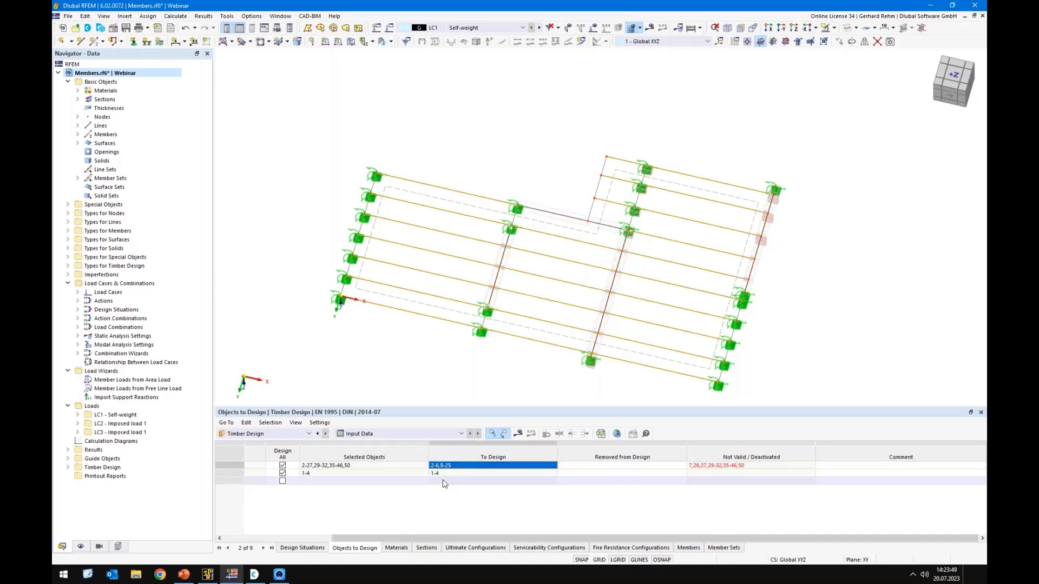
# Turn off designing all members, limit the member selection to 2-6,8-25, and check the selected member sets
pyautogui.click(281, 467)
pyautogui.click(314, 465)
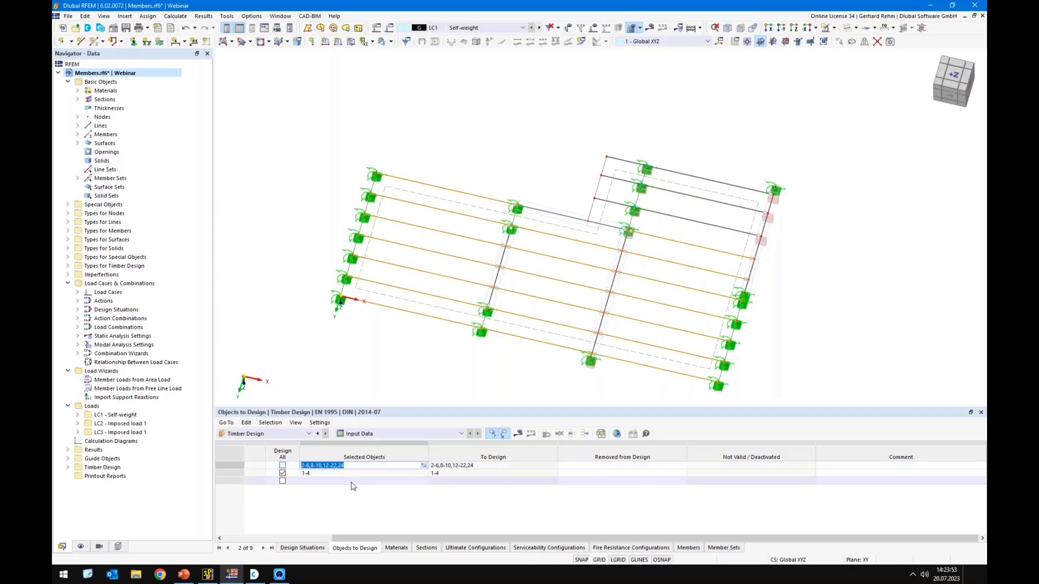
pyautogui.write('2-6,8-25')
pyautogui.press('Return')
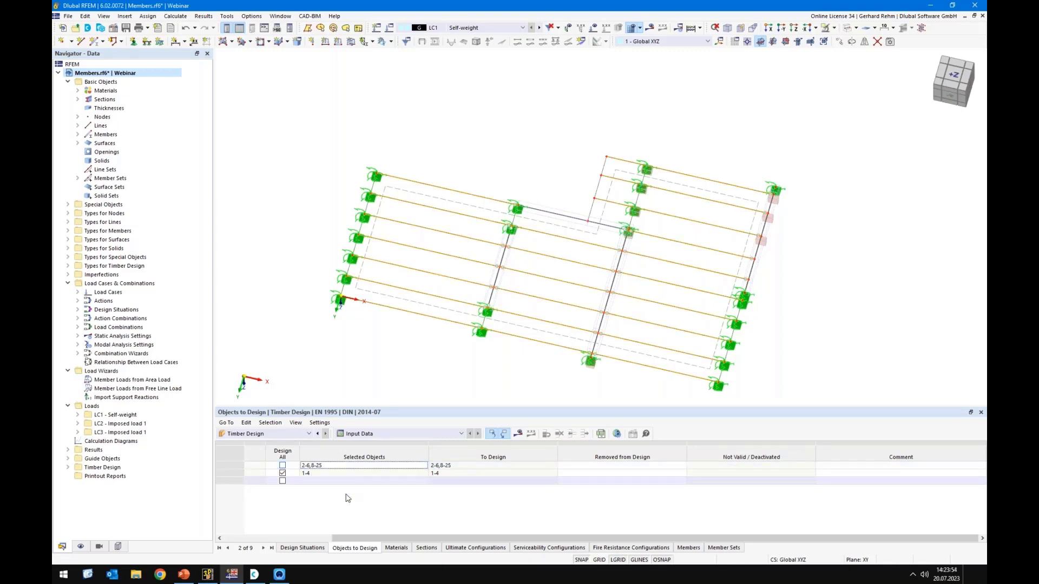
pyautogui.click(324, 474)
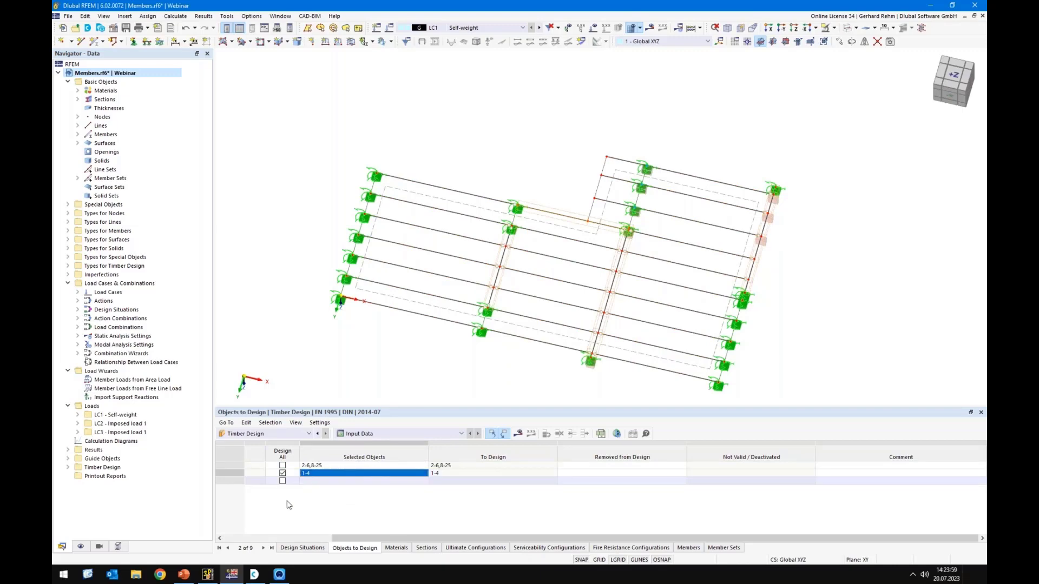
pyautogui.moveTo(353, 538); pyautogui.dragTo(246, 538)
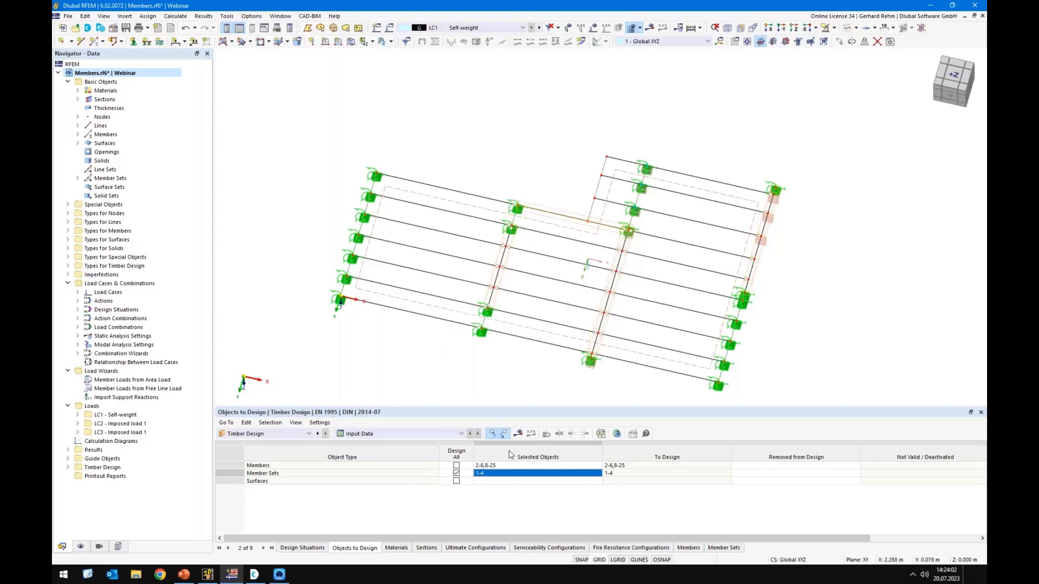
# Examine which members use materials GL24h and C24, and show the sections included in the timber design
pyautogui.click(396, 548)
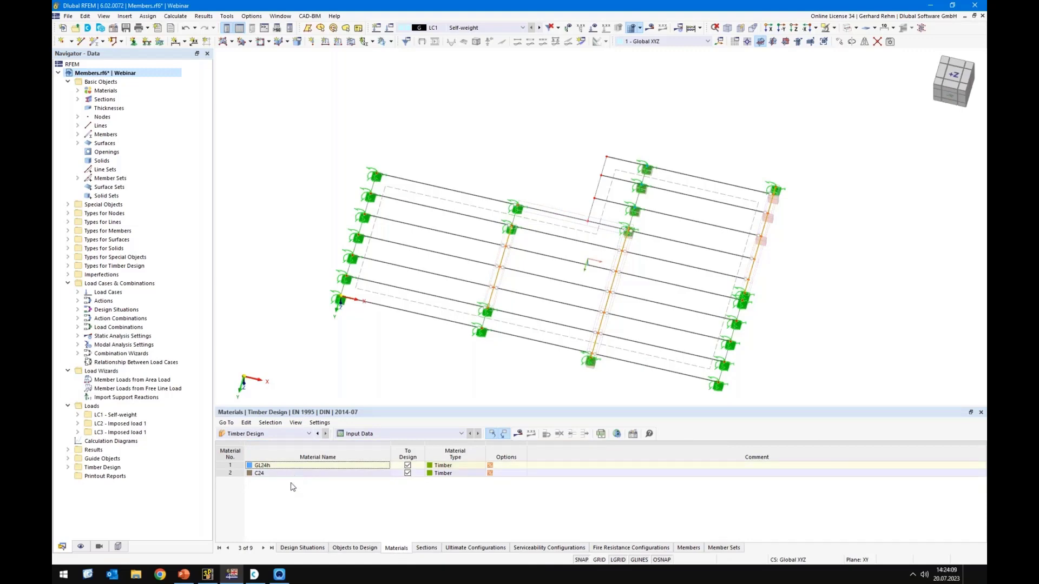
pyautogui.click(284, 466)
pyautogui.press('Down')
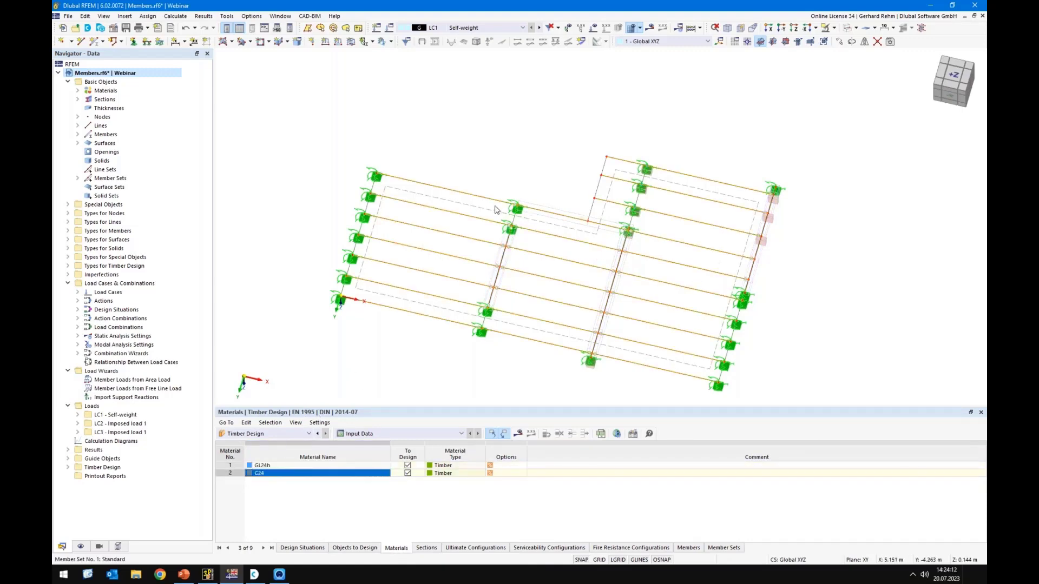
pyautogui.click(425, 548)
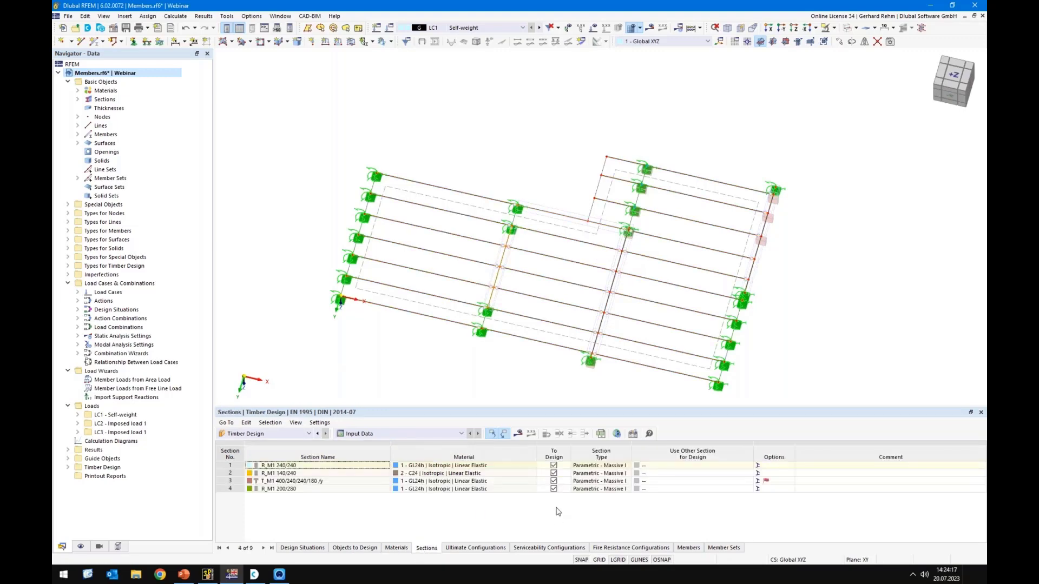
# Switch to cadwork 3D, show the Webinar Übergabe scene, and examine the stepped middle beam's profile from its end
pyautogui.click(208, 574)
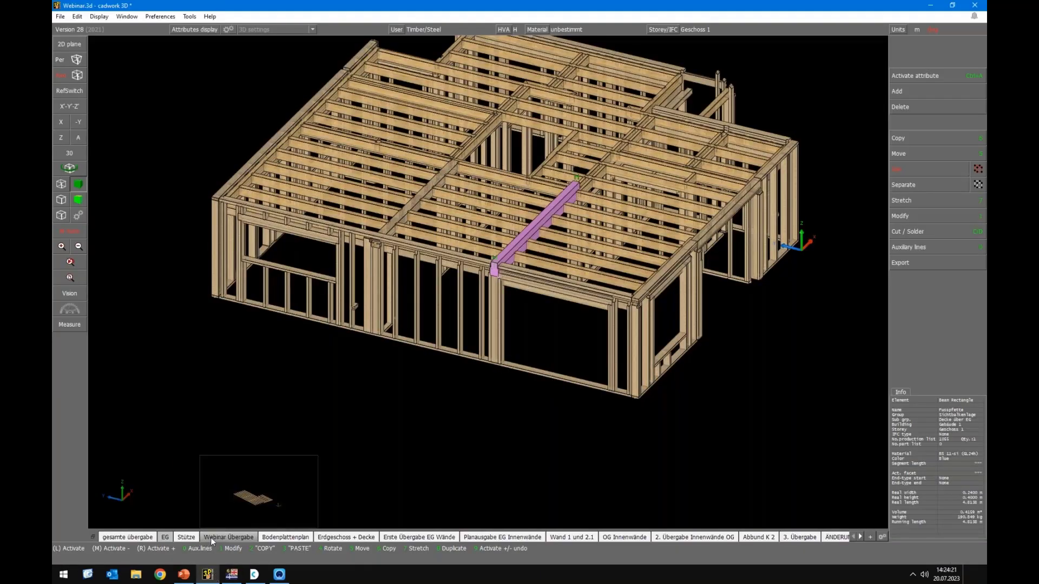
pyautogui.click(211, 539)
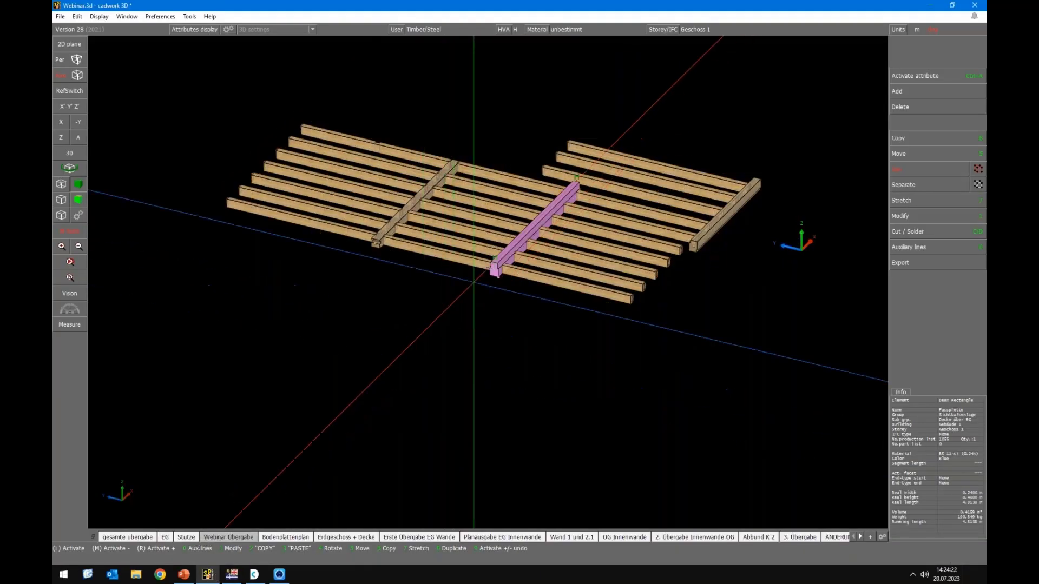
pyautogui.scroll(5, 471, 276)
pyautogui.middleClick(475, 269)
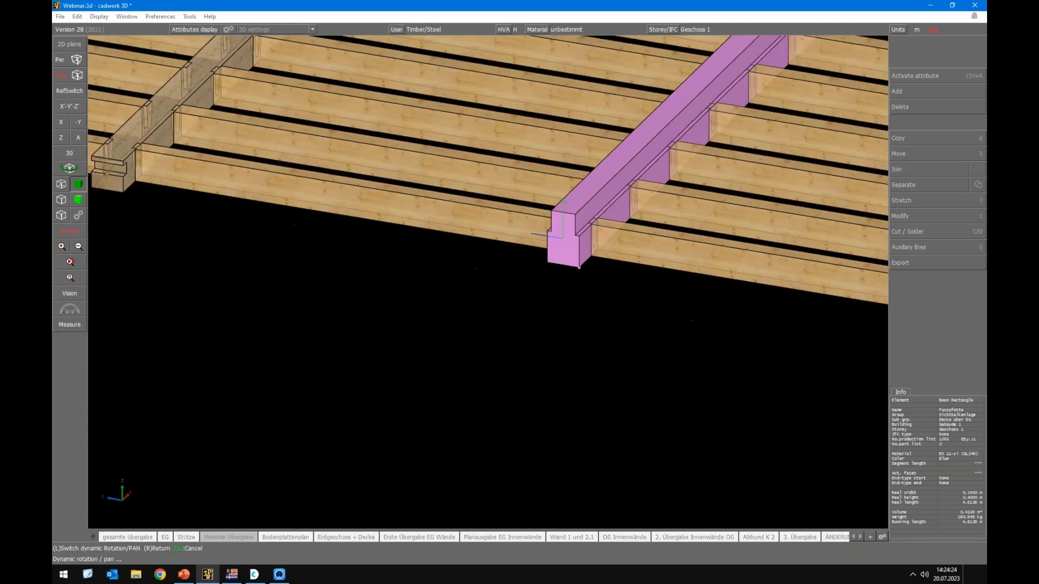
pyautogui.rightClick(548, 204)
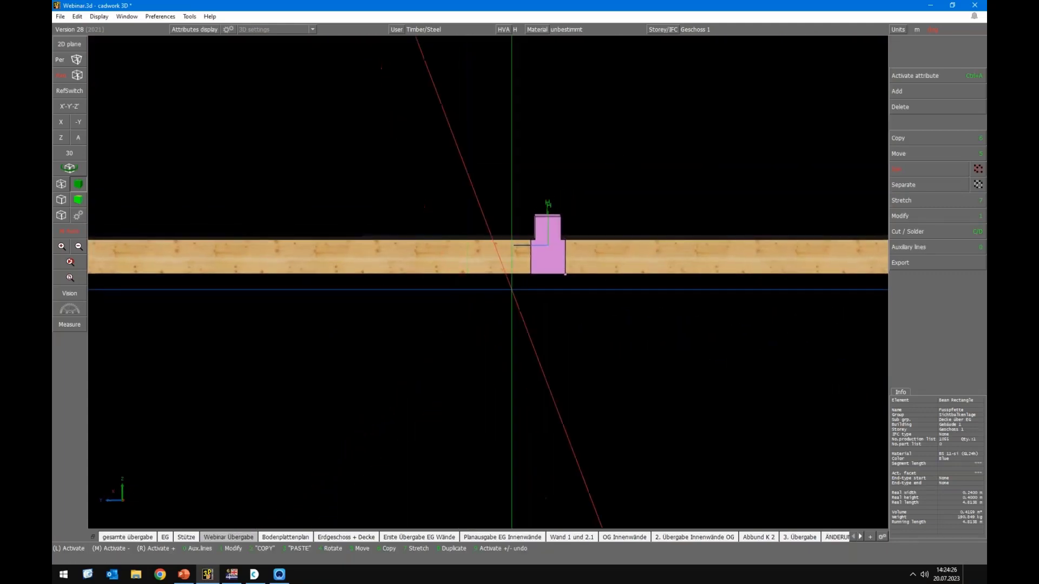
pyautogui.scroll(2, 565, 274)
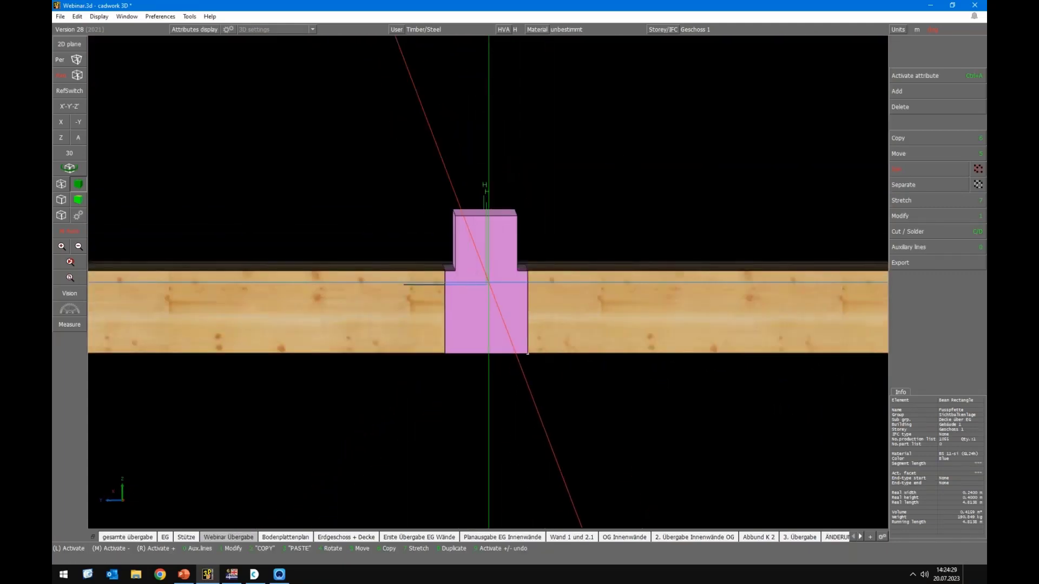
pyautogui.scroll(1, 488, 282)
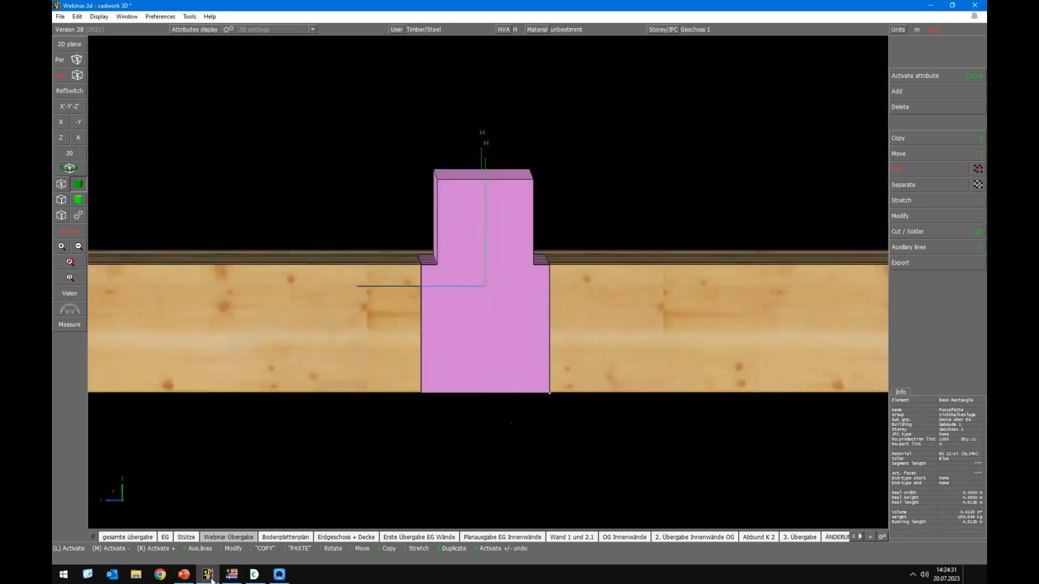
# Switch back to RFEM, render the members as solids, isolate the stepped beam, and view its cross-section from the end
pyautogui.click(231, 574)
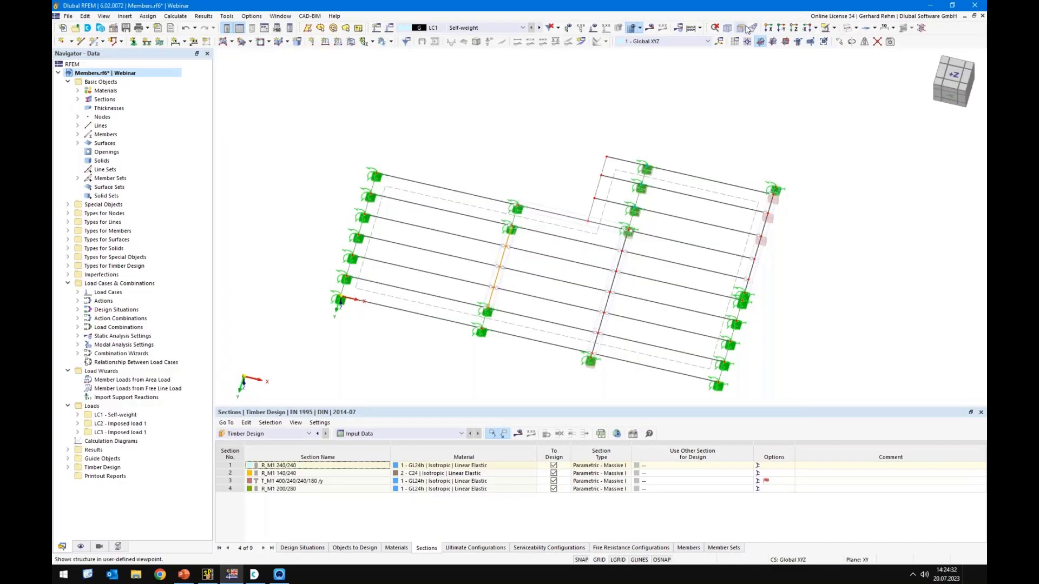
pyautogui.click(847, 28)
pyautogui.scroll(5, 589, 375)
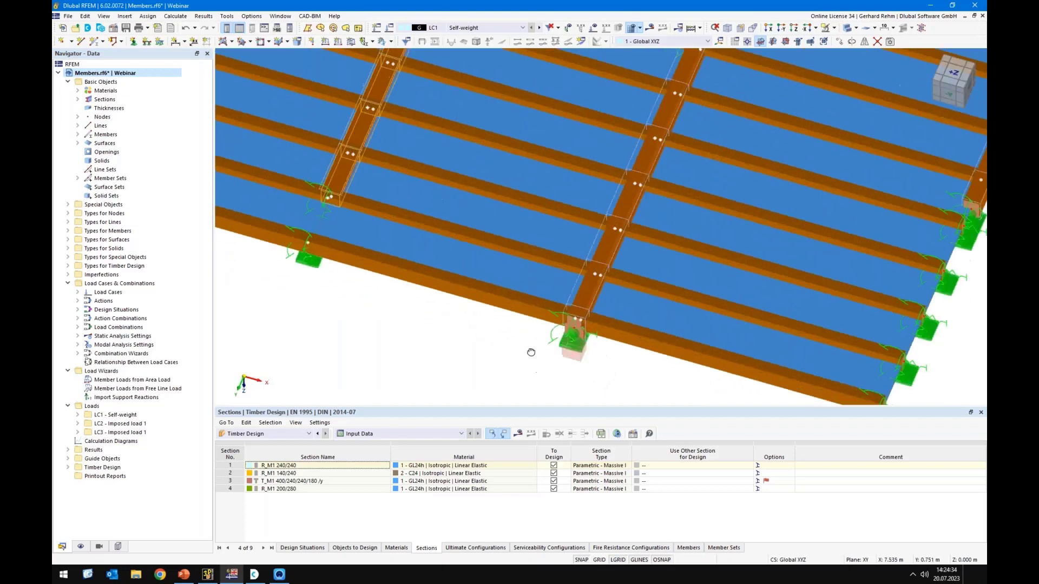
pyautogui.moveTo(531, 352); pyautogui.dragTo(541, 303, button='middle')
pyautogui.scroll(5, 568, 313)
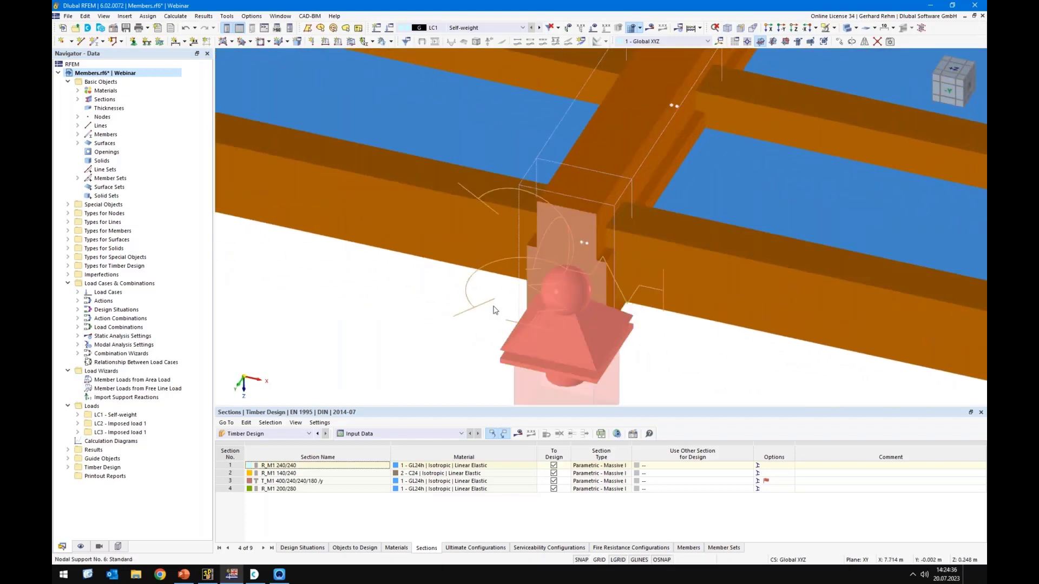
pyautogui.click(494, 310)
pyautogui.click(824, 28)
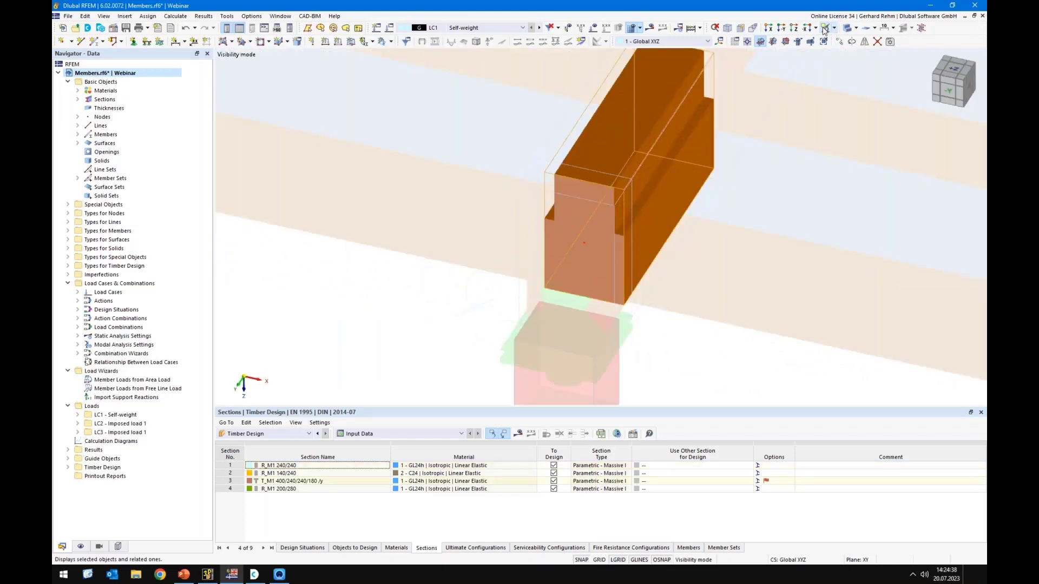
pyautogui.moveTo(690, 228); pyautogui.dragTo(676, 210, button='middle')
pyautogui.moveTo(590, 256); pyautogui.dragTo(595, 216, button='middle')
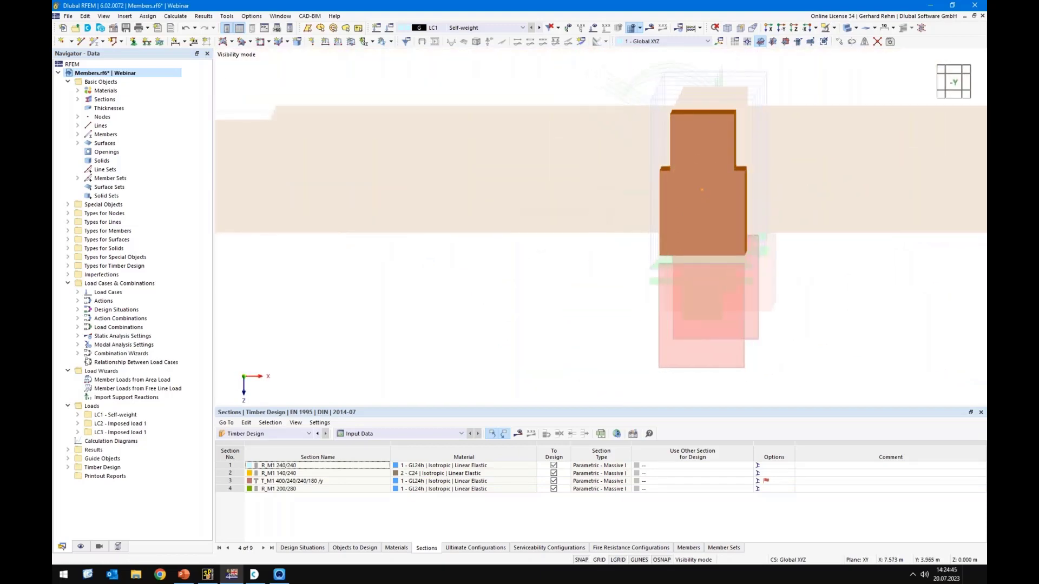
# Switch to cadwork 3D and examine the joist pockets cut into the stepped beam, both at an angle and from its end
pyautogui.hotkey('alt', 'Tab')
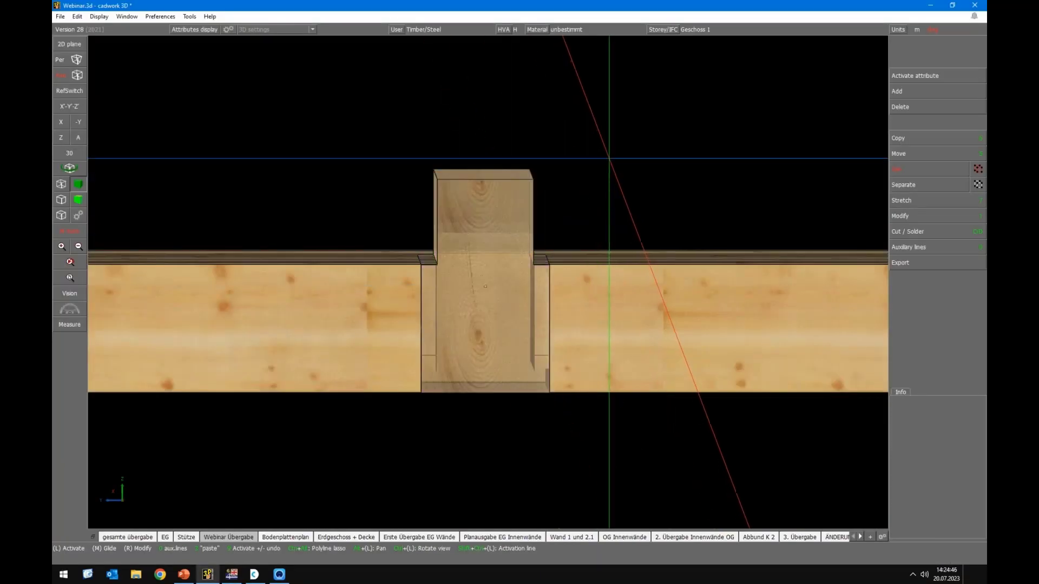
pyautogui.moveTo(614, 158); pyautogui.dragTo(588, 249, button='middle')
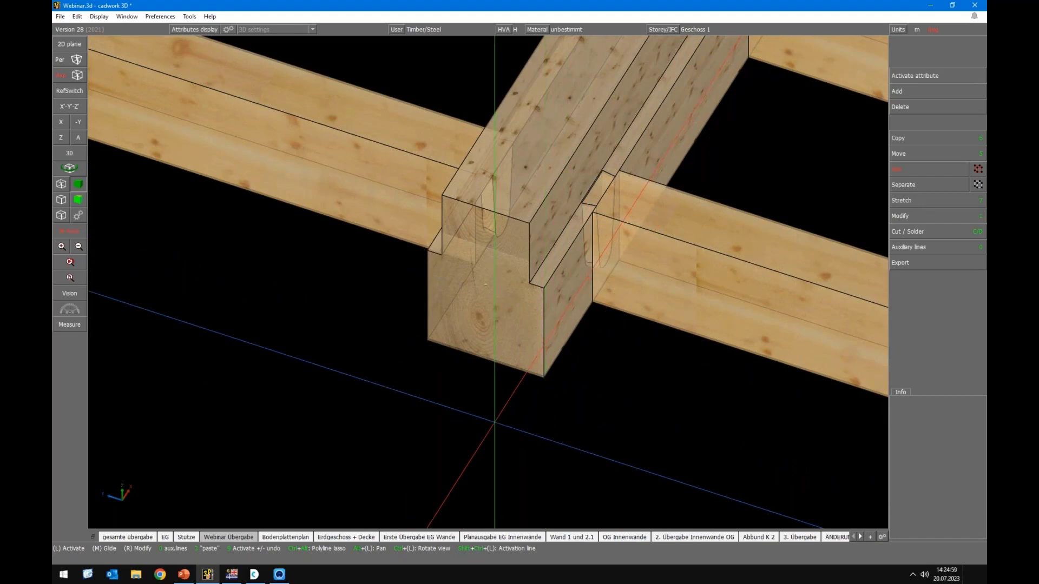
pyautogui.middleClick(494, 422)
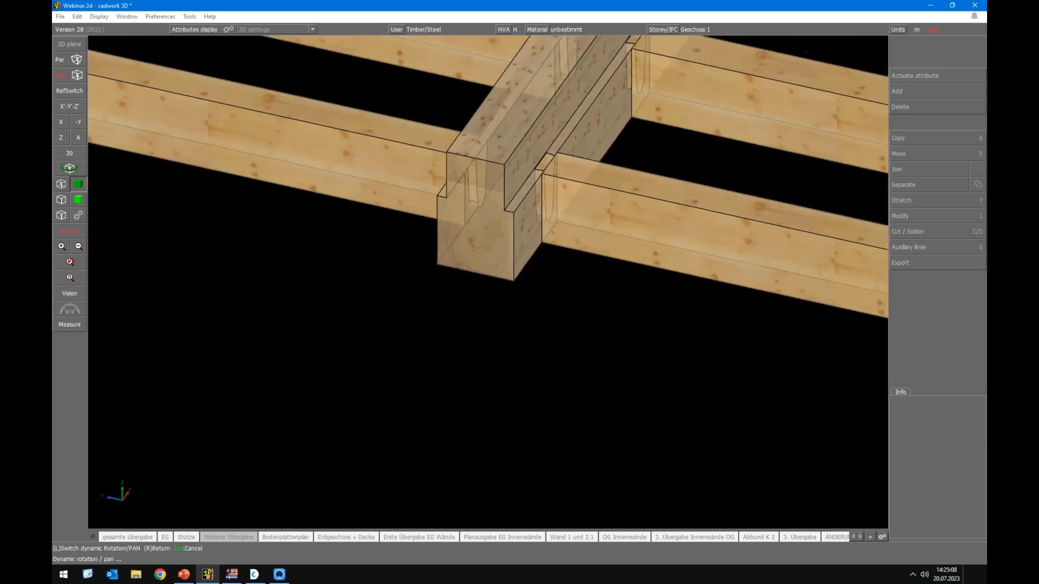
pyautogui.rightClick(543, 211)
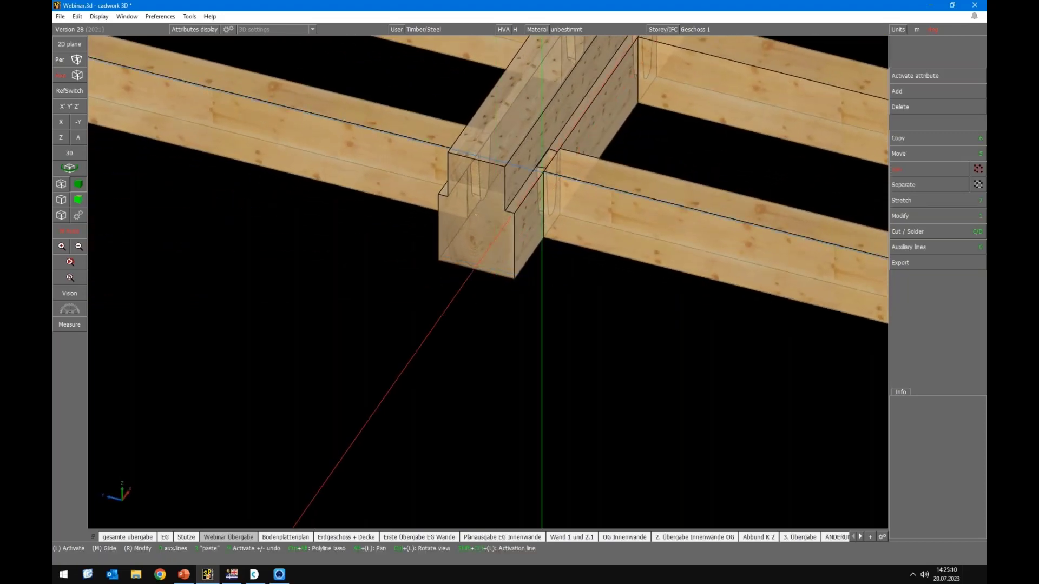
pyautogui.press('Up')
pyautogui.press('Up')
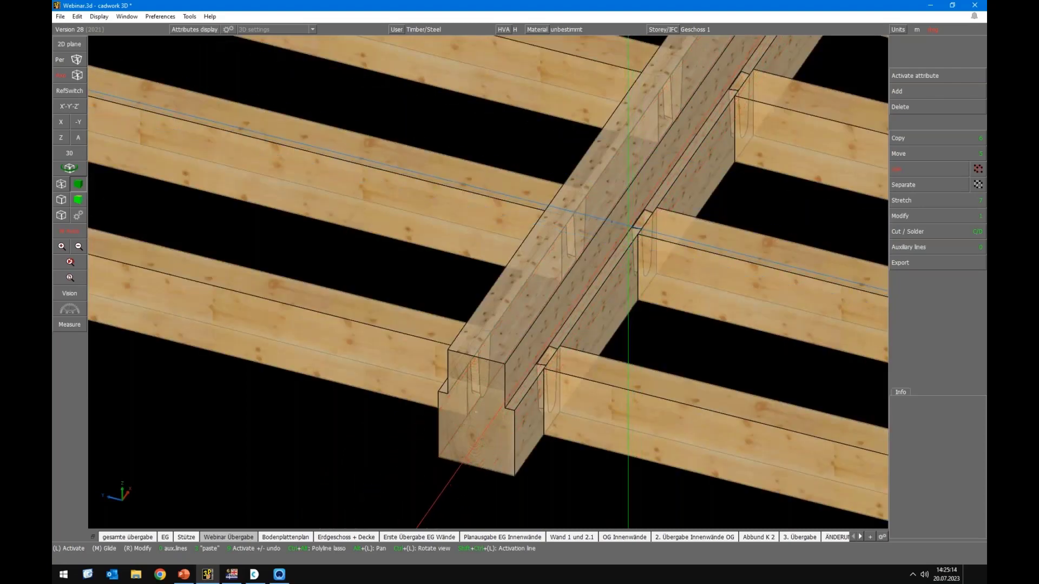
pyautogui.middleClick(479, 417)
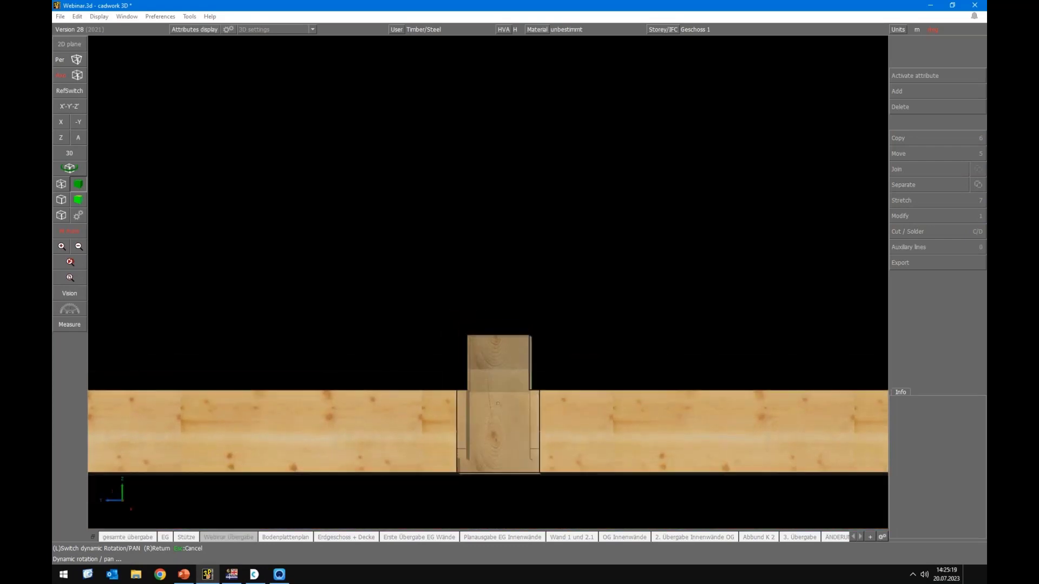
pyautogui.rightClick(493, 406)
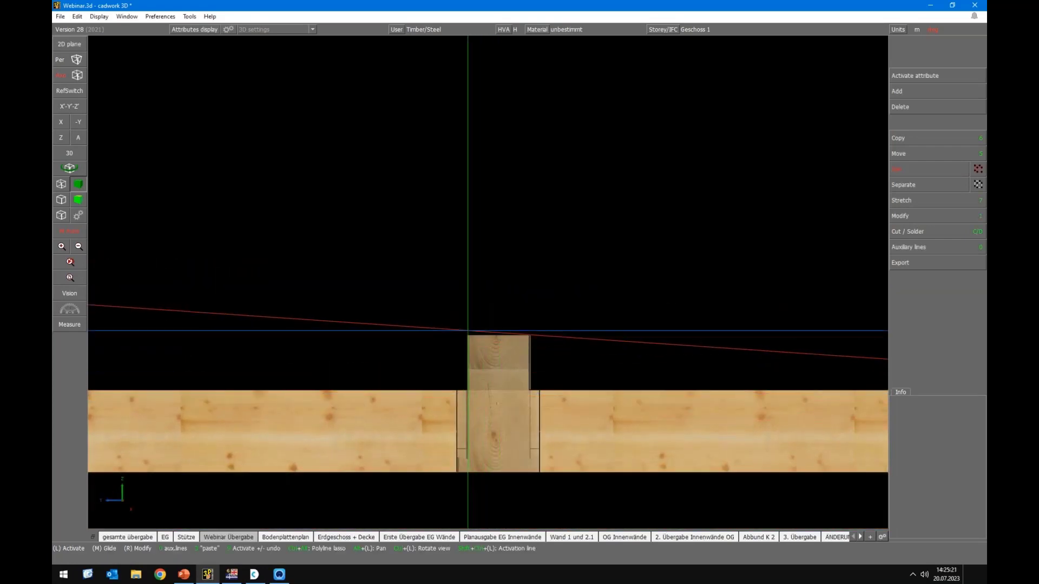
# Outline the stepped beam's middle rectangle with the selection lasso, examine the joist pockets in both cross beams, and clear the activated elements
pyautogui.moveTo(464, 320)
pyautogui.mouseDown()
pyautogui.moveTo(514, 468)
pyautogui.moveTo(531, 474)
pyautogui.mouseUp()
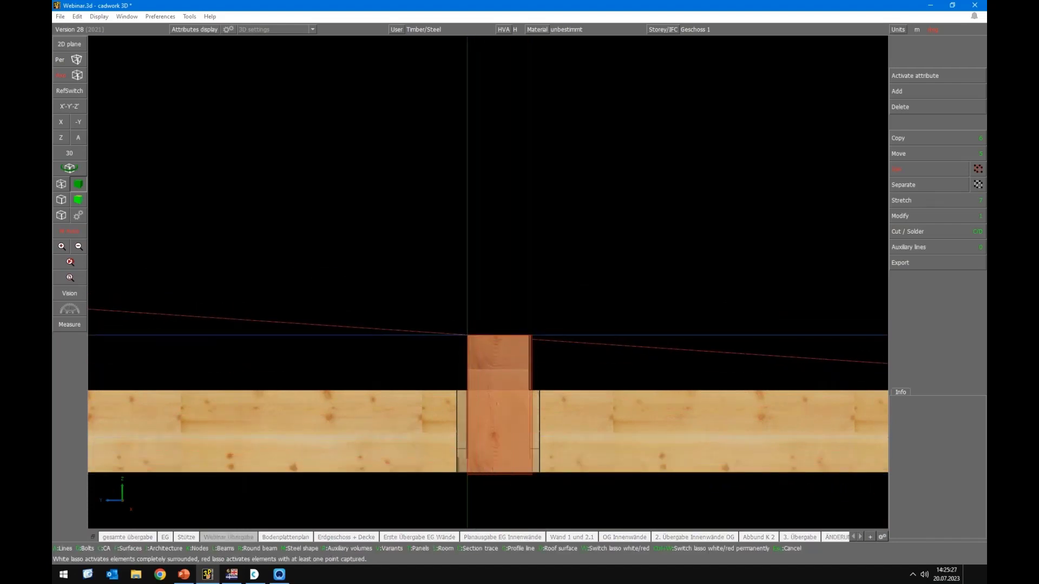
pyautogui.hotkey('alt', 'Tab')
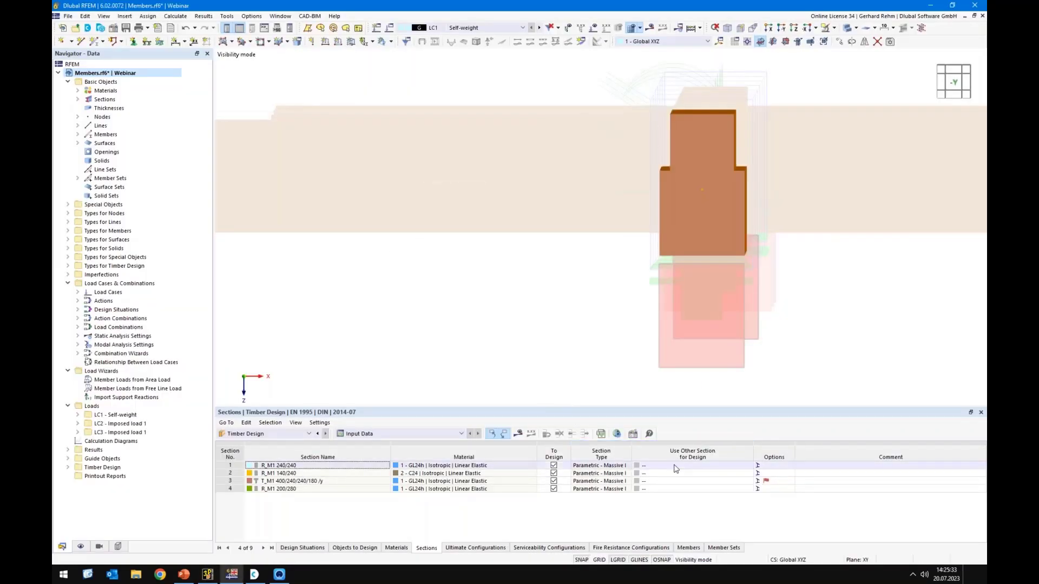
pyautogui.hotkey('alt', 'Tab')
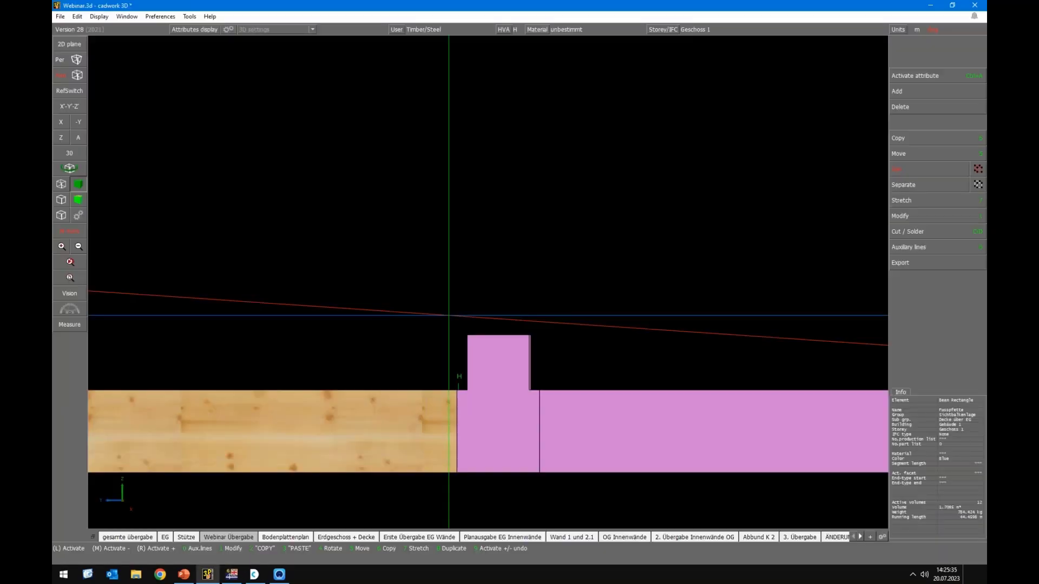
pyautogui.scroll(5, 283, 303)
pyautogui.moveTo(492, 278); pyautogui.dragTo(506, 329, button='middle')
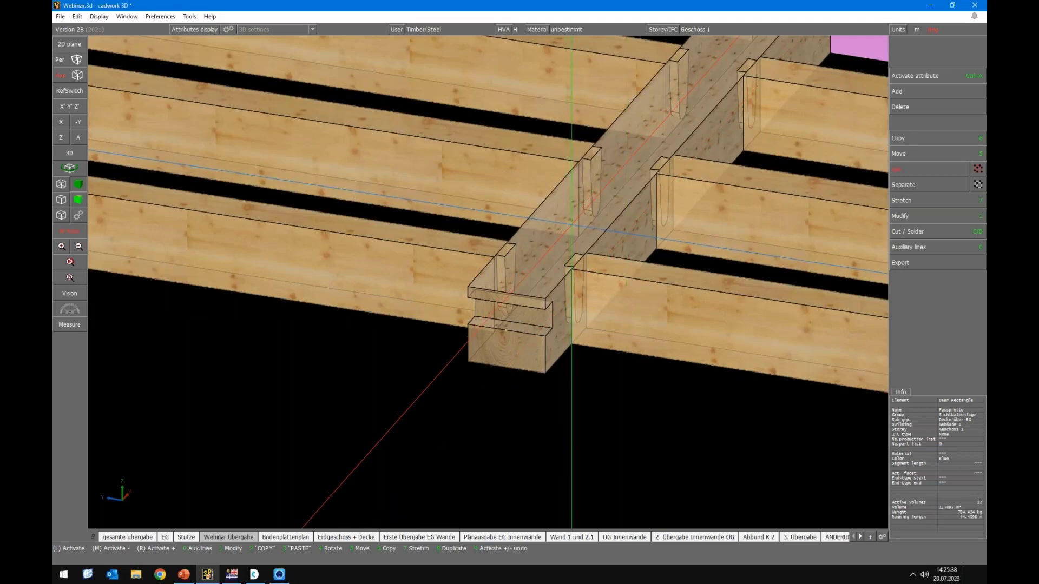
pyautogui.scroll(-10, 506, 329)
pyautogui.scroll(10, 506, 319)
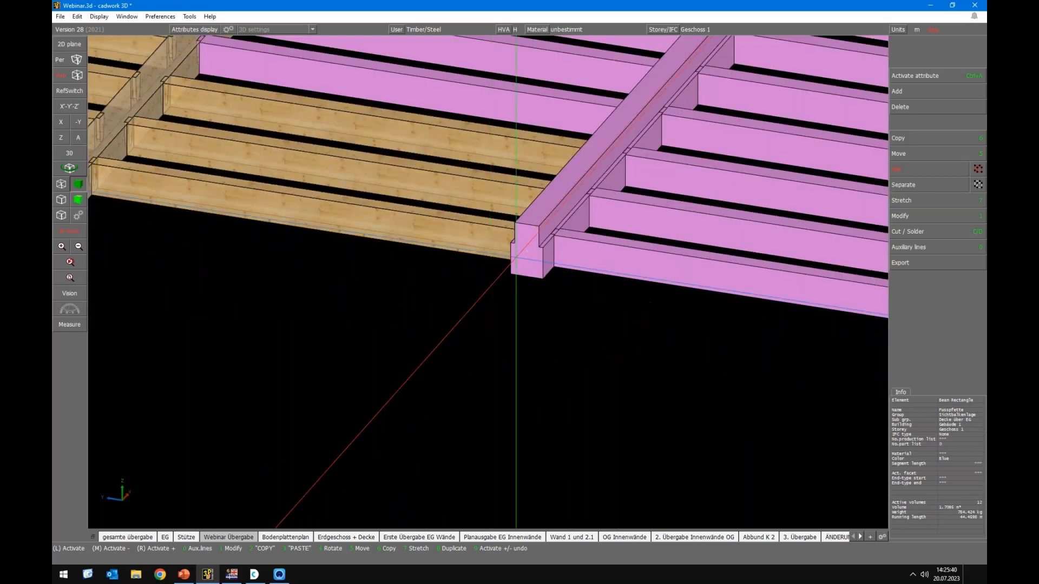
pyautogui.click(407, 355)
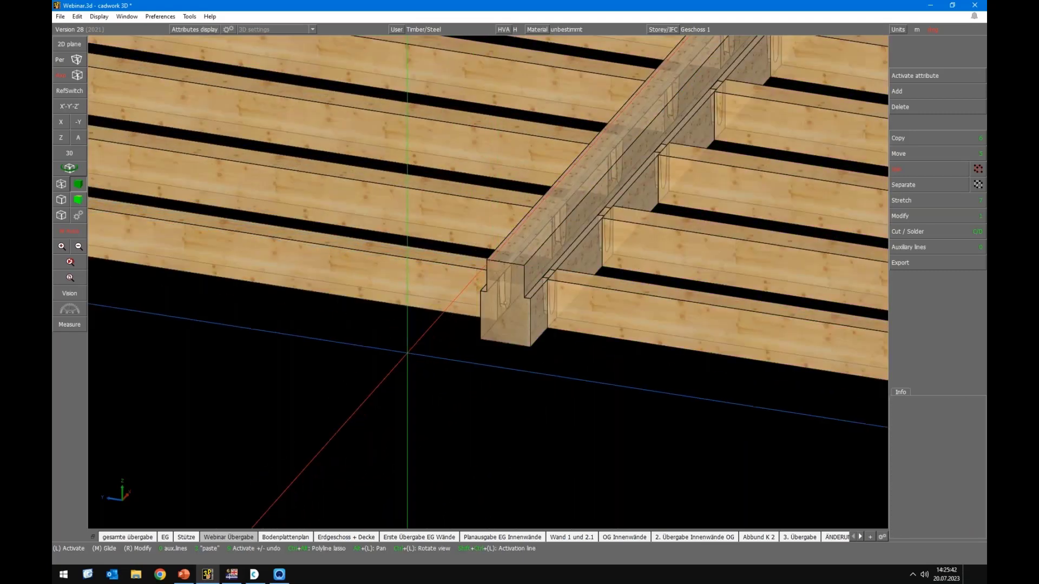
pyautogui.press('m')
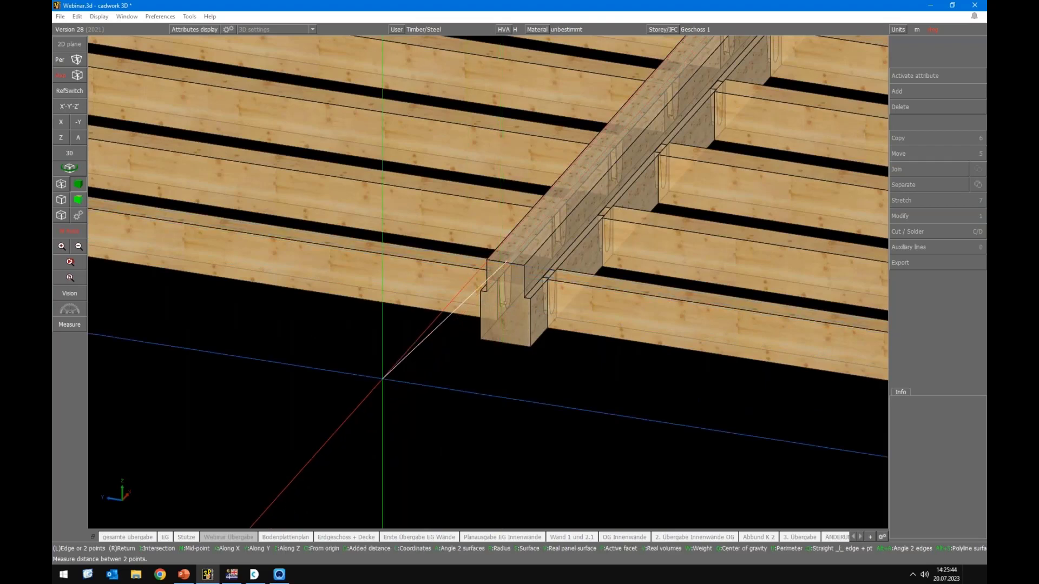
pyautogui.rightClick(482, 270)
pyautogui.click(490, 272)
# Switch back to RFEM and set the sections used for design to R_M1 190/240 for section 1 and R_M1 180/400 for the T-section
pyautogui.hotkey('alt', 'Tab')
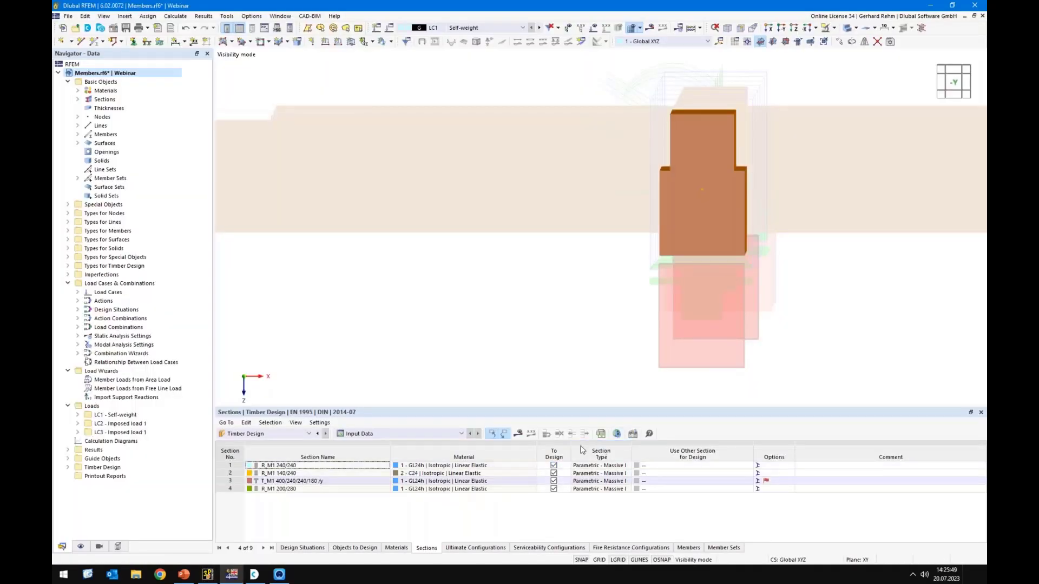
pyautogui.click(653, 467)
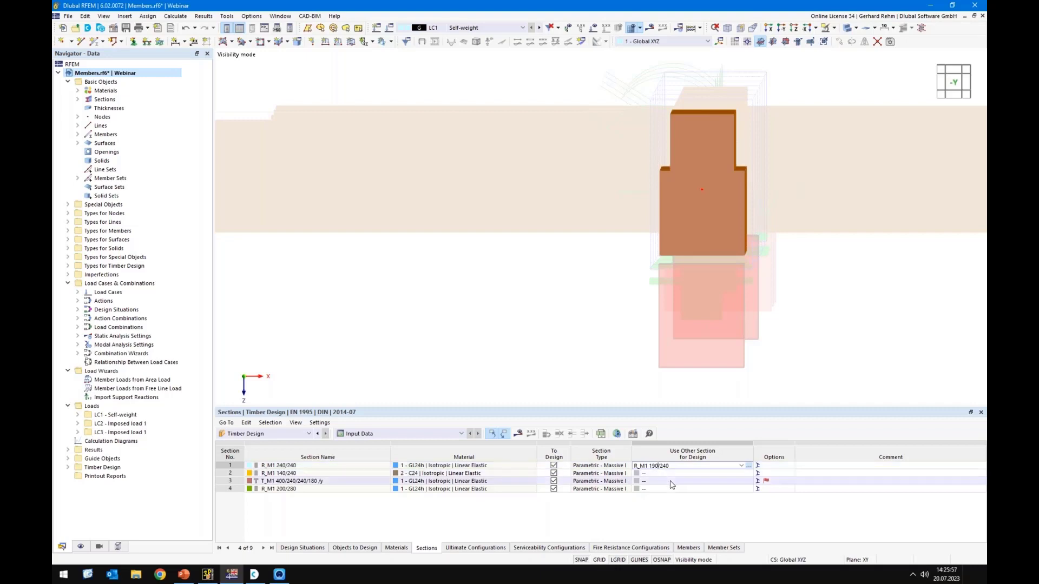
pyautogui.click(671, 482)
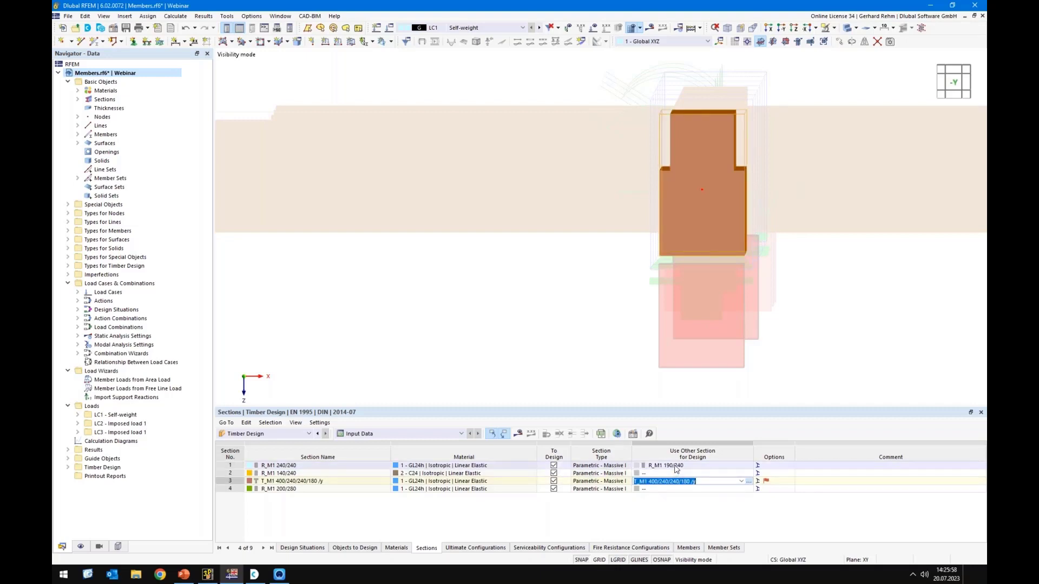
pyautogui.write('R_M1 190/240')
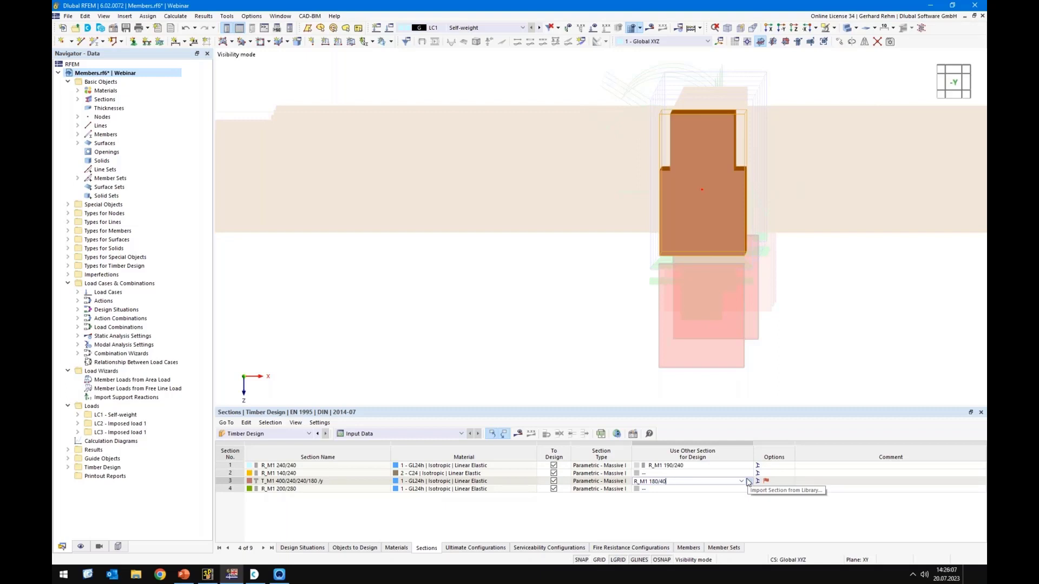
pyautogui.click(756, 484)
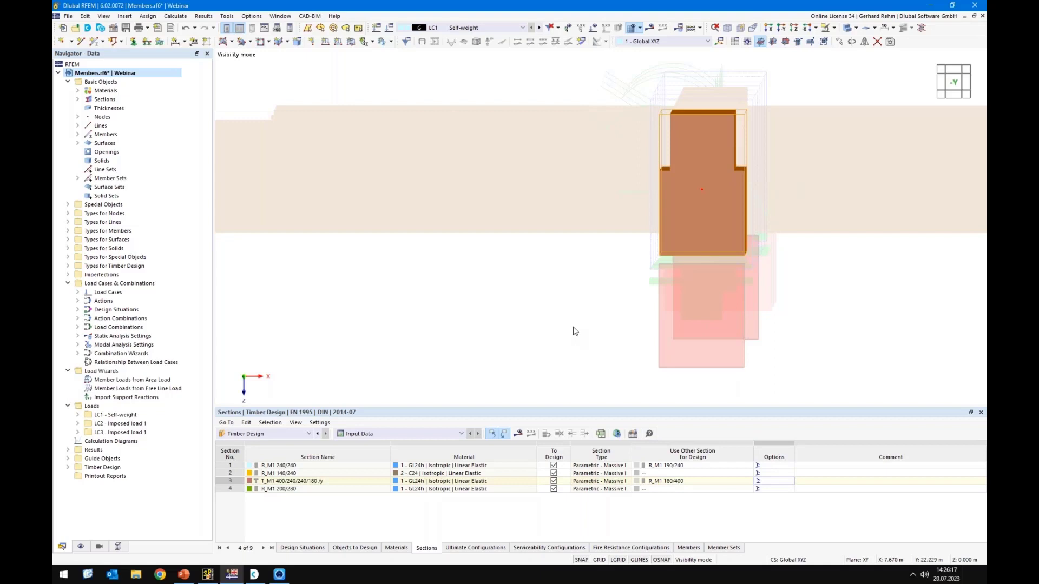
# Calculate the Timber Design with the substituted sections and show its results
pyautogui.rightClick(564, 277)
pyautogui.click(518, 364)
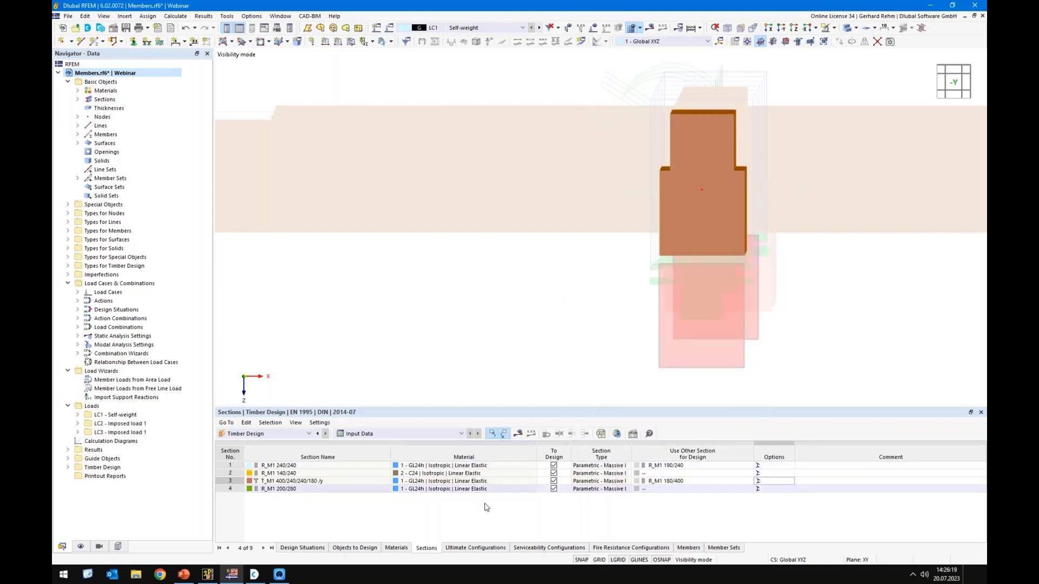
pyautogui.click(518, 434)
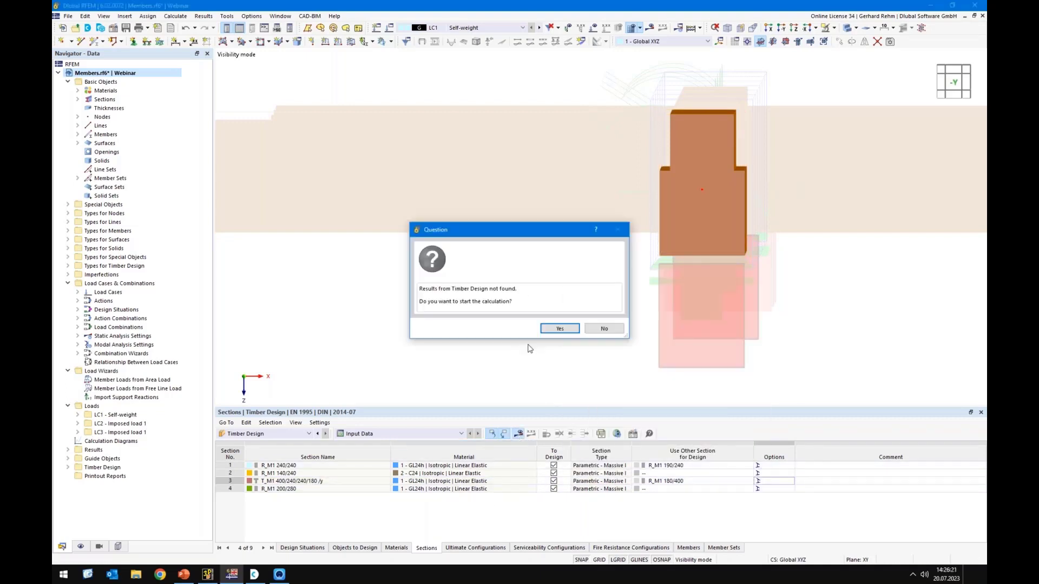
pyautogui.click(559, 328)
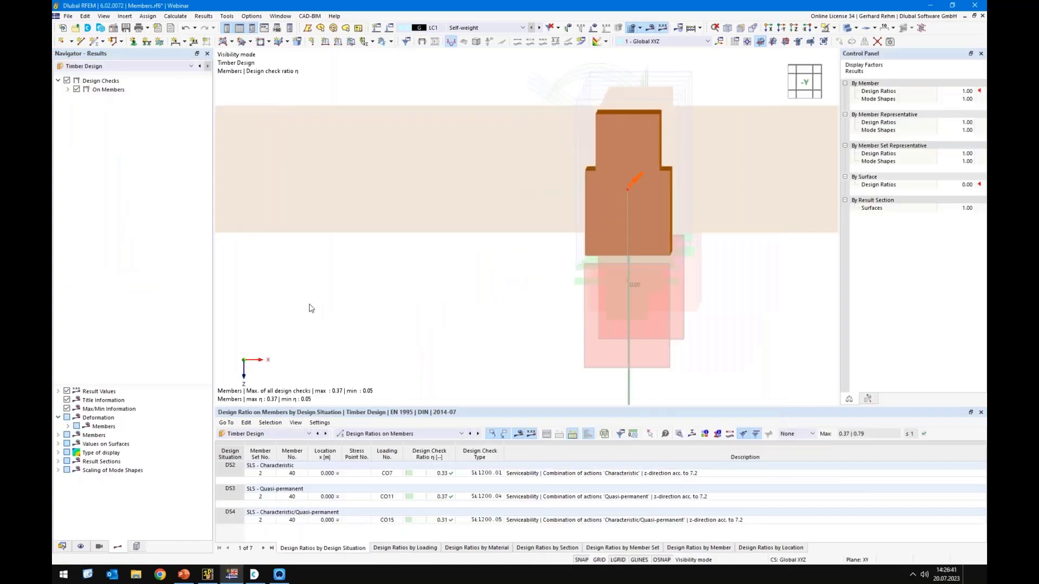
# Cancel visibility mode and show the design ratios of the whole floor on the wireframe model
pyautogui.scroll(-3, 435, 209)
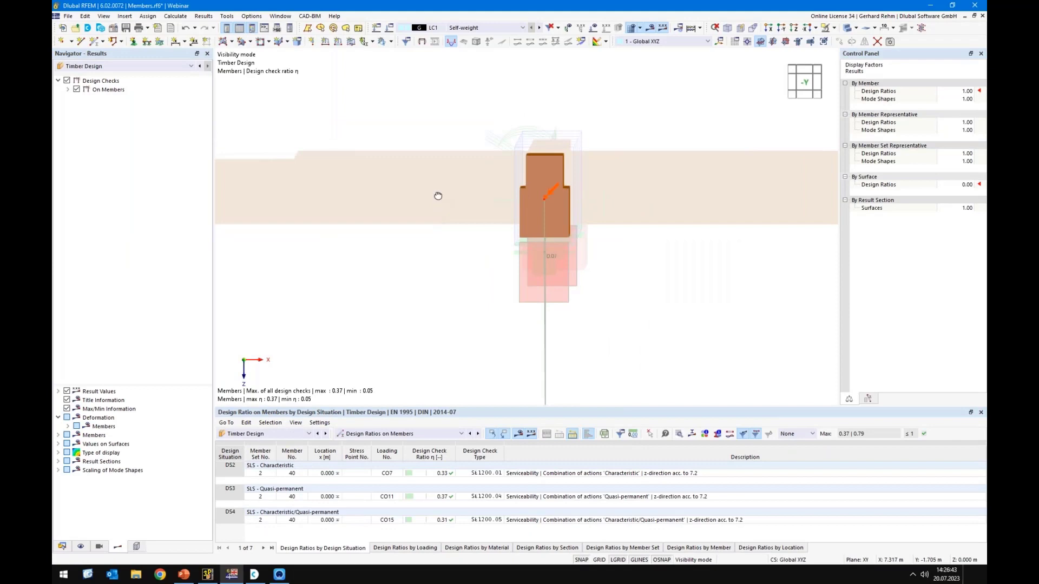
pyautogui.moveTo(438, 196); pyautogui.dragTo(376, 259, button='middle')
pyautogui.rightClick(376, 259)
pyautogui.click(836, 29)
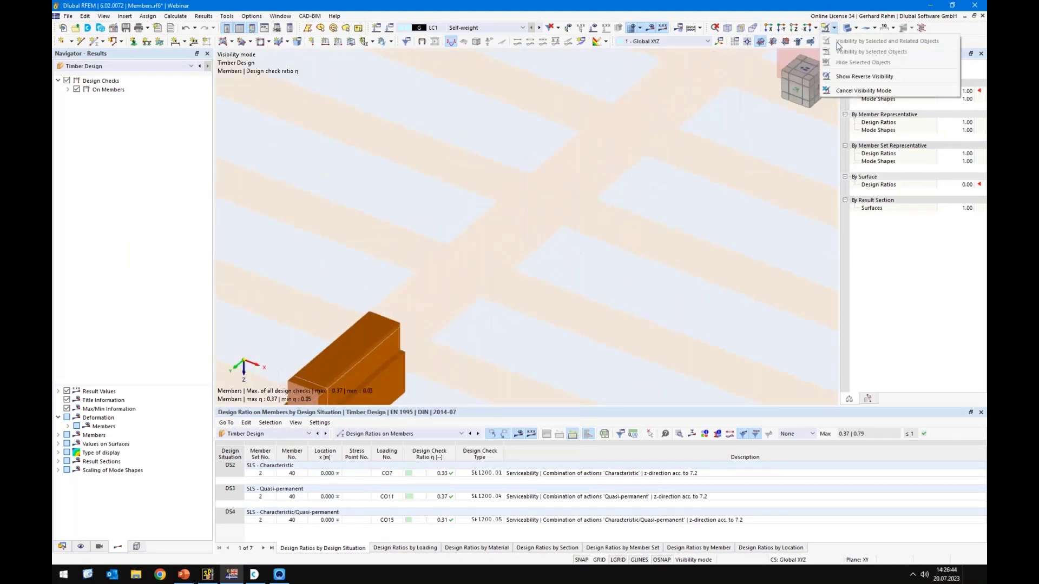
pyautogui.click(866, 76)
pyautogui.click(848, 30)
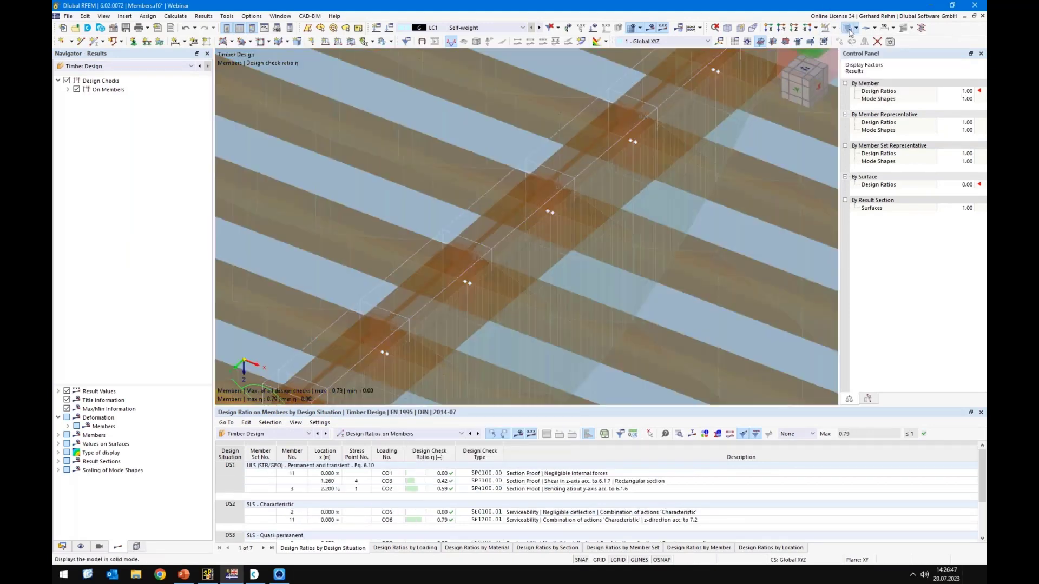
pyautogui.scroll(-3, 606, 187)
pyautogui.scroll(-6, 605, 188)
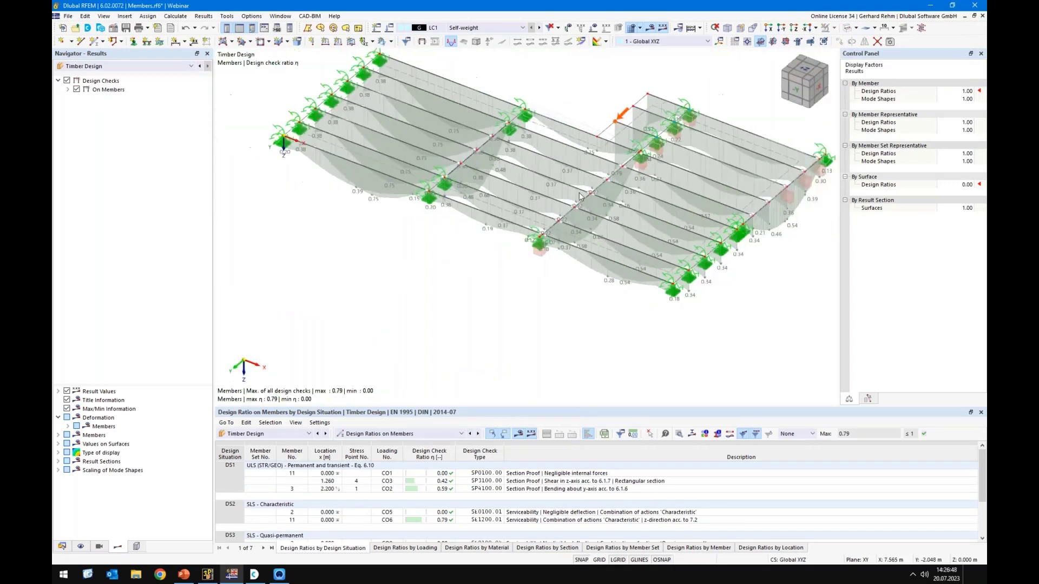
pyautogui.moveTo(600, 188); pyautogui.dragTo(555, 206, button='middle')
pyautogui.moveTo(486, 207); pyautogui.dragTo(757, 301, button='middle')
# Select the whole floor and assign the ultimate configuration 1 - Standard to member sets 1-4
pyautogui.moveTo(758, 310); pyautogui.dragTo(474, 174)
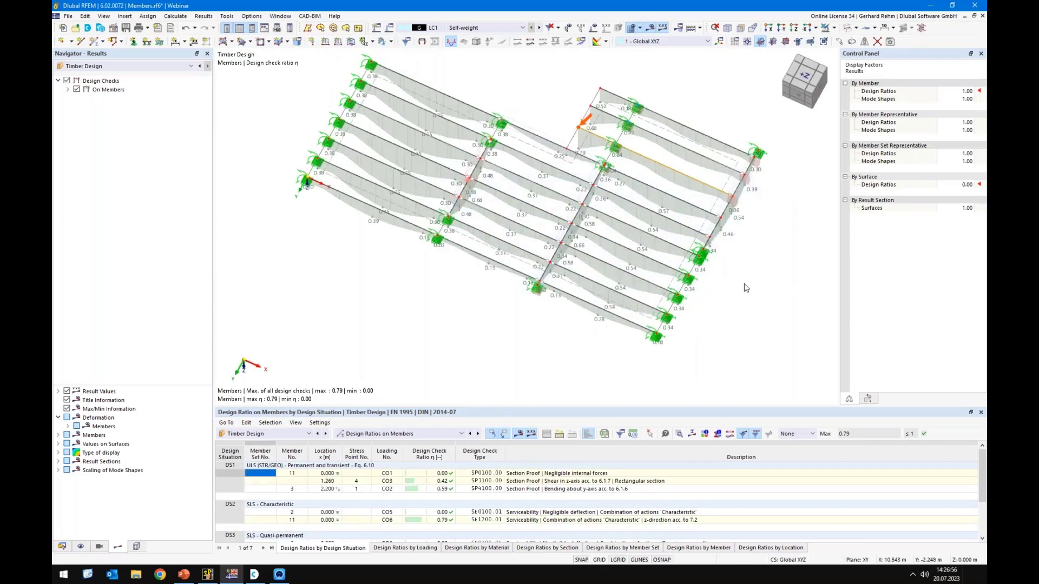
pyautogui.press('Escape')
pyautogui.scroll(-2, 779, 362)
pyautogui.moveTo(794, 376); pyautogui.dragTo(467, 201)
pyautogui.scroll(5, 574, 238)
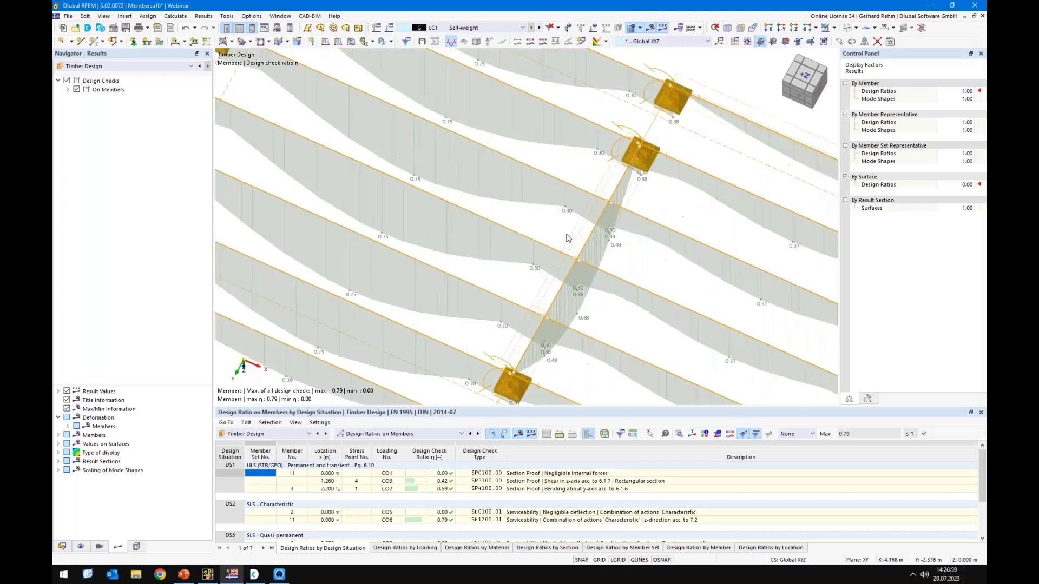
pyautogui.doubleClick(479, 238)
pyautogui.click(407, 134)
pyautogui.click(335, 171)
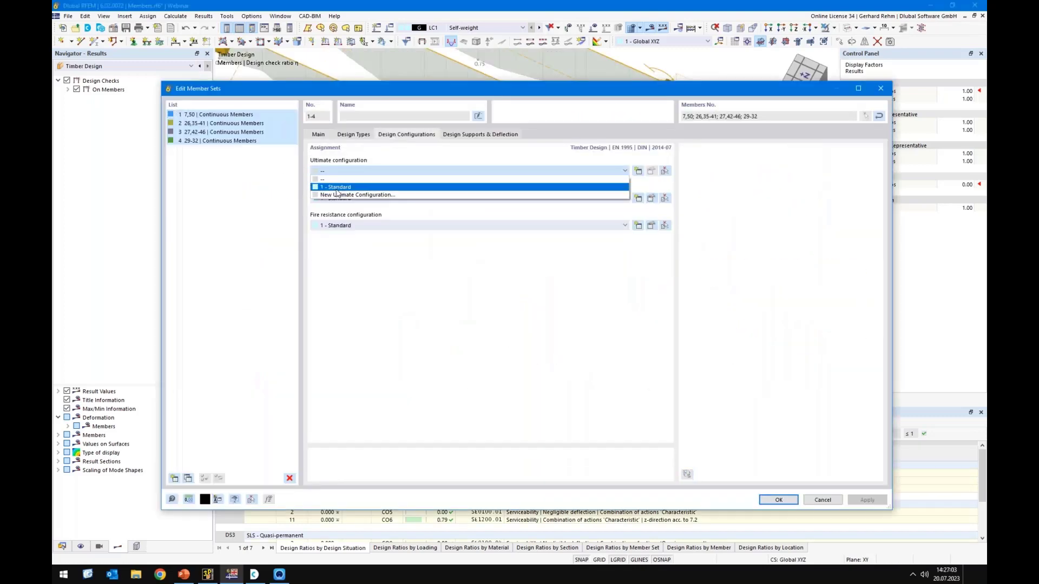
pyautogui.click(337, 187)
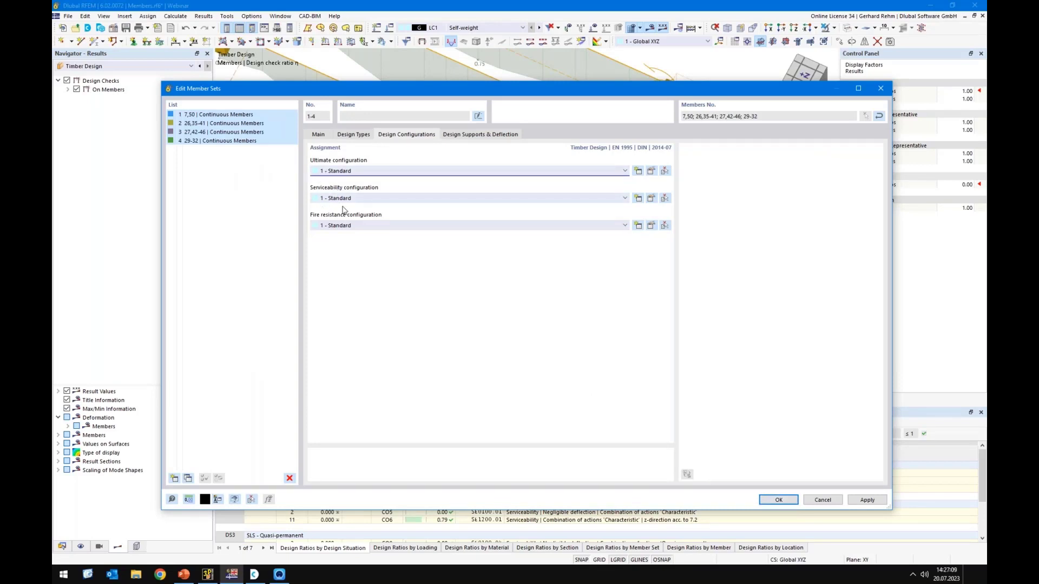
pyautogui.click(779, 498)
pyautogui.click(570, 334)
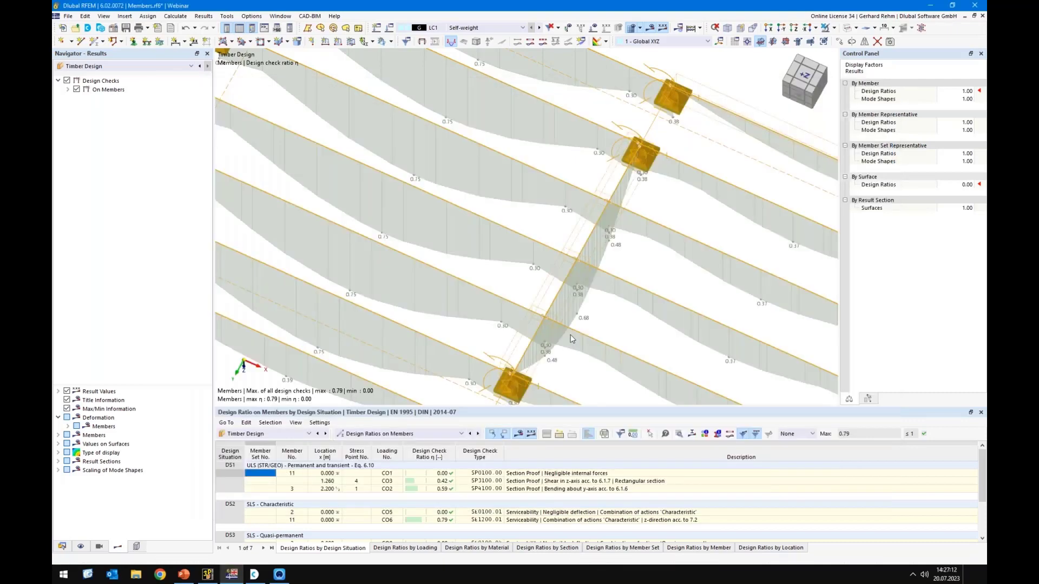
# Recalculate the Timber Design including the member sets' ultimate configuration and examine the design ratios across the floor
pyautogui.click(519, 433)
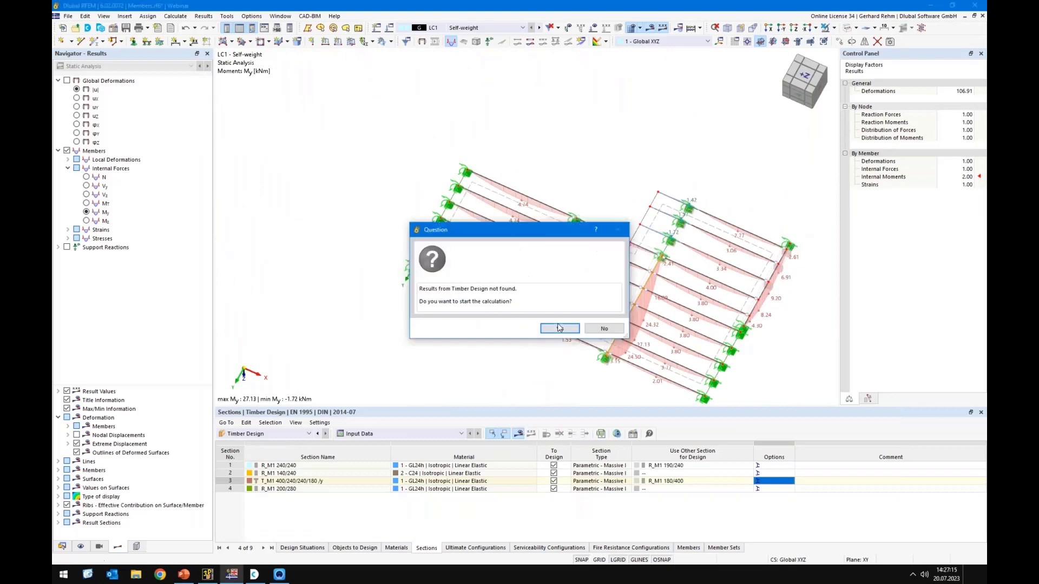
pyautogui.click(557, 327)
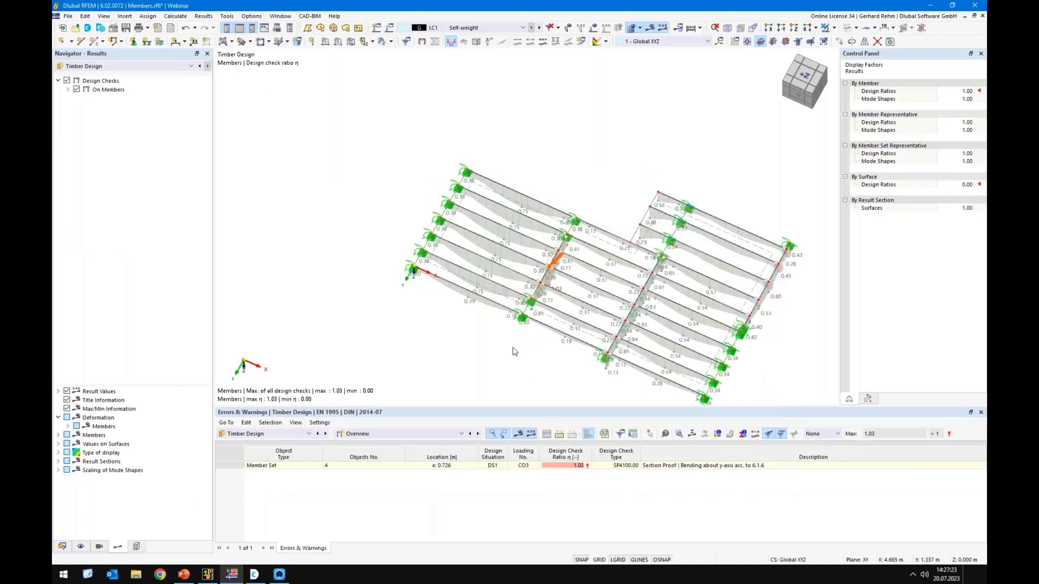
pyautogui.moveTo(513, 345); pyautogui.dragTo(468, 243, button='middle')
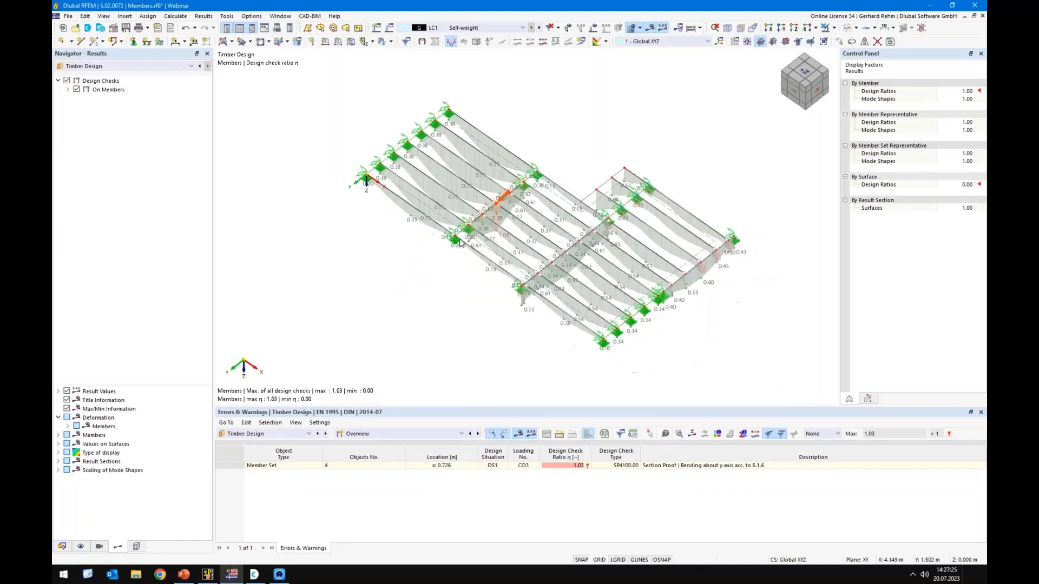
pyautogui.scroll(2, 468, 236)
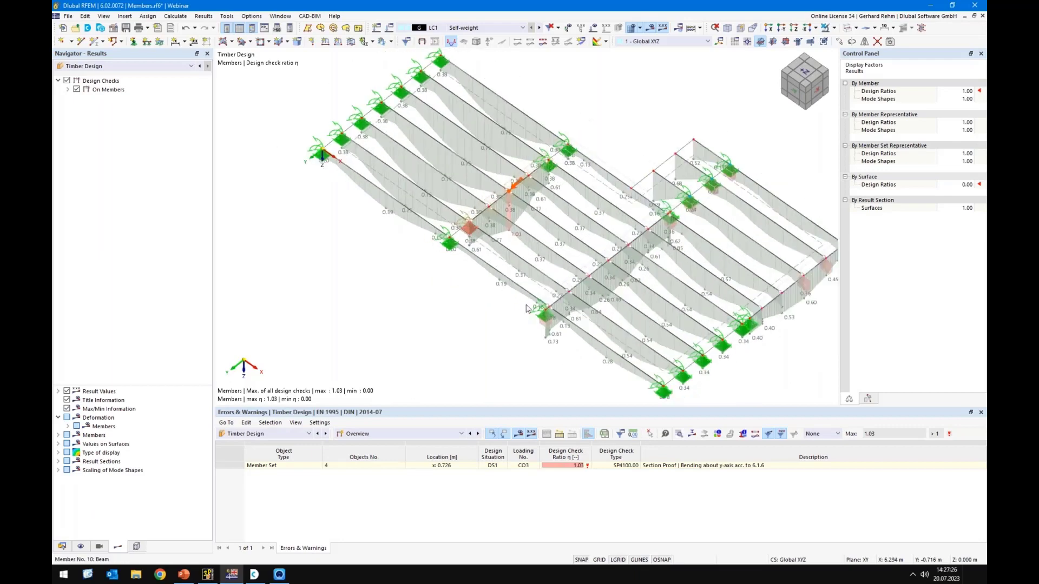
# Show only the members with section 2 - R_M1 140/240 | 2 - C24 and examine their design ratios
pyautogui.moveTo(463, 330); pyautogui.dragTo(471, 352, button='middle')
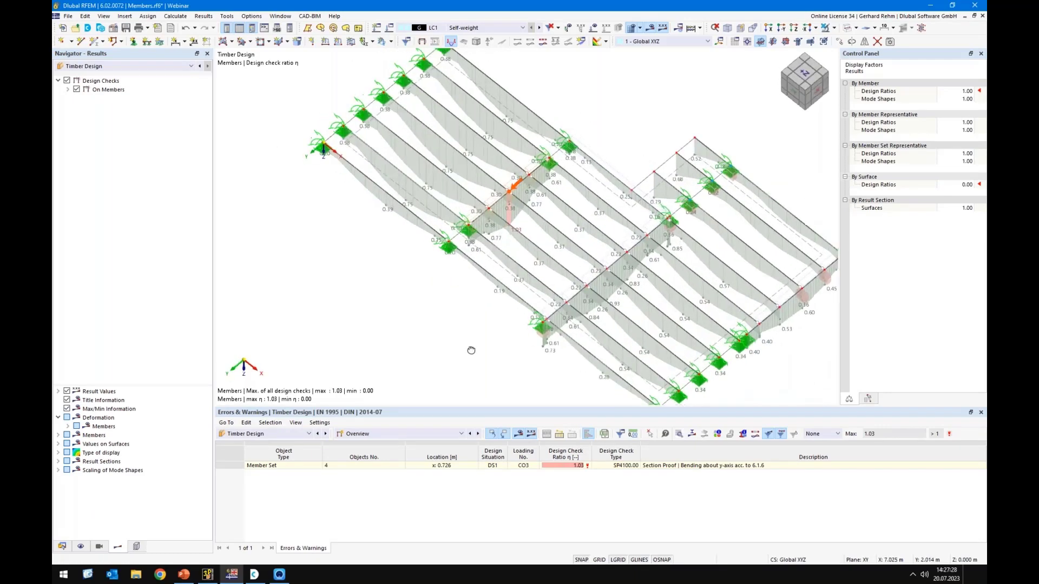
pyautogui.rightClick(472, 350)
pyautogui.press('Escape')
pyautogui.moveTo(454, 280); pyautogui.dragTo(399, 281, button='middle')
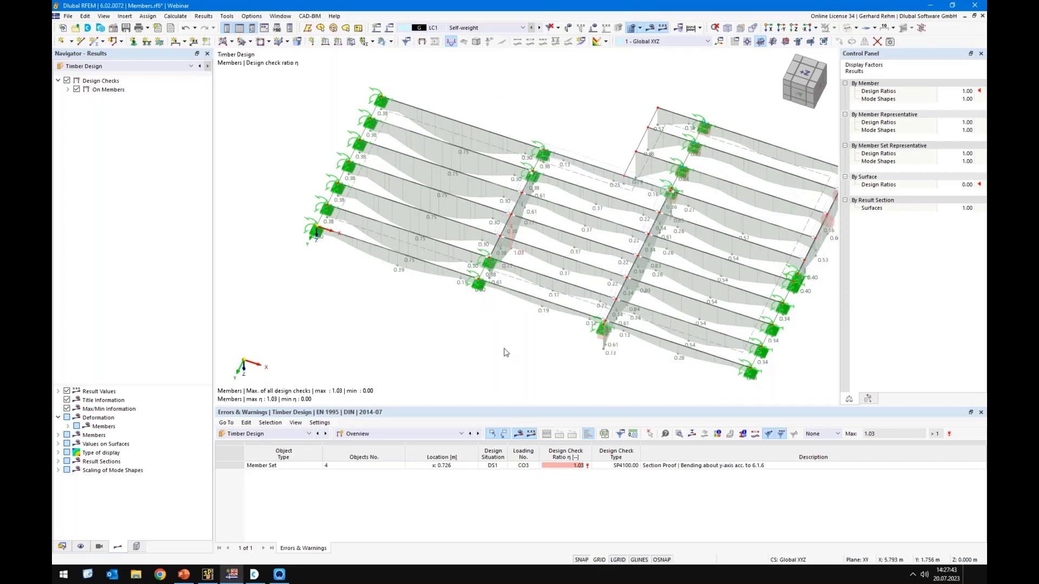
pyautogui.scroll(-1, 506, 352)
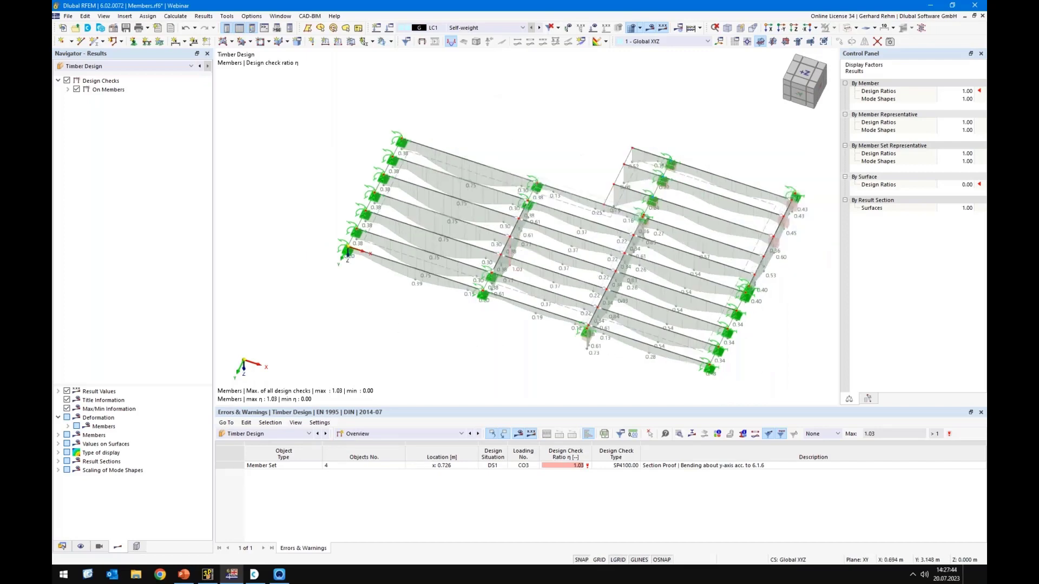
pyautogui.click(99, 547)
pyautogui.click(68, 396)
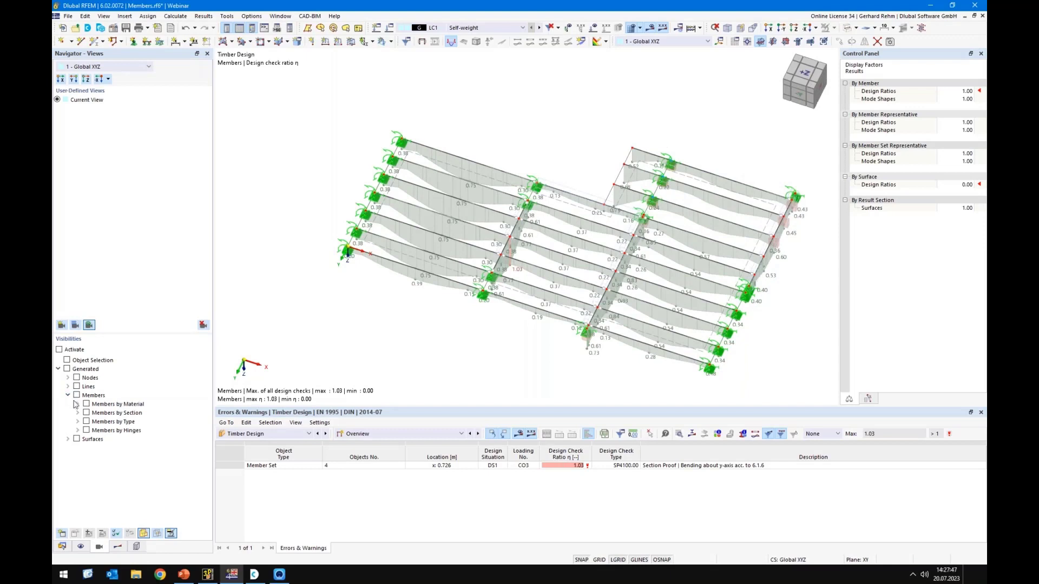
pyautogui.click(77, 413)
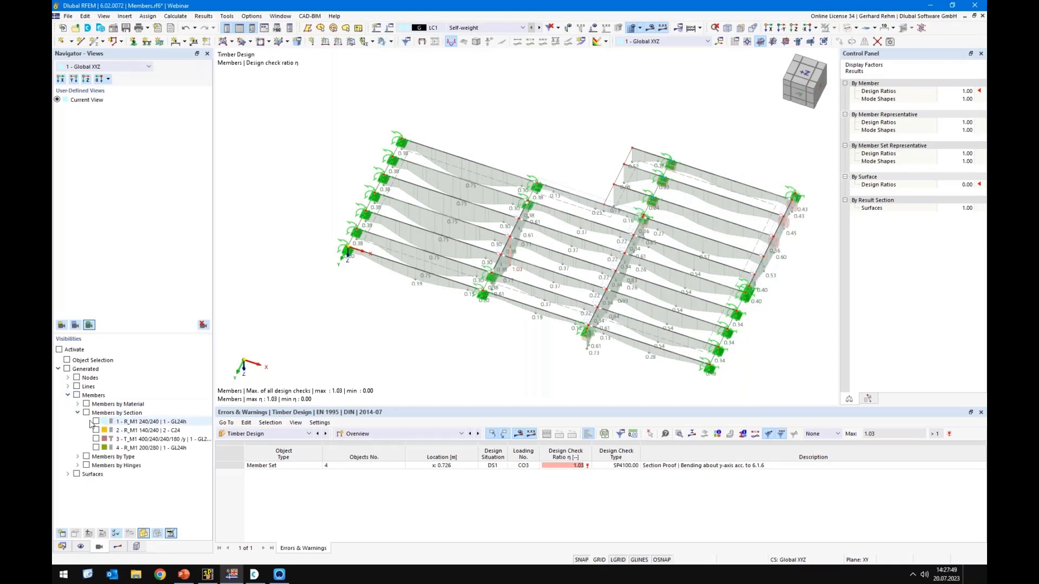
pyautogui.click(97, 431)
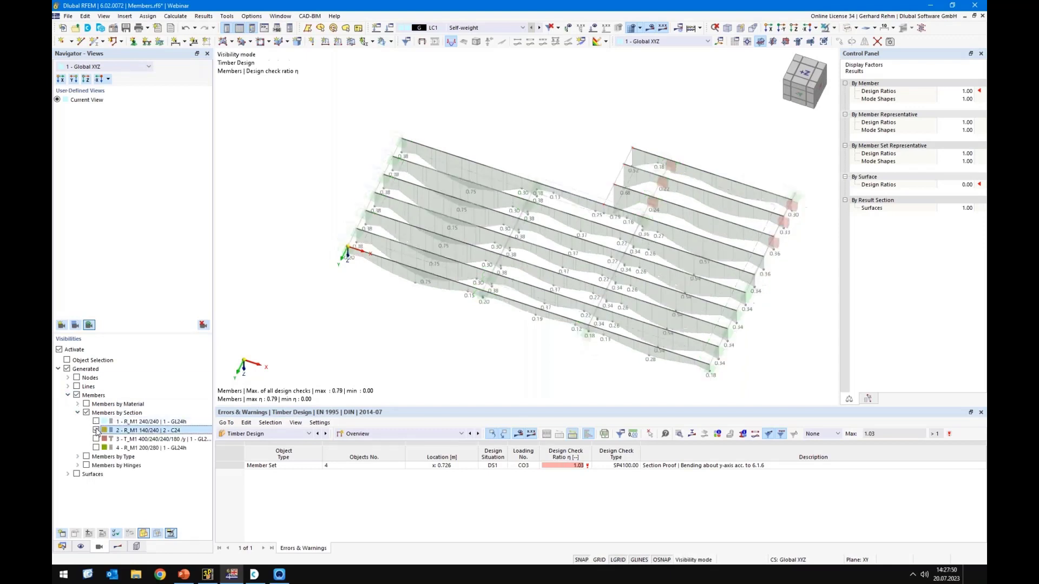
pyautogui.moveTo(471, 301)
pyautogui.mouseDown(button='middle')
pyautogui.moveTo(466, 316)
pyautogui.moveTo(452, 297)
pyautogui.mouseUp(button='middle')
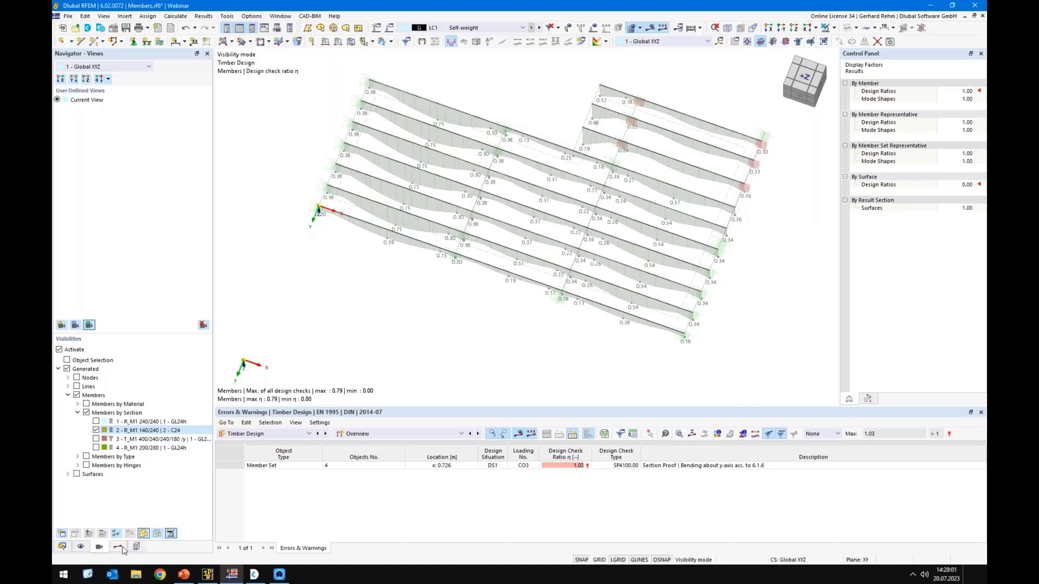
# Set the member ratio envelope to the maximum of selected design checks and show only the ultimate limit state ratios
pyautogui.click(117, 546)
pyautogui.click(68, 90)
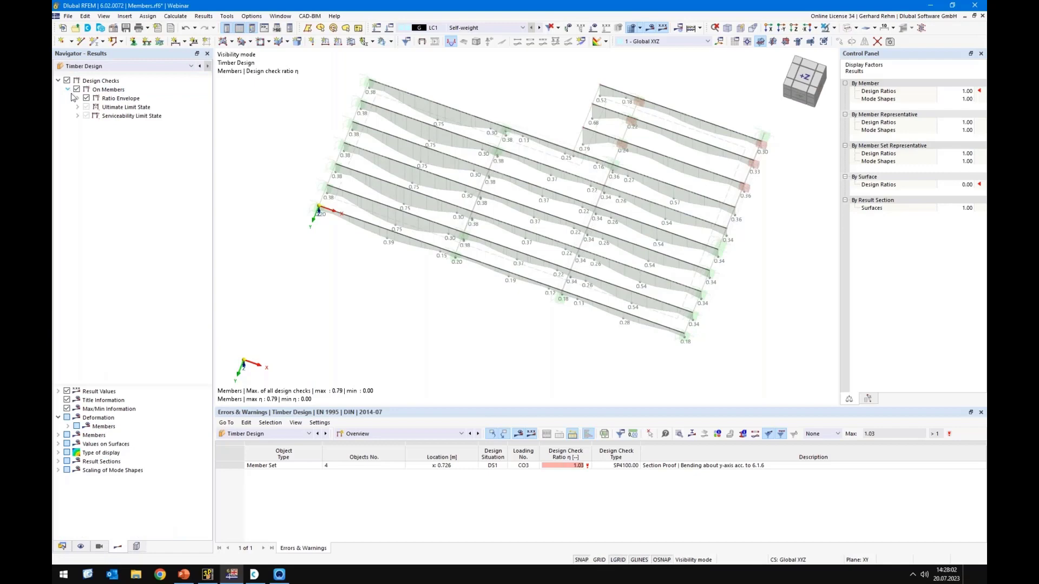
pyautogui.click(77, 98)
pyautogui.click(96, 115)
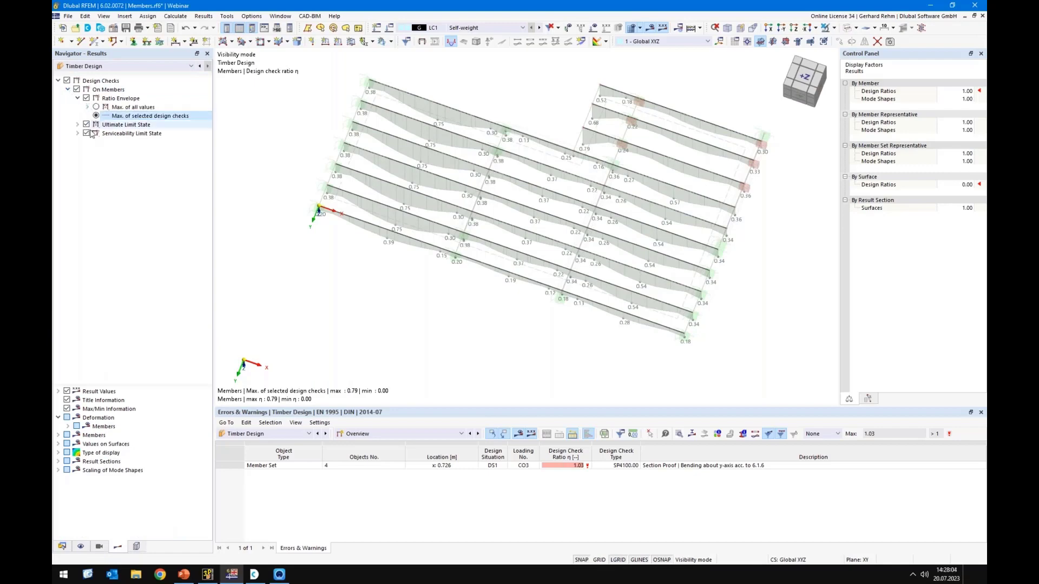
pyautogui.click(87, 133)
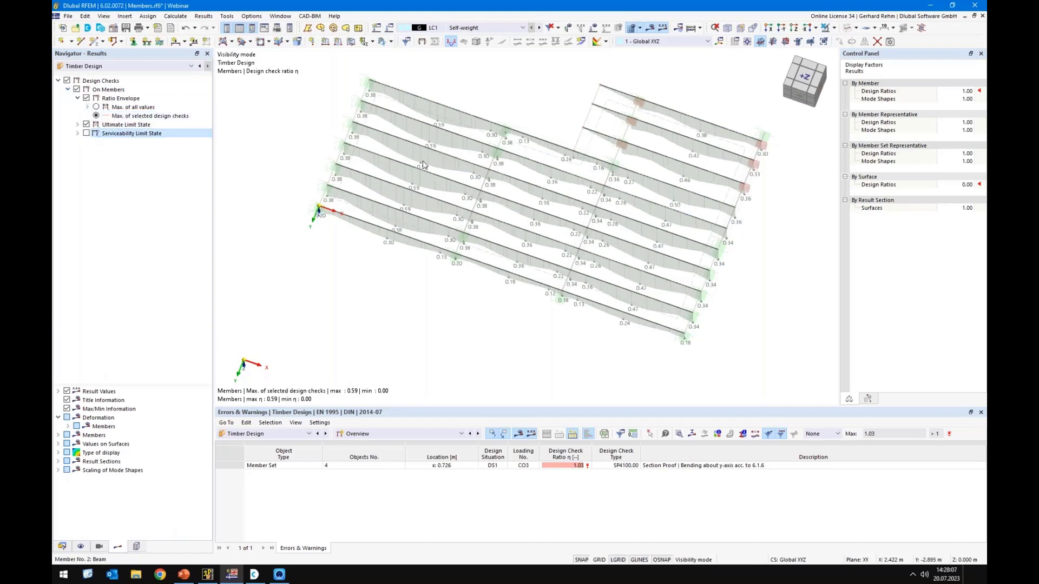
# Examine the serviceability limit state ratios of the C24 beams on their own, and include the ultimate limit state again
pyautogui.click(86, 133)
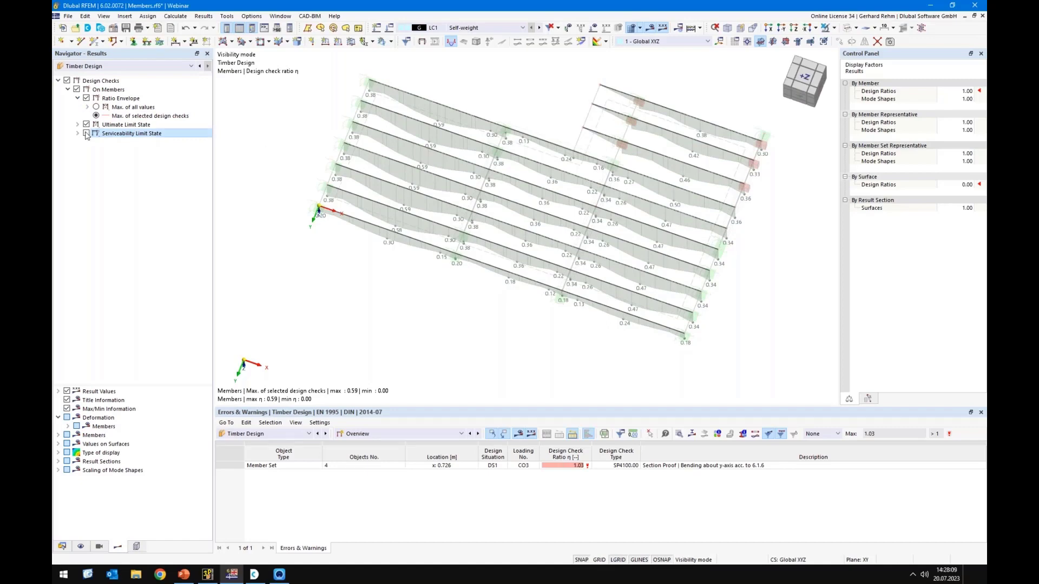
pyautogui.click(86, 125)
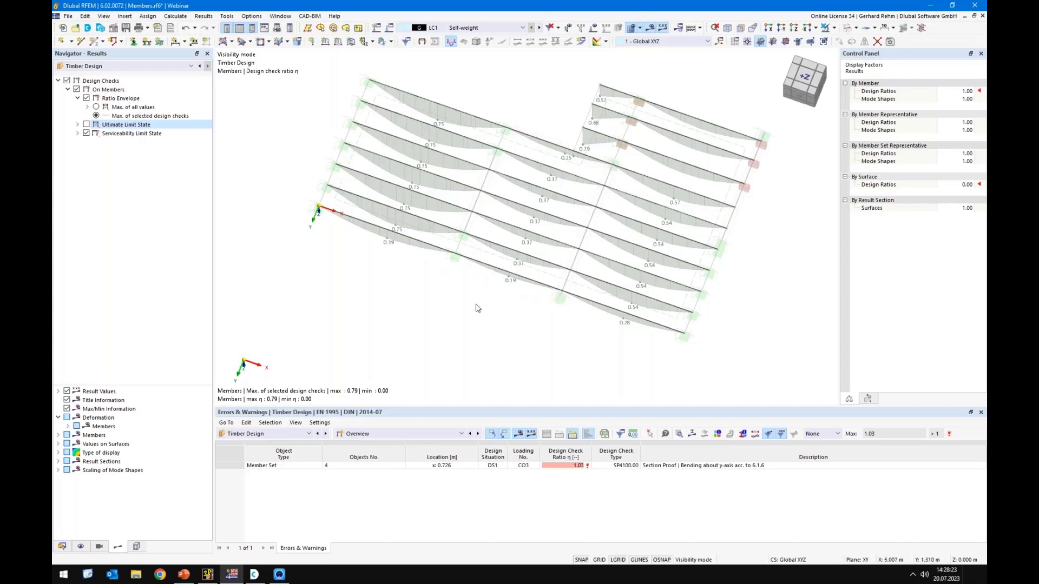
pyautogui.scroll(3, 621, 120)
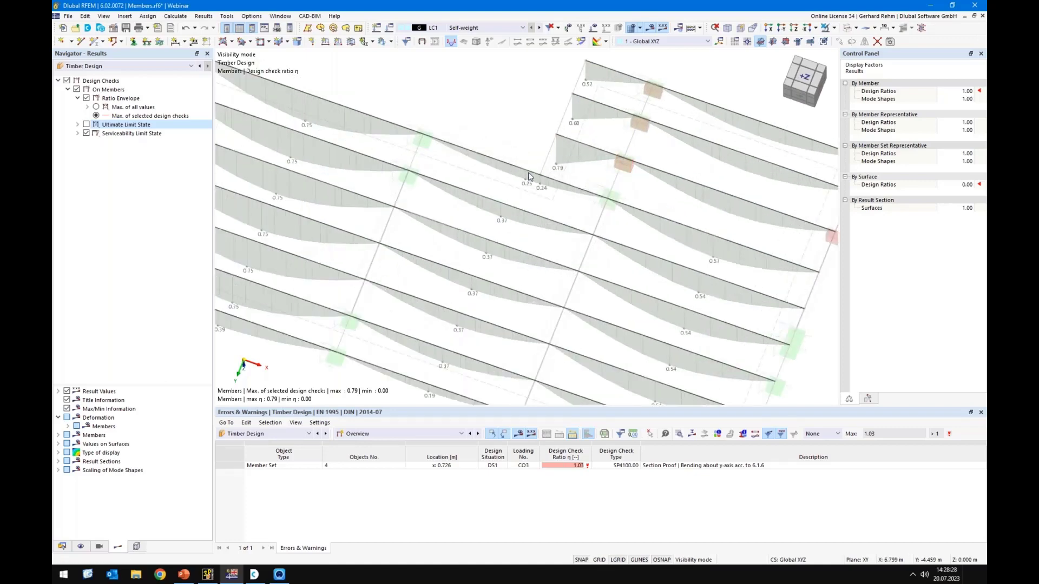
pyautogui.scroll(-1, 528, 176)
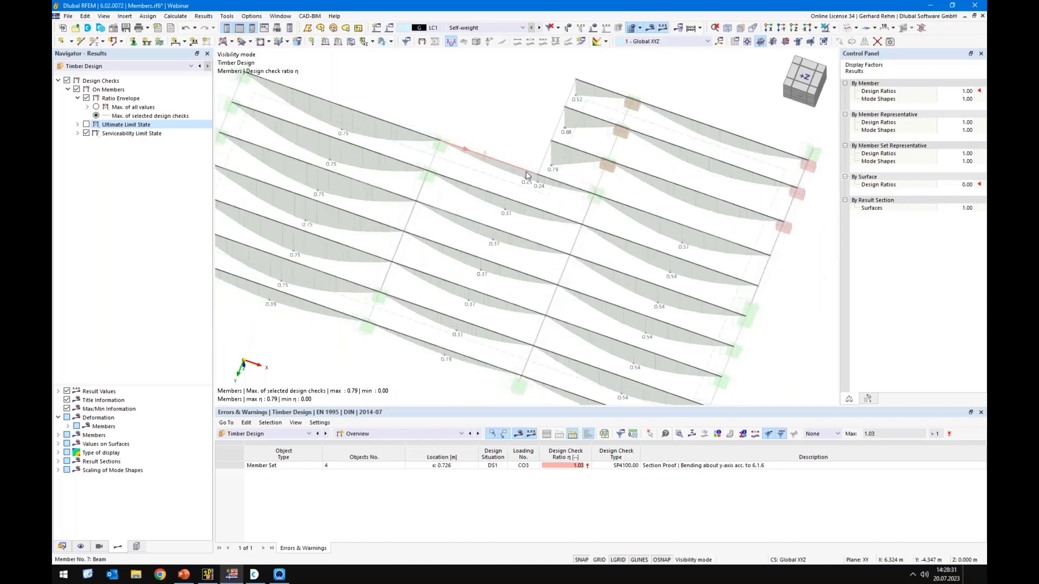
pyautogui.scroll(-1, 518, 175)
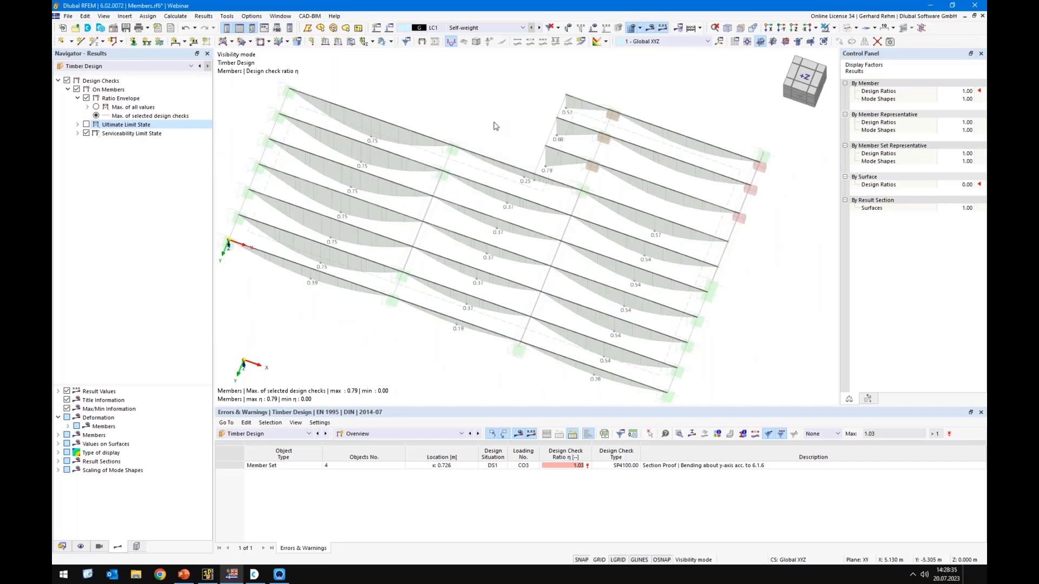
pyautogui.click(86, 125)
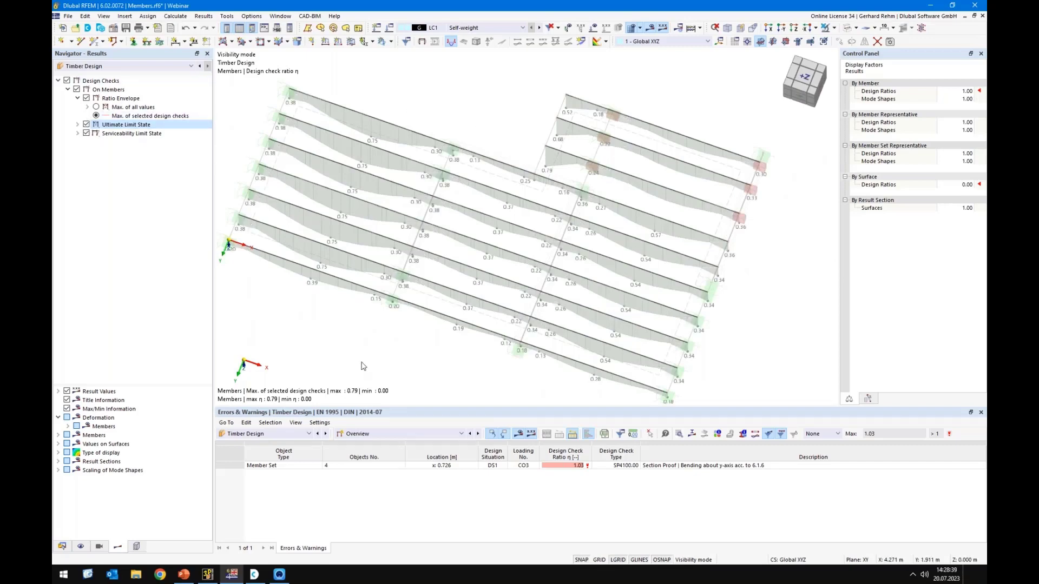
# Show only the beam with section 3 - T_M1 400/240/240/180 and examine its design ratios viewed along the X axis
pyautogui.click(99, 547)
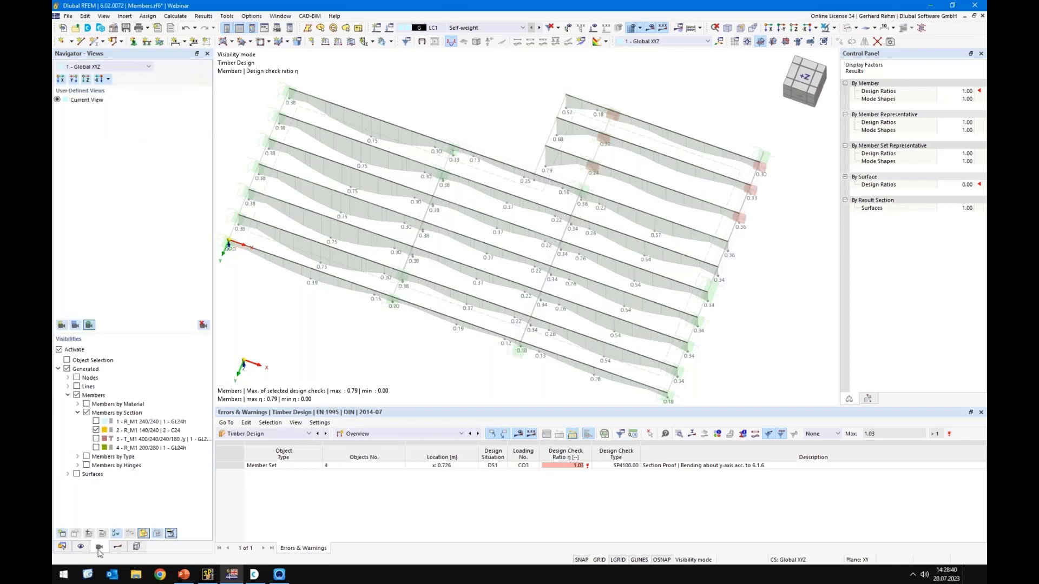
pyautogui.click(96, 431)
pyautogui.click(96, 439)
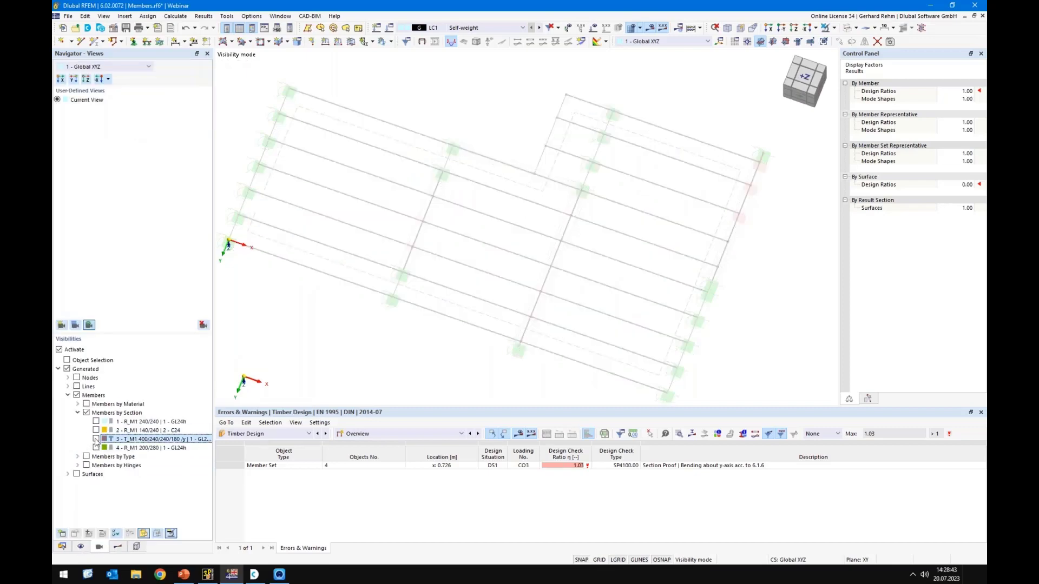
pyautogui.click(96, 439)
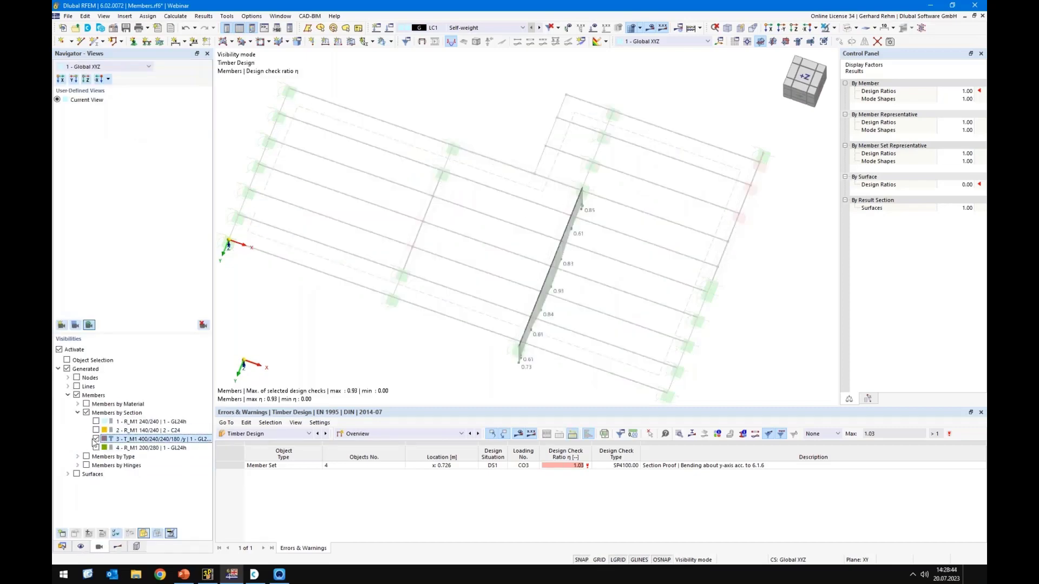
pyautogui.click(780, 29)
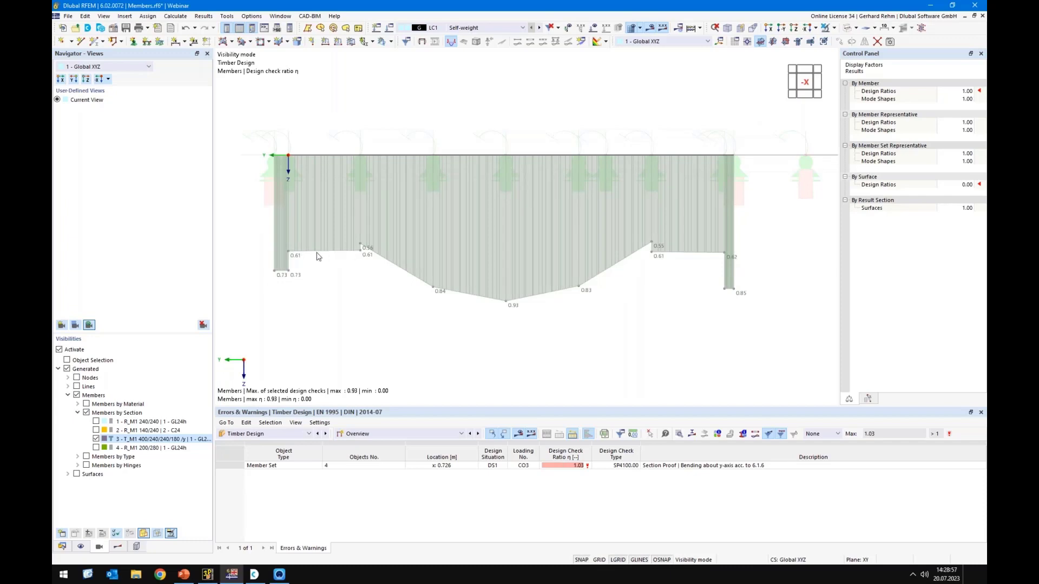
pyautogui.moveTo(269, 105); pyautogui.dragTo(654, 231)
# Exclude the serviceability checks and display only the section proof SP4100.00, bending about the y-axis, on the beam
pyautogui.click(118, 547)
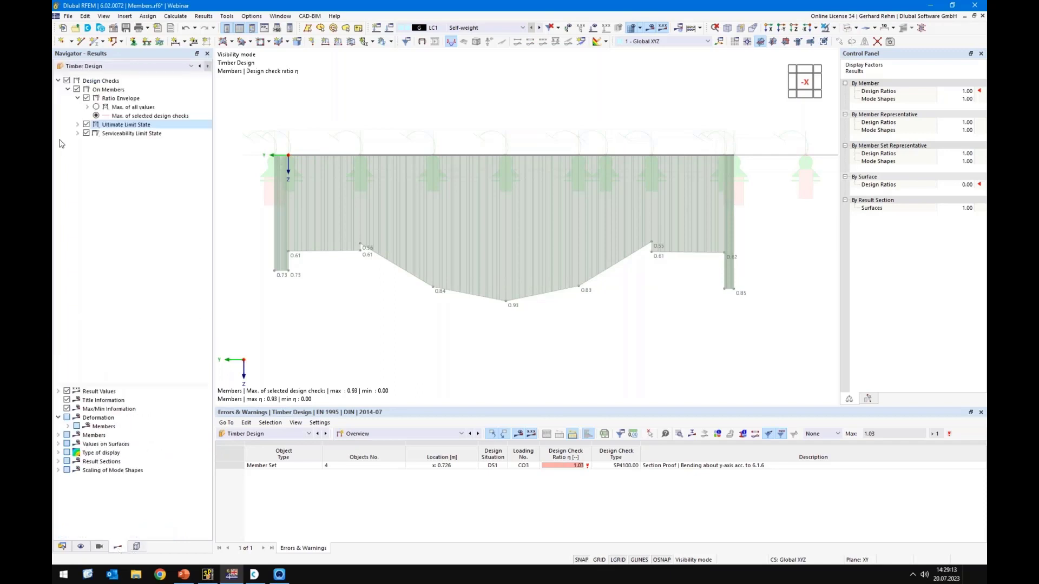
pyautogui.click(78, 125)
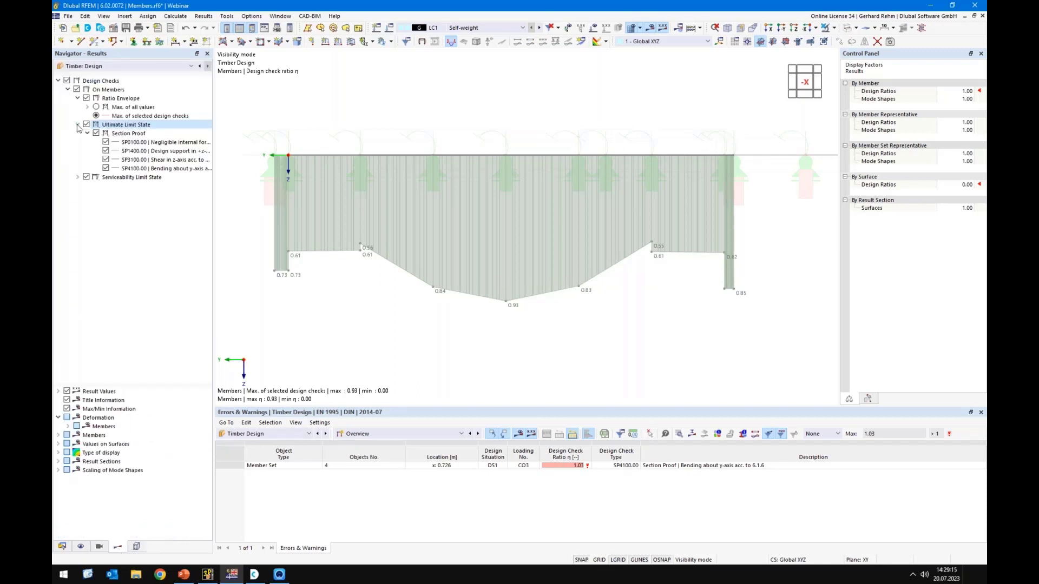
pyautogui.click(86, 177)
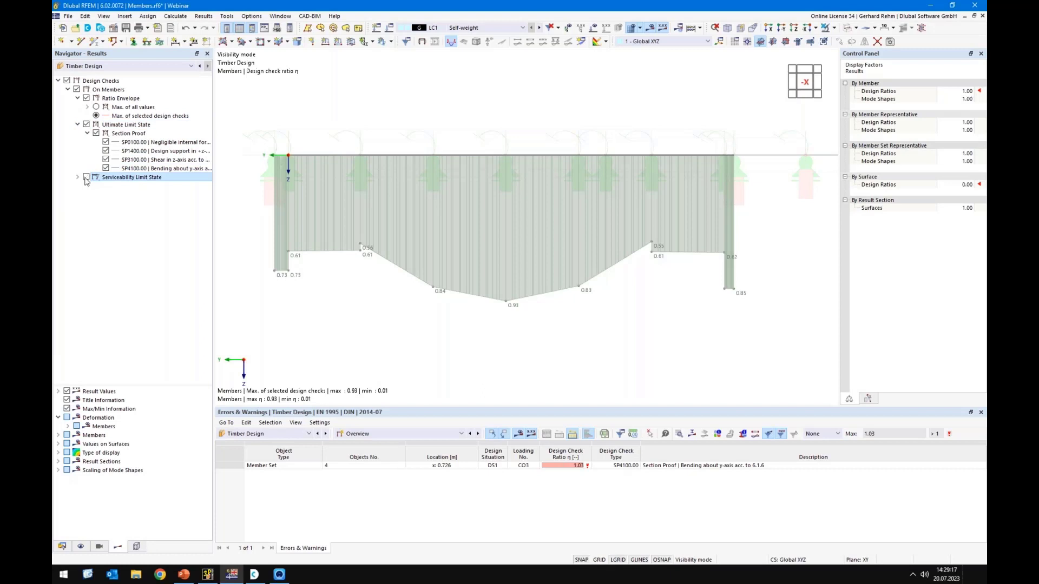
pyautogui.rightClick(128, 133)
pyautogui.click(142, 178)
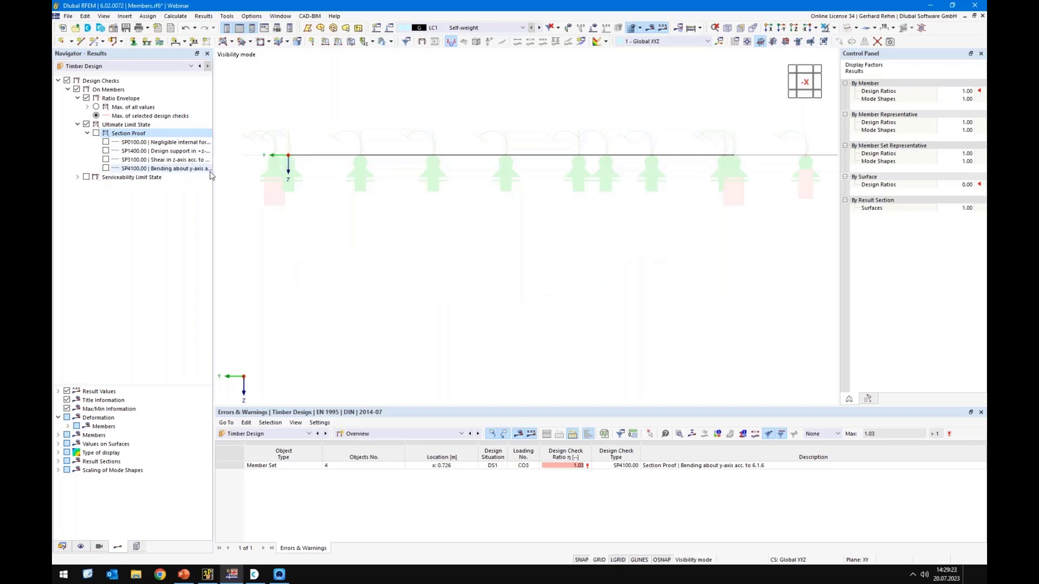
pyautogui.moveTo(232, 172); pyautogui.dragTo(278, 172)
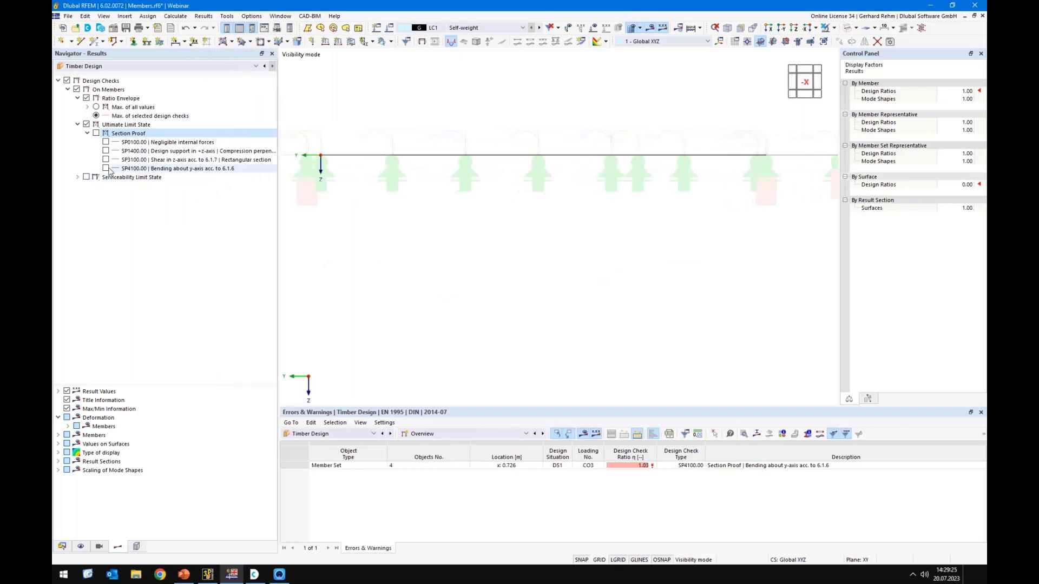
pyautogui.click(106, 169)
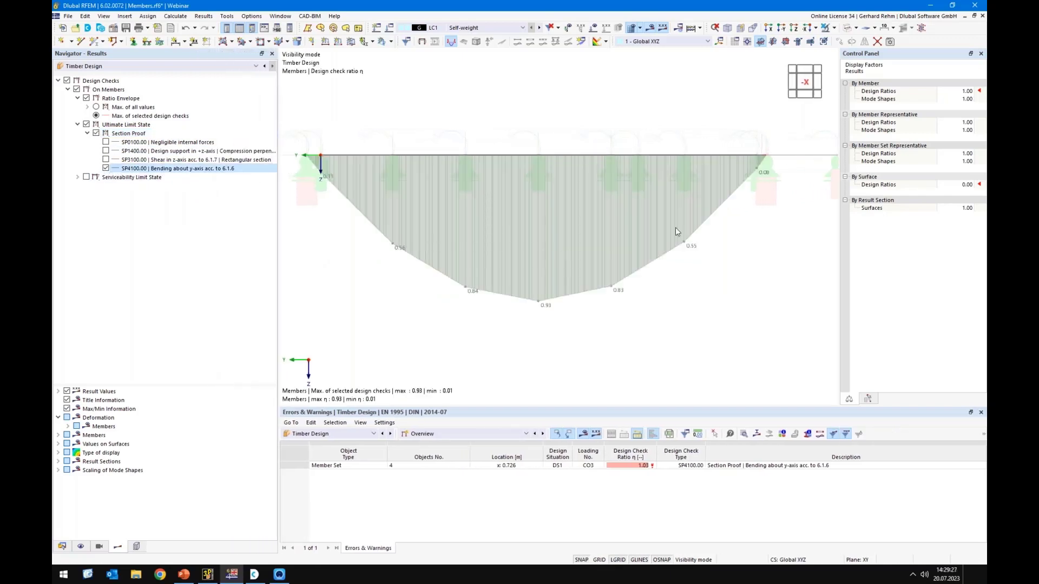
# Examine the shear check SP3100.00 by itself, and replace it with the design support check SP1400.00
pyautogui.click(106, 168)
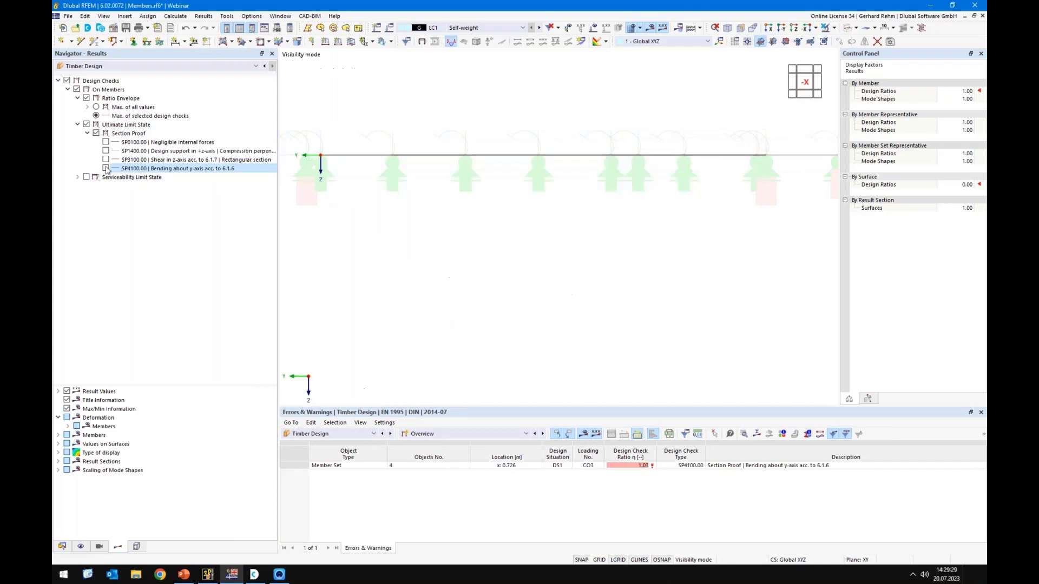
pyautogui.click(106, 159)
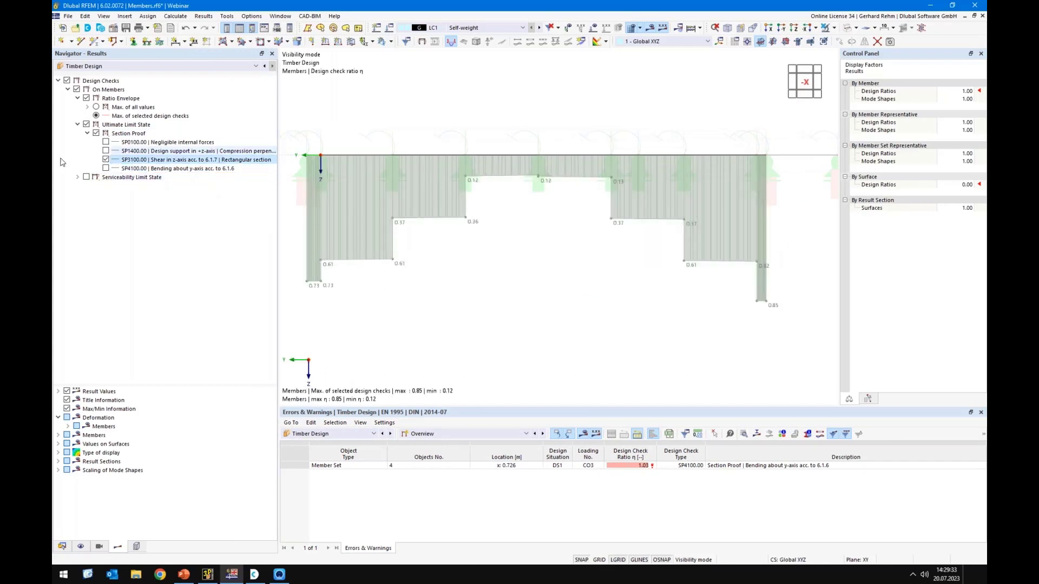
pyautogui.click(106, 159)
pyautogui.click(106, 151)
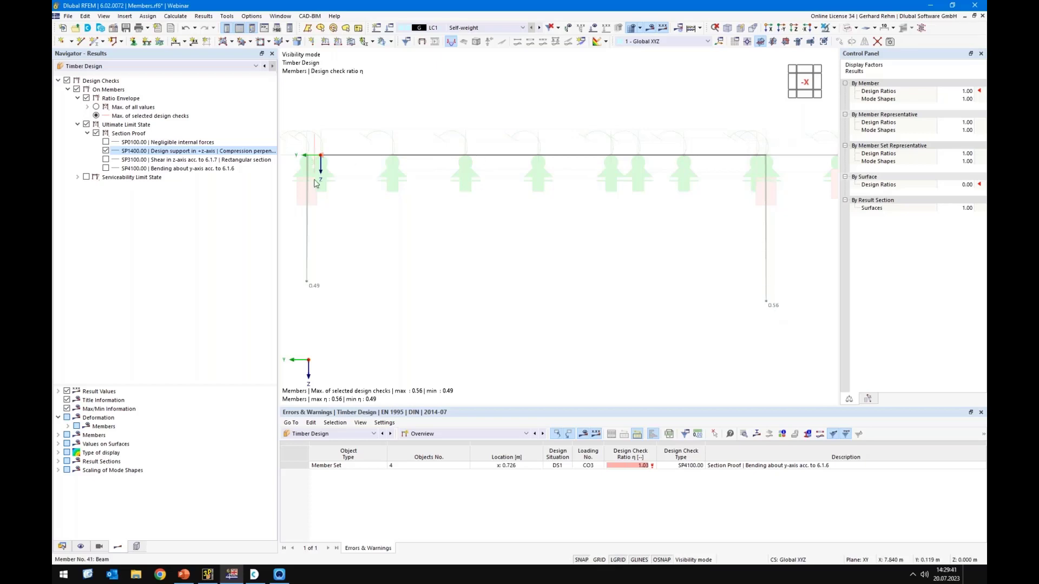
# Switch the Timber Design table from the overview to the design ratios on members
pyautogui.click(423, 434)
pyautogui.click(423, 443)
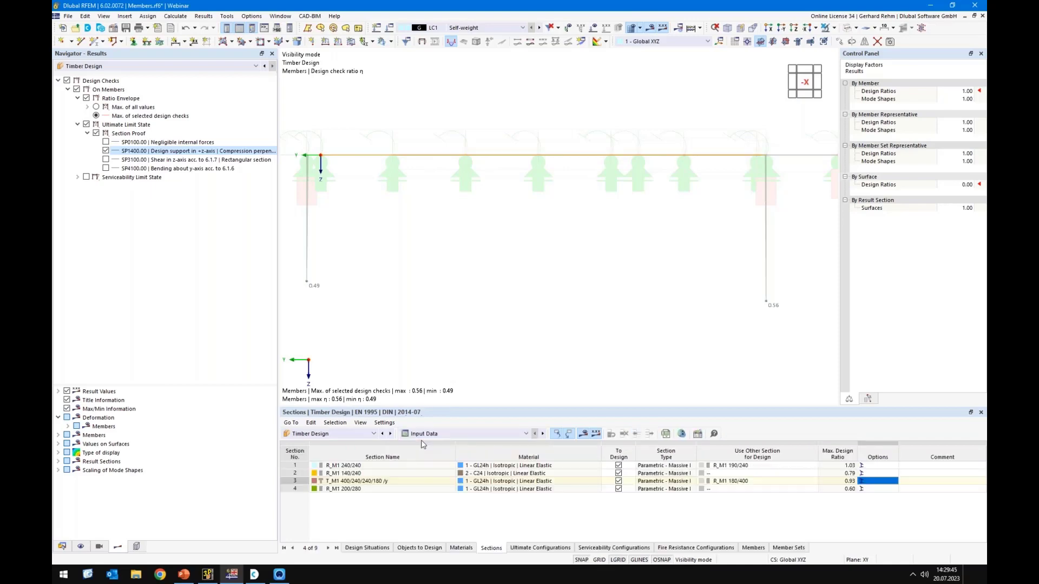
pyautogui.click(436, 431)
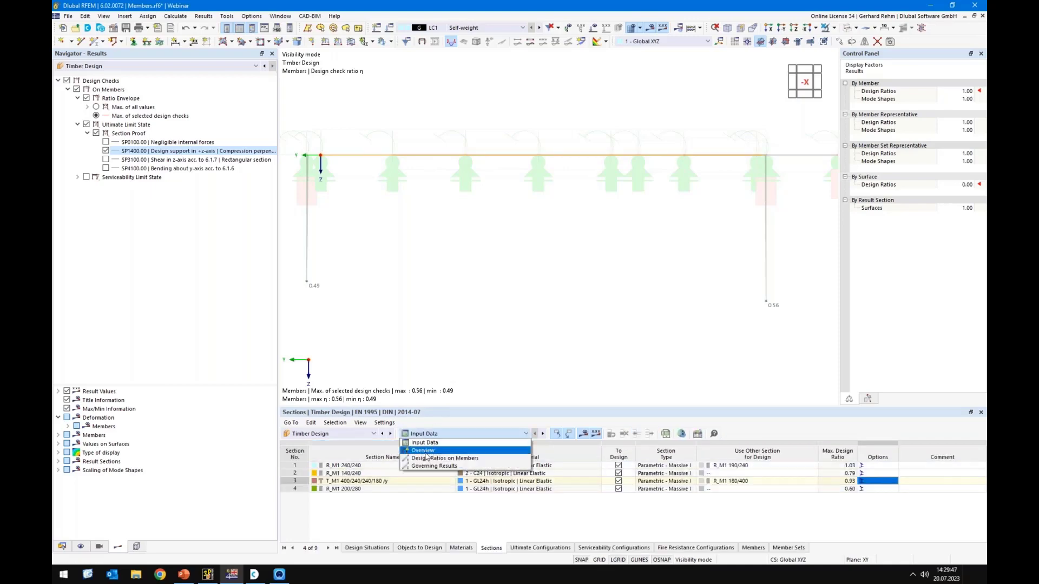
pyautogui.click(429, 454)
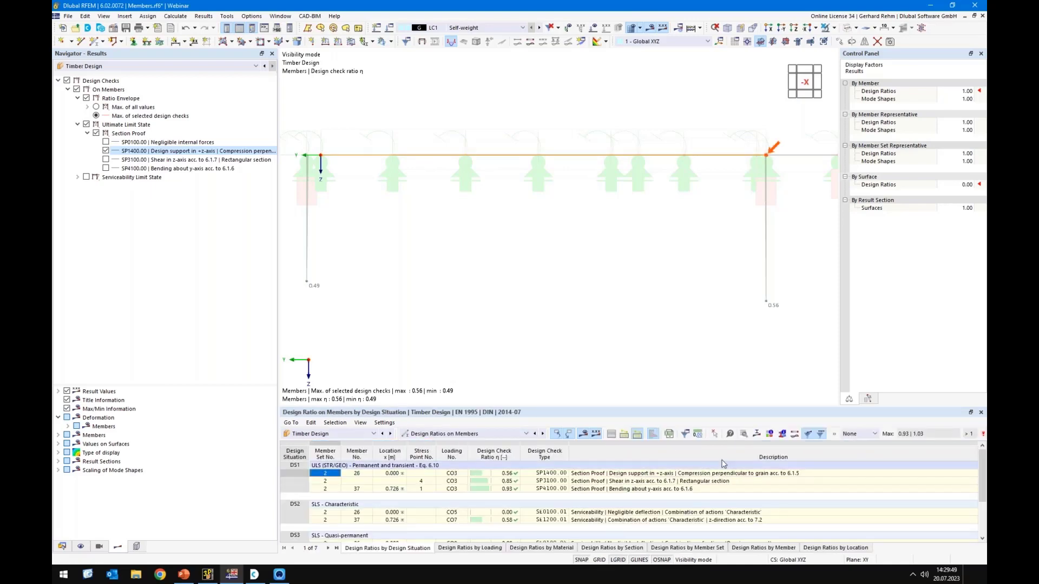
# Filter the table to design ratios > 0, enlarge it and open the design check details of SP1400.00 for member 26
pyautogui.click(860, 434)
pyautogui.click(848, 450)
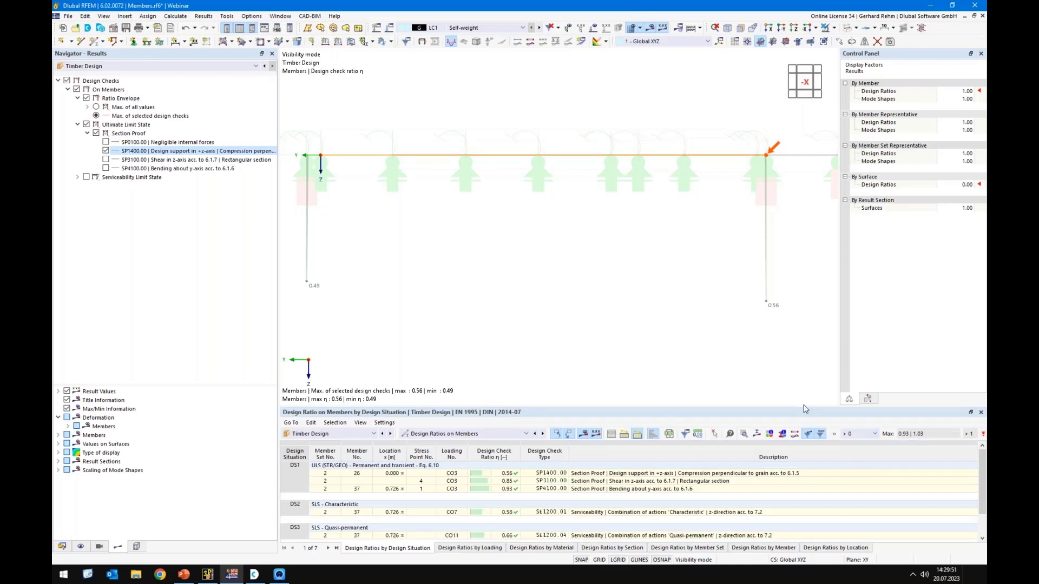
pyautogui.moveTo(800, 406); pyautogui.dragTo(794, 360)
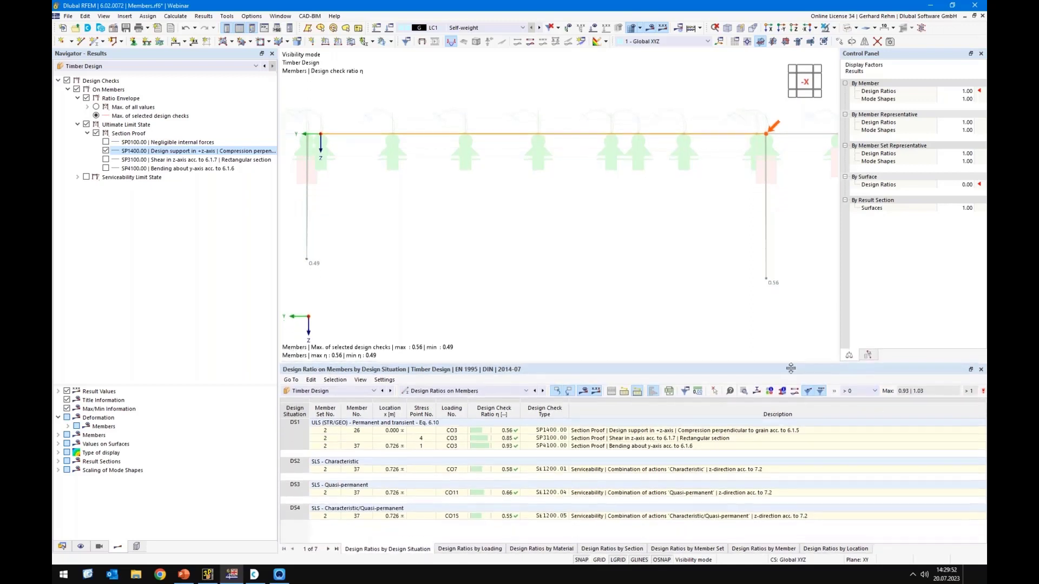
pyautogui.click(711, 436)
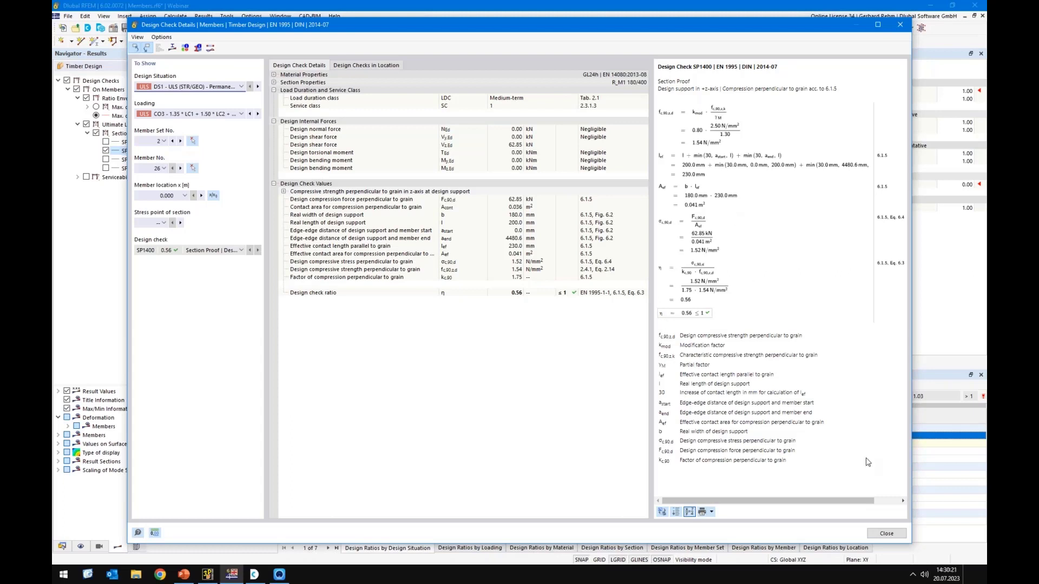
# Close the design check details and include the serviceability limit state checks in the beam's displayed design ratios
pyautogui.click(886, 534)
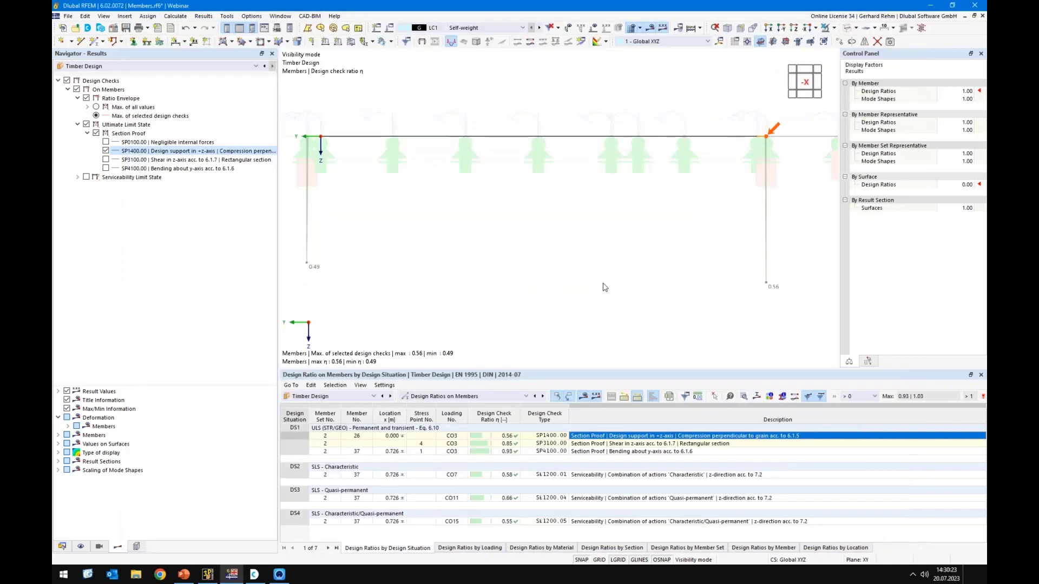
pyautogui.scroll(-1, 605, 288)
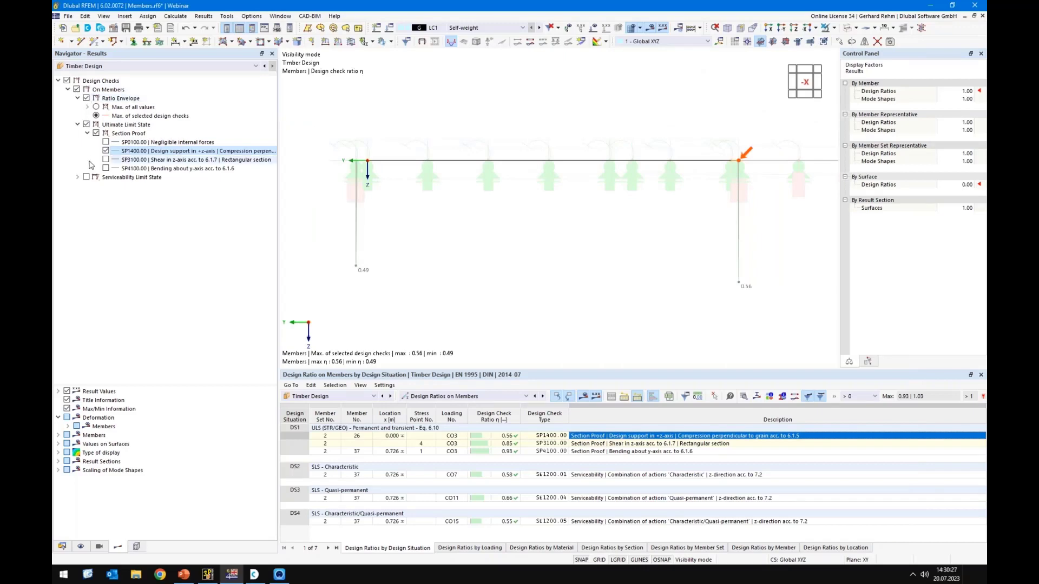
pyautogui.click(86, 177)
pyautogui.click(78, 177)
pyautogui.press('Down')
pyautogui.press('Down')
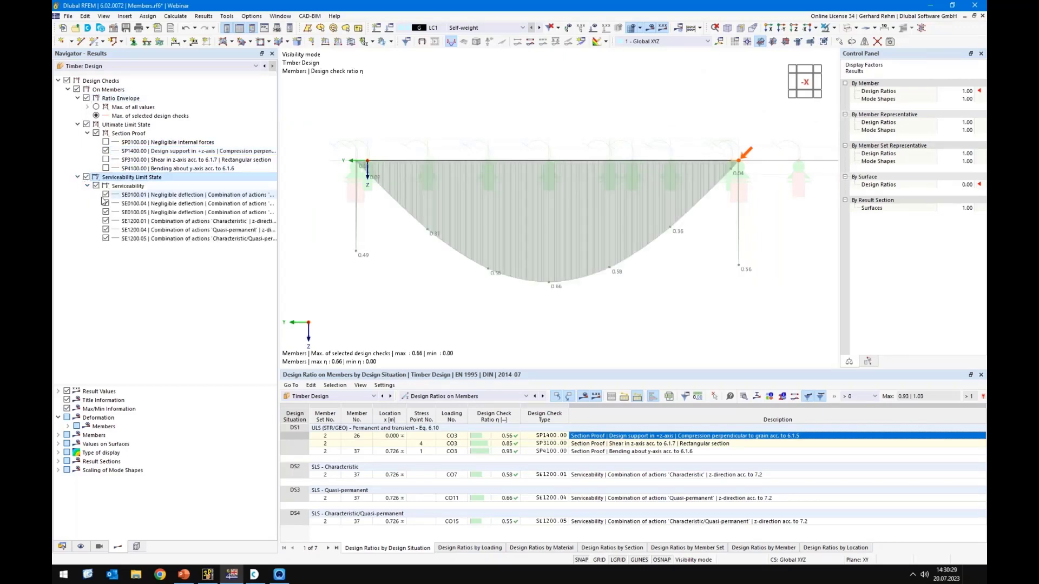
# Exclude the negligible deflection checks SE0100.01, SE0100.04 and SE0100.05 and all ultimate limit state checks from the display
pyautogui.press('space')
pyautogui.press('Down')
pyautogui.press('space')
pyautogui.press('Down')
pyautogui.press('space')
pyautogui.click(105, 151)
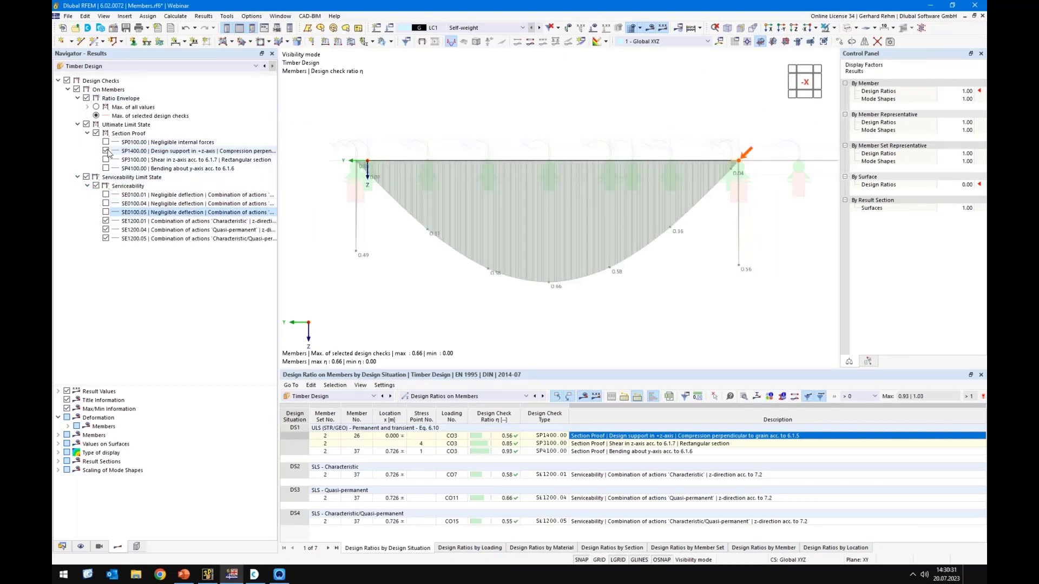
pyautogui.click(86, 124)
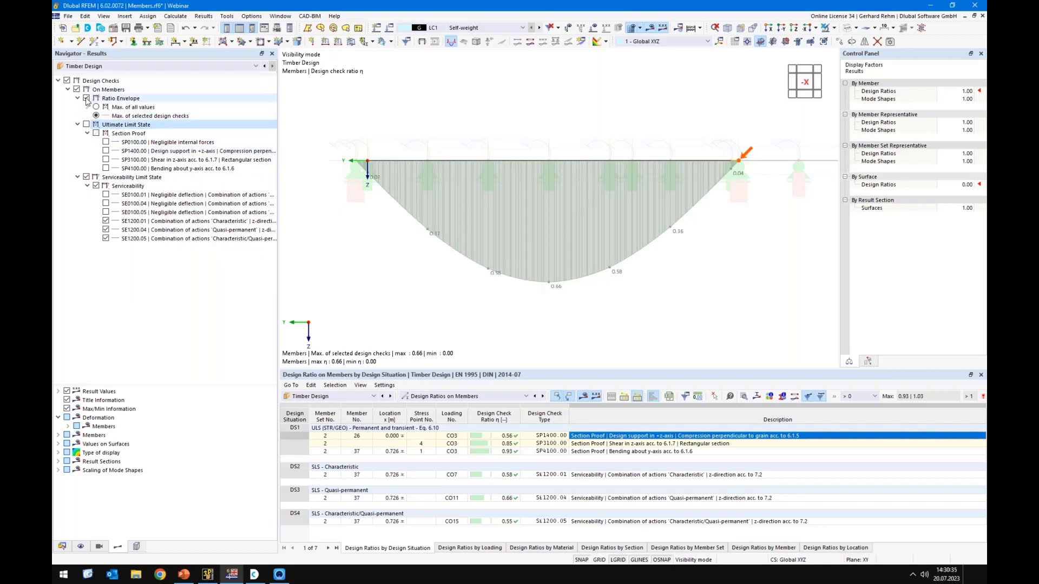
# Turn off the ratio envelope and compare the separate curves of SE1200.01, SE1200.04 and SE1200.05 with their colour legend
pyautogui.click(86, 98)
pyautogui.scroll(3, 554, 272)
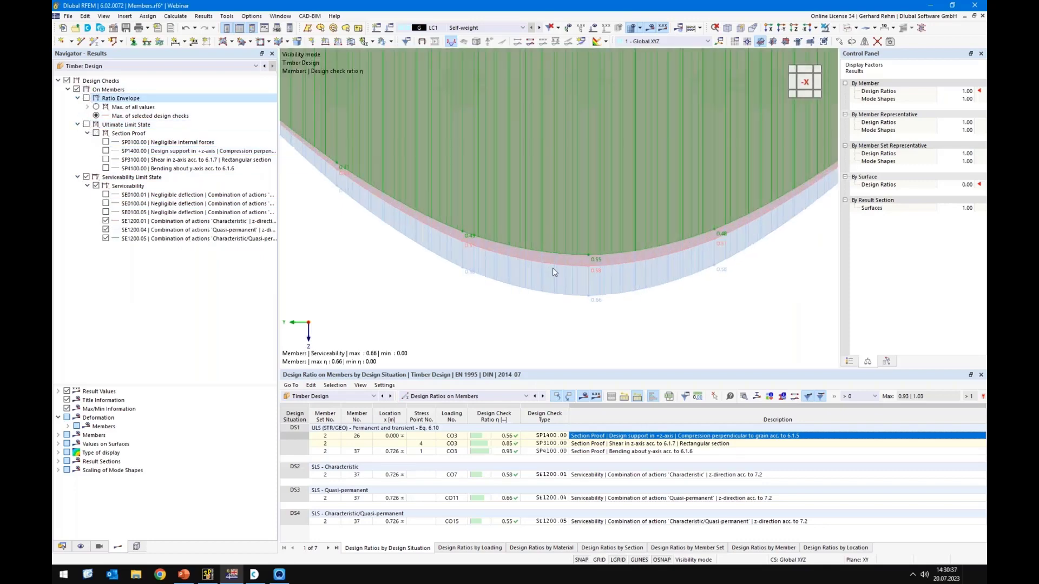
pyautogui.scroll(-3, 596, 300)
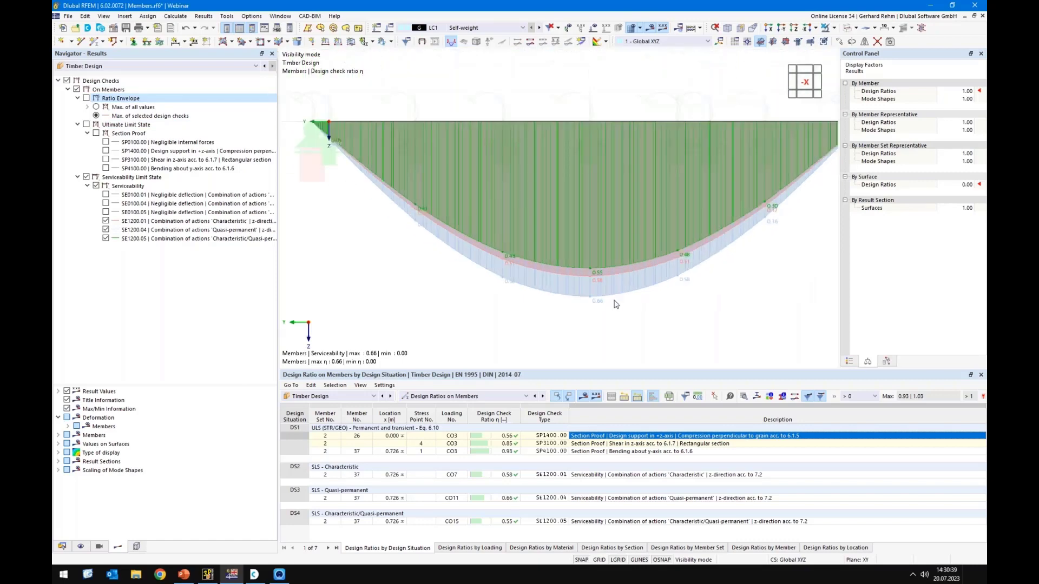
pyautogui.click(849, 361)
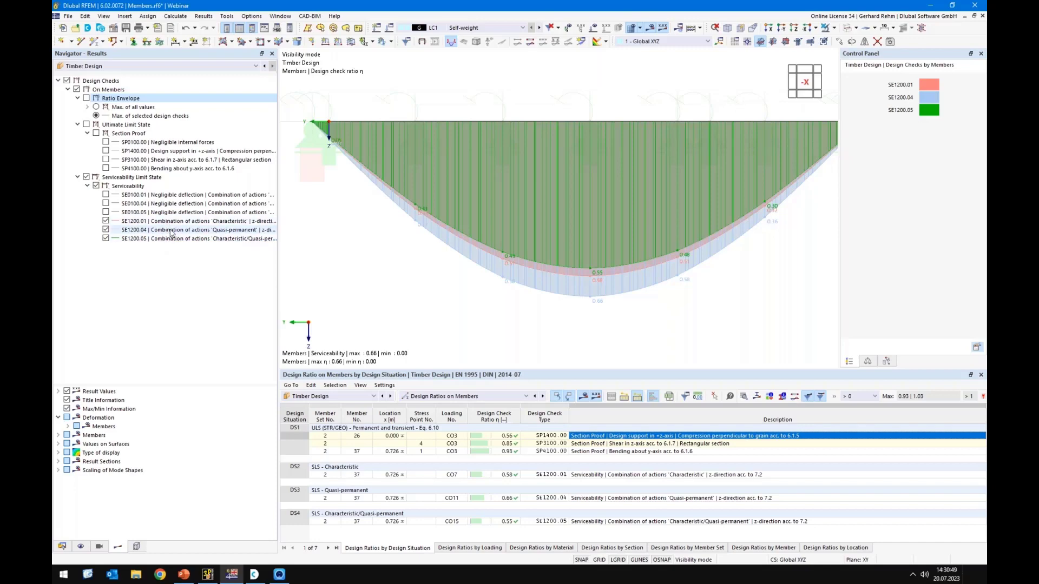
pyautogui.scroll(-3, 634, 255)
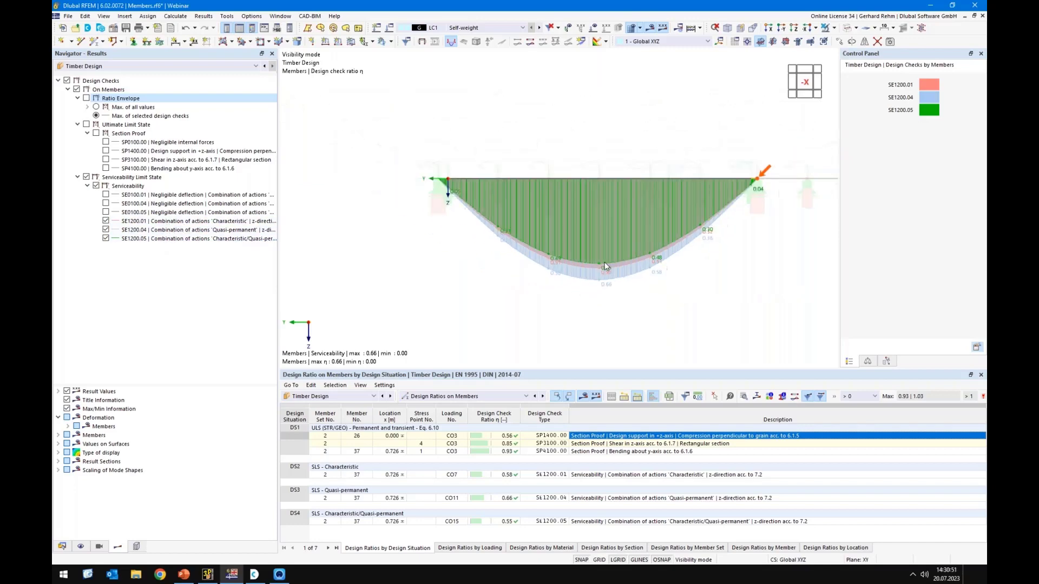
# Display the maximum of all values on the entire floor and locate the bending check SP4100.00 of member 30
pyautogui.click(97, 107)
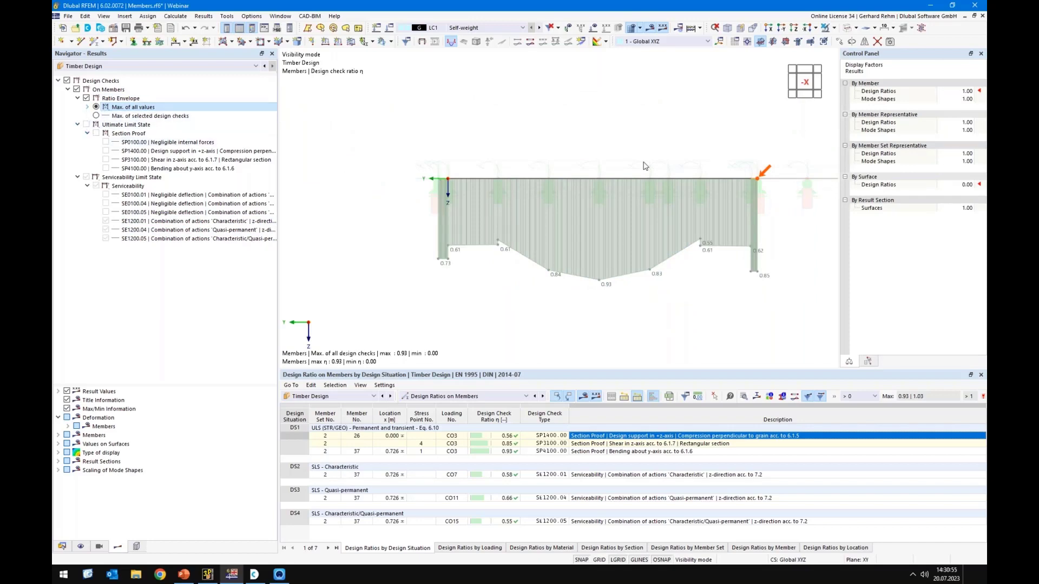
pyautogui.click(826, 28)
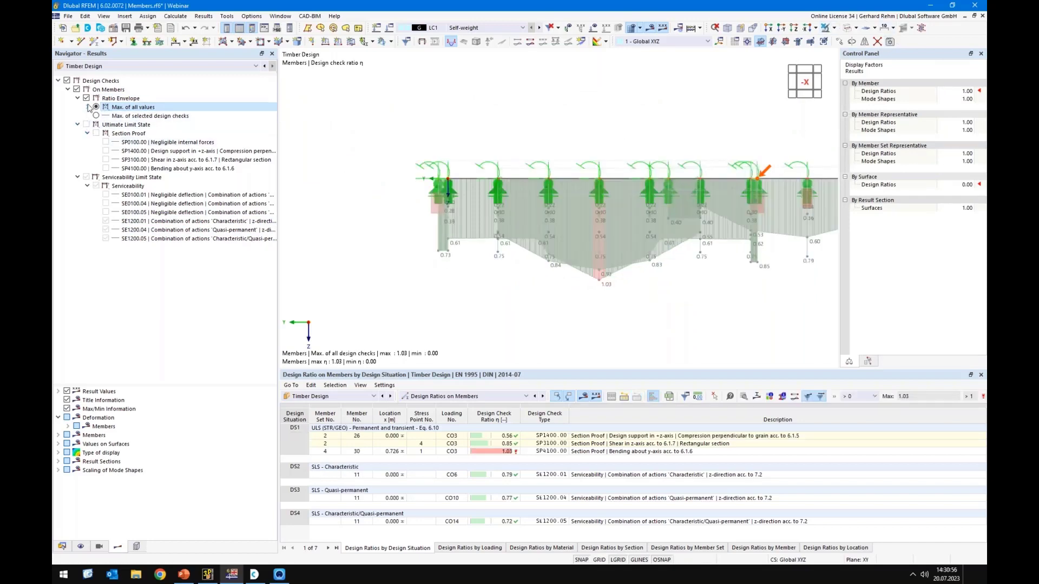
pyautogui.keyDown('ctrl'); pyautogui.moveTo(456, 133); pyautogui.dragTo(526, 182, button='middle'); pyautogui.keyUp('ctrl')
pyautogui.scroll(3, 520, 211)
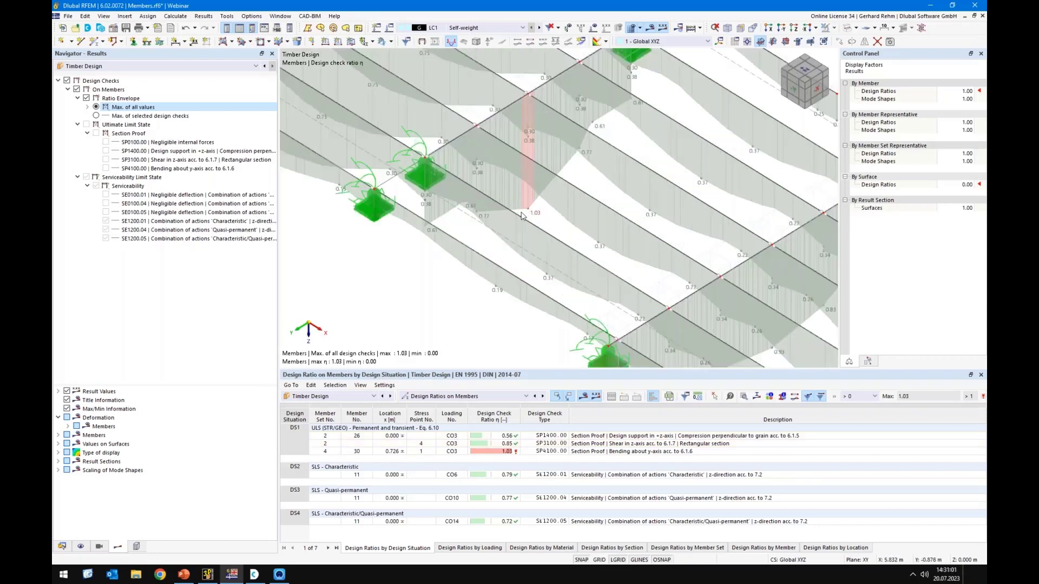
pyautogui.click(590, 453)
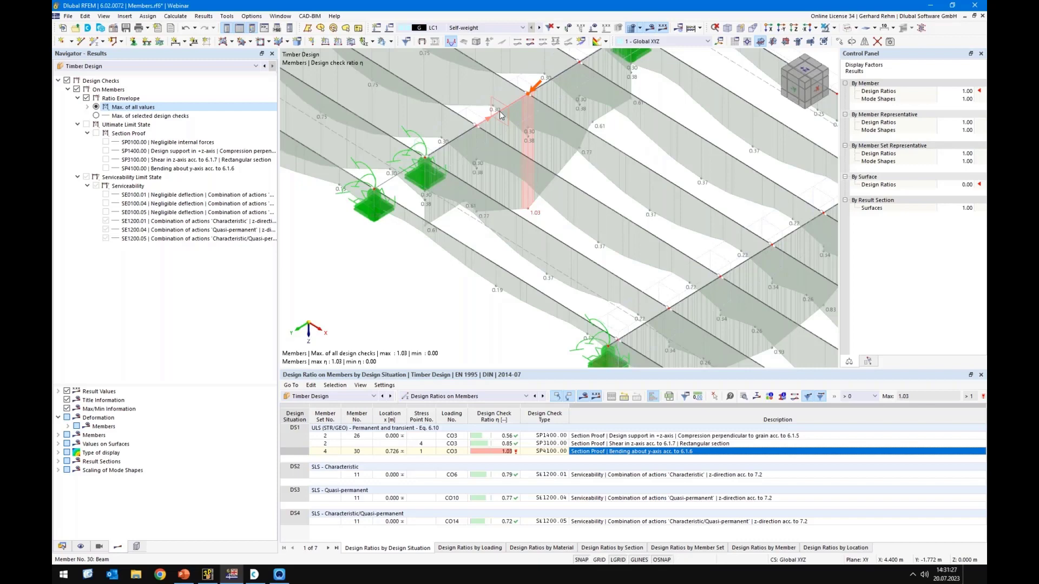
# Enable the depth factor for bending of glued laminated timber in the Standard ultimate configuration's standard parameters
pyautogui.click(62, 547)
pyautogui.click(68, 468)
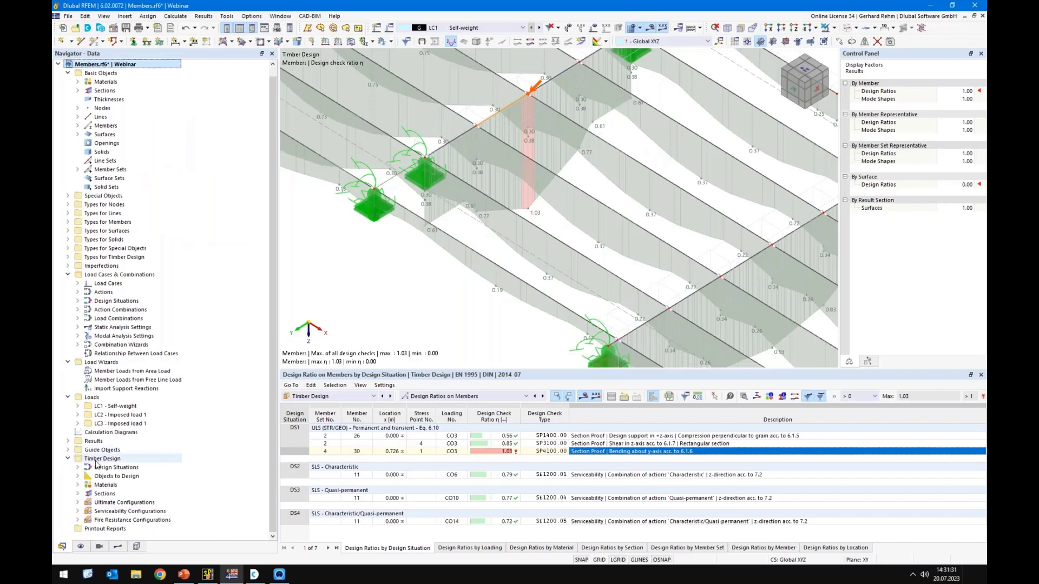
pyautogui.click(78, 503)
pyautogui.doubleClick(116, 511)
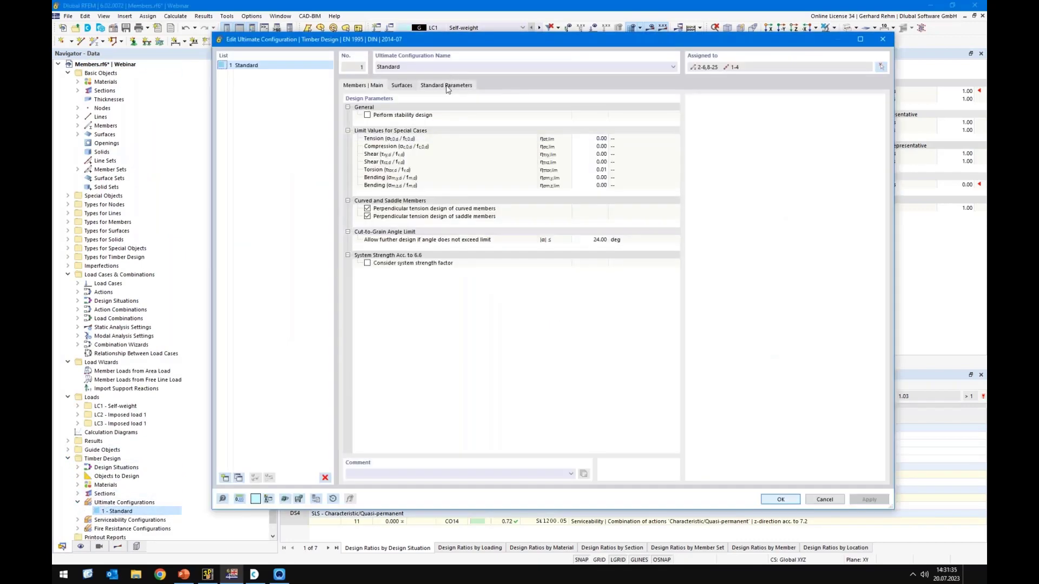
pyautogui.click(447, 86)
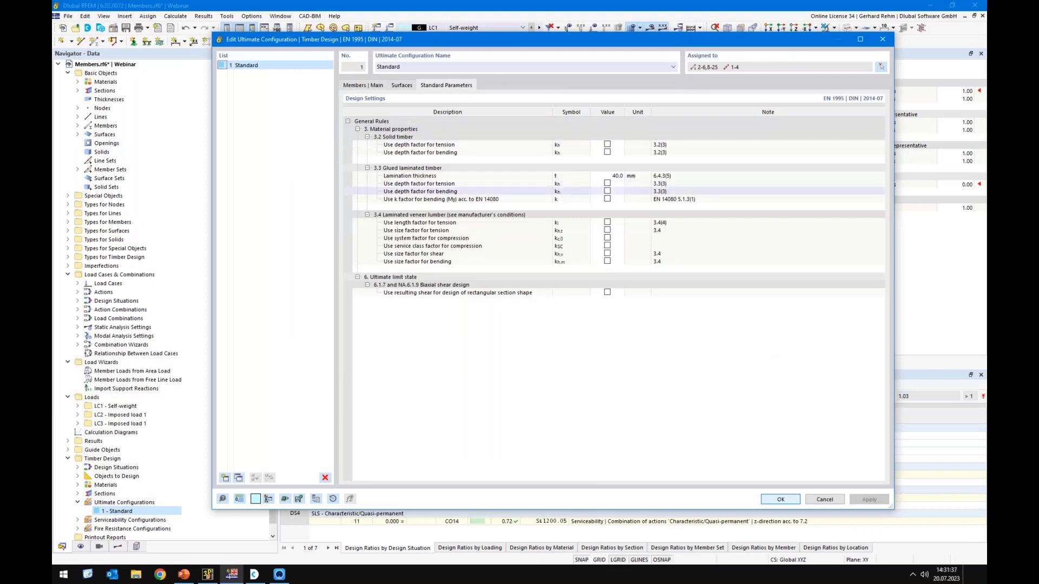
pyautogui.click(656, 193)
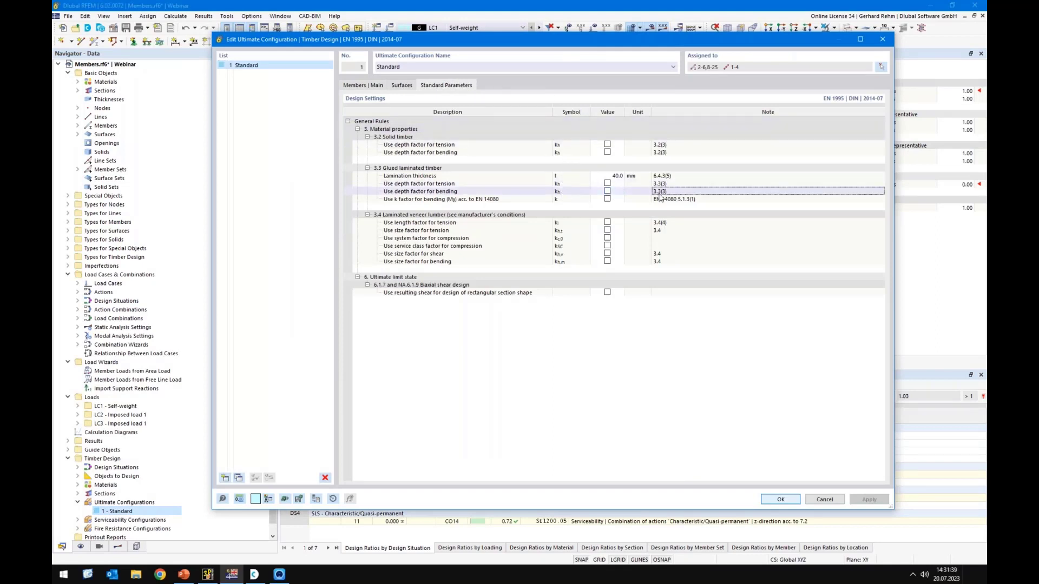
pyautogui.click(608, 193)
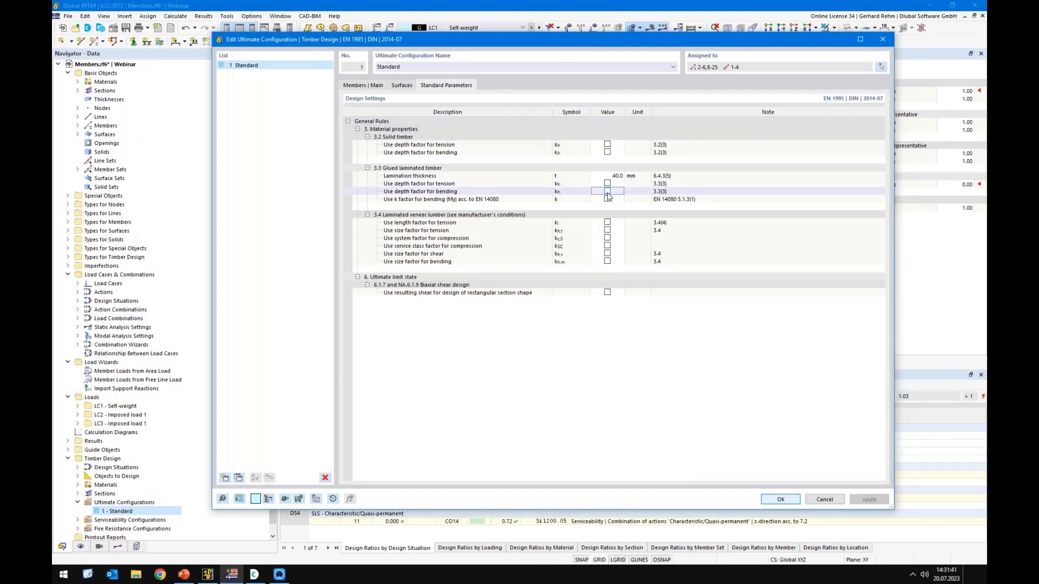
pyautogui.click(608, 192)
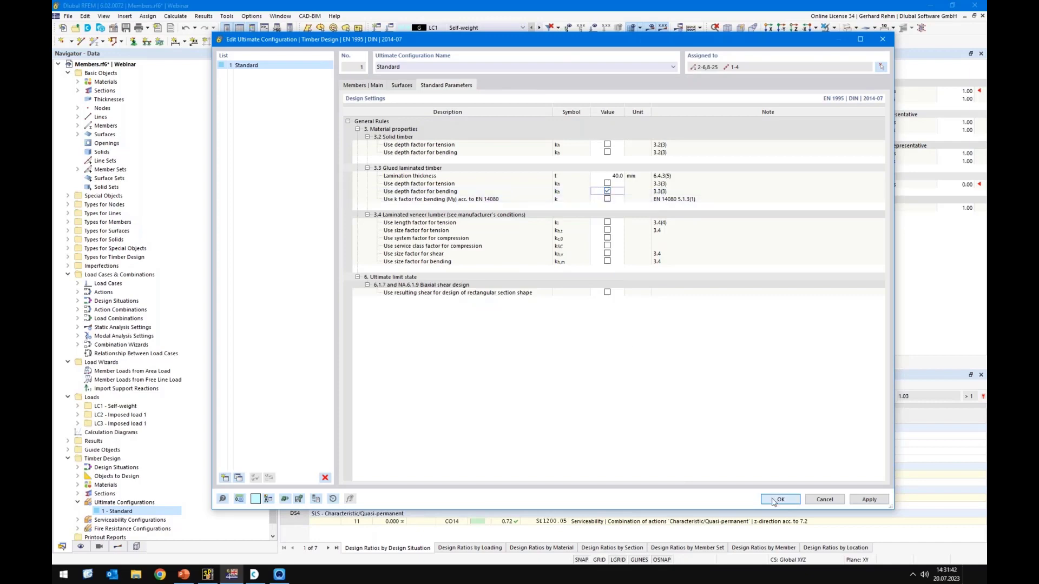
pyautogui.click(779, 500)
pyautogui.click(564, 329)
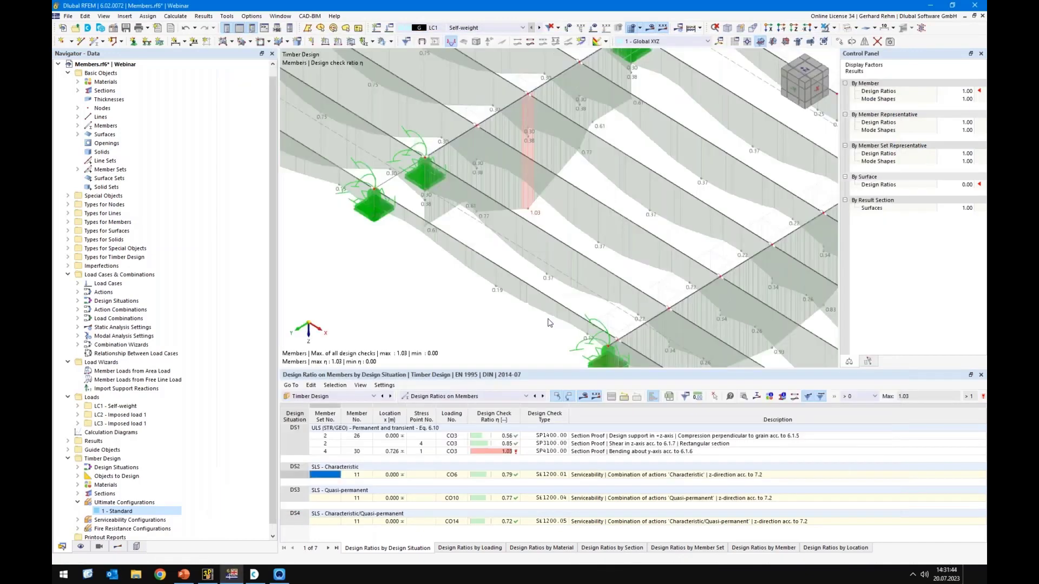
# Recalculate the timber design and inspect the updated design ratios across the floor members
pyautogui.click(582, 397)
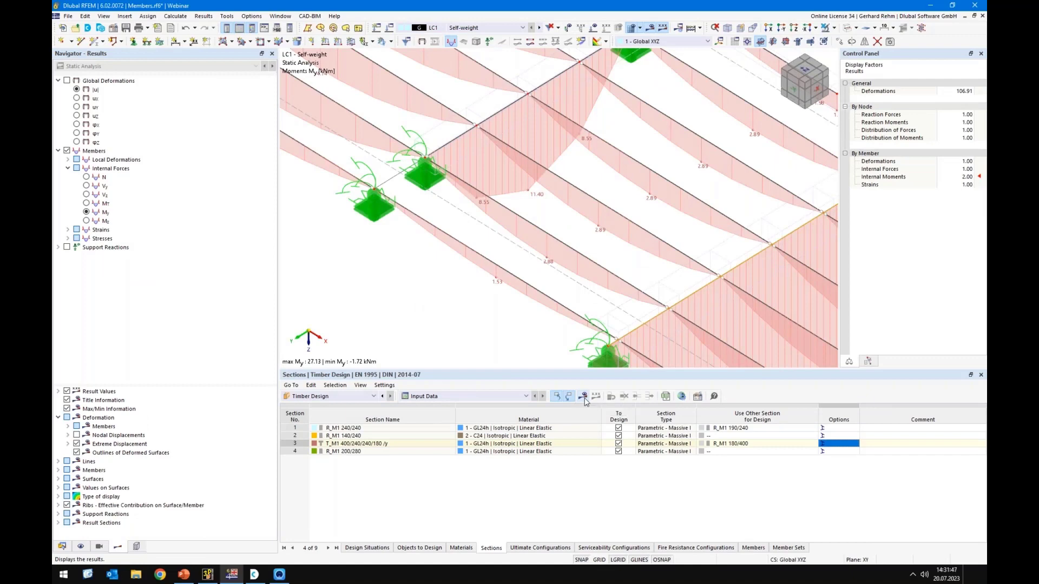
pyautogui.click(582, 397)
pyautogui.click(556, 327)
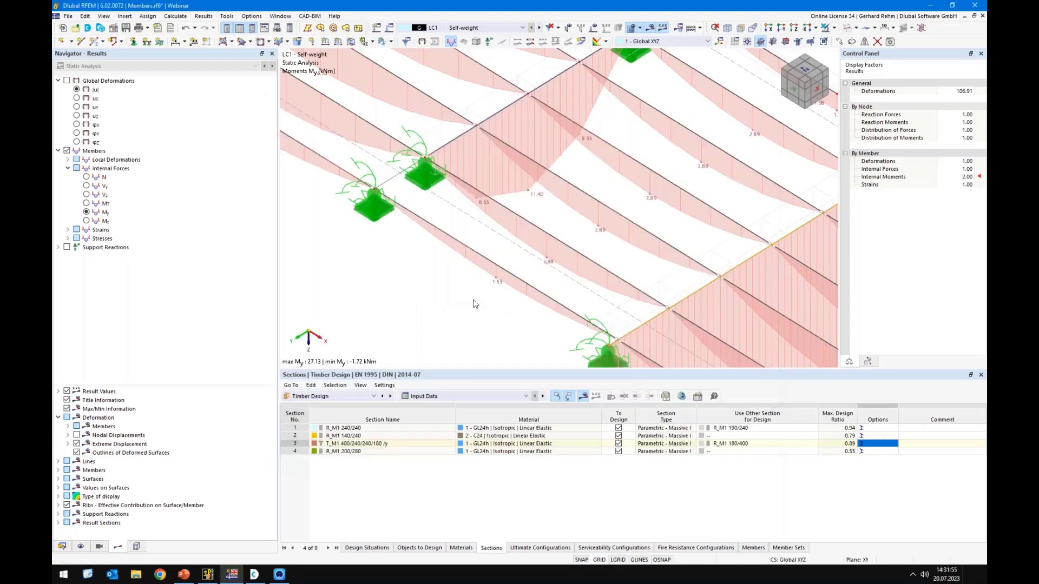
pyautogui.scroll(-5, 479, 246)
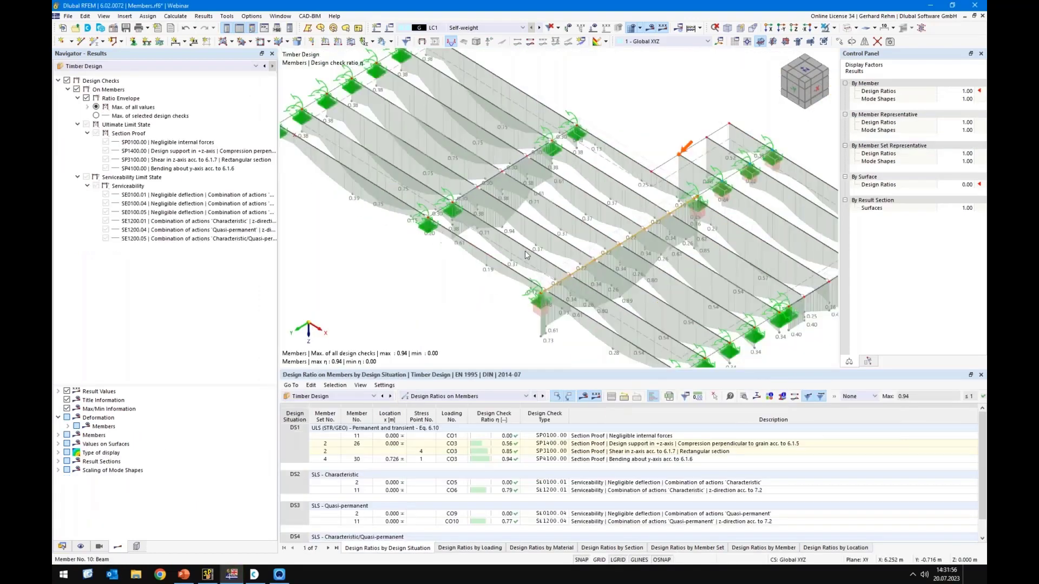
pyautogui.scroll(10, 525, 251)
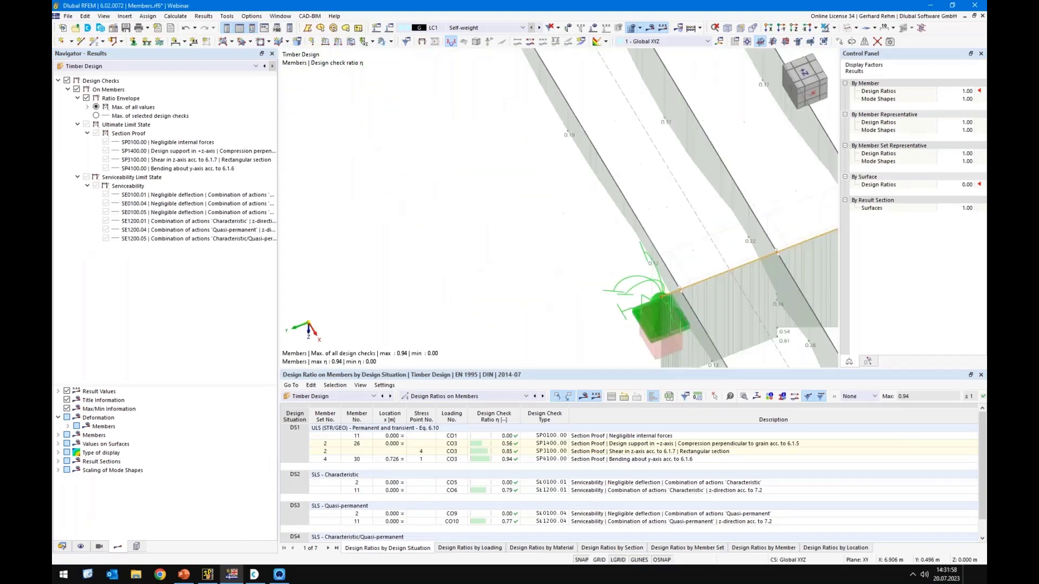
pyautogui.scroll(-5, 723, 240)
# Review the design check details of SP4100.00 for member 30, including the depth factor, and return to the whole floor
pyautogui.click(603, 459)
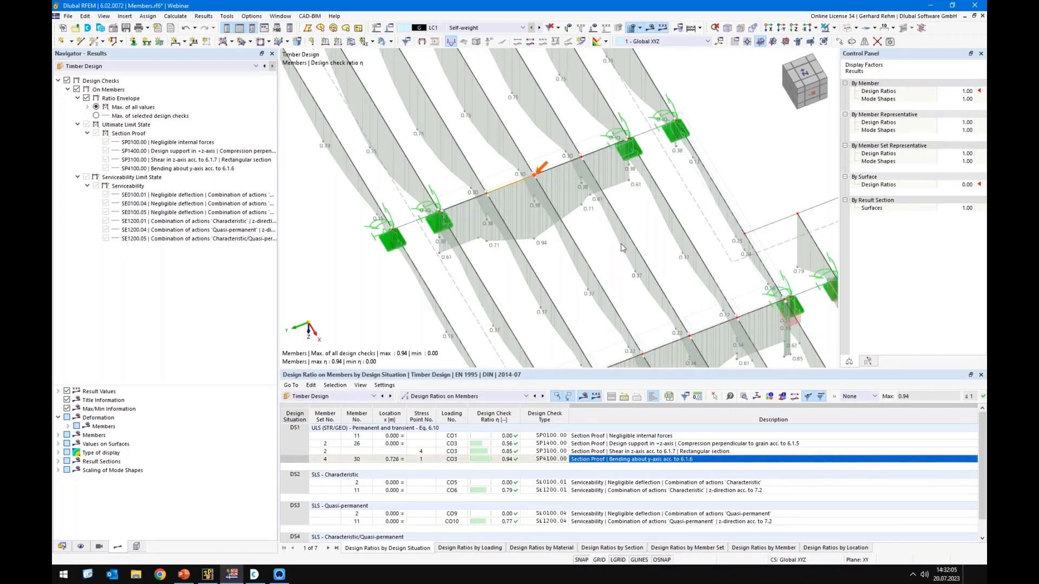
pyautogui.click(744, 396)
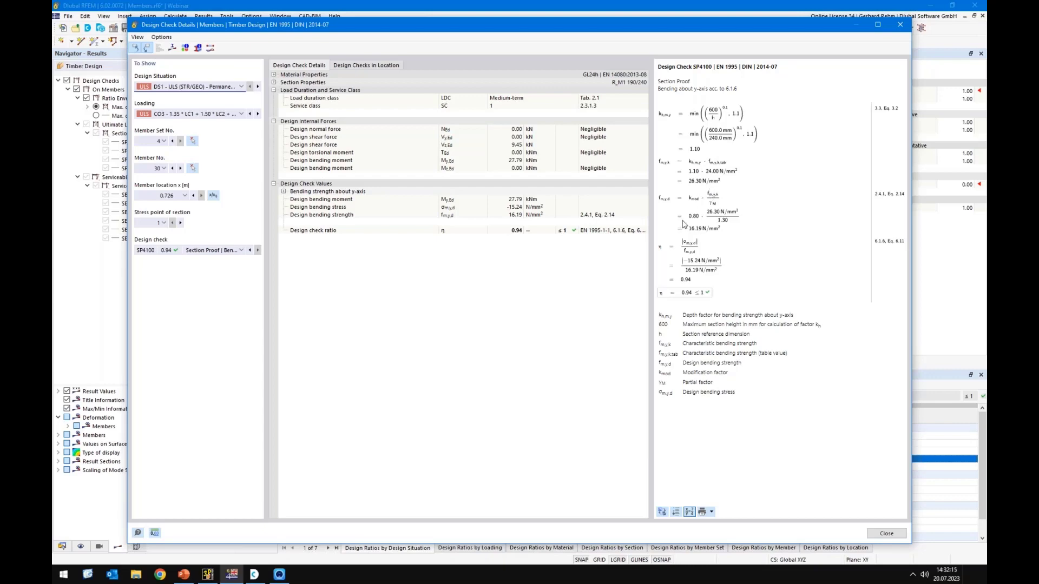
pyautogui.click(882, 534)
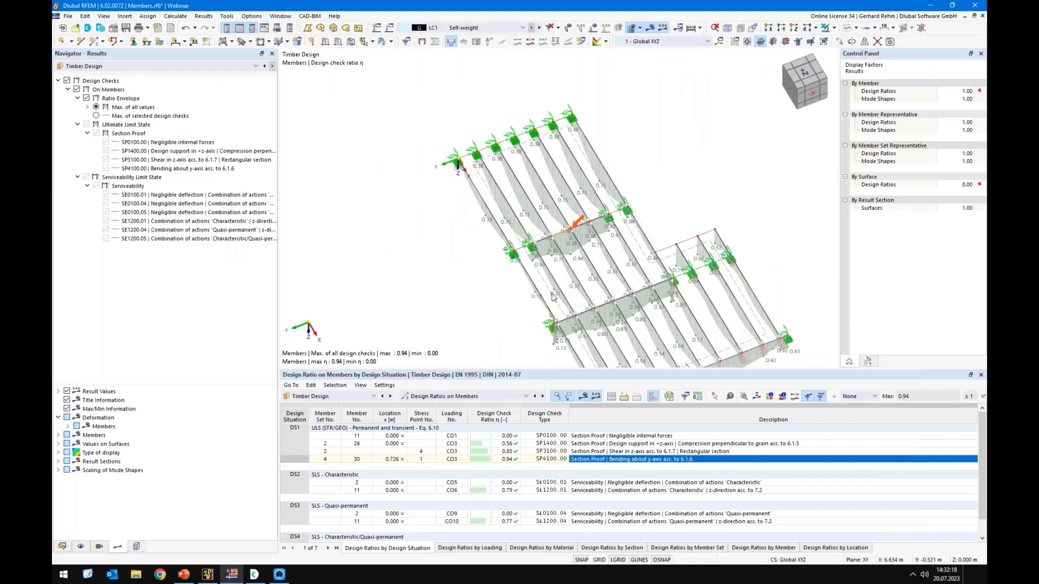
pyautogui.keyDown('ctrl'); pyautogui.moveTo(552, 297); pyautogui.dragTo(588, 240, button='middle'); pyautogui.keyUp('ctrl')
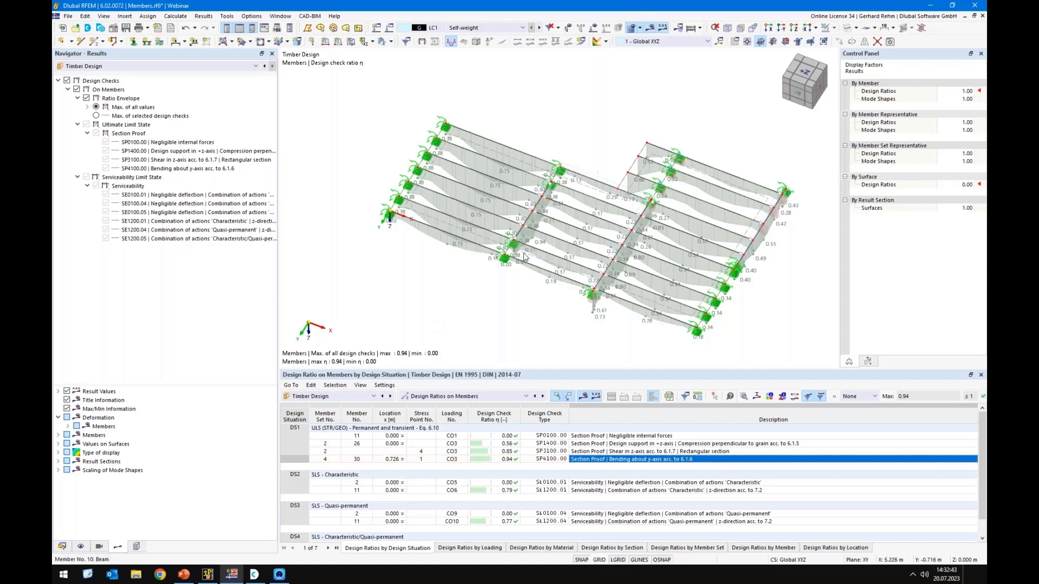
# Switch to the web browser and open the Videos page in the Dlubal website's learning section
pyautogui.moveTo(986, 37); pyautogui.dragTo(477, 2)
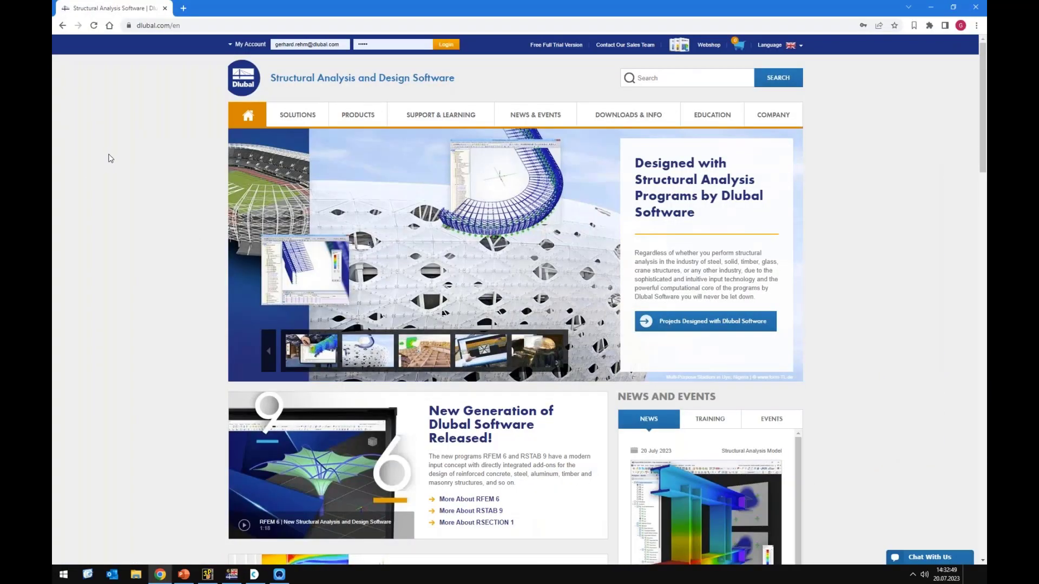
pyautogui.moveTo(381, 124)
pyautogui.moveTo(428, 115)
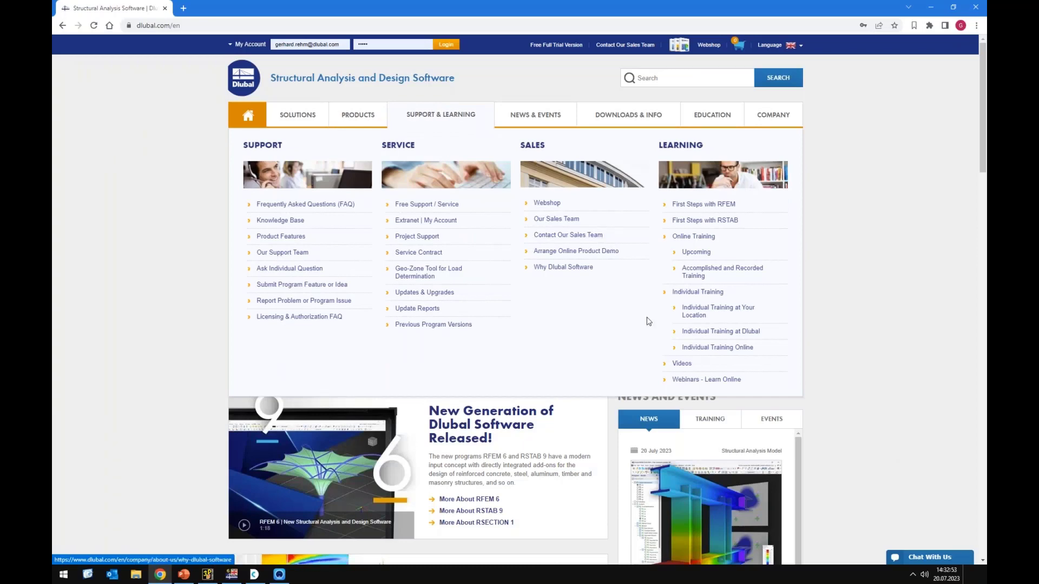
pyautogui.click(688, 367)
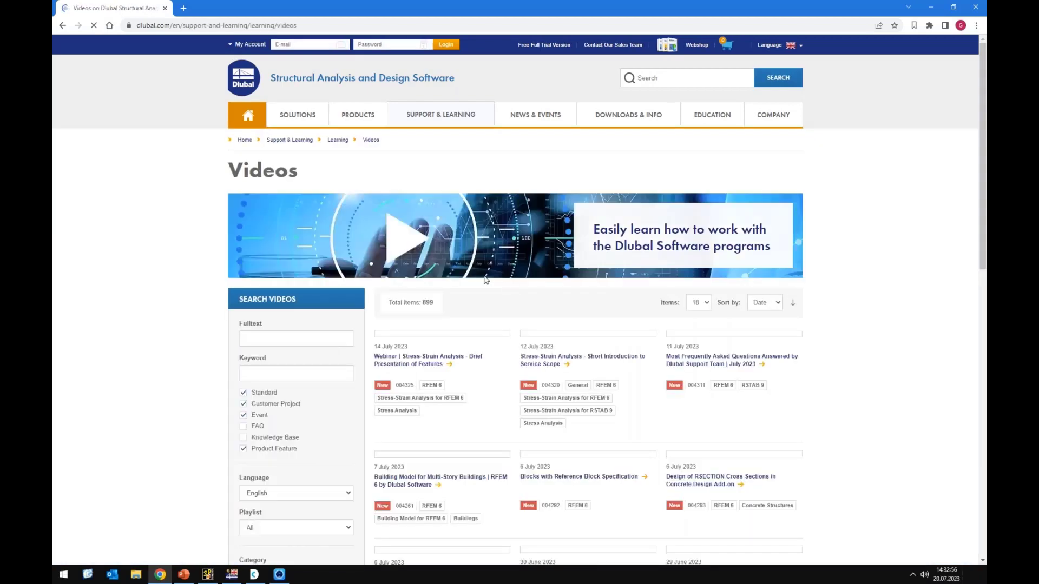
# Search the Dlubal videos for "vibration" and browse the results
pyautogui.click(296, 339)
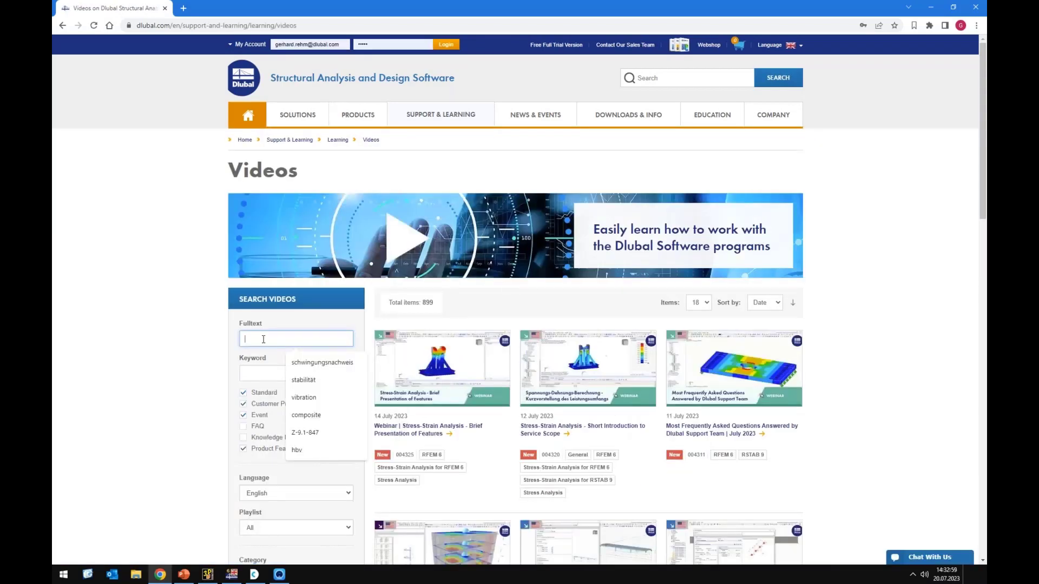
pyautogui.write('vi')
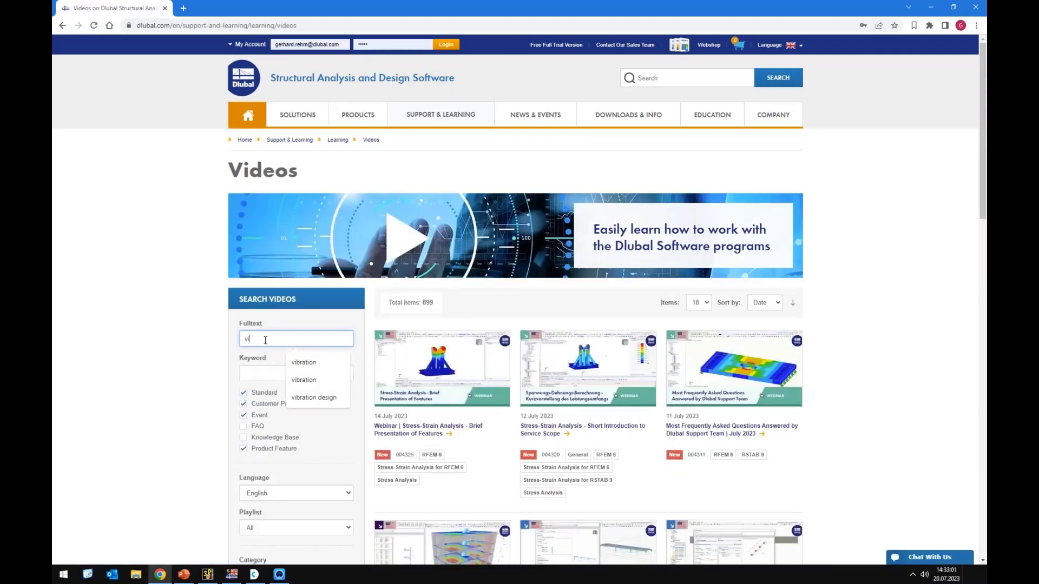
pyautogui.write('bration')
pyautogui.press('Return')
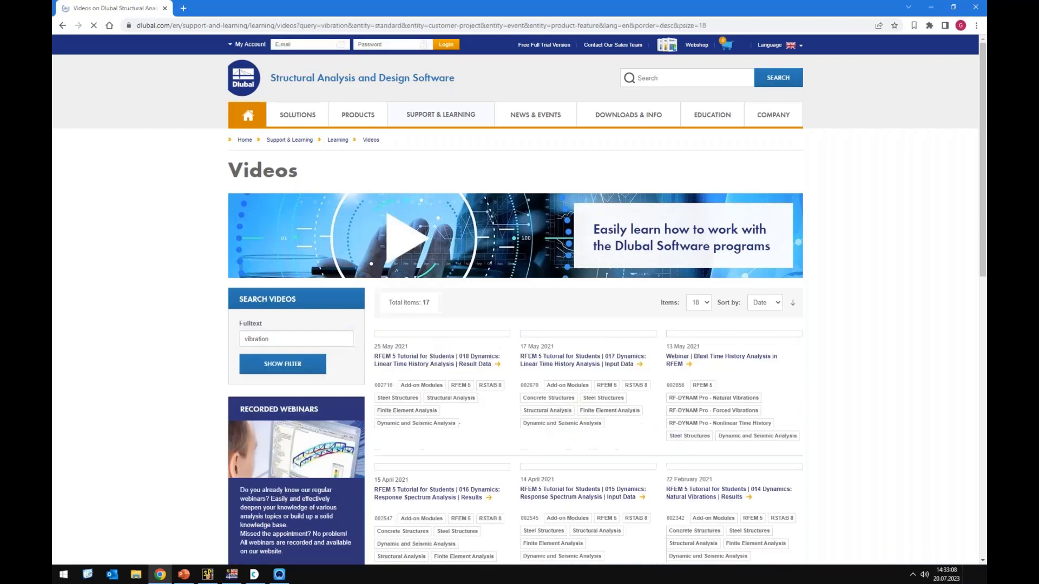
pyautogui.scroll(-3, 855, 355)
pyautogui.scroll(-5, 855, 355)
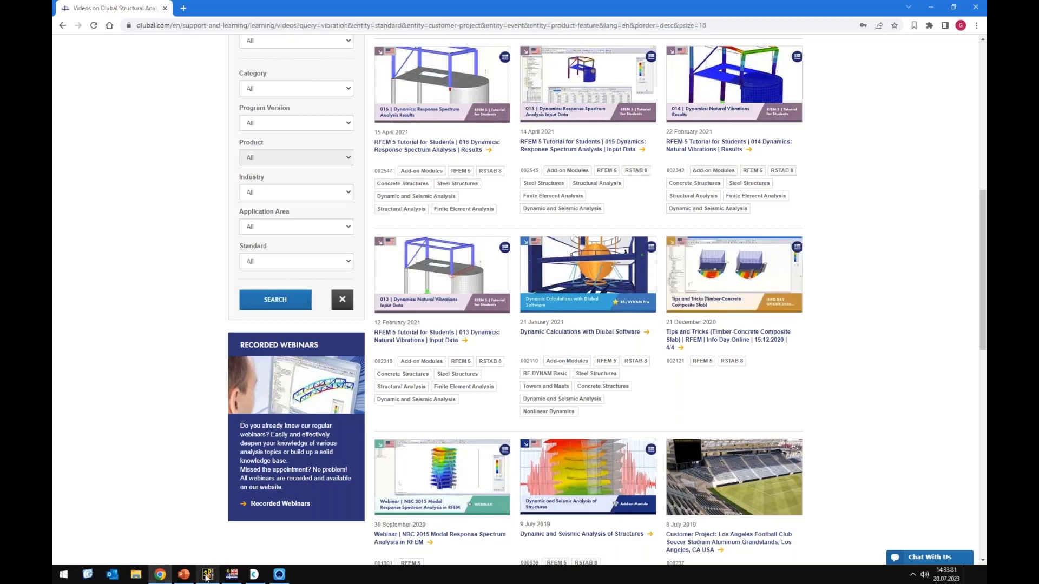
# Switch back to RFEM and show the timber floor in plan view along Z with the design results hidden
pyautogui.click(230, 578)
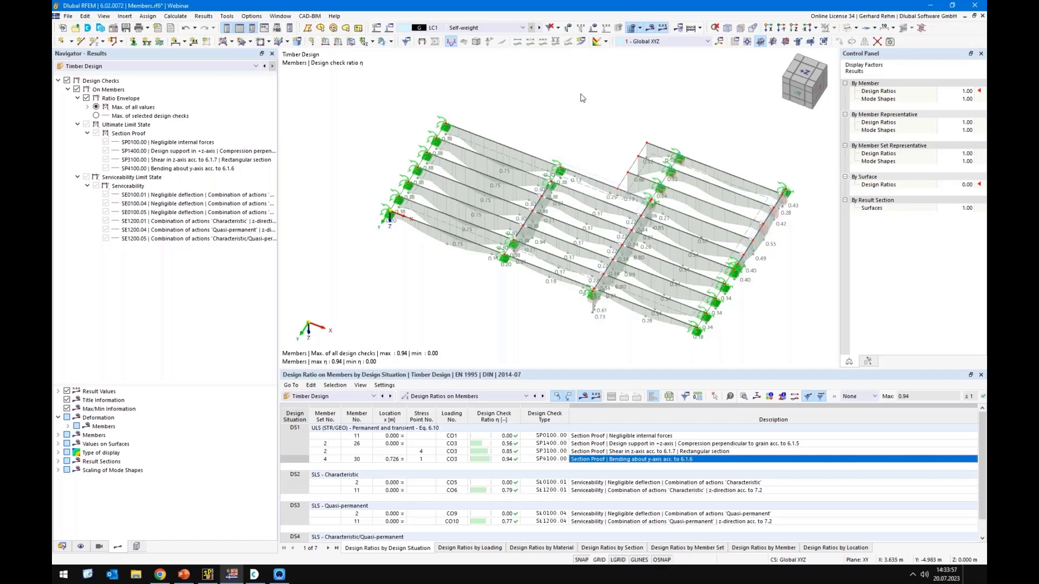
pyautogui.hotkey('ctrl', 'alt', 'z')
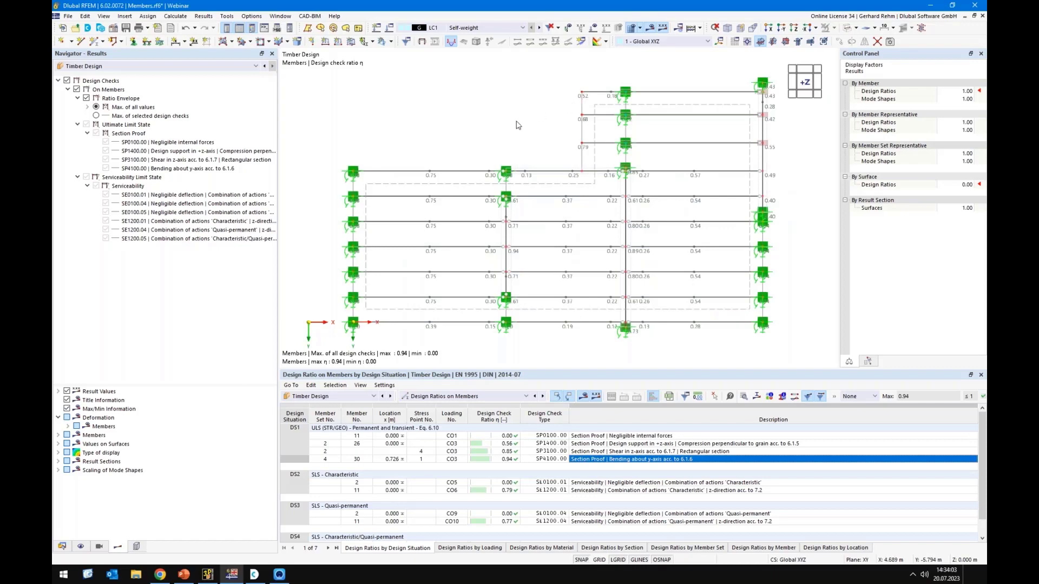
pyautogui.scroll(-1, 517, 126)
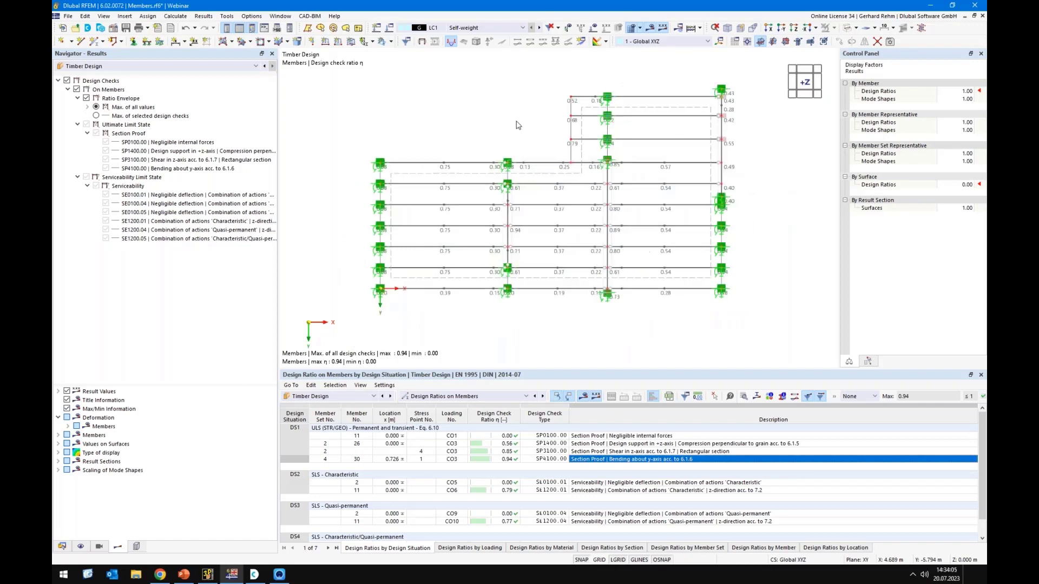
pyautogui.hotkey('ctrl', 'r')
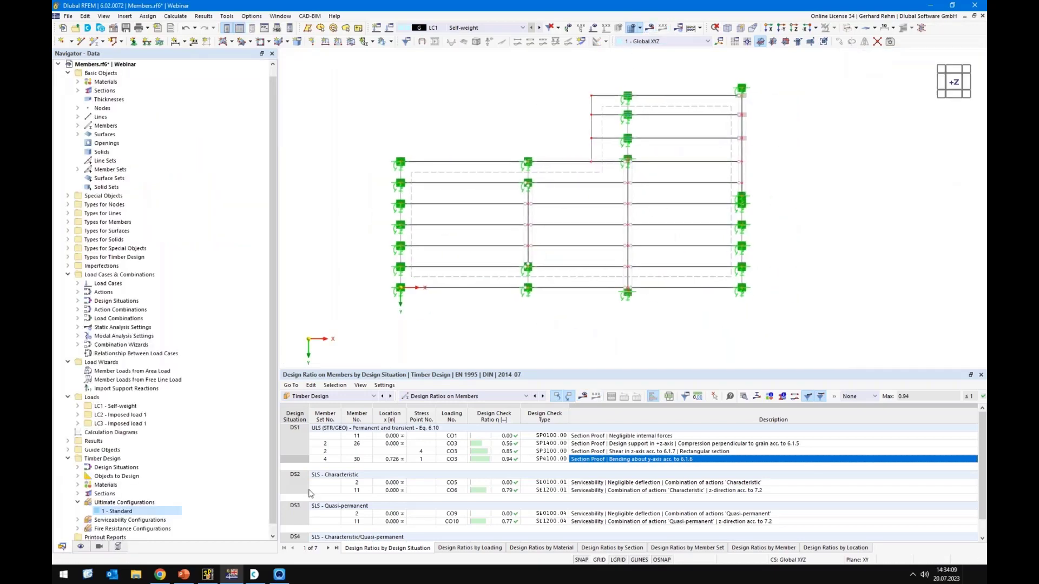
# Switch to cadwork 3D and examine the floor model's joists and main beams, including where the joists meet the beams
pyautogui.click(208, 575)
pyautogui.scroll(-5, 431, 313)
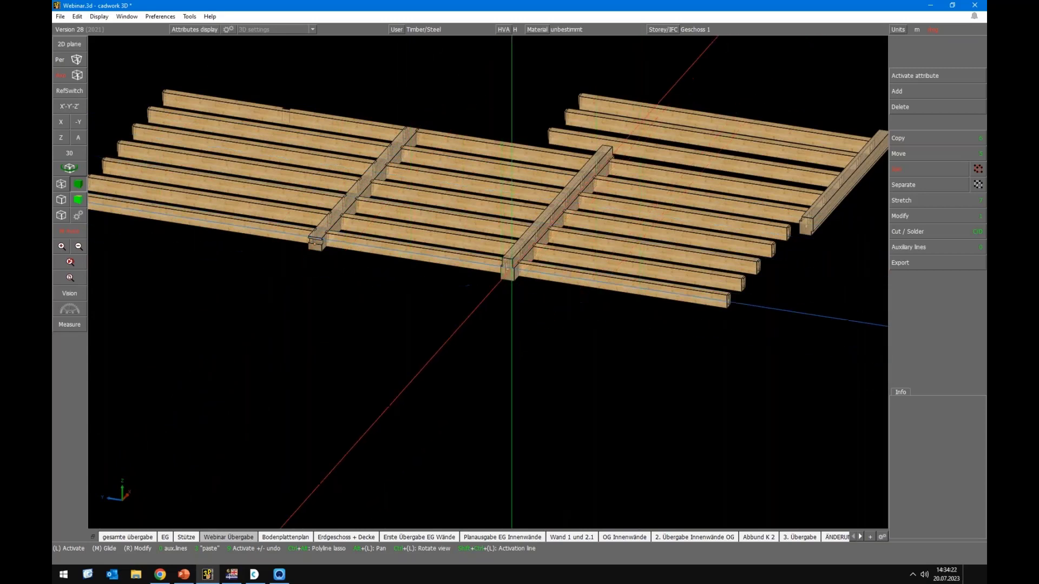
pyautogui.scroll(2, 501, 304)
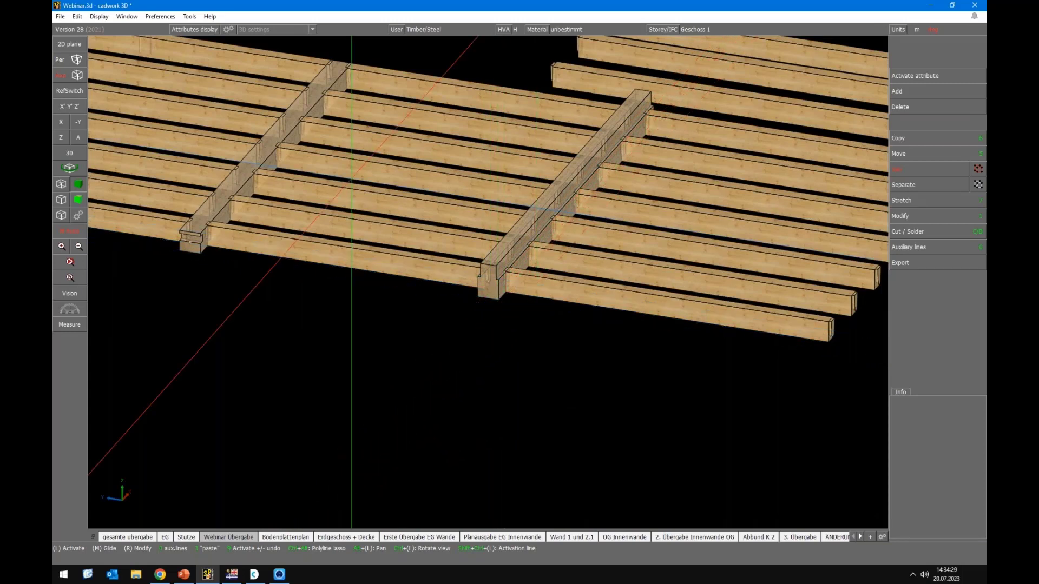
pyautogui.moveTo(351, 178)
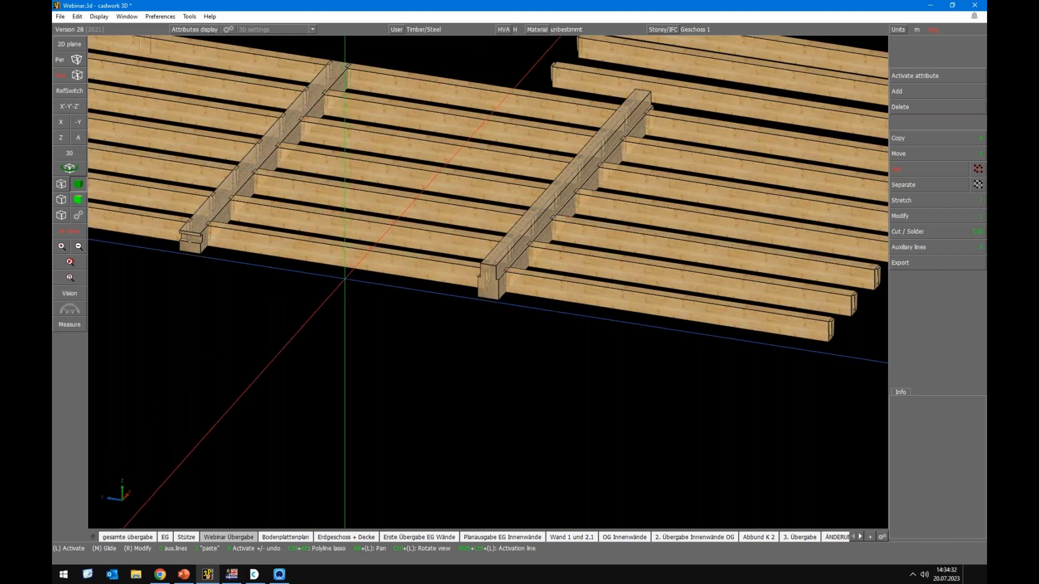
pyautogui.scroll(-3, 345, 280)
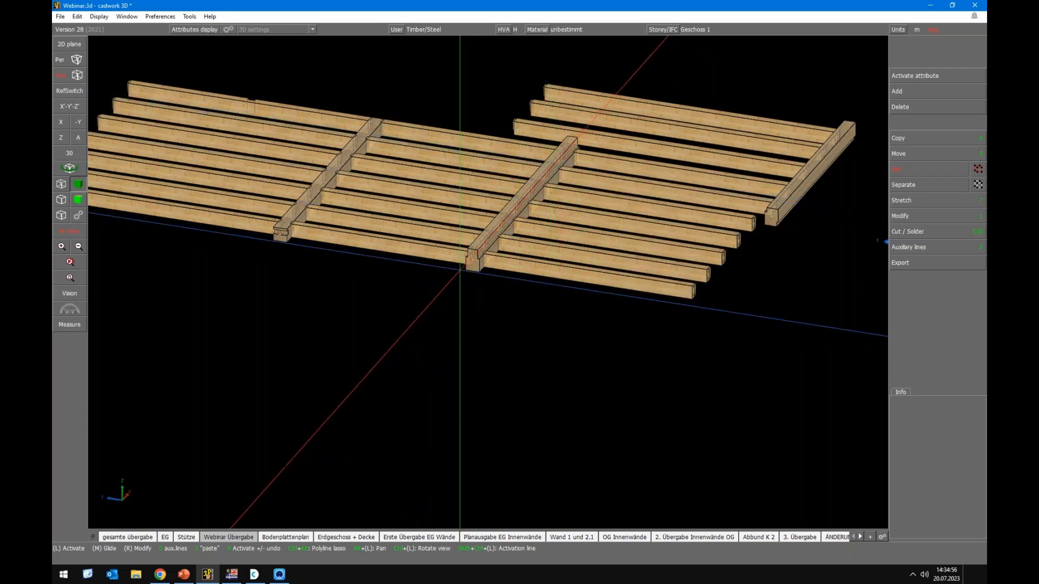
# Return to RFEM and review the properties of section 1, R_M1 240/240, without changing it
pyautogui.click(231, 574)
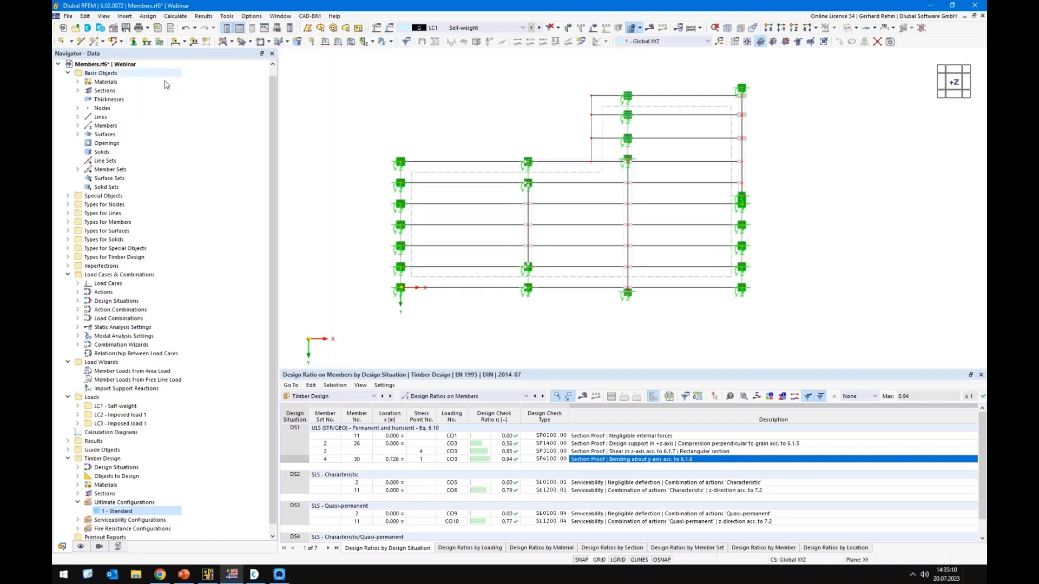
pyautogui.click(77, 91)
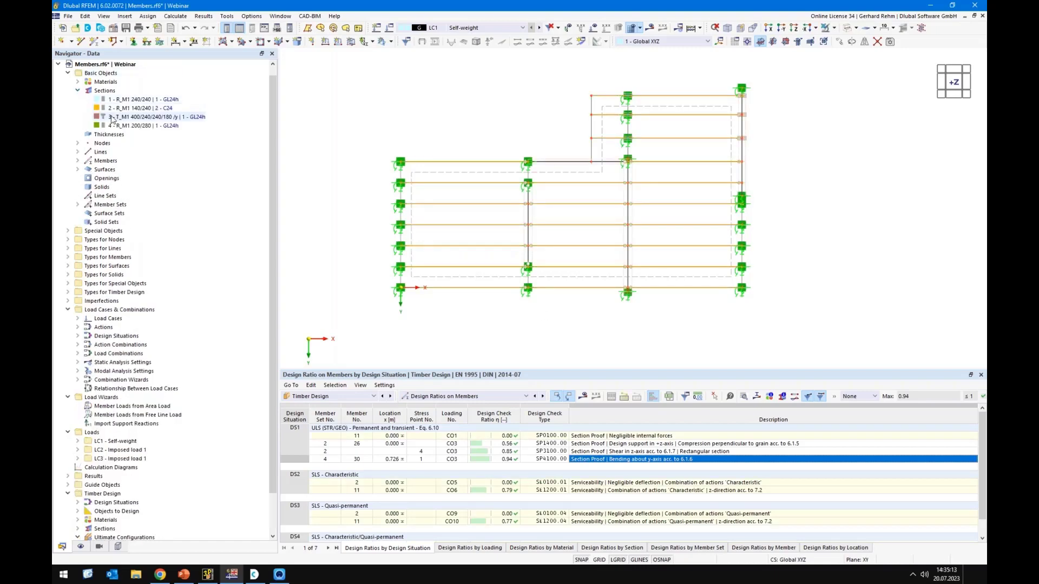
pyautogui.click(136, 99)
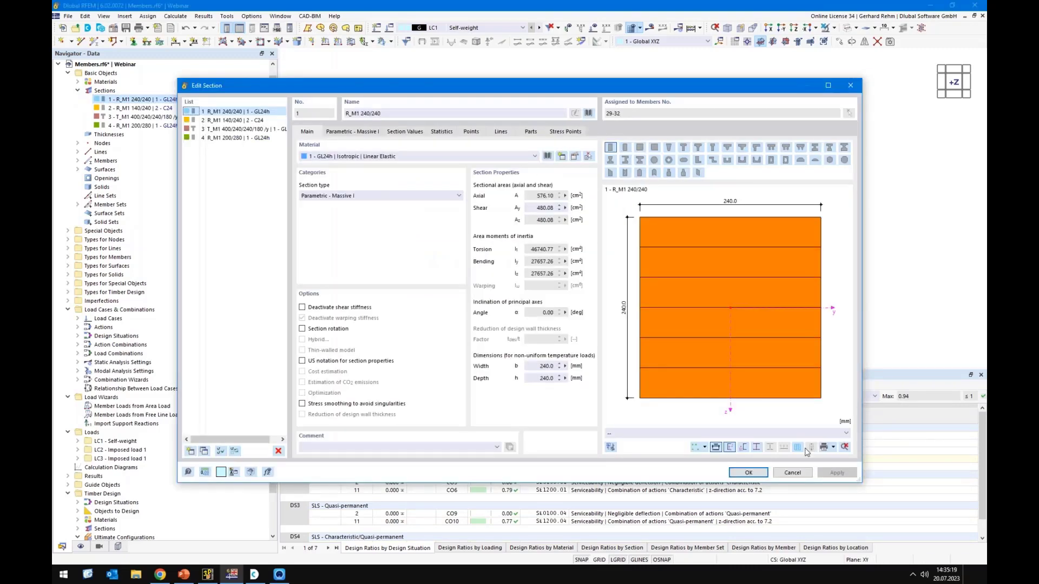
pyautogui.click(792, 473)
# Change section 3 from the T-shape to a massive rectangle with a width of 200 mm and a height of 360 mm
pyautogui.click(131, 117)
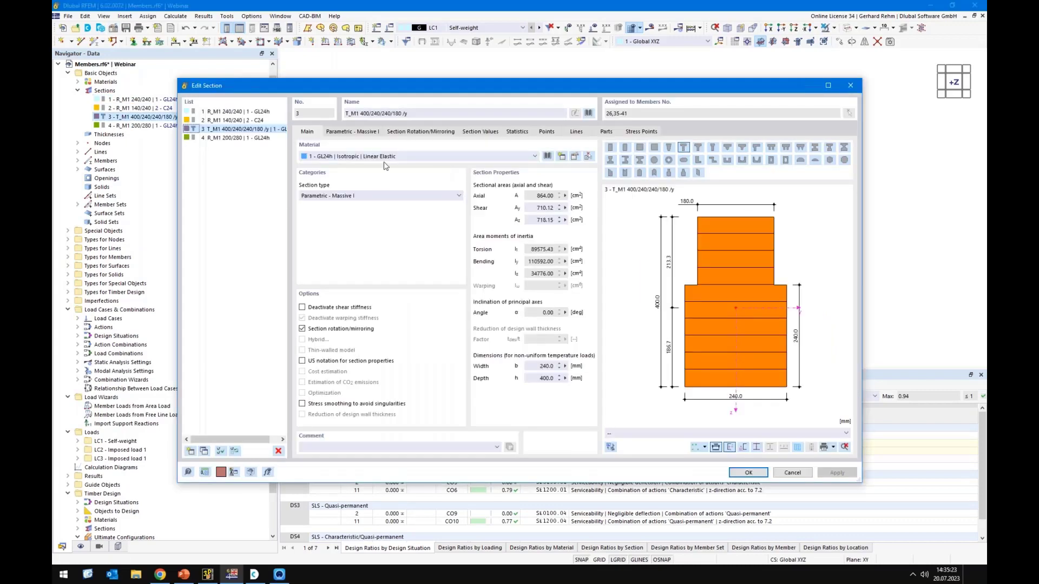
pyautogui.click(611, 148)
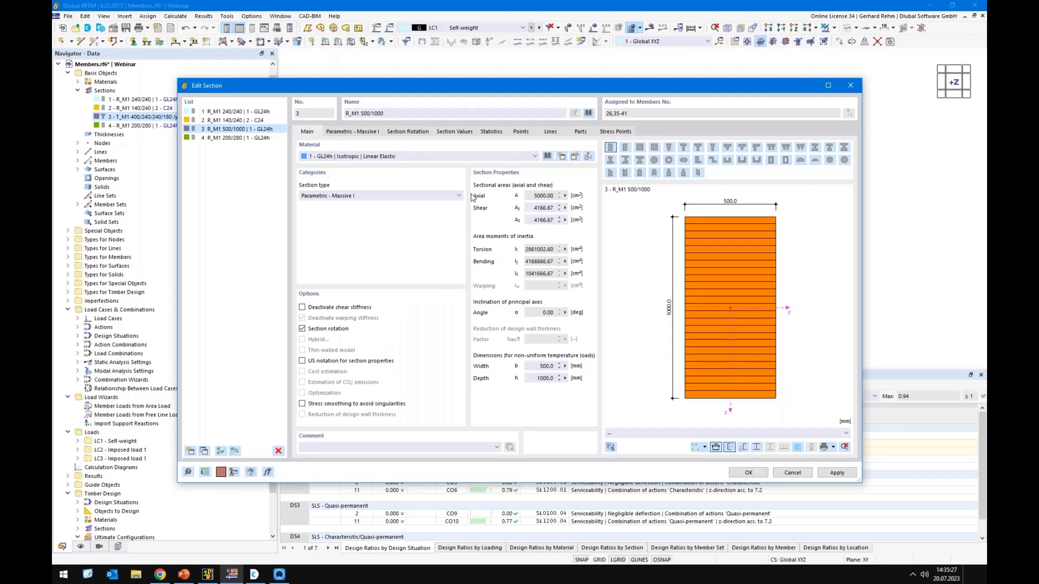
pyautogui.click(358, 133)
pyautogui.click(358, 161)
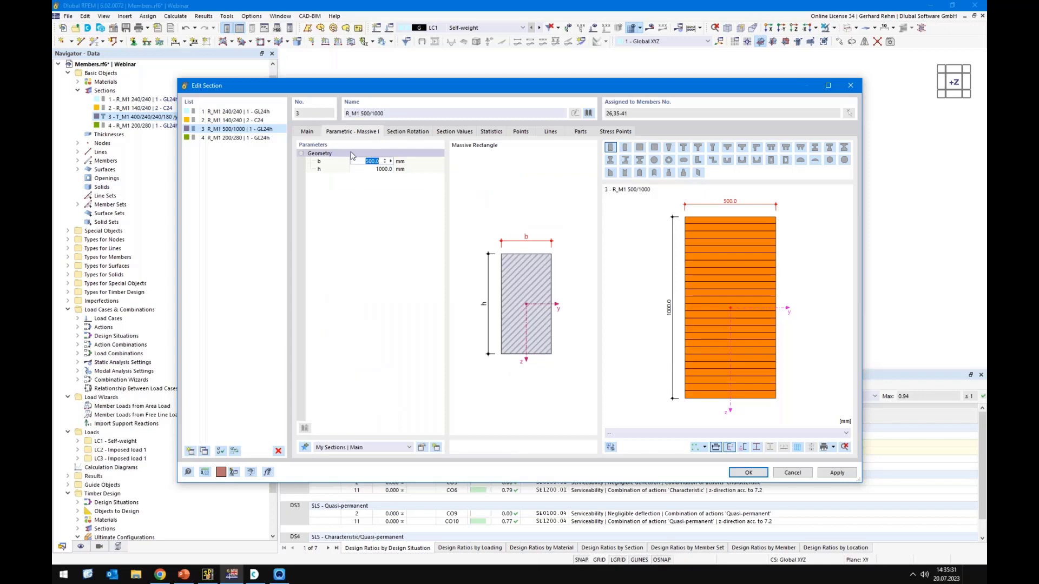
pyautogui.write('200')
pyautogui.click(364, 169)
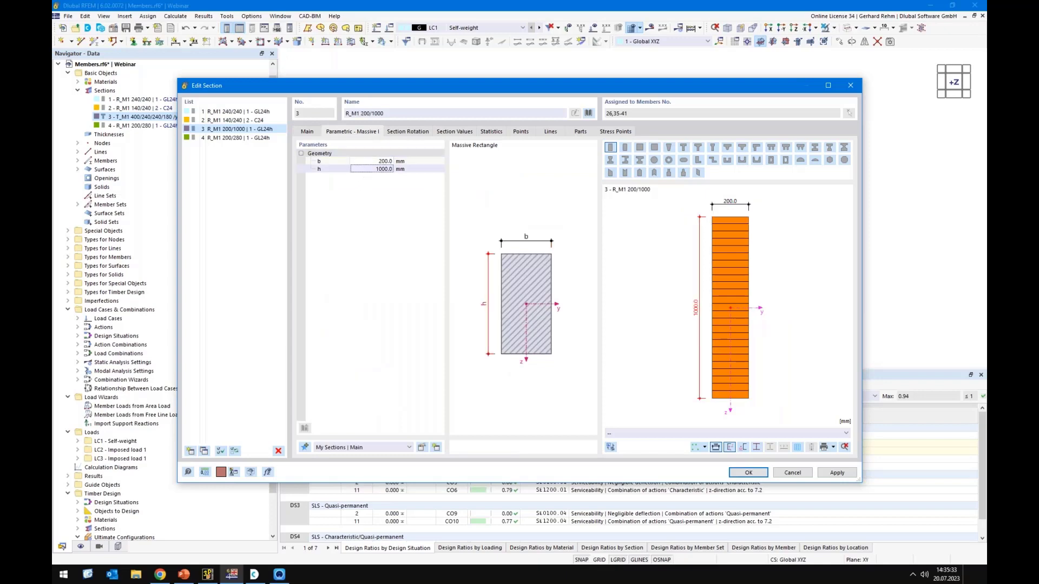
pyautogui.write('36')
pyautogui.click(308, 132)
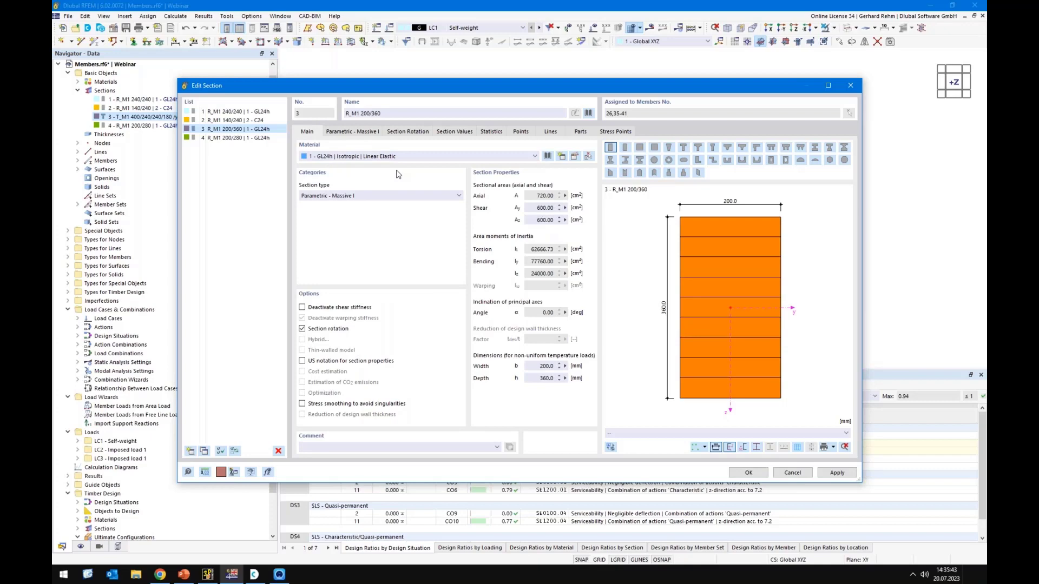
# Browse the European laminated veneer lumber materials for section 3, checking the Baubuche GL75 Beam properties and the Kerto LVL series
pyautogui.click(547, 156)
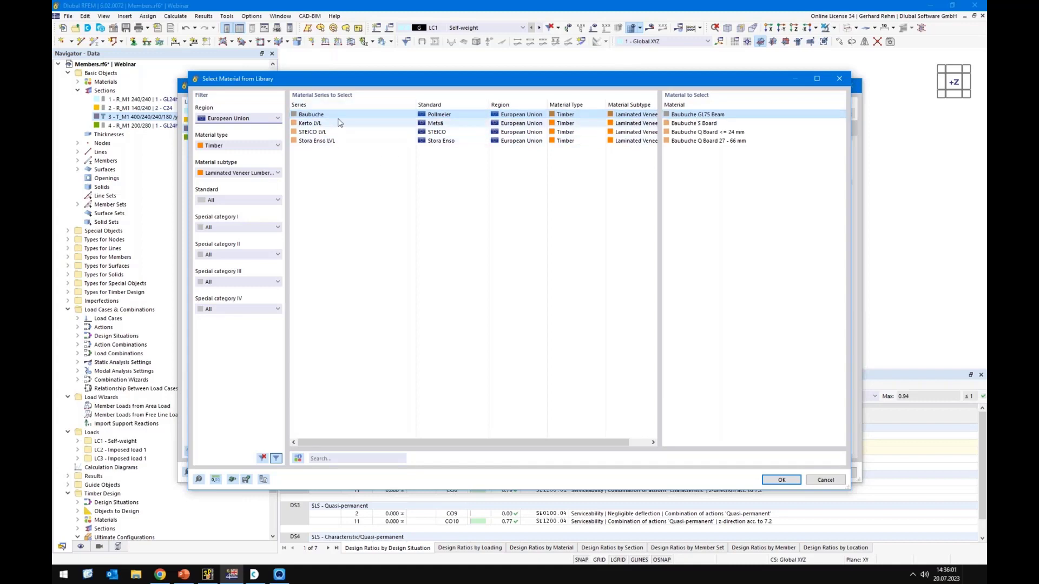
pyautogui.click(297, 460)
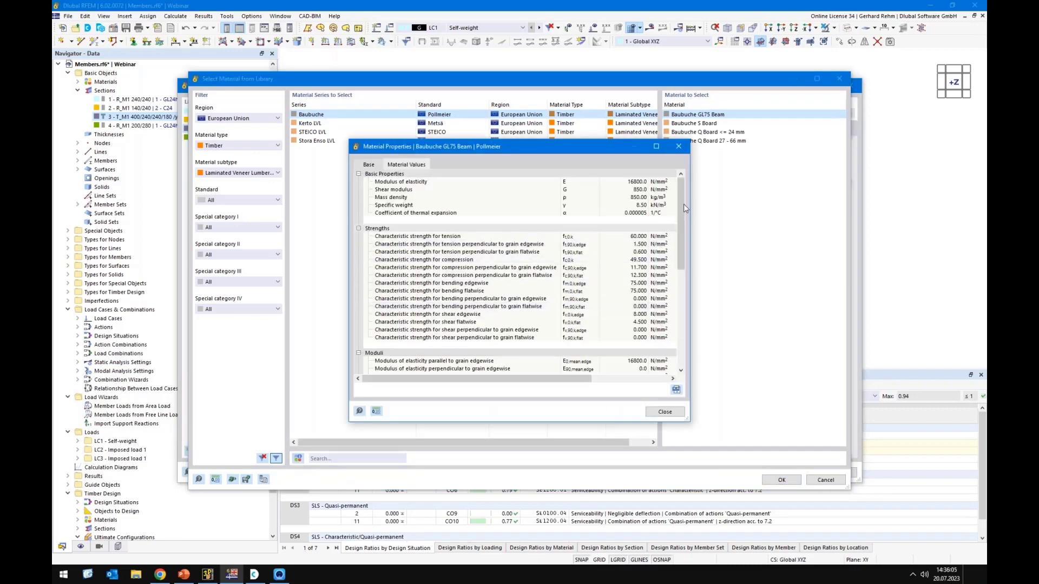
pyautogui.scroll(-4, 683, 207)
pyautogui.click(677, 147)
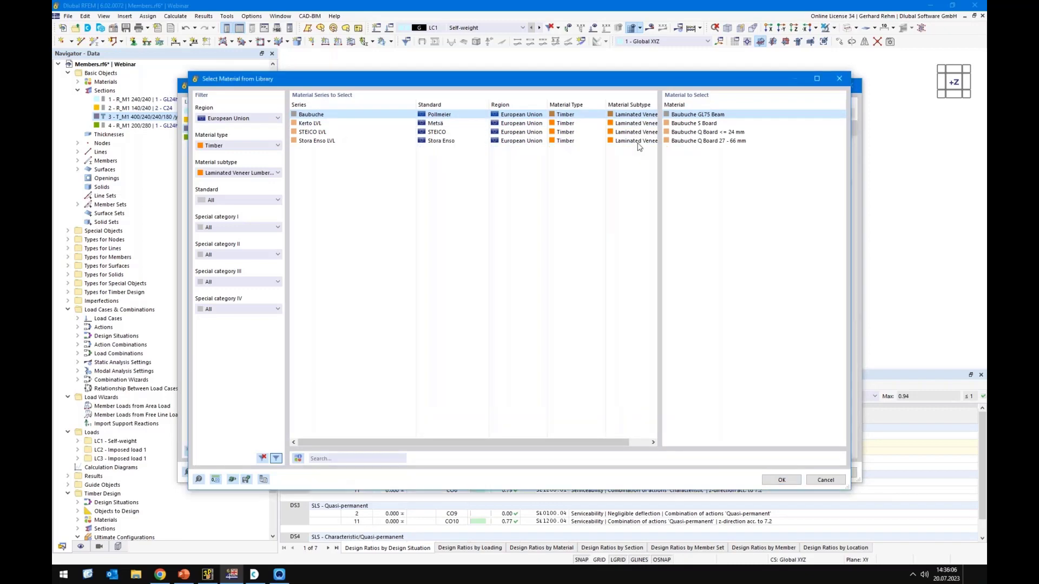
pyautogui.click(320, 124)
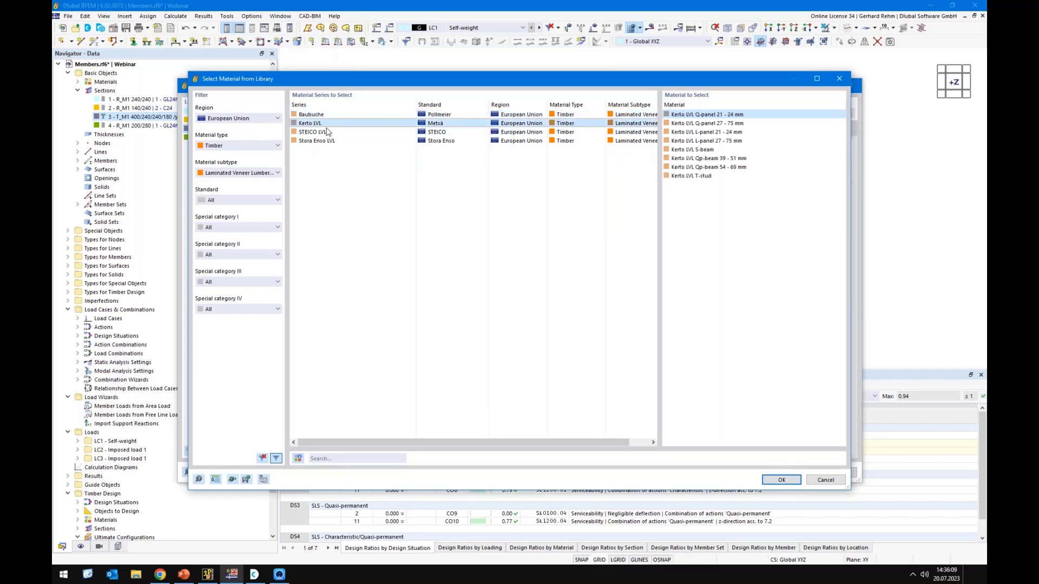
# Examine the strengths, moduli and densities of the Kerto LVL Q-panel 27 - 75 mm material in the library
pyautogui.doubleClick(698, 123)
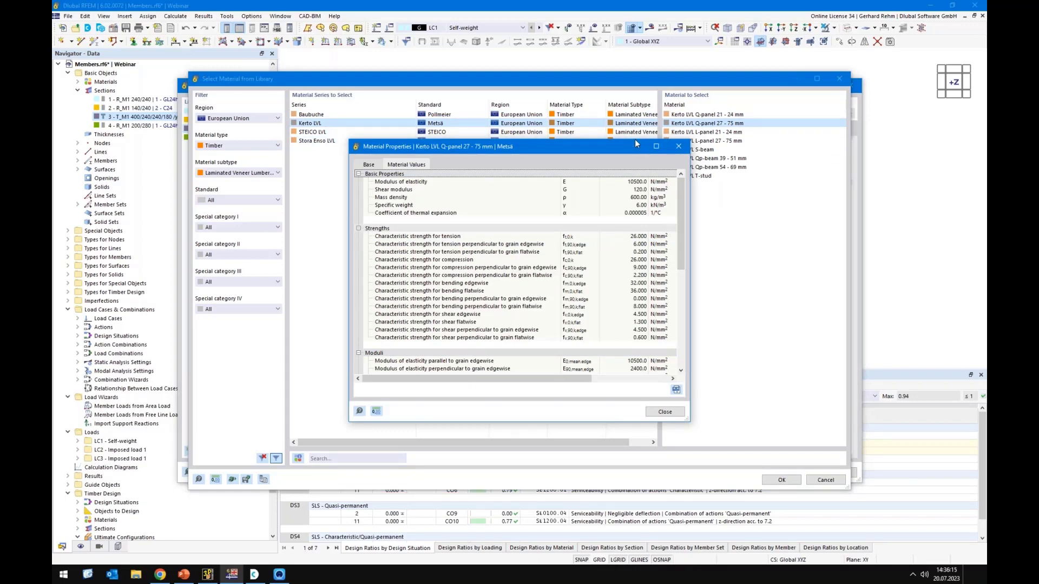
pyautogui.moveTo(635, 139); pyautogui.dragTo(635, 43)
pyautogui.moveTo(683, 156); pyautogui.dragTo(683, 201)
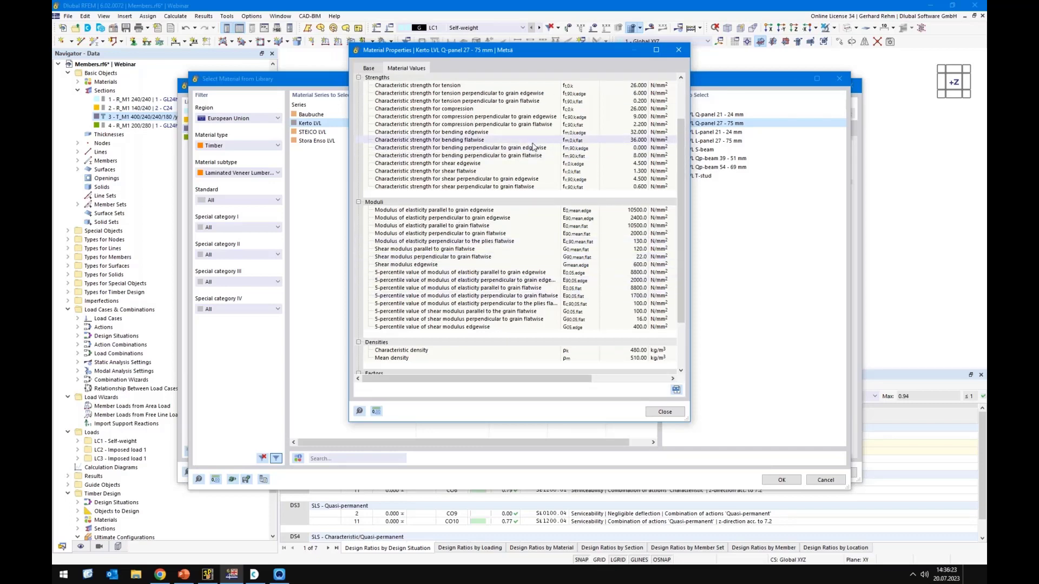
pyautogui.click(665, 412)
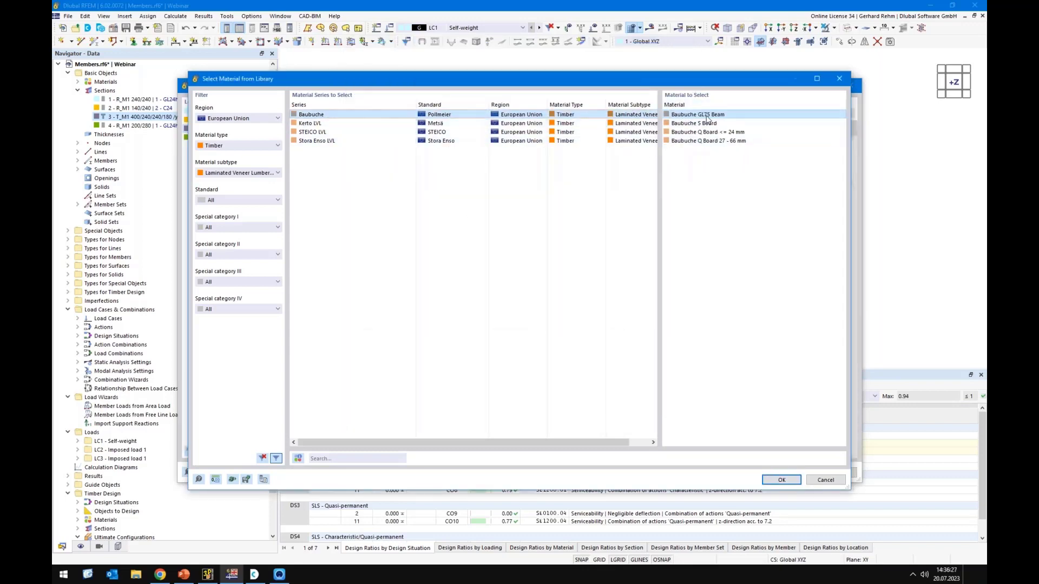
# Assign the Baubuche GL75 Beam library material to section 3 and open that material for editing
pyautogui.click(781, 480)
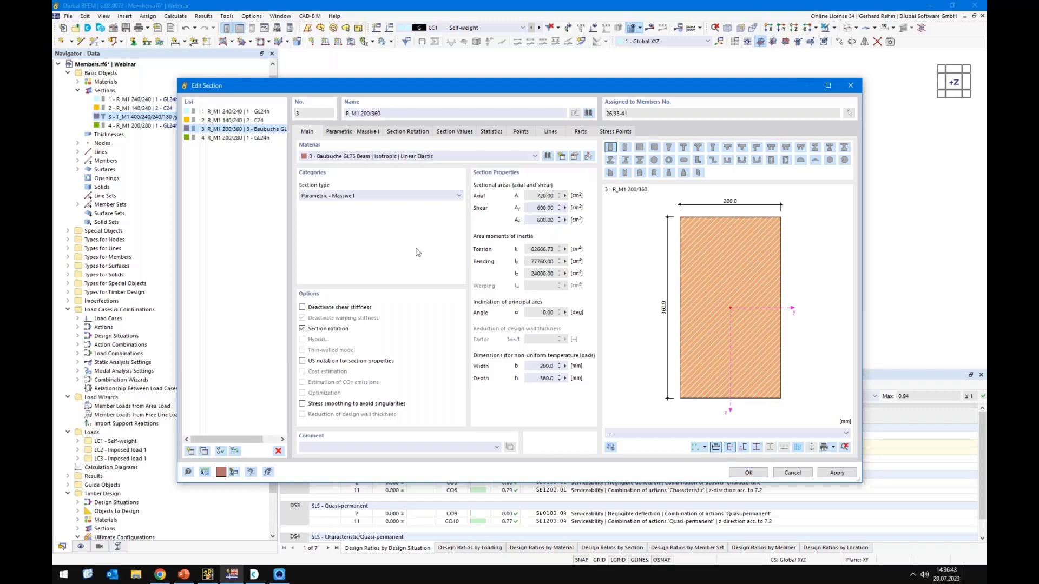
pyautogui.click(575, 156)
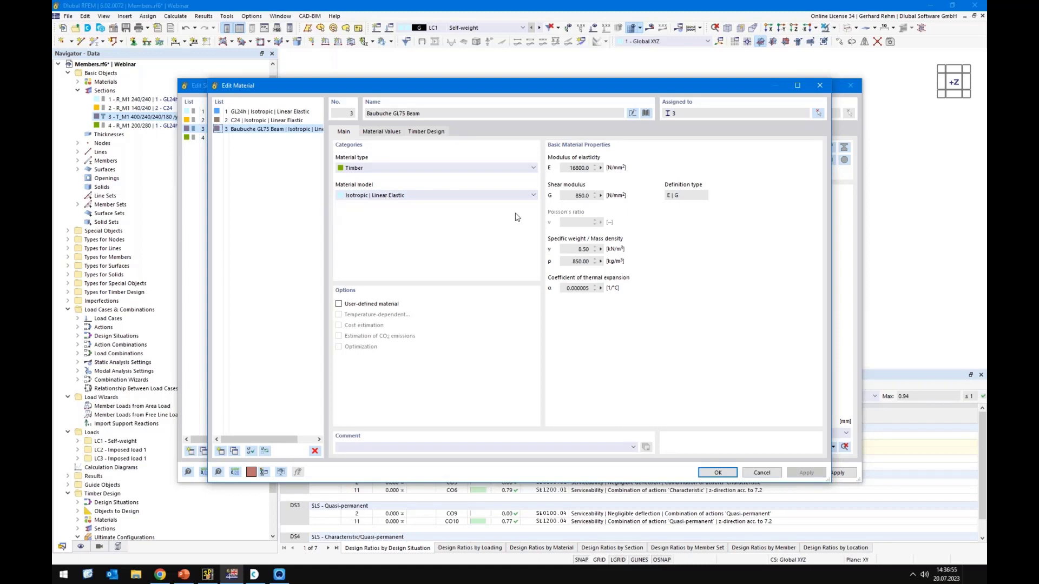
# Switch to Chrome, search Google images for "baubuche" and view the Träger BauBuche GL75 picture from Pollmeier
pyautogui.click(165, 580)
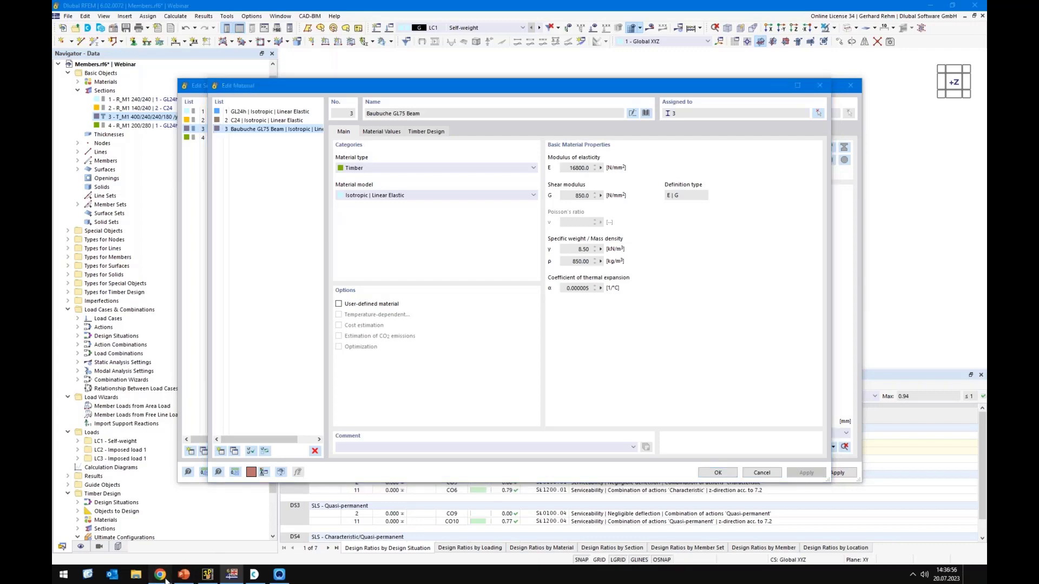
pyautogui.click(183, 8)
pyautogui.write('google.de')
pyautogui.press('Return')
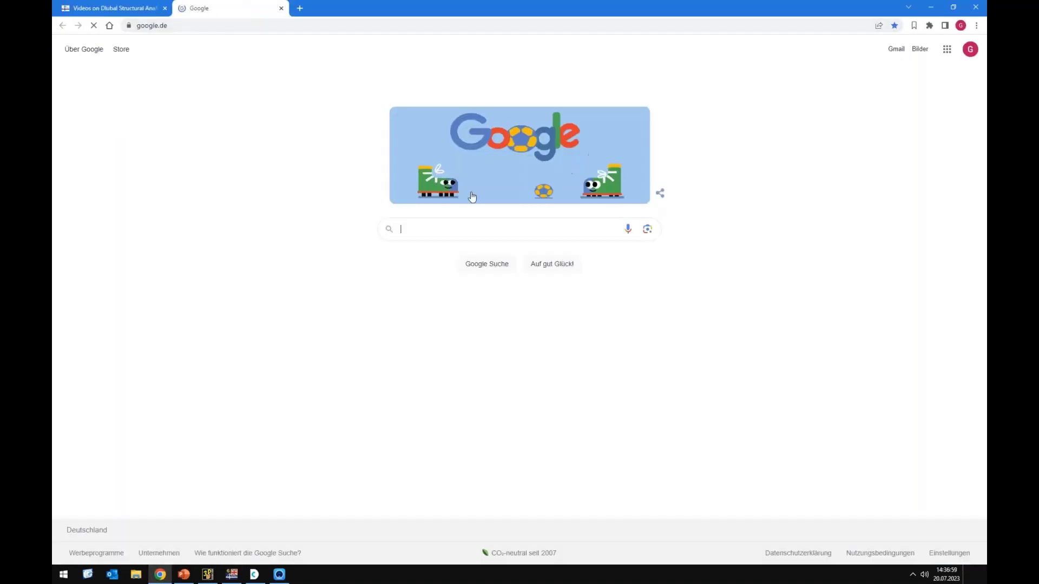
pyautogui.write('baubuche')
pyautogui.press('Return')
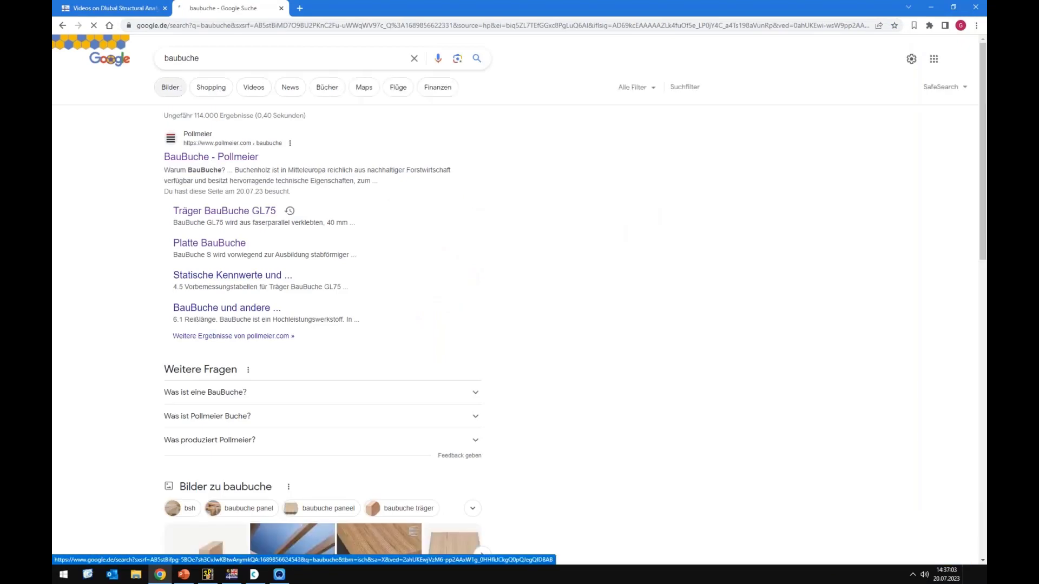
pyautogui.click(170, 87)
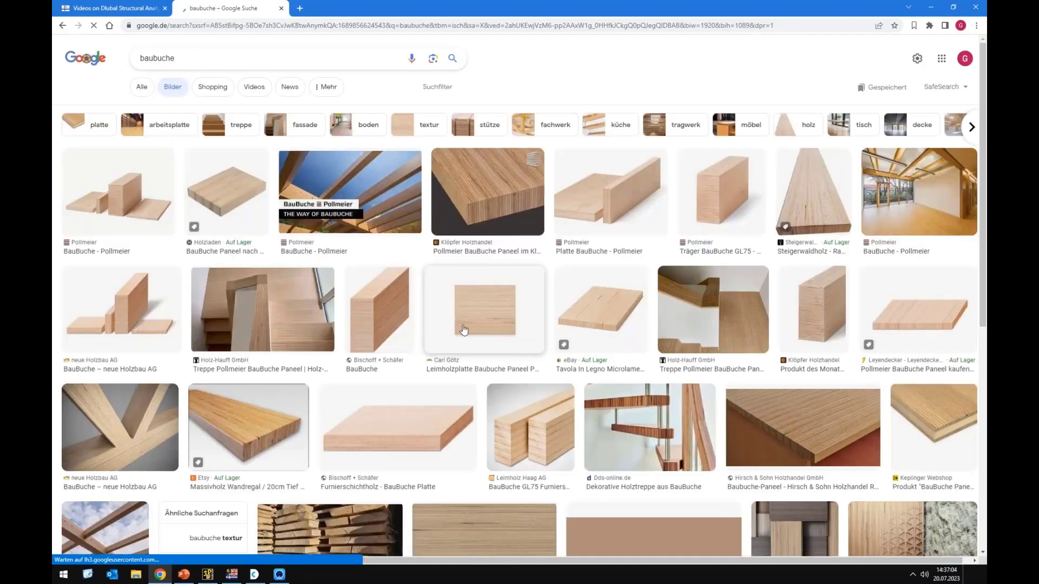
pyautogui.click(720, 208)
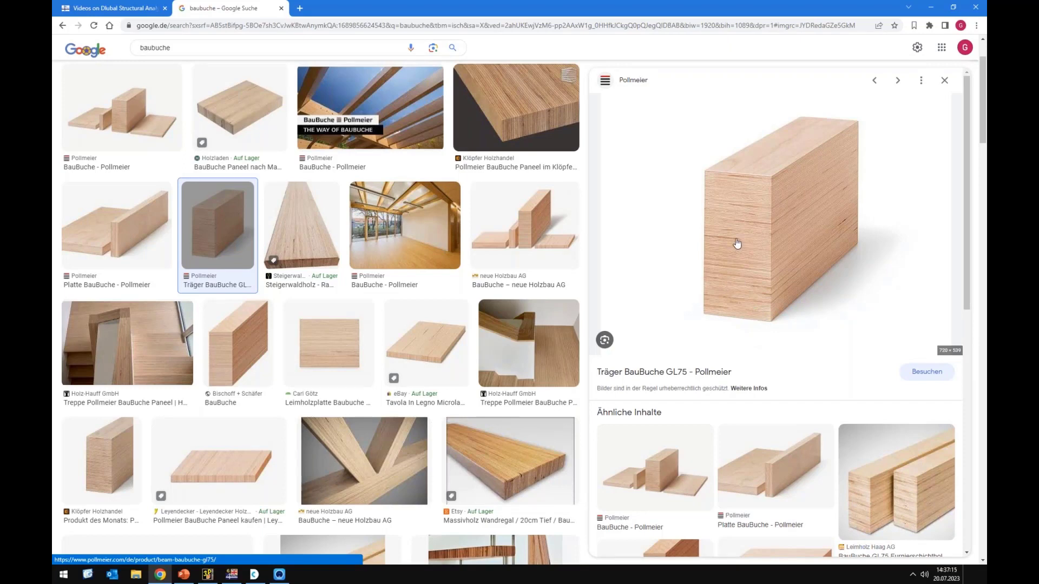
# Return to RFEM and set the Baubuche material model to Isotropic | Timber | Linear Elastic (Members), with Parallel and Flatwise use
pyautogui.hotkey('alt', 'Tab')
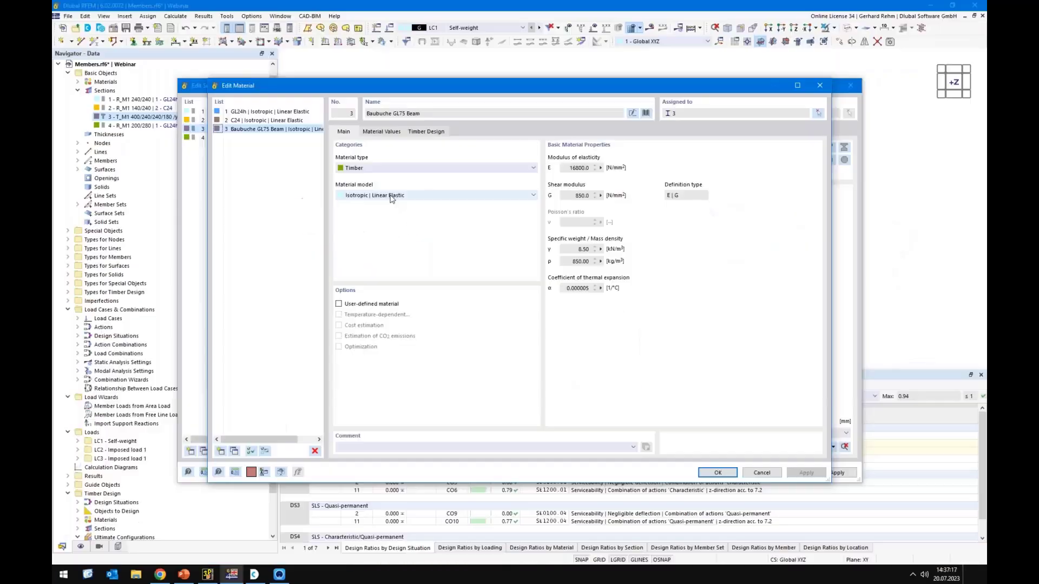
pyautogui.click(392, 196)
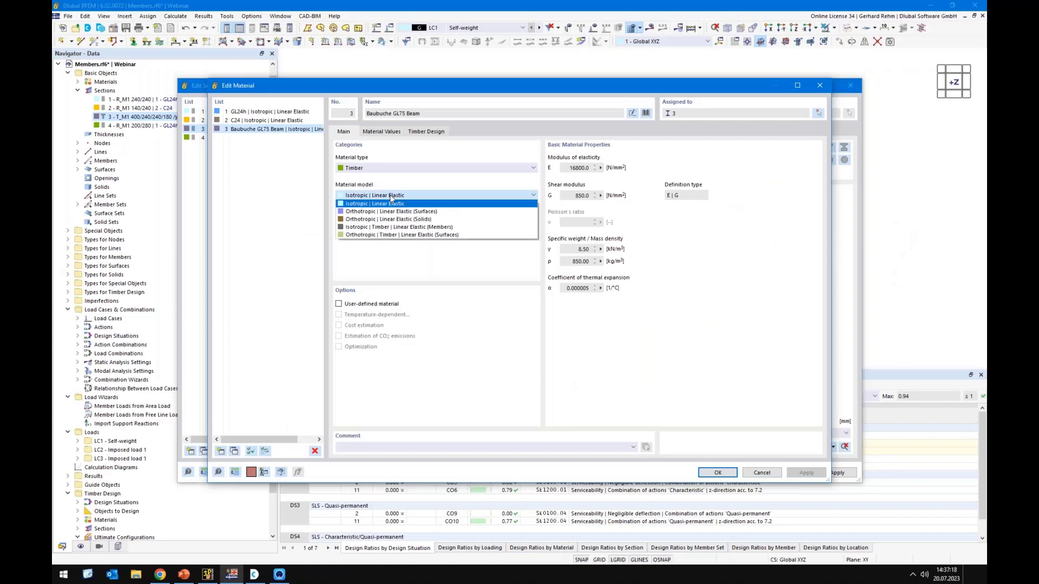
pyautogui.click(359, 228)
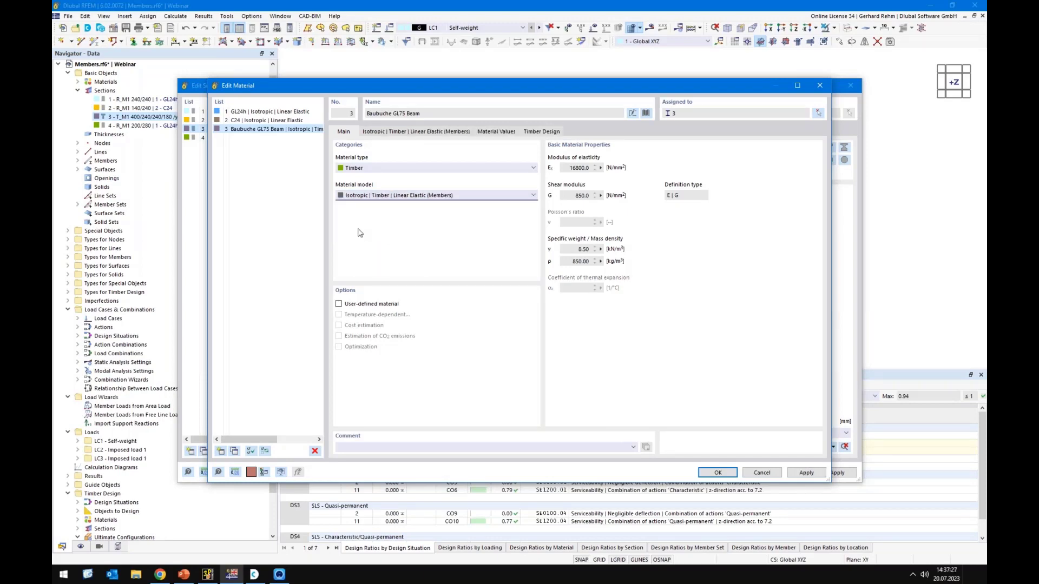
pyautogui.click(377, 133)
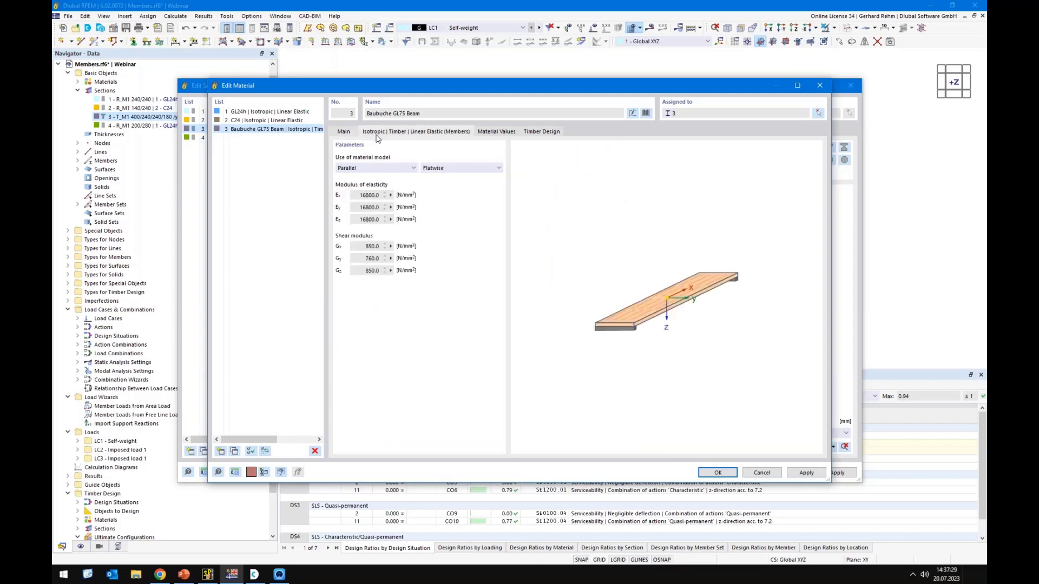
pyautogui.click(349, 169)
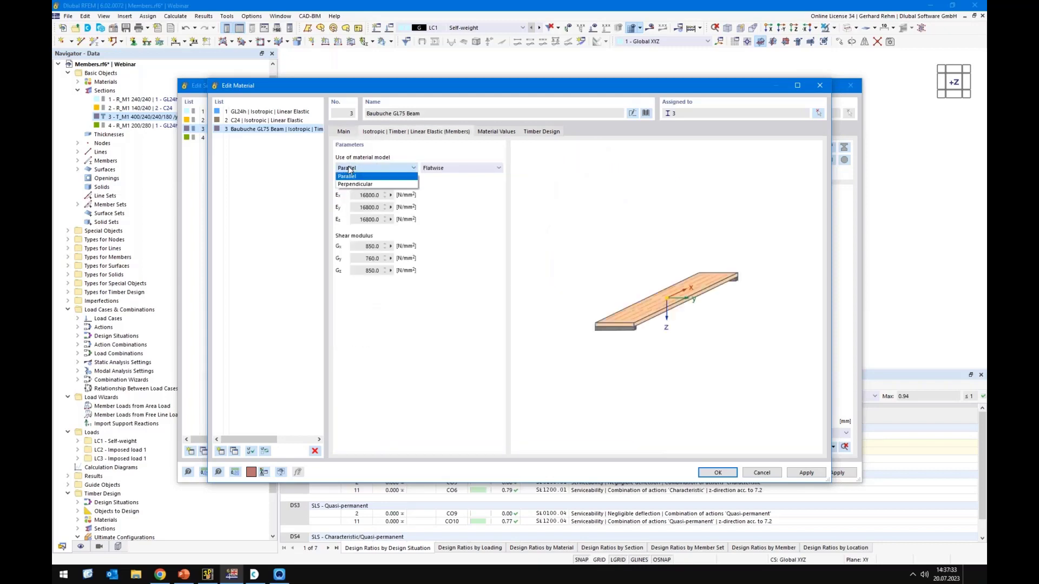
pyautogui.click(349, 176)
pyautogui.click(448, 169)
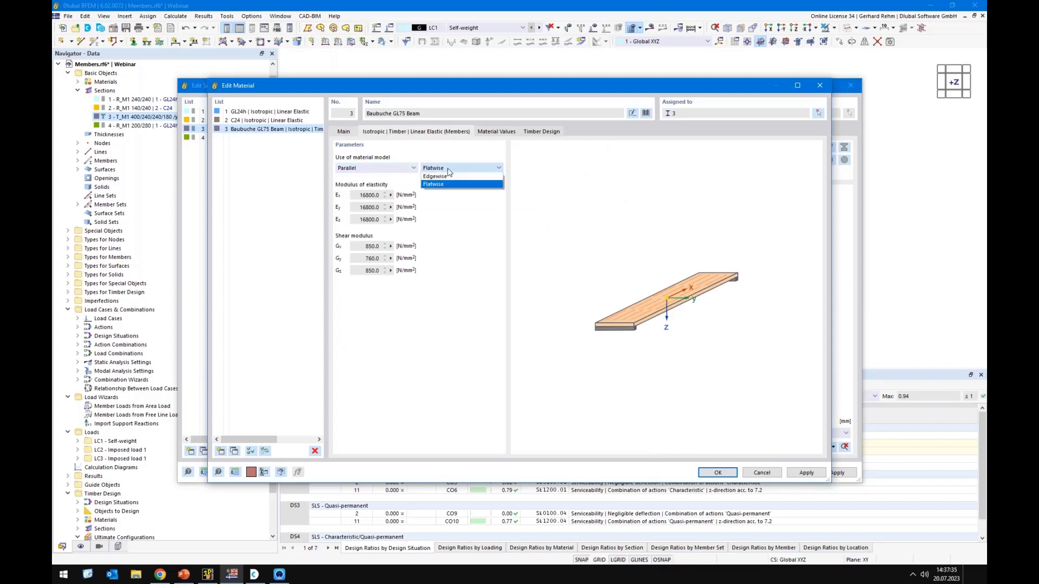
pyautogui.click(448, 171)
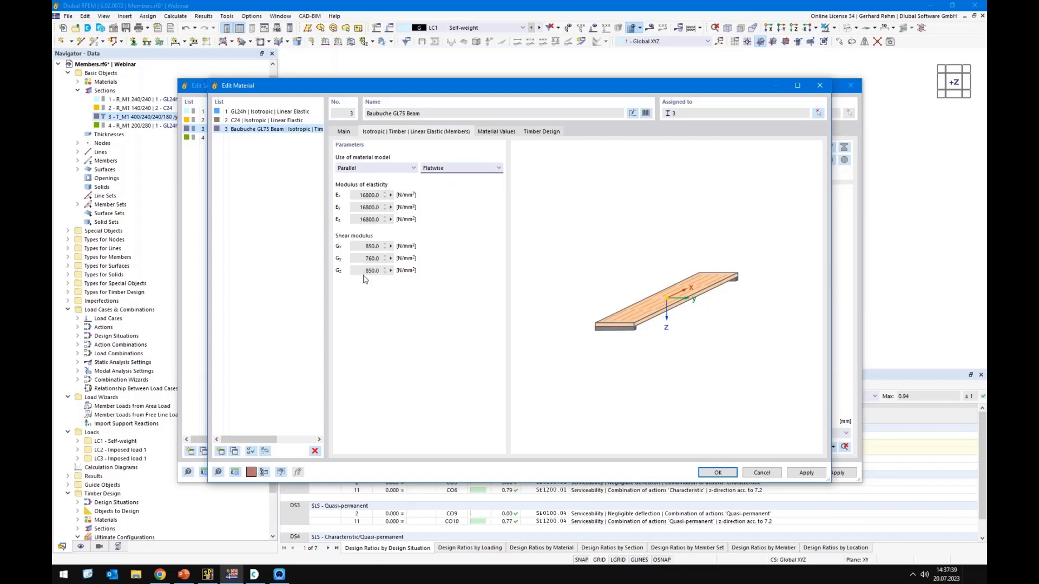
# Switch the member timber model from Flatwise to Edgewise use and compare the shear moduli and modulus of elasticity
pyautogui.click(373, 258)
pyautogui.click(440, 171)
pyautogui.click(443, 177)
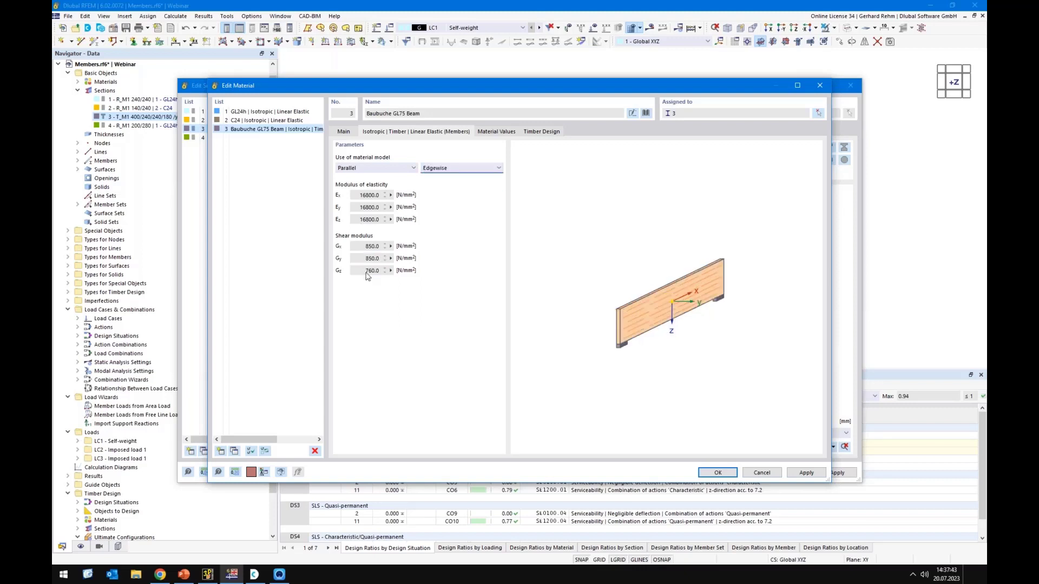
pyautogui.click(372, 270)
pyautogui.click(360, 195)
# Try the Orthotropic | Timber | Linear Elastic (Surfaces) material model and examine its wall, plate and shear stiffness parameters
pyautogui.click(344, 132)
pyautogui.click(403, 194)
pyautogui.click(376, 235)
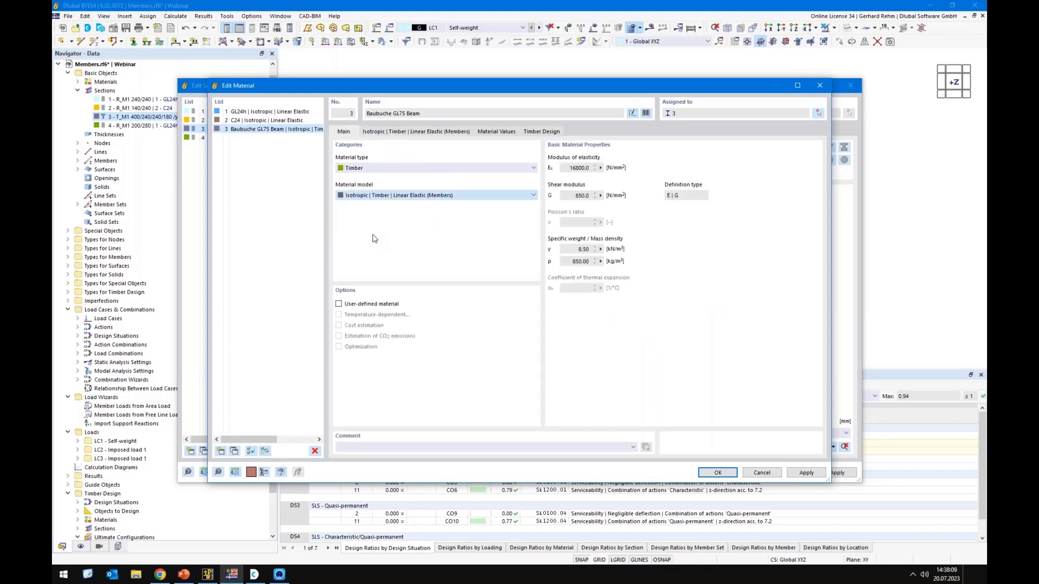
pyautogui.click(395, 133)
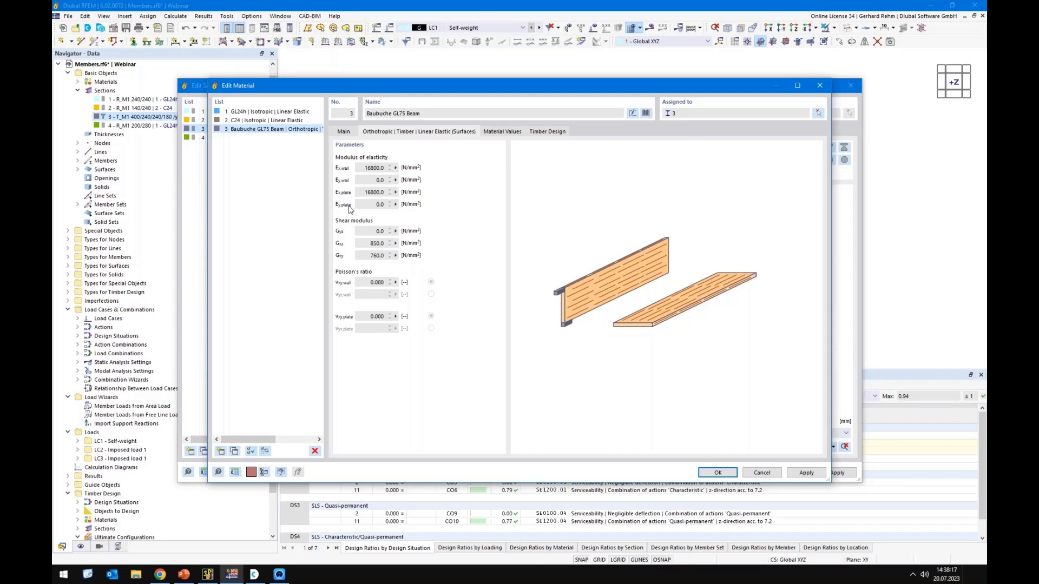
pyautogui.doubleClick(378, 180)
pyautogui.doubleClick(368, 169)
pyautogui.doubleClick(369, 232)
# Set the material model back to Isotropic | Timber | Linear Elastic (Members) with Flatwise use, and accept the material with deletion of results
pyautogui.click(352, 132)
pyautogui.click(368, 196)
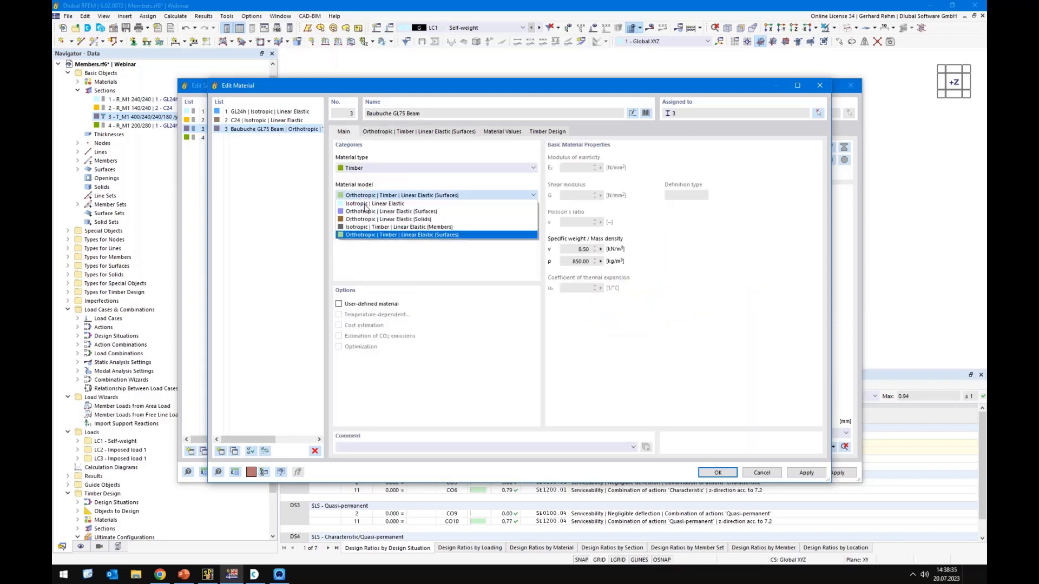
pyautogui.click(363, 207)
pyautogui.click(383, 133)
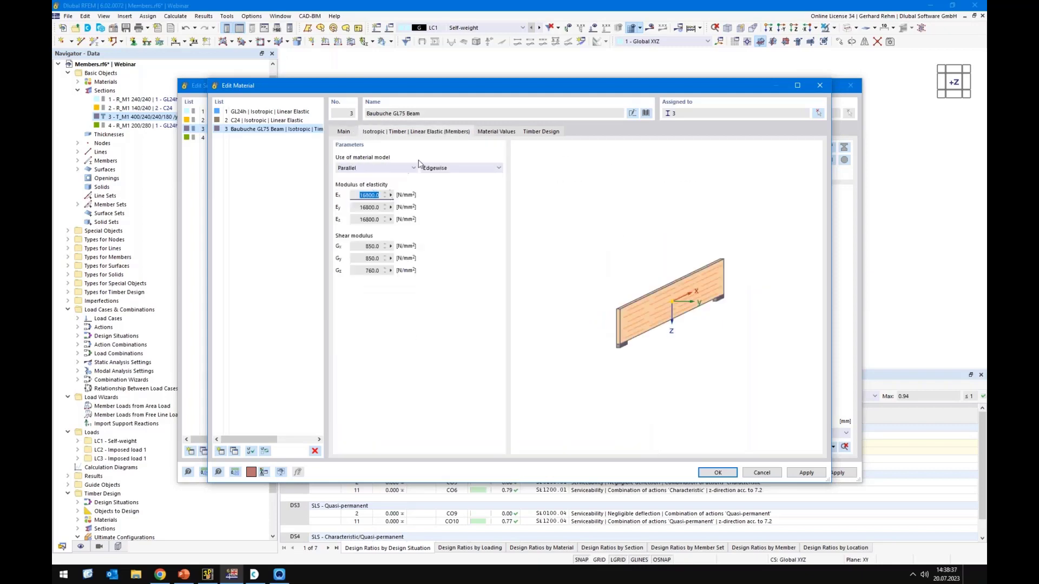
pyautogui.click(443, 168)
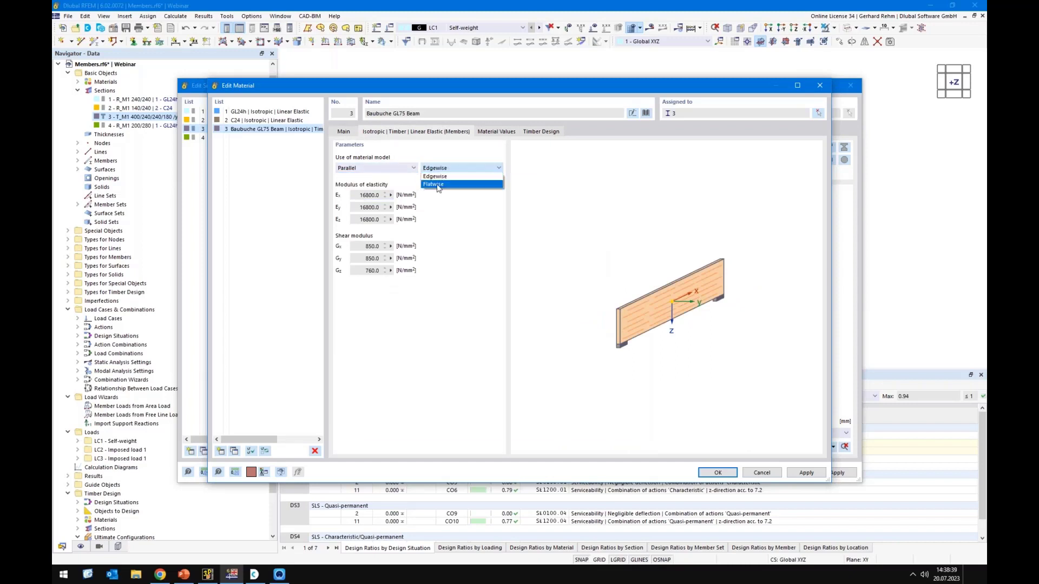
pyautogui.click(441, 183)
pyautogui.click(717, 472)
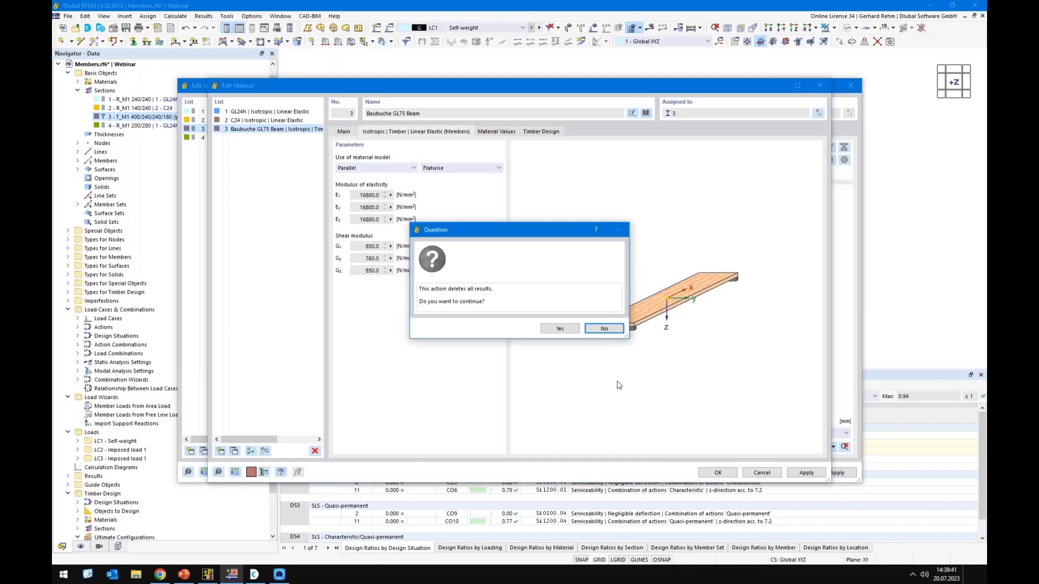
pyautogui.click(564, 331)
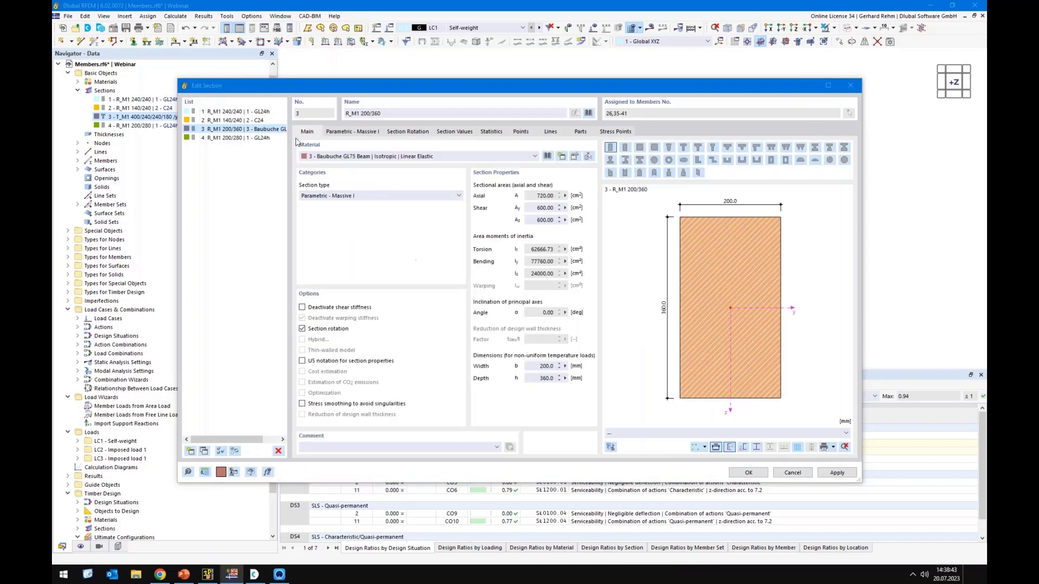
# Assign the Baubuche GL75 Beam material to section 1 (R_M1 240/240) and accept the section changes with deletion of the mesh
pyautogui.click(236, 112)
pyautogui.click(317, 159)
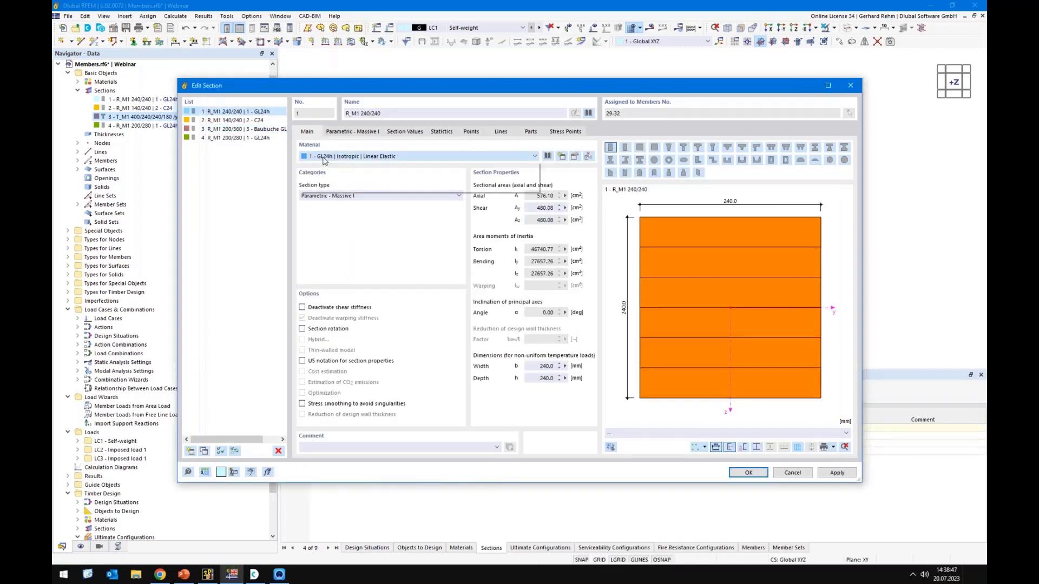
pyautogui.click(323, 180)
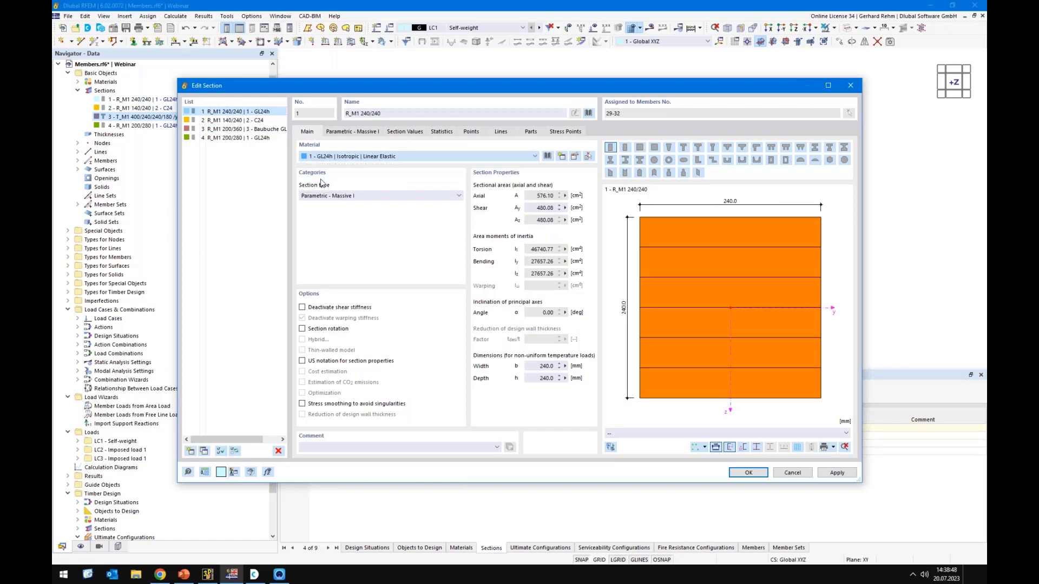
pyautogui.click(749, 472)
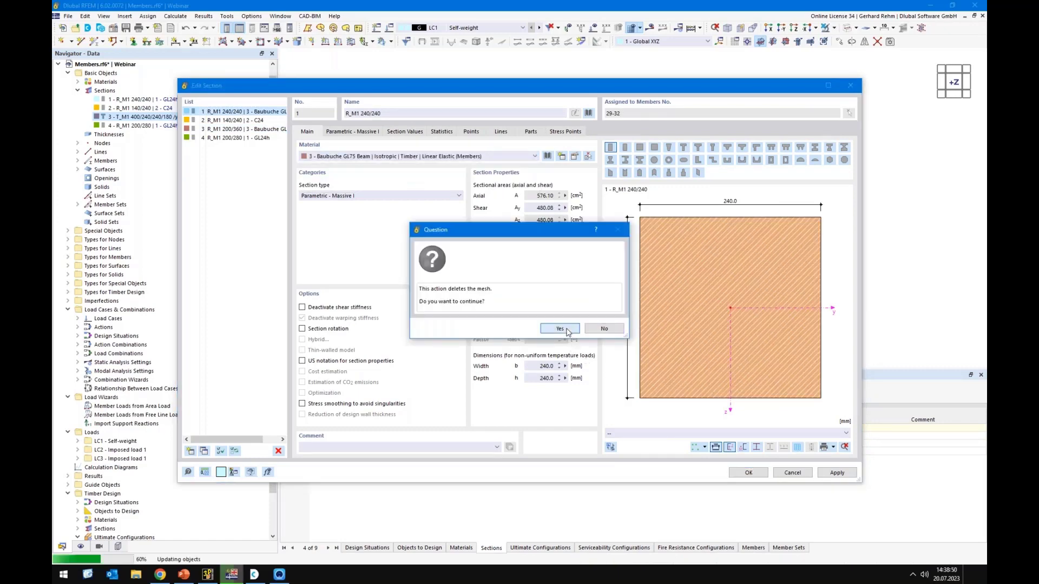
pyautogui.click(562, 327)
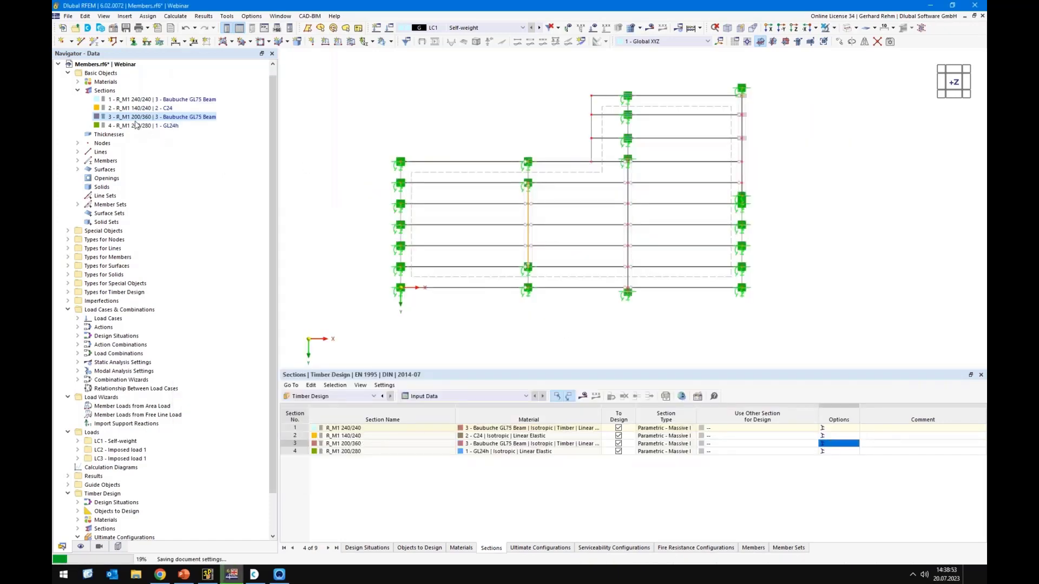
# Change the dimensions of section 2 (R_M1 140/240) to R_M1 720/120
pyautogui.click(135, 109)
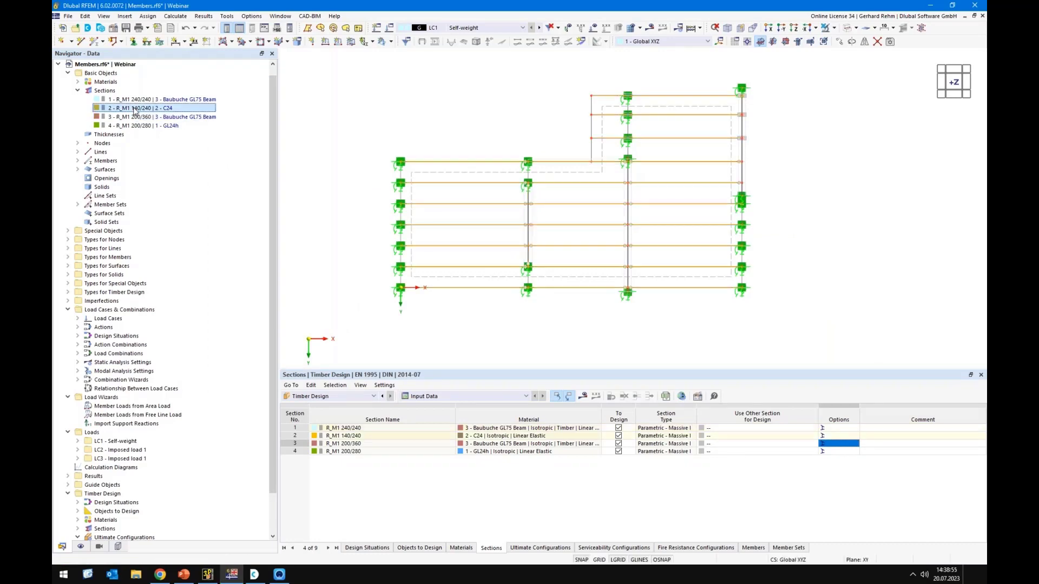
pyautogui.doubleClick(148, 111)
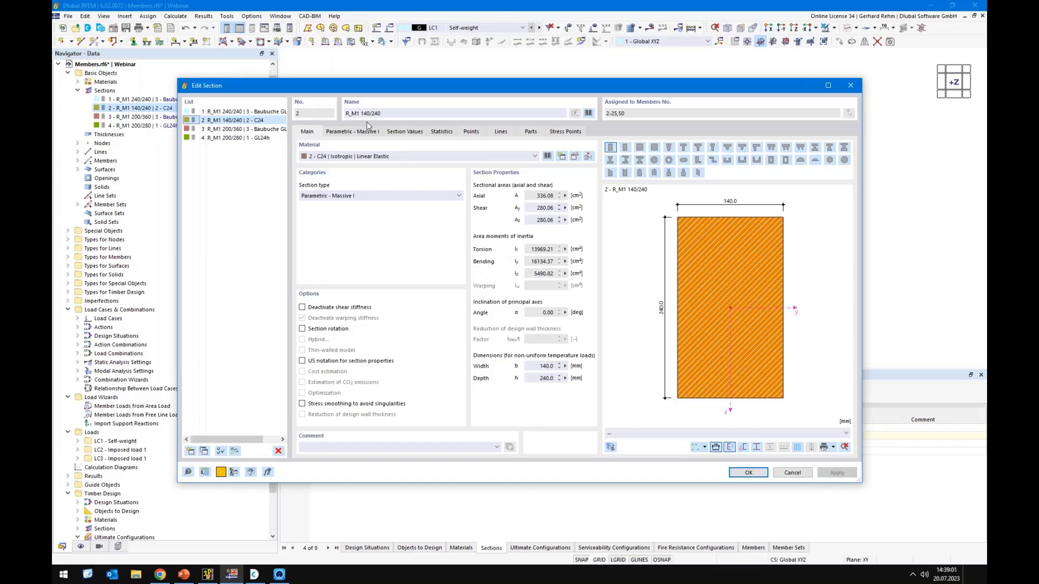
pyautogui.moveTo(362, 89); pyautogui.dragTo(475, 274)
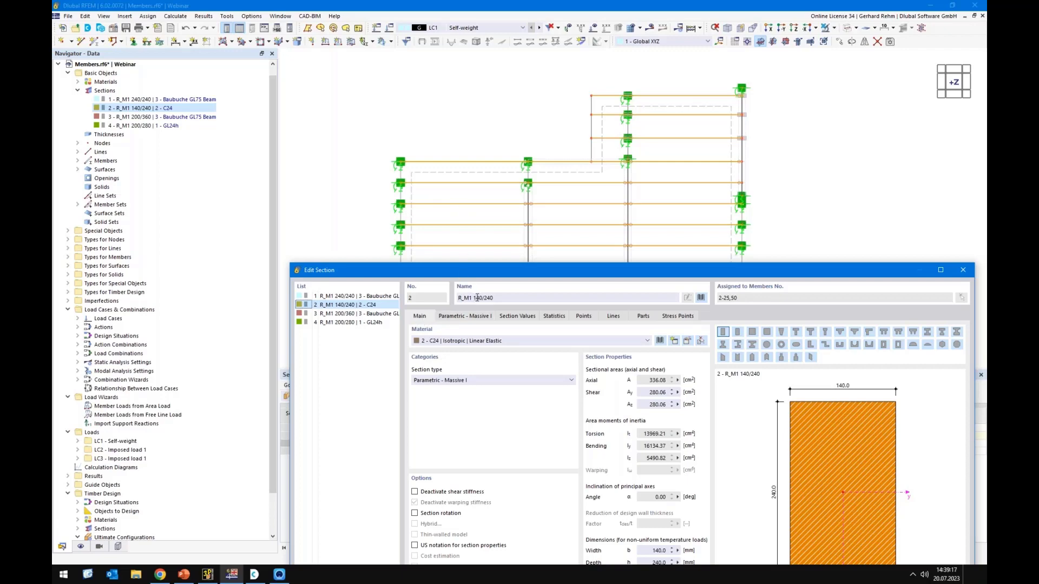
pyautogui.moveTo(476, 297); pyautogui.dragTo(479, 298)
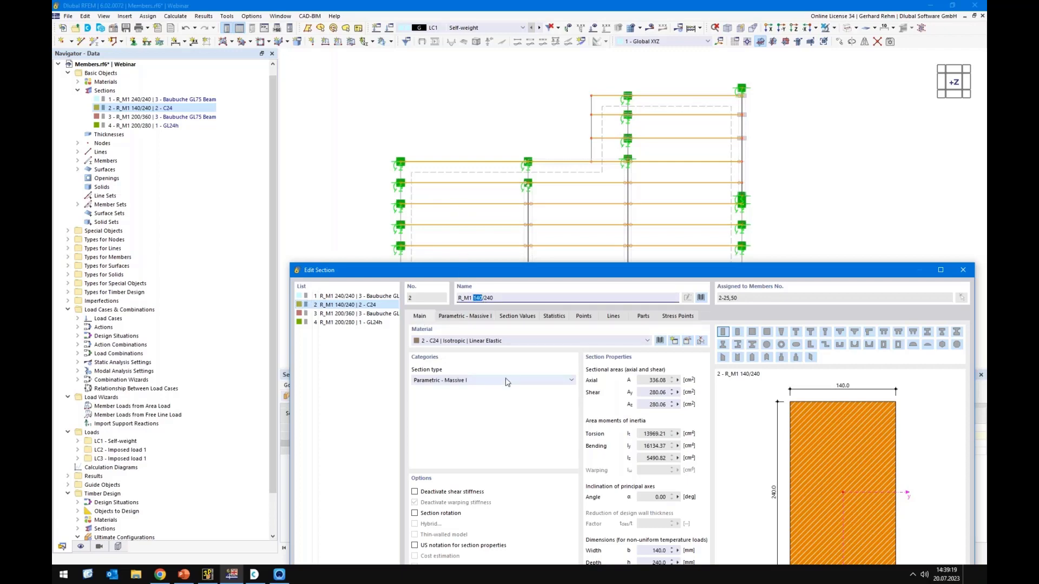
pyautogui.write('720')
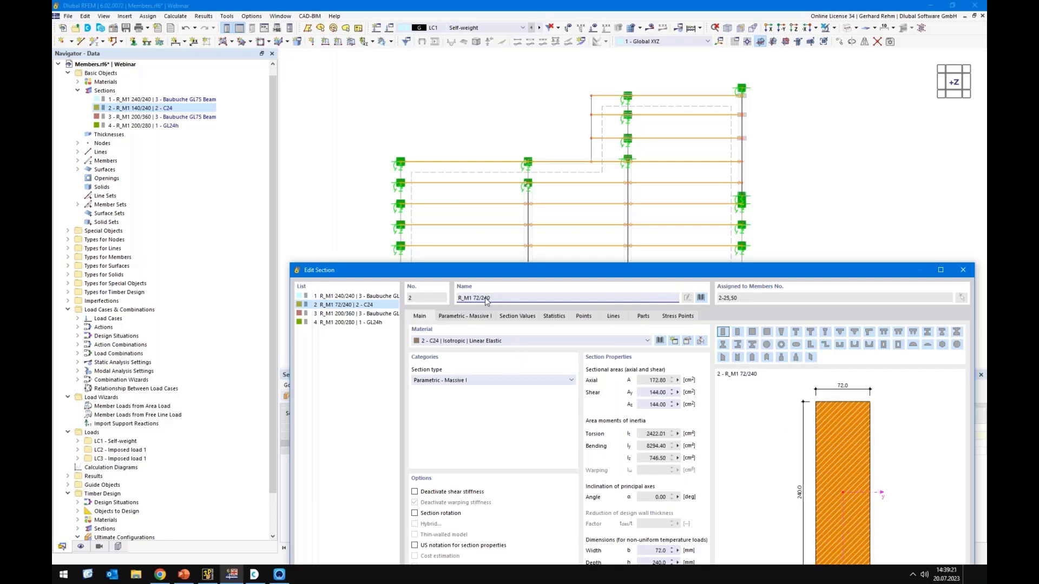
pyautogui.moveTo(484, 298); pyautogui.dragTo(523, 297)
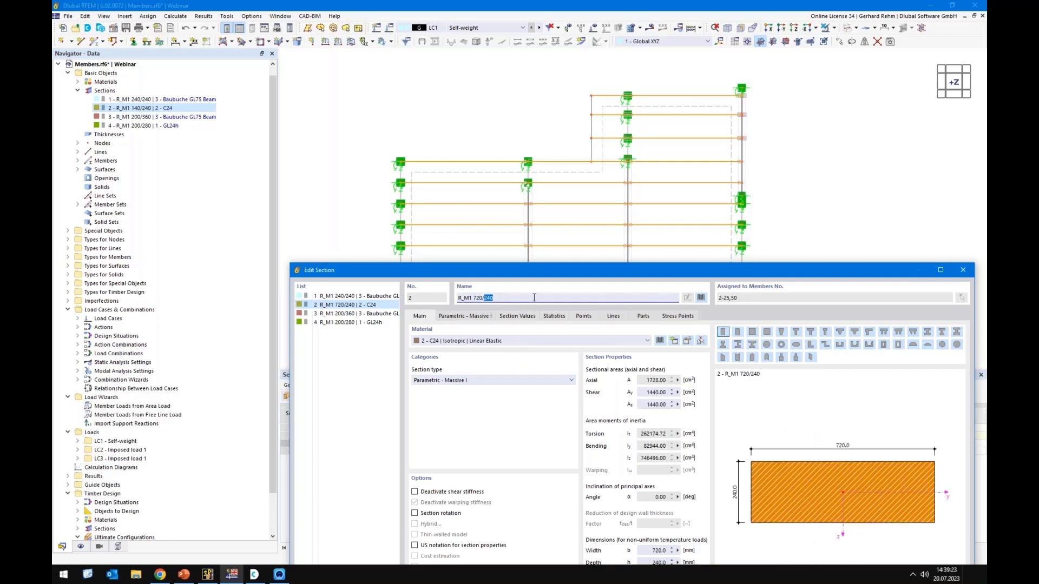
pyautogui.write('12')
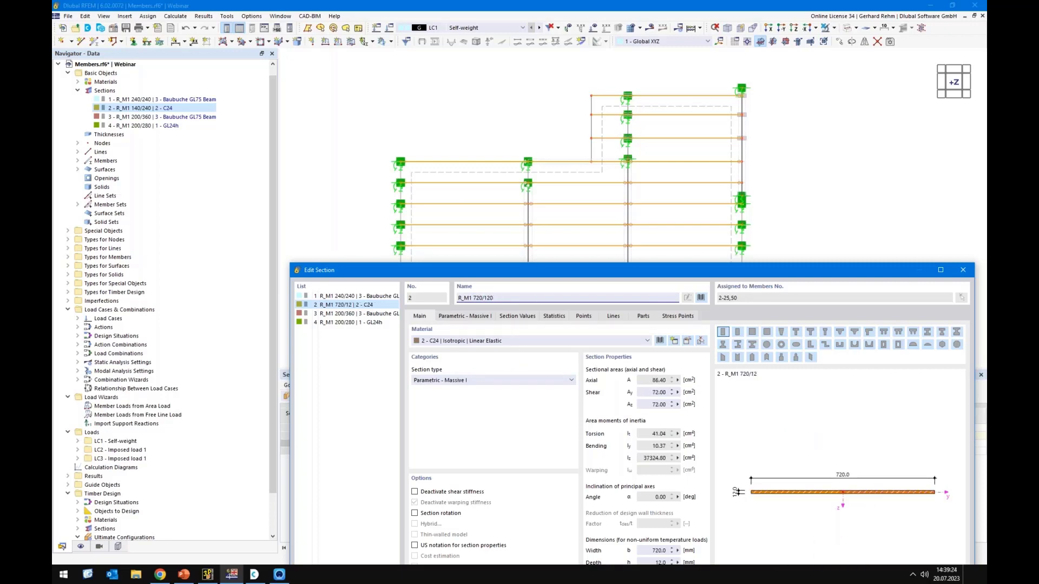
# Assign the GL24h material to section 2 and accept the section changes
pyautogui.click(429, 342)
pyautogui.click(448, 353)
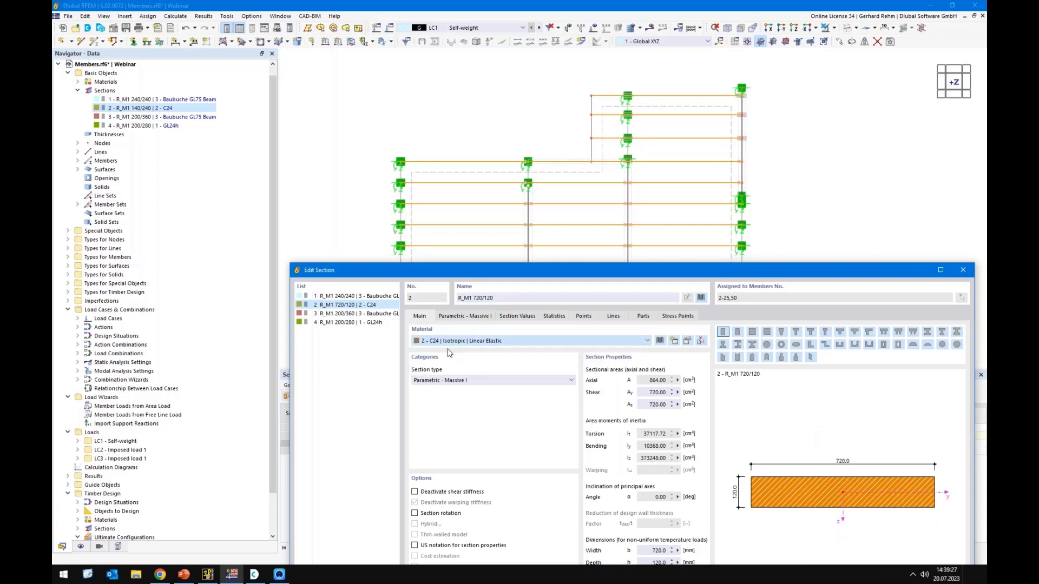
pyautogui.moveTo(601, 273); pyautogui.dragTo(532, 133)
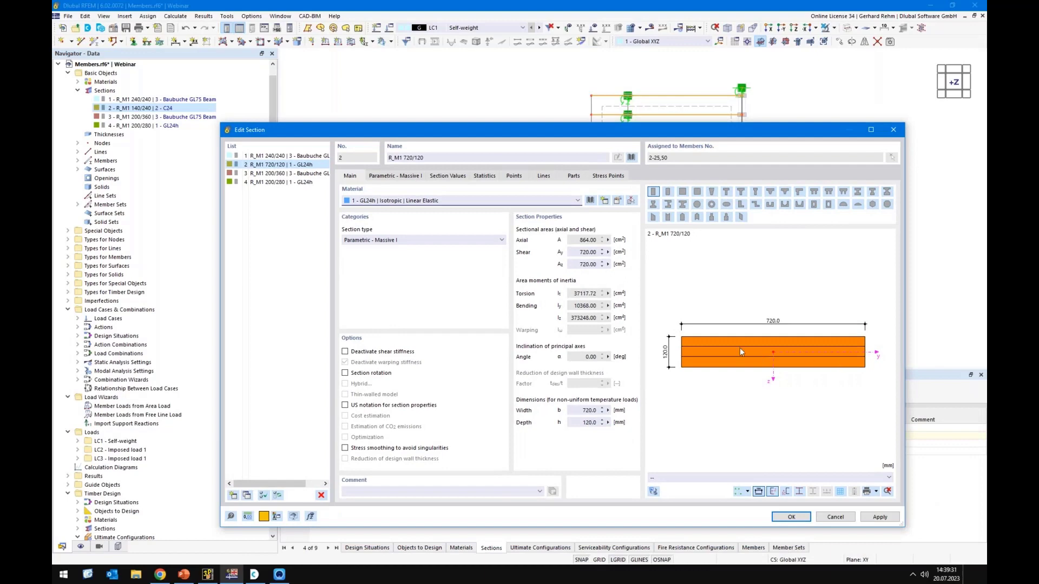
pyautogui.click(788, 517)
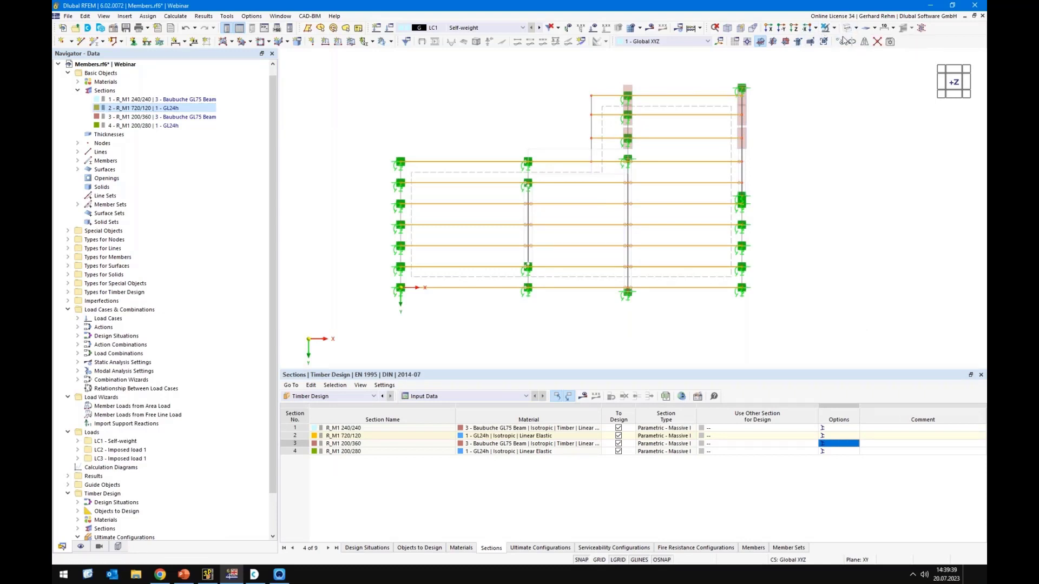
# Display the members as rendered solids, examine the gaps and overlaps between the 720/120 members, and return to the line display
pyautogui.click(847, 27)
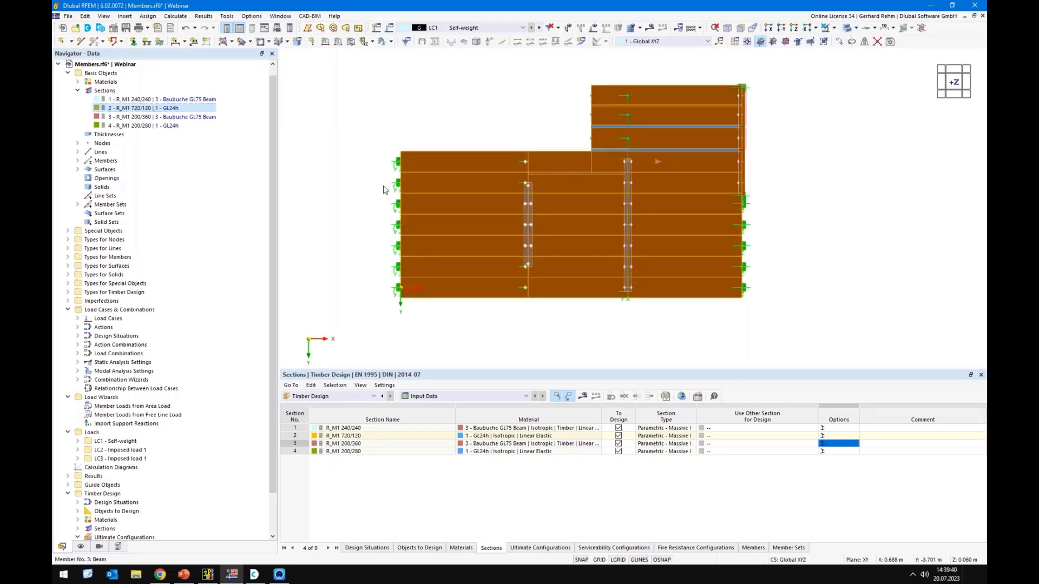
pyautogui.scroll(3, 385, 189)
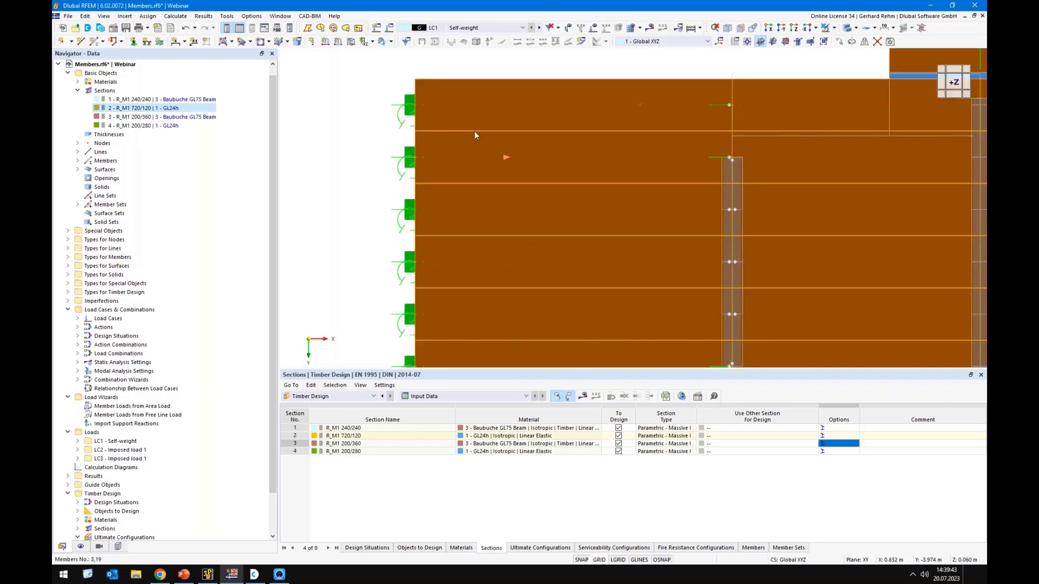
pyautogui.scroll(-2, 474, 130)
pyautogui.scroll(2, 752, 90)
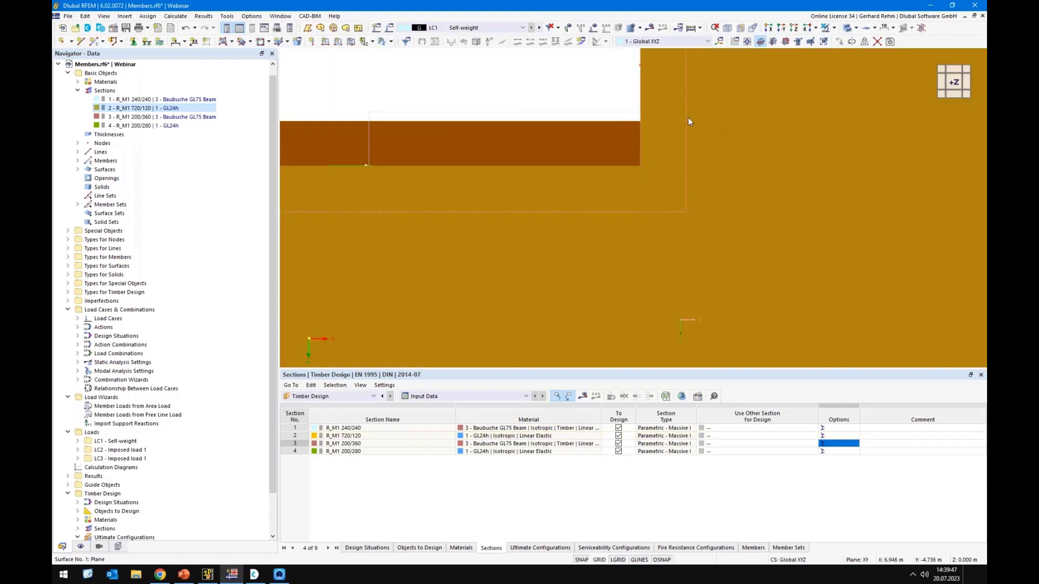
pyautogui.scroll(-3, 680, 123)
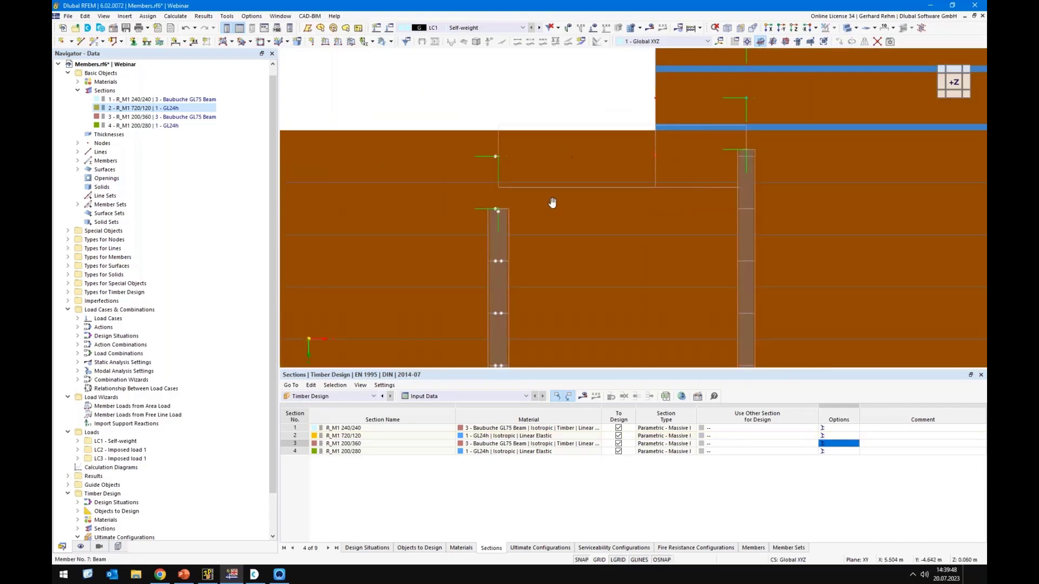
pyautogui.scroll(2, 618, 255)
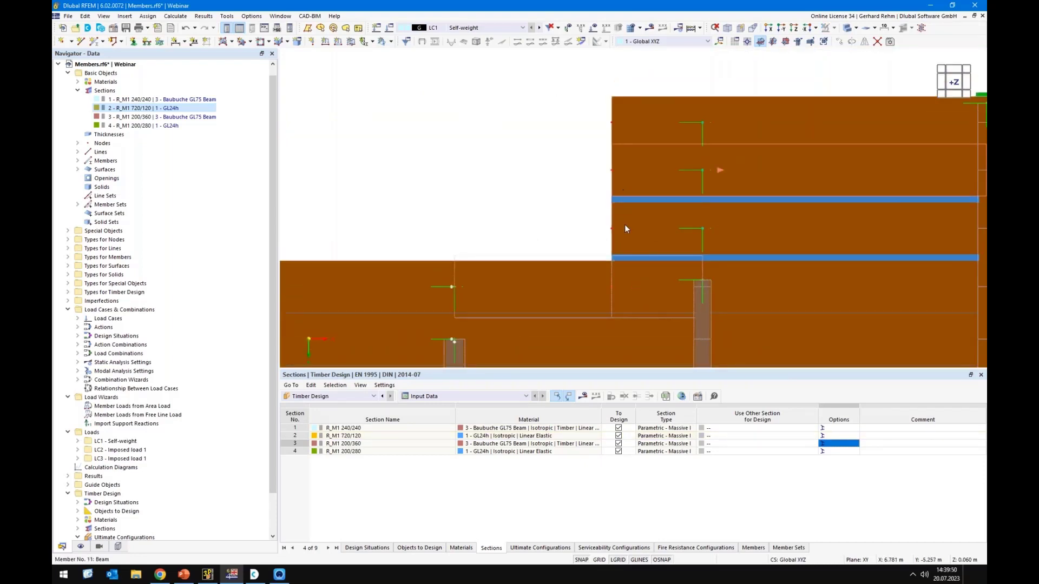
pyautogui.scroll(-1, 576, 204)
pyautogui.scroll(-1, 569, 205)
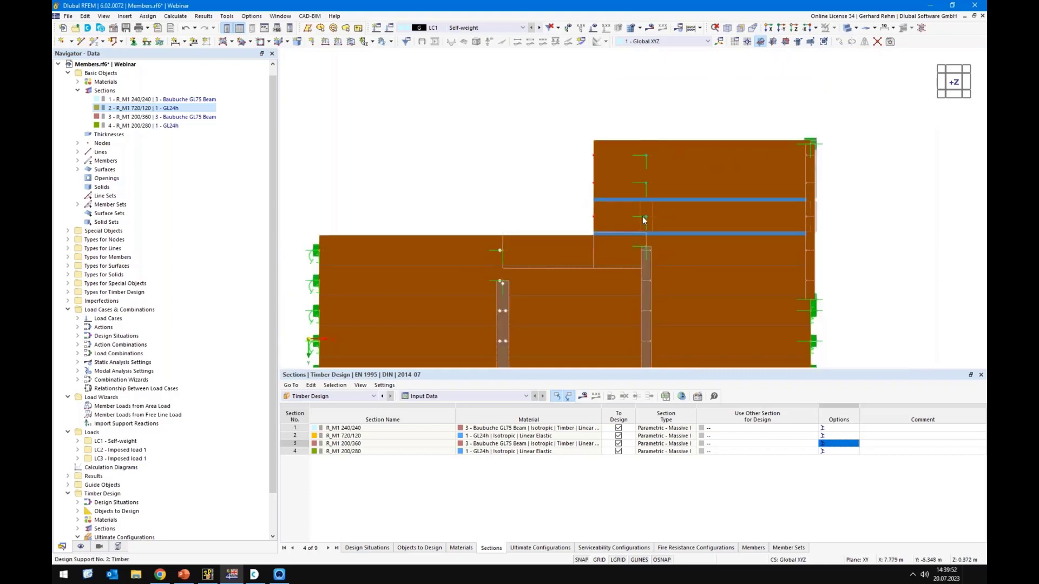
pyautogui.moveTo(551, 201); pyautogui.dragTo(549, 135, button='middle')
pyautogui.scroll(-1, 573, 244)
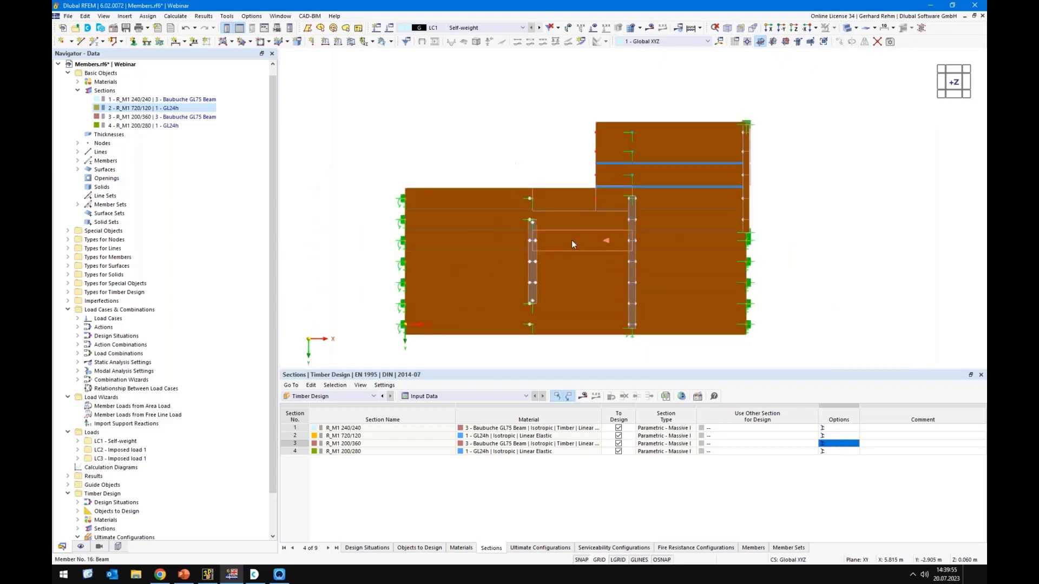
pyautogui.moveTo(567, 372); pyautogui.dragTo(568, 425)
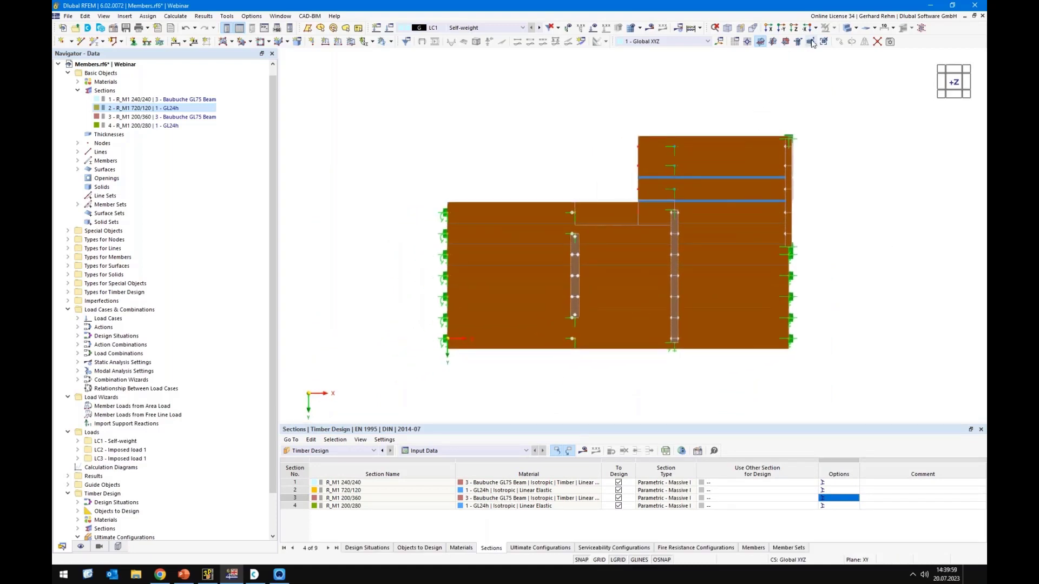
pyautogui.click(848, 28)
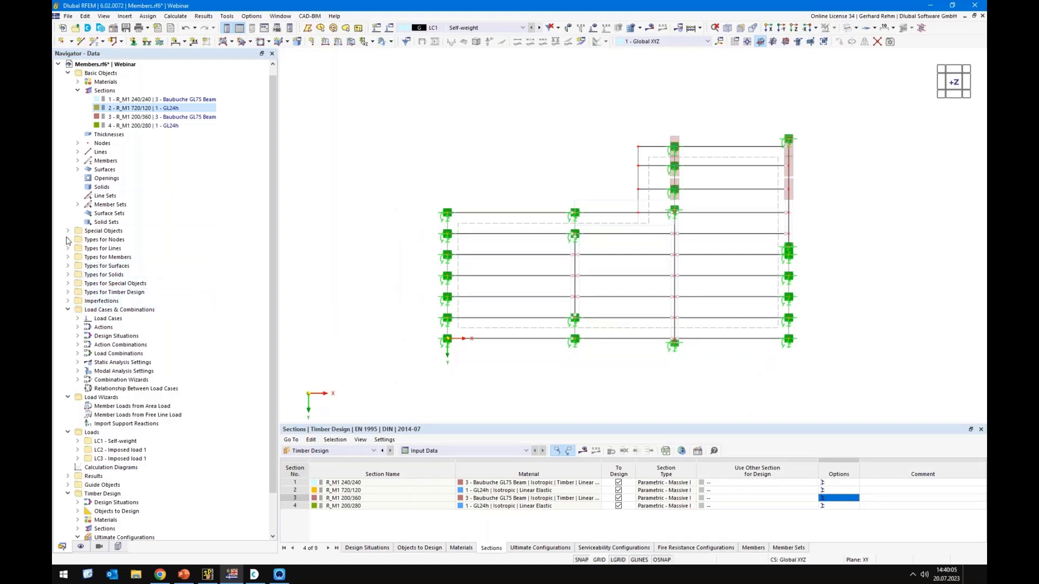
# Create a member hinge in the Global XYZ coordinate system with φX, φY and φZ released and the scissor hinge option enabled
pyautogui.click(67, 257)
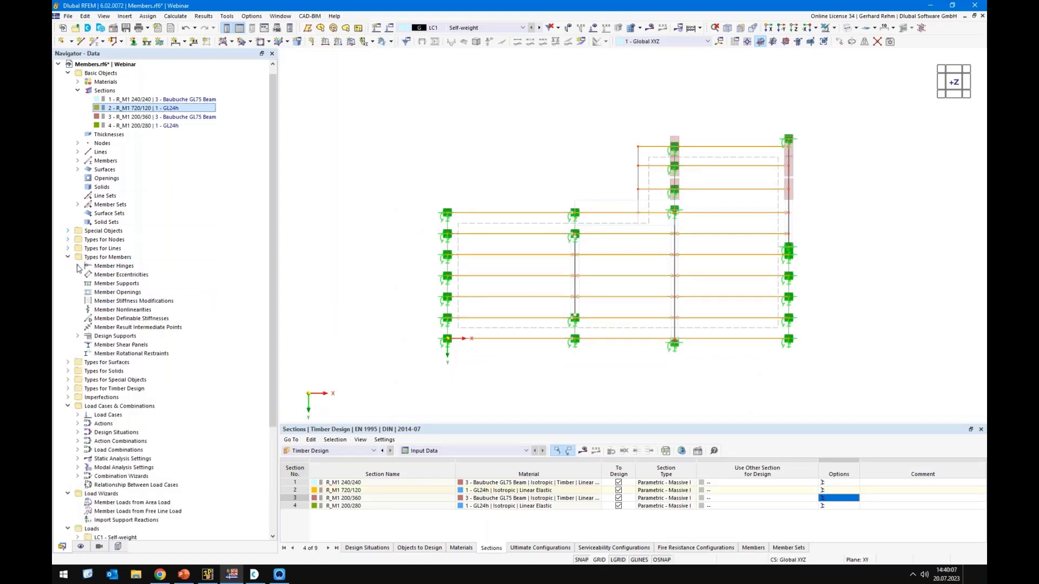
pyautogui.doubleClick(102, 266)
pyautogui.rightClick(102, 272)
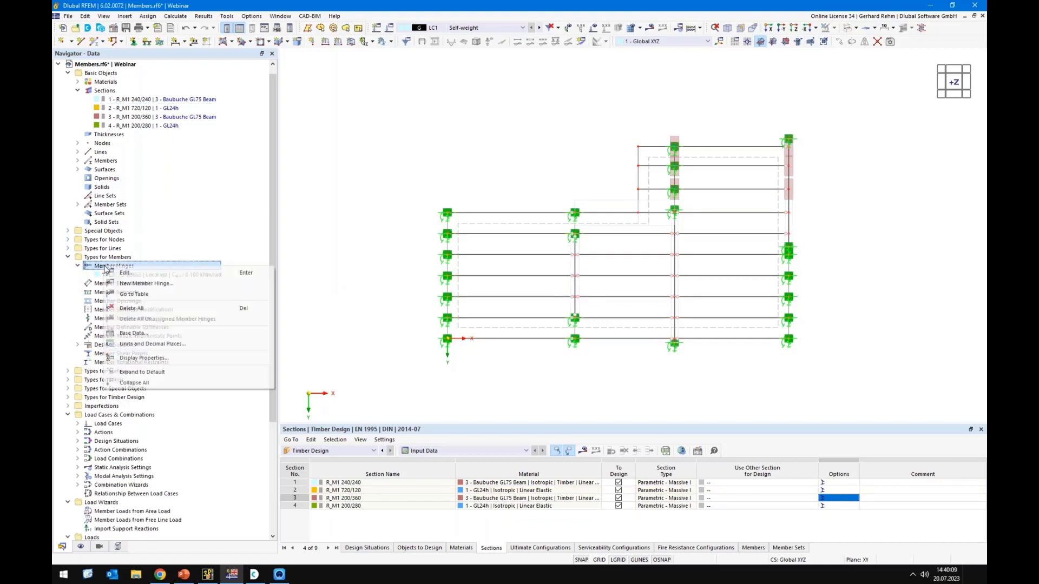
pyautogui.click(117, 278)
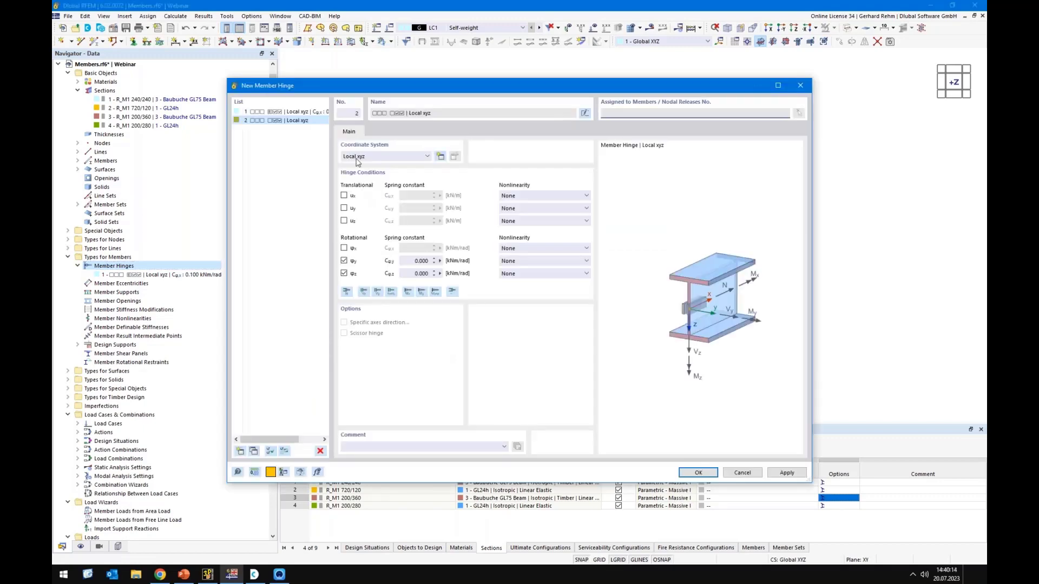
pyautogui.click(357, 156)
pyautogui.click(354, 171)
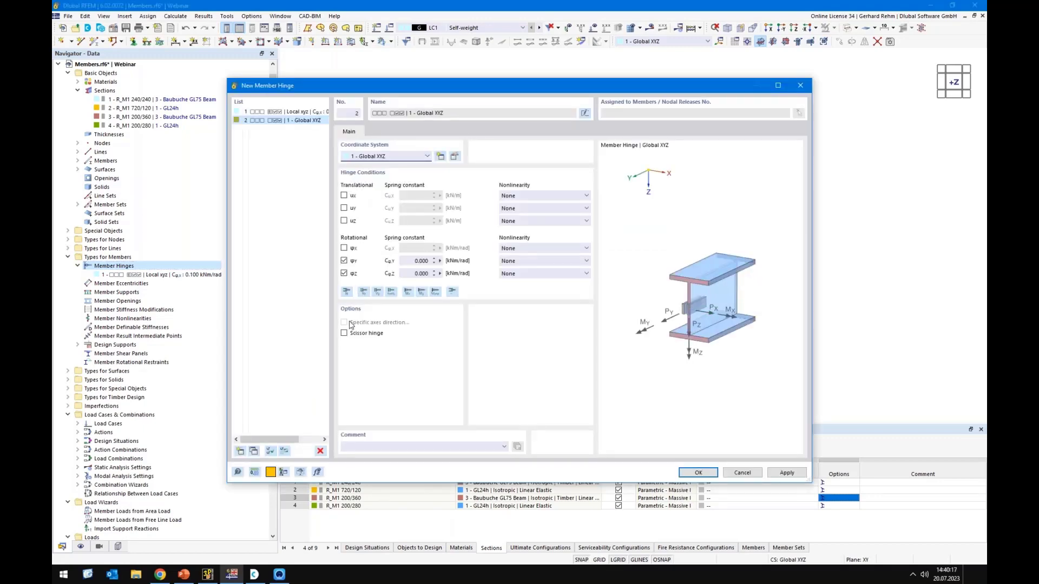
pyautogui.click(344, 248)
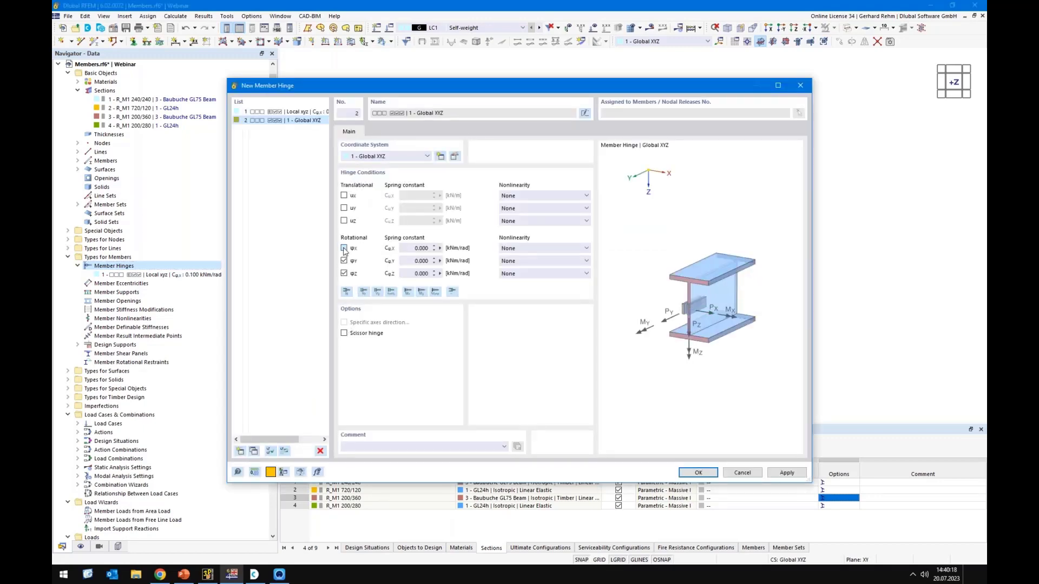
pyautogui.click(345, 334)
pyautogui.press('Return')
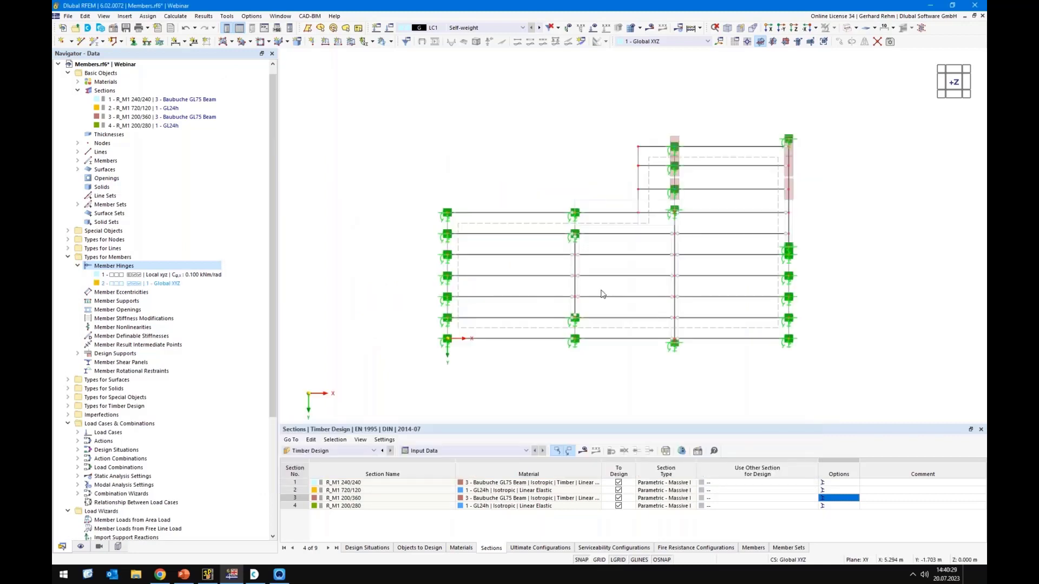
# Assign the Global XYZ hinge to the ends of the horizontal floor members meeting at the two interior vertical beam lines
pyautogui.rightClick(153, 286)
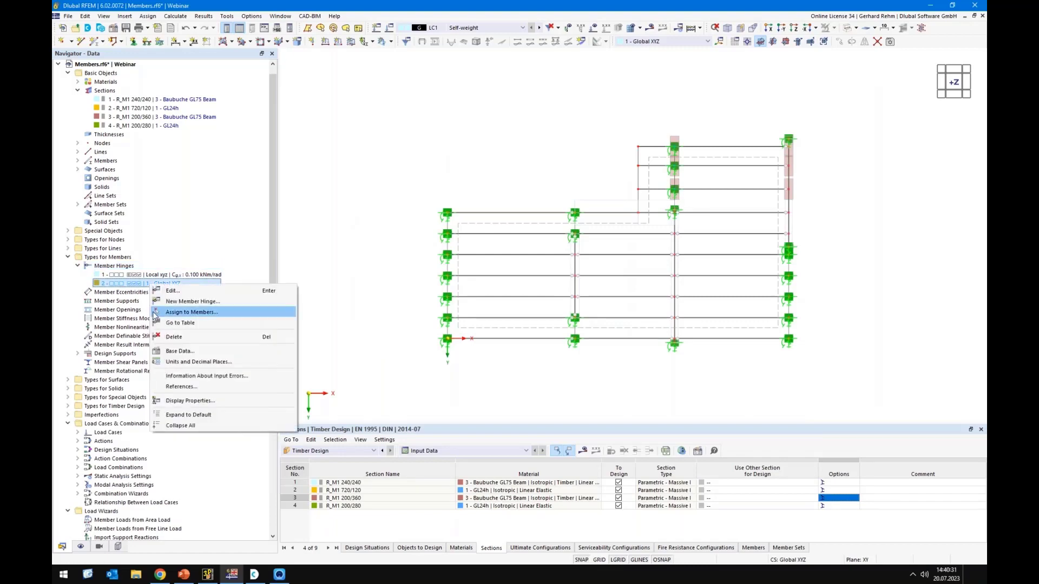
pyautogui.click(180, 314)
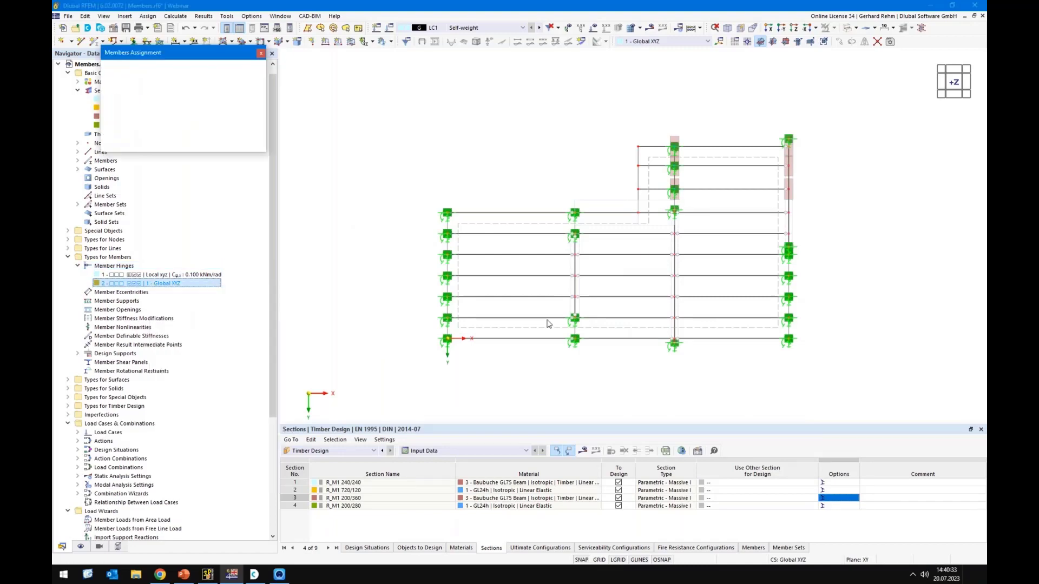
pyautogui.moveTo(563, 356); pyautogui.dragTo(546, 200)
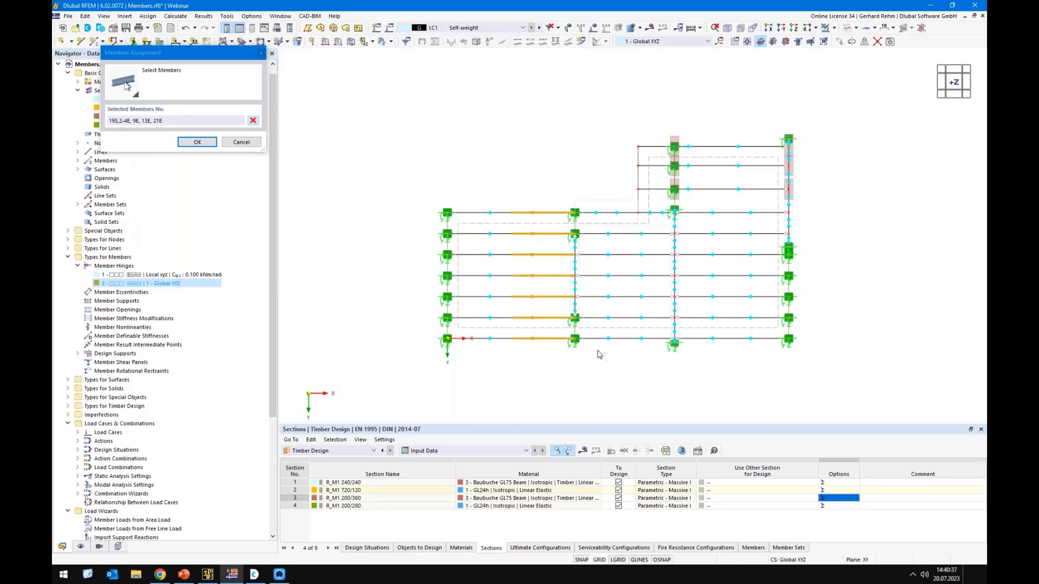
pyautogui.moveTo(599, 358); pyautogui.dragTo(586, 201)
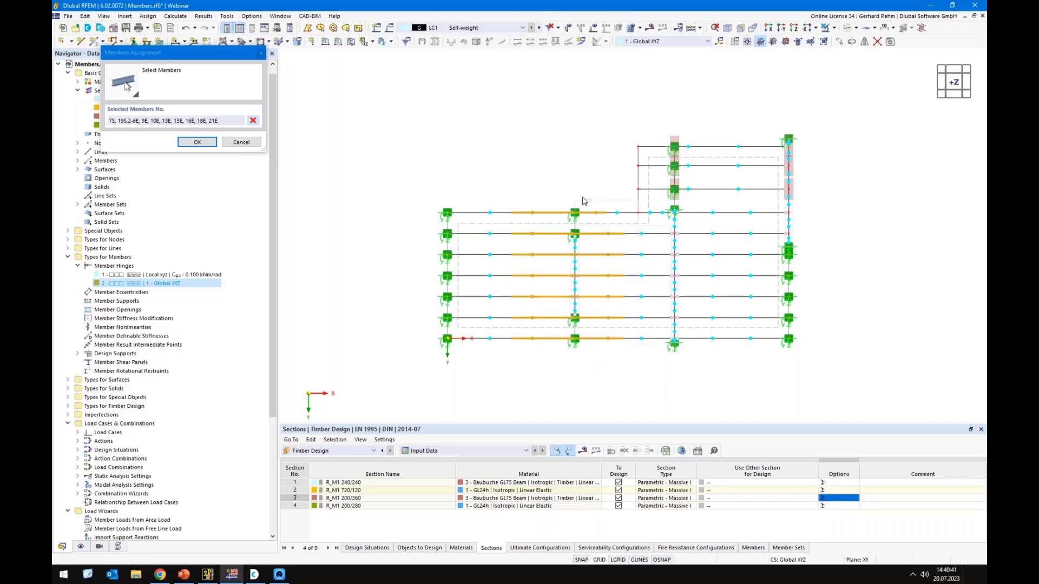
pyautogui.moveTo(662, 354); pyautogui.dragTo(644, 216)
pyautogui.scroll(3, 680, 222)
pyautogui.click(680, 222)
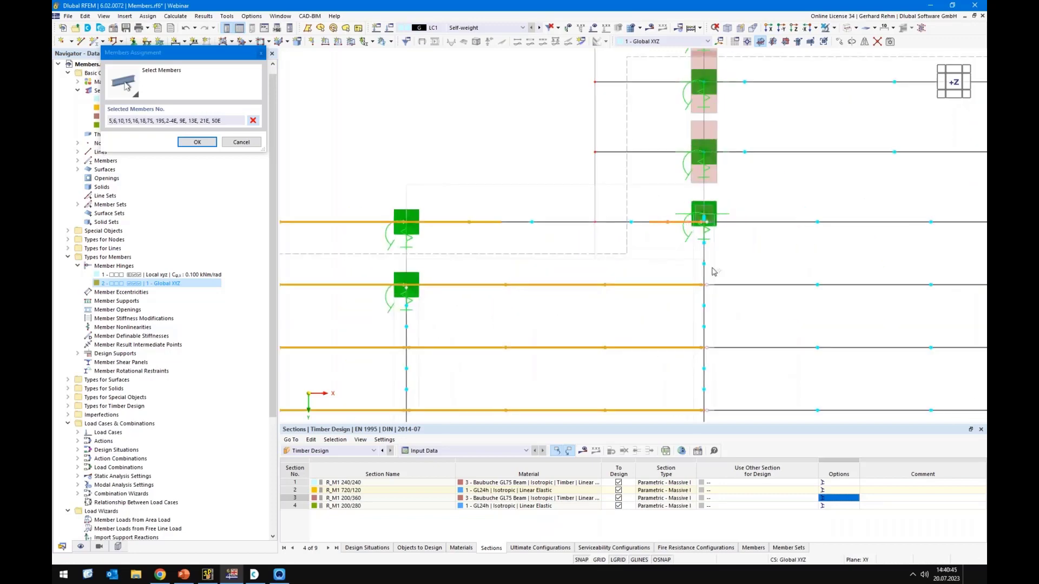
pyautogui.scroll(-3, 680, 222)
pyautogui.moveTo(731, 389); pyautogui.dragTo(718, 241)
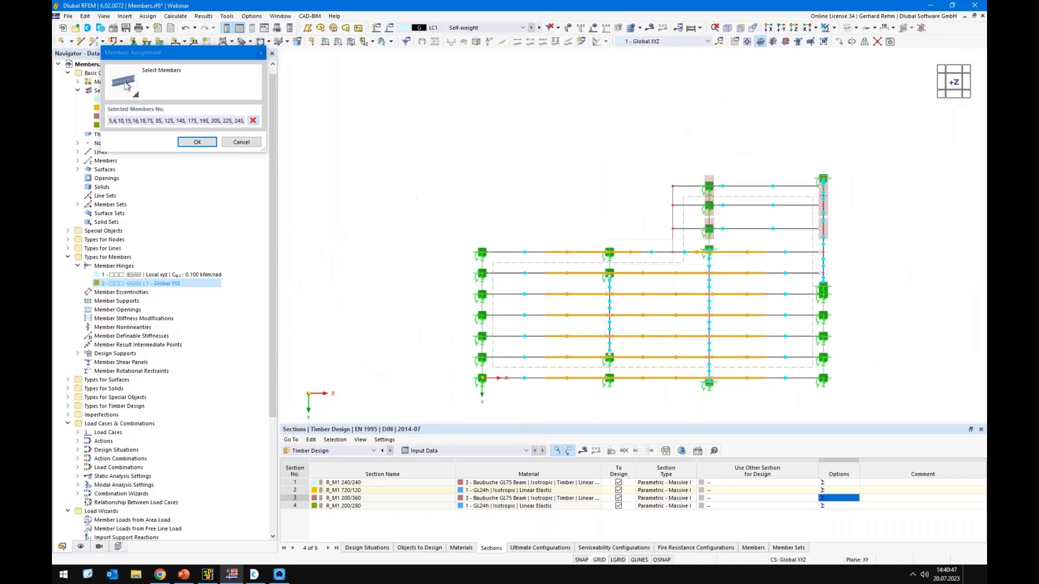
pyautogui.click(201, 143)
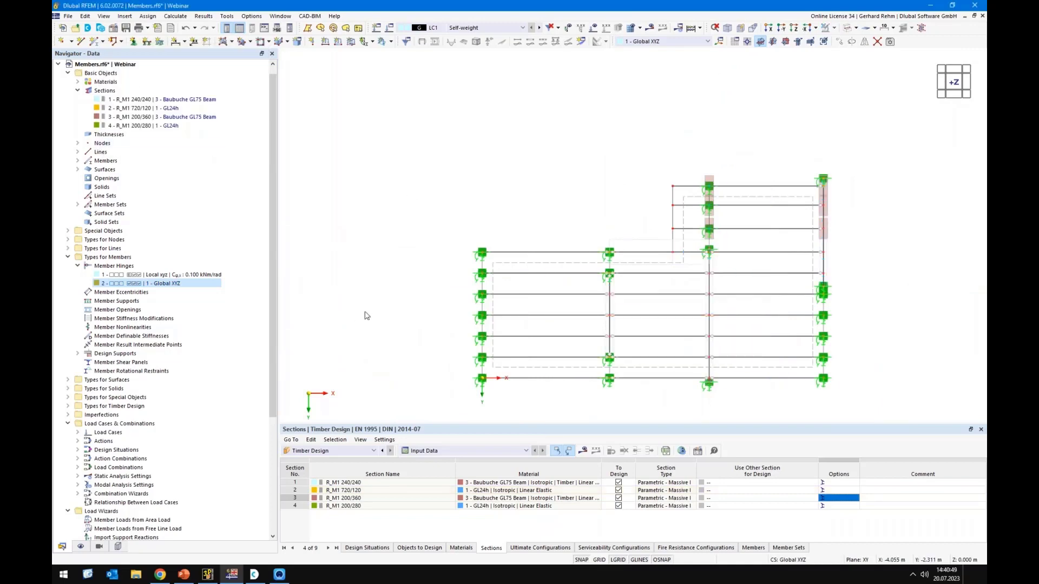
# Examine the assigned Global XYZ hinges around the uppermost nodal support above the shorter interior beam
pyautogui.click(144, 282)
pyautogui.scroll(5, 641, 262)
pyautogui.scroll(2, 641, 262)
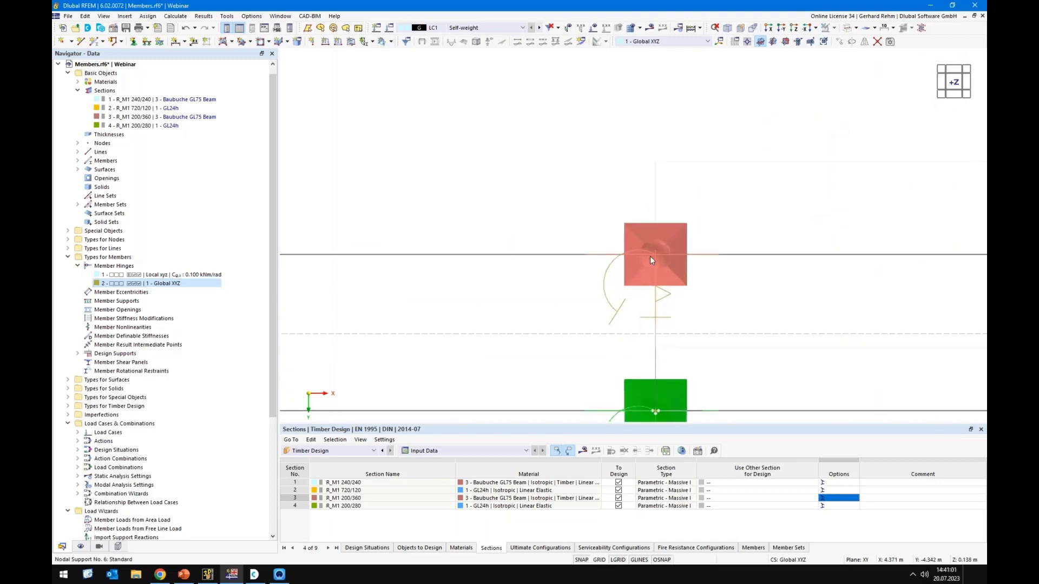
pyautogui.scroll(-4, 675, 254)
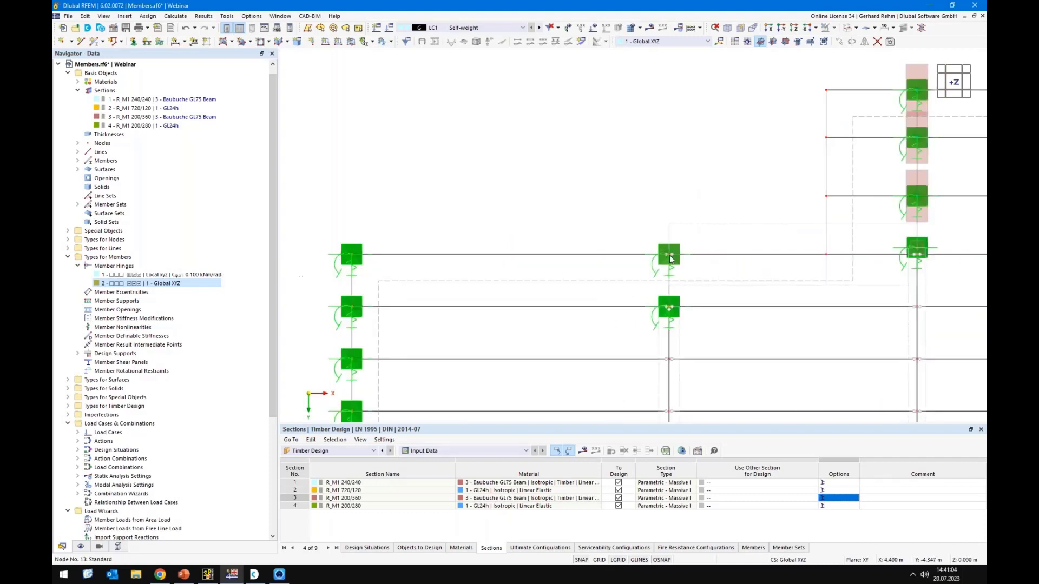
pyautogui.scroll(5, 669, 254)
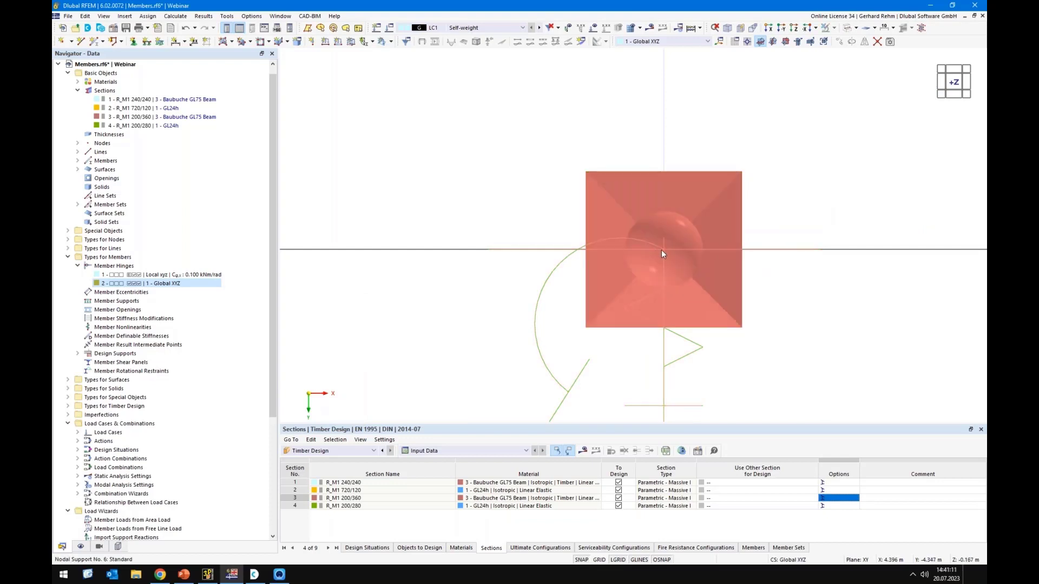
# Hide the nodal supports and examine the member hinges at the uppermost node of the shorter interior beam line
pyautogui.click(80, 547)
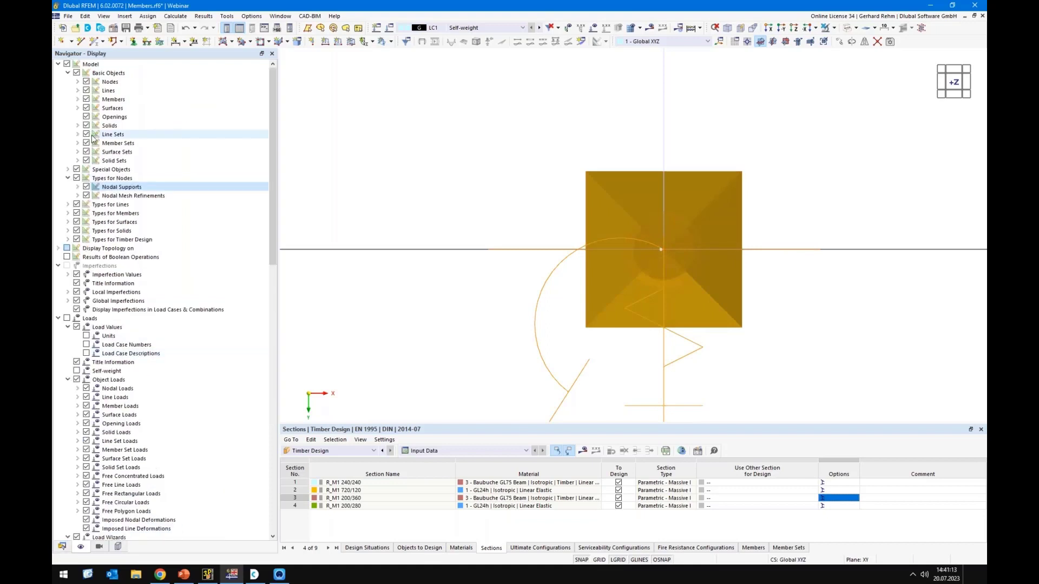
pyautogui.click(86, 187)
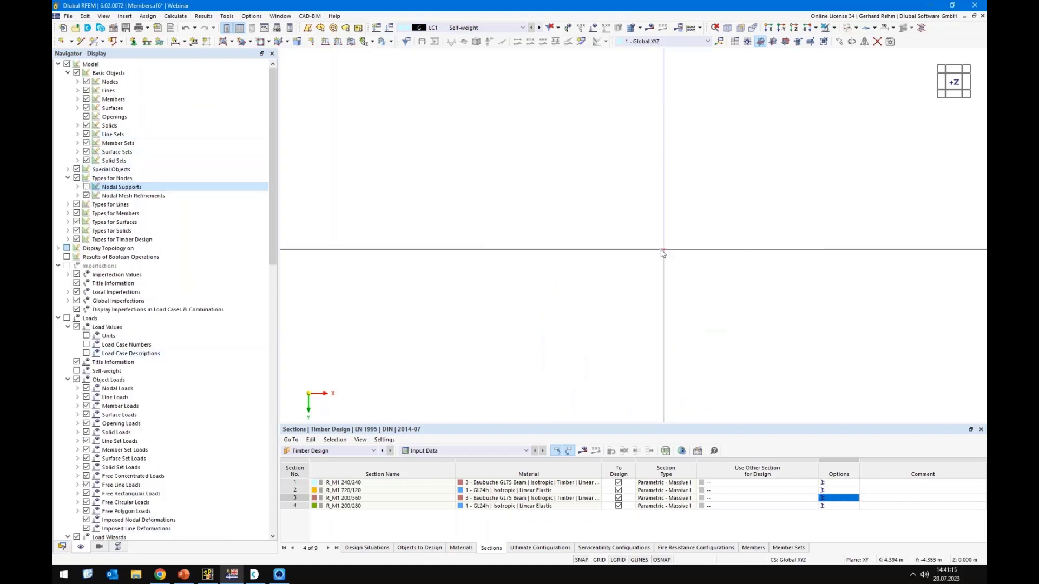
pyautogui.click(661, 250)
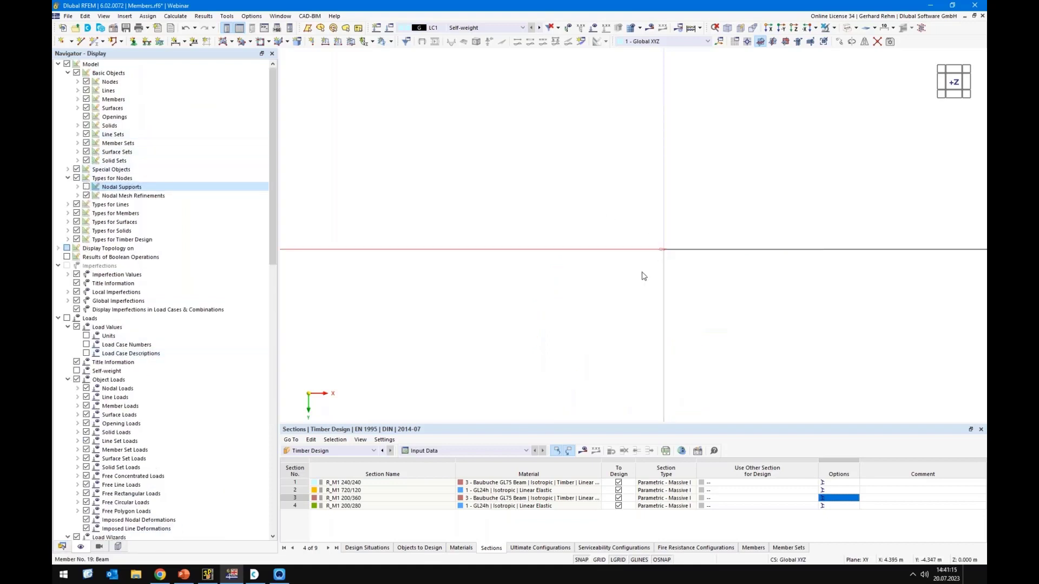
pyautogui.click(445, 113)
pyautogui.scroll(-2, 503, 204)
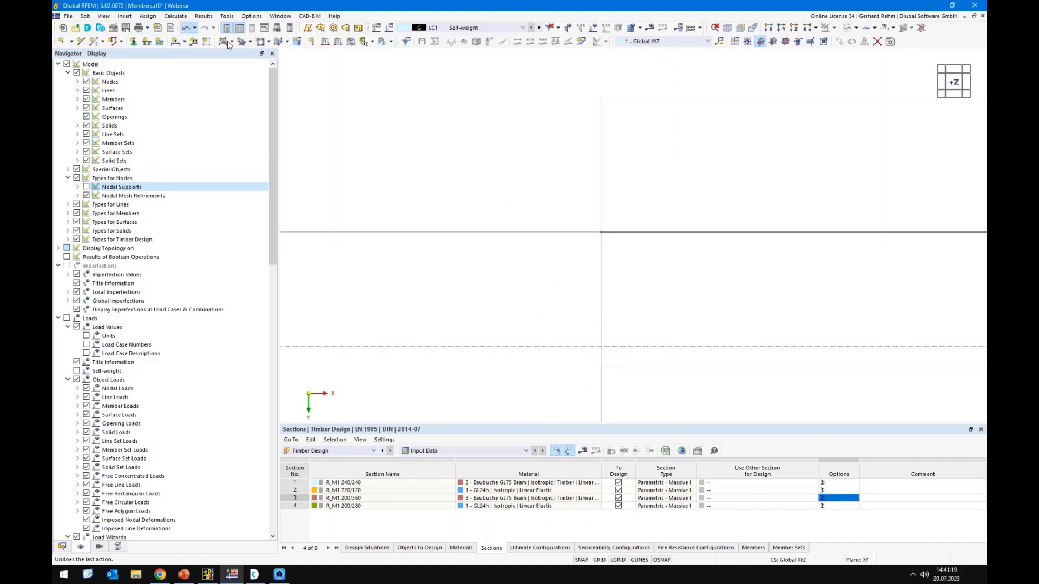
pyautogui.scroll(2, 602, 242)
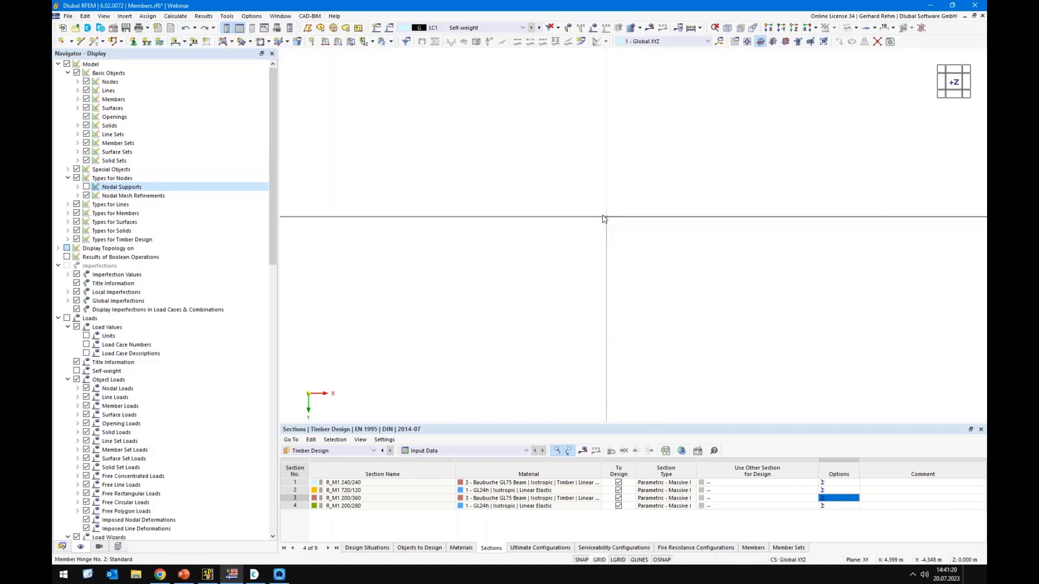
pyautogui.scroll(-5, 541, 287)
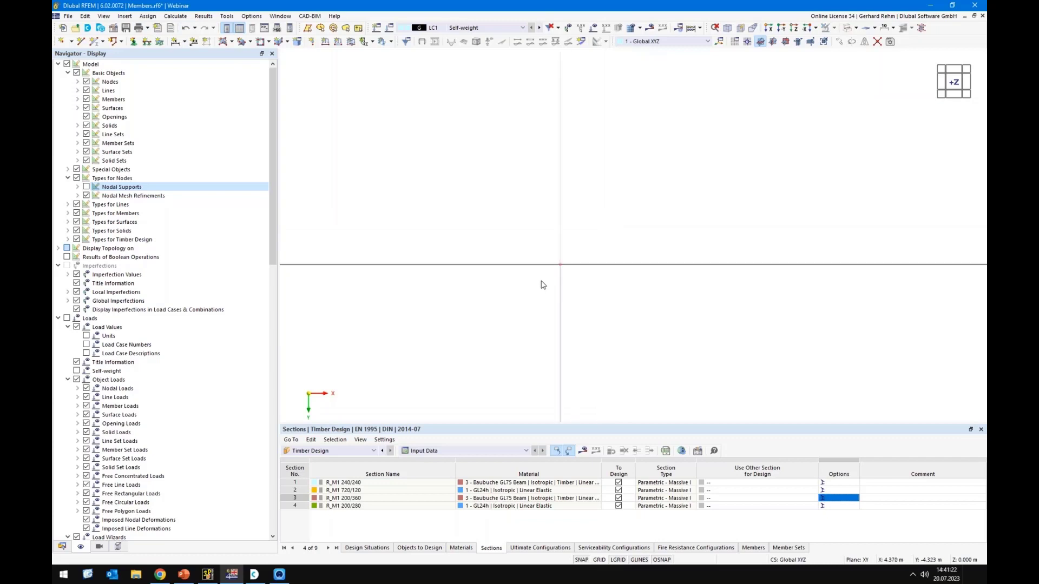
# Enable hinges on the front-edge floor member between the two interior beam lines and check its start and end hinge assignments
pyautogui.moveTo(533, 320); pyautogui.dragTo(503, 177, button='middle')
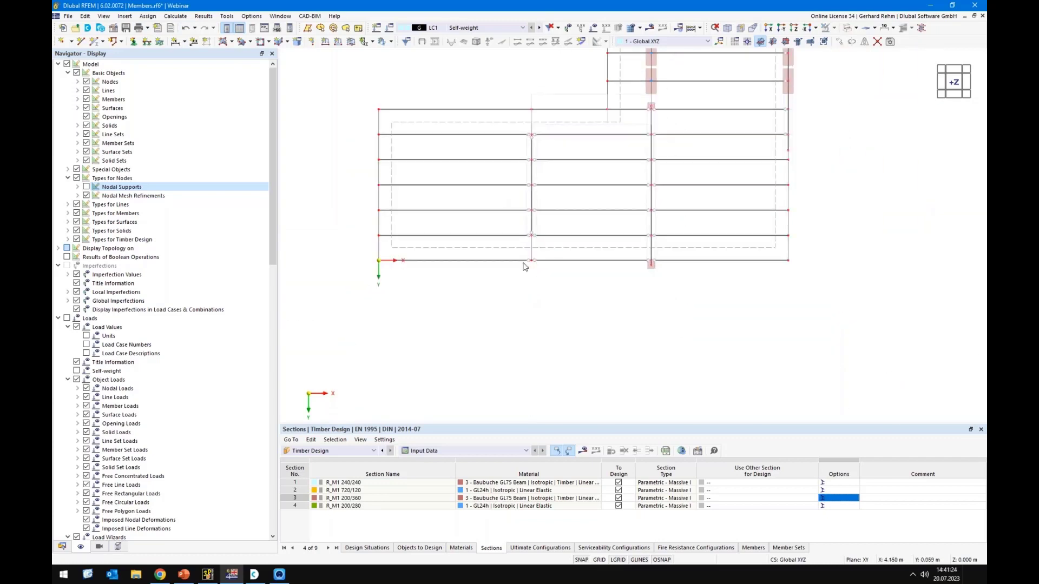
pyautogui.scroll(5, 560, 246)
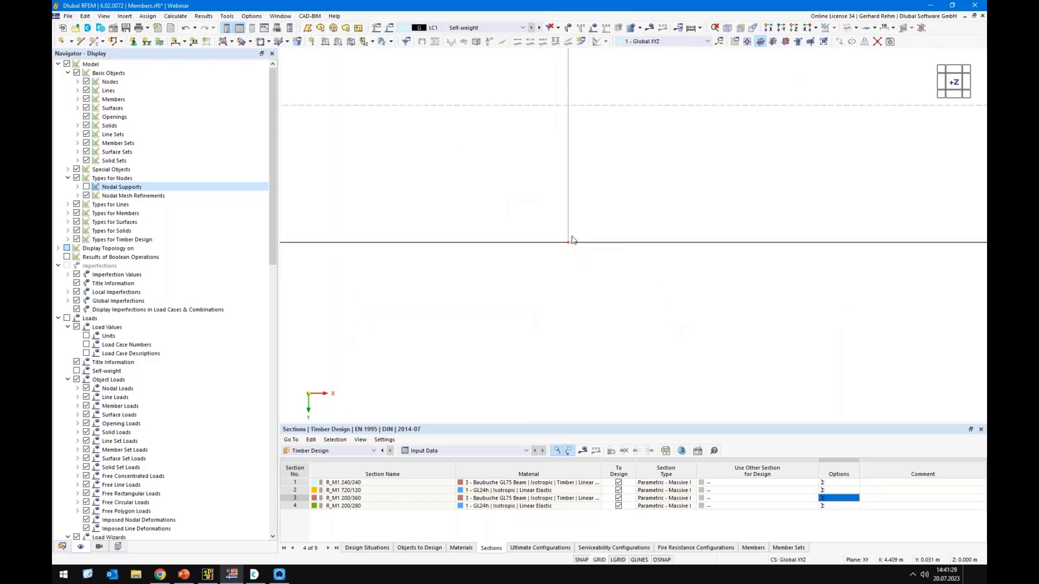
pyautogui.scroll(-1, 571, 252)
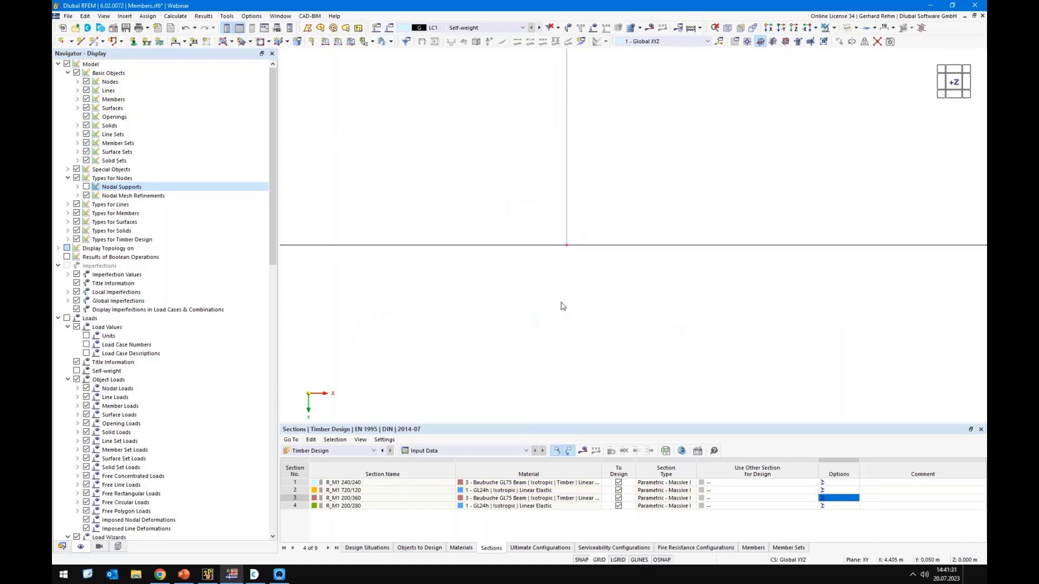
pyautogui.scroll(-4, 556, 303)
pyautogui.scroll(-2, 550, 292)
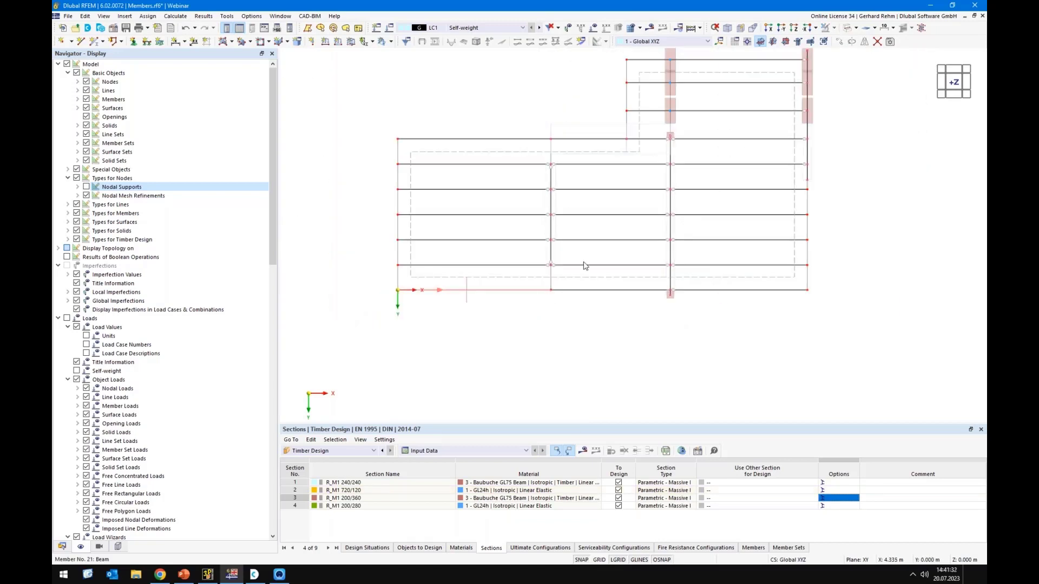
pyautogui.scroll(4, 655, 307)
pyautogui.scroll(-2, 659, 309)
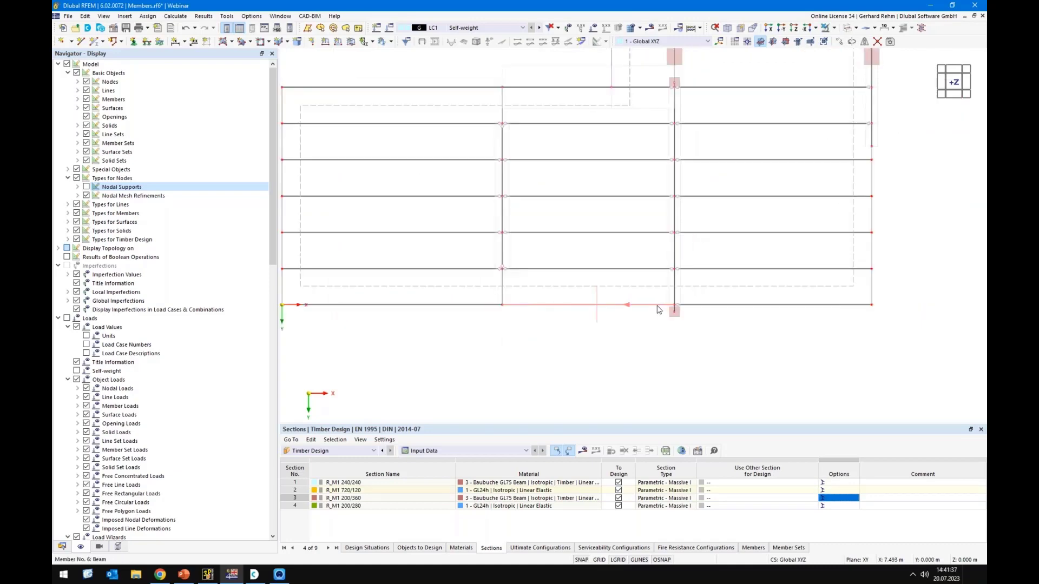
pyautogui.doubleClick(658, 309)
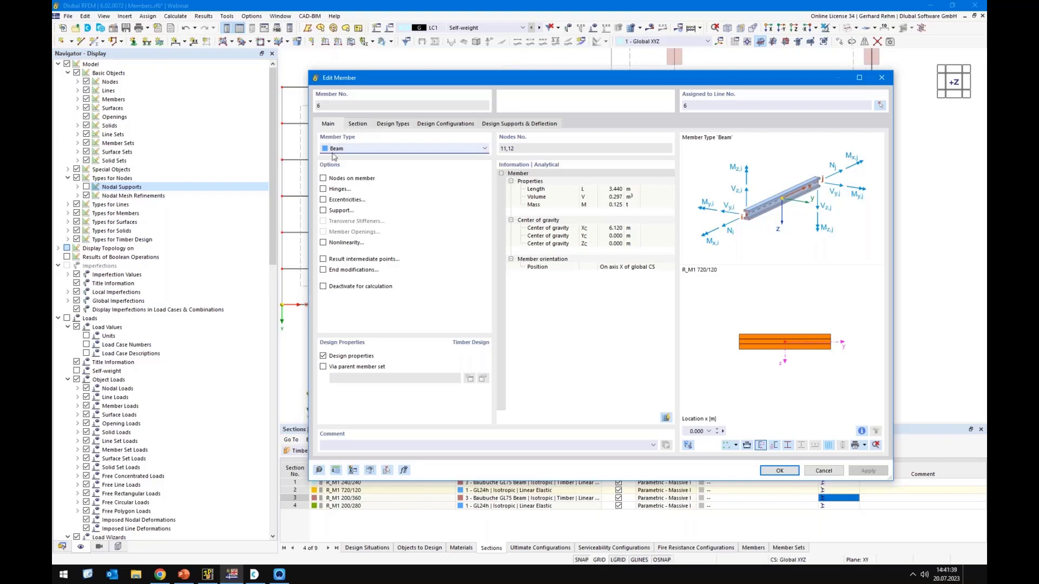
pyautogui.click(323, 189)
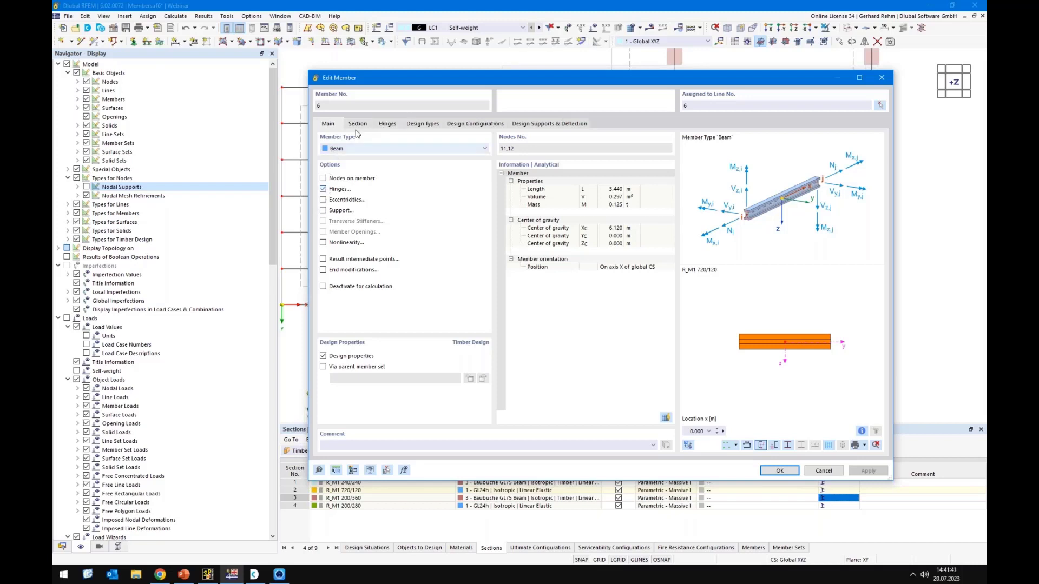
pyautogui.click(387, 124)
pyautogui.click(382, 160)
pyautogui.click(381, 188)
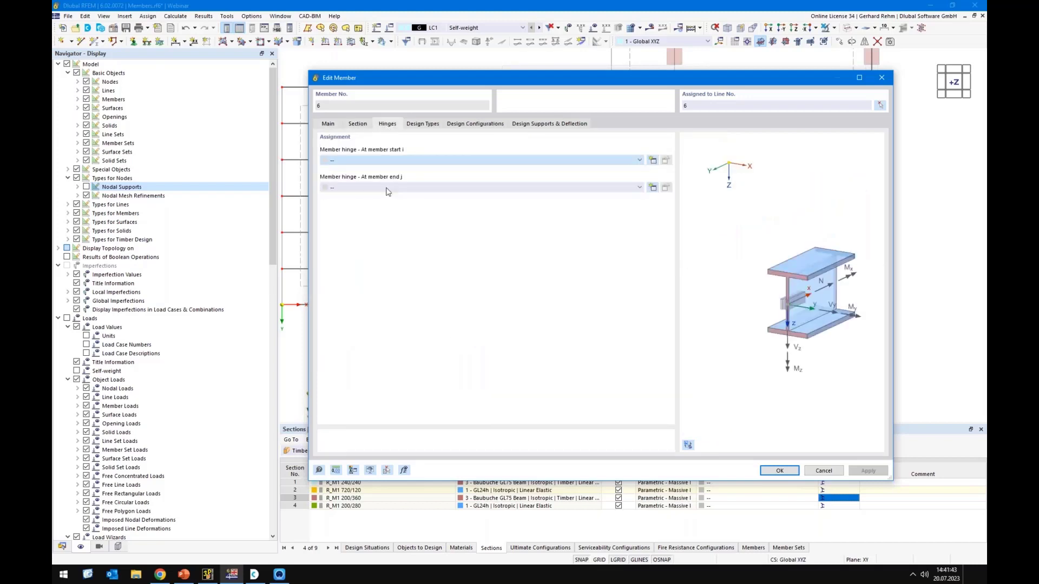
pyautogui.click(778, 472)
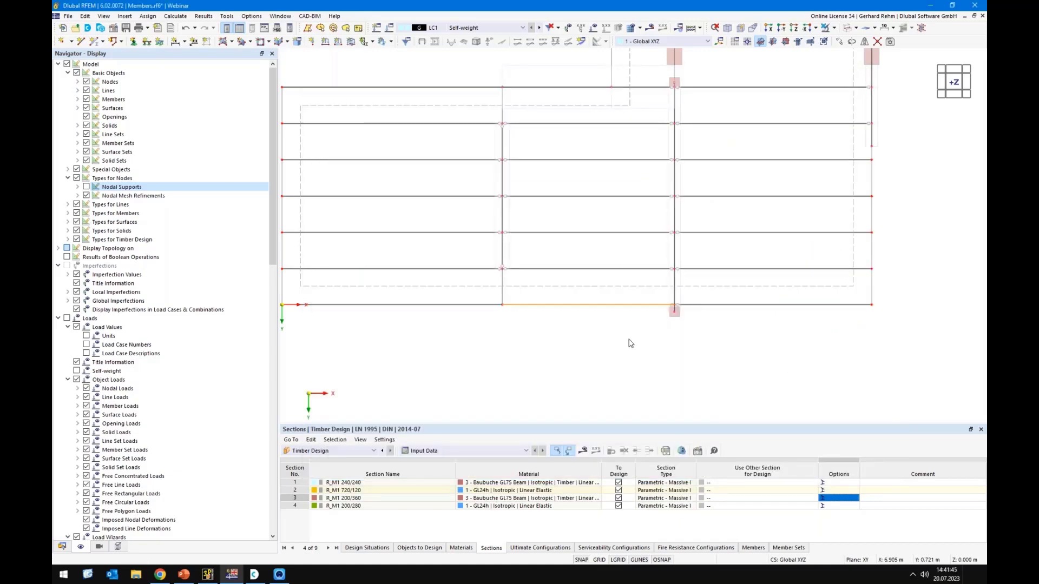
# Return to the model data and run the timber design calculation to display its results
pyautogui.moveTo(729, 225); pyautogui.dragTo(734, 306, button='middle')
pyautogui.scroll(-1, 653, 205)
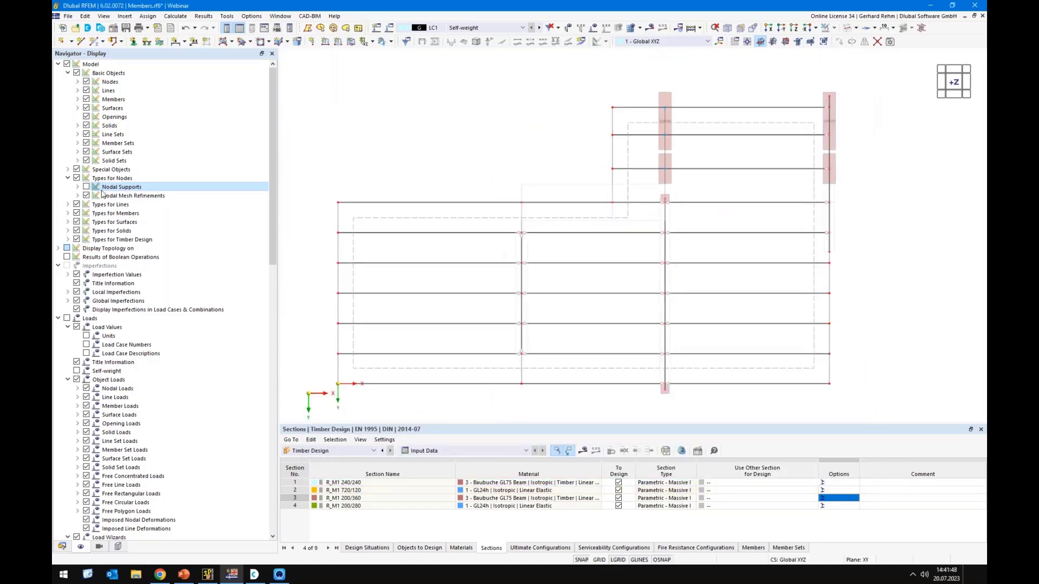
pyautogui.click(61, 549)
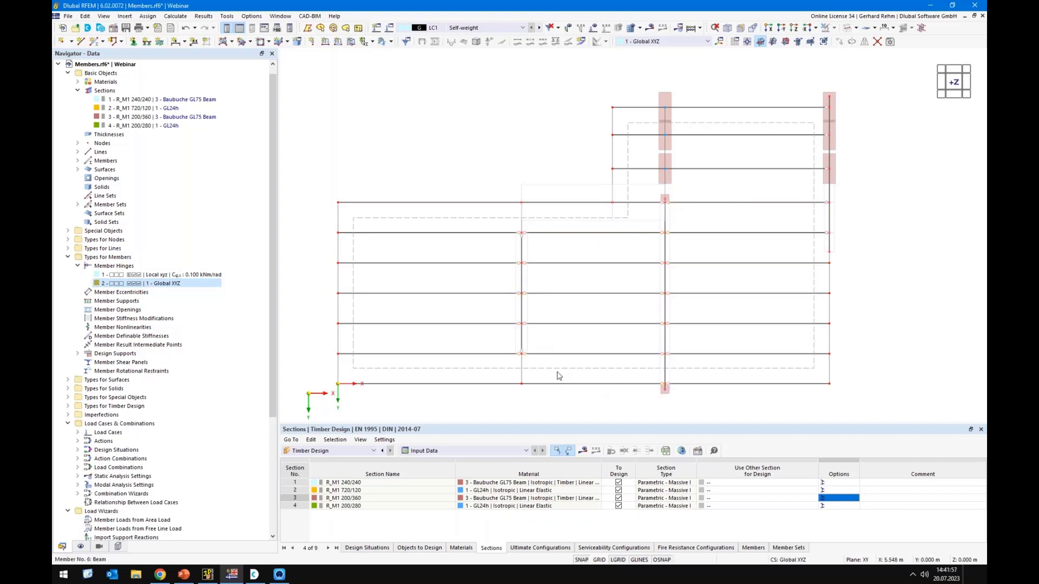
pyautogui.scroll(-3, 557, 378)
pyautogui.moveTo(552, 383); pyautogui.dragTo(551, 354, button='middle')
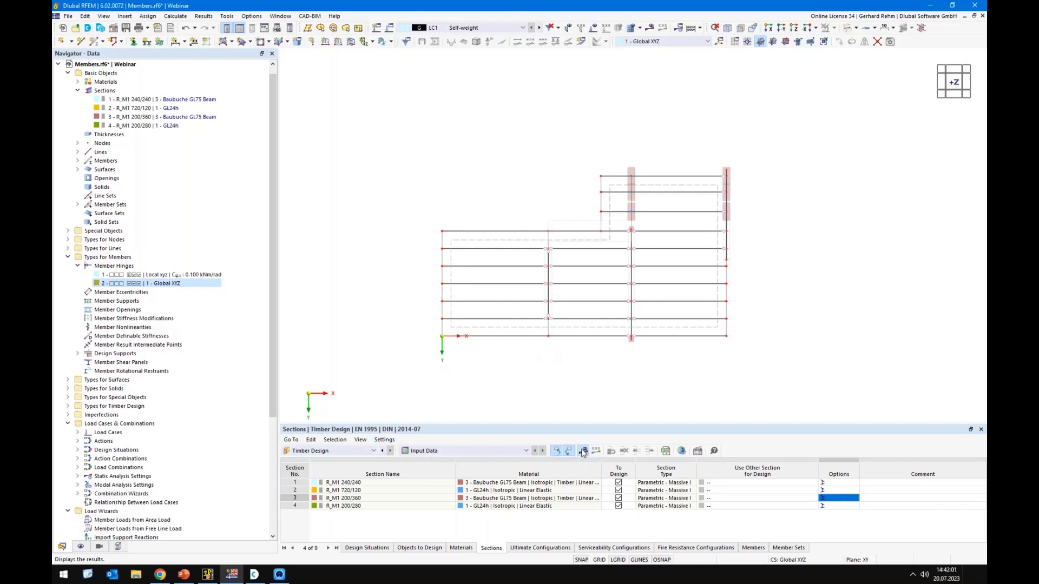
pyautogui.click(583, 451)
pyautogui.click(559, 329)
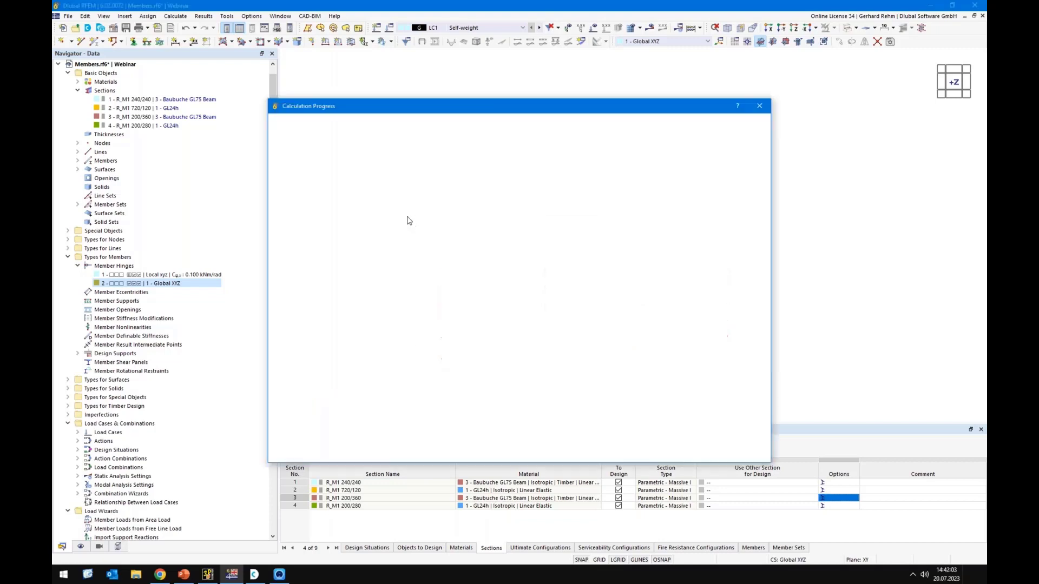
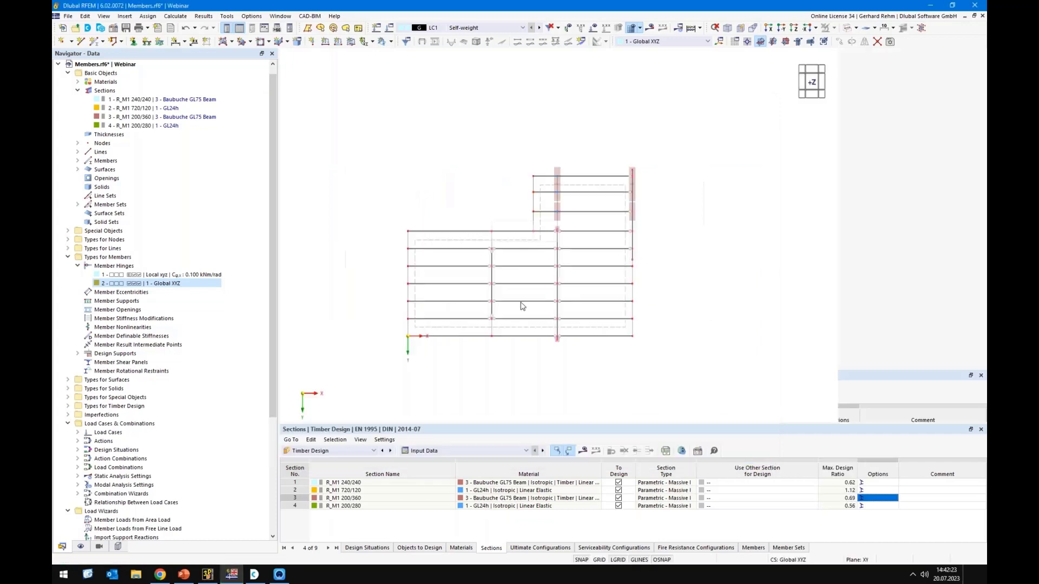
# Inspect the design ratios around the cantilevered floor member 11 and check its design supports and deflection segments without changing them
pyautogui.keyDown('ctrl'); pyautogui.moveTo(545, 235); pyautogui.dragTo(540, 289, button='middle'); pyautogui.keyUp('ctrl')
pyautogui.scroll(5, 553, 224)
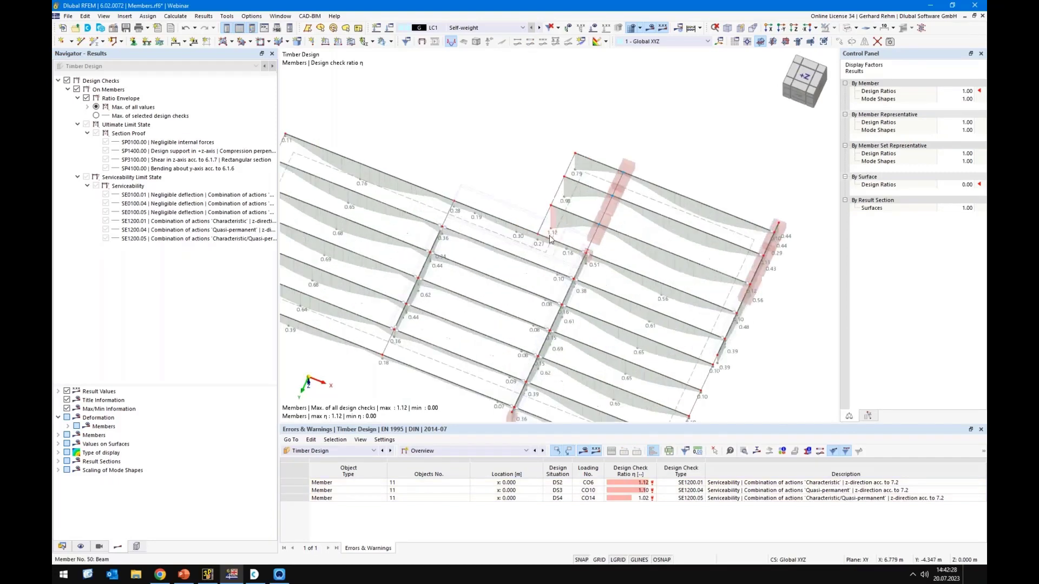
pyautogui.scroll(-3, 567, 220)
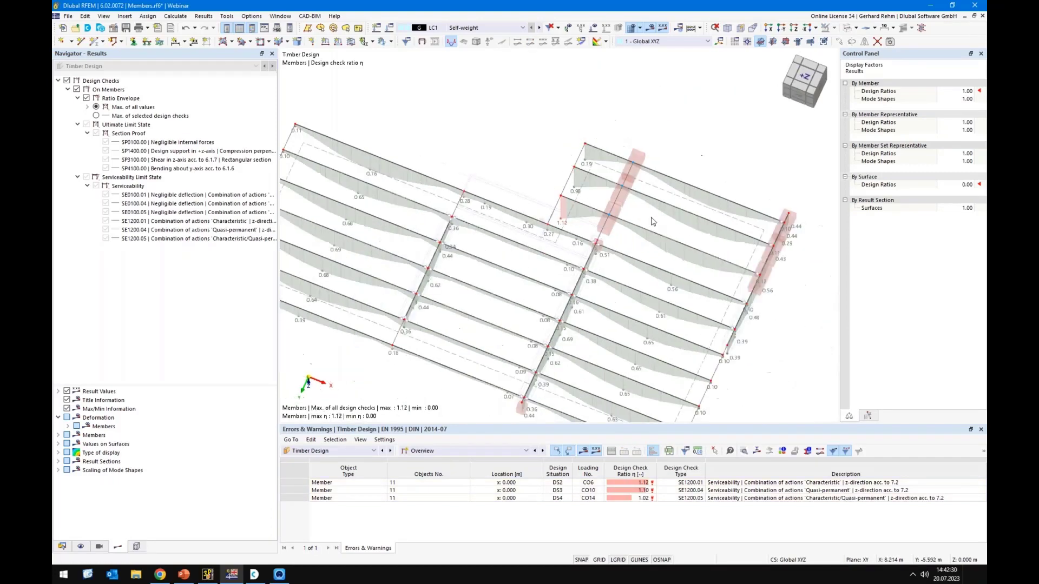
pyautogui.click(581, 208)
pyautogui.doubleClick(580, 208)
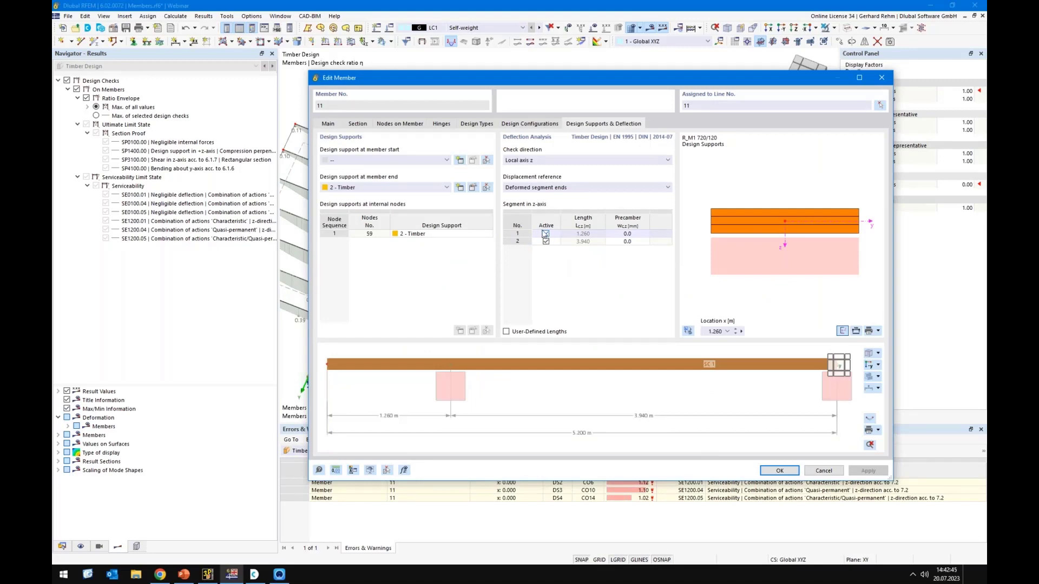
pyautogui.click(823, 472)
# Limit the ratio display to the maximum of selected design checks and exclude all serviceability limit state checks
pyautogui.scroll(-2, 493, 156)
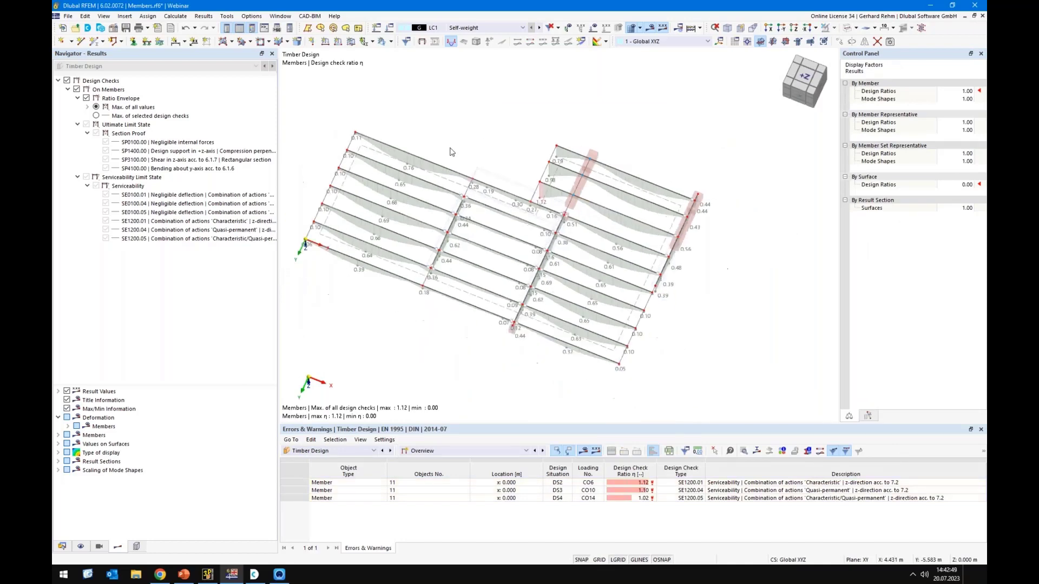
pyautogui.moveTo(487, 297); pyautogui.dragTo(537, 287, button='middle')
pyautogui.click(96, 116)
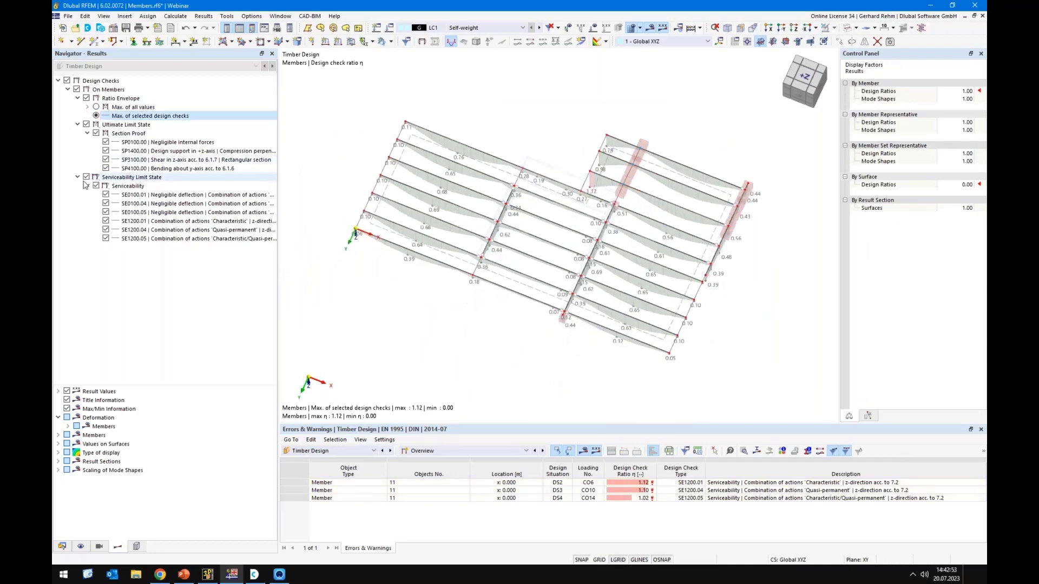
pyautogui.click(86, 177)
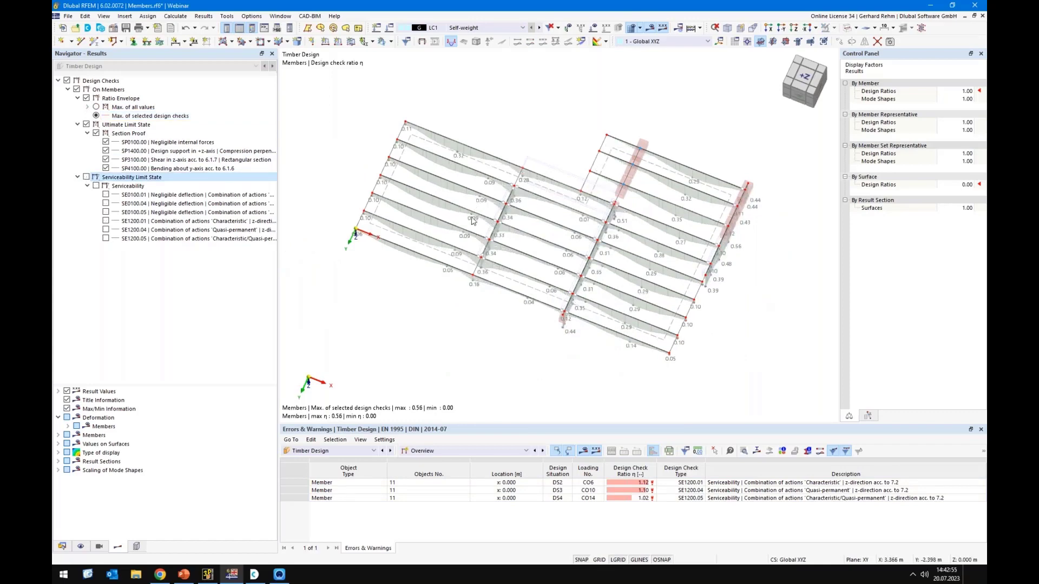
pyautogui.keyDown('ctrl'); pyautogui.moveTo(481, 331); pyautogui.dragTo(499, 301, button='middle'); pyautogui.keyUp('ctrl')
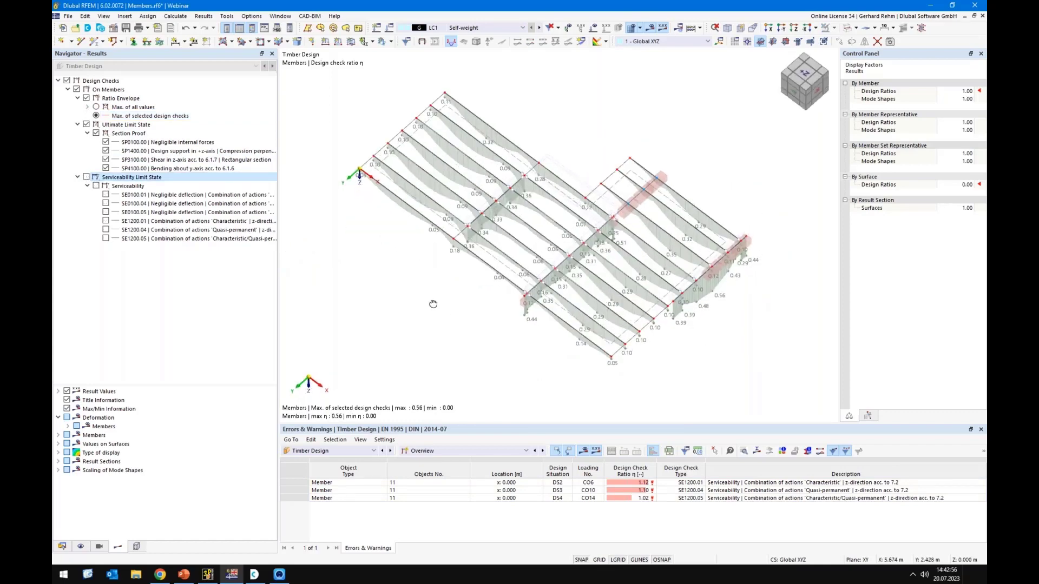
# Restrict the section-based visibility to the R_M1 720/120 GL24h members instead of the 200/360 Baubuche beams
pyautogui.click(98, 547)
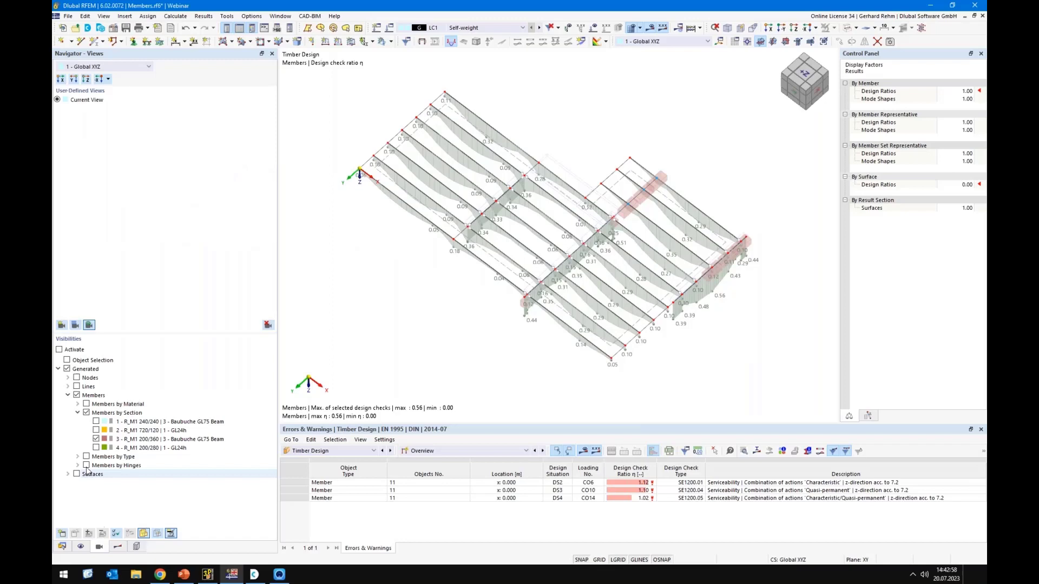
pyautogui.click(96, 439)
pyautogui.click(97, 432)
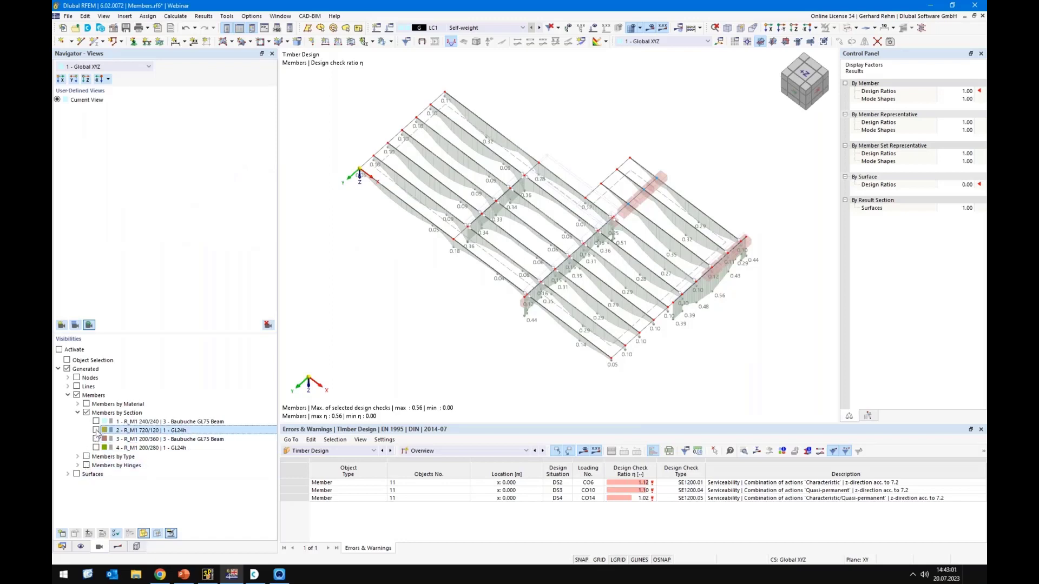
pyautogui.click(96, 431)
pyautogui.keyDown('ctrl'); pyautogui.moveTo(417, 304); pyautogui.dragTo(432, 333, button='middle'); pyautogui.keyUp('ctrl')
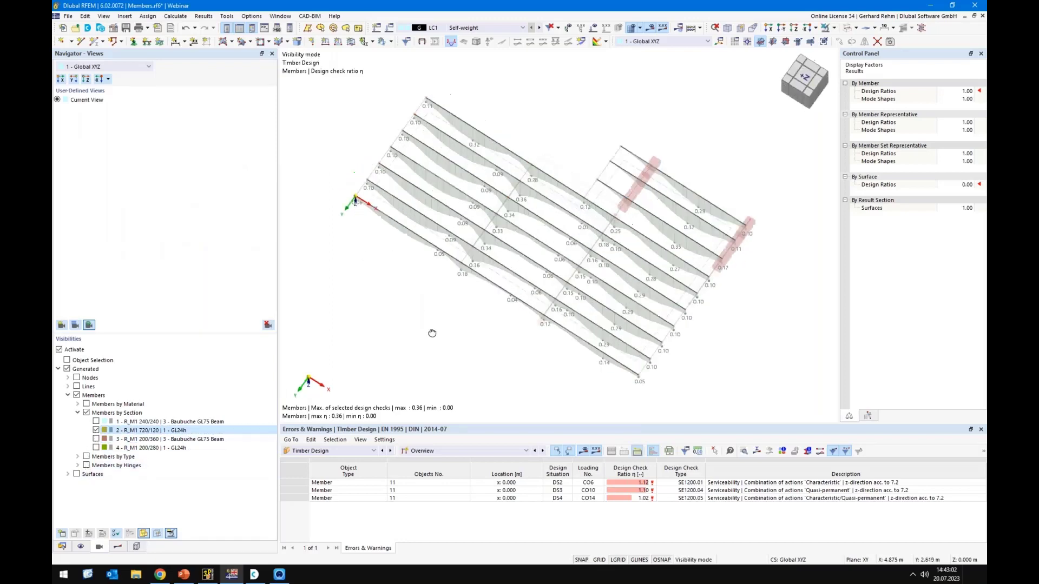
pyautogui.keyDown('ctrl'); pyautogui.moveTo(432, 333); pyautogui.dragTo(435, 342, button='right'); pyautogui.keyUp('ctrl')
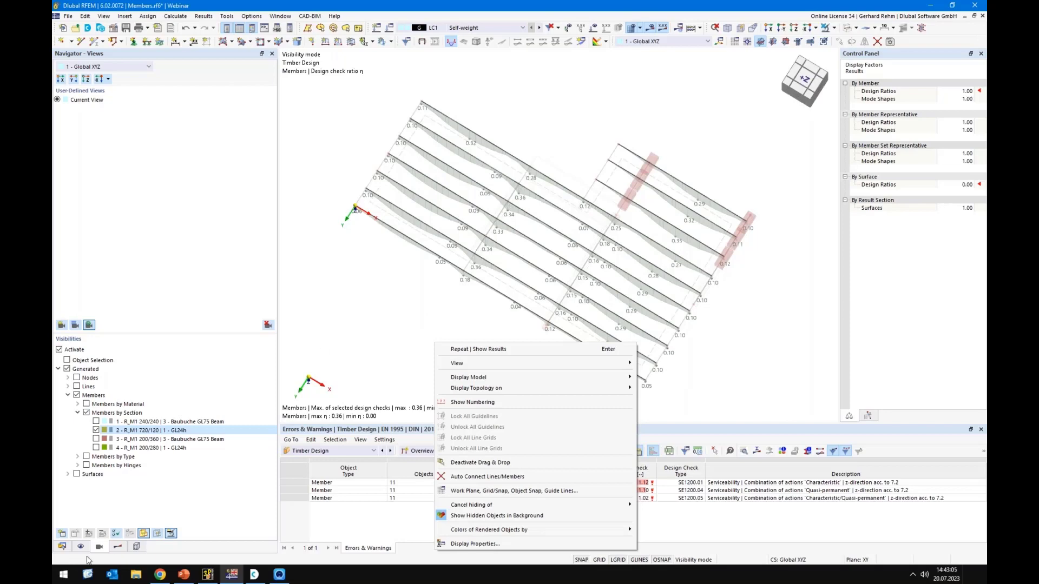
# Exclude the ultimate limit state checks and display the serviceability limit state ratios for the visible floor members
pyautogui.click(118, 548)
pyautogui.click(86, 125)
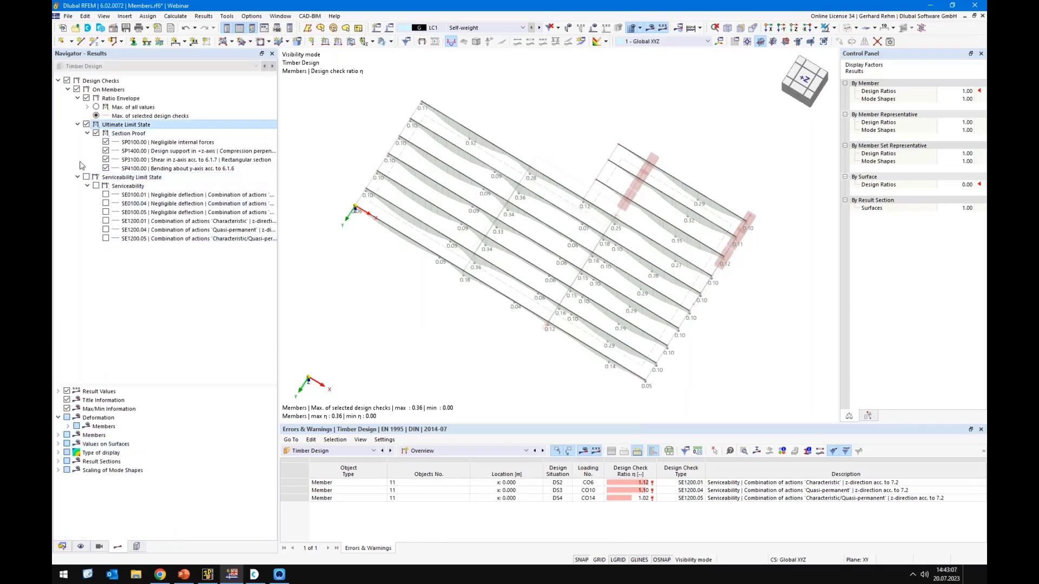
pyautogui.click(86, 177)
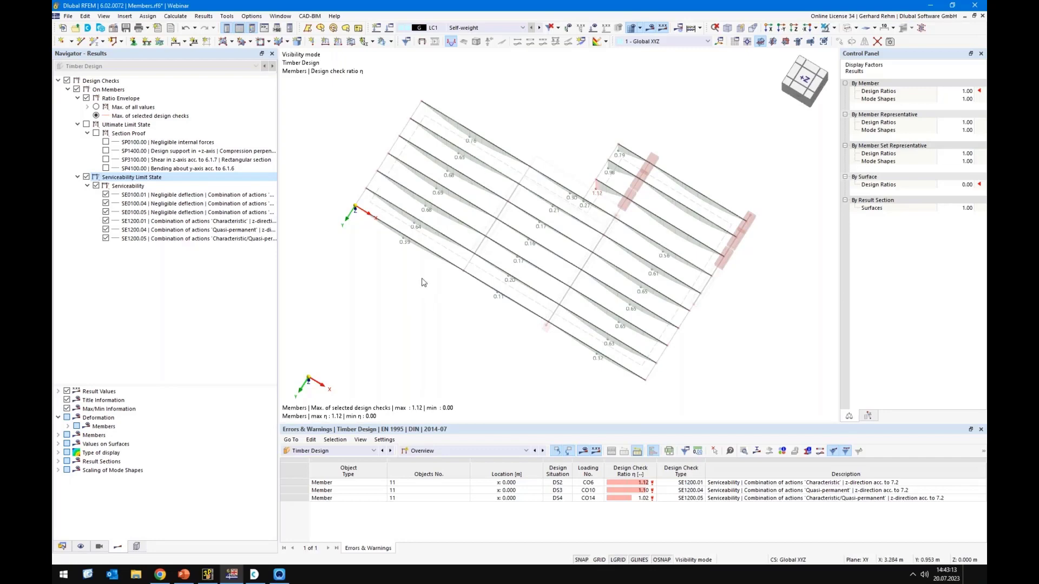
pyautogui.keyDown('ctrl'); pyautogui.moveTo(411, 264); pyautogui.dragTo(409, 220, button='middle'); pyautogui.keyUp('ctrl')
pyautogui.rightClick(409, 221)
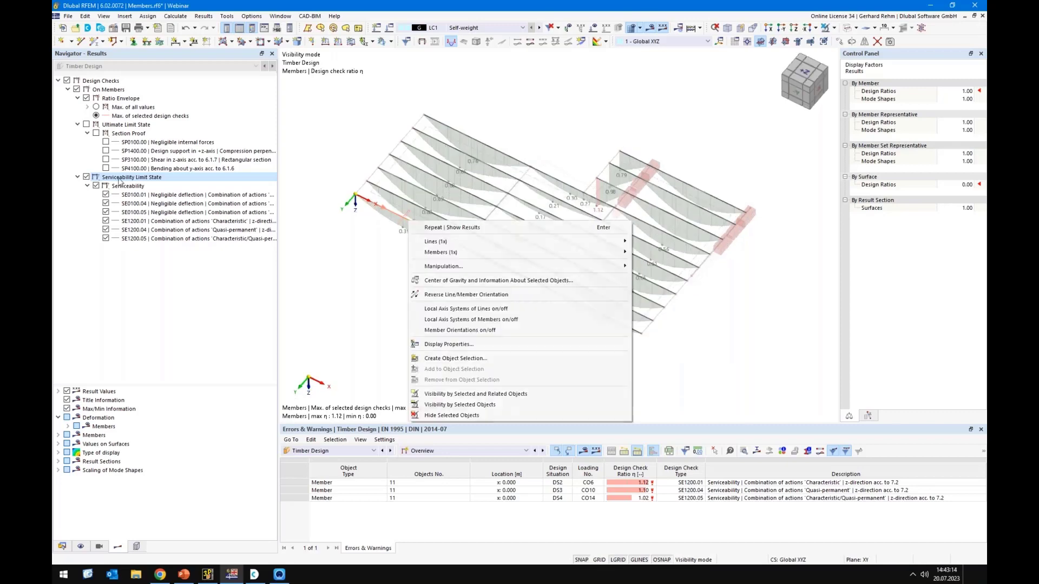
pyautogui.click(326, 359)
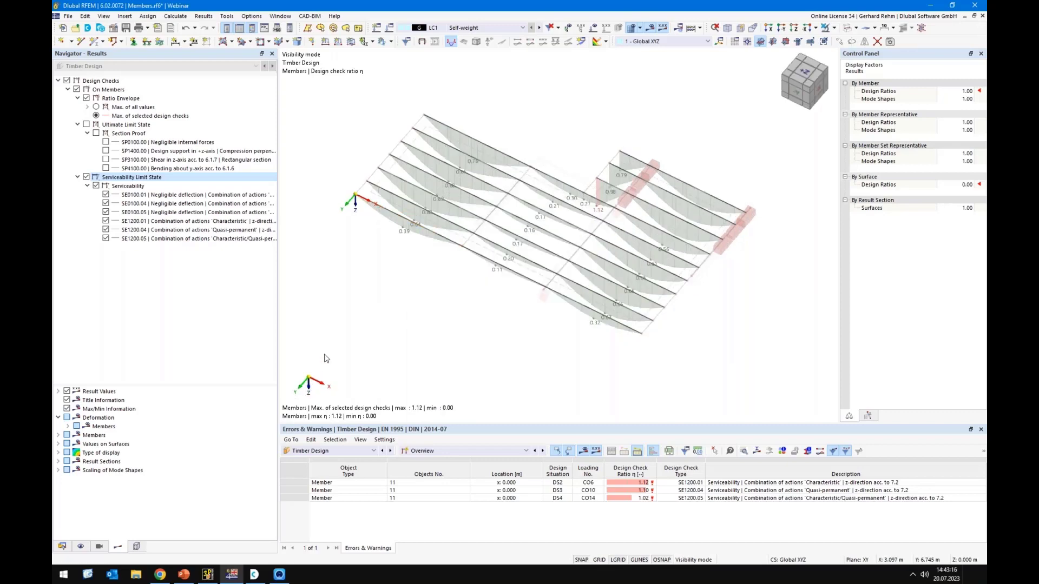
# Switch the section-based visibility from the R_M1 720/120 members to the R_M1 240/240 and R_M1 200/360 Baubuche GL75 beams
pyautogui.click(61, 547)
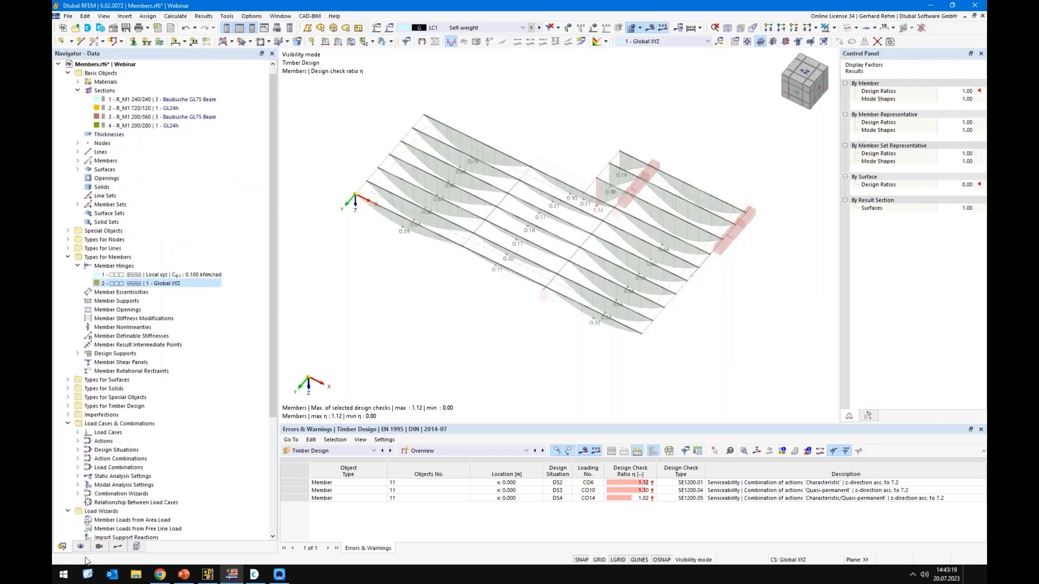
pyautogui.click(99, 547)
pyautogui.click(96, 430)
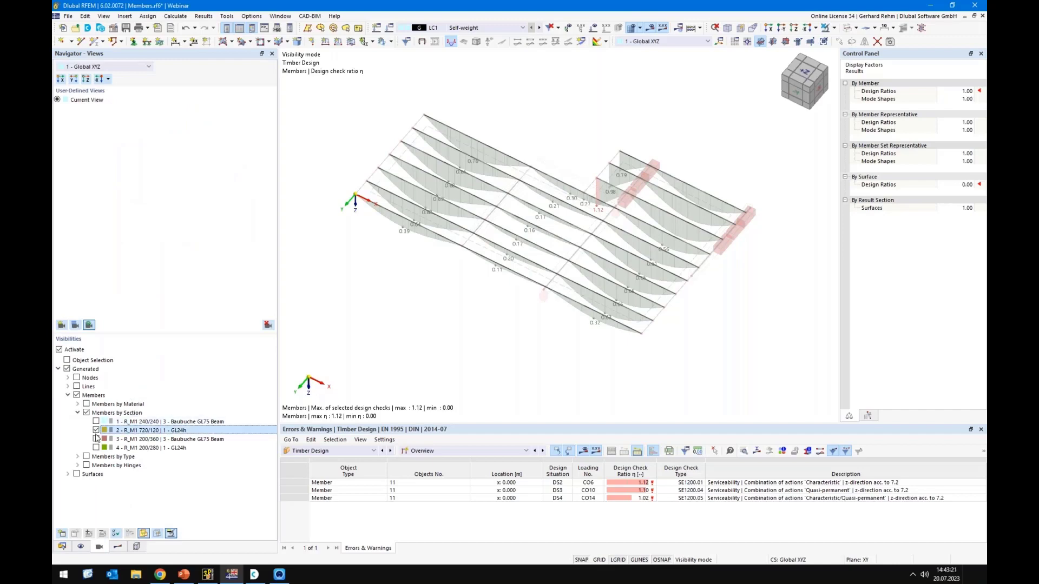
pyautogui.click(95, 439)
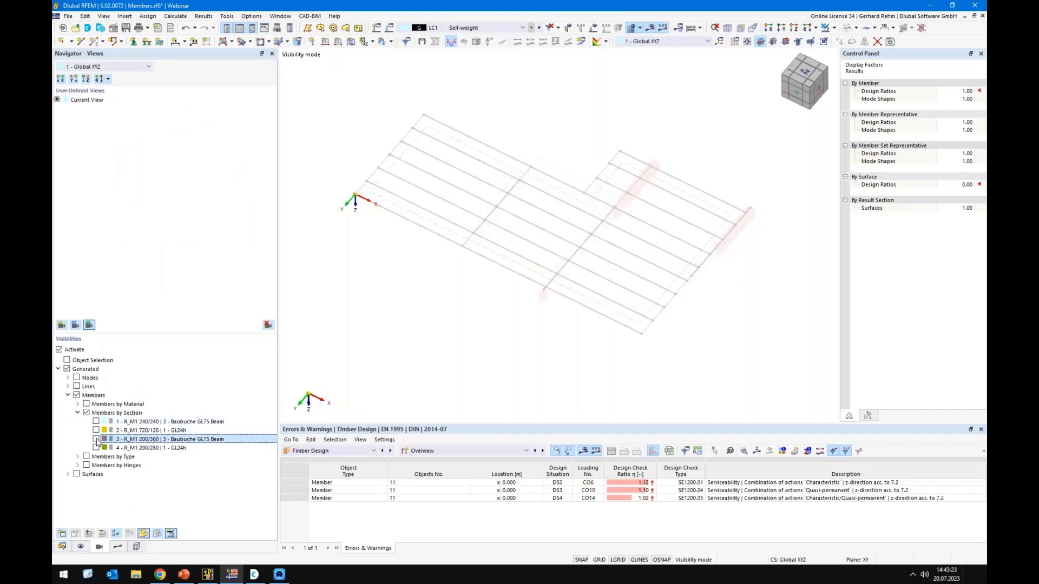
pyautogui.click(95, 422)
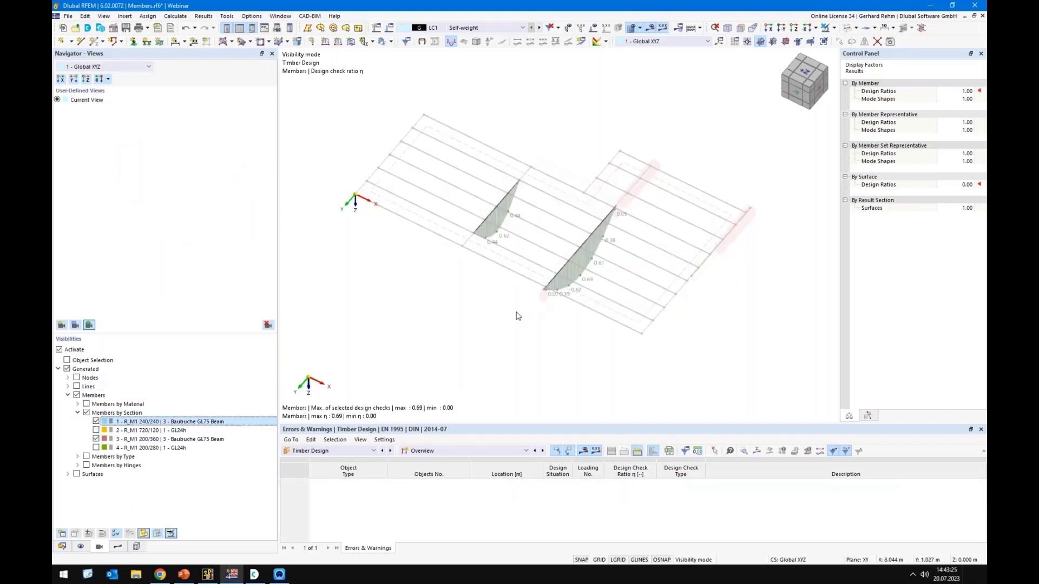
pyautogui.keyDown('ctrl'); pyautogui.moveTo(518, 316); pyautogui.dragTo(441, 320, button='middle'); pyautogui.keyUp('ctrl')
pyautogui.moveTo(440, 320); pyautogui.dragTo(449, 322, button='right')
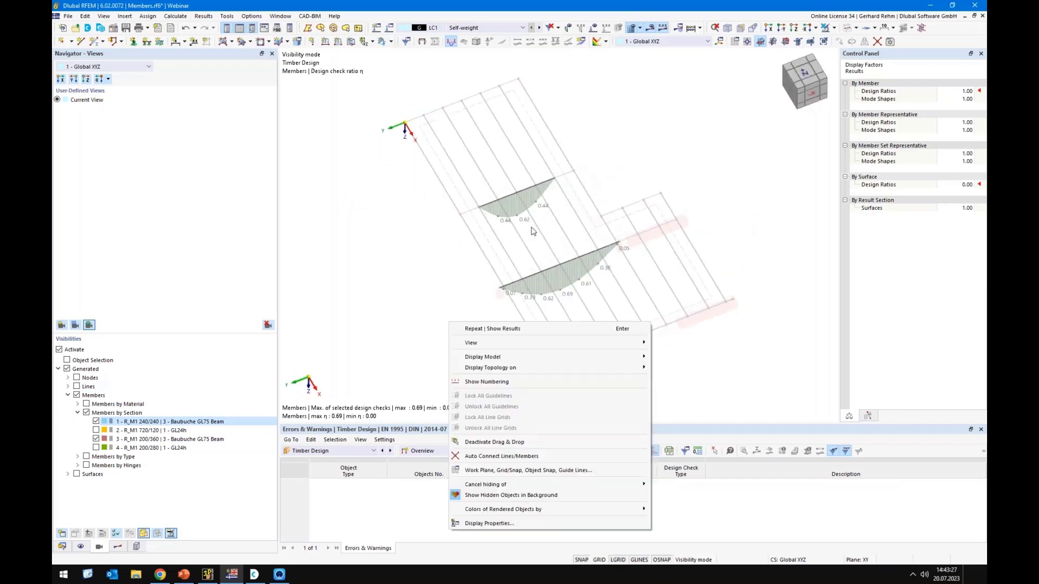
# Display the ultimate limit state section proof ratios for the visible Baubuche beams and exclude the serviceability limit state checks
pyautogui.click(119, 547)
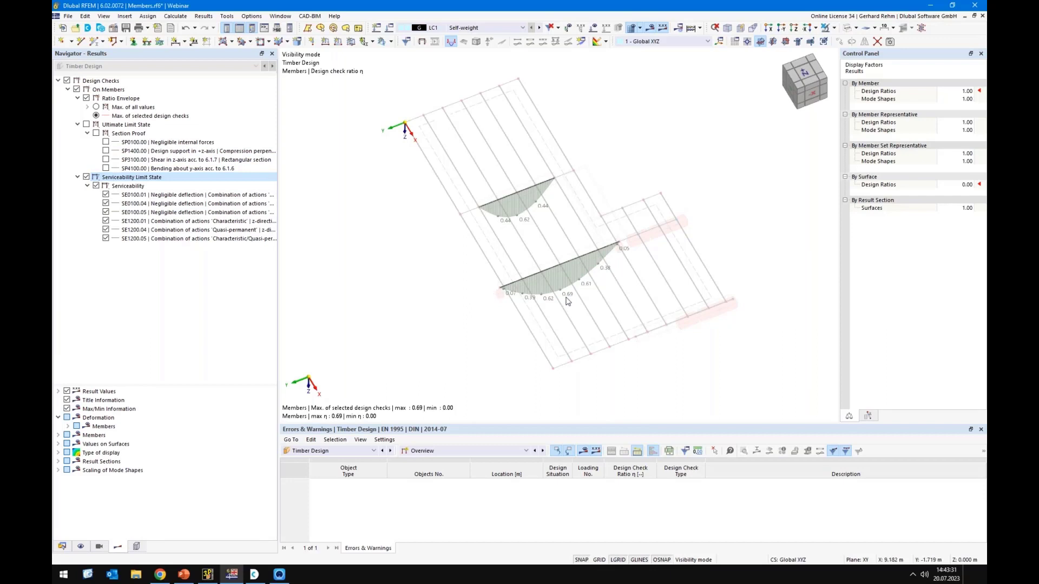
pyautogui.click(96, 133)
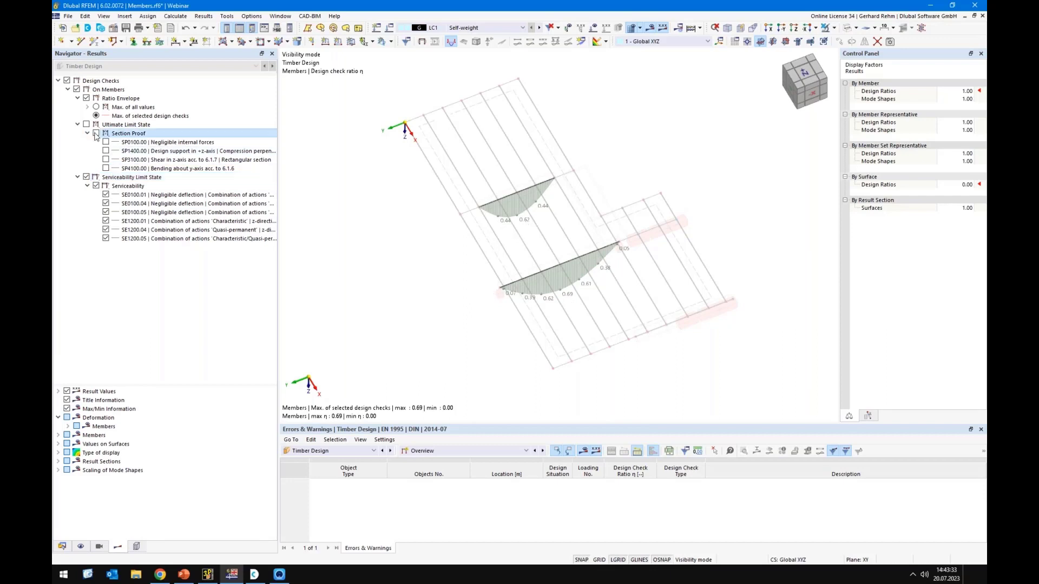
pyautogui.click(86, 177)
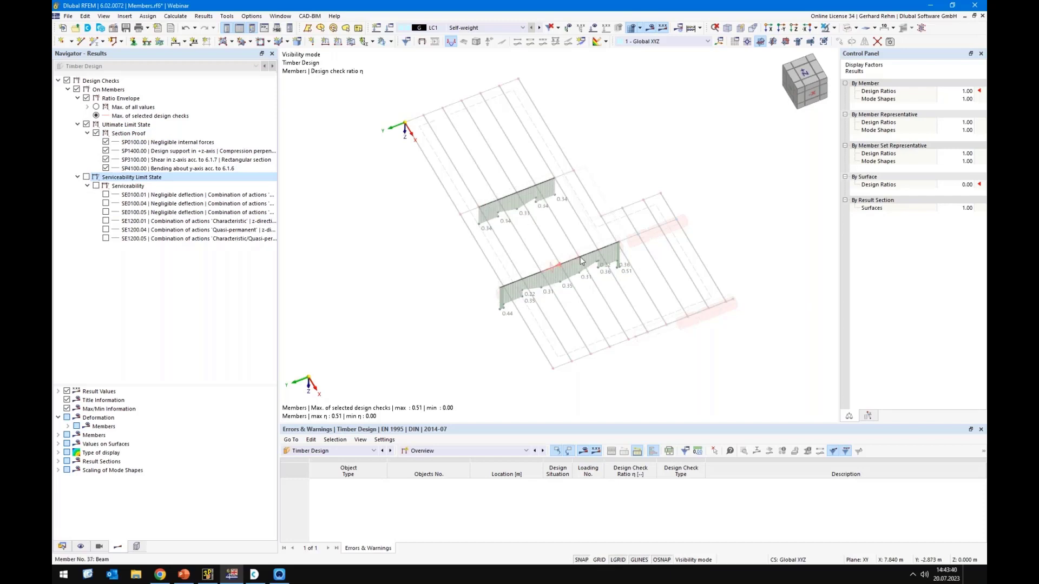
# Cancel the section-based visibility and show the complete floor in plan view along Z with the design results hidden
pyautogui.click(59, 547)
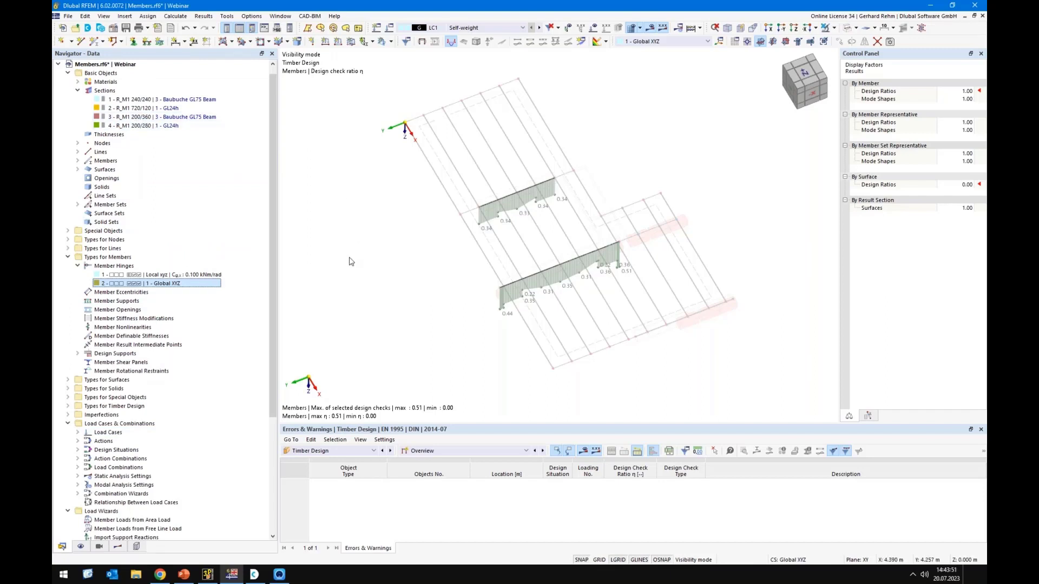
pyautogui.keyDown('ctrl'); pyautogui.moveTo(383, 297); pyautogui.dragTo(504, 335, button='middle'); pyautogui.keyUp('ctrl')
pyautogui.rightClick(467, 317)
pyautogui.click(824, 28)
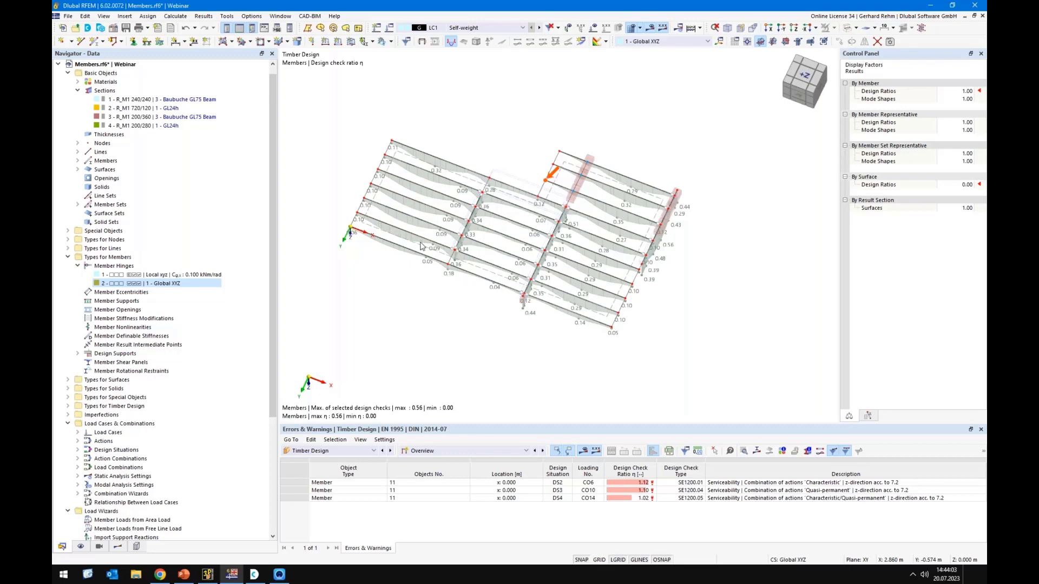
pyautogui.moveTo(458, 315); pyautogui.dragTo(471, 323, button='middle')
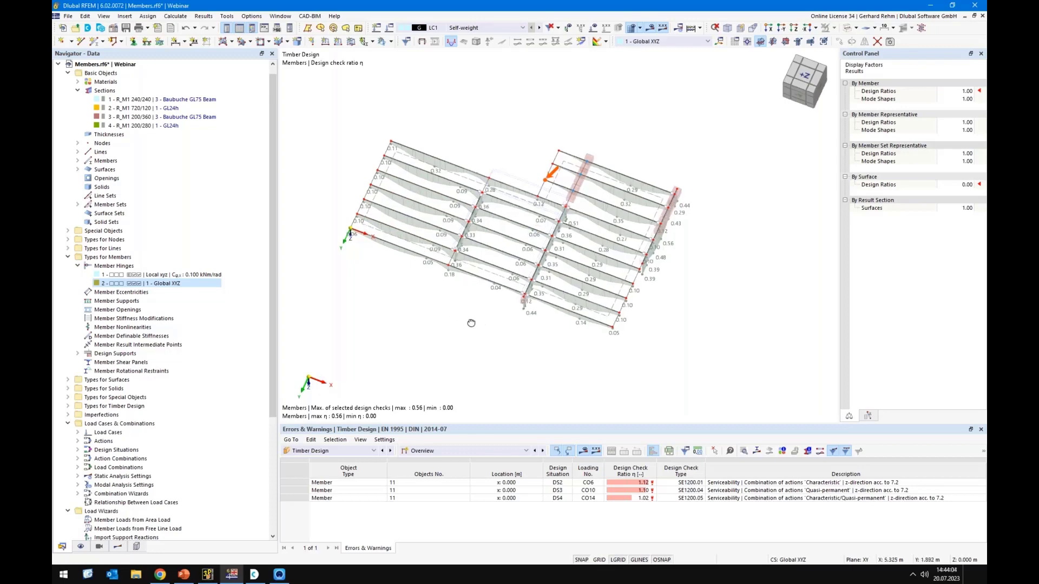
pyautogui.rightClick(486, 342)
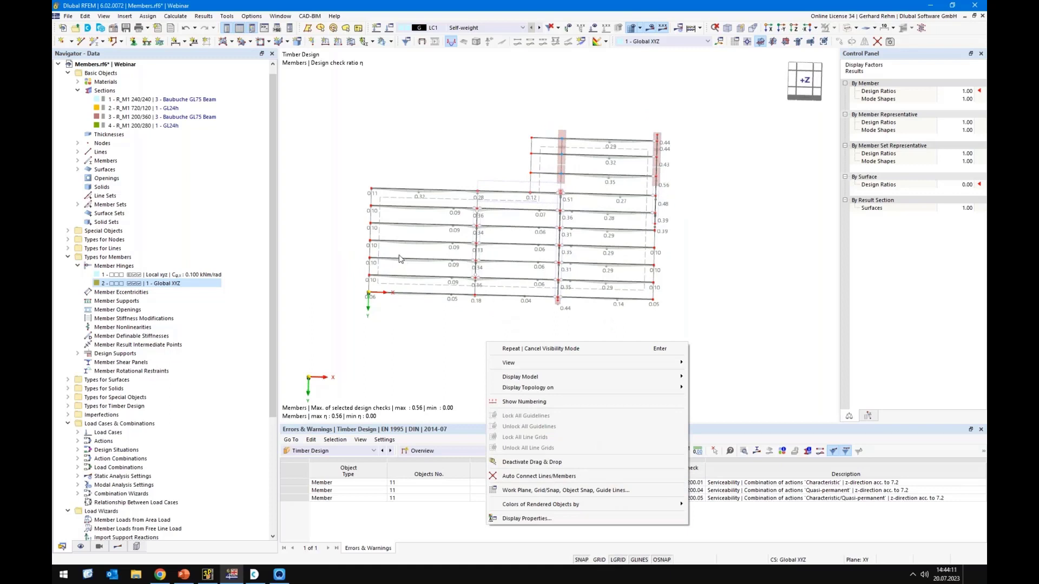
pyautogui.click(346, 212)
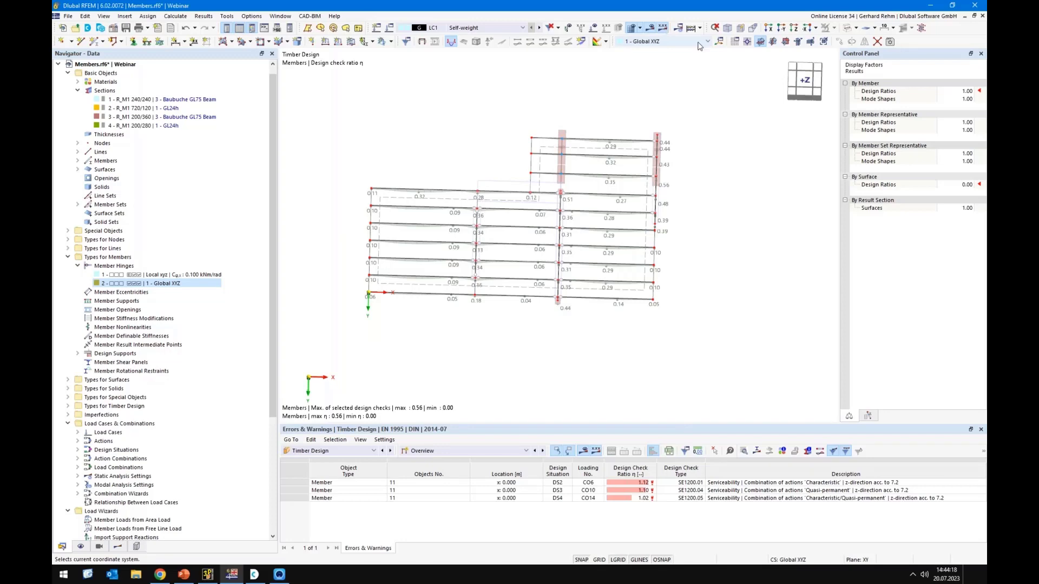
pyautogui.click(794, 27)
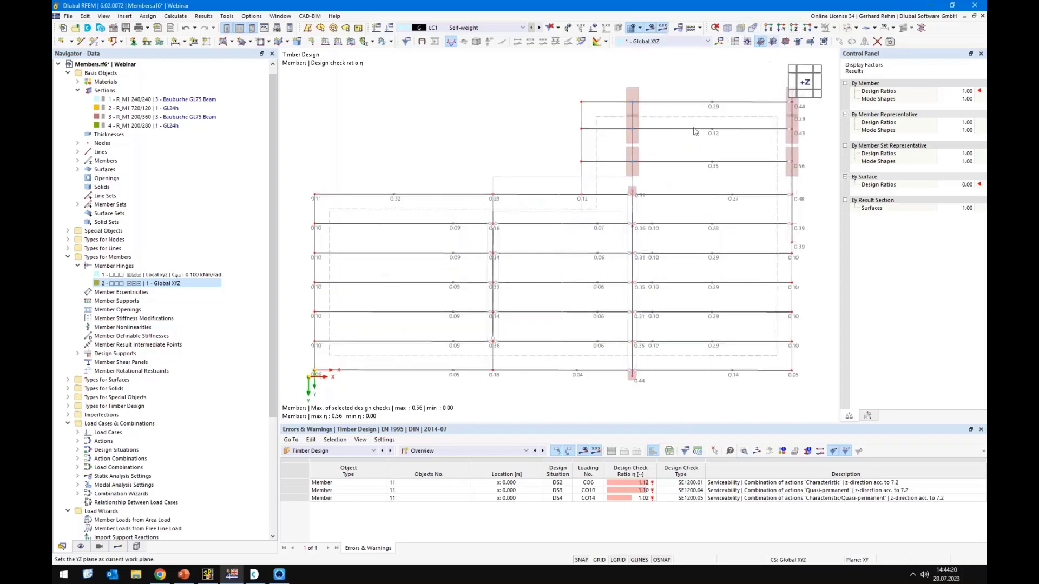
pyautogui.scroll(-3, 585, 274)
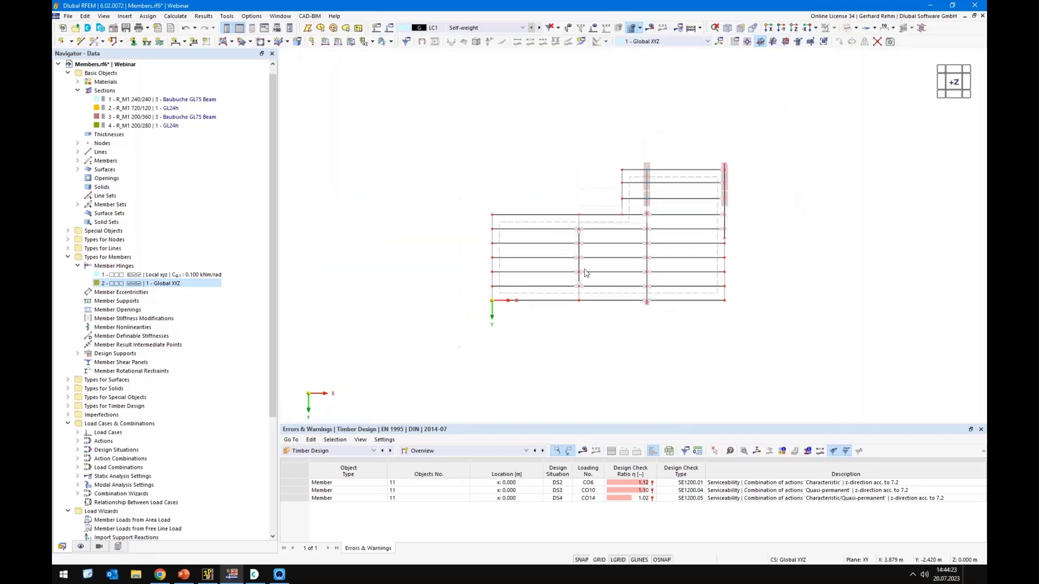
# Select all R_M1 720/120 GL24h floor members and change their member type from Beam to Result Beam
pyautogui.moveTo(551, 328); pyautogui.dragTo(522, 190)
pyautogui.moveTo(633, 314); pyautogui.dragTo(599, 203)
pyautogui.moveTo(696, 332); pyautogui.dragTo(683, 276)
pyautogui.moveTo(673, 207); pyautogui.dragTo(664, 157)
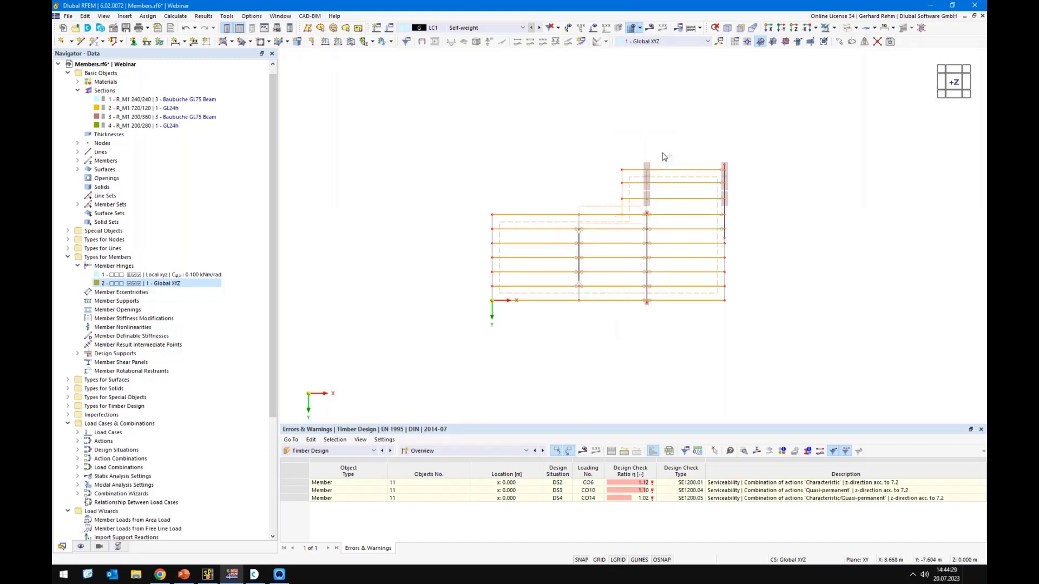
pyautogui.click(133, 110)
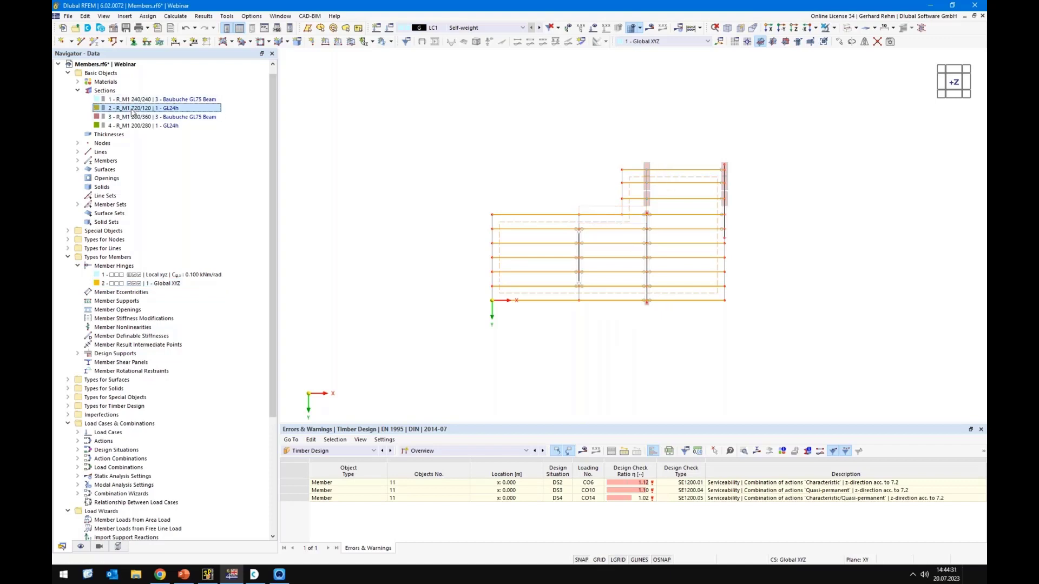
pyautogui.rightClick(508, 218)
pyautogui.moveTo(568, 246)
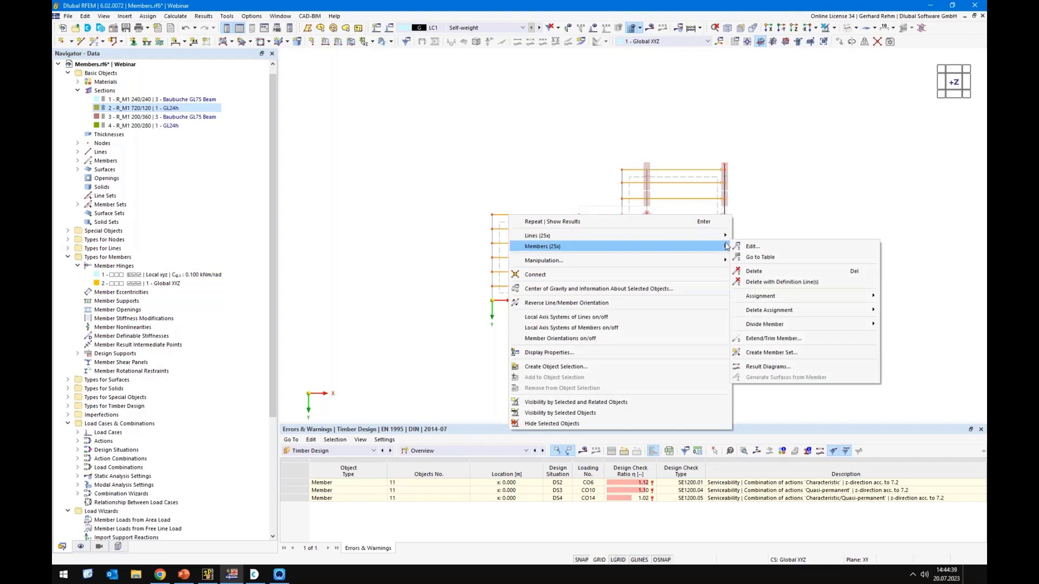
pyautogui.click(752, 246)
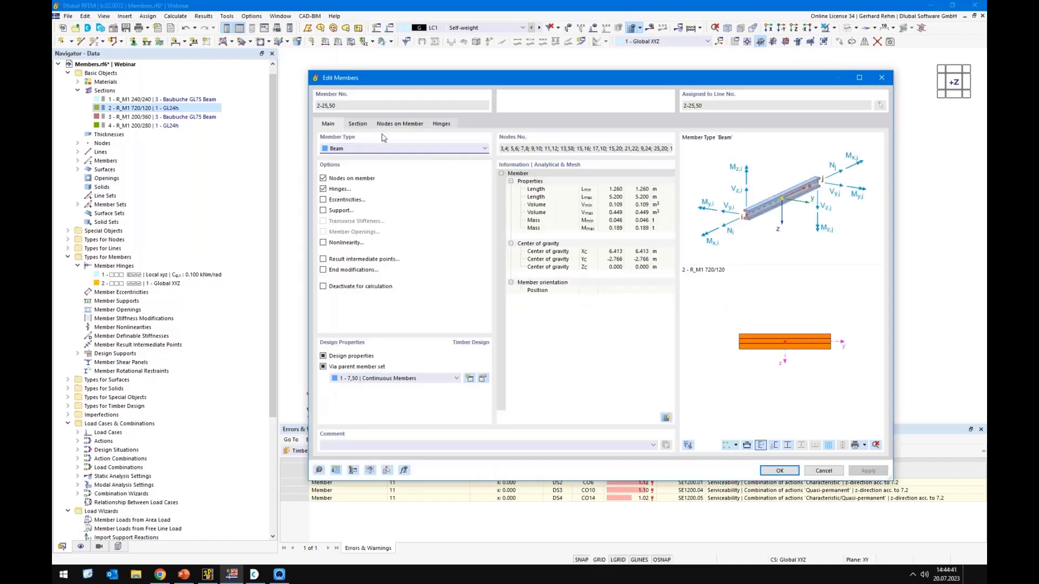
pyautogui.click(358, 124)
pyautogui.click(383, 124)
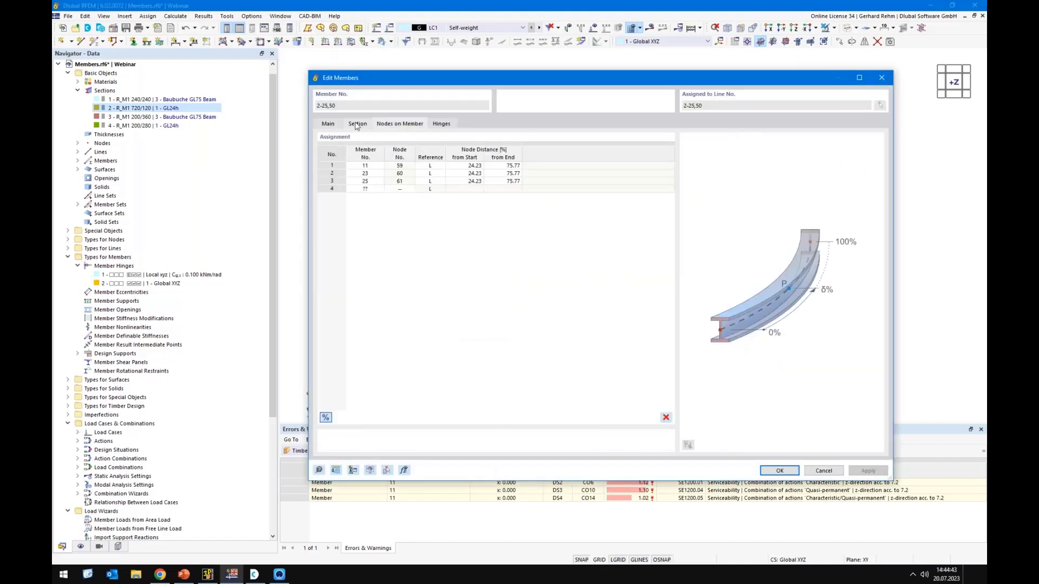
pyautogui.click(357, 124)
pyautogui.click(328, 124)
pyautogui.click(334, 149)
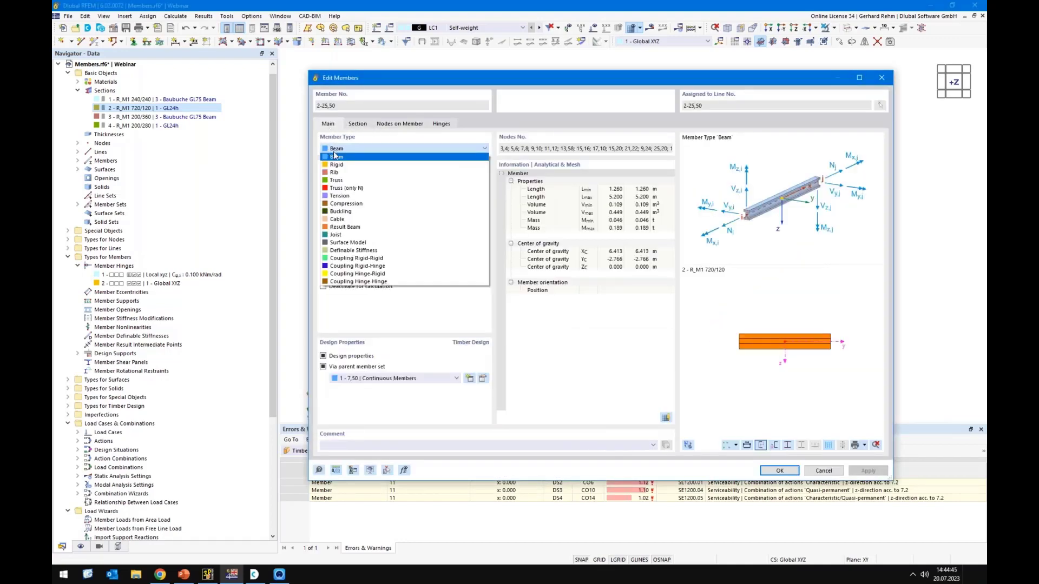
pyautogui.click(338, 227)
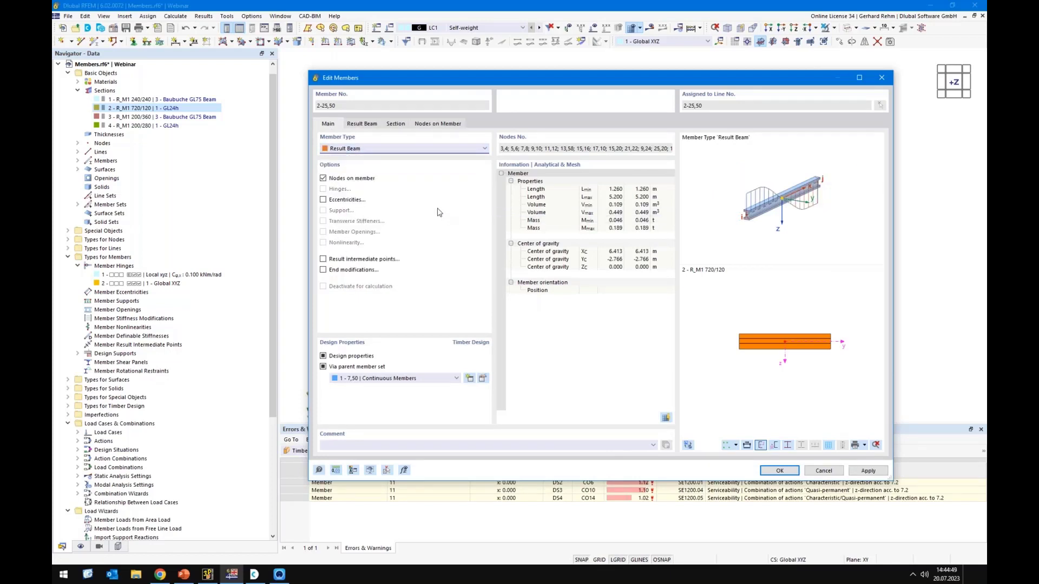
# Integrate the result beams' stresses within a square-base block of dimension 0.010 m and accept deleting the existing results and mesh
pyautogui.click(369, 125)
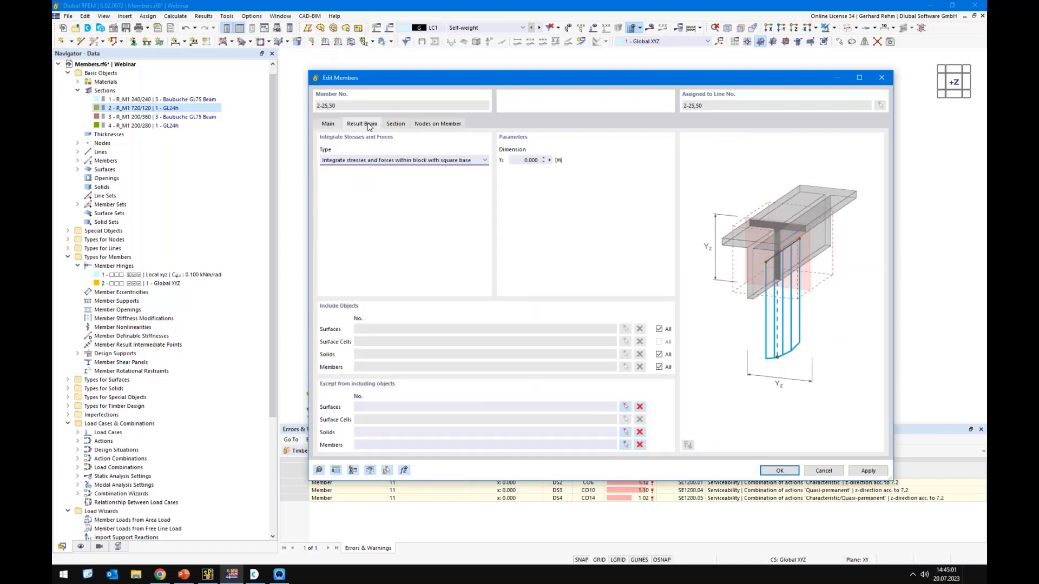
pyautogui.doubleClick(532, 161)
pyautogui.write('1')
pyautogui.click(779, 470)
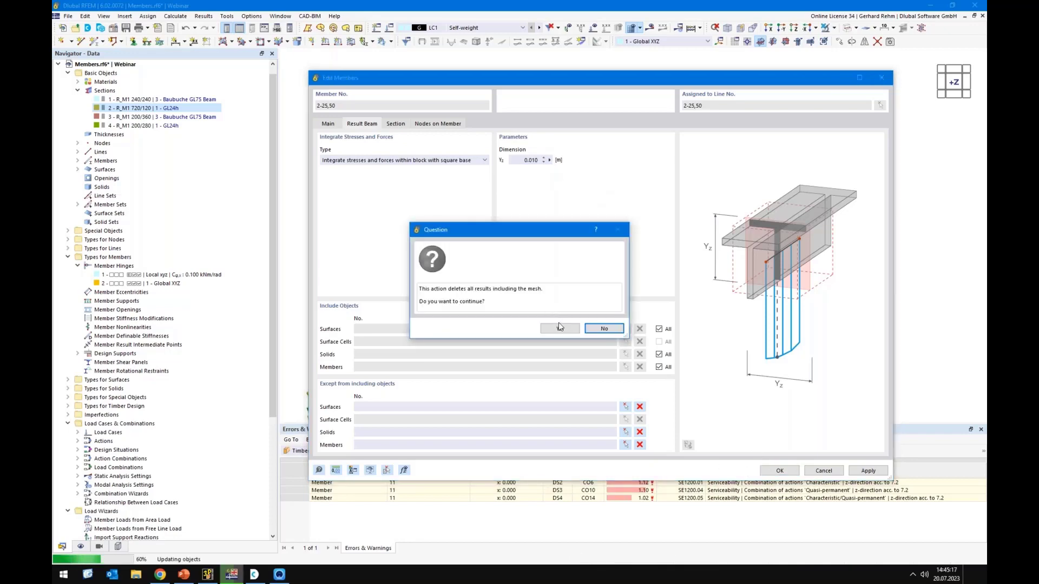
pyautogui.click(560, 327)
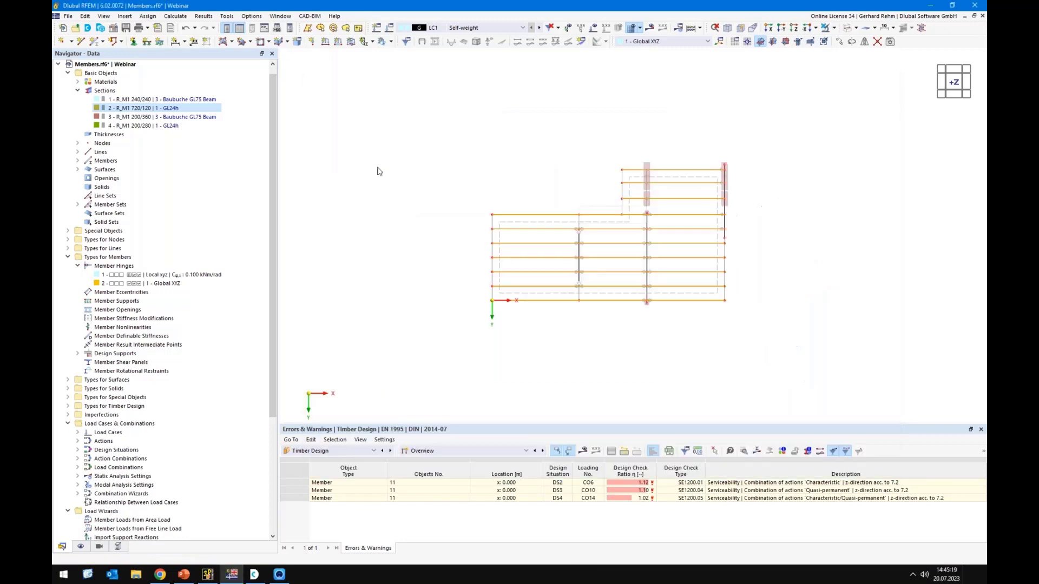
# Remove the ultimate configuration from the R_M1 720/120 result beams 2-6 and 8-25, leaving its assignment empty
pyautogui.scroll(2, 689, 264)
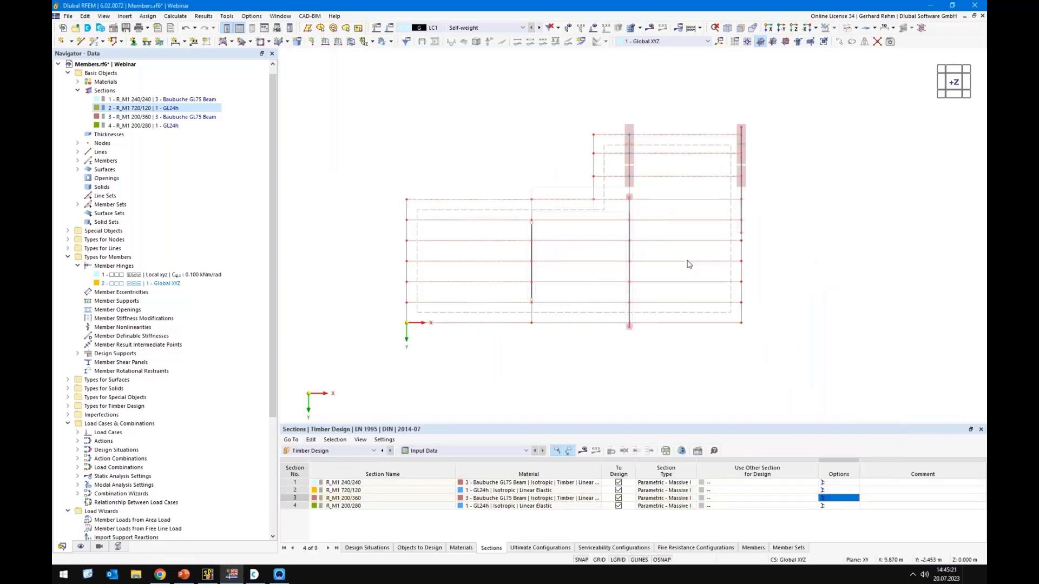
pyautogui.scroll(1, 677, 280)
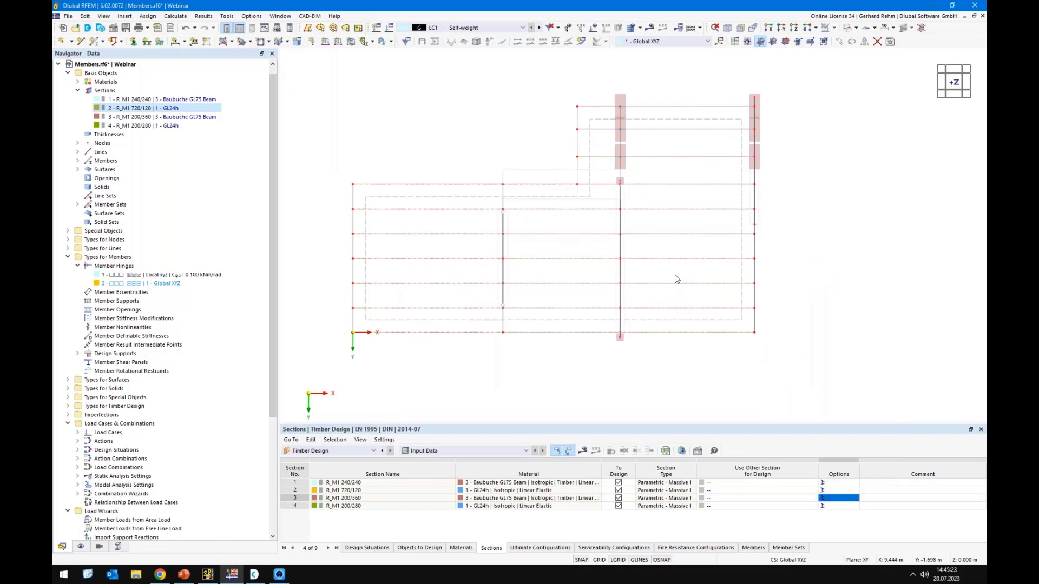
pyautogui.scroll(2, 675, 279)
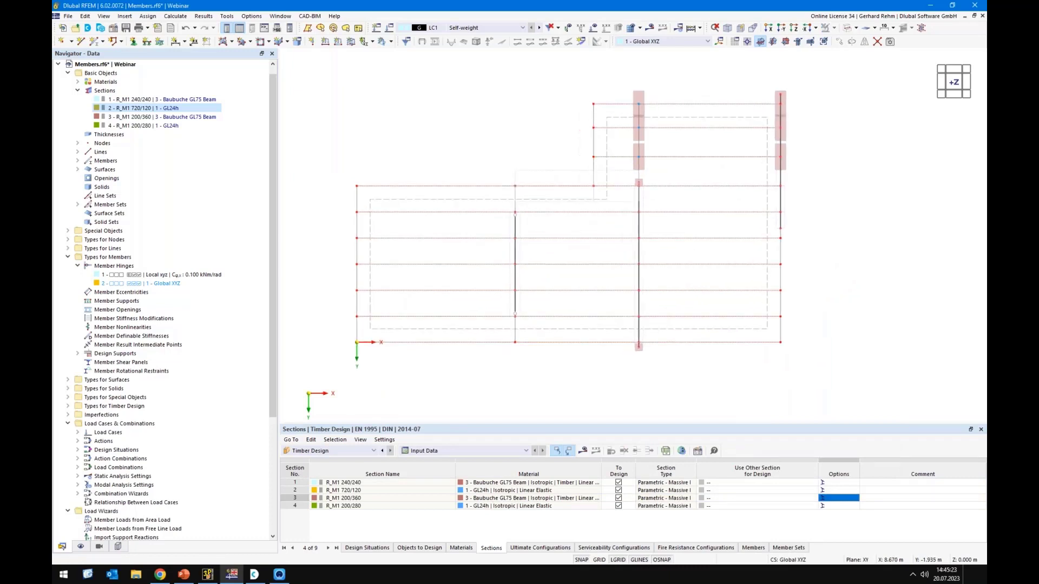
pyautogui.click(138, 108)
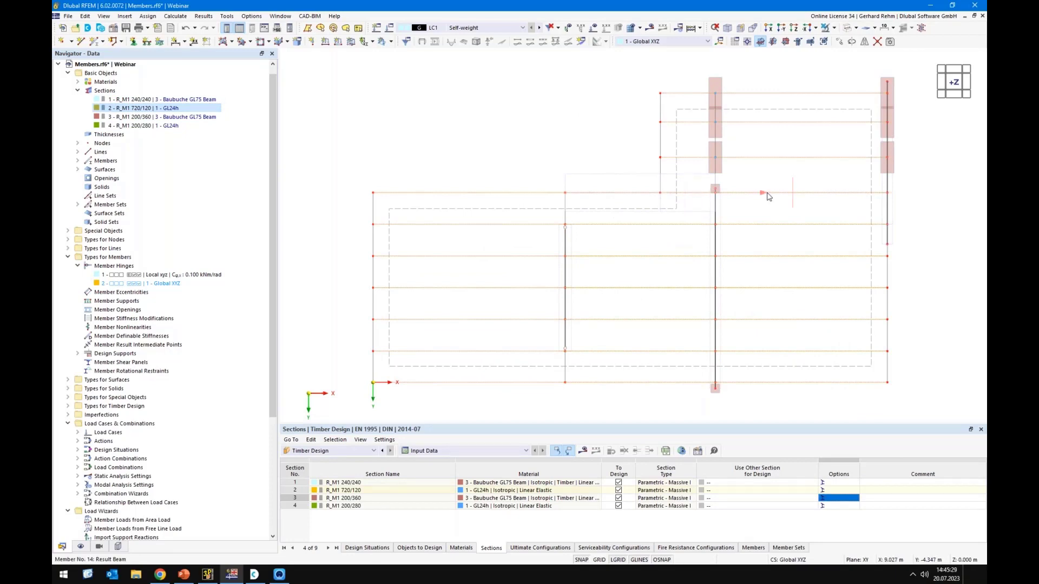
pyautogui.doubleClick(443, 194)
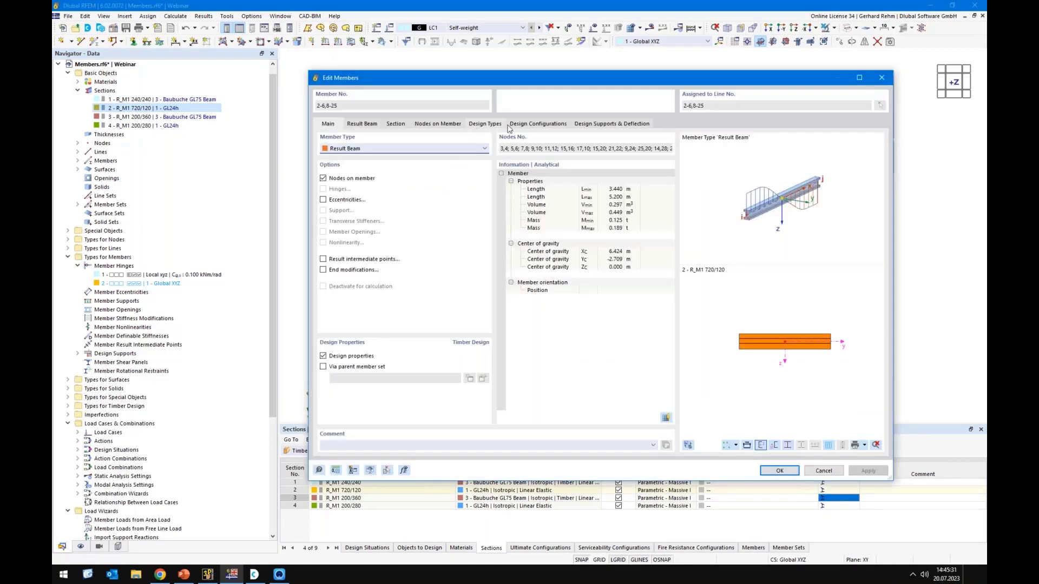
pyautogui.click(523, 128)
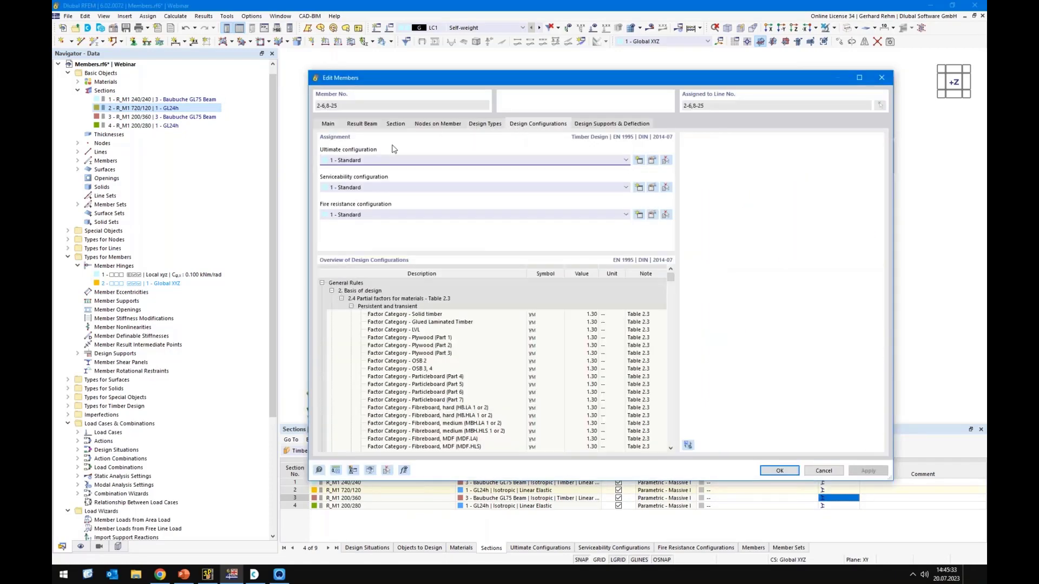
pyautogui.click(357, 161)
pyautogui.click(346, 170)
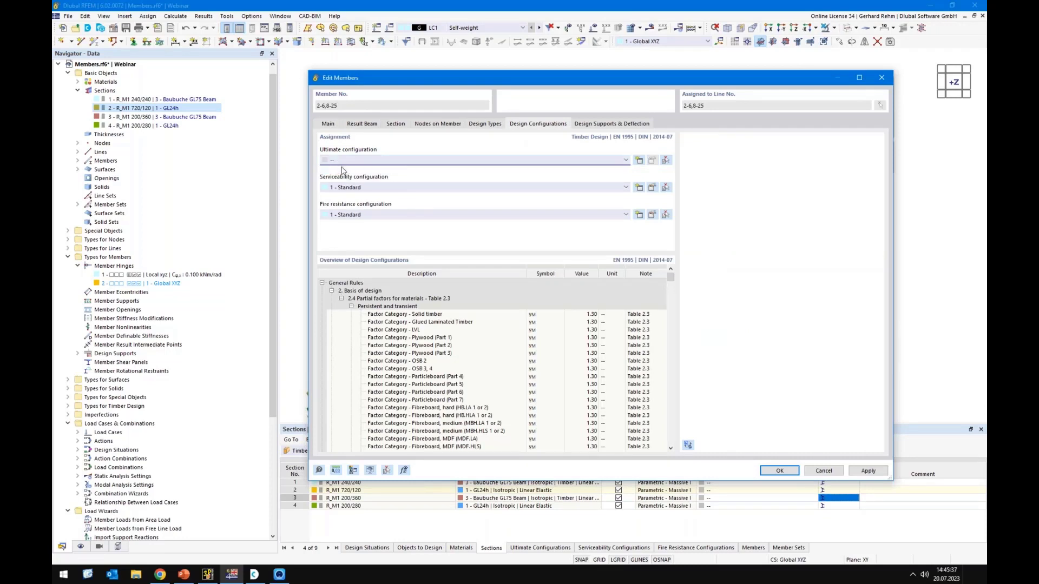
pyautogui.click(780, 471)
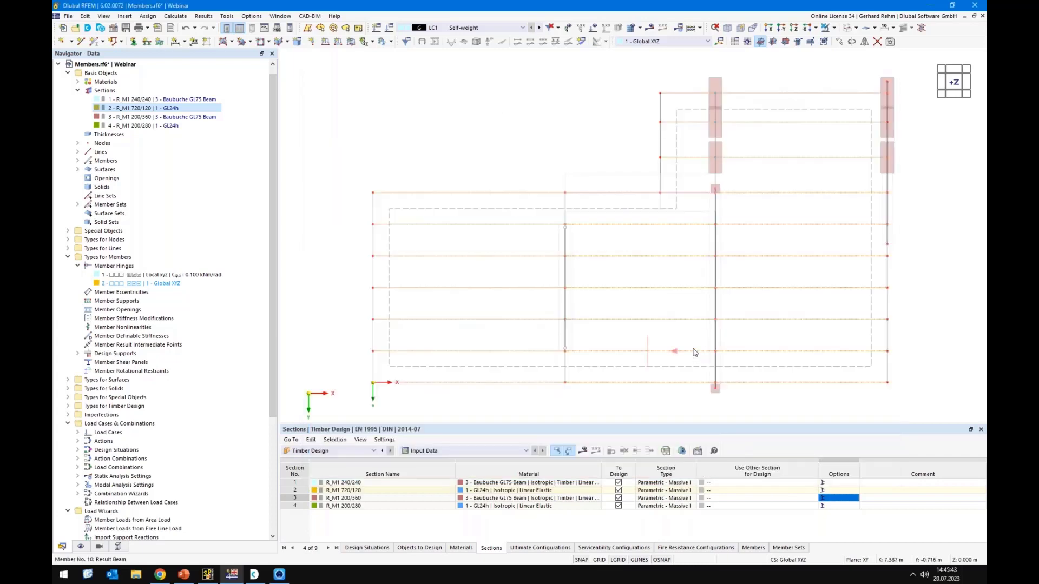
# Remove the ultimate configuration from the continuous member set made of members 7 and 50
pyautogui.doubleClick(613, 176)
pyautogui.click(389, 135)
pyautogui.click(373, 171)
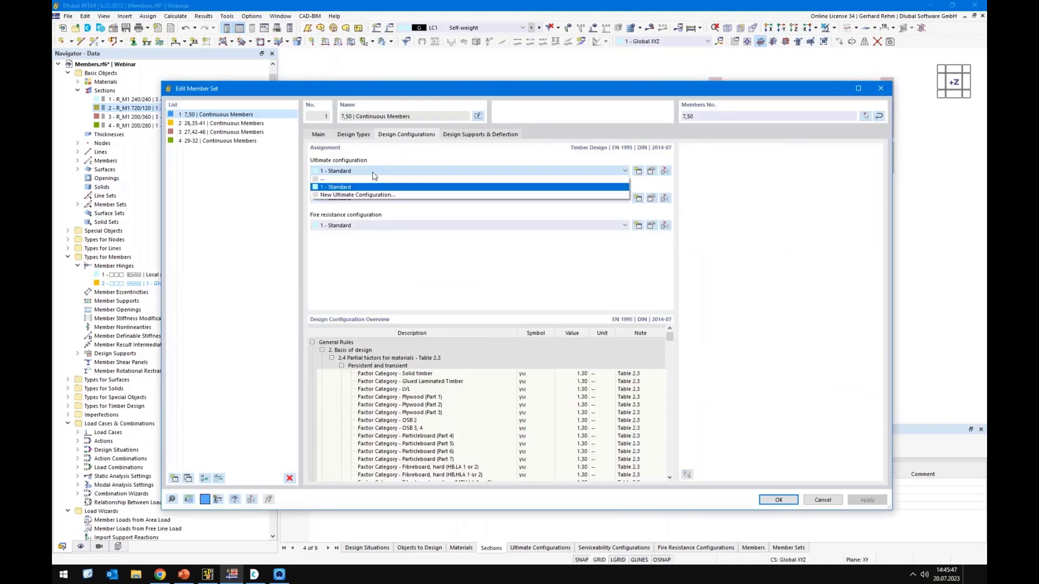
pyautogui.click(331, 181)
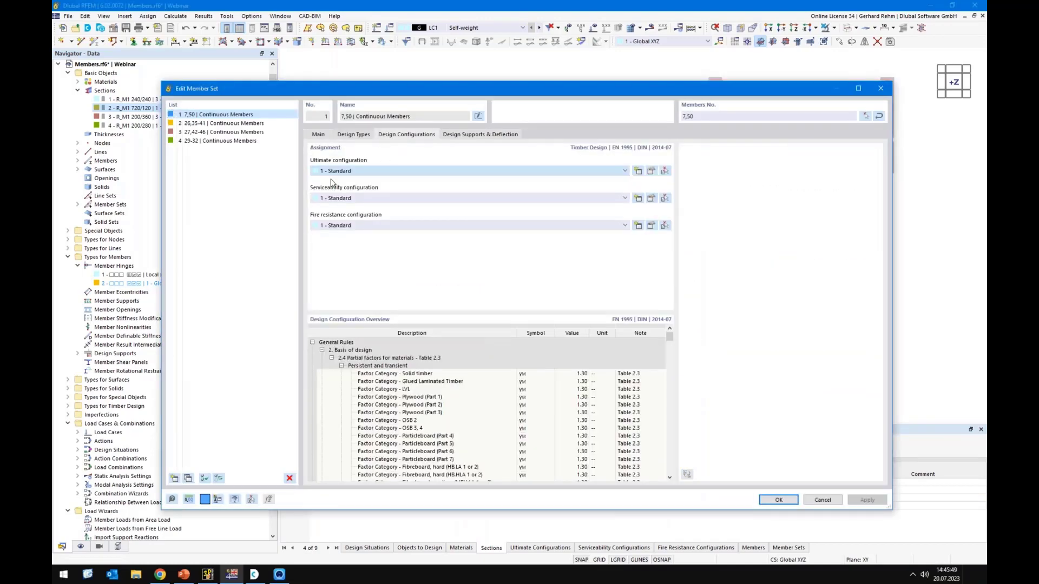
pyautogui.click(779, 500)
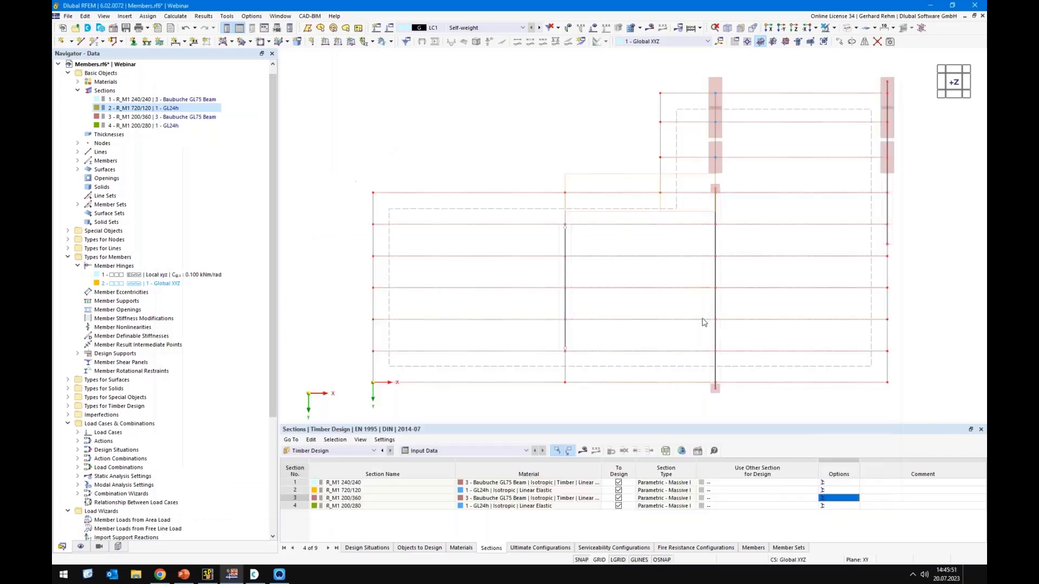
# Change floor surface 1 from the Load Transfer to the Standard stiffness type and give it a new uniform thickness of 120 mm
pyautogui.doubleClick(529, 212)
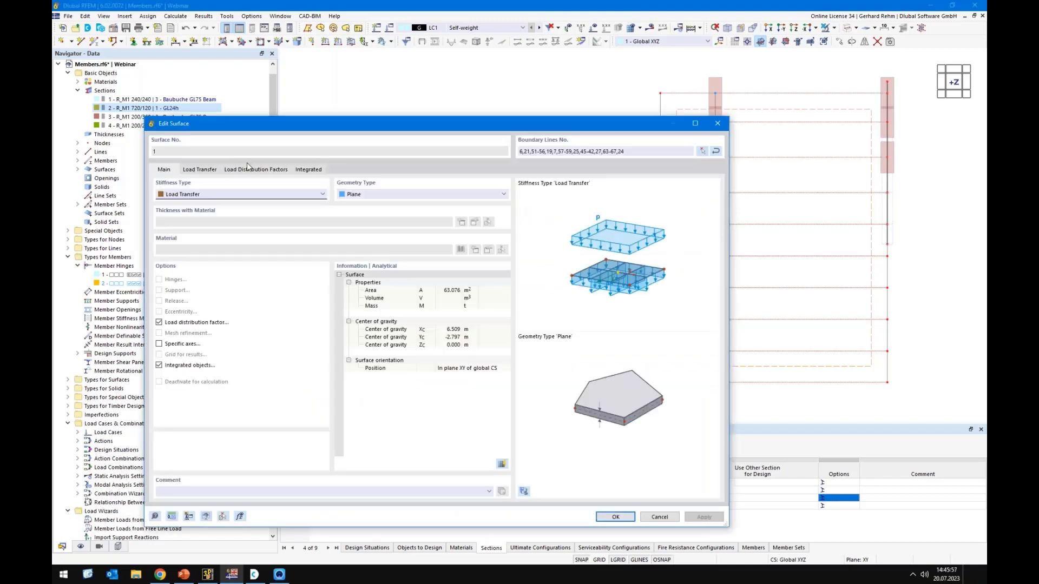
pyautogui.click(179, 195)
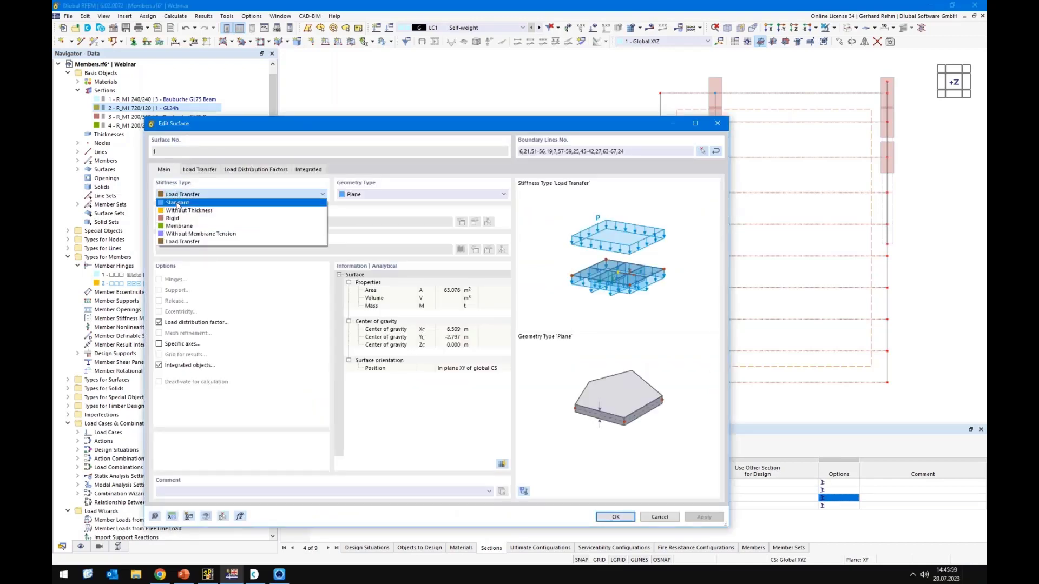
pyautogui.click(222, 204)
pyautogui.click(464, 222)
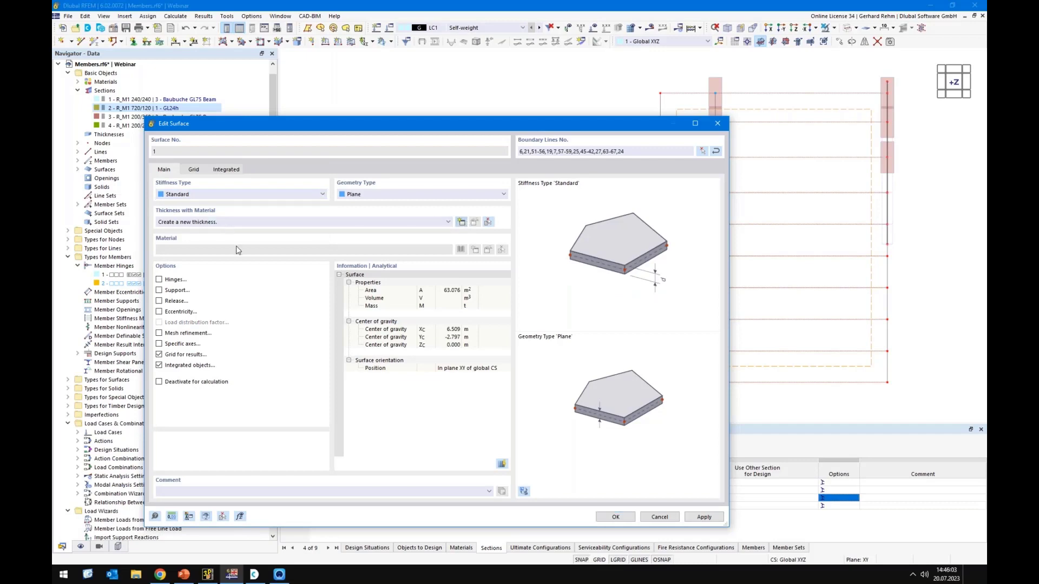
pyautogui.doubleClick(279, 253)
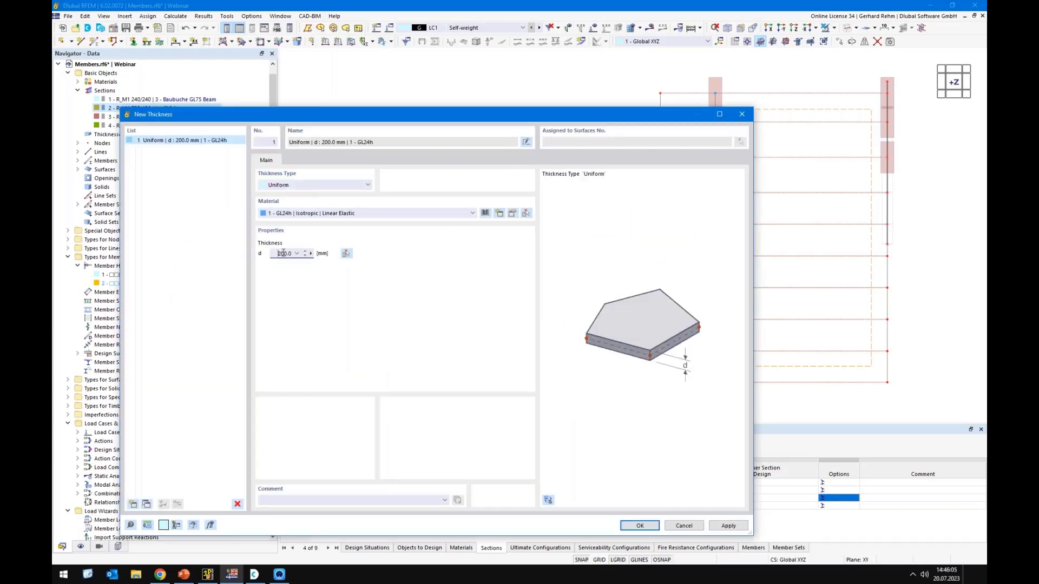
pyautogui.write('120')
pyautogui.press('Tab')
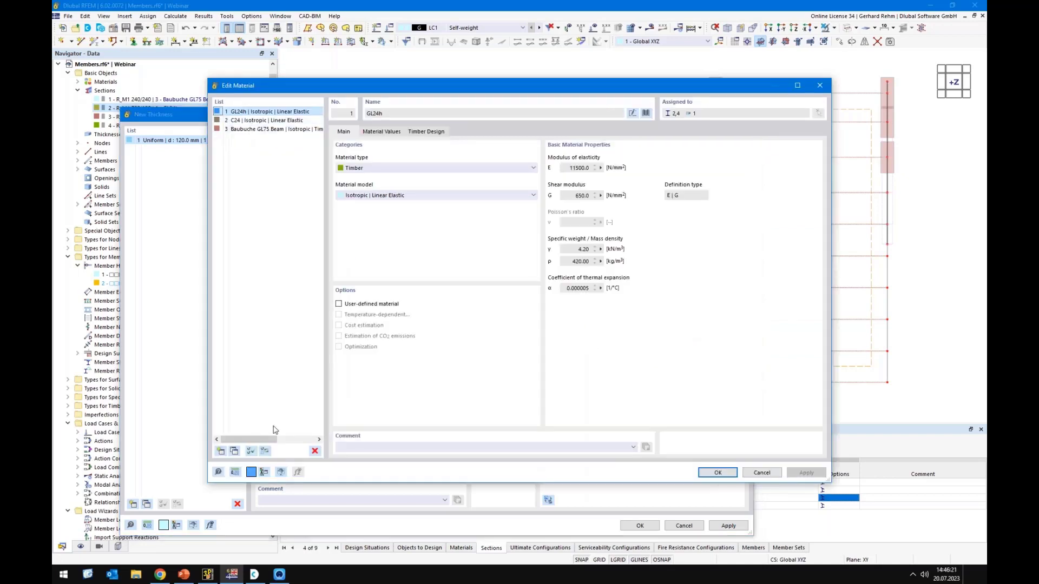
# Duplicate the GL24h material and set the copy's material model to Orthotropic | Linear Elastic (Surfaces)
pyautogui.click(235, 452)
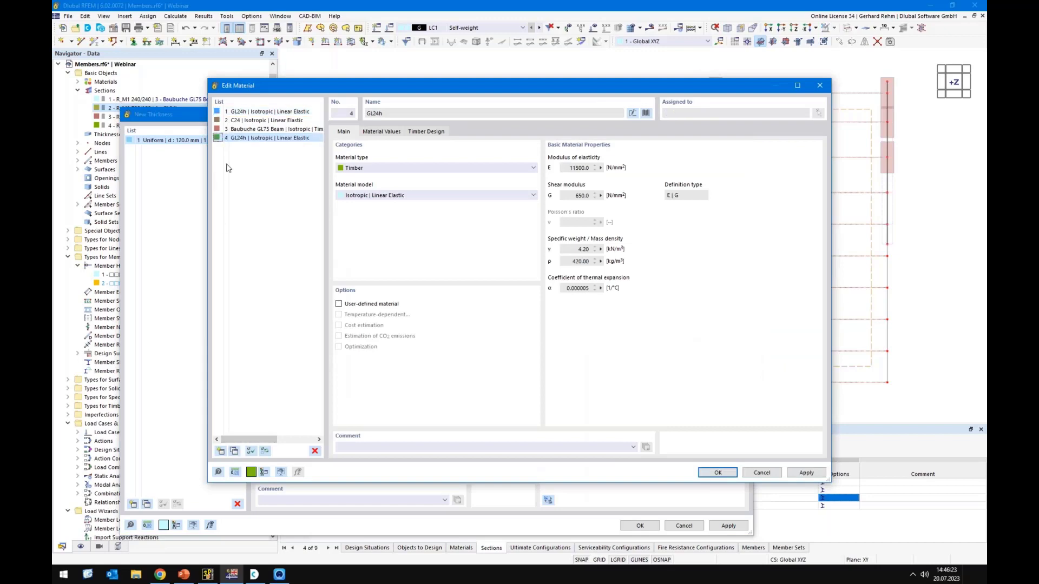
pyautogui.click(356, 197)
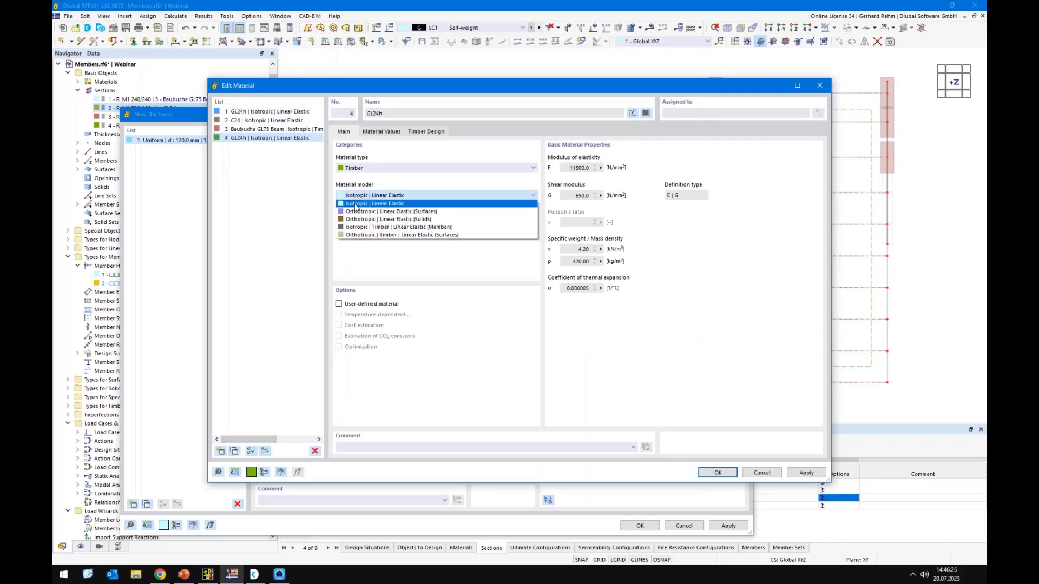
pyautogui.click(356, 204)
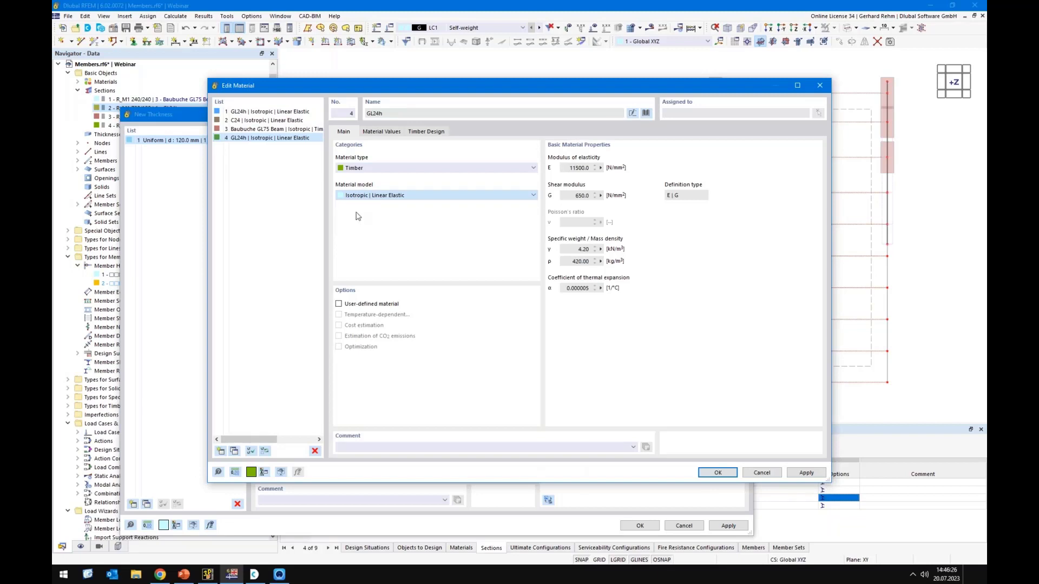
pyautogui.click(363, 196)
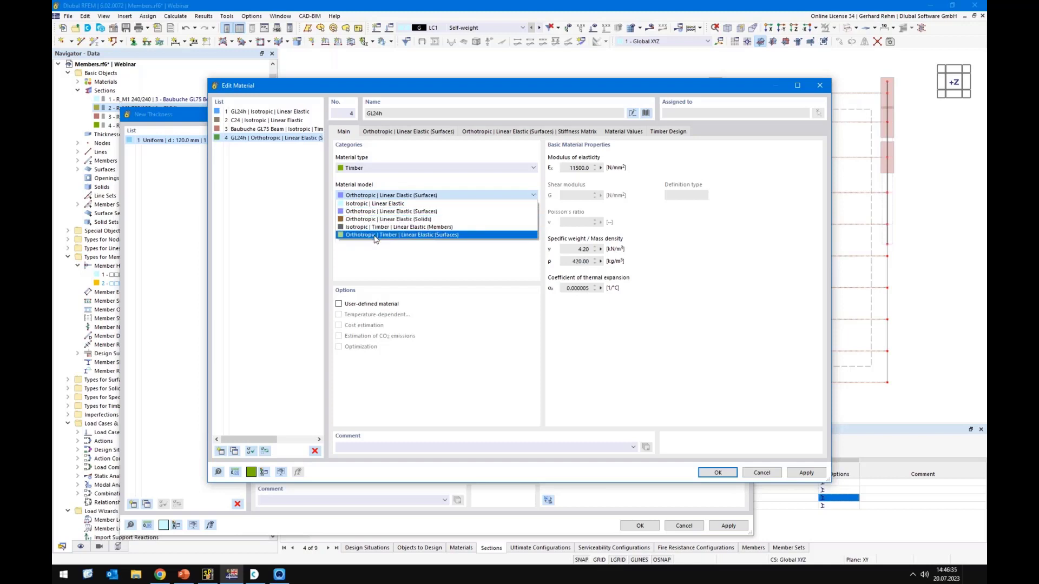
# Try the Orthotropic | Timber | Linear Elastic (Surfaces) model on the copied material, and return it to Orthotropic | Linear Elastic (Surfaces)
pyautogui.click(373, 235)
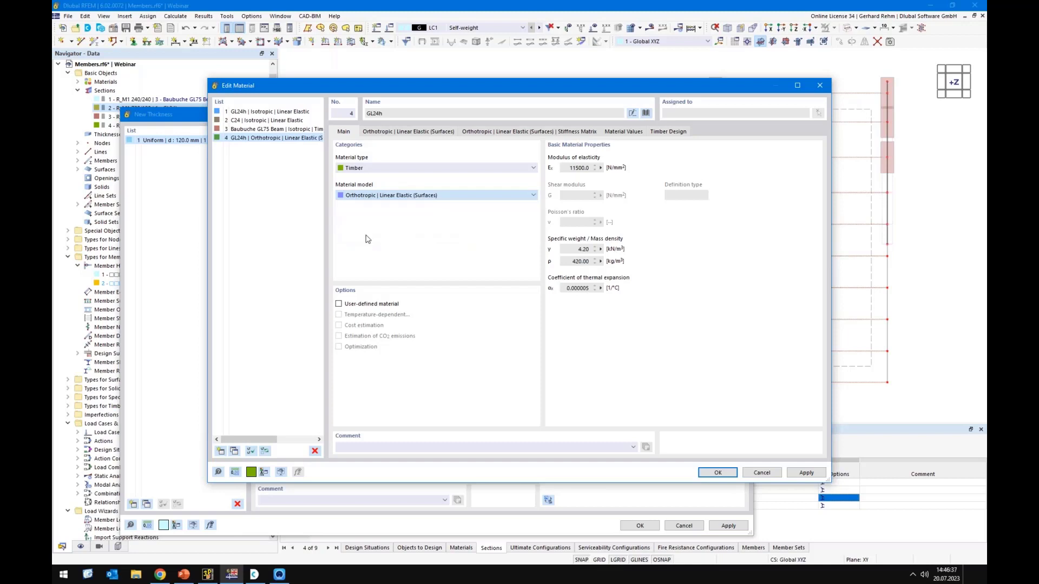
pyautogui.click(381, 133)
pyautogui.moveTo(362, 168); pyautogui.dragTo(402, 169)
pyautogui.click(366, 193)
pyautogui.click(351, 133)
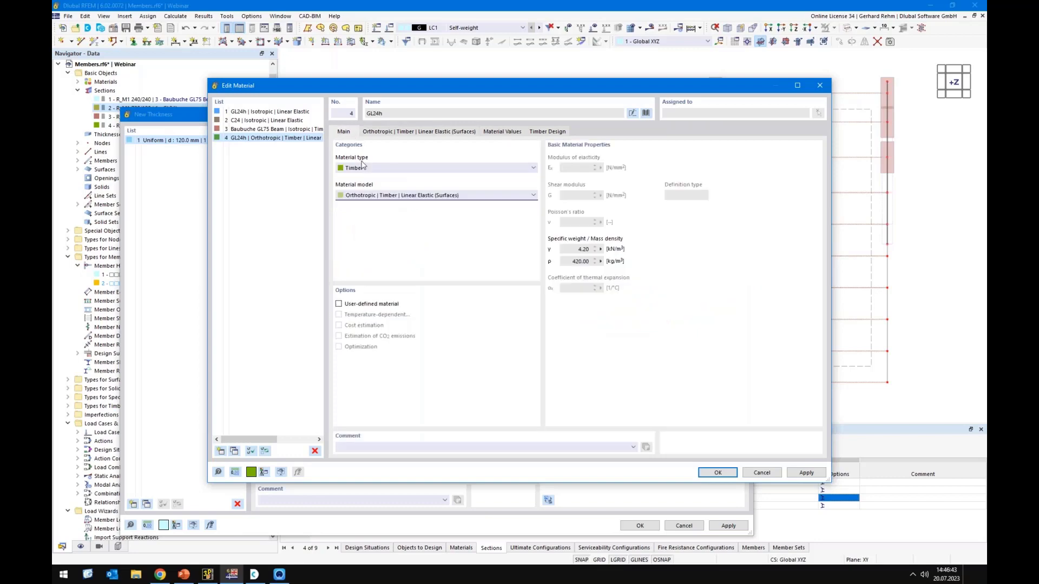
pyautogui.click(357, 195)
pyautogui.click(365, 211)
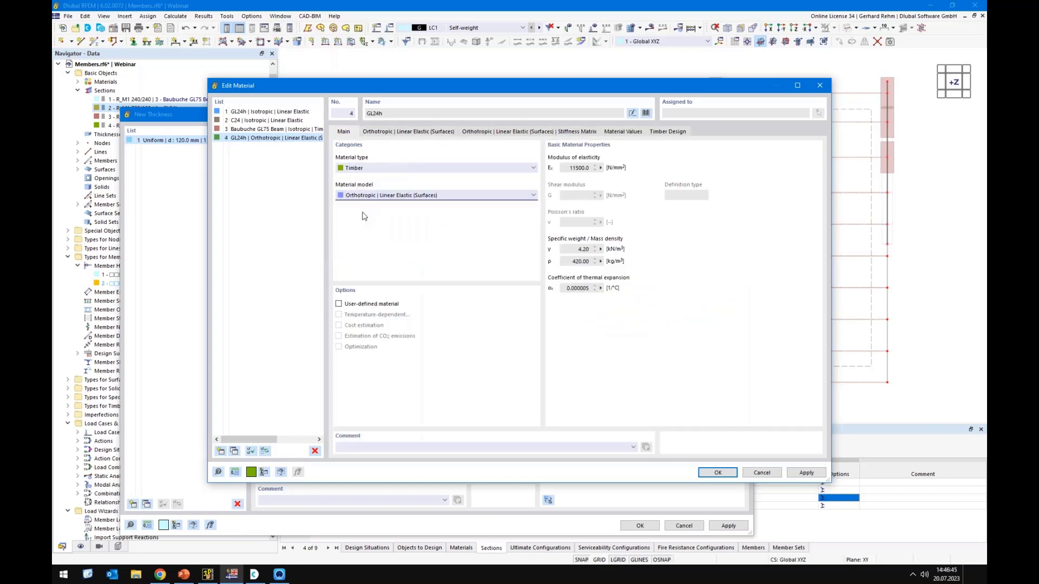
# Review the orthotropic stiffness parameters of the copied GL24h material and accept the material
pyautogui.click(379, 132)
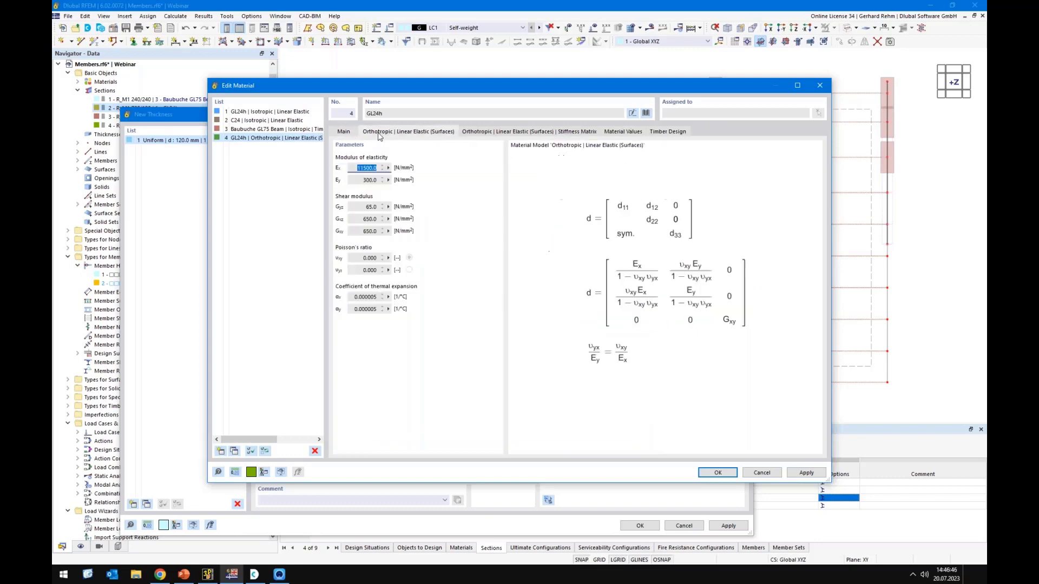
pyautogui.click(341, 133)
pyautogui.click(378, 131)
pyautogui.press('Tab')
pyautogui.click(357, 170)
pyautogui.click(715, 472)
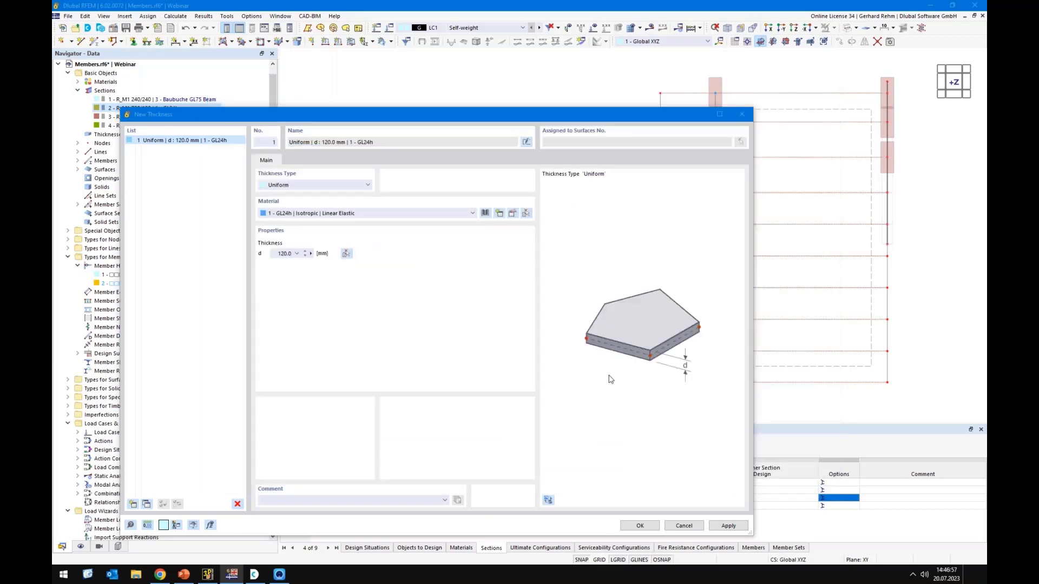
# Assign material 4 - GL24h | Orthotropic | Linear Elastic (Surfaces) to the 120 mm thickness and accept it
pyautogui.click(286, 217)
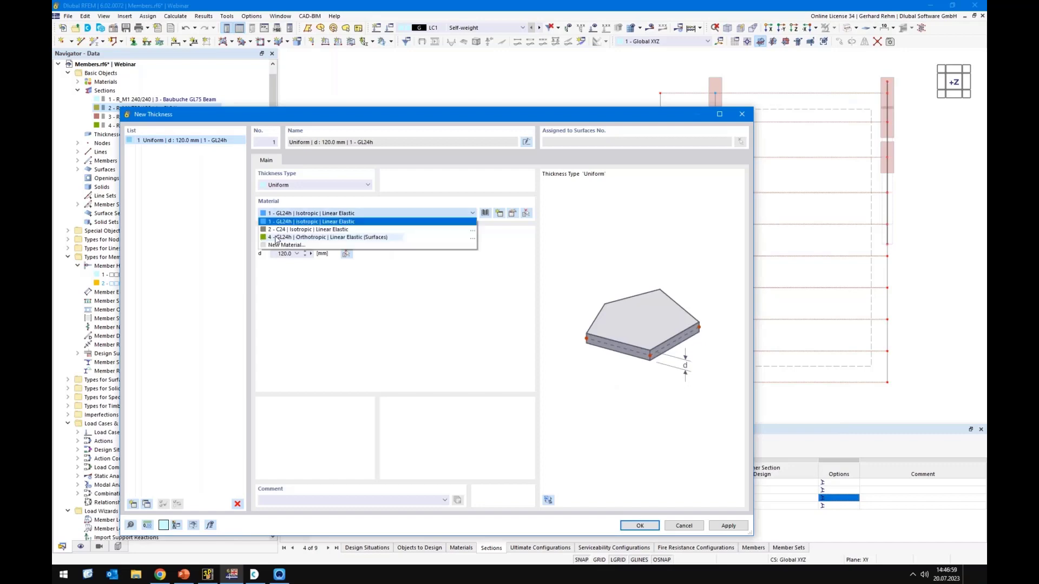
pyautogui.click(278, 242)
pyautogui.click(639, 526)
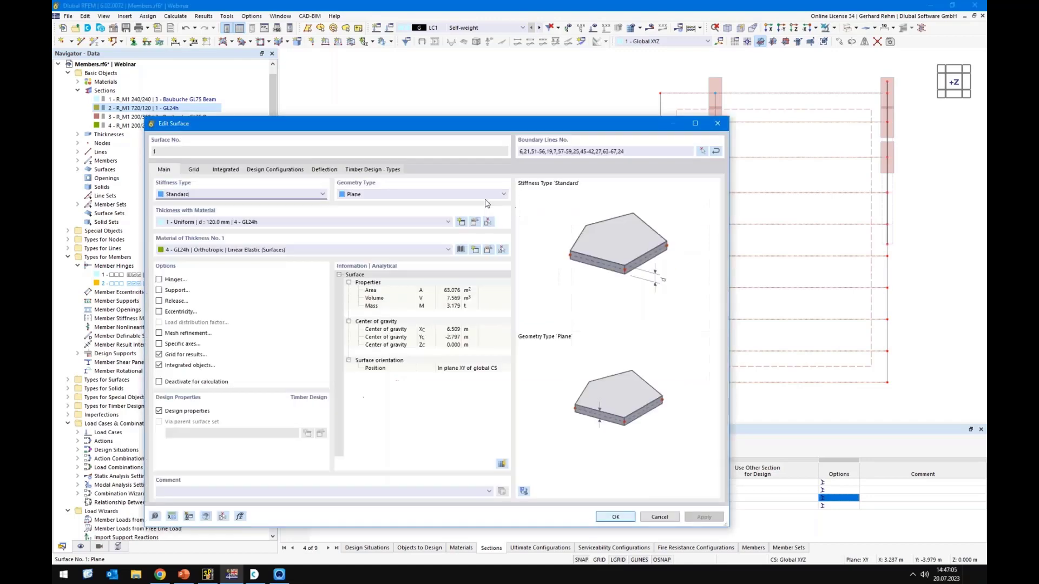
# Examine surface 1's deflection analysis settings and displacement reference options beside the floor plan
pyautogui.click(322, 170)
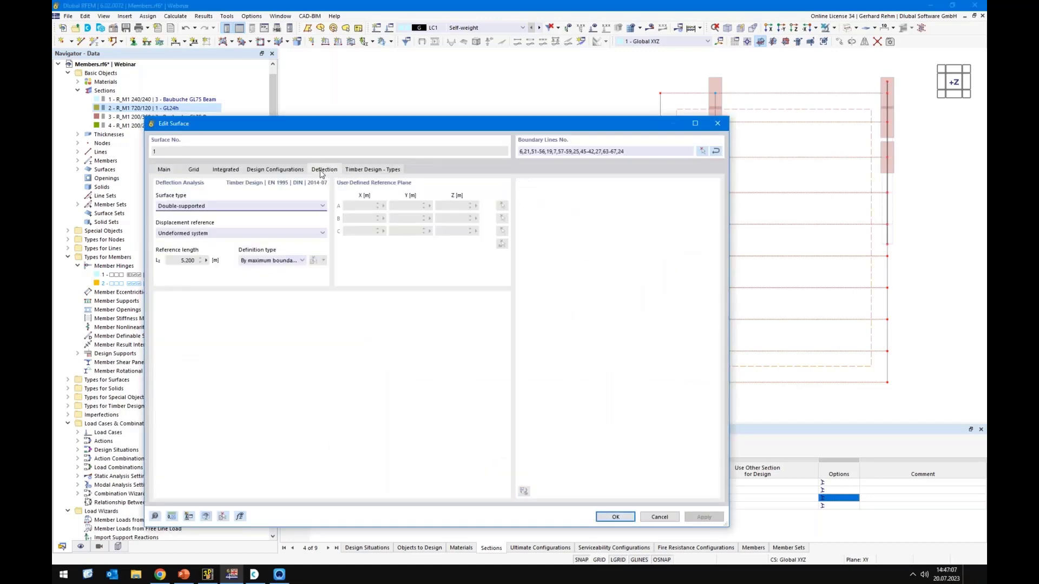
pyautogui.moveTo(331, 122); pyautogui.dragTo(260, 48)
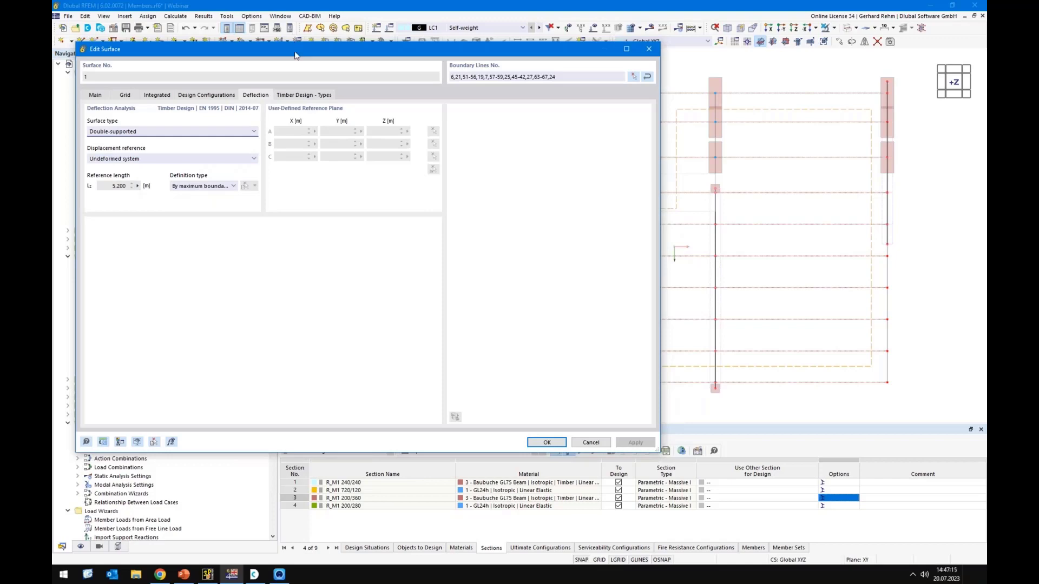
pyautogui.moveTo(295, 55); pyautogui.dragTo(535, 329)
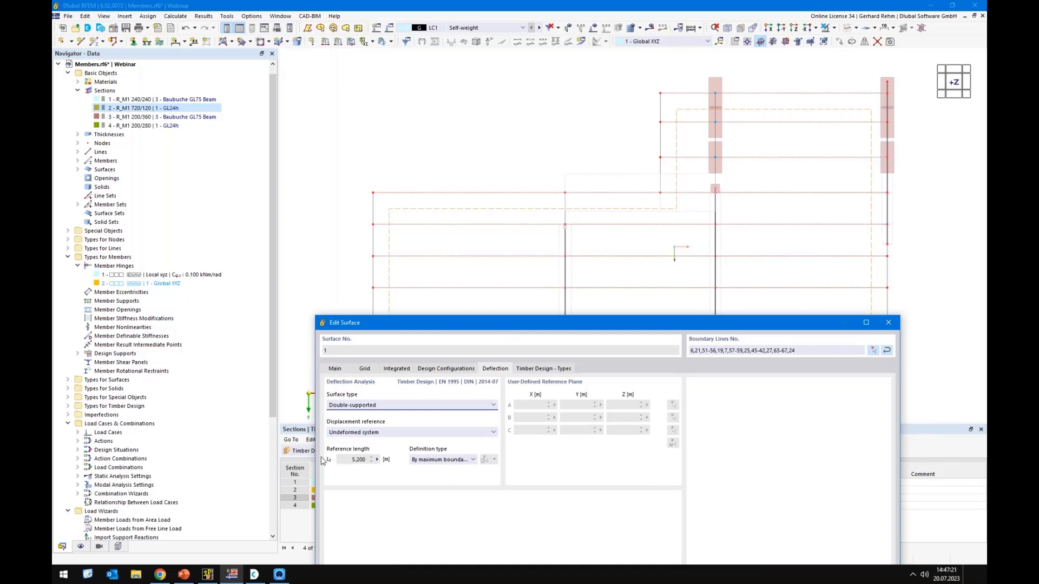
pyautogui.click(376, 435)
pyautogui.click(376, 435)
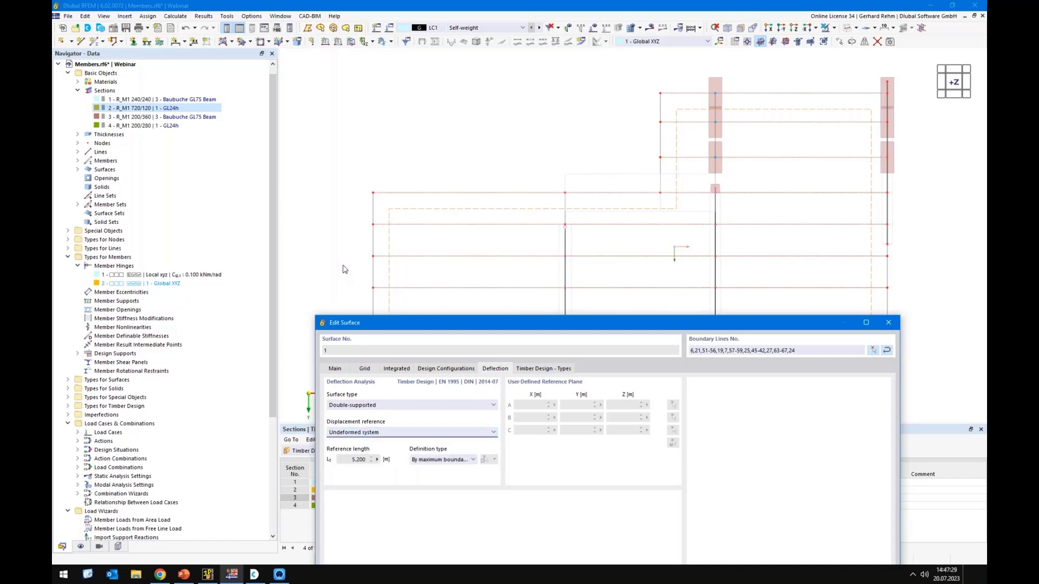
# Capture a small blank screen area into the Snagit Editor and enlarge its canvas to about 947 px wide
pyautogui.press('Print')
pyautogui.moveTo(341, 215); pyautogui.dragTo(351, 227)
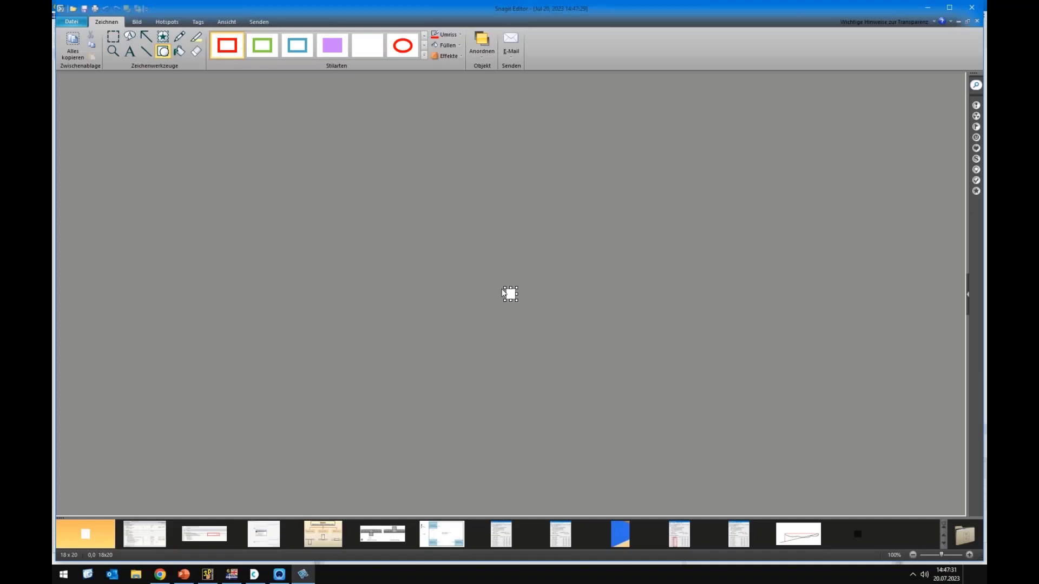
pyautogui.hotkey('ctrl', 'v')
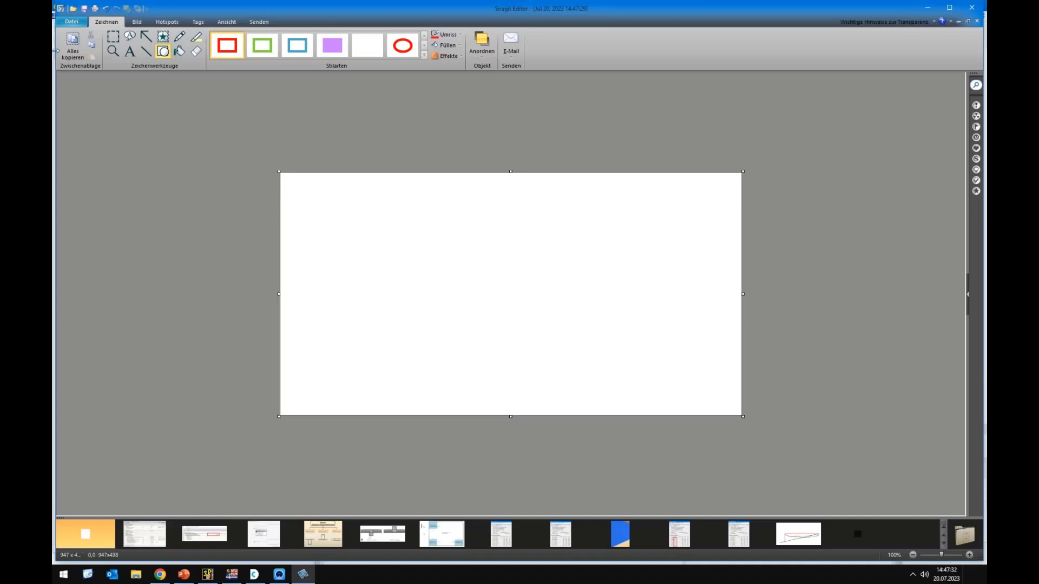
# Draw a flattened red horizontal line about 360 px long and a freehand three-span sagging curve beneath it
pyautogui.click(146, 50)
pyautogui.click(226, 45)
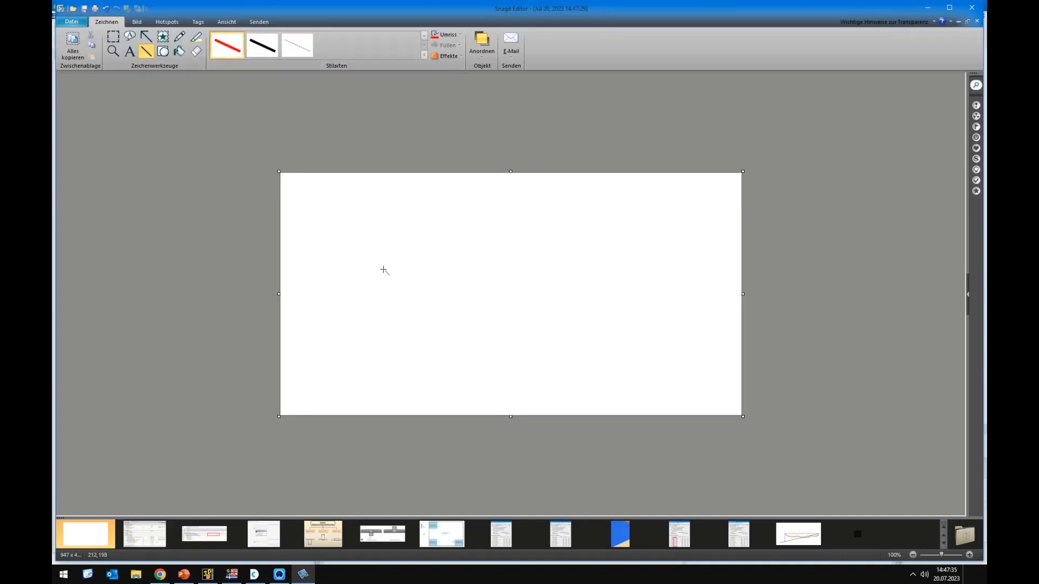
pyautogui.moveTo(353, 291); pyautogui.dragTo(718, 291)
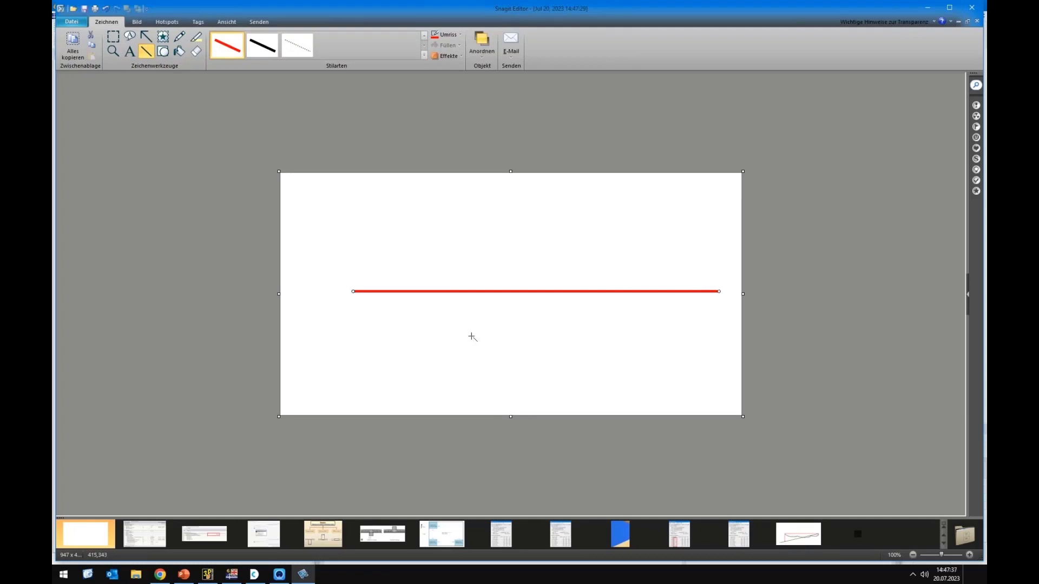
pyautogui.rightClick(358, 186)
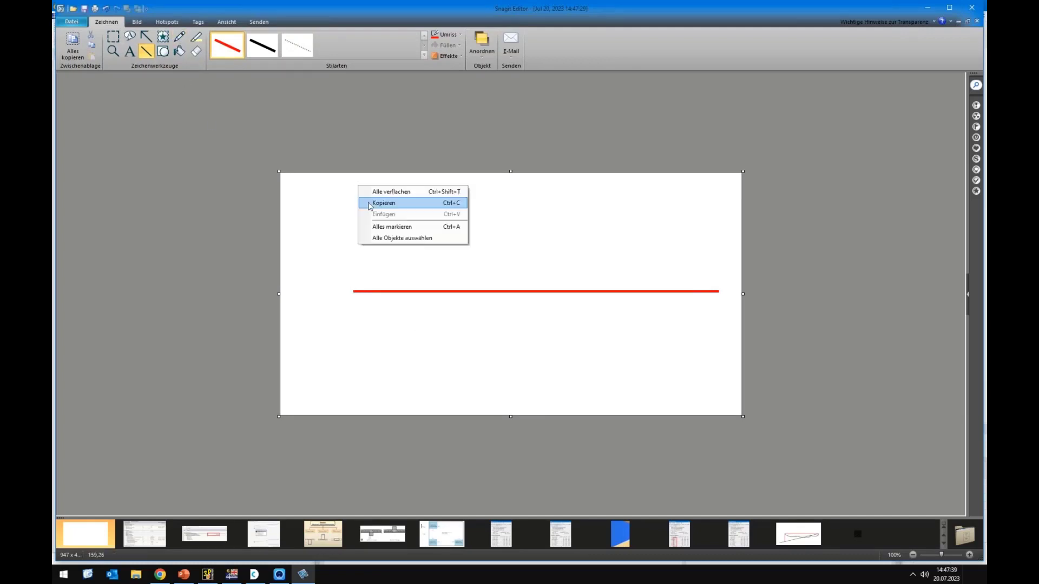
pyautogui.click(378, 191)
pyautogui.click(179, 37)
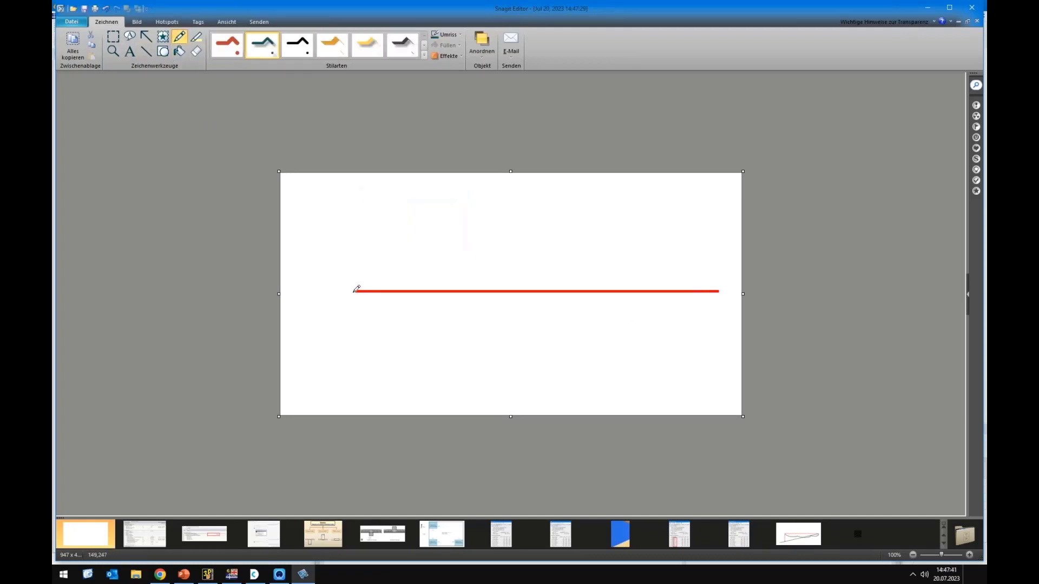
pyautogui.moveTo(353, 292)
pyautogui.mouseDown()
pyautogui.moveTo(388, 318)
pyautogui.moveTo(441, 320)
pyautogui.moveTo(470, 304)
pyautogui.moveTo(518, 319)
pyautogui.moveTo(606, 305)
pyautogui.moveTo(685, 317)
pyautogui.moveTo(722, 292)
pyautogui.mouseUp()
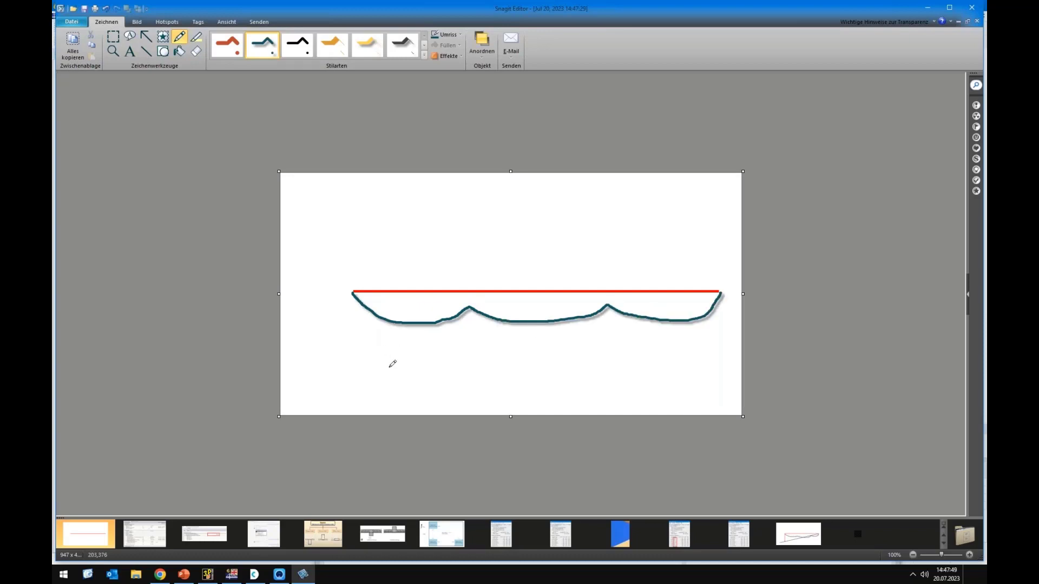
# Connect the ends and the two inner support peaks of the sagging curve with thin dotted lines
pyautogui.click(146, 51)
pyautogui.rightClick(311, 310)
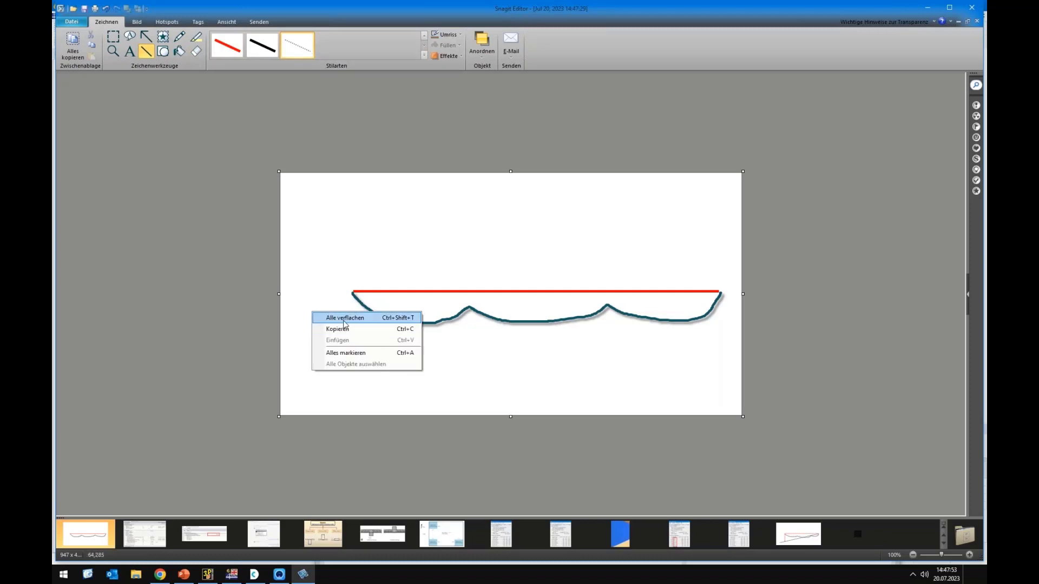
pyautogui.press('Escape')
pyautogui.moveTo(353, 294)
pyautogui.mouseDown()
pyautogui.moveTo(470, 307)
pyautogui.moveTo(608, 304)
pyautogui.mouseUp()
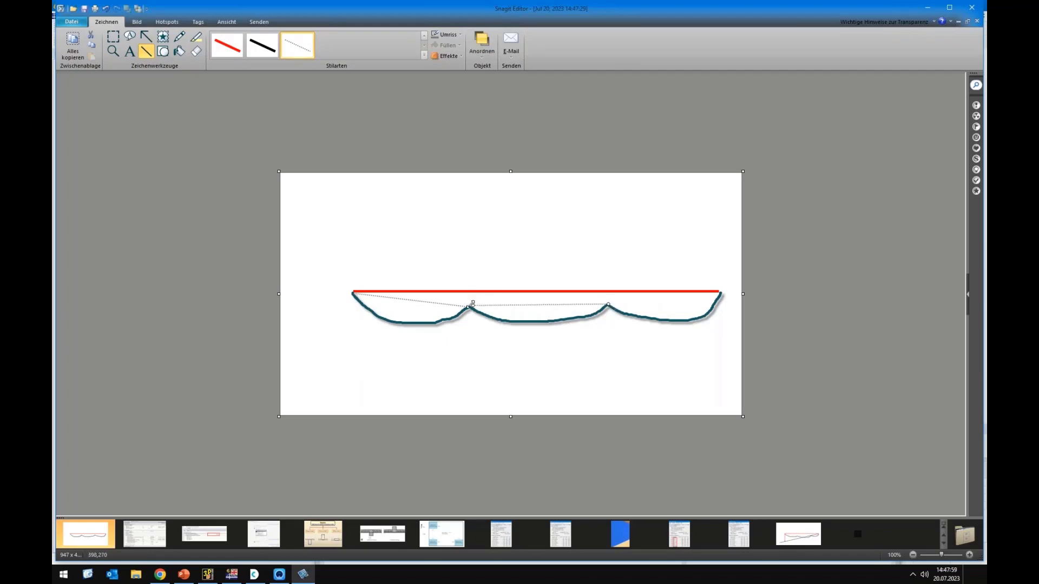
pyautogui.moveTo(613, 304); pyautogui.dragTo(721, 293)
pyautogui.moveTo(615, 304); pyautogui.dragTo(609, 305)
# Switch back to RFEM and view the displacement reference options for surface 1's deflection analysis
pyautogui.click(232, 575)
pyautogui.moveTo(429, 333); pyautogui.dragTo(368, 145)
pyautogui.click(288, 246)
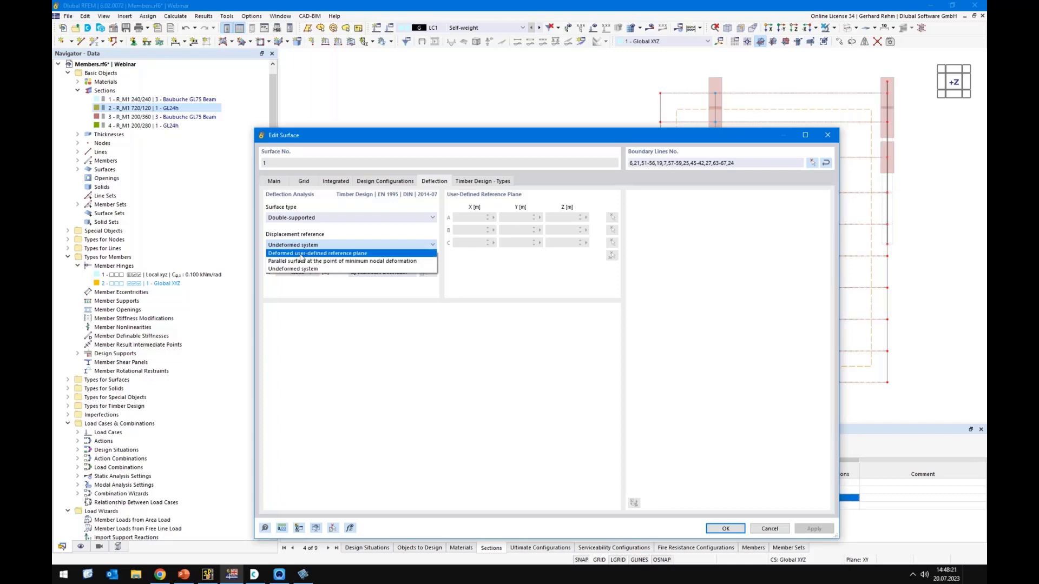
# Return to the Snagit Editor and mark the last span's deflection with a short dotted line from the curve to its chord
pyautogui.click(303, 575)
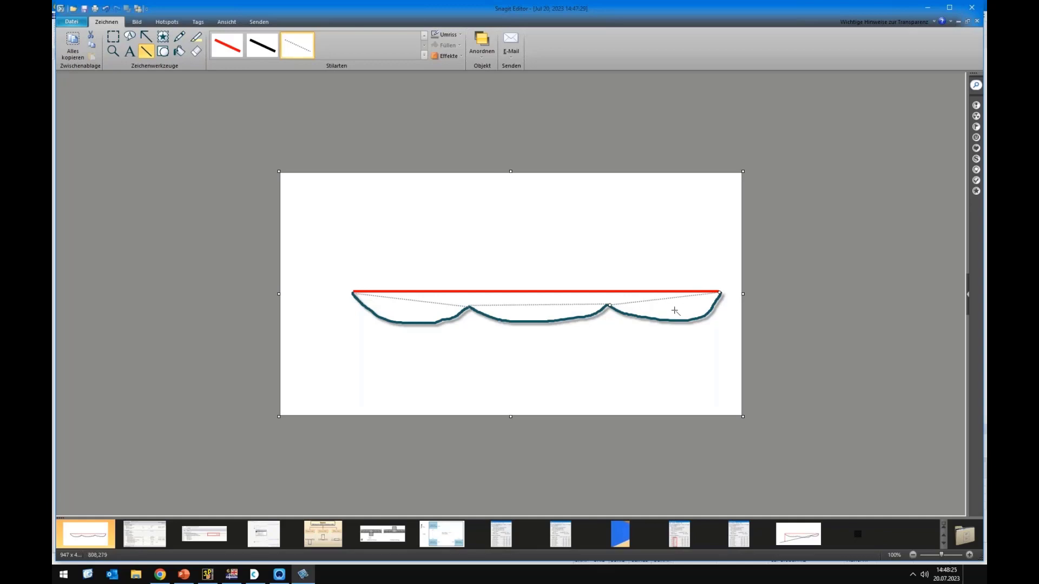
pyautogui.moveTo(675, 314); pyautogui.dragTo(677, 301)
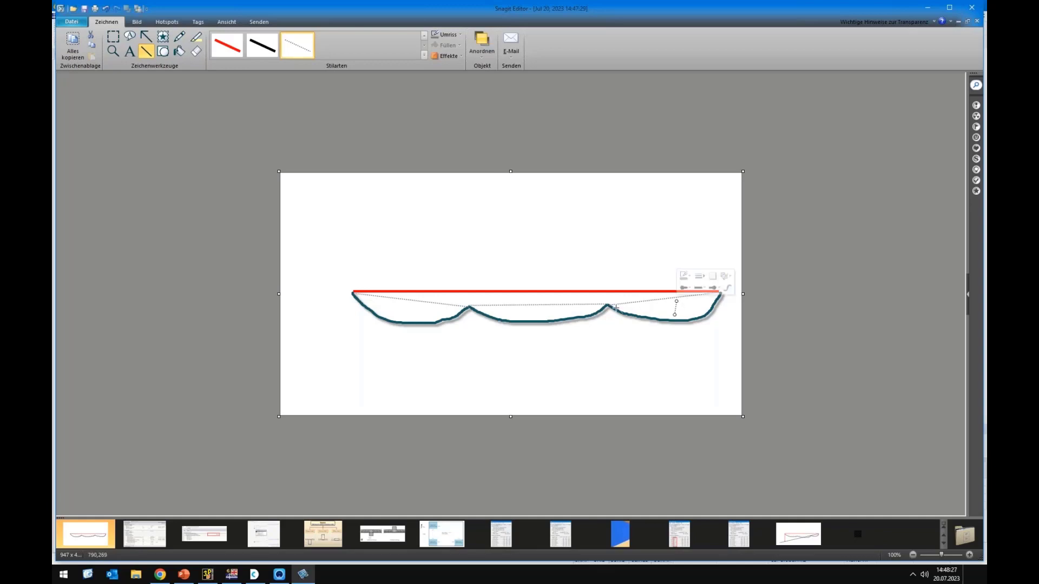
# Restyle the last span's deflection mark as solid black and draw a long sloping black line through the last inner peak to the curve's end
pyautogui.click(227, 45)
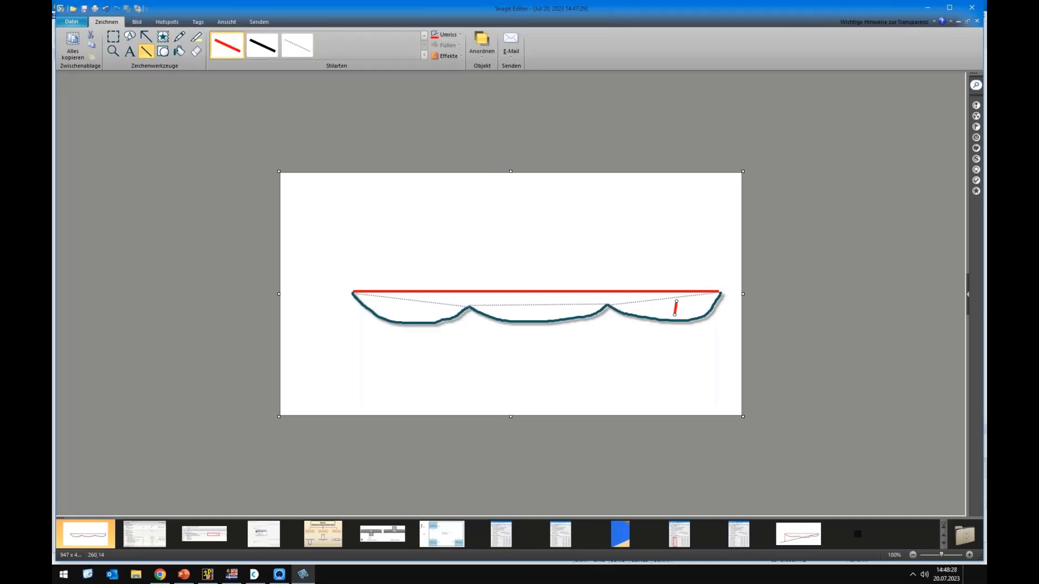
pyautogui.click(272, 55)
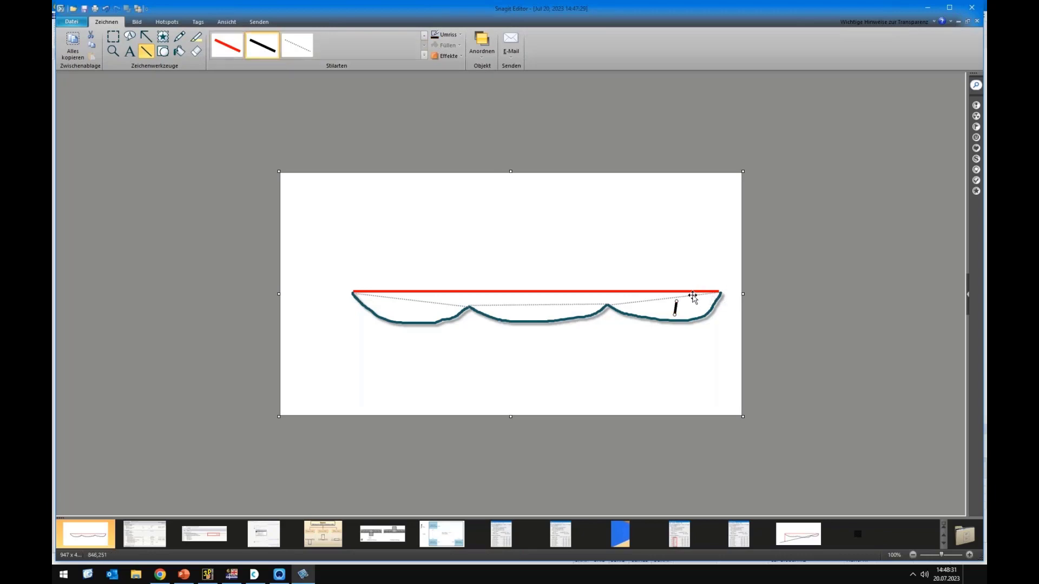
pyautogui.moveTo(324, 345); pyautogui.dragTo(726, 291)
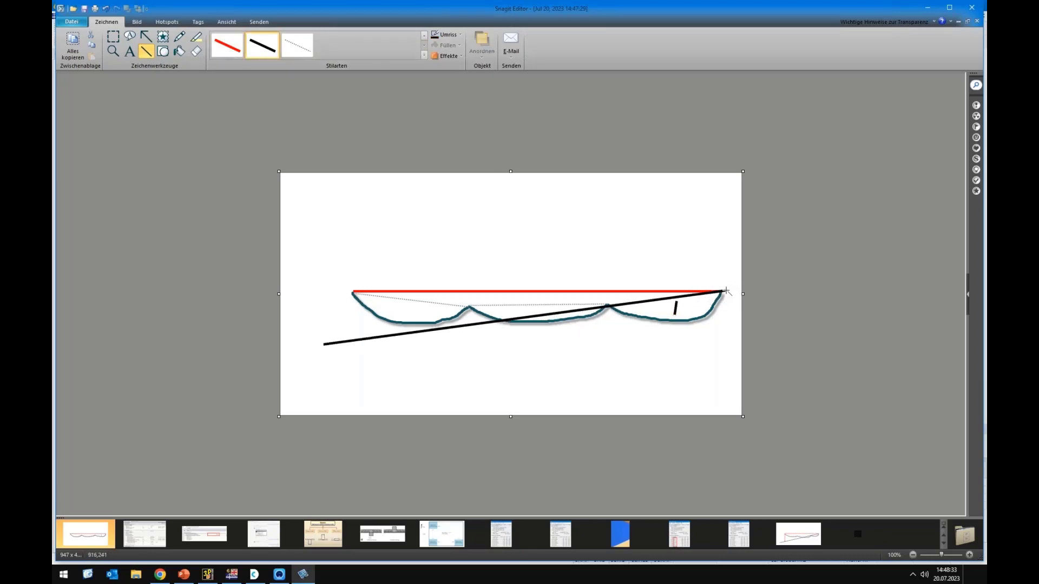
# Draw a vertical black line near the sketch's start between the red line and the sloping black line
pyautogui.click(146, 37)
pyautogui.moveTo(360, 333); pyautogui.dragTo(360, 294)
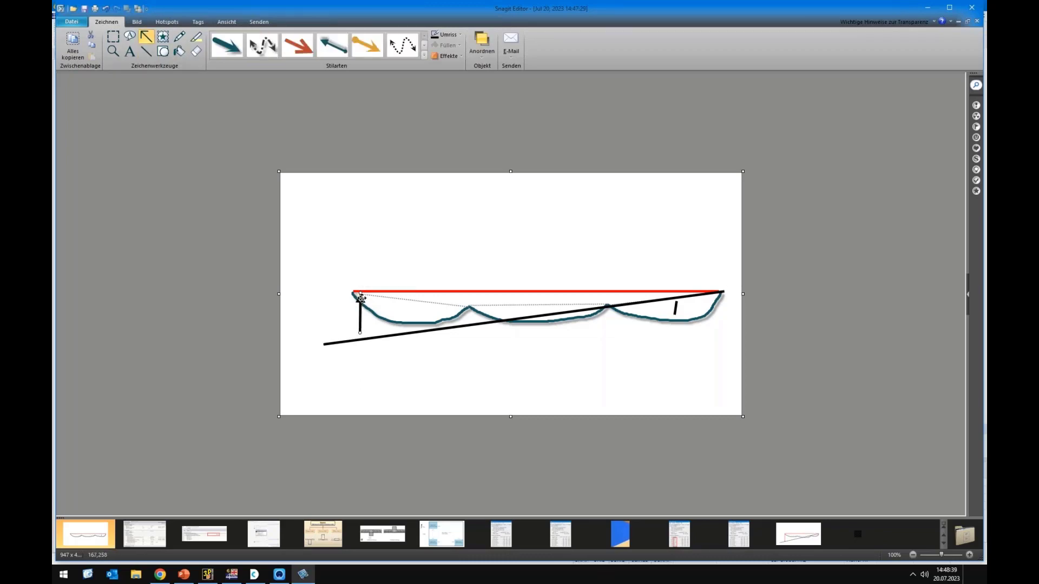
pyautogui.moveTo(360, 295); pyautogui.dragTo(360, 338)
# Switch back to RFEM, assign the ultimate configuration 1 - Standard to surface 1, and accept the surface edits
pyautogui.hotkey('alt', 'Tab')
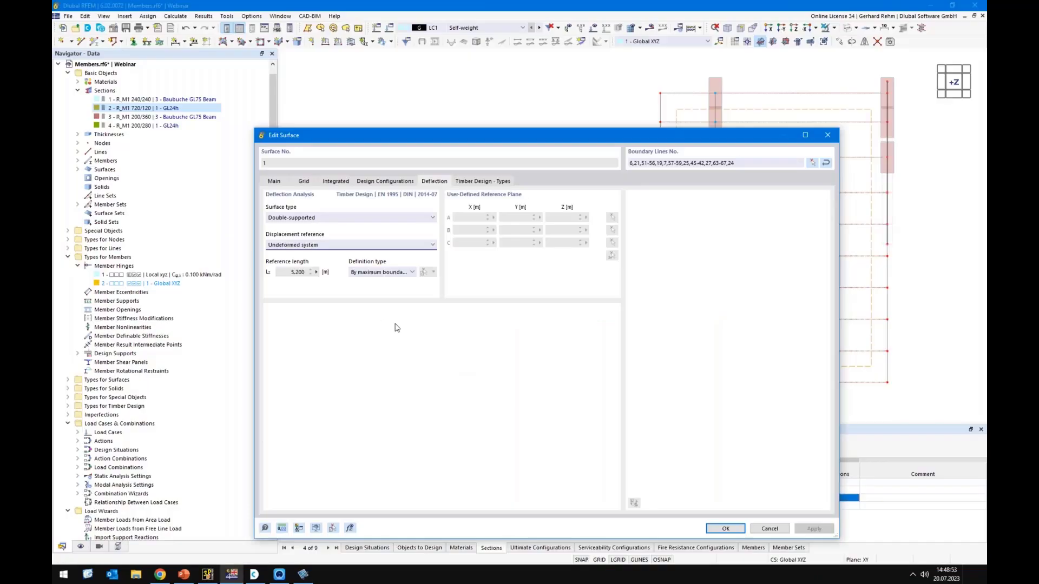
pyautogui.click(399, 183)
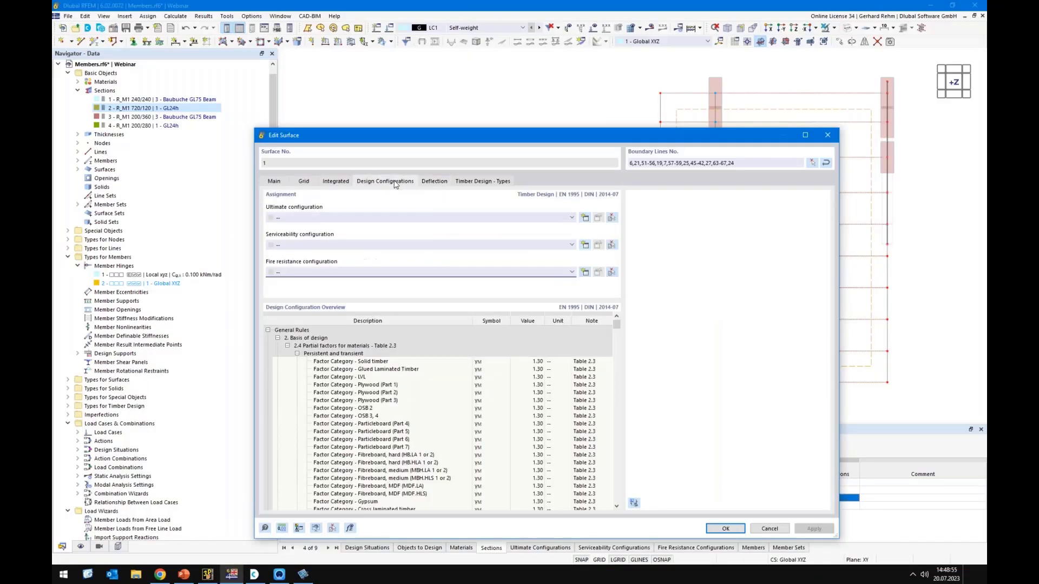
pyautogui.click(293, 218)
pyautogui.click(293, 234)
pyautogui.click(293, 245)
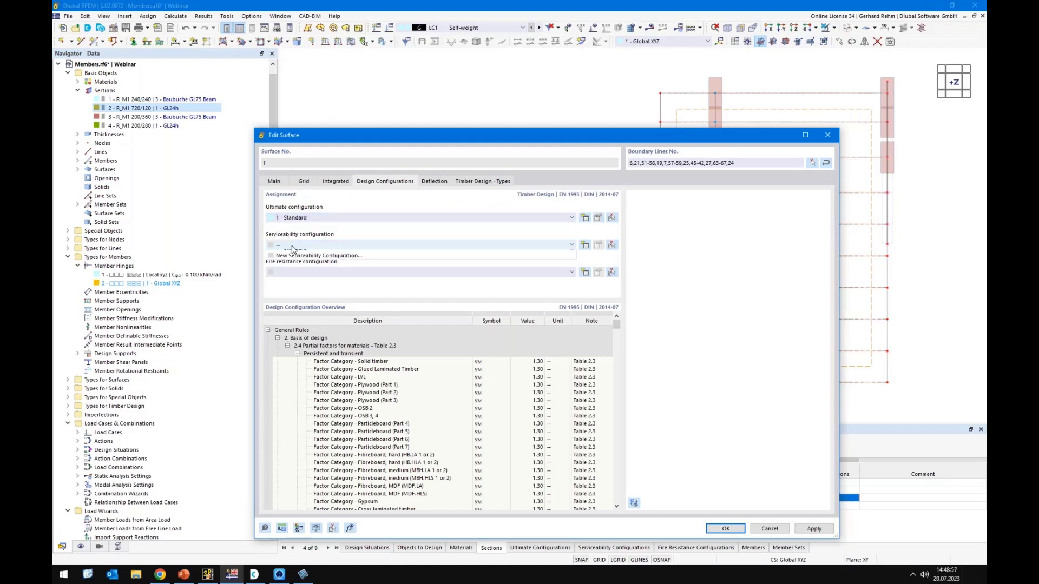
pyautogui.click(428, 253)
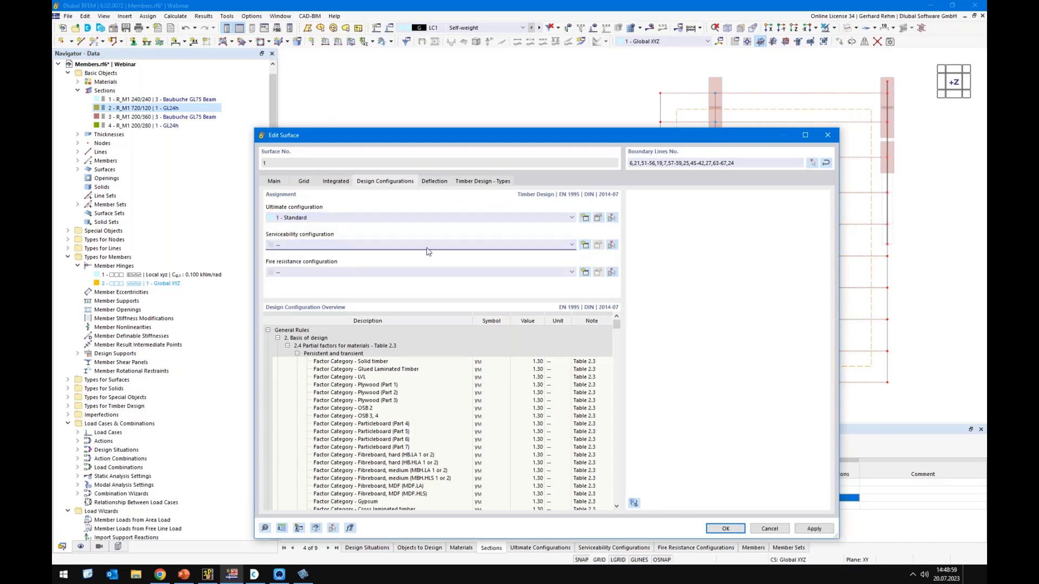
pyautogui.click(714, 529)
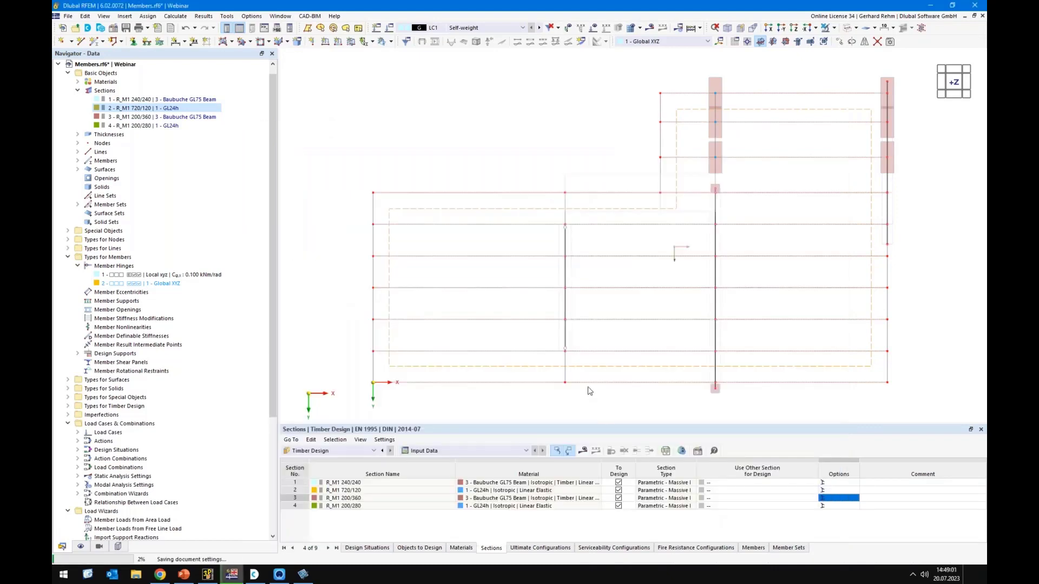
# Include all surfaces in the Timber Design objects to design
pyautogui.scroll(-1, 621, 407)
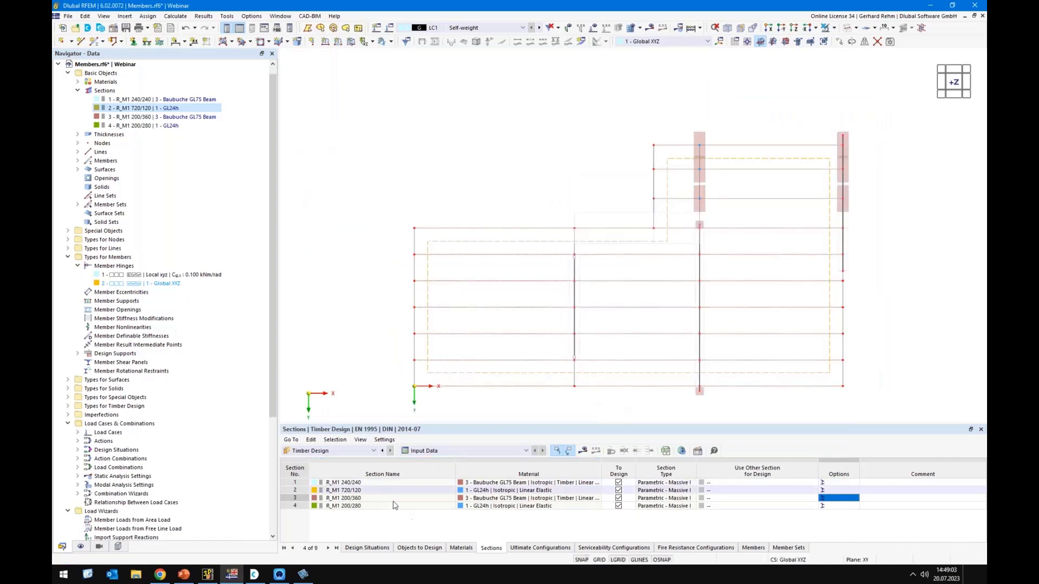
pyautogui.click(368, 548)
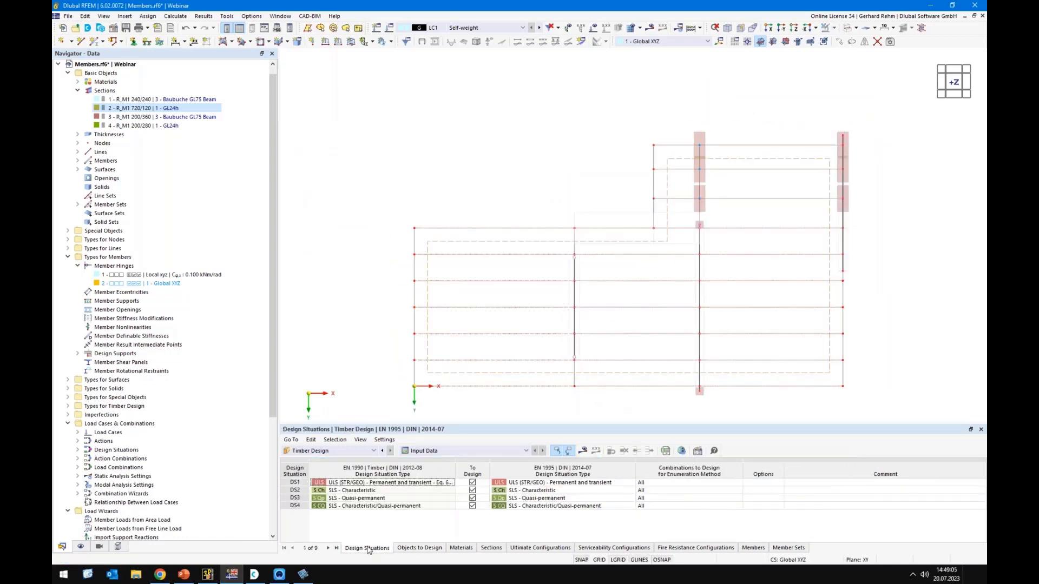
pyautogui.click(441, 548)
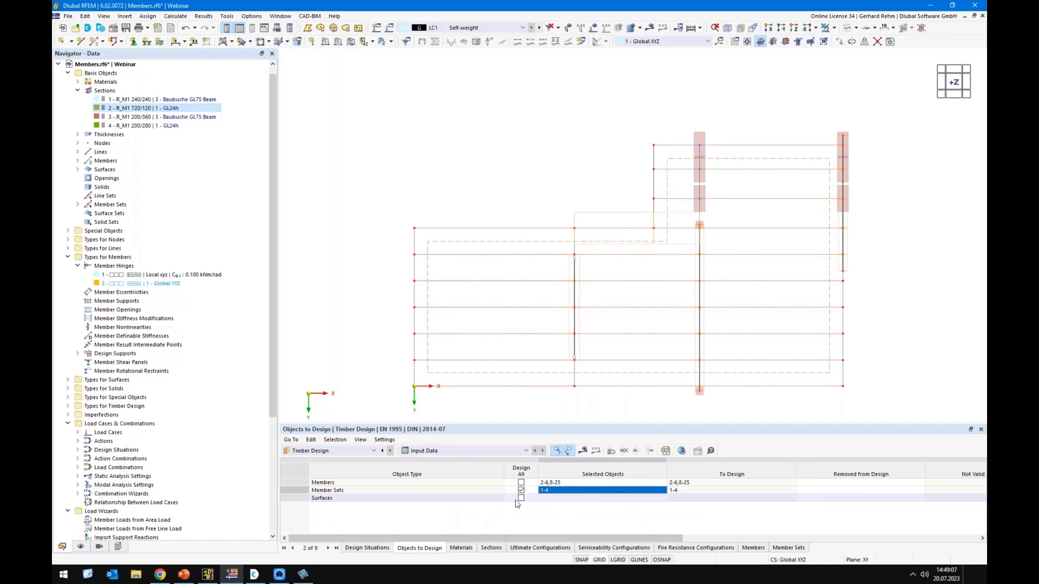
pyautogui.click(521, 498)
pyautogui.click(548, 499)
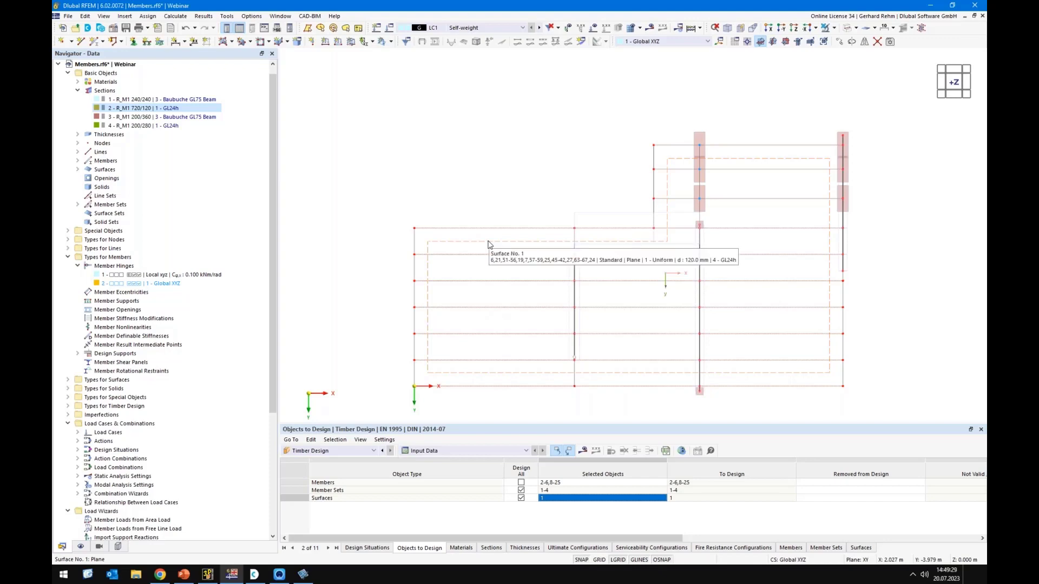
# Examine surface 1's orthotropic GL24h material model and its elastic moduli, and close the dialogs without changes
pyautogui.doubleClick(427, 372)
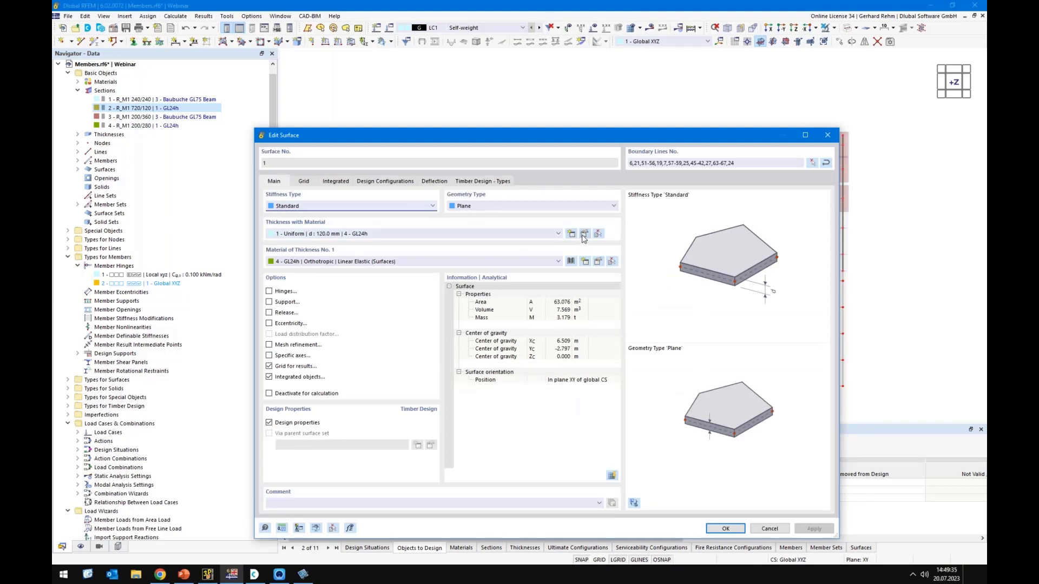
pyautogui.click(597, 262)
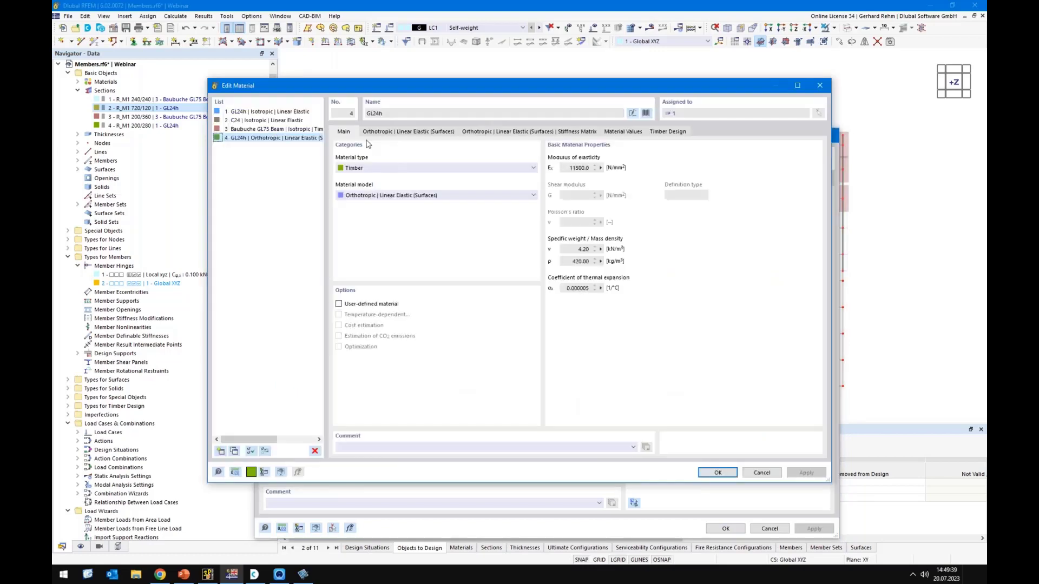
pyautogui.click(379, 139)
pyautogui.click(378, 181)
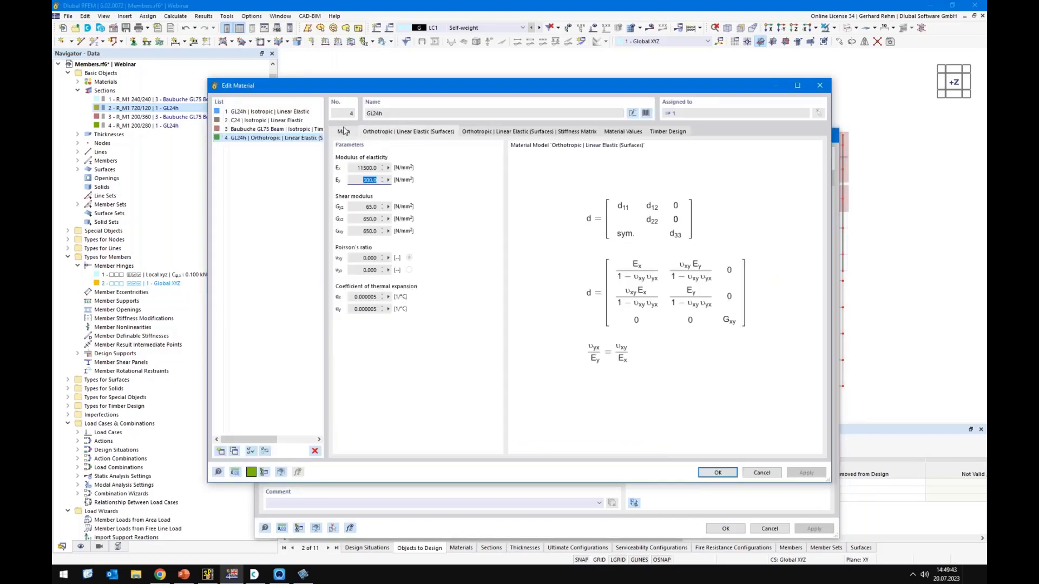
pyautogui.click(343, 132)
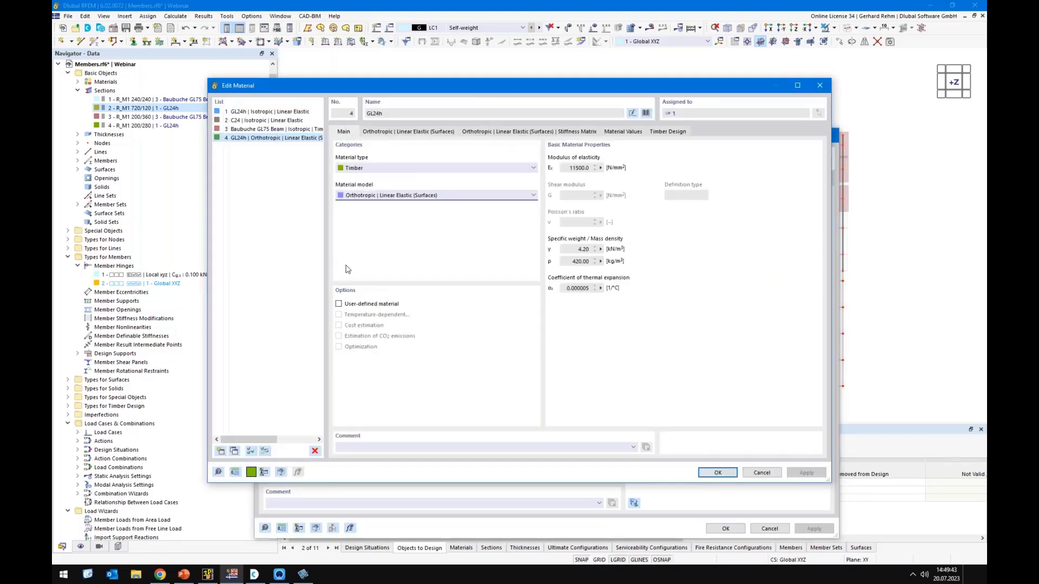
pyautogui.click(378, 132)
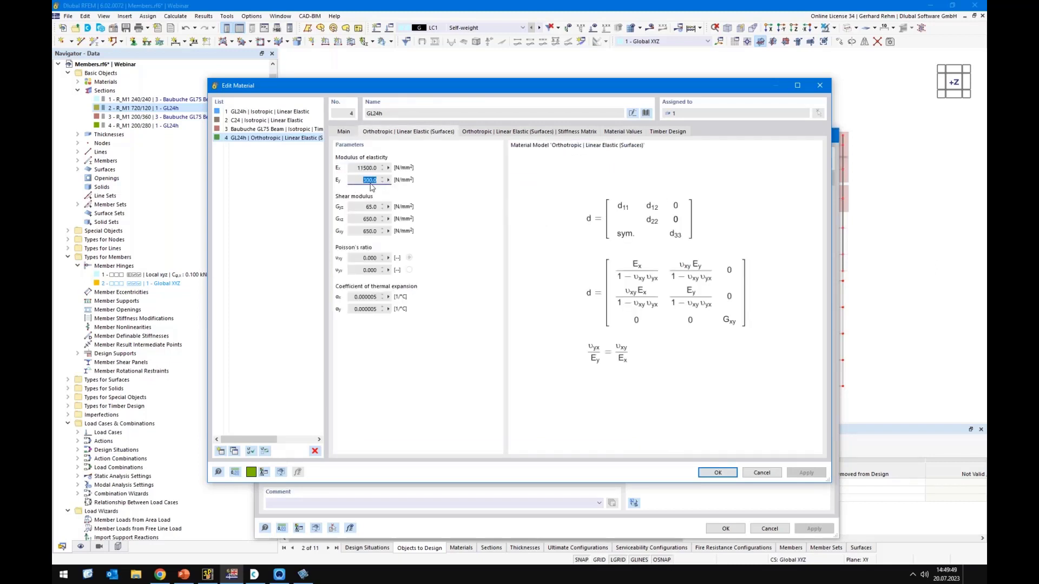
pyautogui.click(762, 473)
pyautogui.click(769, 528)
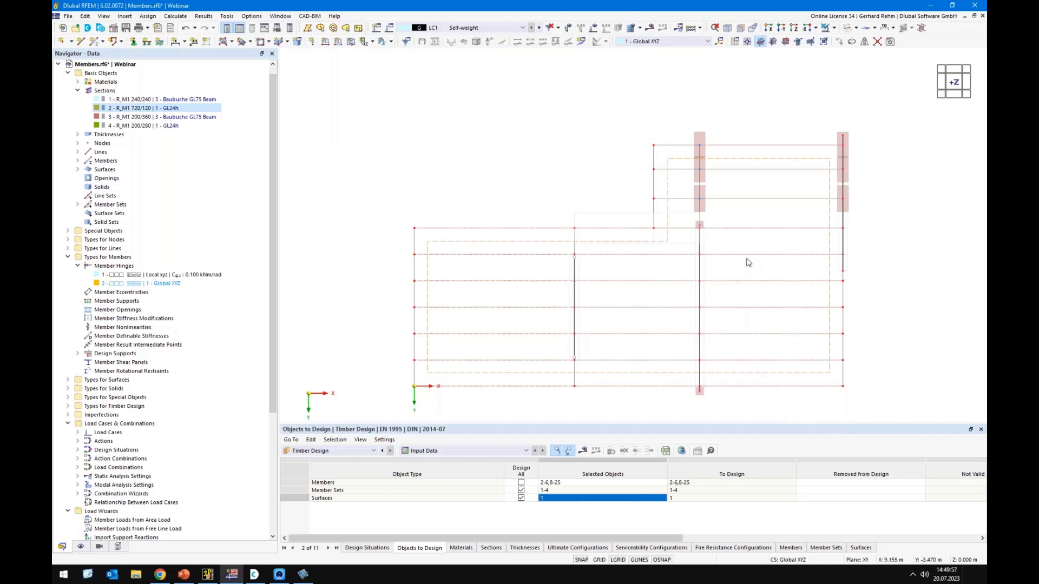
# Open Structure Modification 1 and enable the stiffness modification of surfaces
pyautogui.moveTo(448, 376)
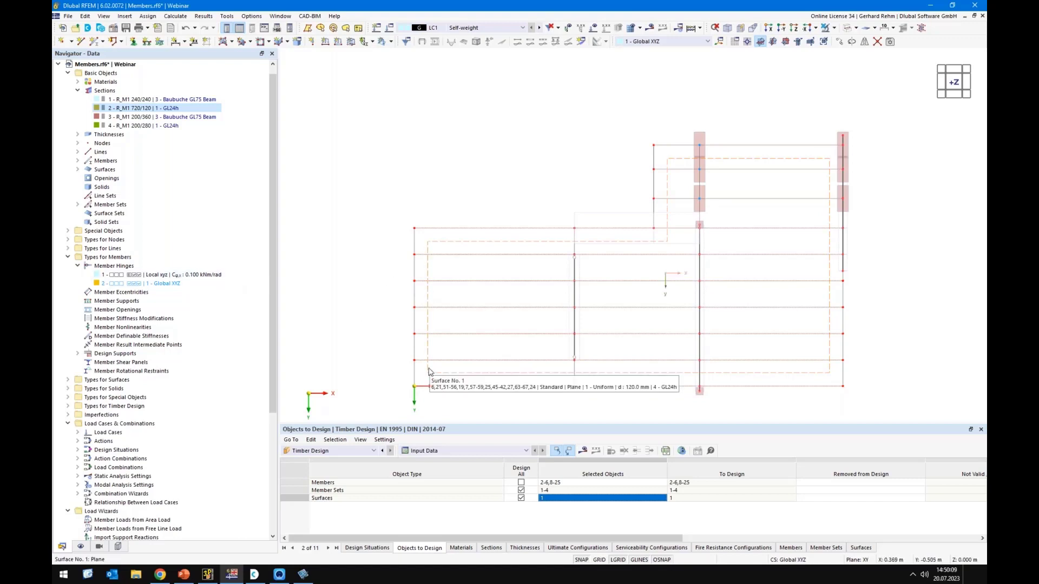
pyautogui.doubleClick(103, 231)
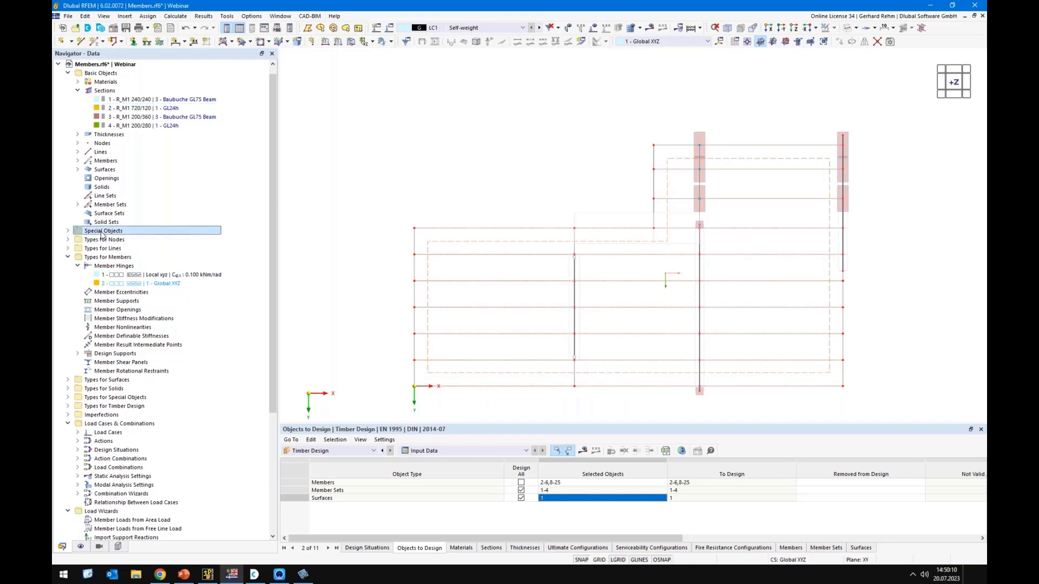
pyautogui.doubleClick(117, 284)
pyautogui.click(111, 292)
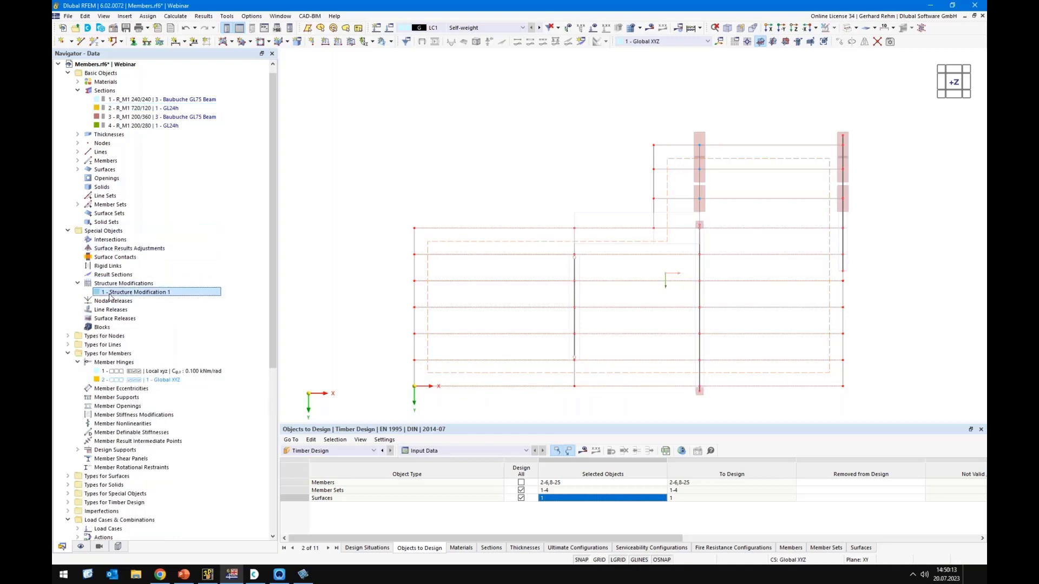
pyautogui.click(385, 206)
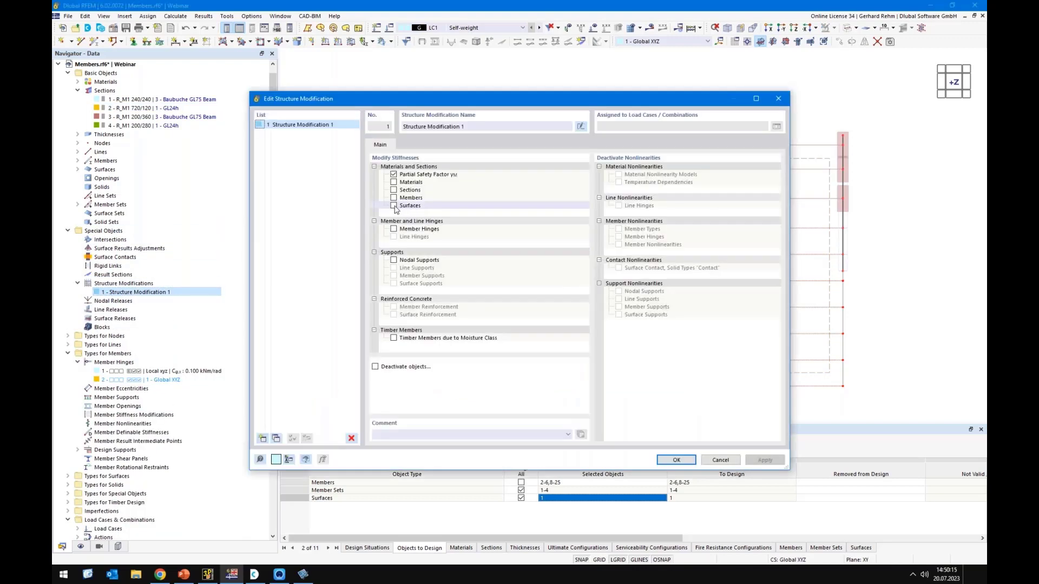
pyautogui.click(406, 145)
pyautogui.click(403, 178)
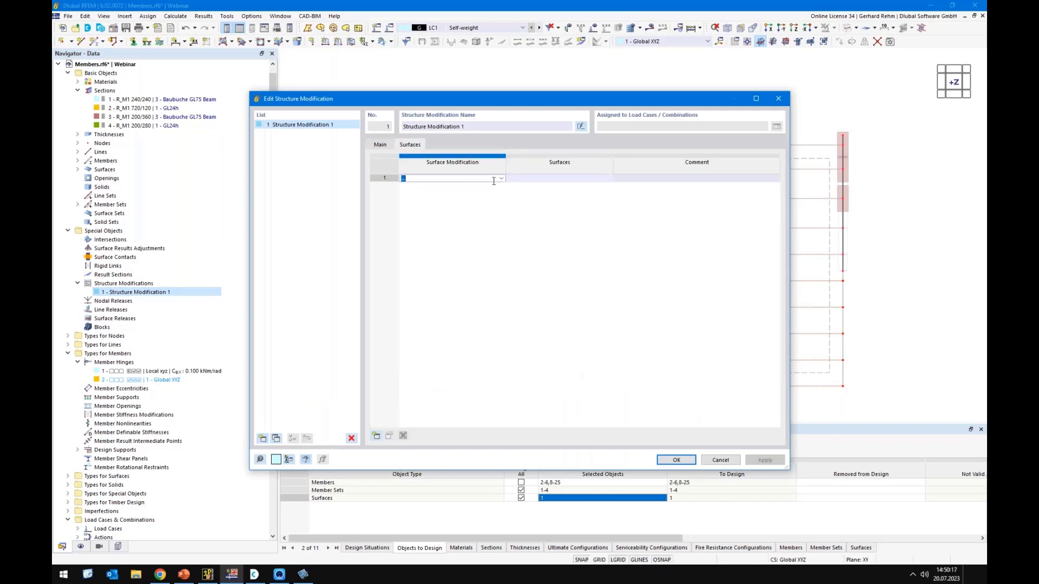
# Create a surface stiffness modification of type Multiplier factors of stiffness matrix elements
pyautogui.click(403, 178)
pyautogui.click(472, 192)
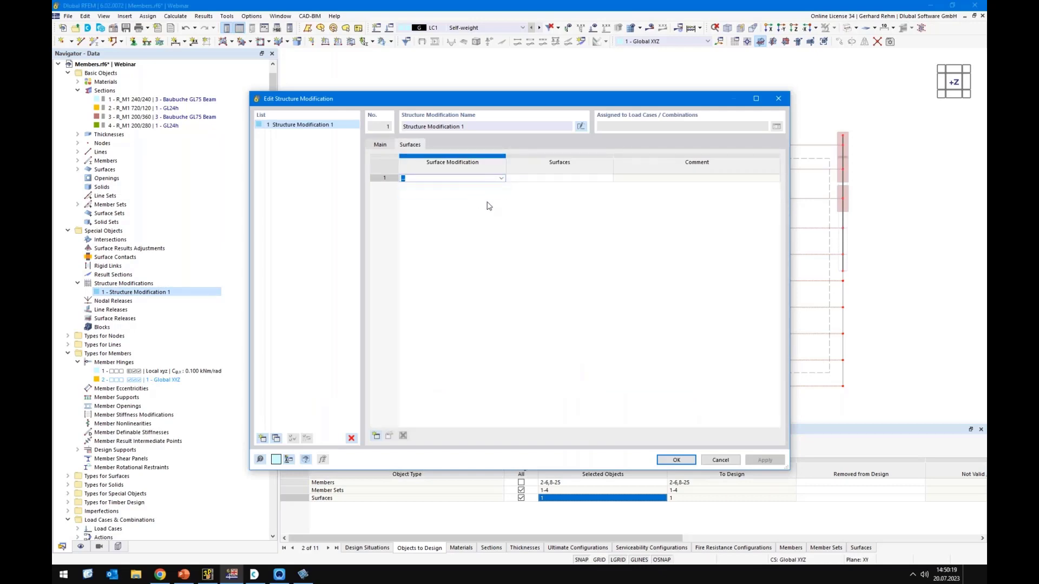
pyautogui.click(400, 198)
pyautogui.click(376, 219)
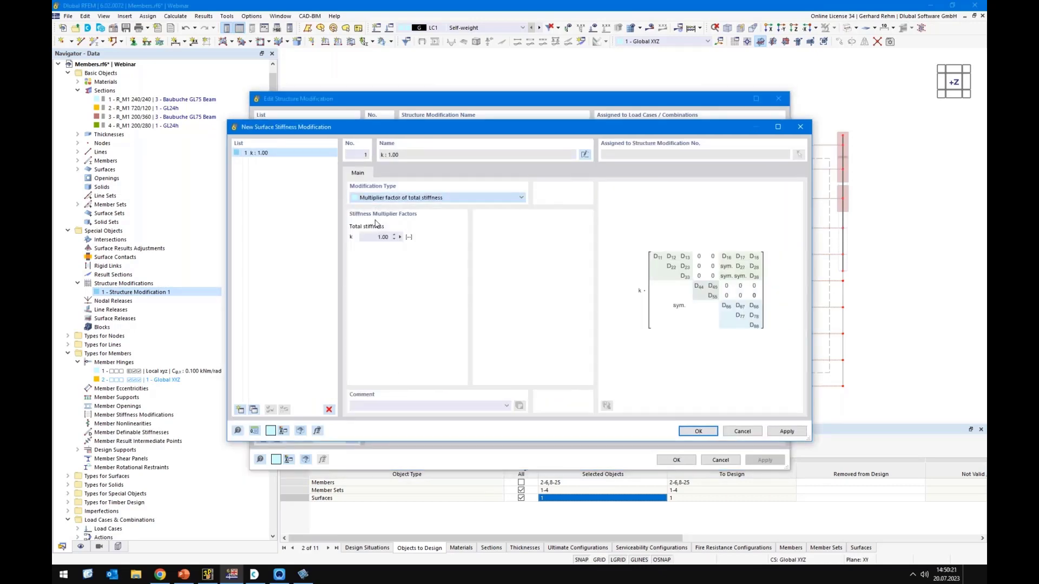
# Examine the kD22 and kD33 bending stiffness multipliers, and discard the stiffness and structure modification edits
pyautogui.click(412, 268)
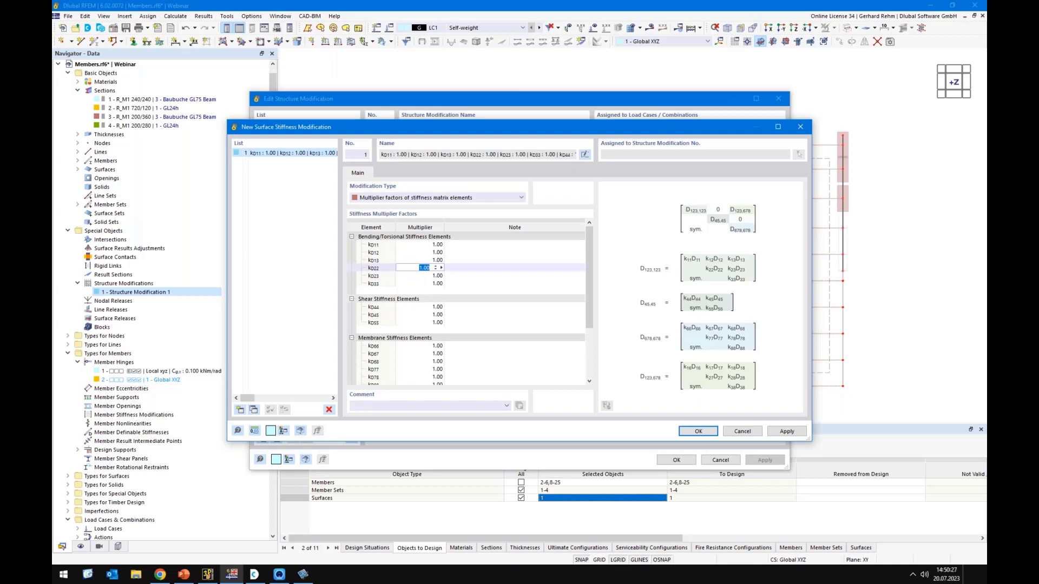
pyautogui.click(424, 283)
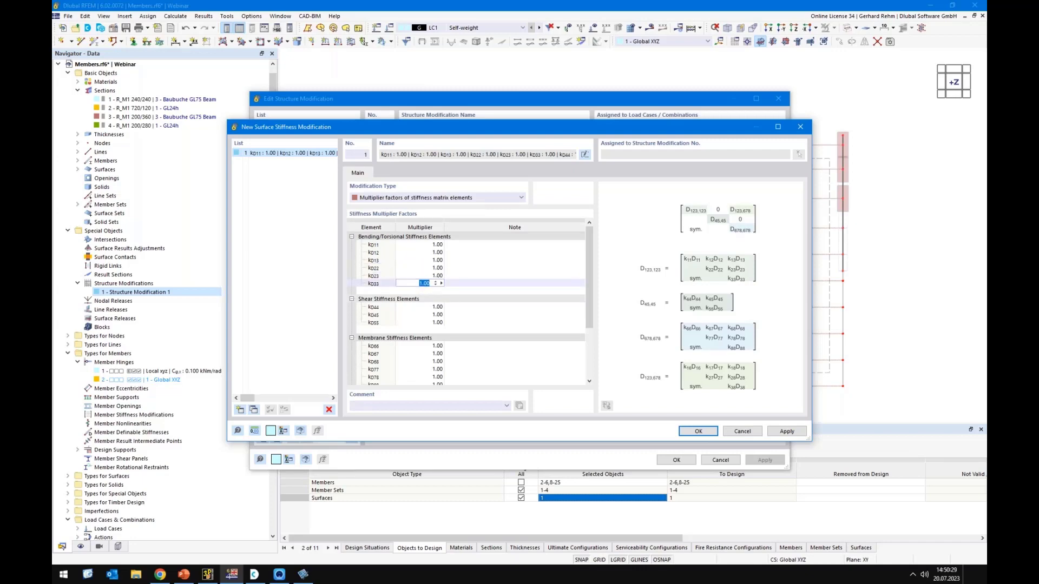
pyautogui.click(411, 281)
pyautogui.click(424, 268)
pyautogui.moveTo(422, 267); pyautogui.dragTo(418, 269)
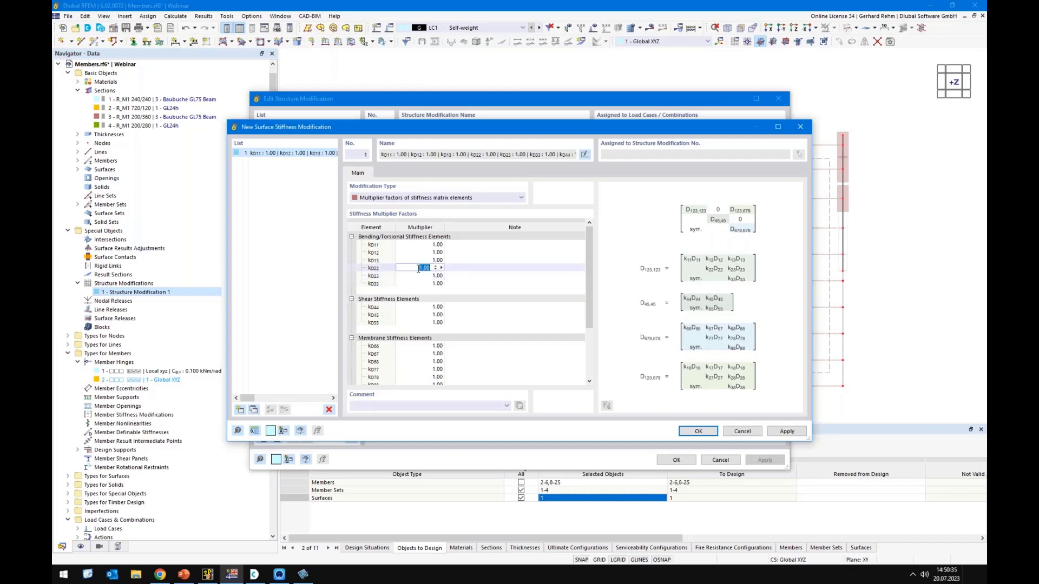
pyautogui.click(736, 431)
pyautogui.click(728, 460)
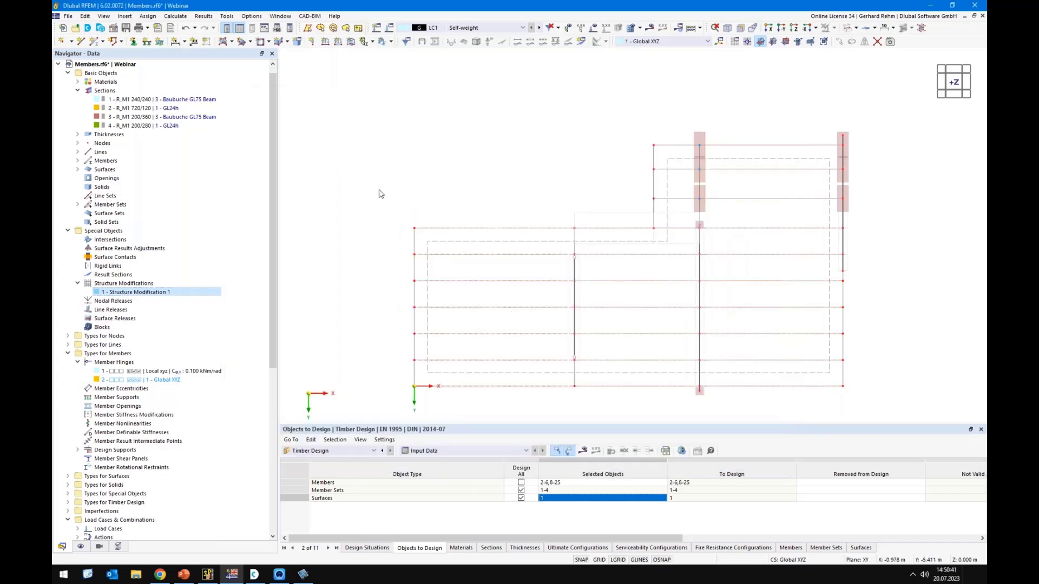
# Save the model and start the Timber Design calculation
pyautogui.scroll(-1, 380, 193)
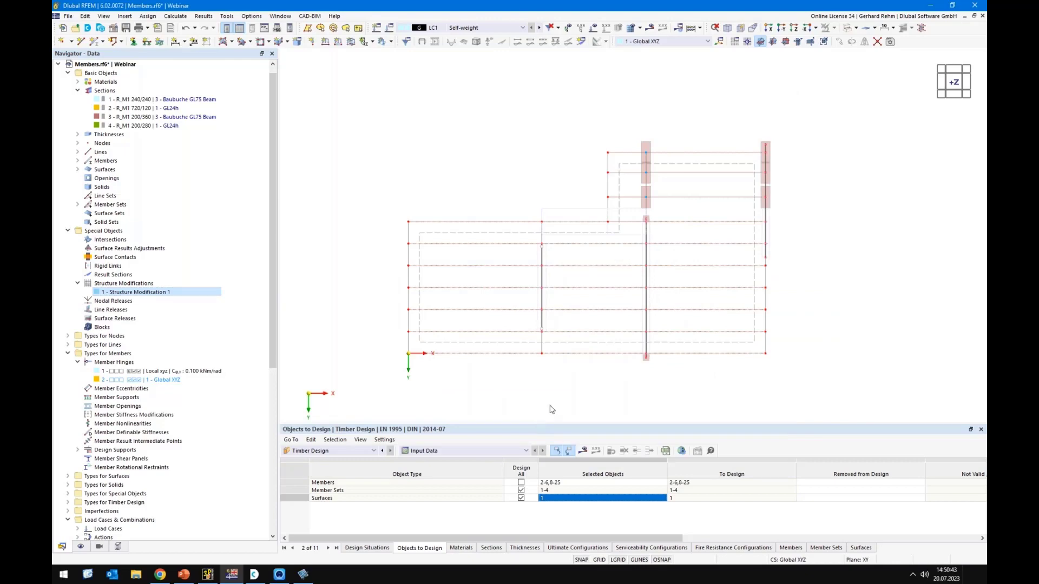
pyautogui.click(67, 16)
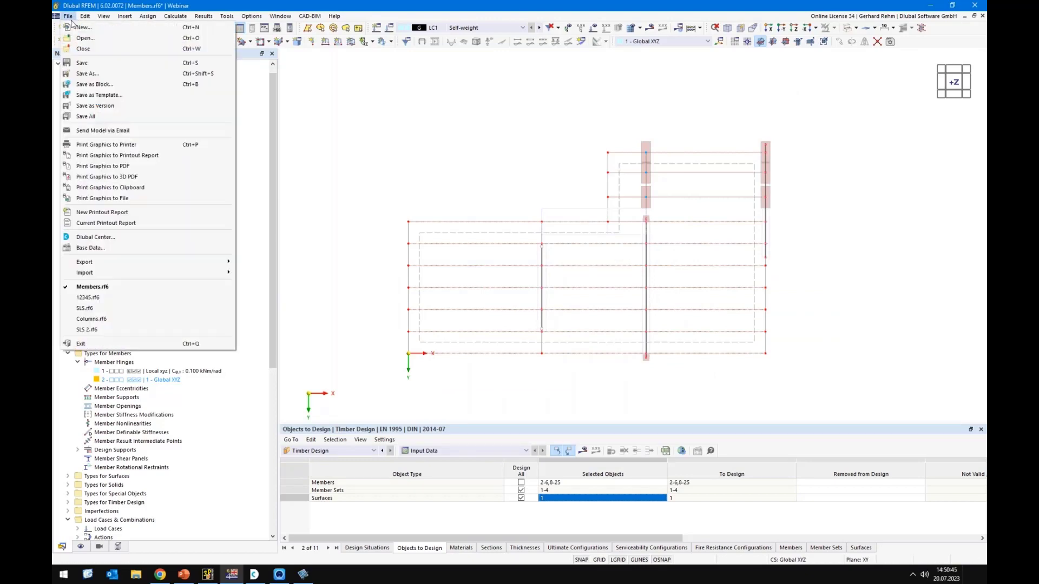
pyautogui.click(82, 64)
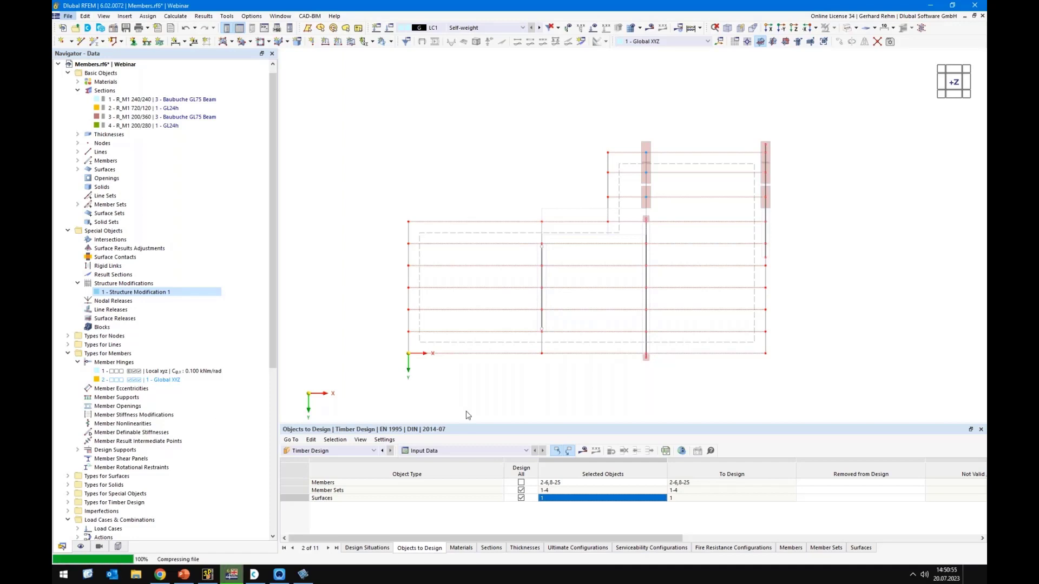
pyautogui.click(582, 453)
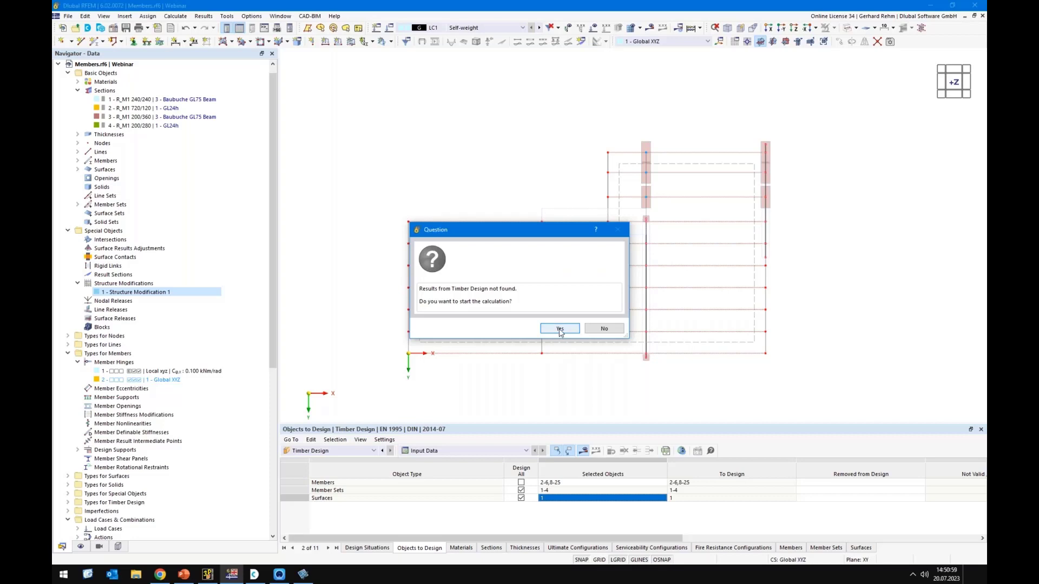
pyautogui.click(560, 329)
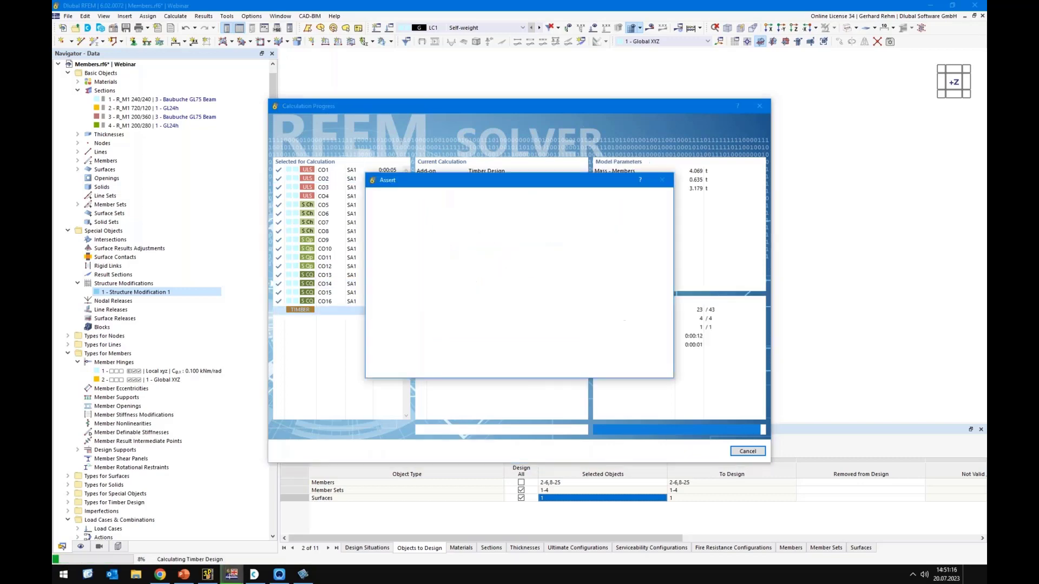
# Ignore all assertion errors of the Timber Design calculation, and switch to the presentation's slide "Future Features in Timber Design Add-On"
pyautogui.click(547, 368)
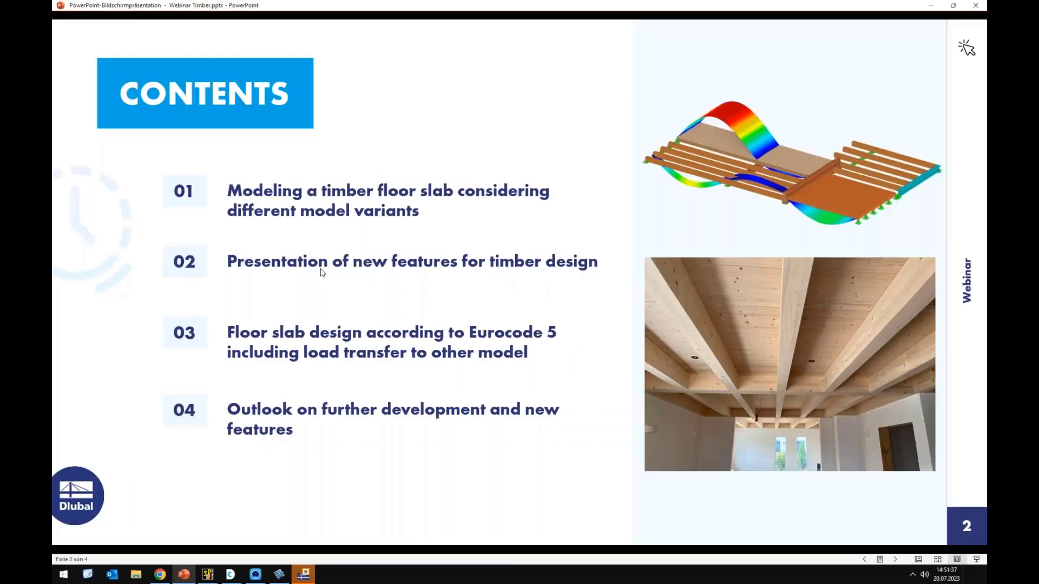
pyautogui.click(321, 272)
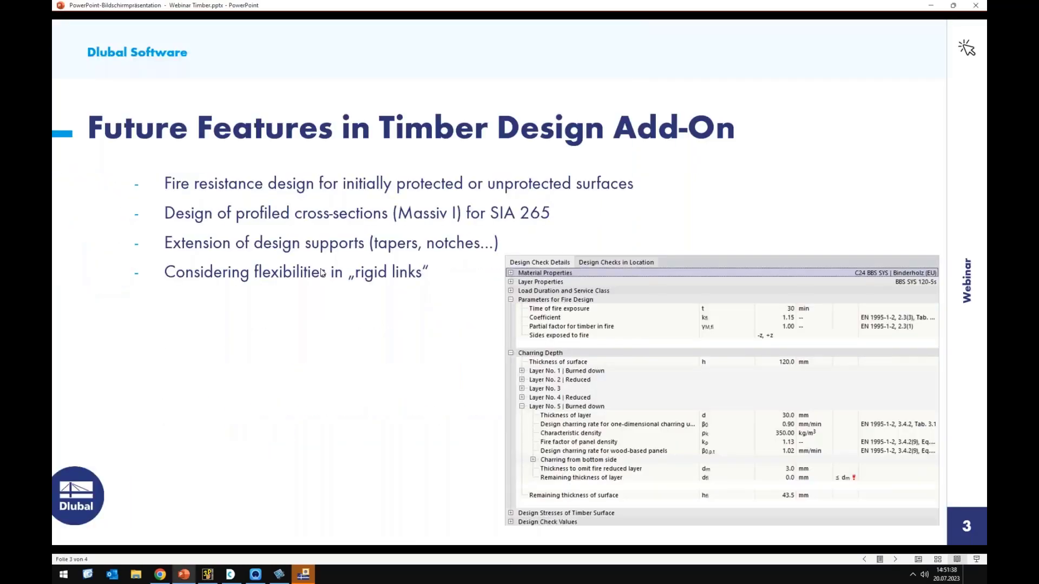
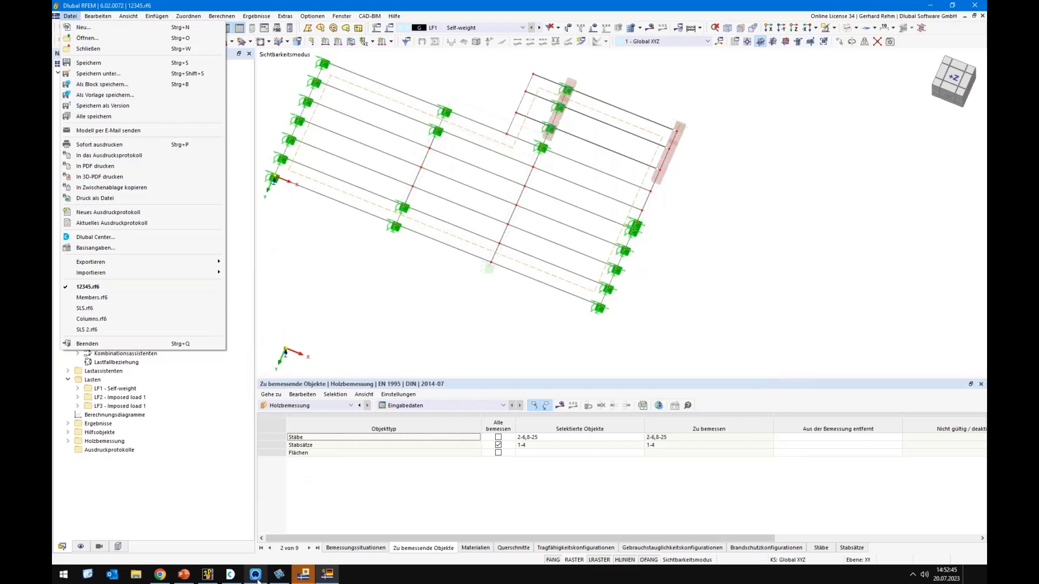
# Open the Members model from the Webinar project in Dlubal Center, accepting it as write-protected
pyautogui.click(230, 574)
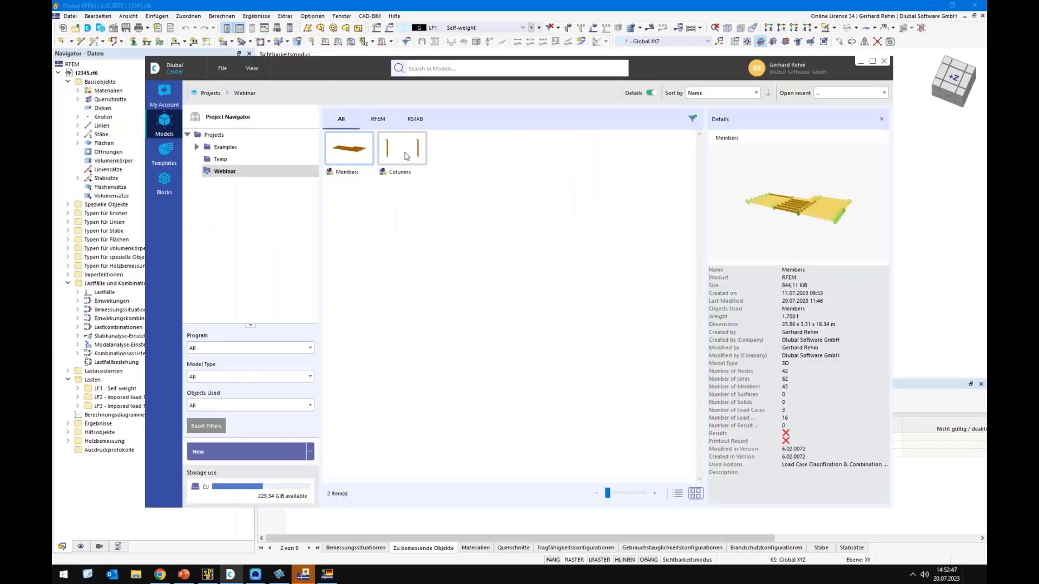
pyautogui.doubleClick(356, 155)
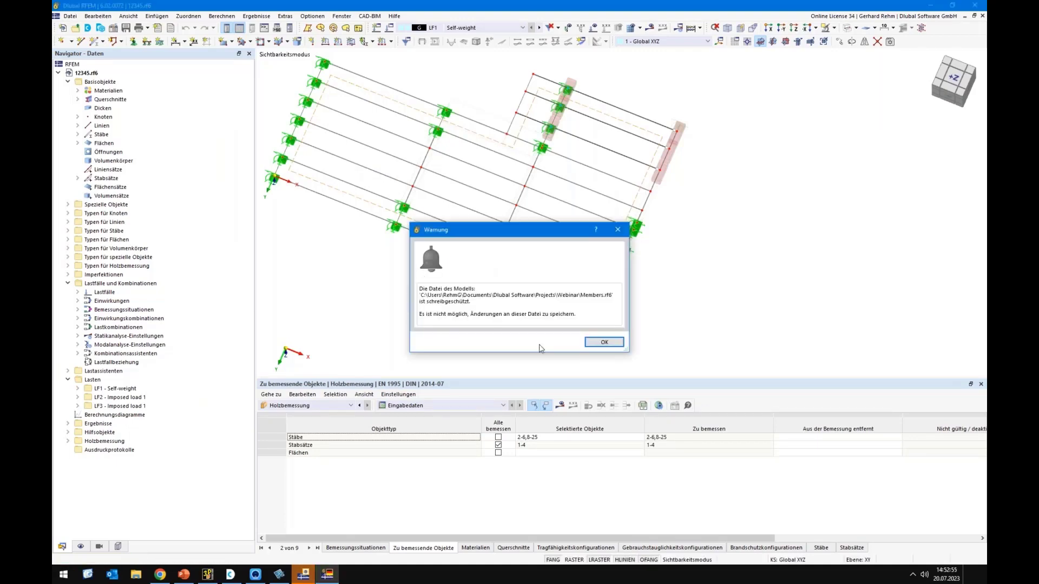
pyautogui.click(600, 342)
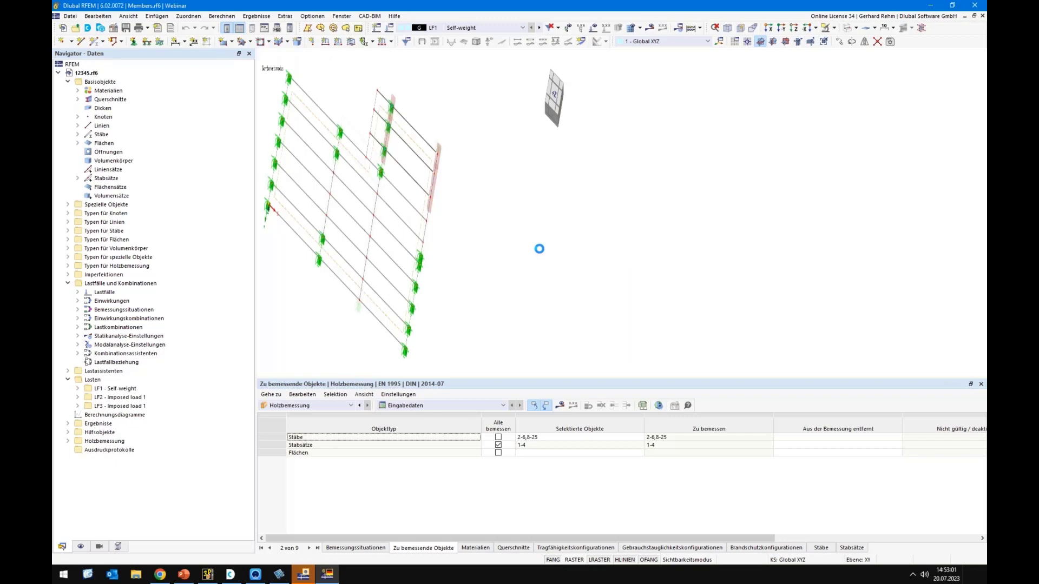
# Calculate the Timber Design of the reopened Members model, ignoring all assertion errors
pyautogui.scroll(-1, 541, 248)
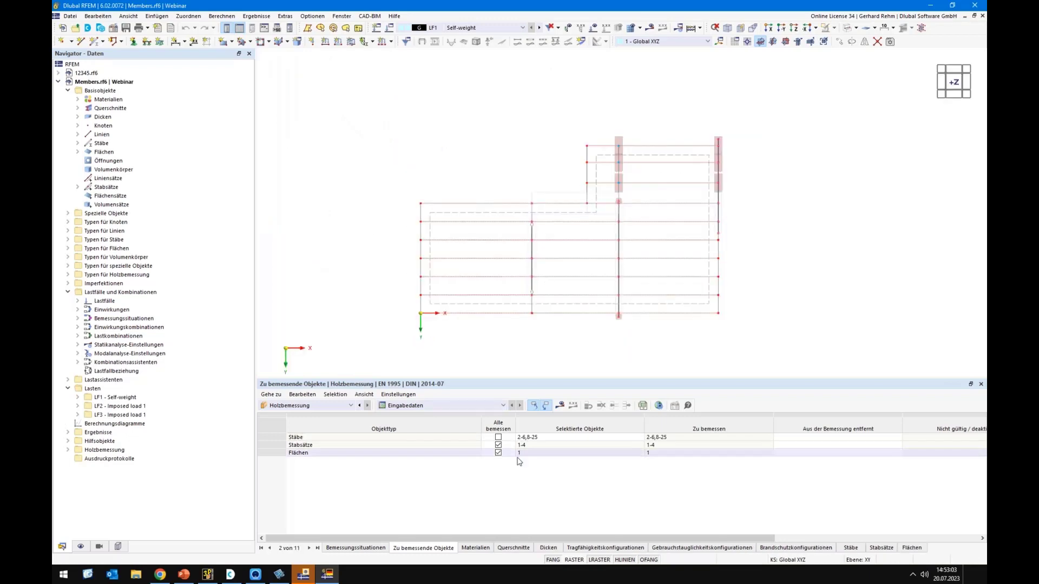
pyautogui.click(560, 405)
pyautogui.click(559, 330)
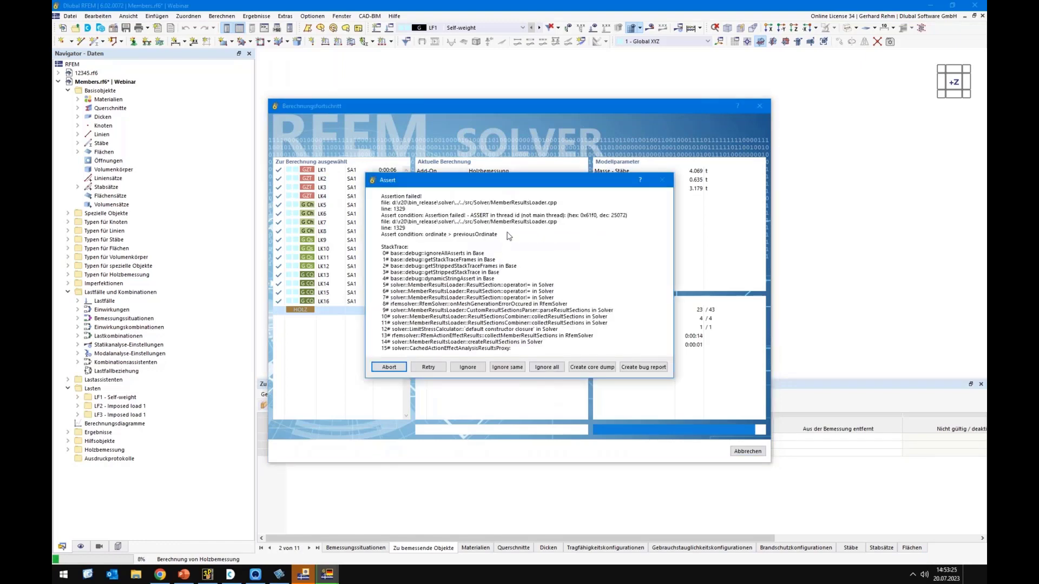
pyautogui.click(559, 367)
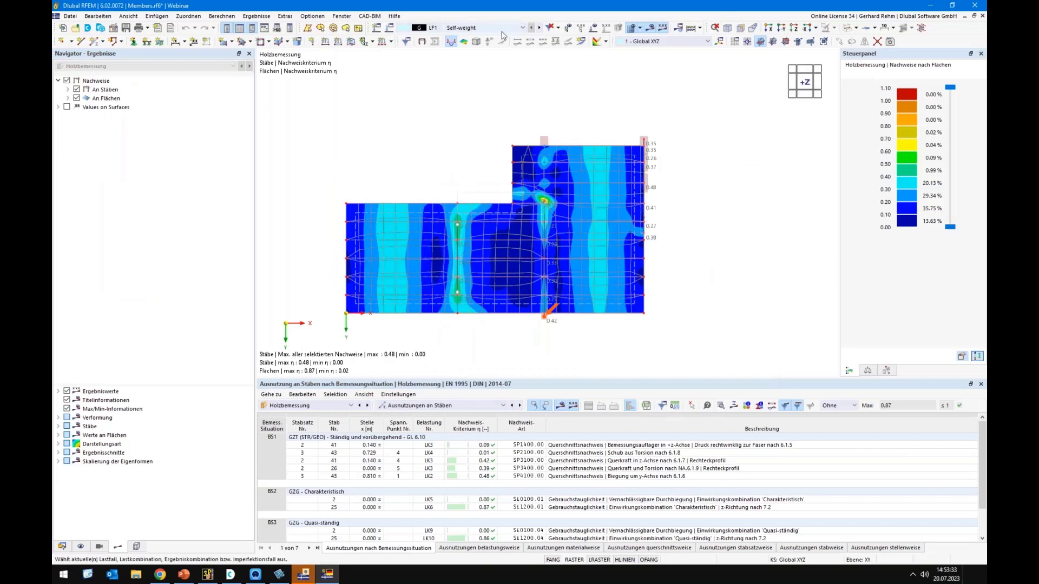
# Hide the design results and inspect the finite element mesh of the floor surface
pyautogui.click(450, 41)
pyautogui.scroll(2, 471, 238)
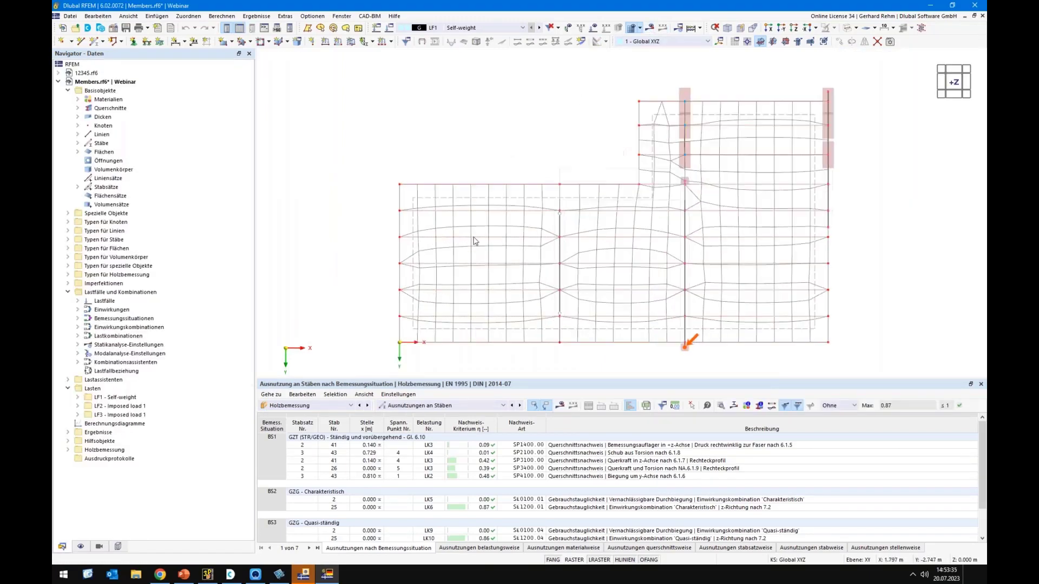
pyautogui.scroll(-1, 476, 272)
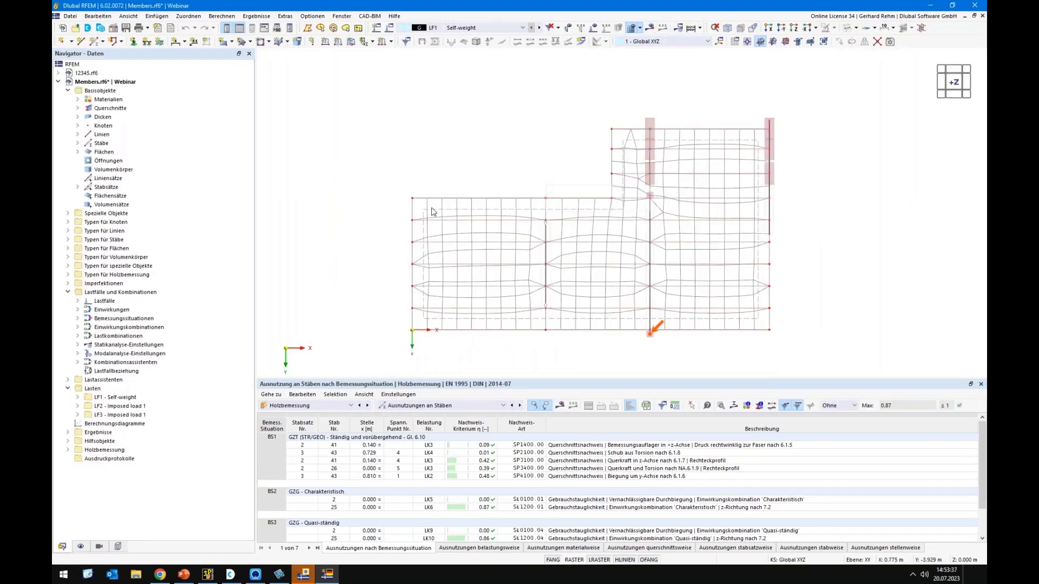
# Set the target finite element length to 0.25 m in the mesh settings and rerun the Timber Design calculation
pyautogui.click(221, 16)
pyautogui.click(233, 147)
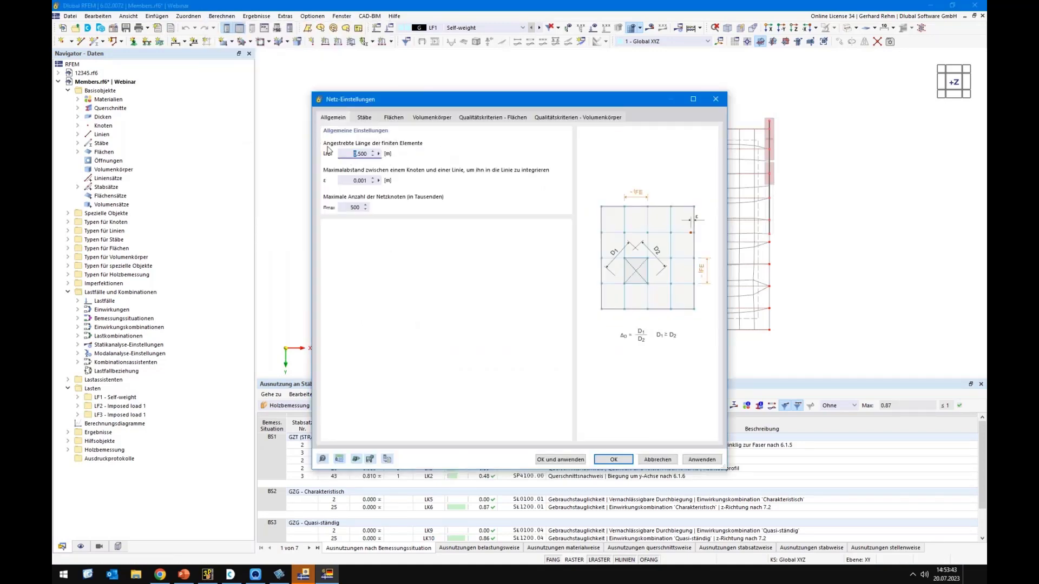
pyautogui.write('0,25')
pyautogui.click(607, 461)
pyautogui.click(550, 330)
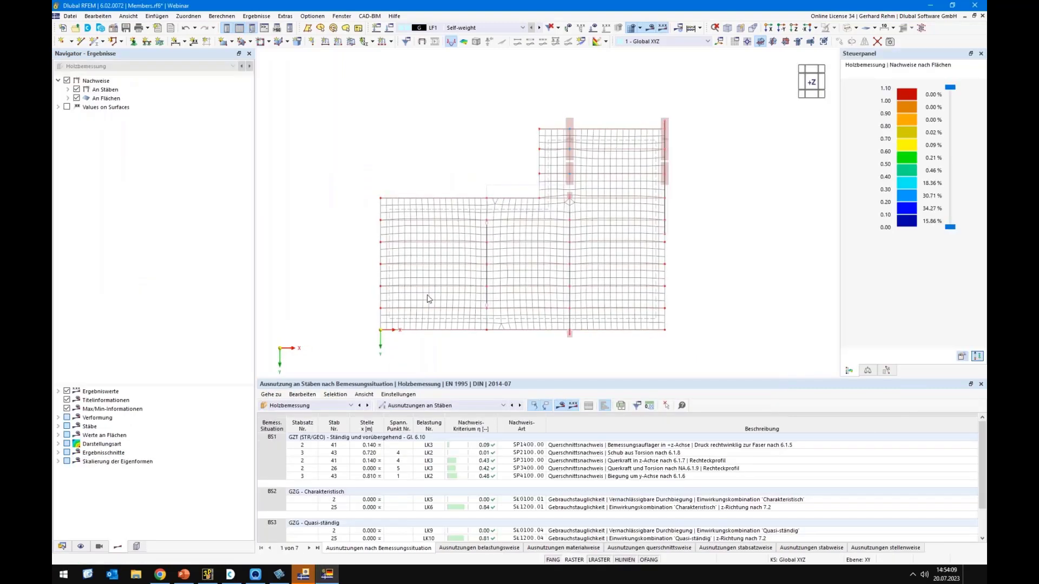
# Hide the surface design checks, expand the member check categories, and examine the member design ratios in a tilted view
pyautogui.click(77, 98)
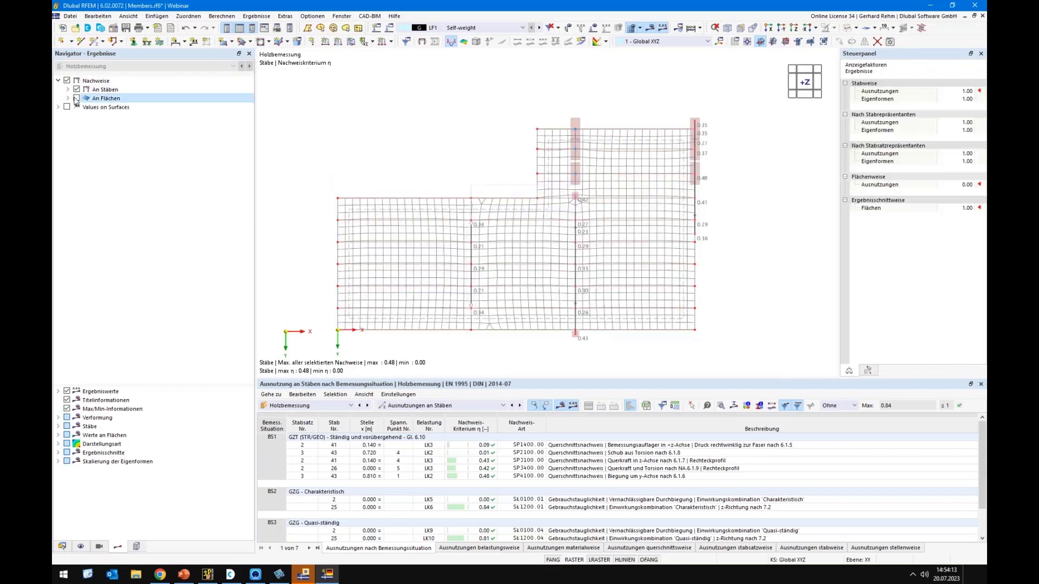
pyautogui.moveTo(370, 325); pyautogui.dragTo(309, 234, button='right')
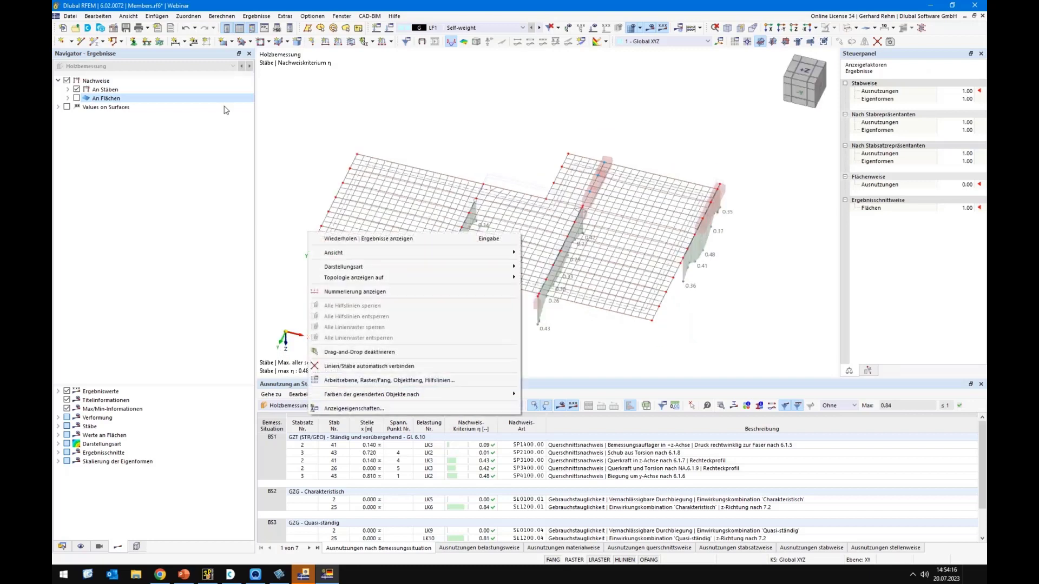
pyautogui.click(68, 89)
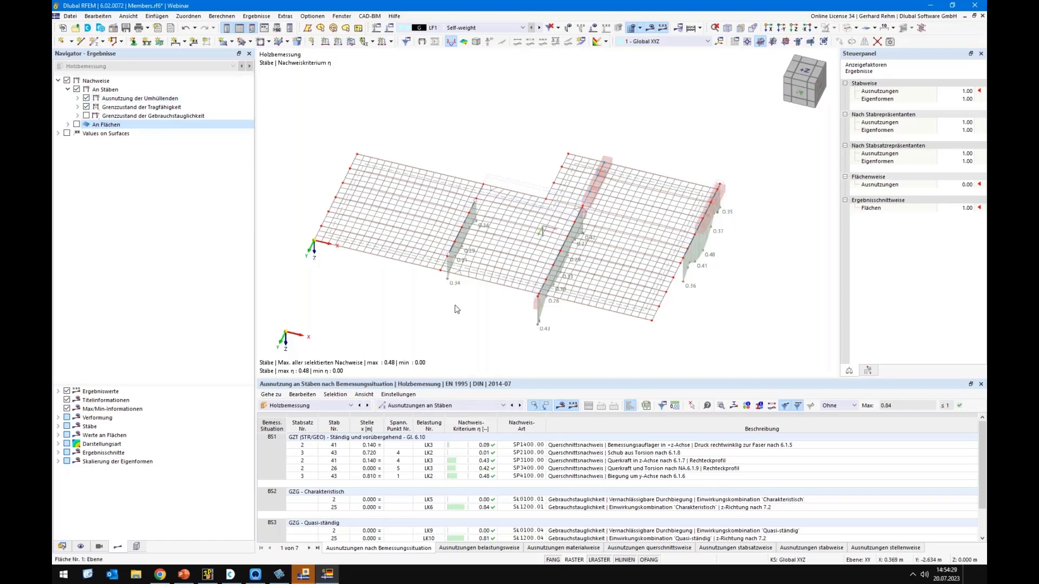
pyautogui.scroll(-1, 447, 320)
pyautogui.scroll(1, 462, 307)
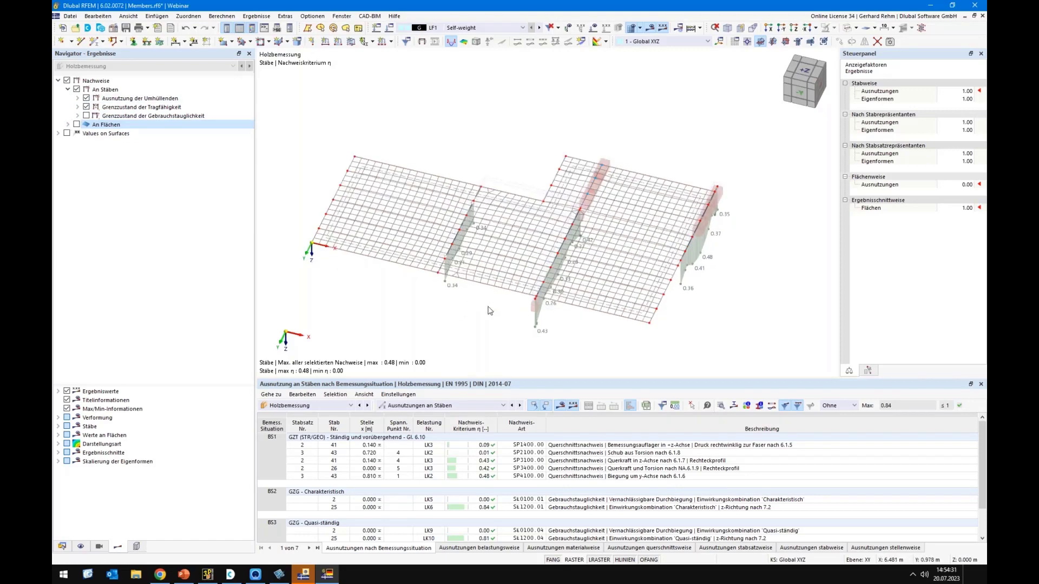
pyautogui.moveTo(474, 308); pyautogui.dragTo(495, 292, button='middle')
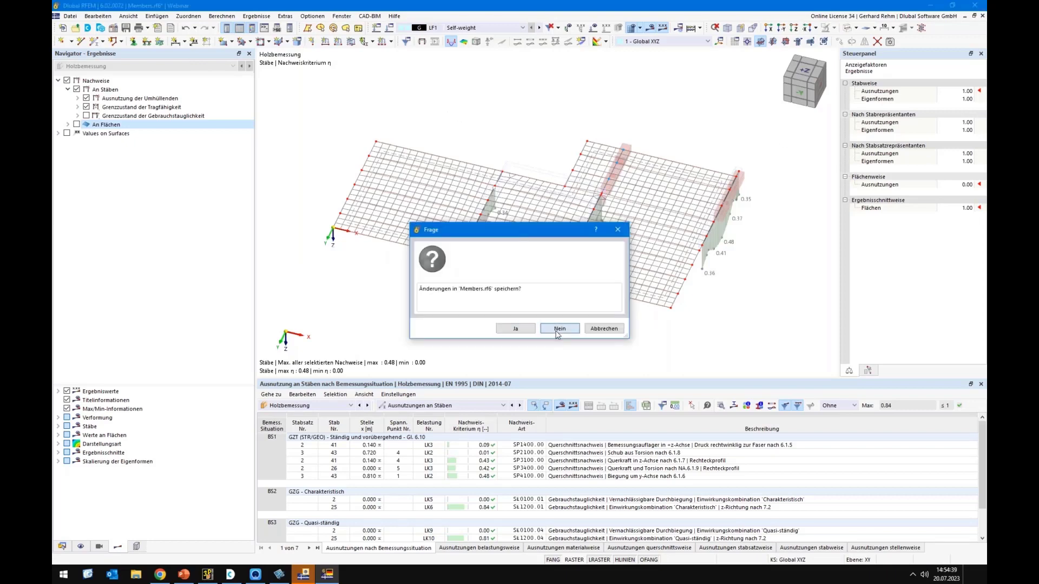
# Close the Members model without saving, relaunch RFEM from the desktop in English, and switch to its window
pyautogui.click(557, 331)
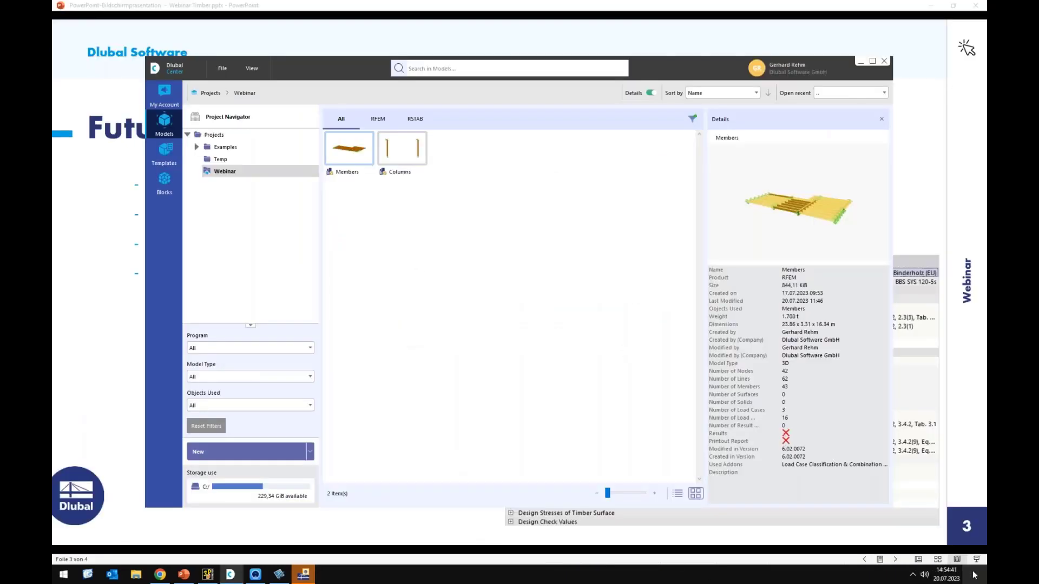
pyautogui.press('super+d')
pyautogui.click(673, 305)
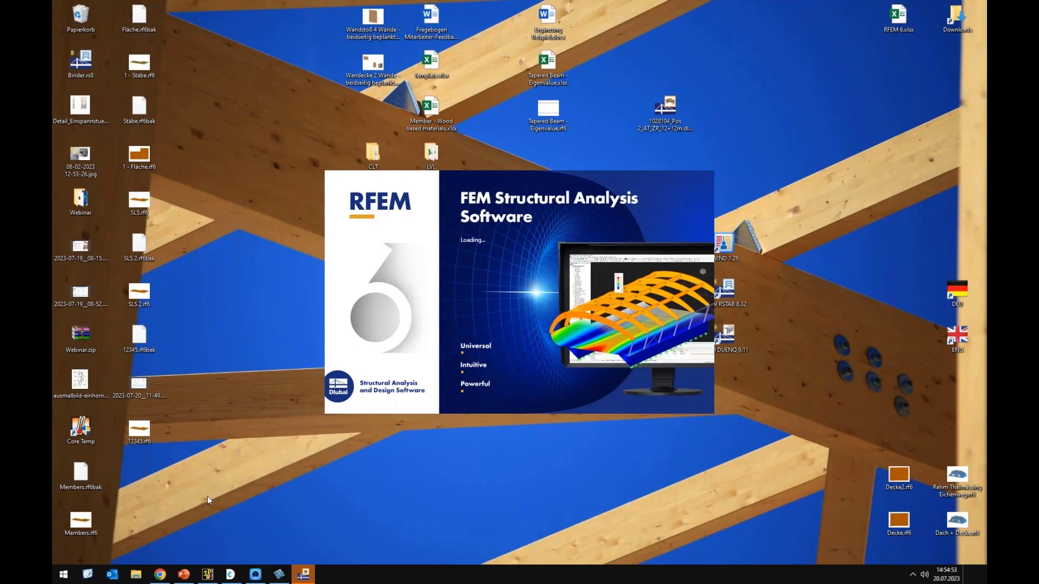
pyautogui.click(184, 574)
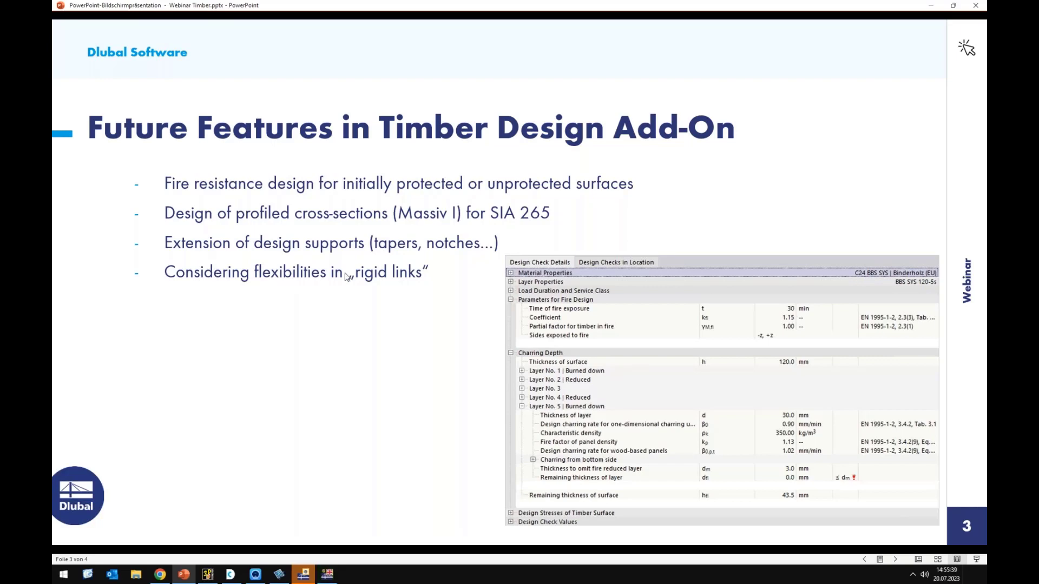
pyautogui.click(327, 574)
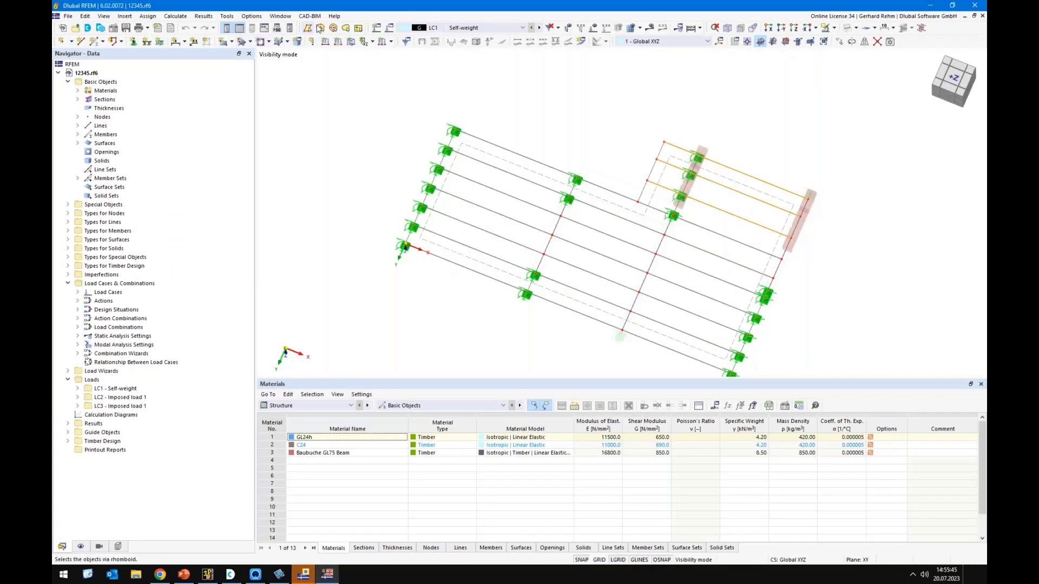
pyautogui.click(279, 16)
pyautogui.click(70, 18)
pyautogui.click(74, 28)
pyautogui.click(413, 227)
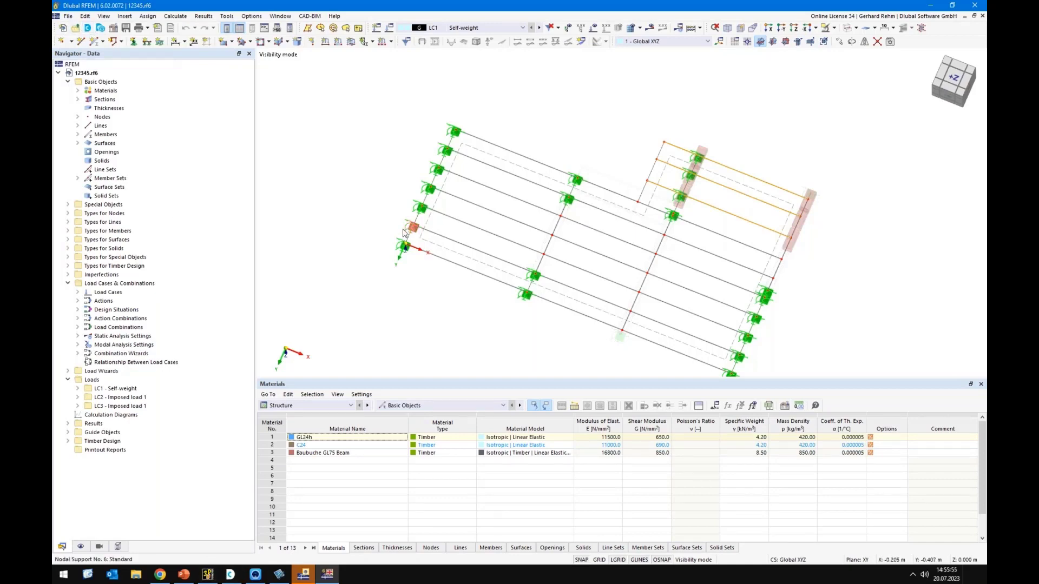
# Open the Members model from Dlubal Center in the English RFEM session
pyautogui.click(231, 575)
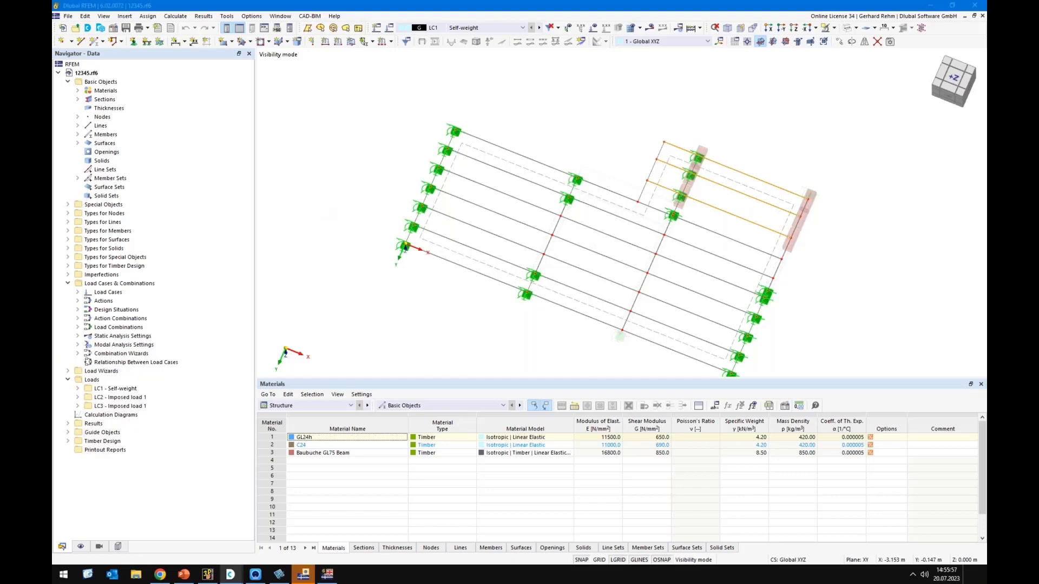
pyautogui.doubleClick(341, 161)
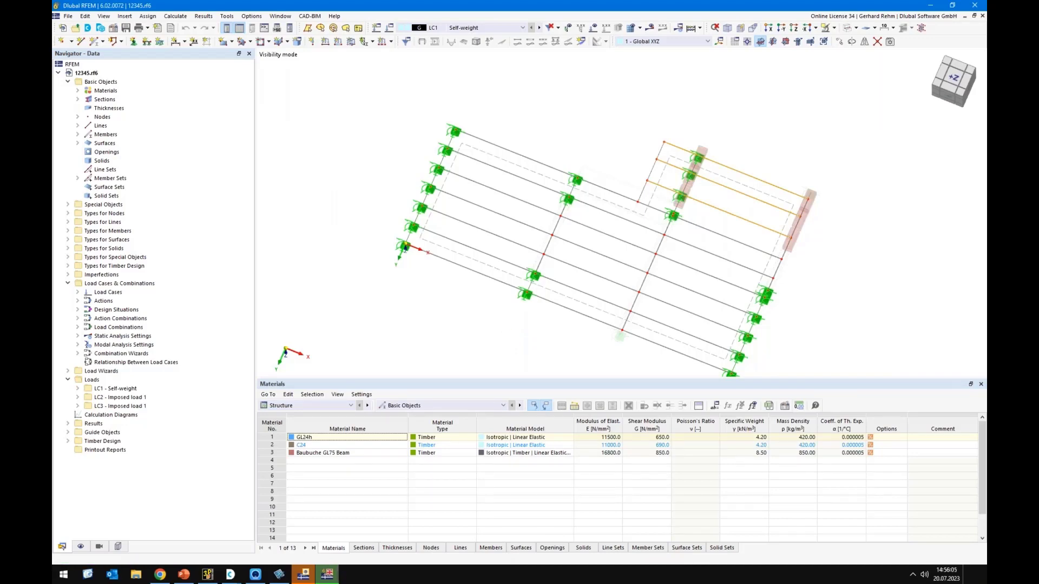
pyautogui.click(604, 343)
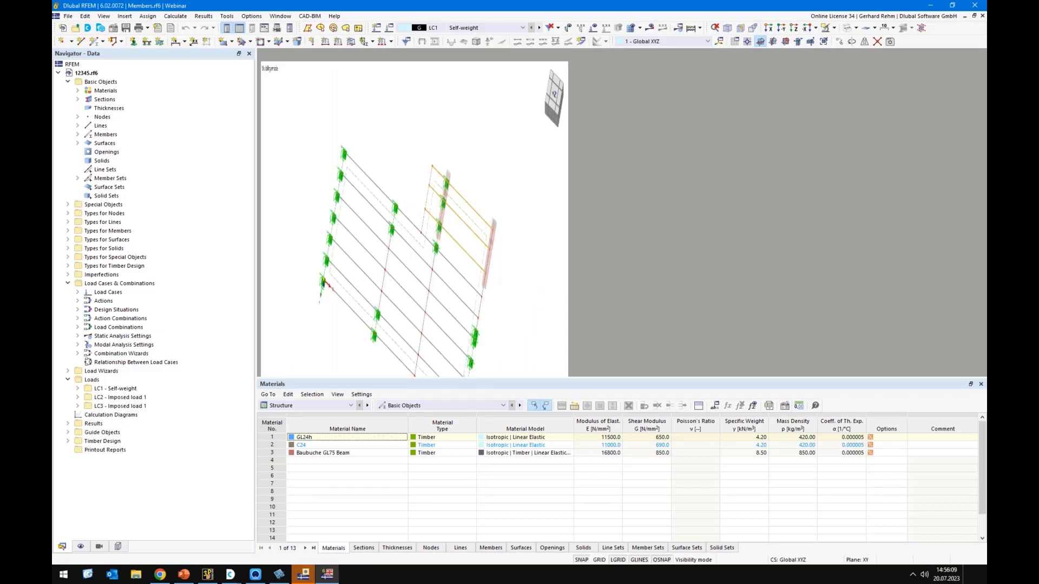
# Refine the surface mesh of the Members model by setting the target length of finite elements to 0.25 m
pyautogui.scroll(-2, 487, 295)
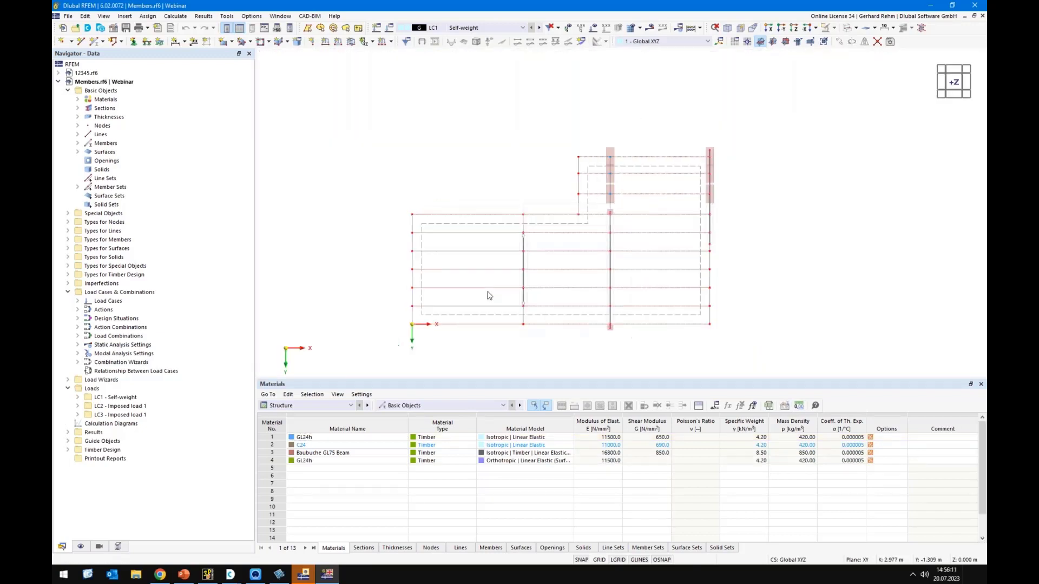
pyautogui.scroll(2, 561, 325)
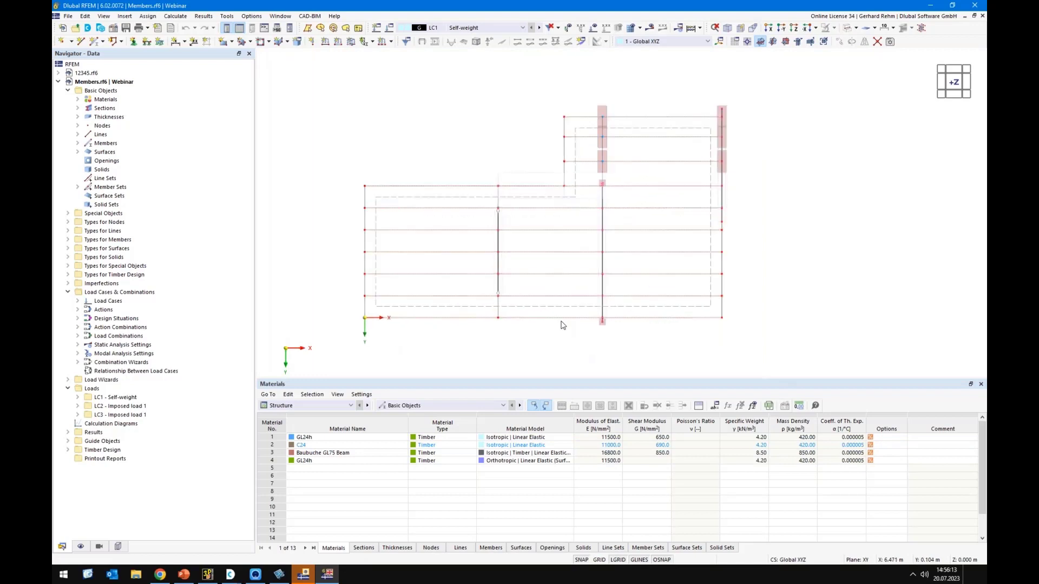
pyautogui.click(175, 16)
pyautogui.click(195, 143)
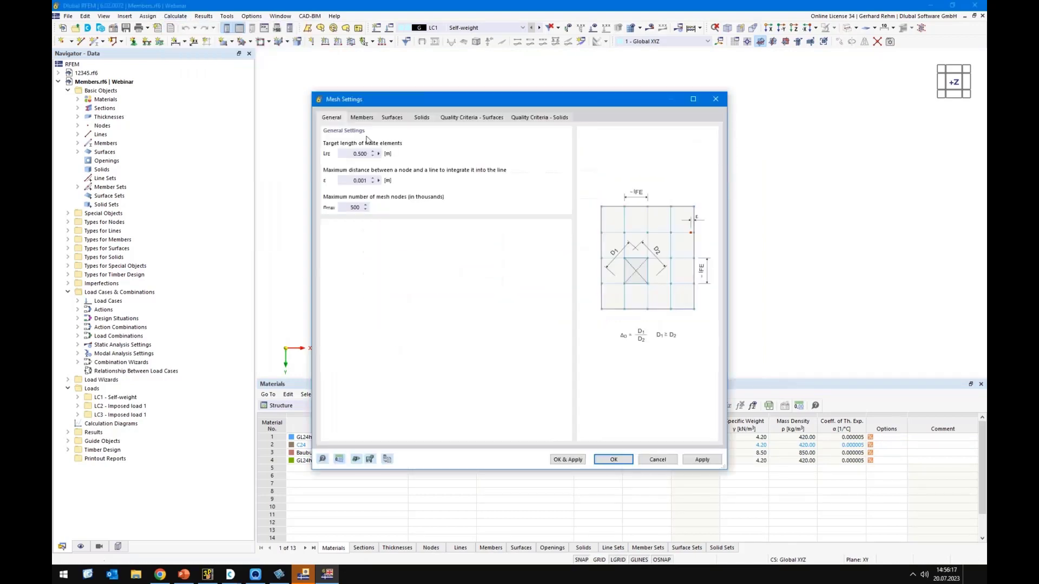
pyautogui.write('0,5')
pyautogui.write('25')
pyautogui.click(614, 459)
# Display the Timber Design table of objects to design and calculate the missing Timber Design results
pyautogui.click(310, 405)
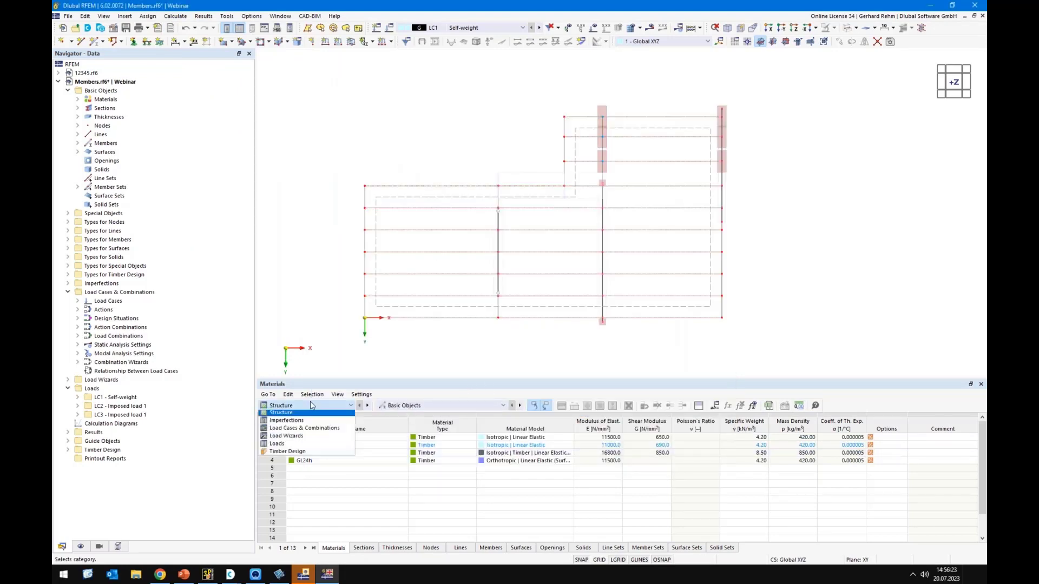
pyautogui.click(287, 452)
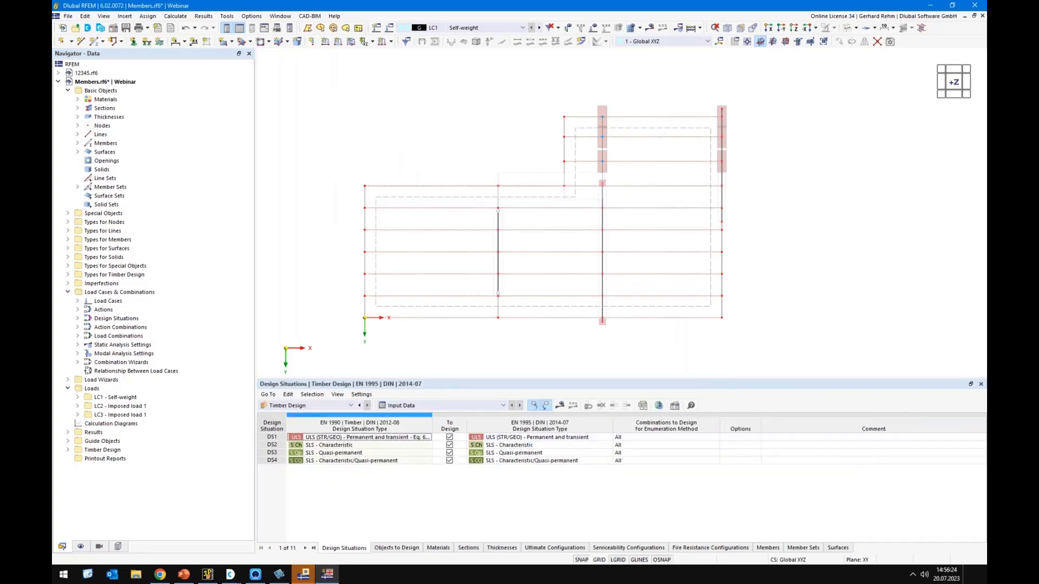
pyautogui.click(388, 548)
pyautogui.click(560, 405)
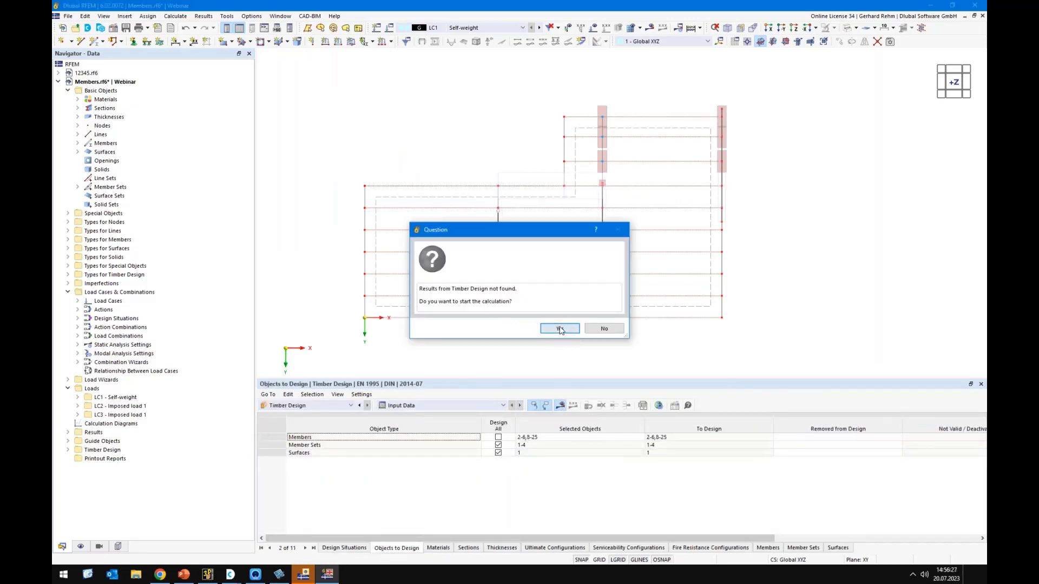
pyautogui.click(560, 328)
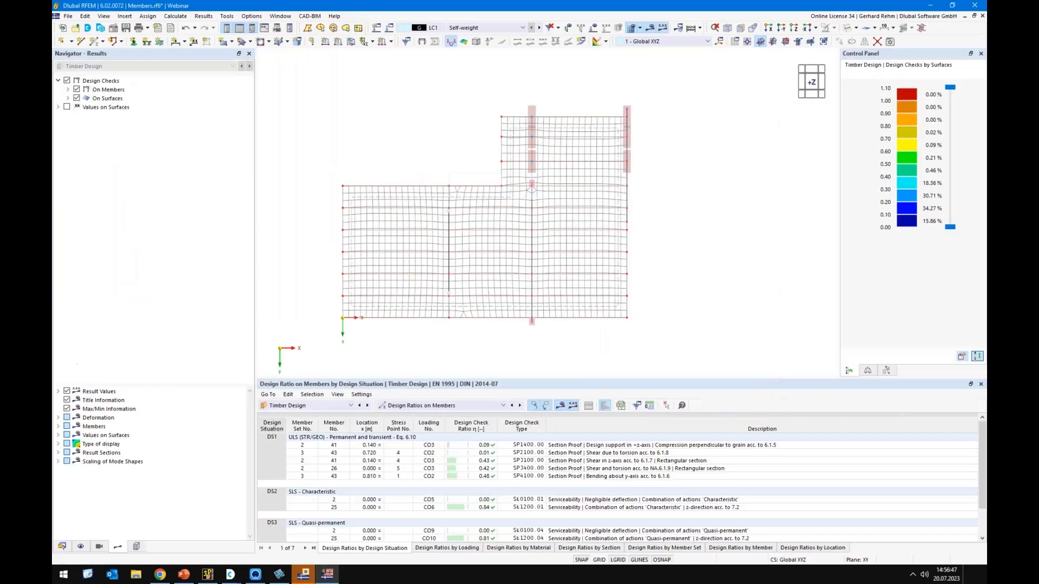
# Hide the surface design checks and switch the member design checks from Ultimate Limit State to Serviceability Limit State
pyautogui.click(76, 98)
pyautogui.click(69, 90)
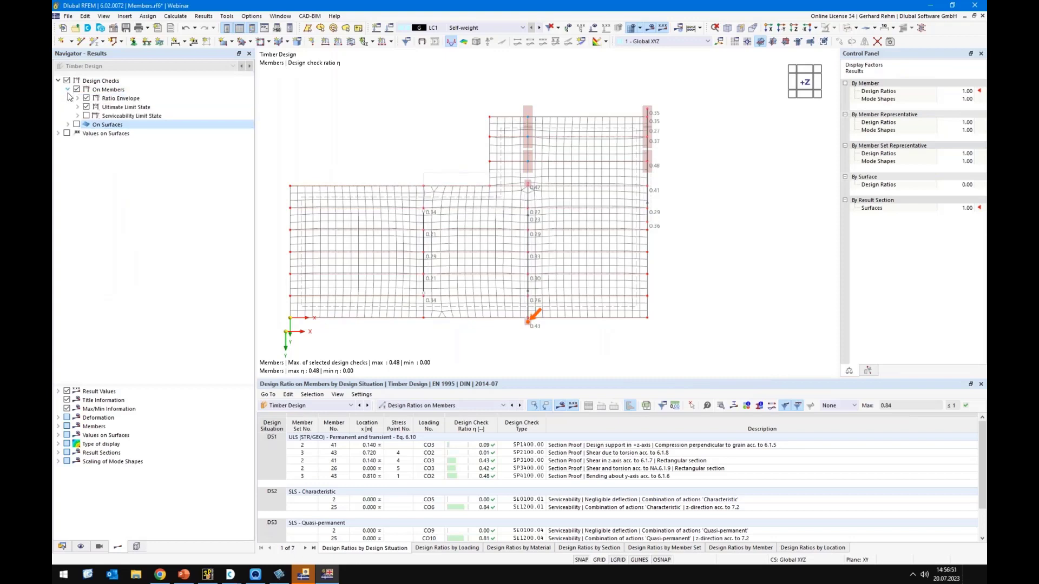
pyautogui.click(87, 107)
pyautogui.click(86, 116)
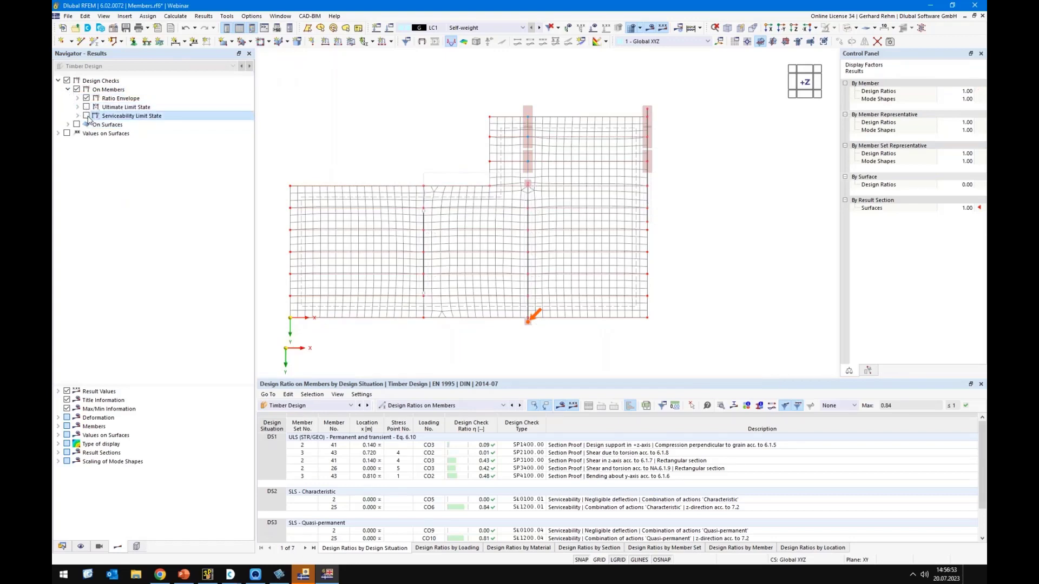
# Hide the FE mesh and examine the serviceability design ratios along the floor's beams
pyautogui.keyDown('ctrl'); pyautogui.moveTo(547, 254); pyautogui.dragTo(520, 303, button='middle'); pyautogui.keyUp('ctrl')
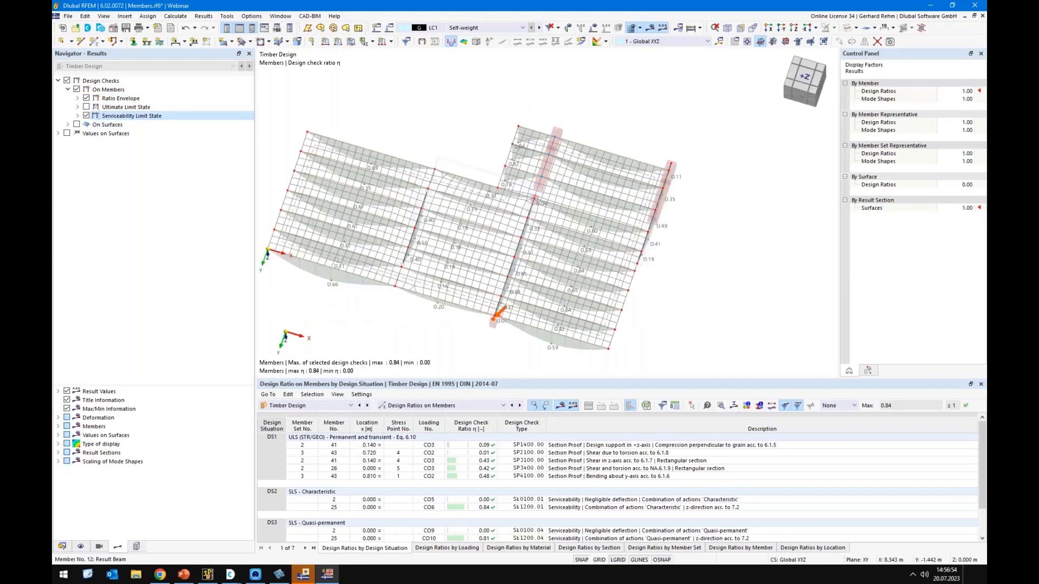
pyautogui.click(81, 547)
pyautogui.scroll(-10, 80, 417)
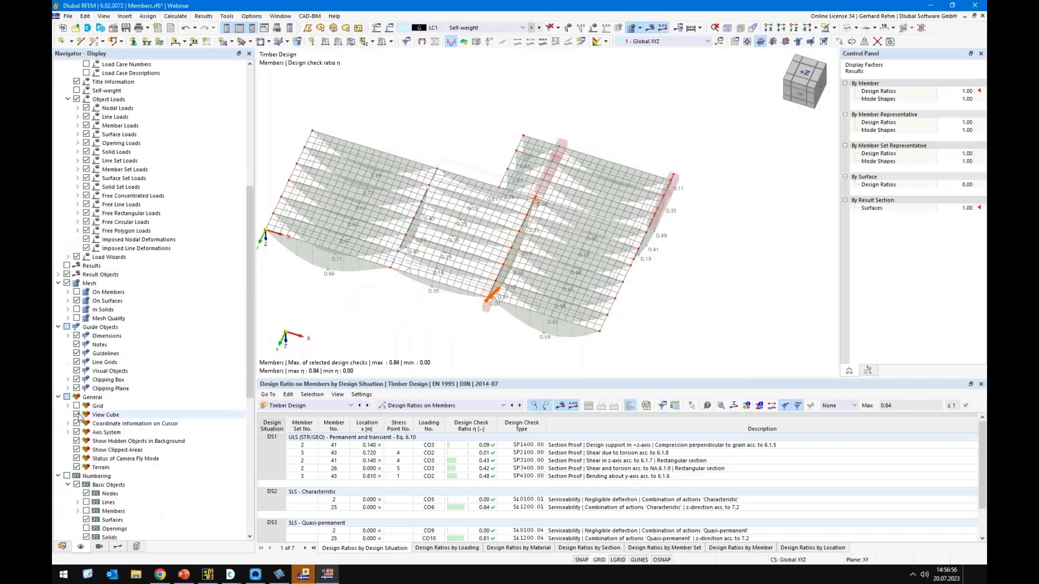
pyautogui.click(67, 283)
pyautogui.keyDown('ctrl'); pyautogui.moveTo(394, 307); pyautogui.dragTo(447, 306, button='middle'); pyautogui.keyUp('ctrl')
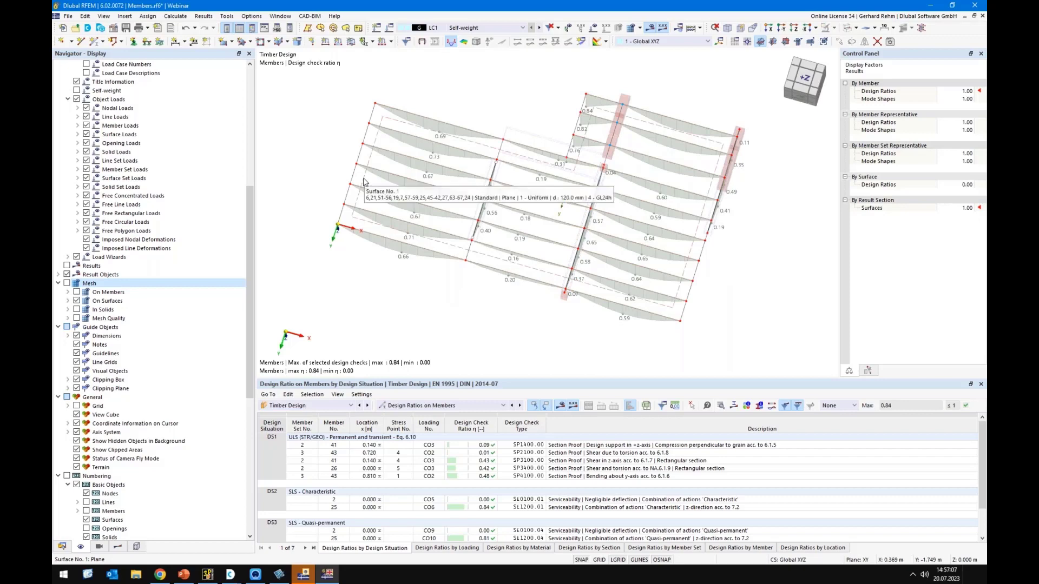
pyautogui.scroll(1, 371, 174)
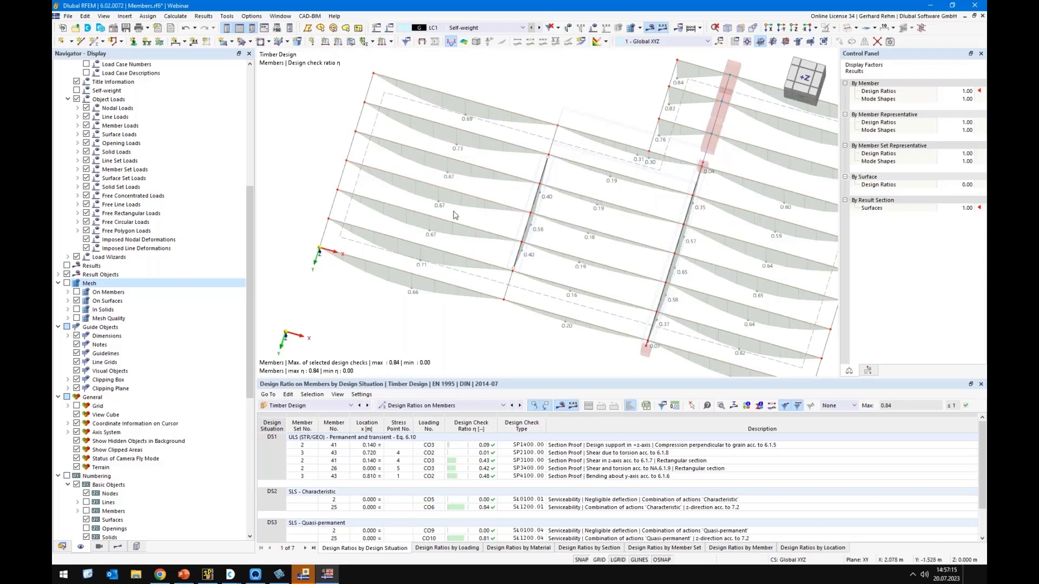
pyautogui.keyDown('ctrl'); pyautogui.moveTo(440, 216); pyautogui.dragTo(458, 171, button='middle'); pyautogui.keyUp('ctrl')
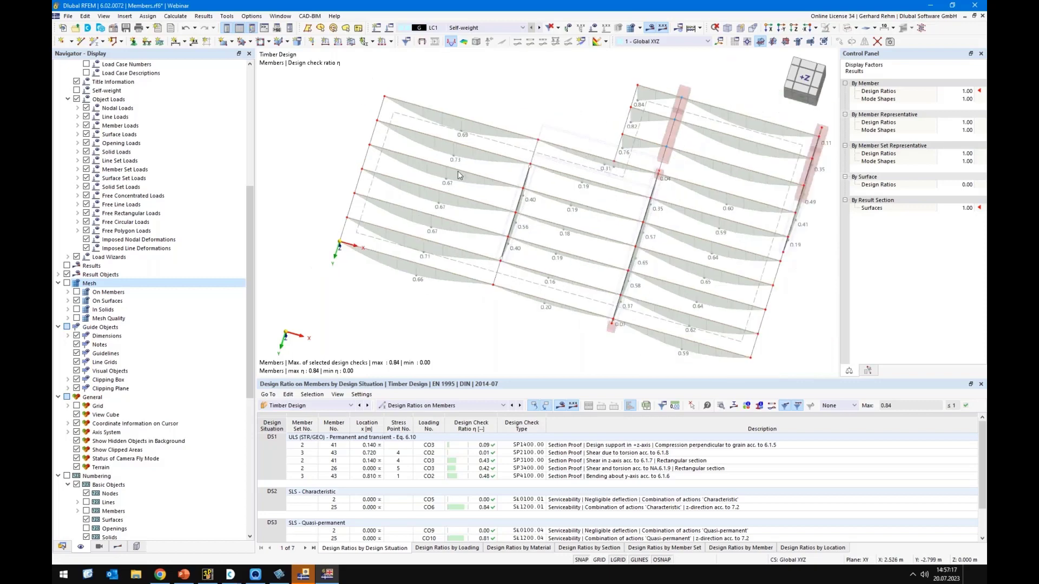
pyautogui.keyDown('ctrl'); pyautogui.moveTo(425, 235); pyautogui.dragTo(433, 222, button='middle'); pyautogui.keyUp('ctrl')
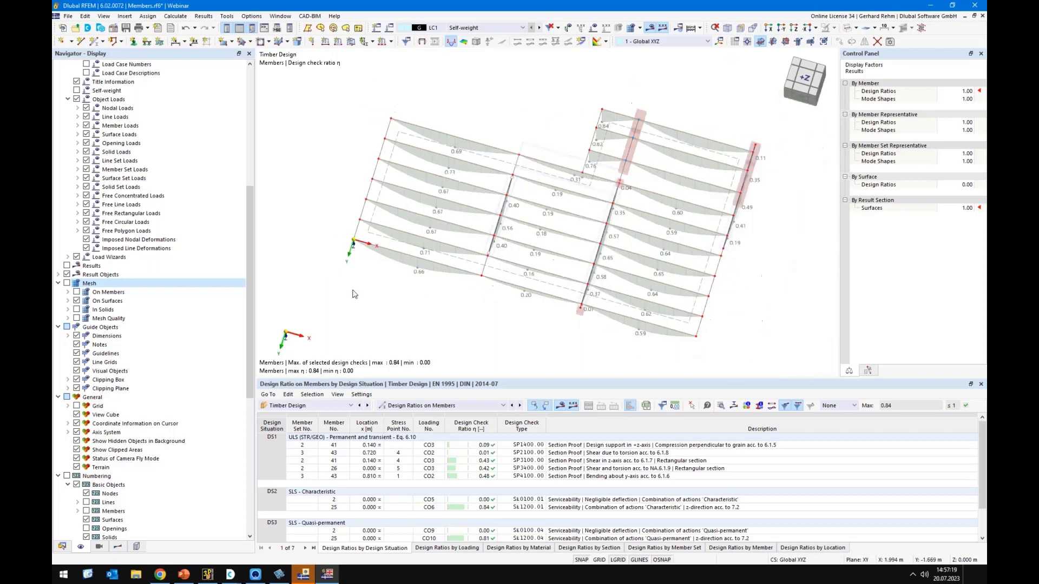
# Replace the member design checks with the surface design checks and display the values on the surface
pyautogui.click(117, 547)
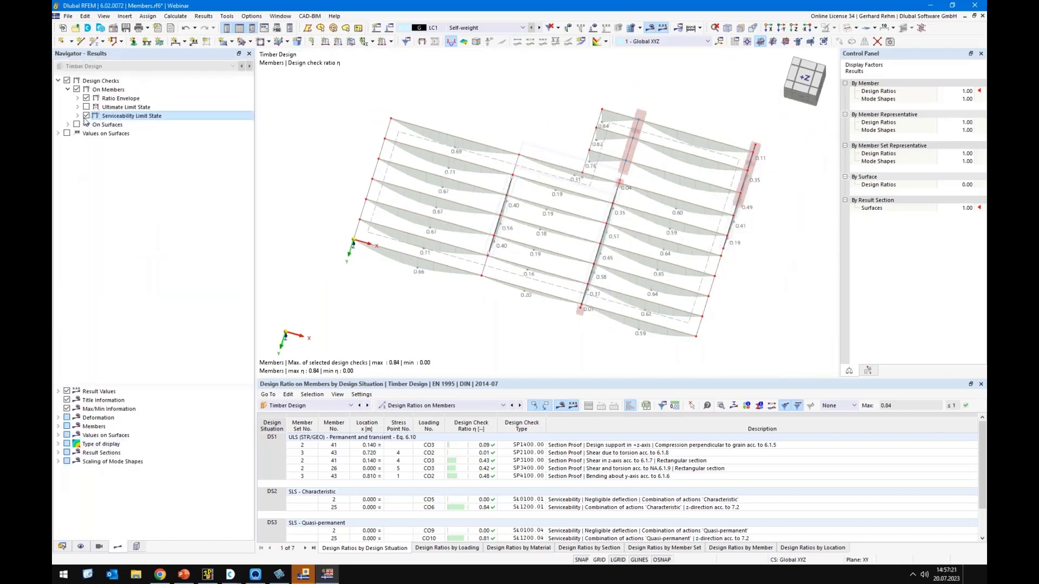
pyautogui.click(76, 89)
pyautogui.click(77, 125)
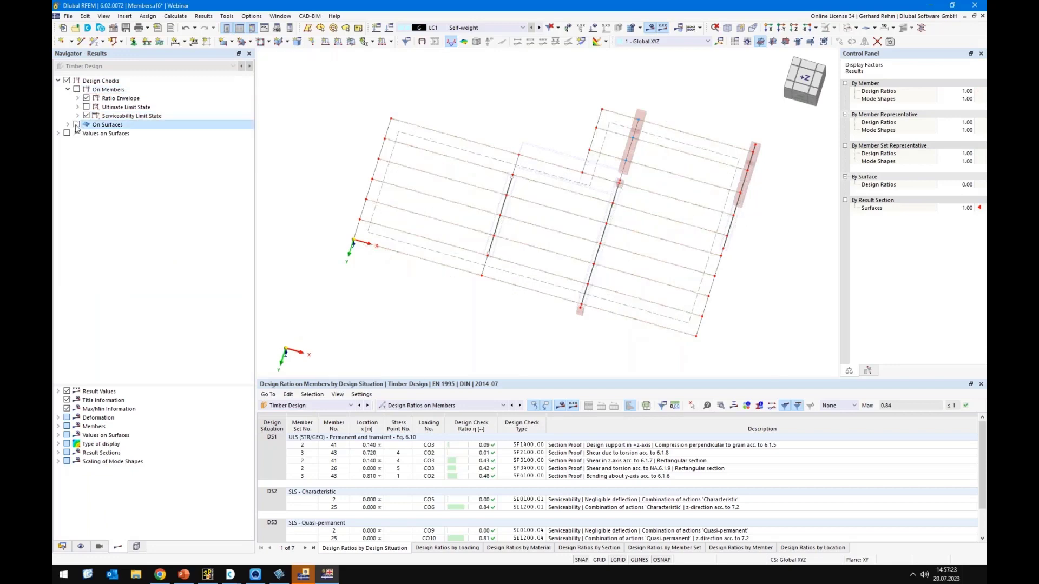
pyautogui.click(68, 134)
pyautogui.click(67, 134)
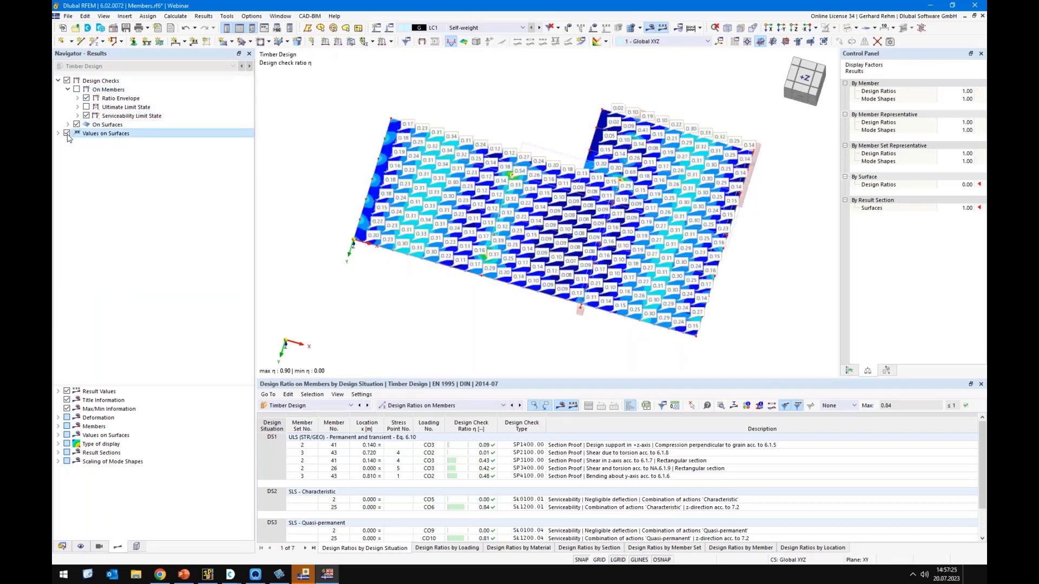
# Examine the surface design ratios around the inner supports and across the floor, and hide the values on the surface
pyautogui.scroll(4, 495, 170)
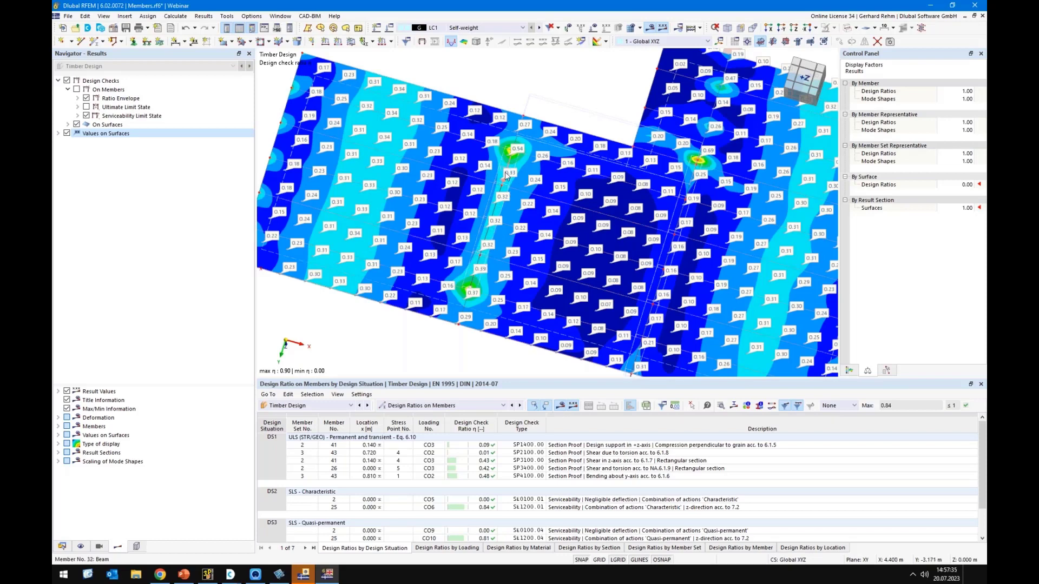
pyautogui.moveTo(506, 175)
pyautogui.scroll(-2, 473, 275)
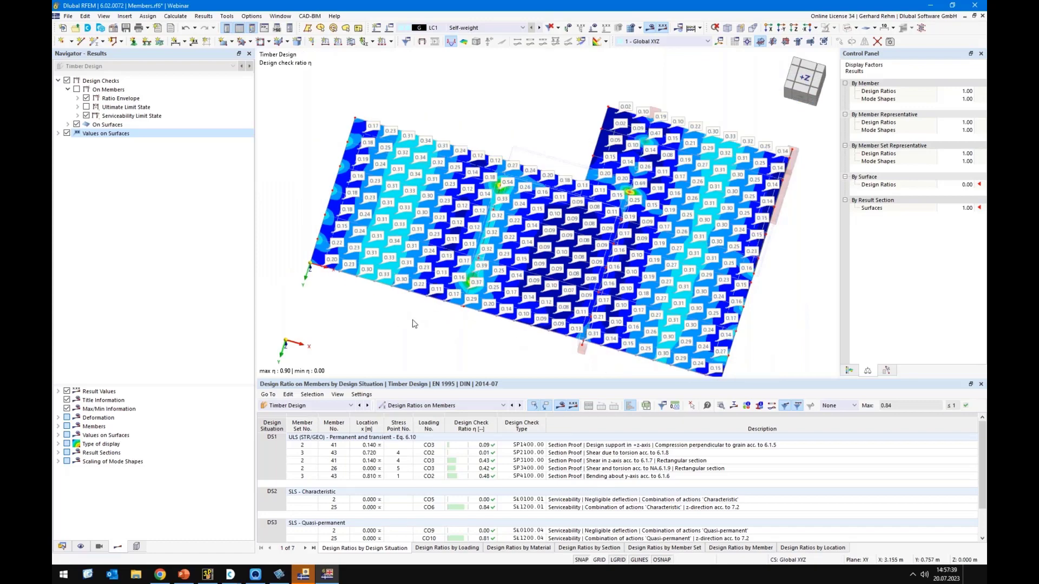
pyautogui.keyDown('ctrl'); pyautogui.moveTo(410, 318); pyautogui.dragTo(461, 334, button='middle'); pyautogui.keyUp('ctrl')
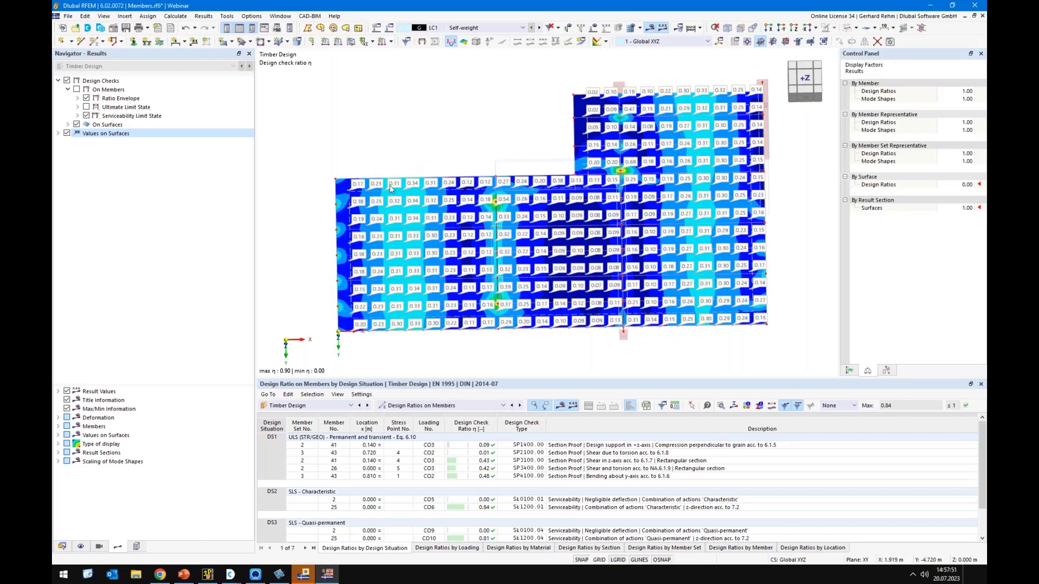
pyautogui.keyDown('ctrl'); pyautogui.moveTo(431, 123); pyautogui.dragTo(304, 88, button='middle'); pyautogui.keyUp('ctrl')
pyautogui.keyDown('ctrl'); pyautogui.moveTo(305, 87); pyautogui.dragTo(312, 95, button='right'); pyautogui.keyUp('ctrl')
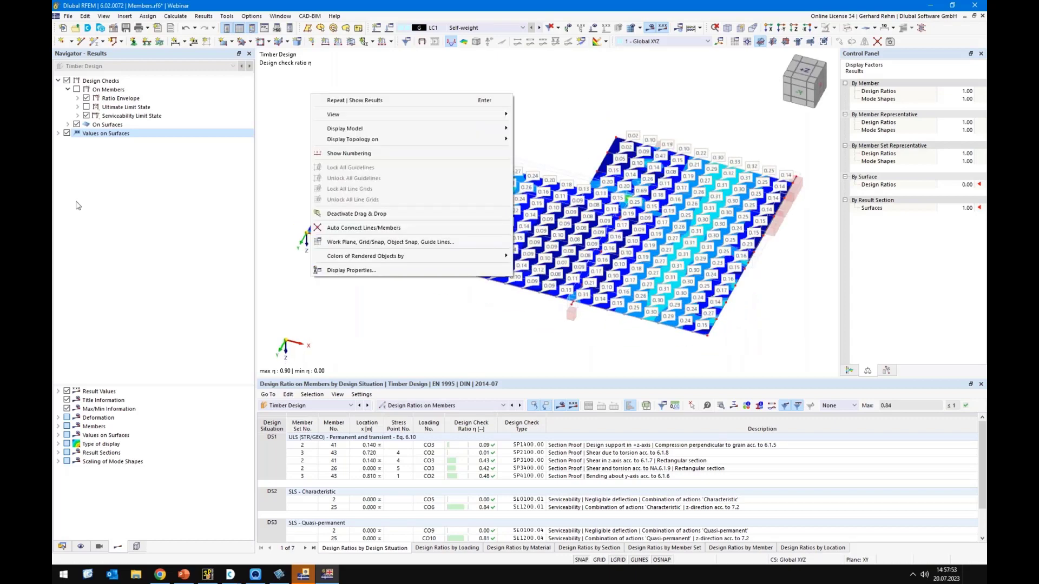
pyautogui.click(67, 134)
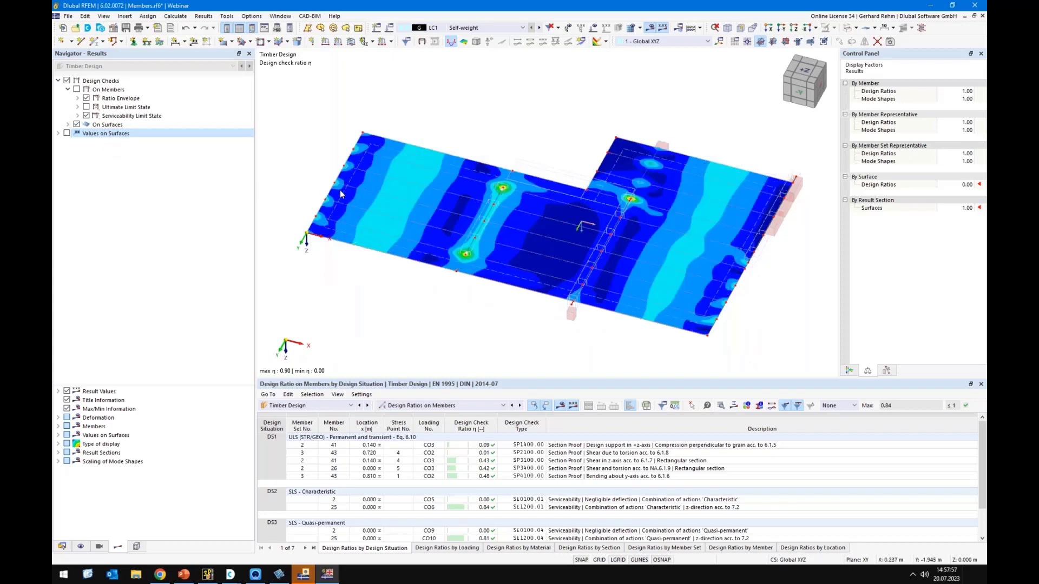
pyautogui.doubleClick(359, 201)
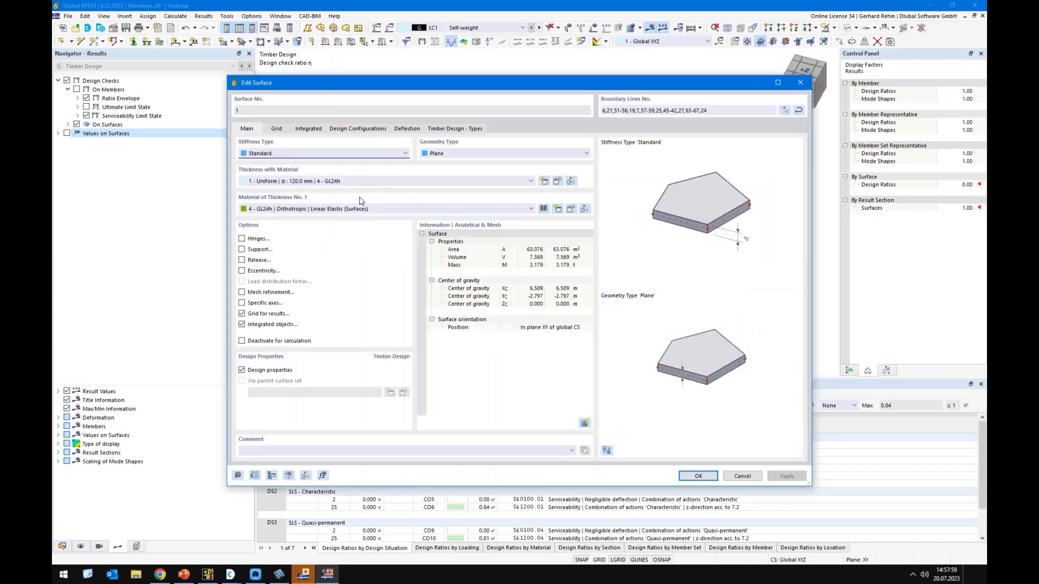
pyautogui.press('Escape')
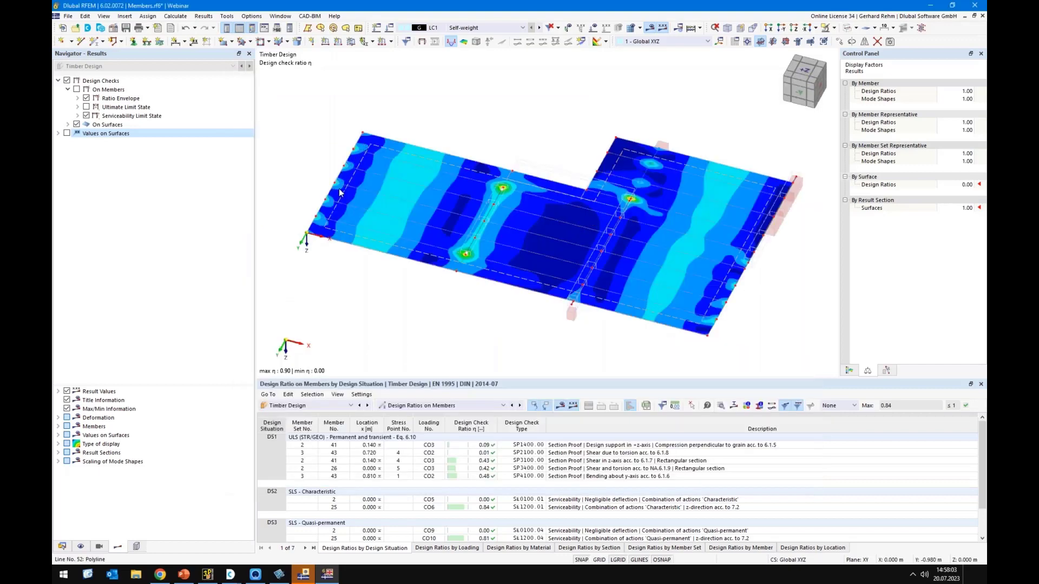
# Display the nodal supports together with the surface design ratios to compare their locations with the local peaks
pyautogui.scroll(3, 331, 189)
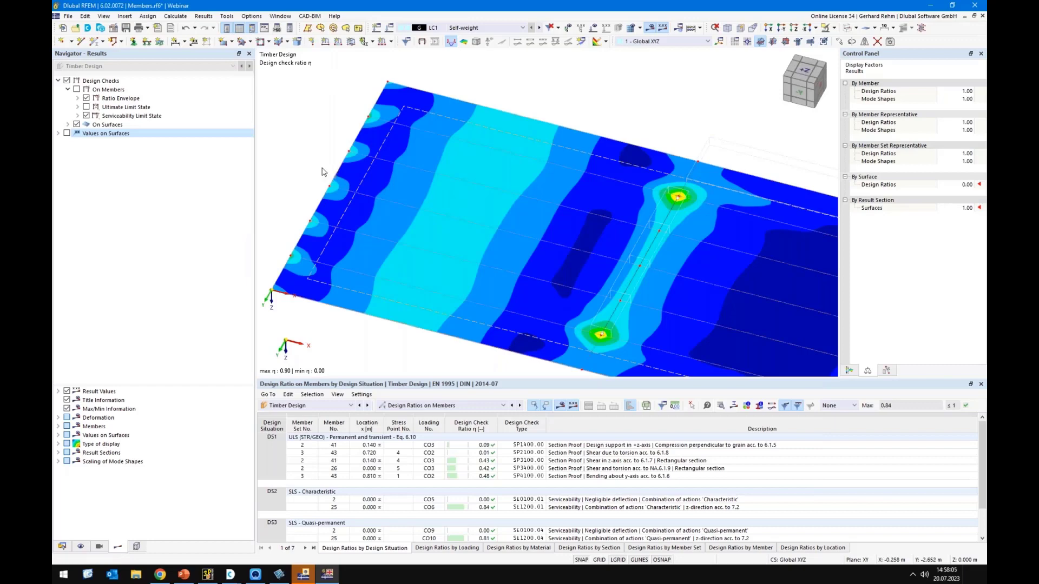
pyautogui.click(80, 546)
pyautogui.scroll(9, 76, 162)
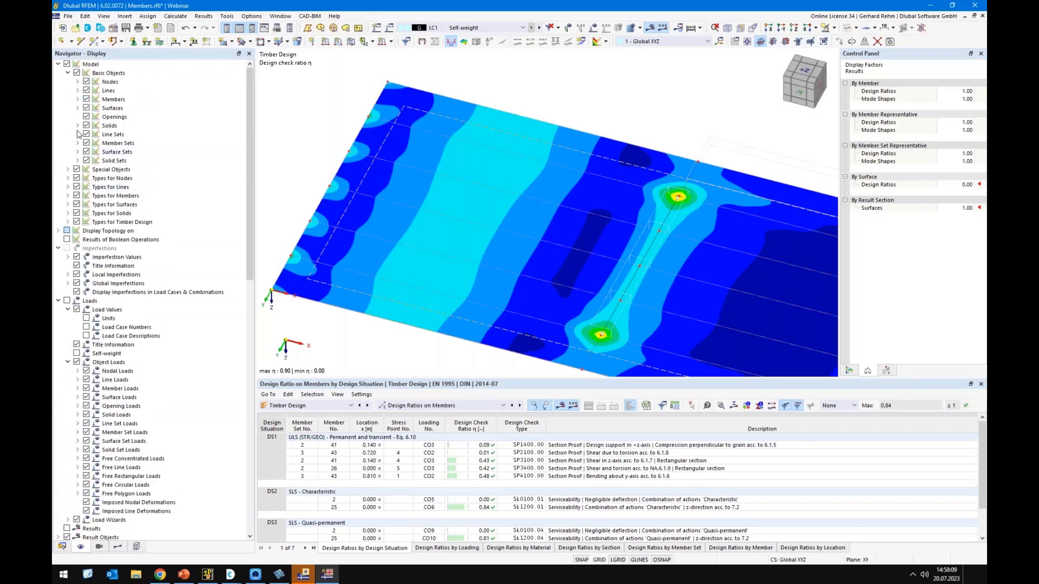
pyautogui.click(68, 179)
pyautogui.click(86, 186)
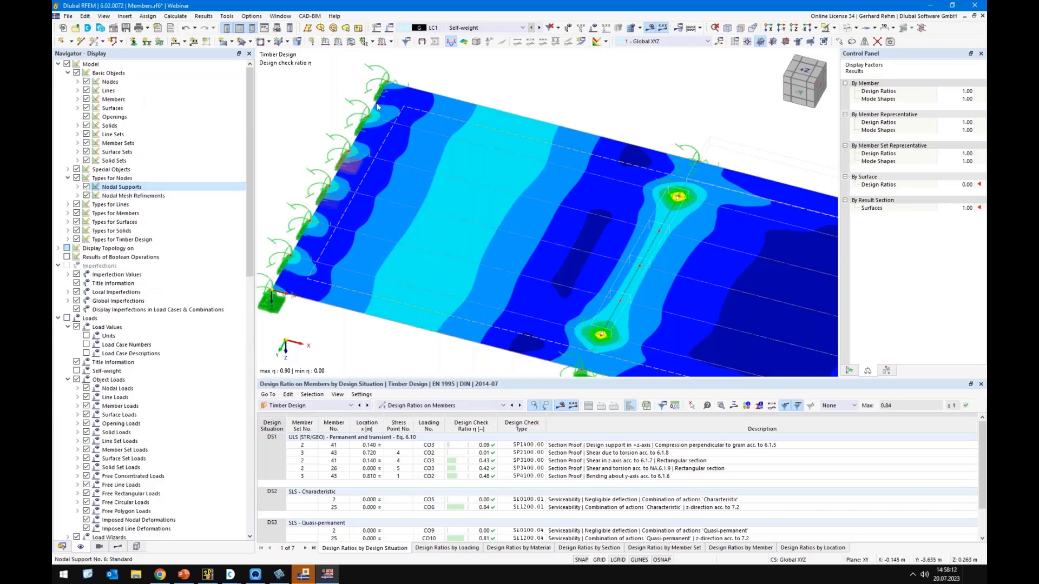
pyautogui.scroll(-2, 398, 125)
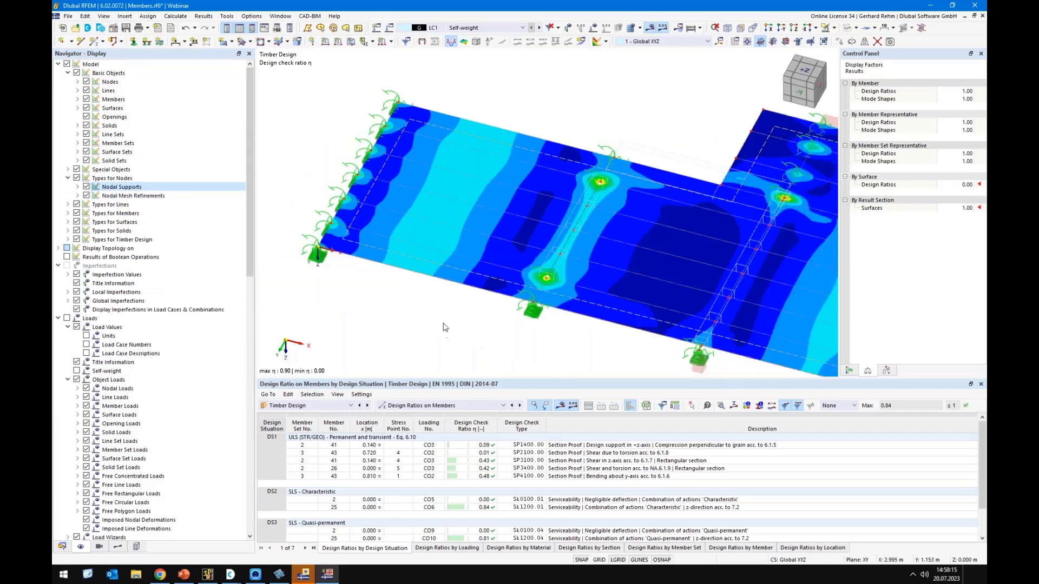
# Create a new thickness of type Layers for surface 1 and open its layer definition
pyautogui.doubleClick(371, 246)
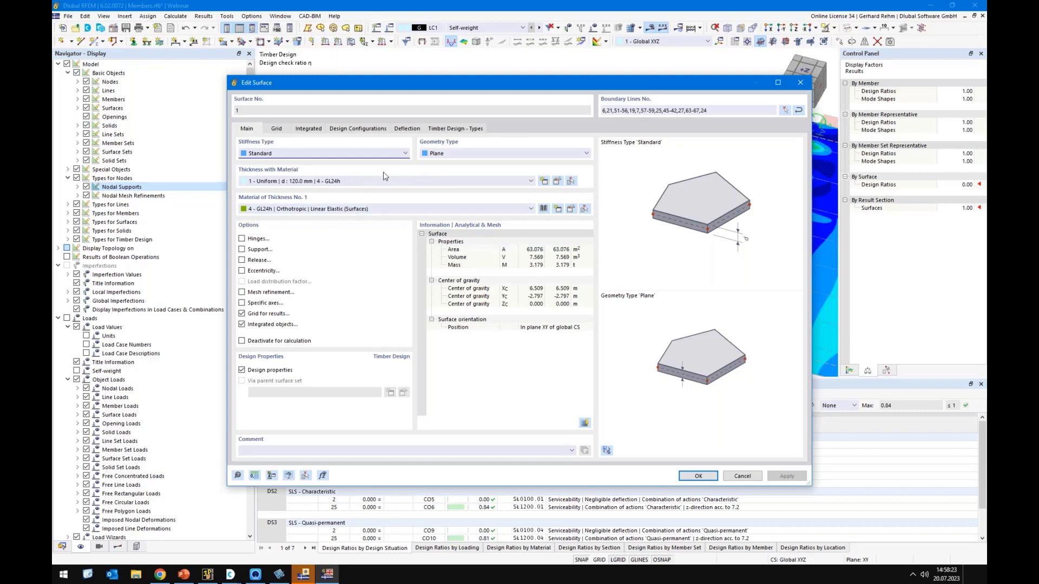
pyautogui.click(544, 182)
pyautogui.click(364, 143)
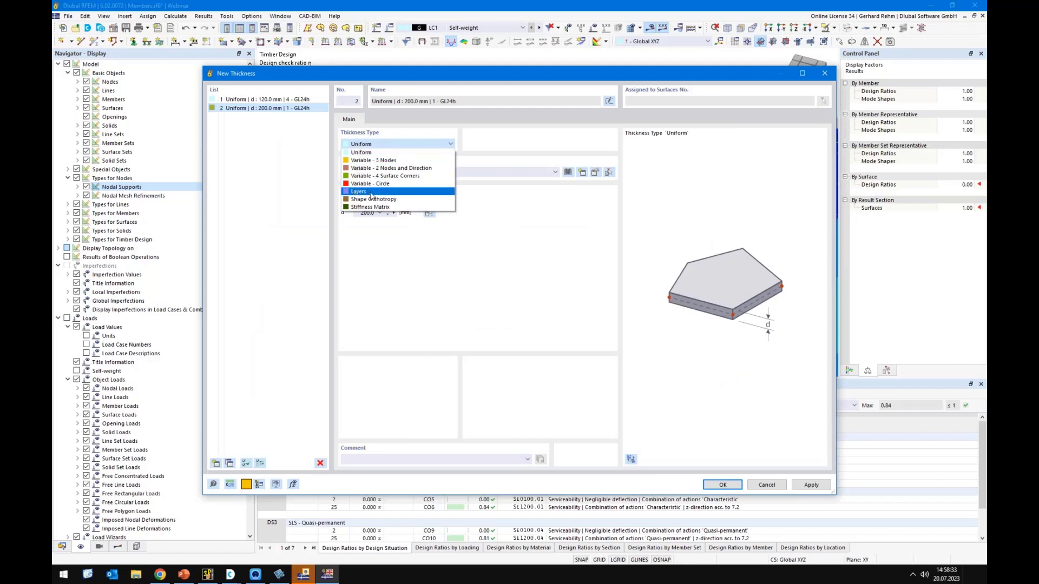
pyautogui.click(371, 192)
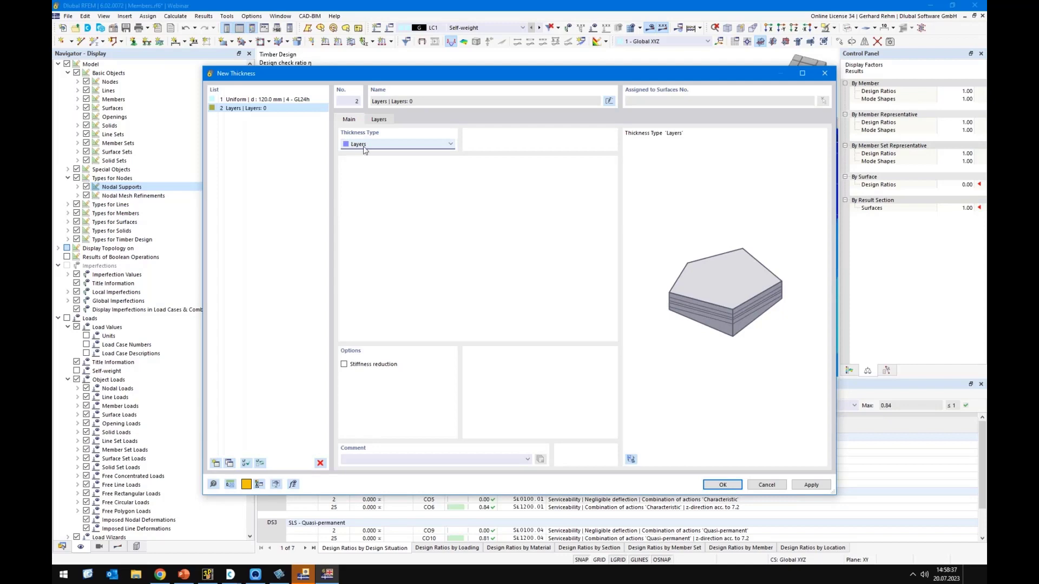
pyautogui.click(380, 119)
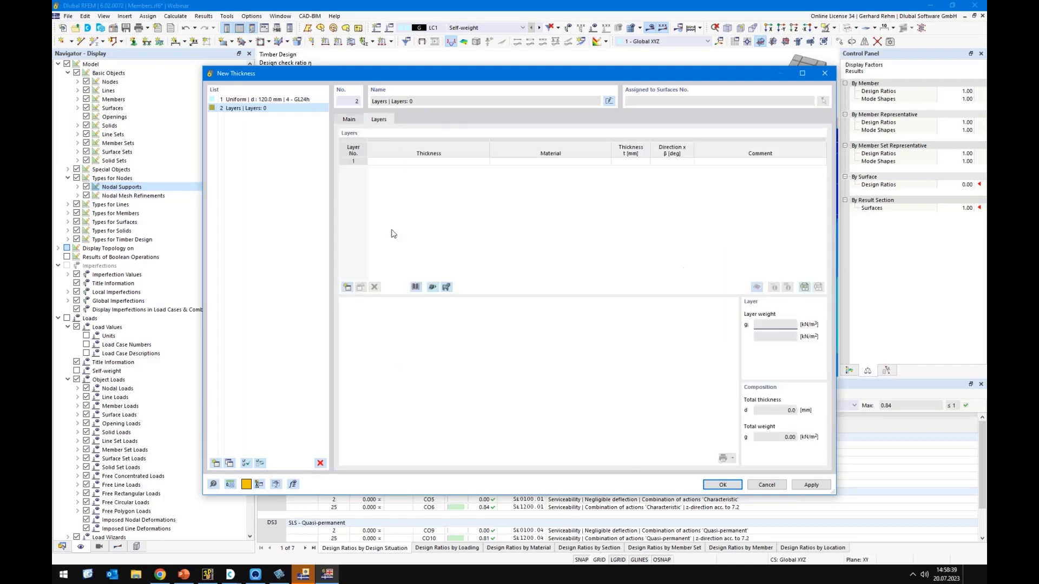
# Load the Binderholz composition BBS SYS 120-5s from the library and assign the layered thickness to surface 1, accepting deletion of the results
pyautogui.click(415, 288)
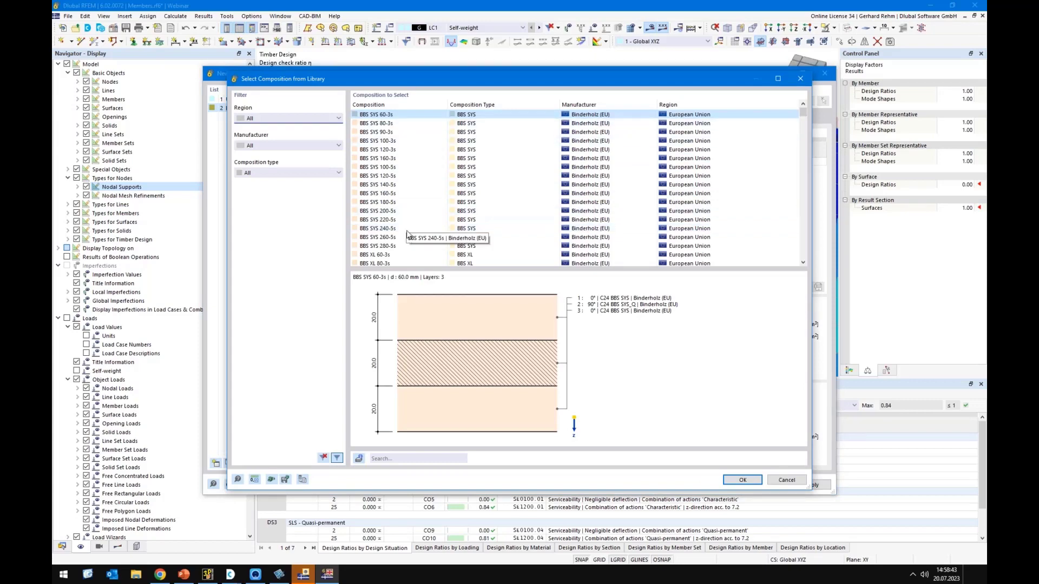
pyautogui.click(401, 176)
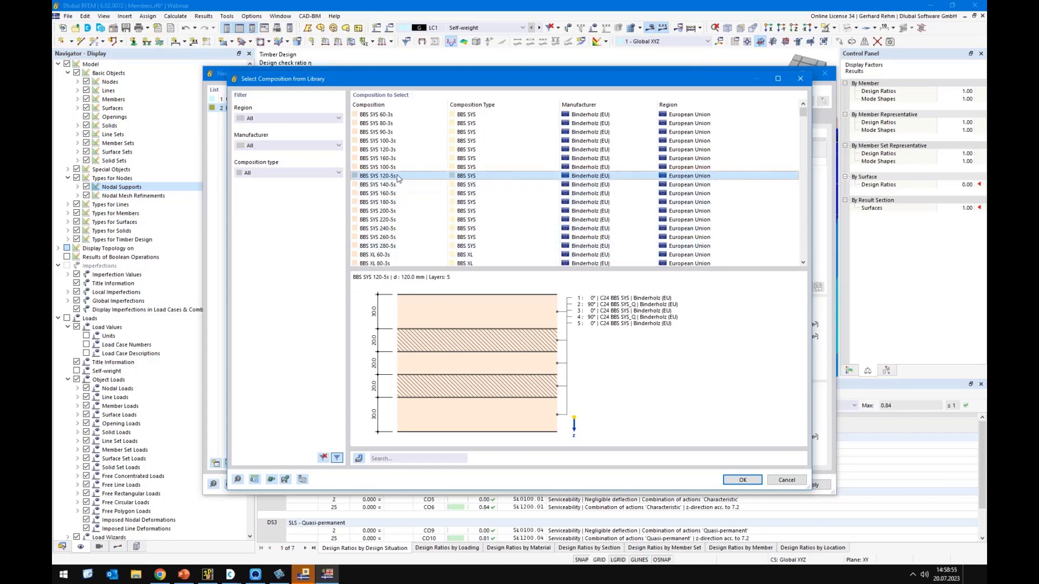
pyautogui.click(743, 480)
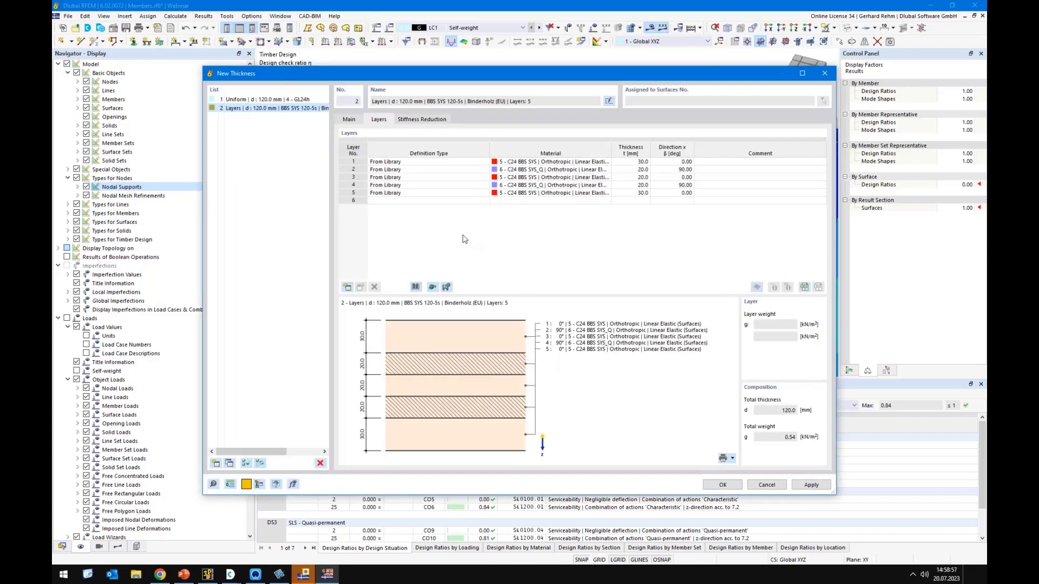
pyautogui.click(422, 120)
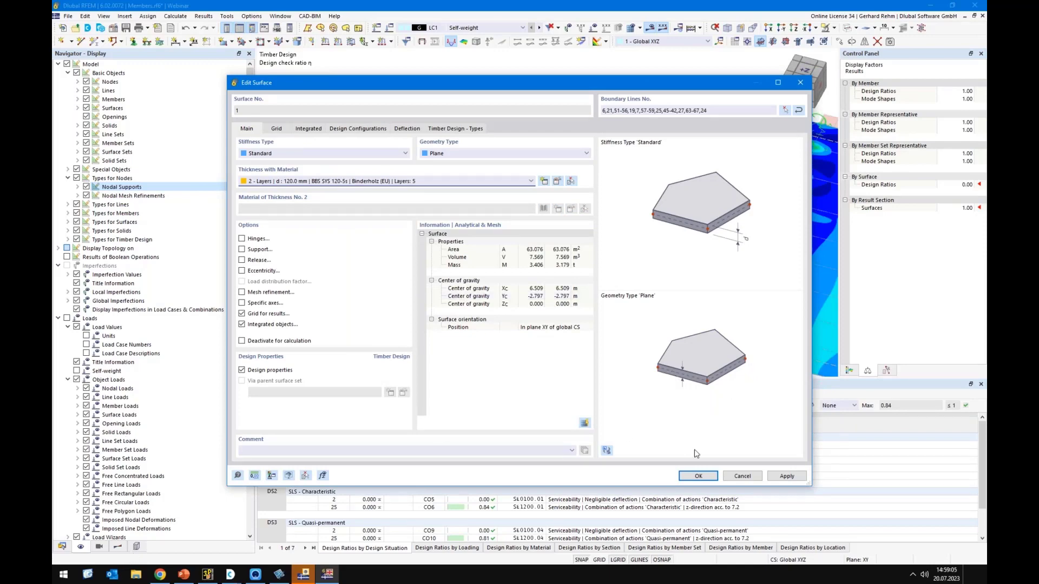
pyautogui.click(698, 476)
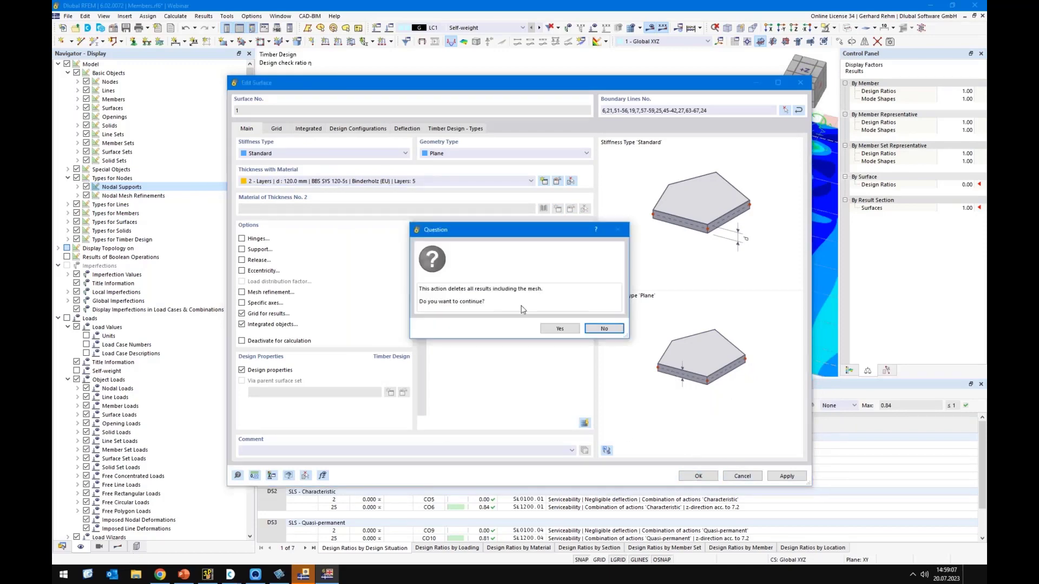
pyautogui.click(557, 328)
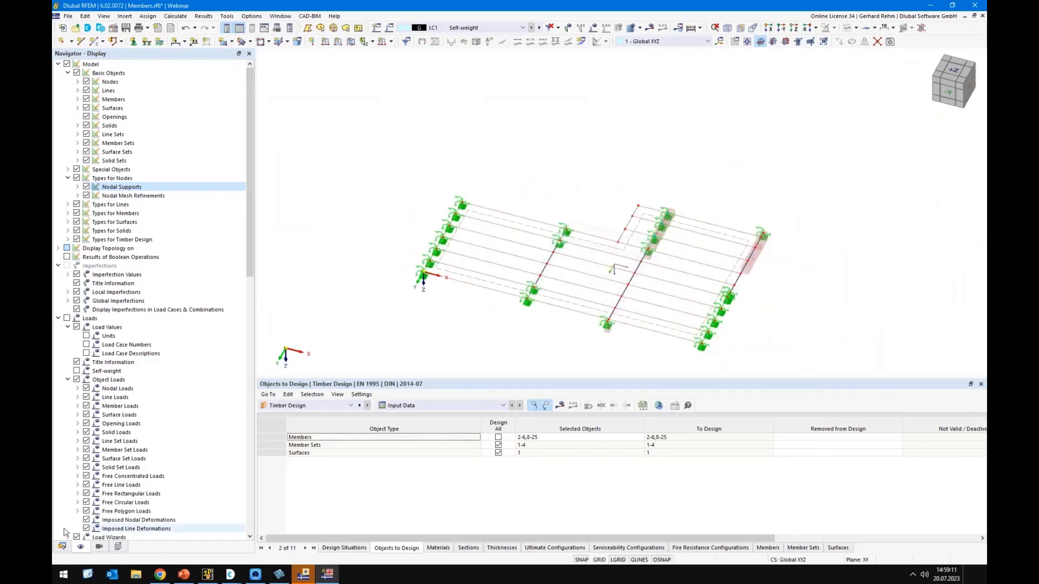
# Display the layer directions with indices on the surface and examine the orientation of the layers
pyautogui.click(77, 108)
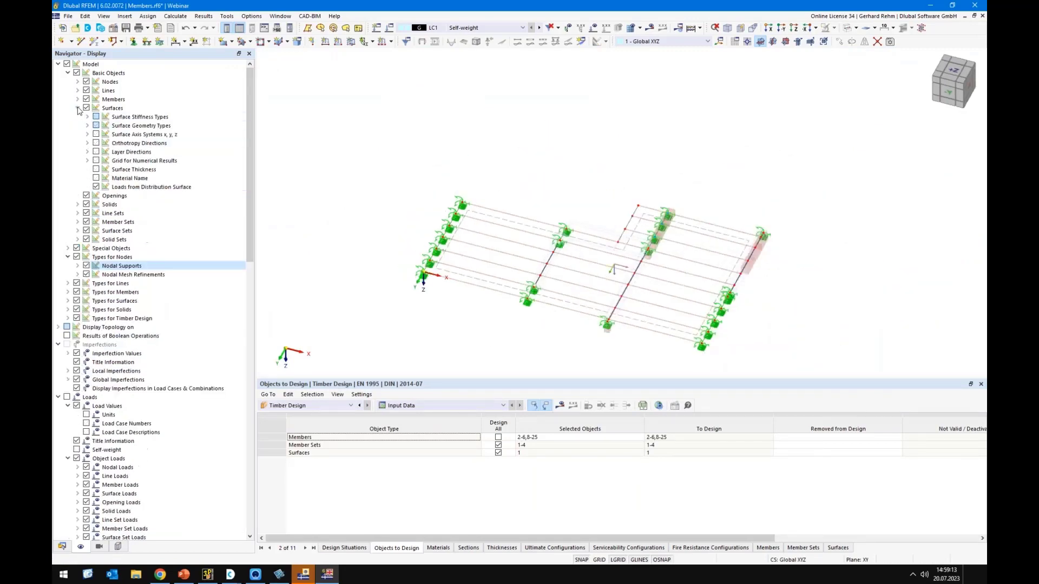
pyautogui.click(96, 152)
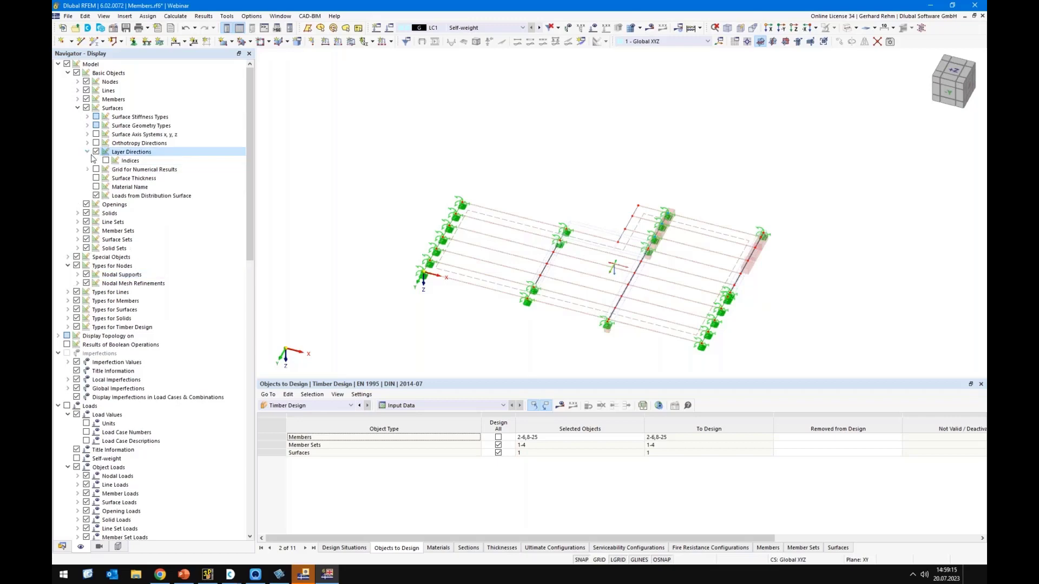
pyautogui.click(88, 152)
pyautogui.click(106, 160)
pyautogui.scroll(6, 655, 247)
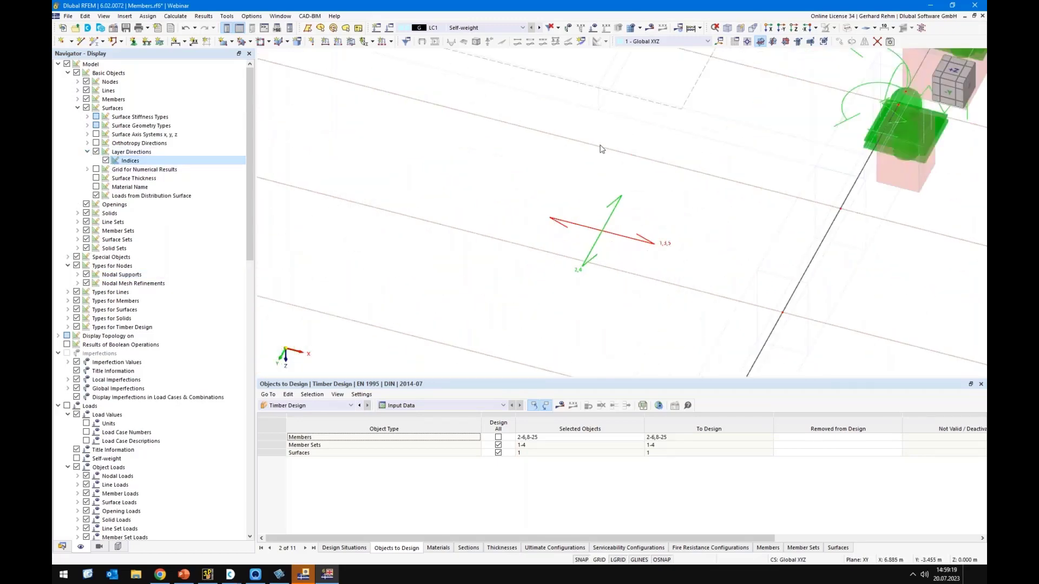
pyautogui.scroll(-6, 558, 316)
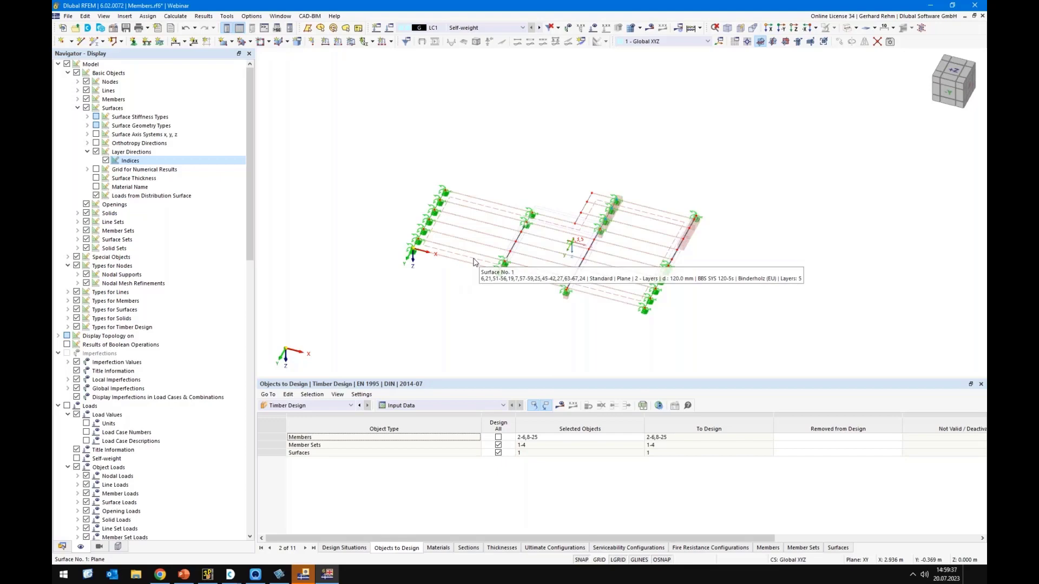
# Recalculate the timber design with the layered surface, ignoring all solver assertions, and display the design check ratios
pyautogui.click(559, 409)
pyautogui.click(559, 326)
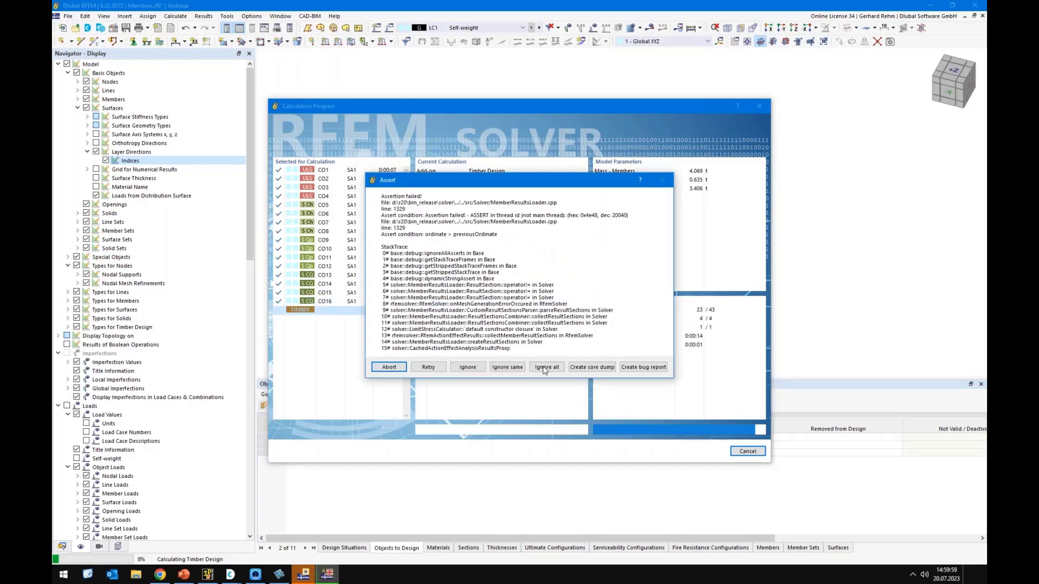
pyautogui.click(544, 367)
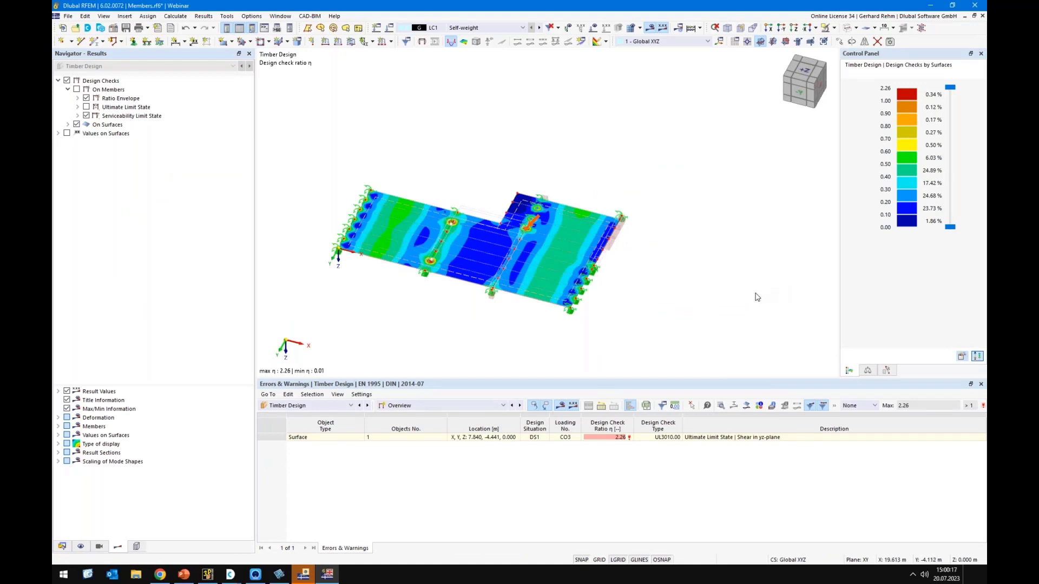
pyautogui.scroll(3, 433, 235)
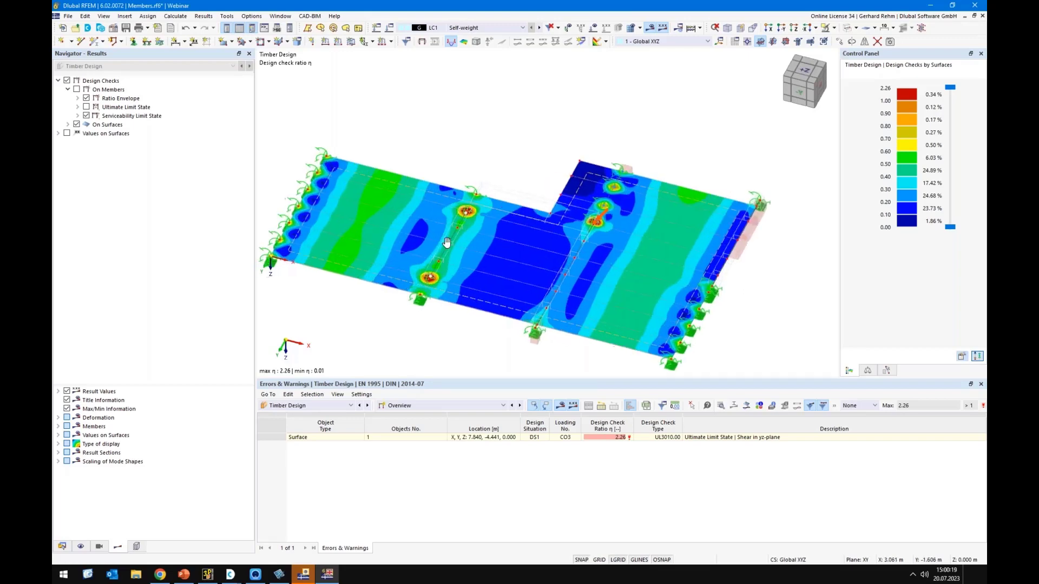
# Show the ratio values on the surface and examine the local peaks around the internal nodal supports
pyautogui.click(67, 125)
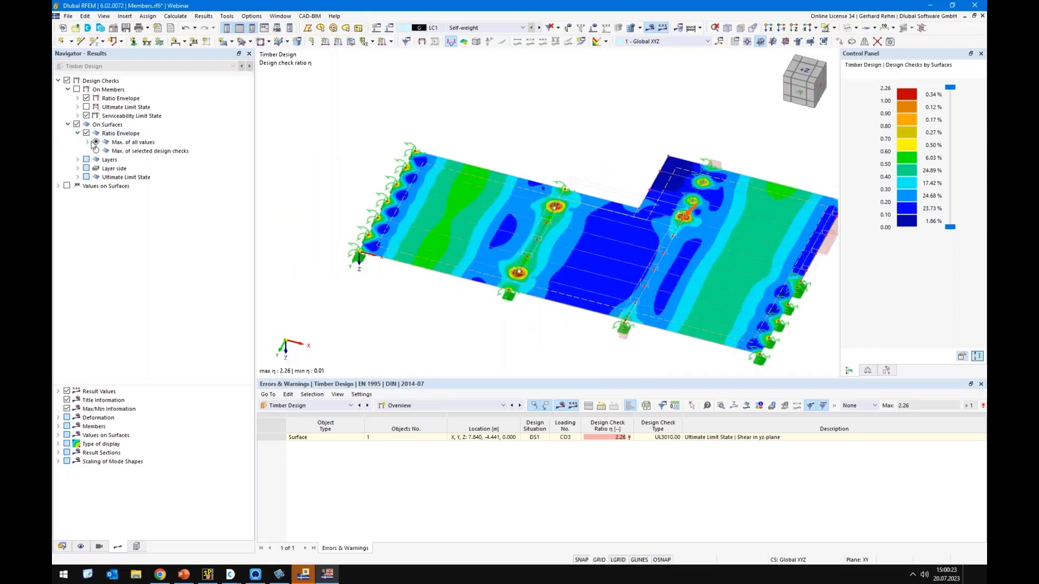
pyautogui.click(67, 185)
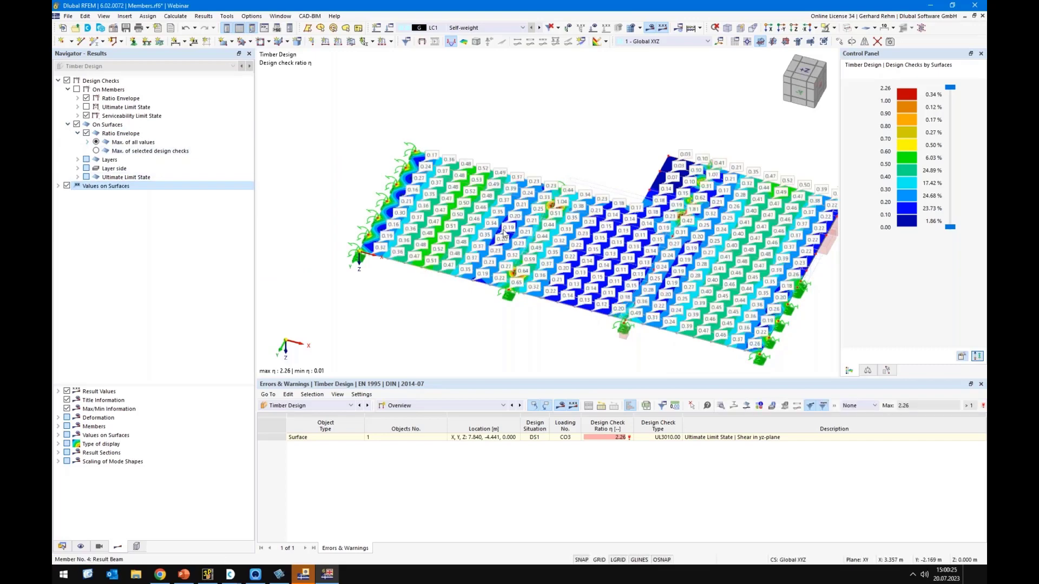
pyautogui.scroll(5, 504, 232)
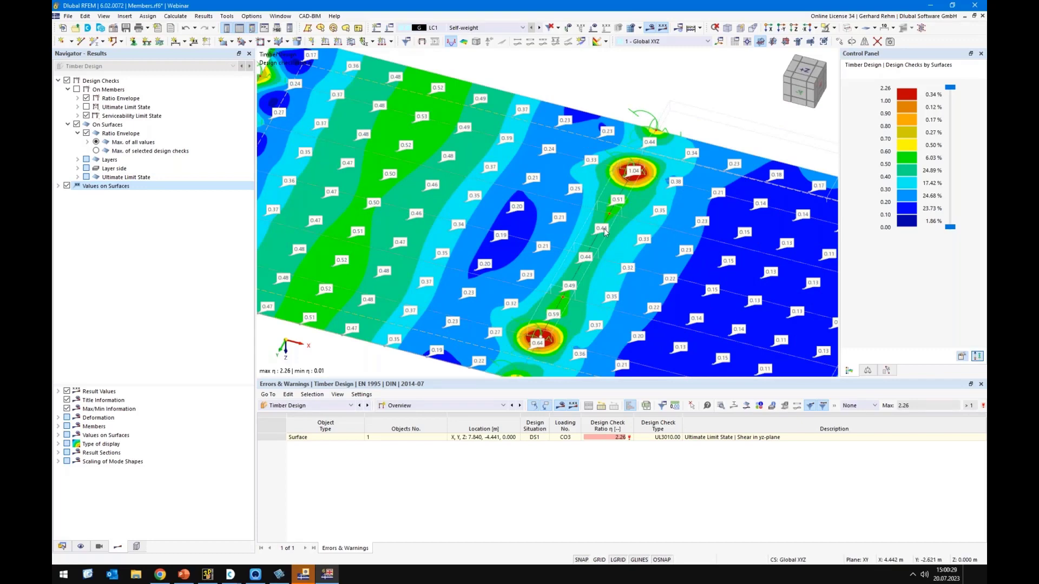
pyautogui.scroll(-1, 604, 228)
pyautogui.scroll(-2, 604, 228)
pyautogui.scroll(6, 626, 191)
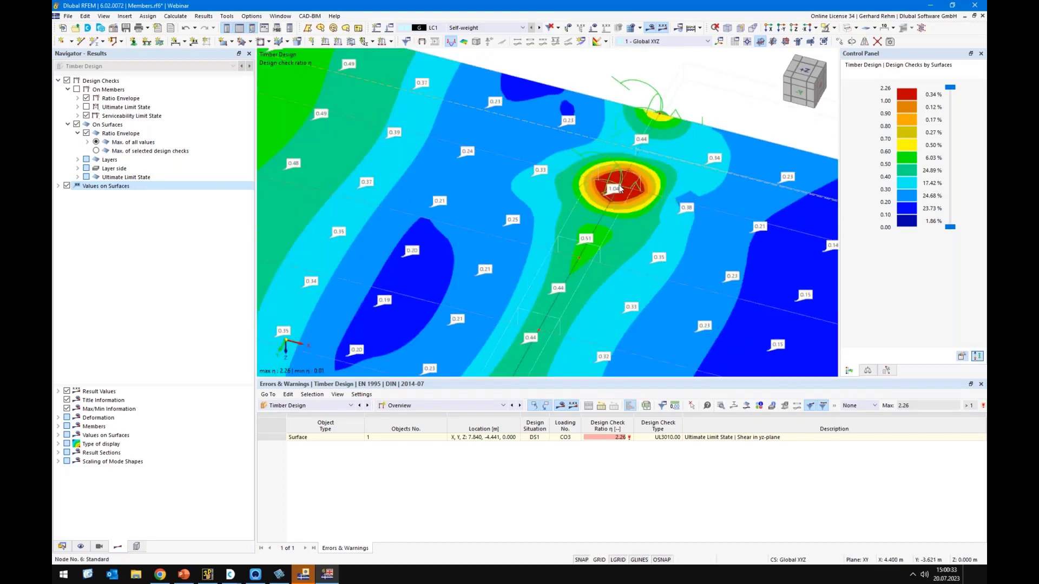
pyautogui.scroll(-1, 621, 187)
pyautogui.scroll(-3, 621, 188)
pyautogui.scroll(6, 543, 327)
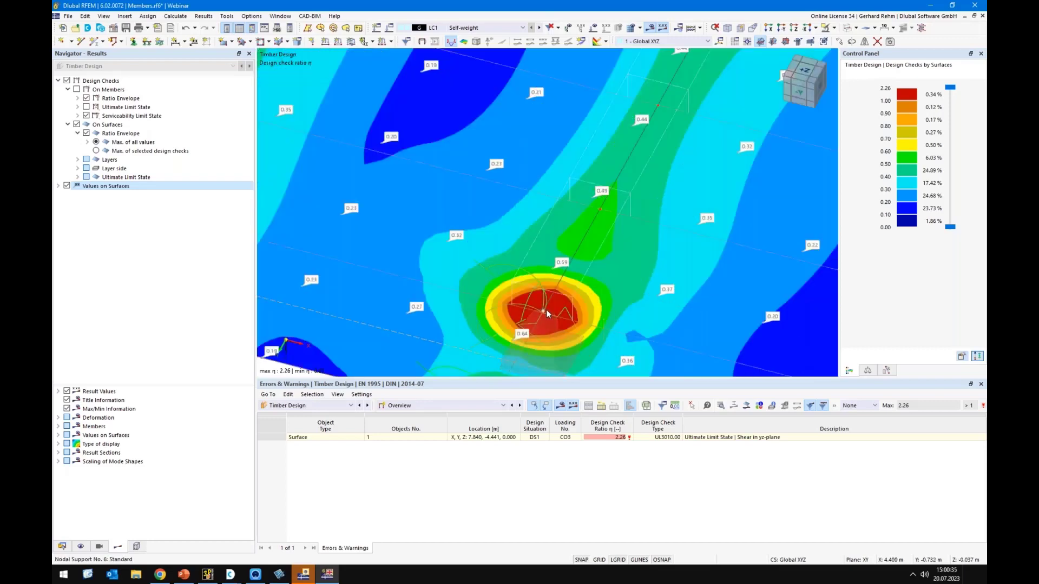
pyautogui.scroll(-2, 545, 310)
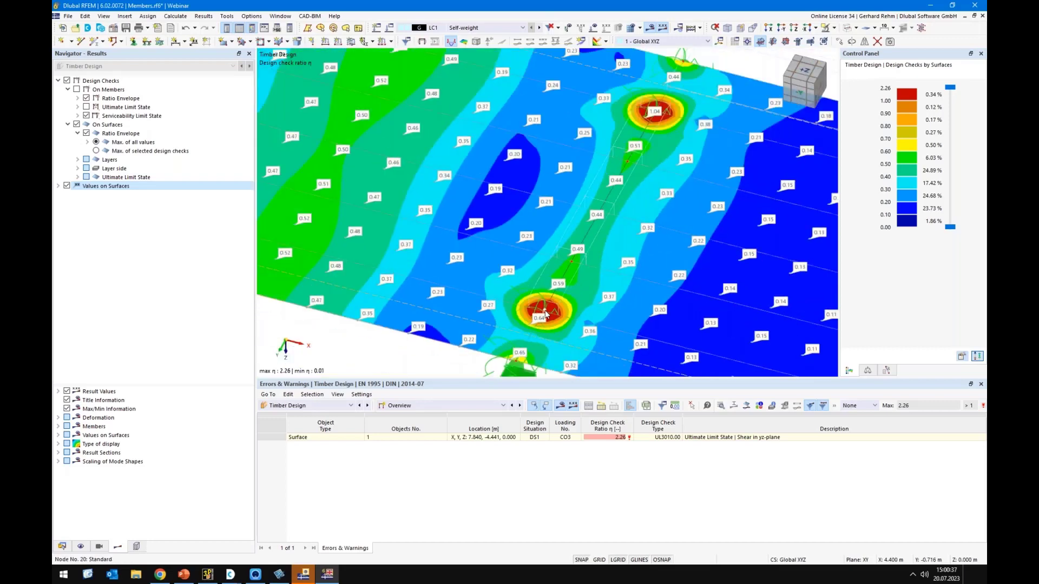
pyautogui.scroll(-1, 546, 313)
pyautogui.scroll(-1, 545, 314)
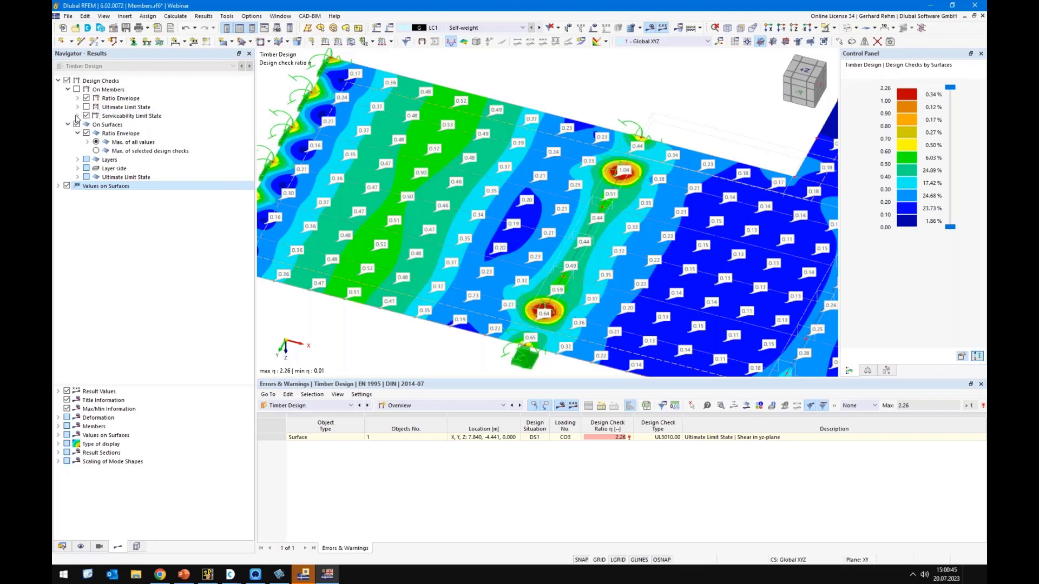
# Display the design check ratios on the members instead of the surfaces and review the whole floor
pyautogui.click(77, 90)
pyautogui.click(76, 125)
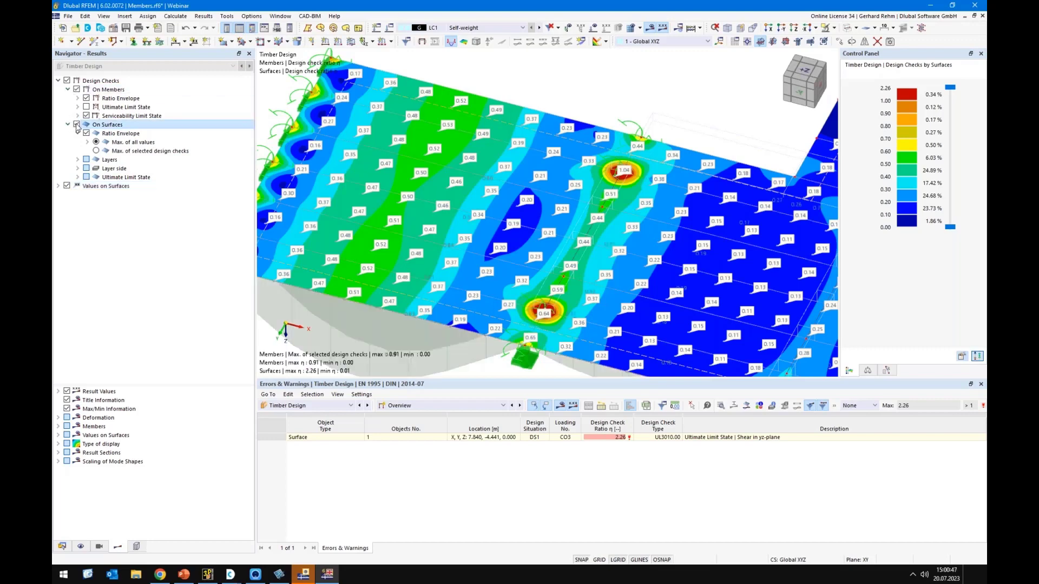
pyautogui.scroll(-3, 476, 190)
pyautogui.keyDown('ctrl'); pyautogui.moveTo(496, 207); pyautogui.dragTo(411, 244, button='middle'); pyautogui.keyUp('ctrl')
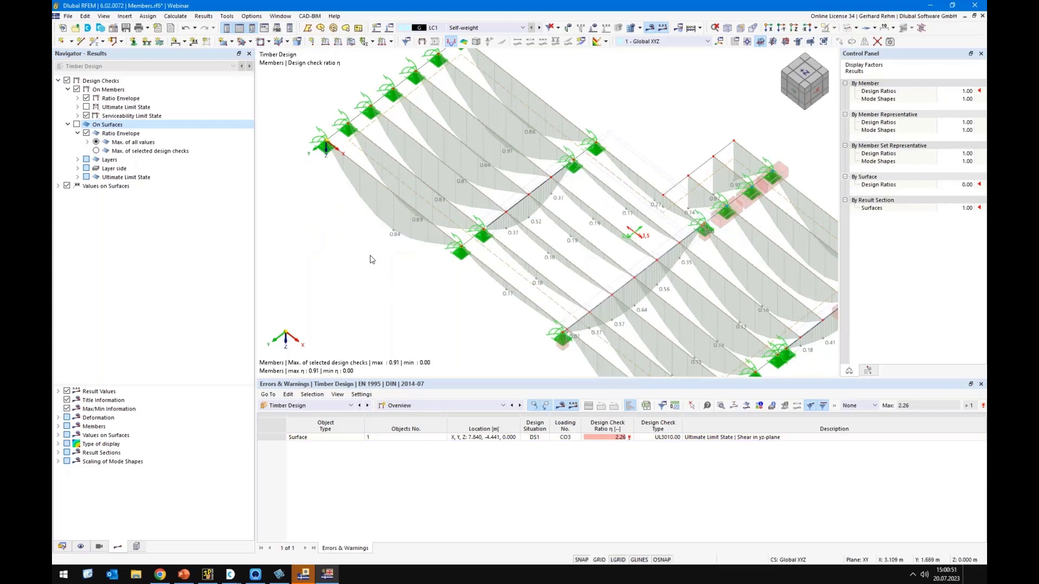
pyautogui.scroll(-1, 371, 260)
pyautogui.scroll(-1, 439, 333)
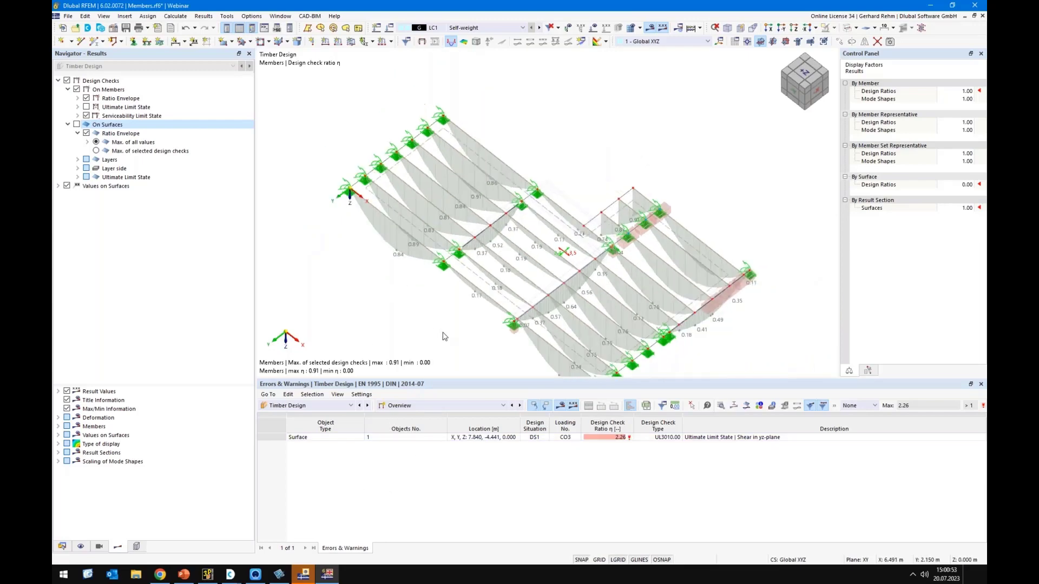
pyautogui.moveTo(440, 319); pyautogui.dragTo(414, 292, button='middle')
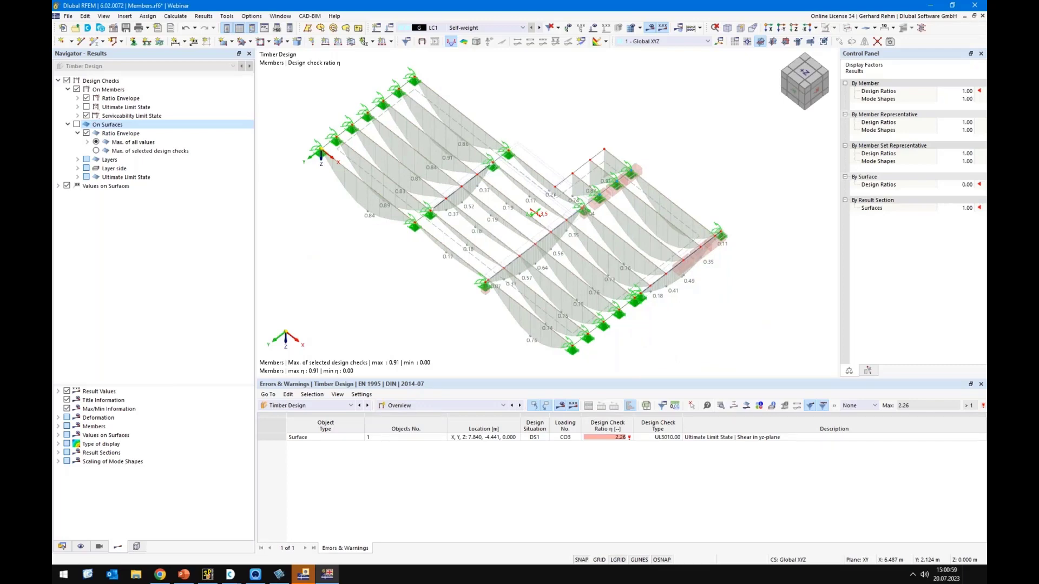
# Switch to PowerPoint to review the webinar contents slide, return to RFEM and cancel the automatic backup
pyautogui.click(184, 575)
pyautogui.press('Left')
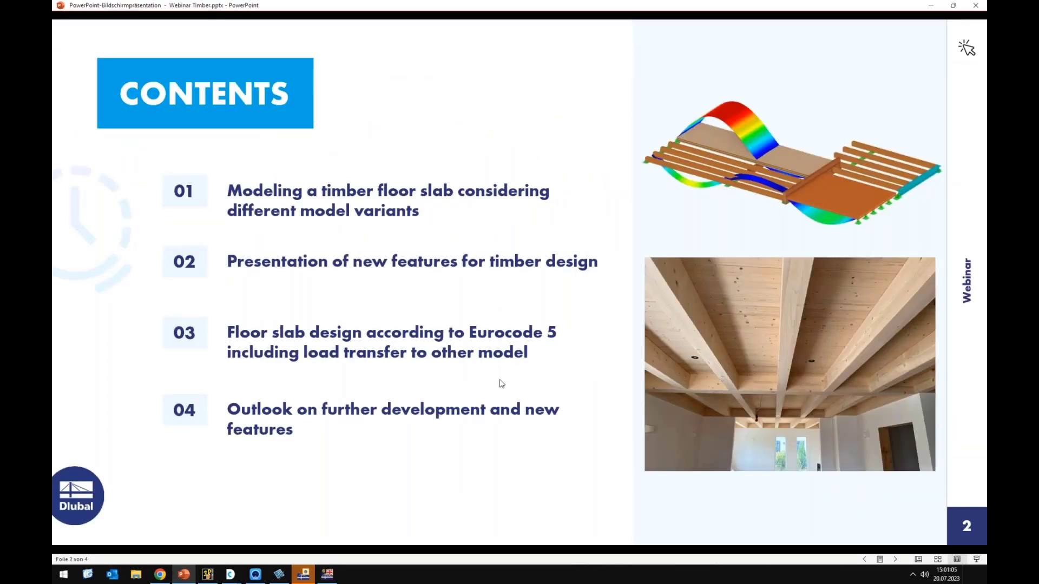
pyautogui.hotkey('alt', 'Tab')
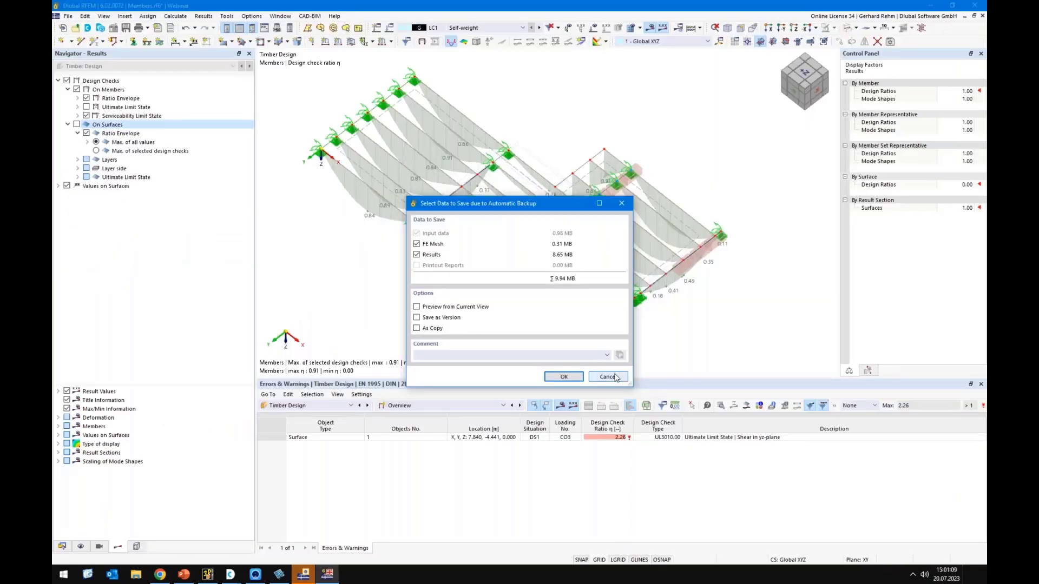
pyautogui.click(614, 377)
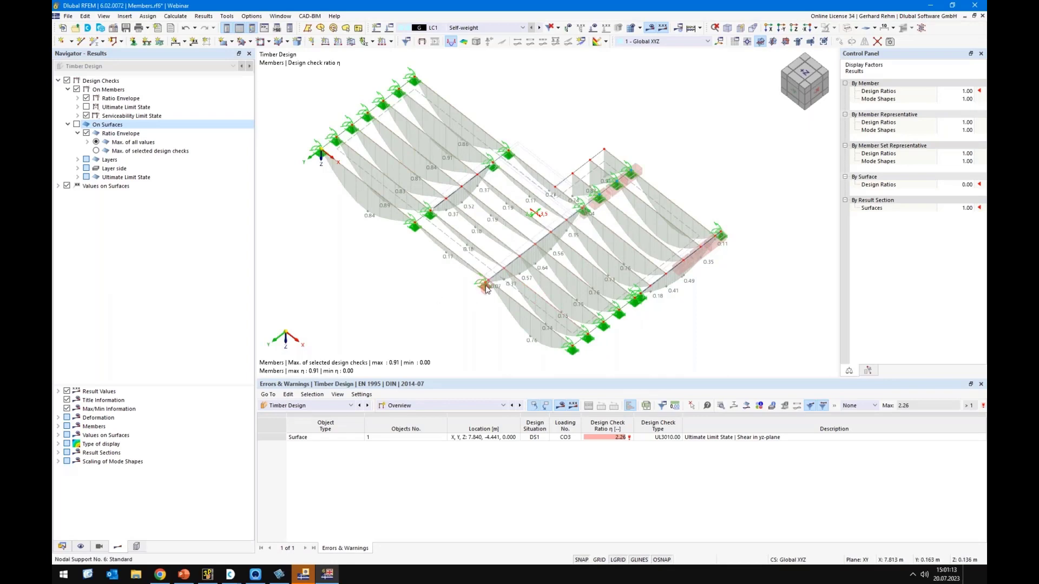
# Examine the nodal supports at both ends of the beam carrying the floor joists
pyautogui.scroll(3, 486, 290)
pyautogui.moveTo(486, 290); pyautogui.dragTo(689, 112, button='middle')
pyautogui.scroll(3, 689, 108)
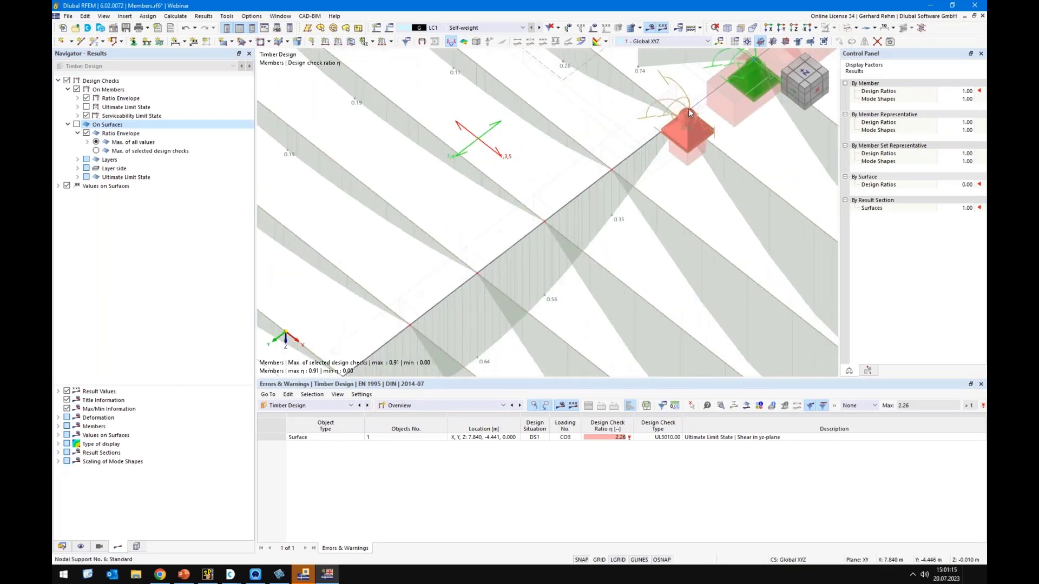
pyautogui.scroll(-5, 688, 109)
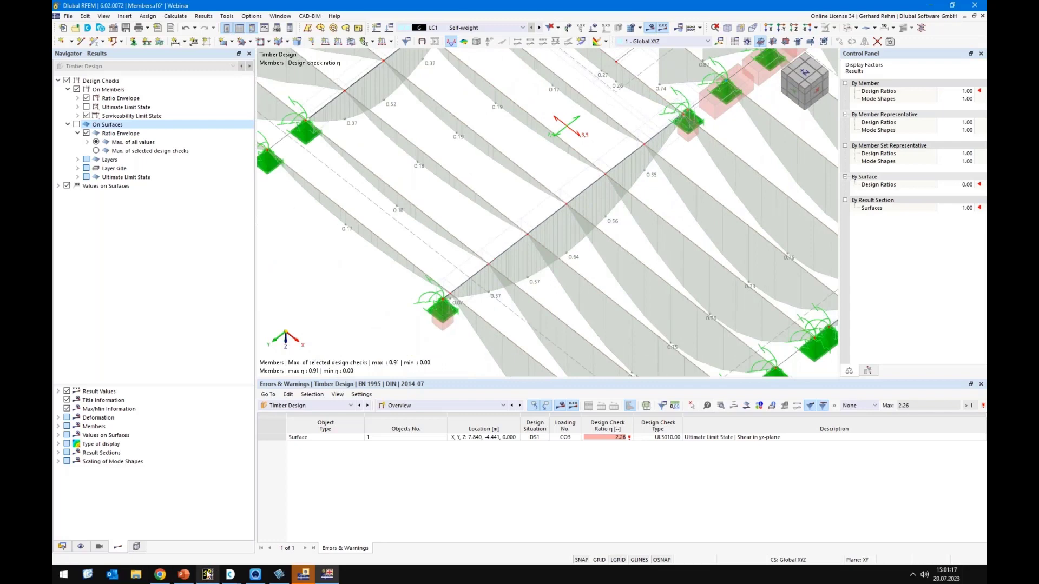
# Switch to cadwork 3D, select the column under the floor beam in the EG view and inspect it in the gesamte übergabe view
pyautogui.click(207, 574)
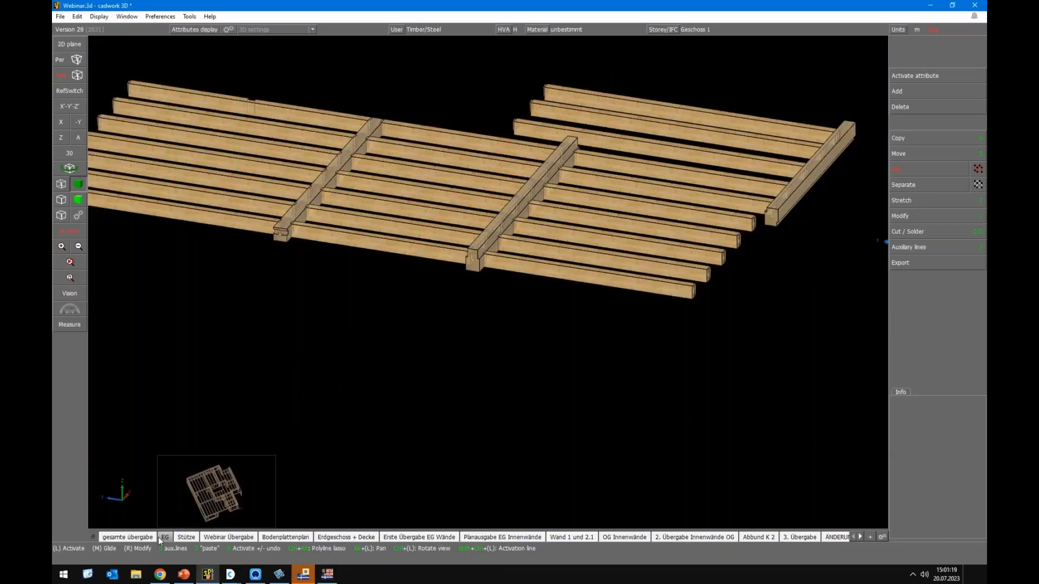
pyautogui.click(161, 540)
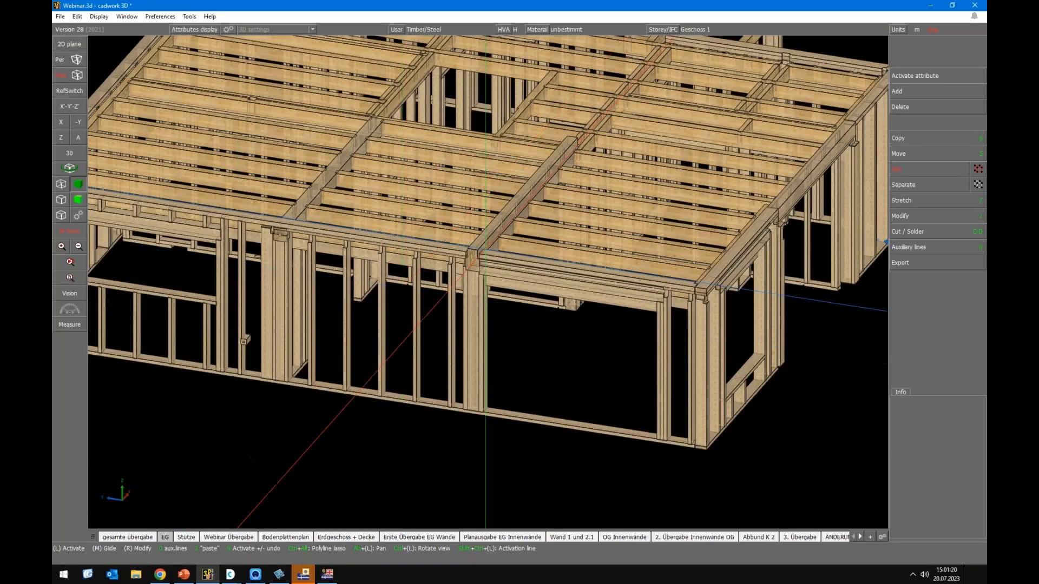
pyautogui.scroll(4, 487, 300)
pyautogui.click(487, 299)
pyautogui.click(131, 538)
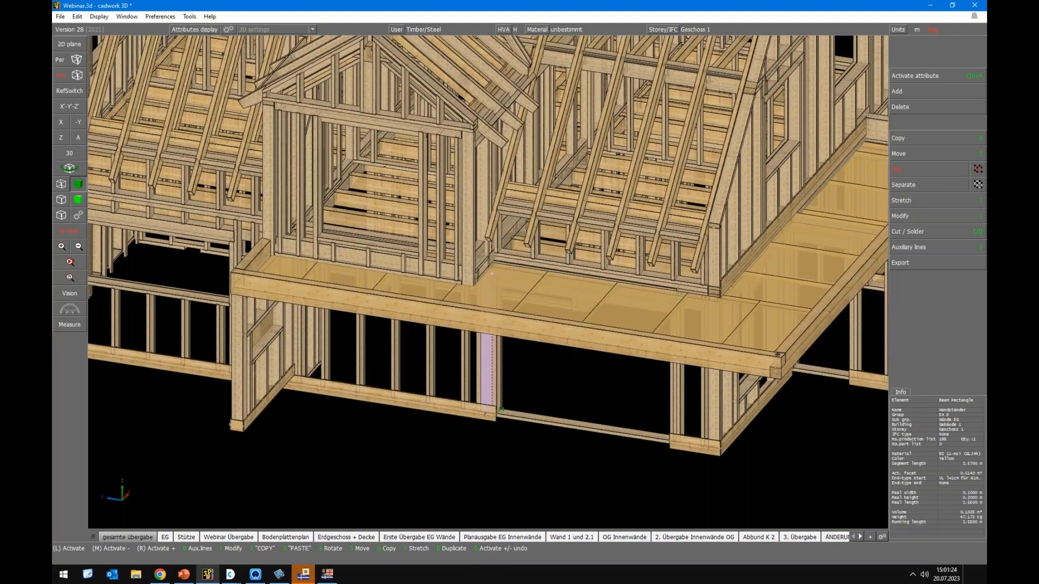
pyautogui.moveTo(513, 363); pyautogui.dragTo(530, 382, button='middle')
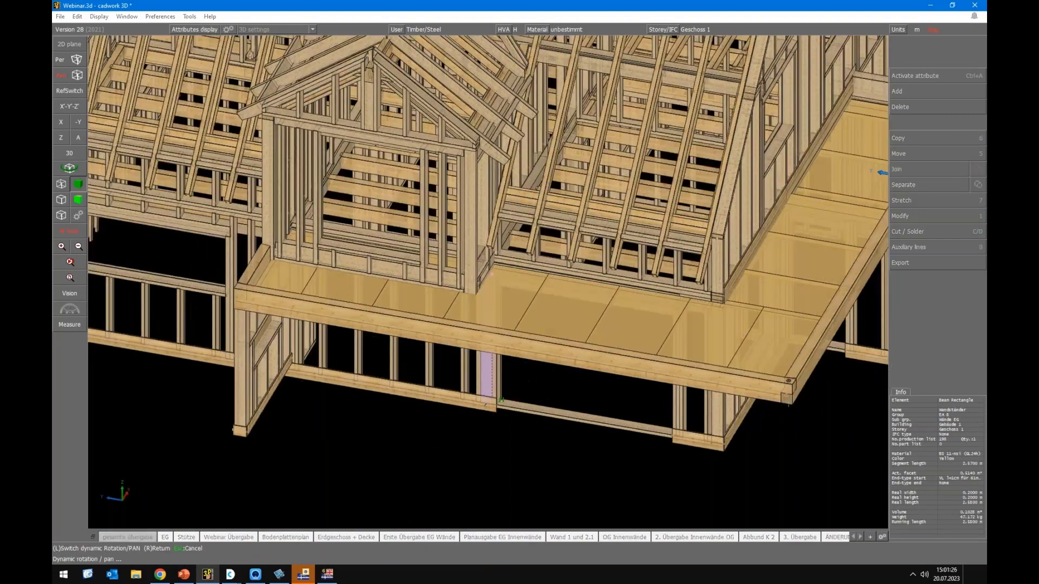
pyautogui.moveTo(882, 172); pyautogui.dragTo(882, 321, button='middle')
pyautogui.scroll(3, 567, 439)
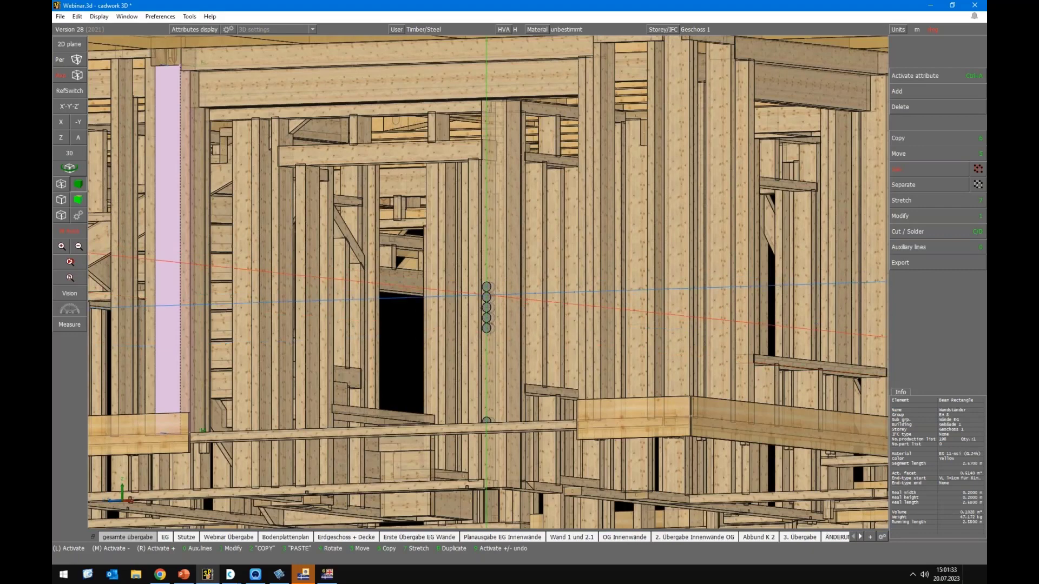
# Close cadwork 3D without saving the file and return to the RFEM floor model
pyautogui.click(975, 5)
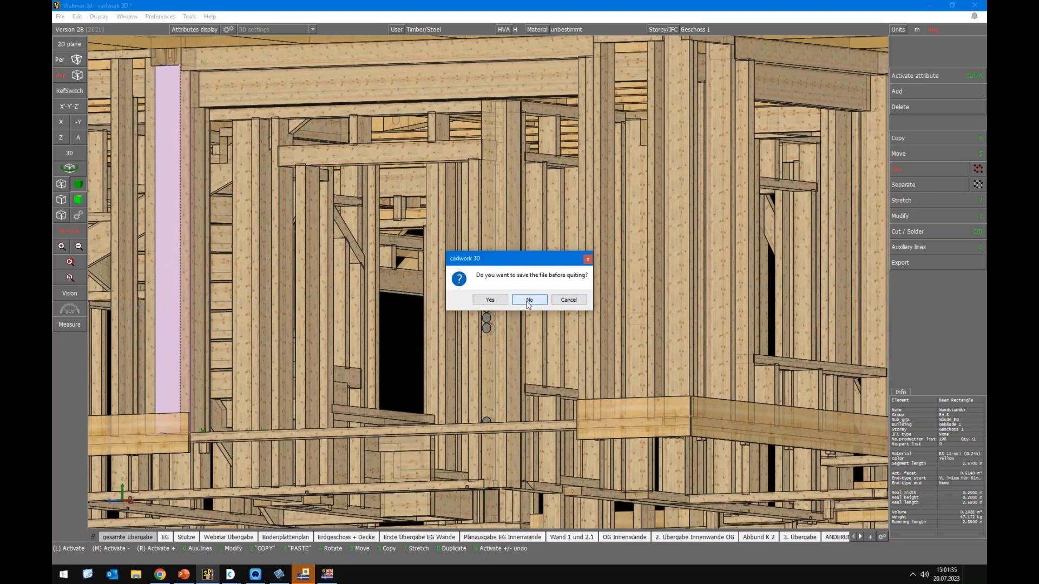
pyautogui.click(530, 299)
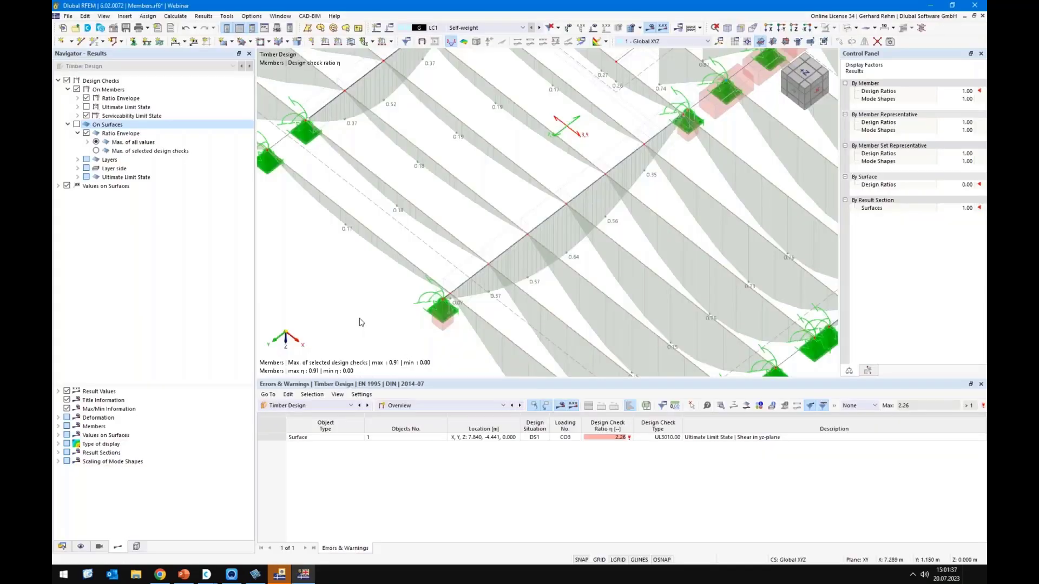
pyautogui.scroll(-4, 362, 318)
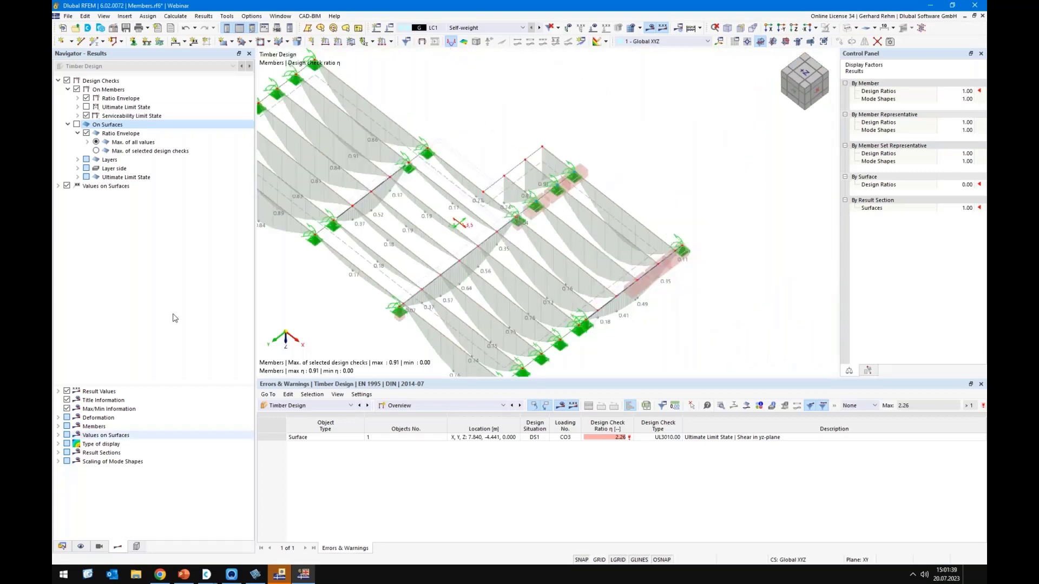
# Open the Columns model of the Webinar project from Dlubal Center
pyautogui.moveTo(222, 575)
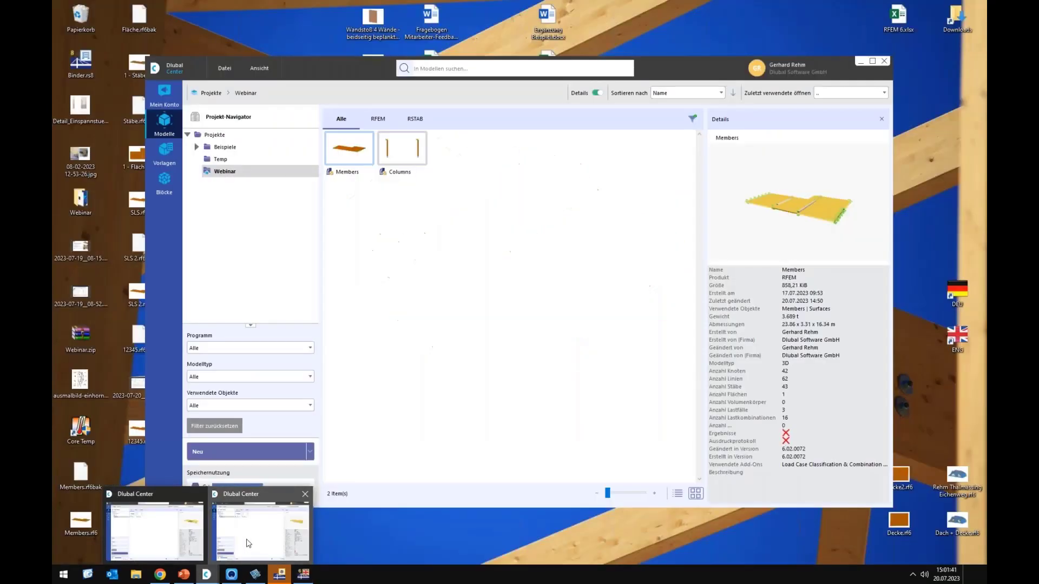
pyautogui.click(241, 548)
pyautogui.doubleClick(409, 155)
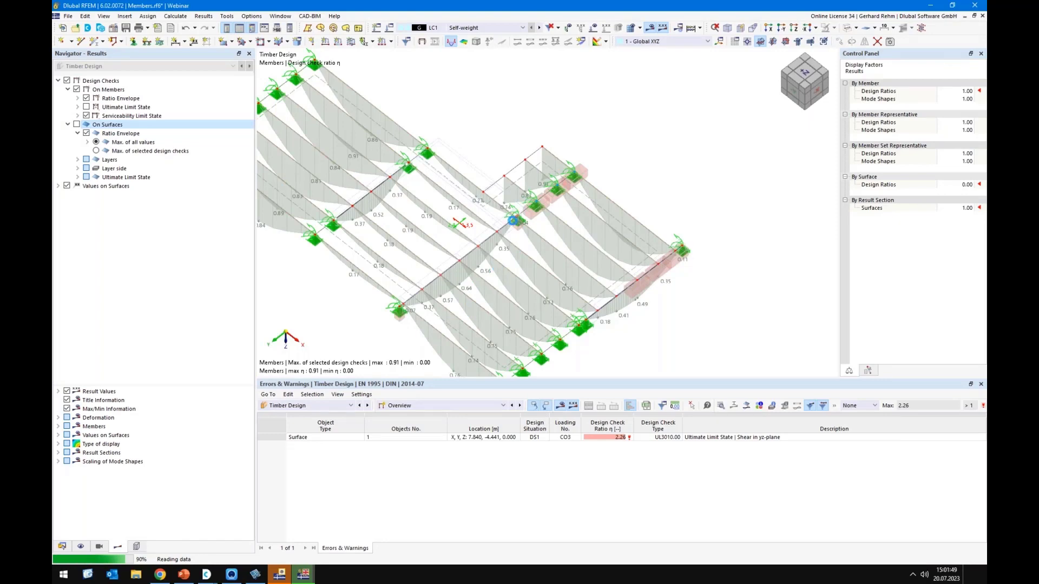
# Tile the open model windows horizontally and close the model 12345.rf6
pyautogui.click(266, 17)
pyautogui.click(294, 63)
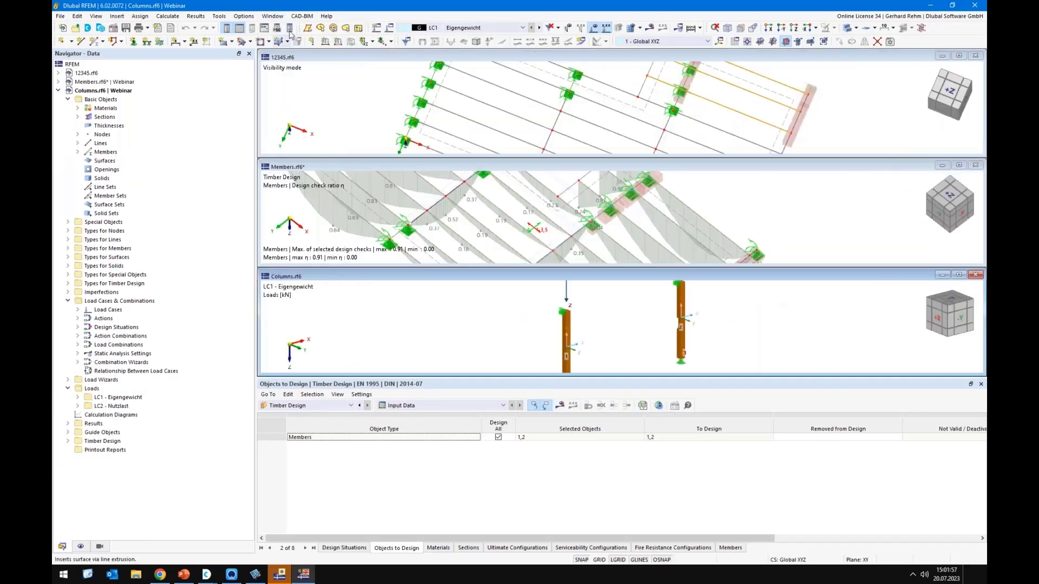
pyautogui.click(975, 56)
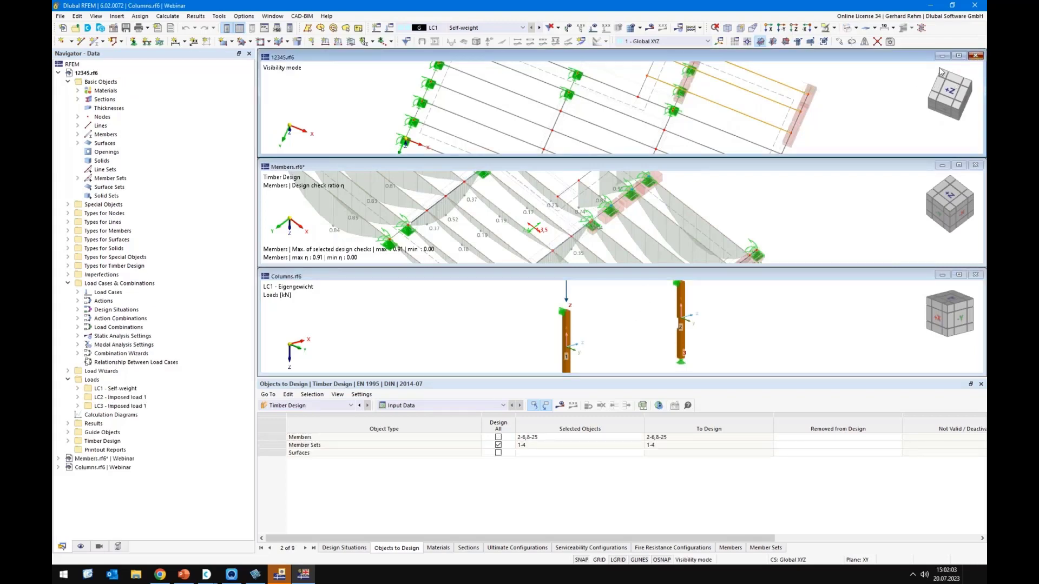
pyautogui.click(975, 57)
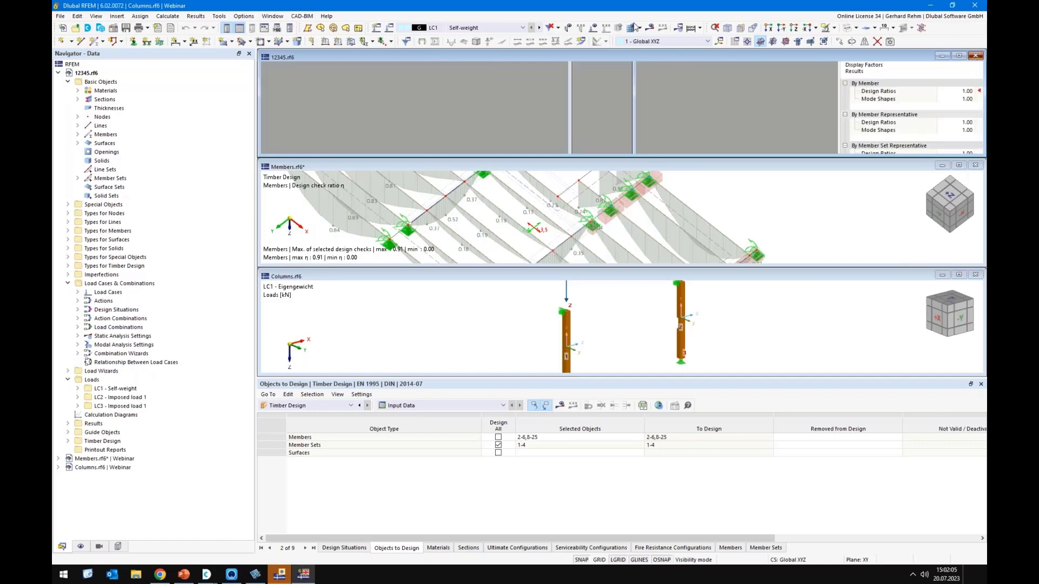
# Tile the Members and Columns models vertically side by side and activate the Members model
pyautogui.click(272, 15)
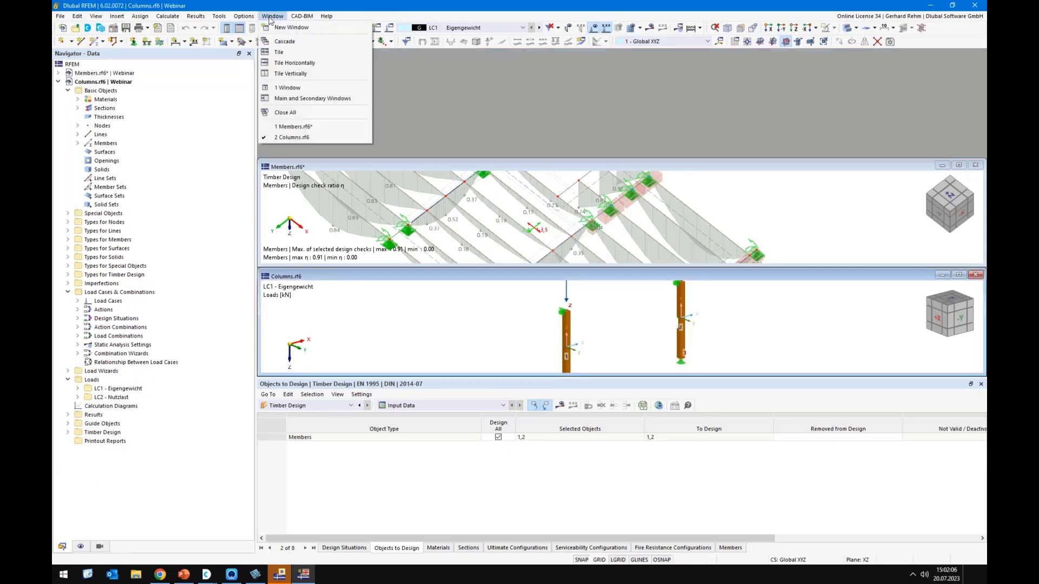
pyautogui.click(275, 74)
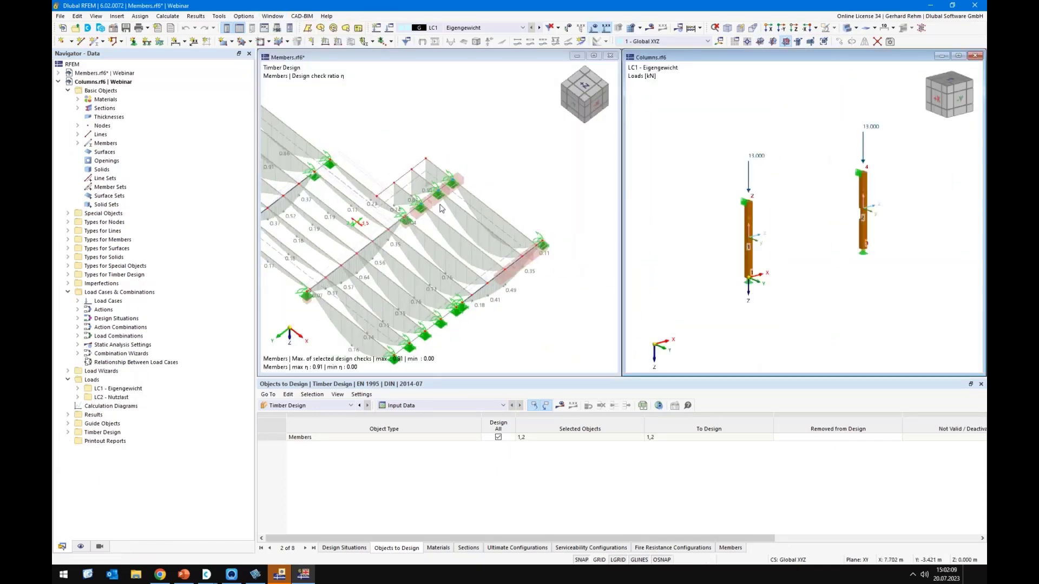
pyautogui.click(394, 157)
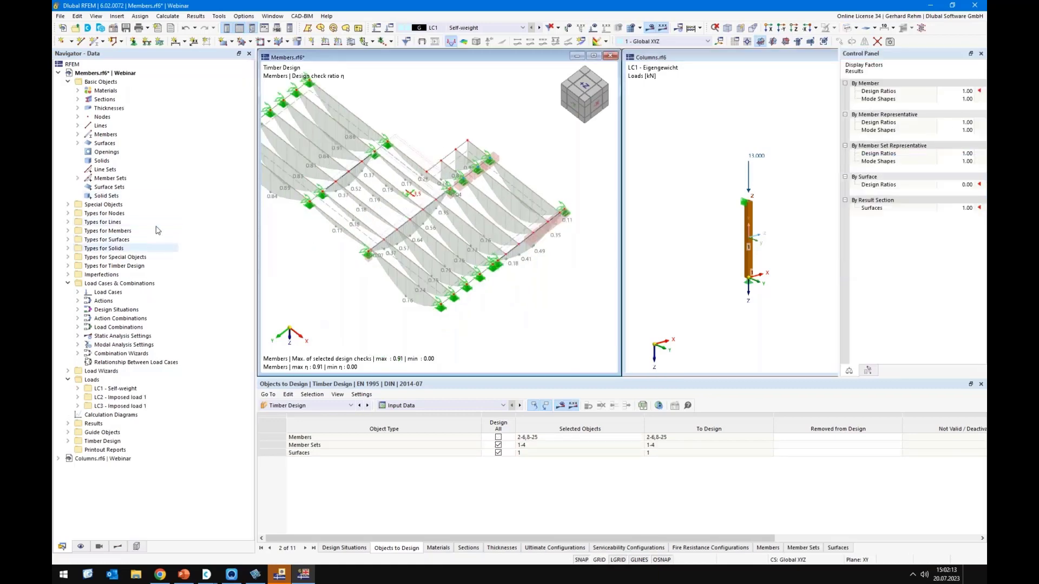
# Delete all calculation results of the Members model
pyautogui.click(168, 15)
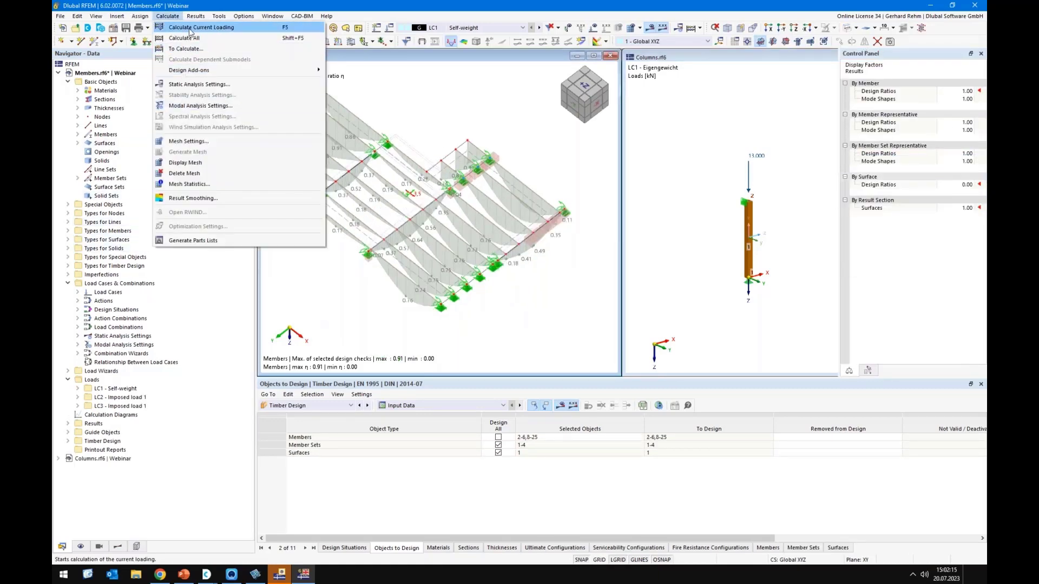
pyautogui.moveTo(195, 15)
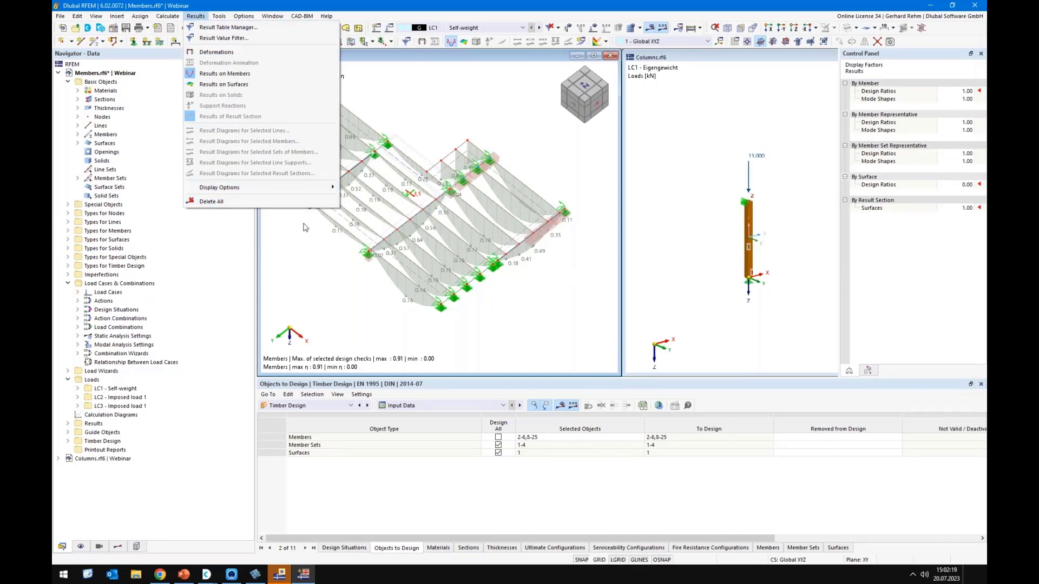
pyautogui.click(217, 202)
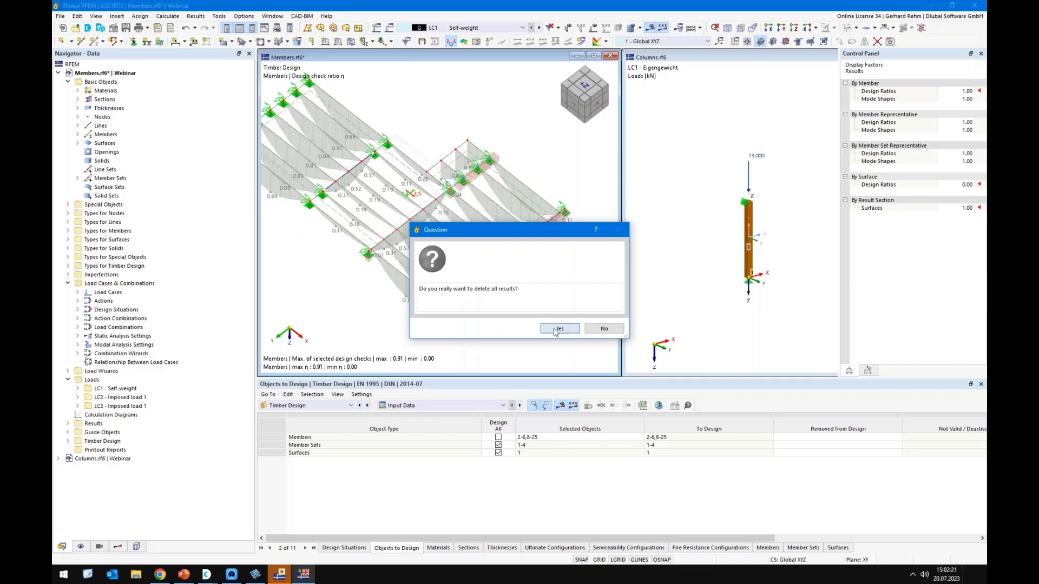
pyautogui.click(557, 327)
pyautogui.scroll(-1, 369, 278)
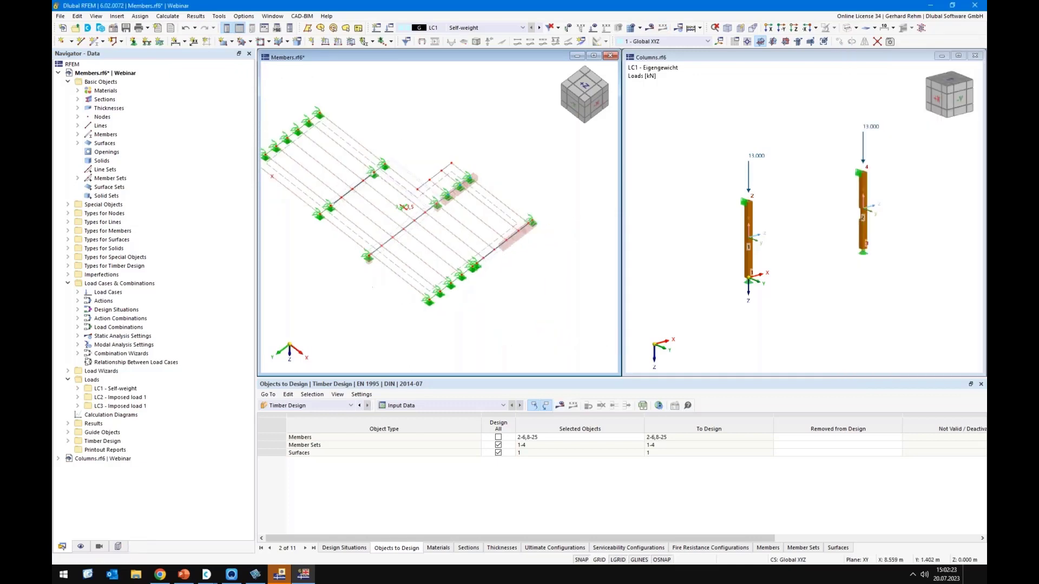
pyautogui.moveTo(379, 277); pyautogui.dragTo(422, 286, button='middle')
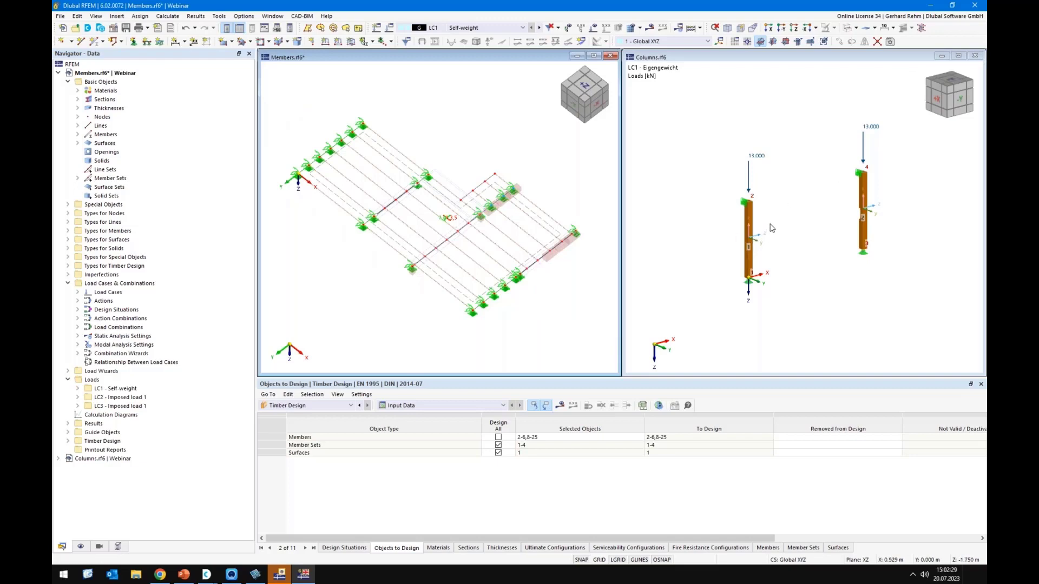
# Restrict the visibility in the Members model to the nodes with nodal support type 6 instead of its members
pyautogui.click(667, 297)
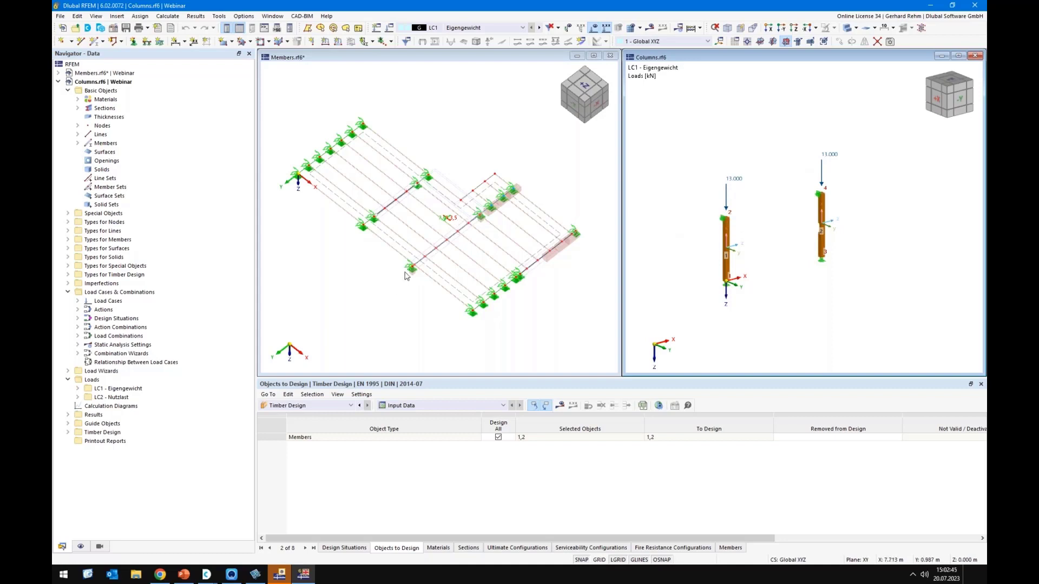
pyautogui.click(316, 332)
pyautogui.click(98, 547)
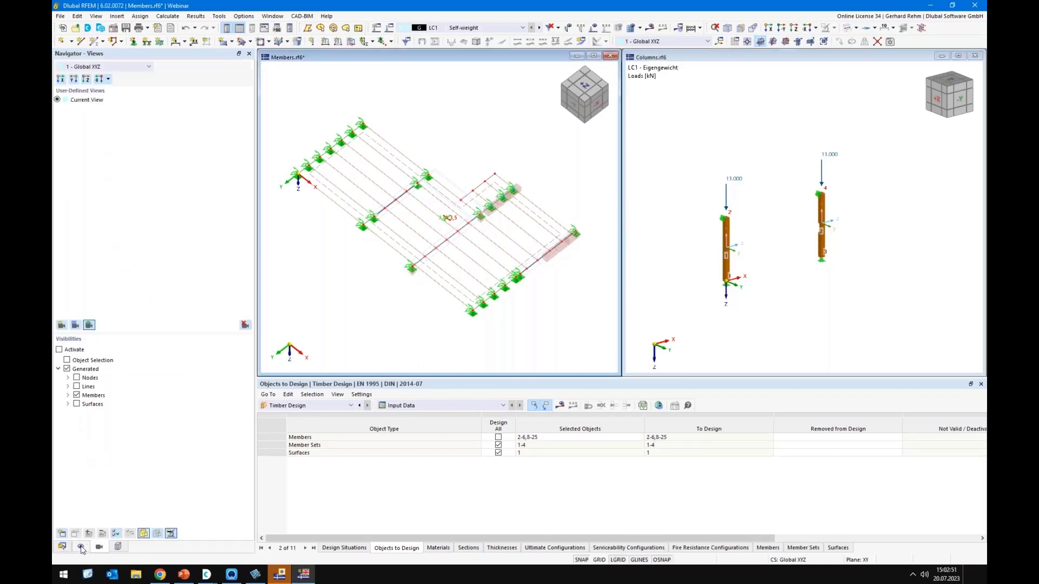
pyautogui.click(76, 395)
pyautogui.click(68, 377)
pyautogui.click(77, 395)
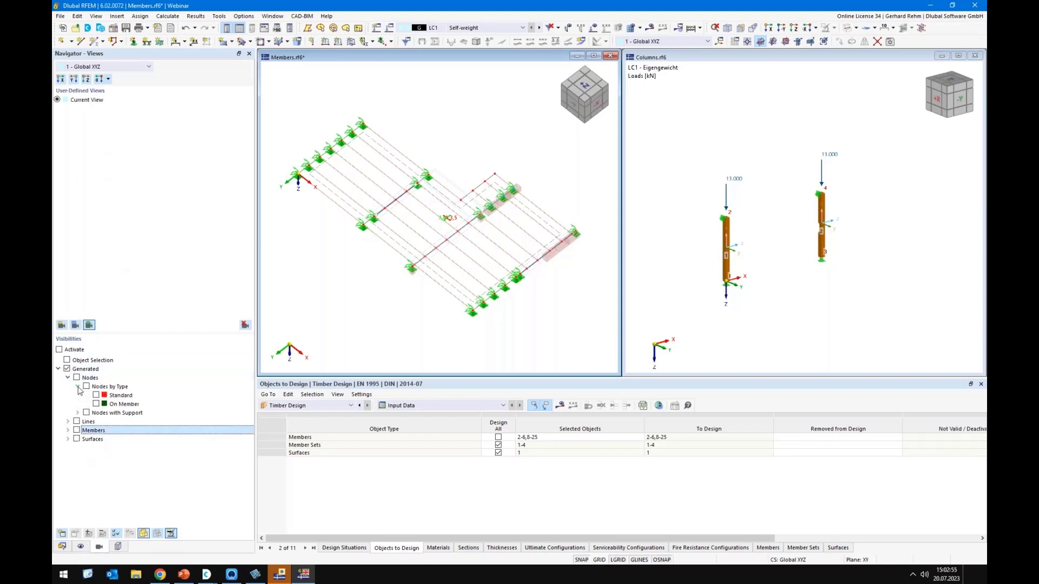
pyautogui.click(77, 395)
pyautogui.click(77, 395)
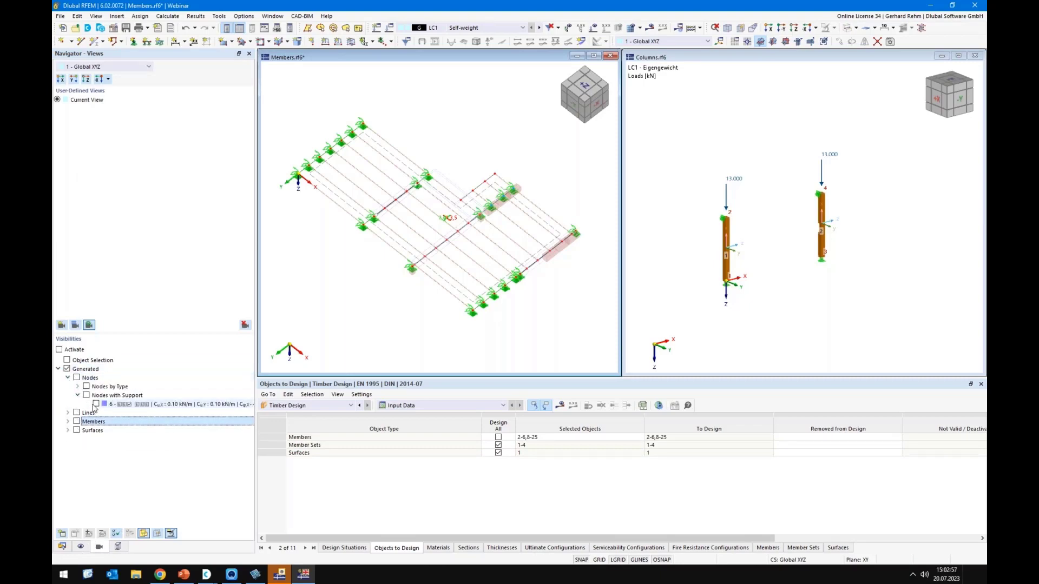
pyautogui.click(95, 404)
# Show the object numbering for the supported nodes of the Members model
pyautogui.rightClick(406, 277)
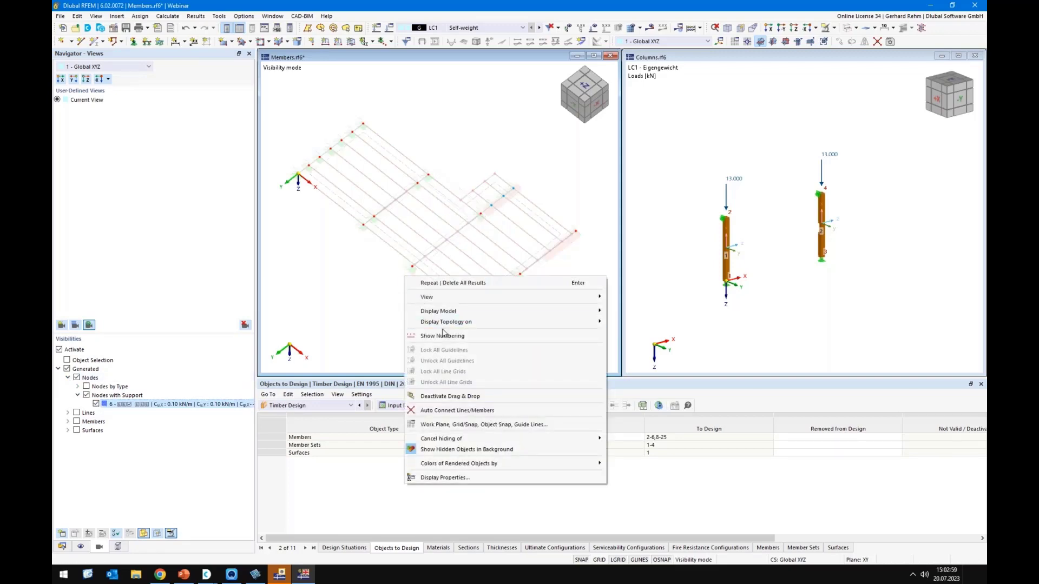
pyautogui.click(443, 334)
pyautogui.scroll(3, 465, 225)
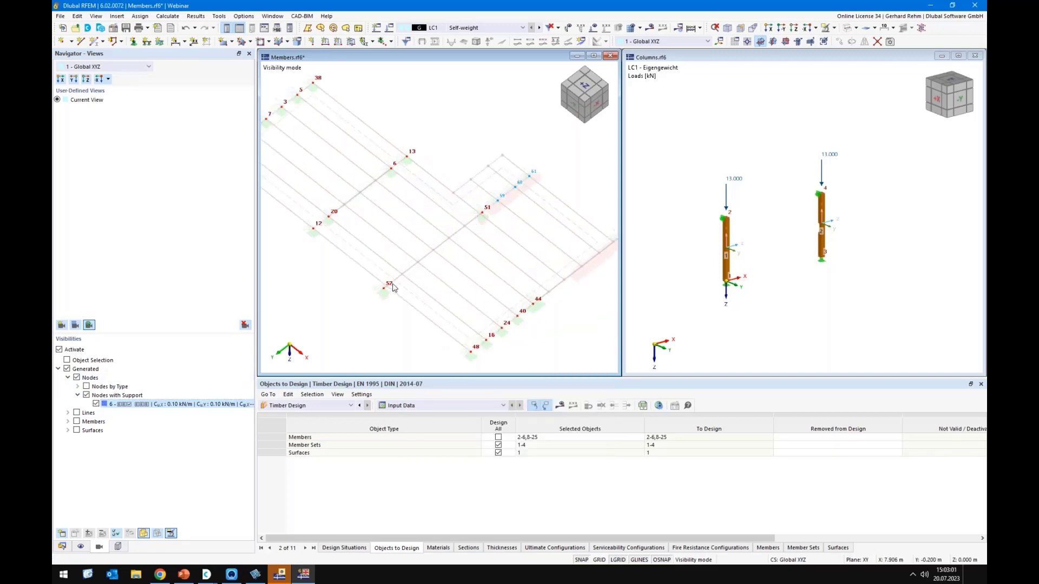
# Activate the Columns model and list its load wizards in the data navigator
pyautogui.scroll(3, 761, 222)
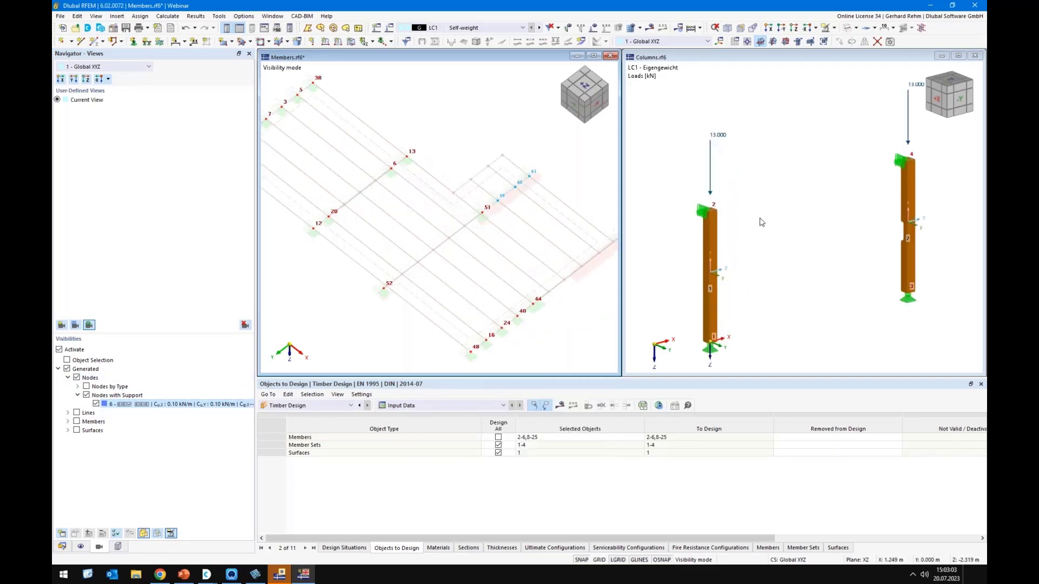
pyautogui.click(761, 222)
pyautogui.click(710, 203)
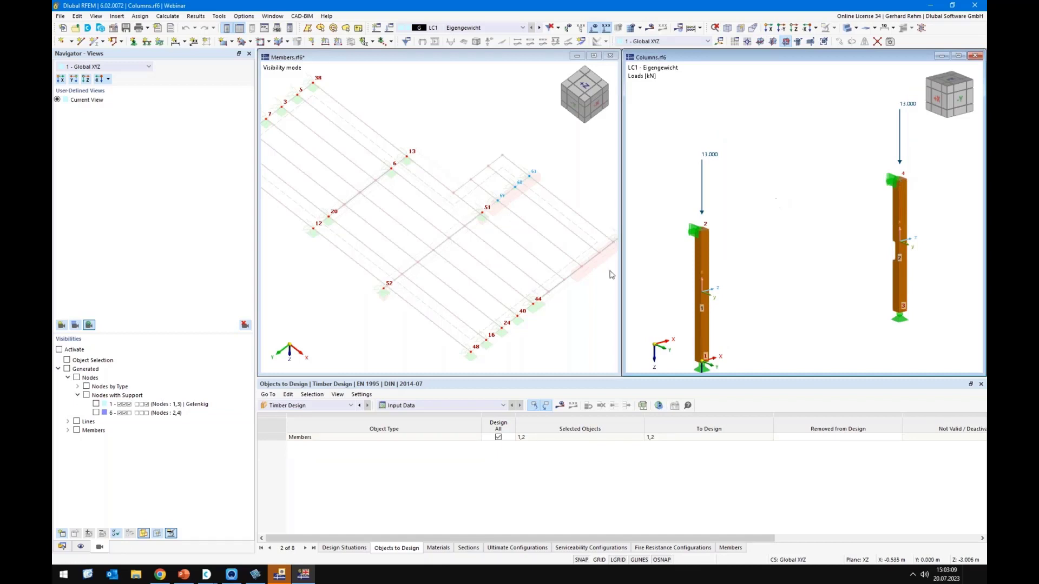
pyautogui.click(61, 546)
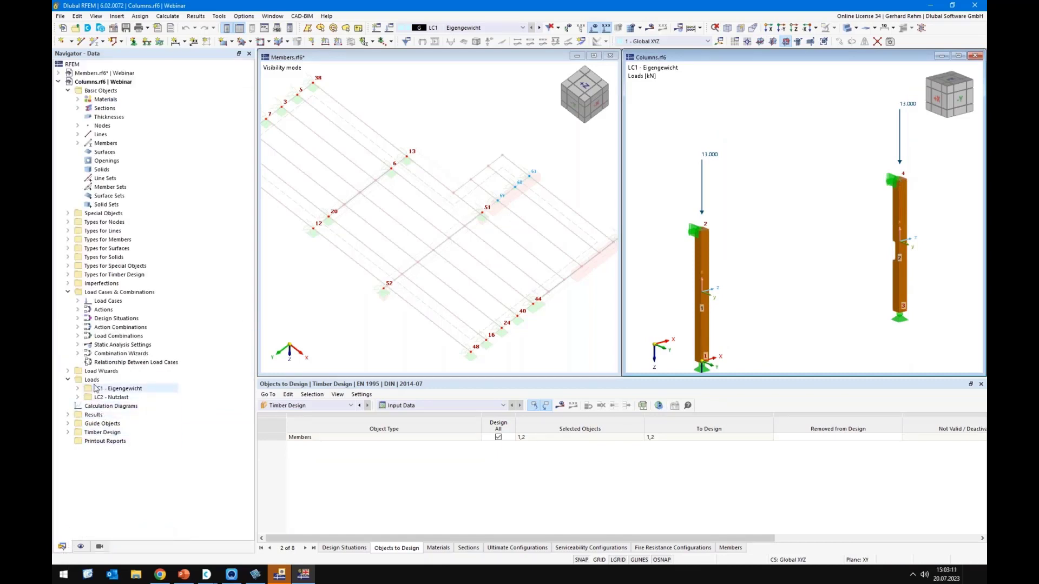
pyautogui.click(69, 371)
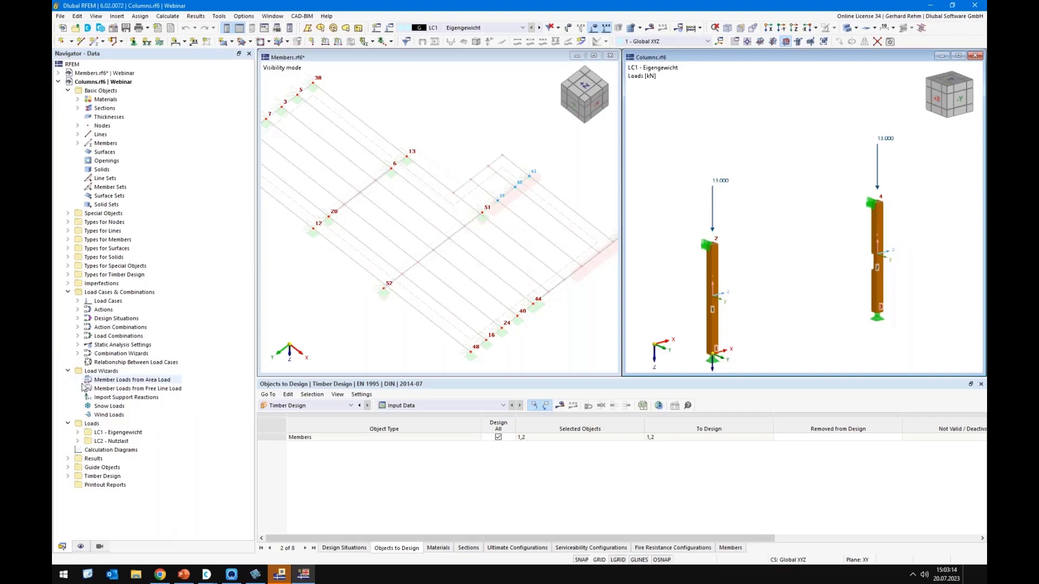
pyautogui.click(120, 398)
pyautogui.doubleClick(120, 399)
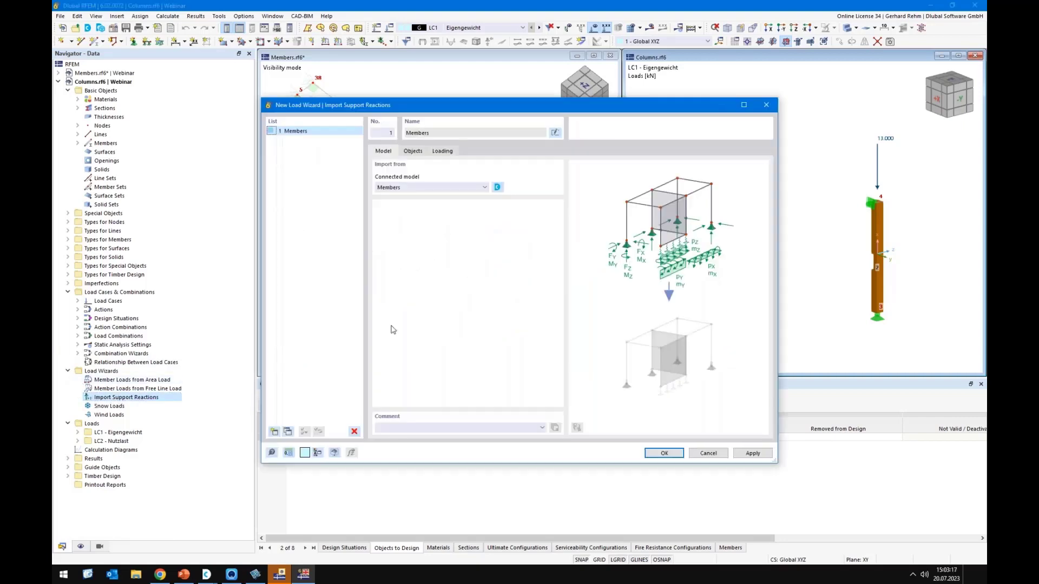
pyautogui.click(411, 189)
pyautogui.click(411, 190)
pyautogui.moveTo(372, 112); pyautogui.dragTo(419, 116)
pyautogui.click(537, 195)
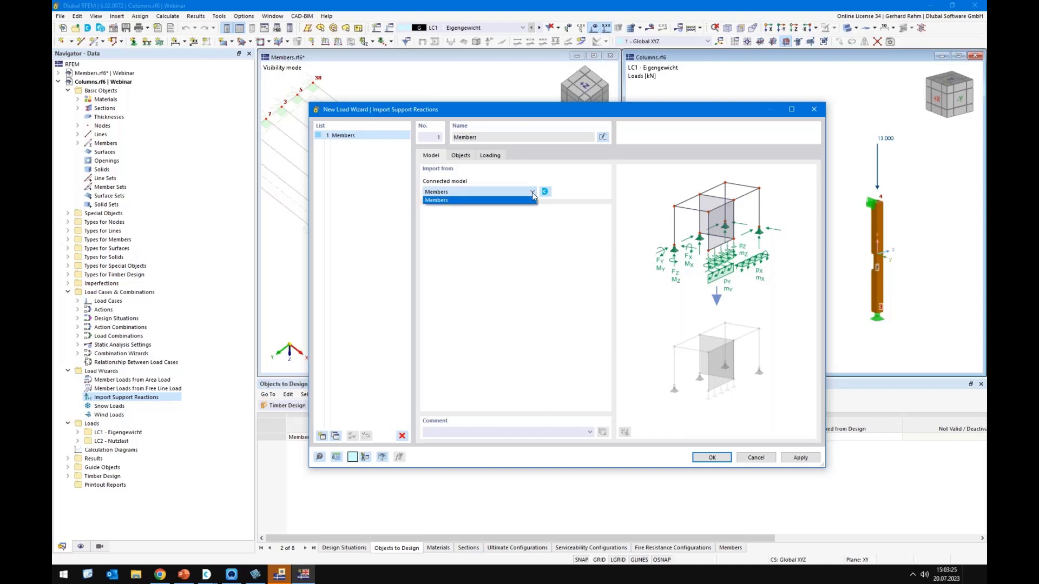
pyautogui.click(540, 203)
pyautogui.click(756, 459)
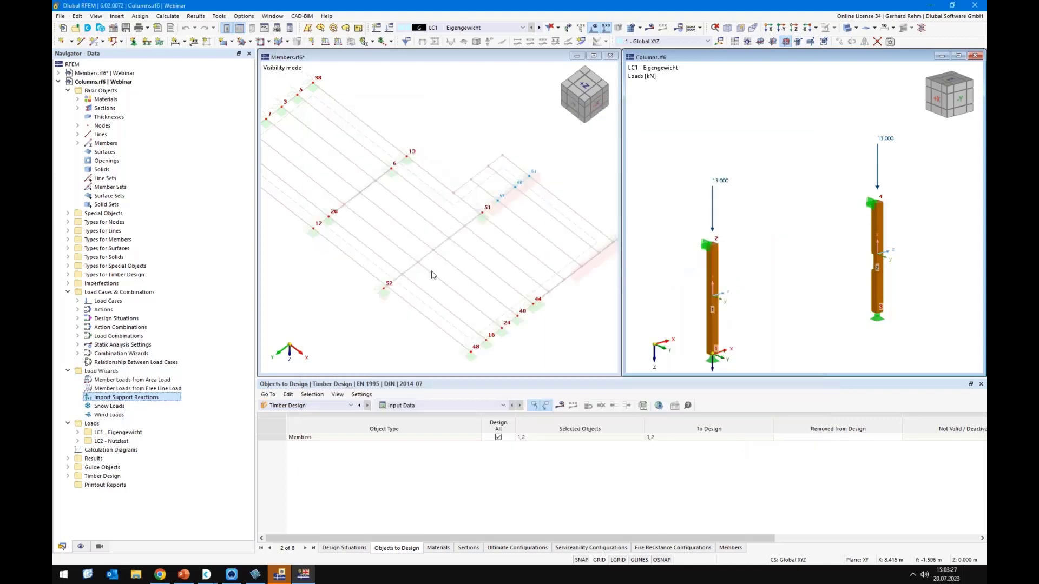
pyautogui.click(449, 252)
pyautogui.click(703, 300)
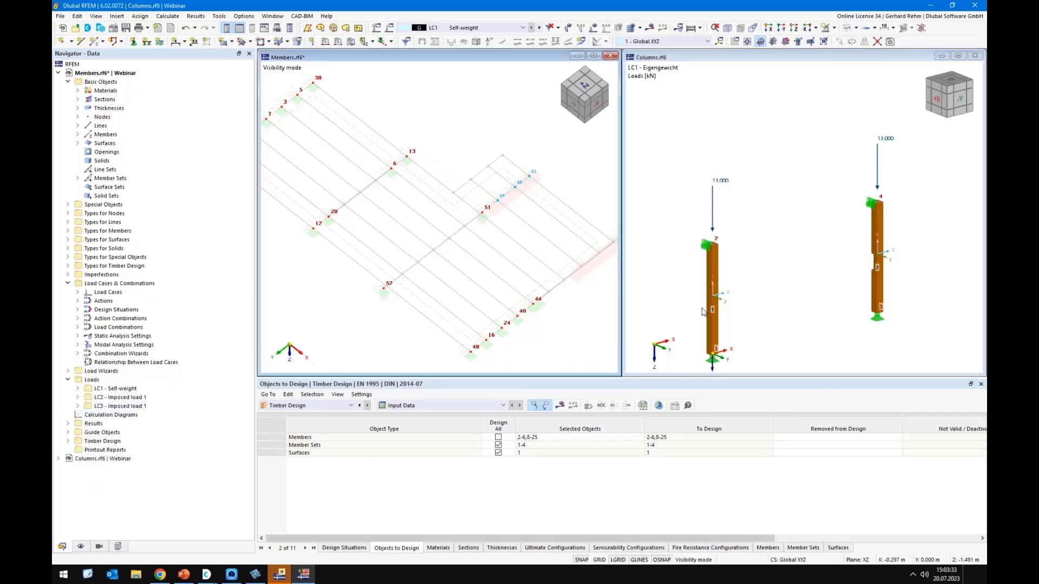
pyautogui.click(693, 297)
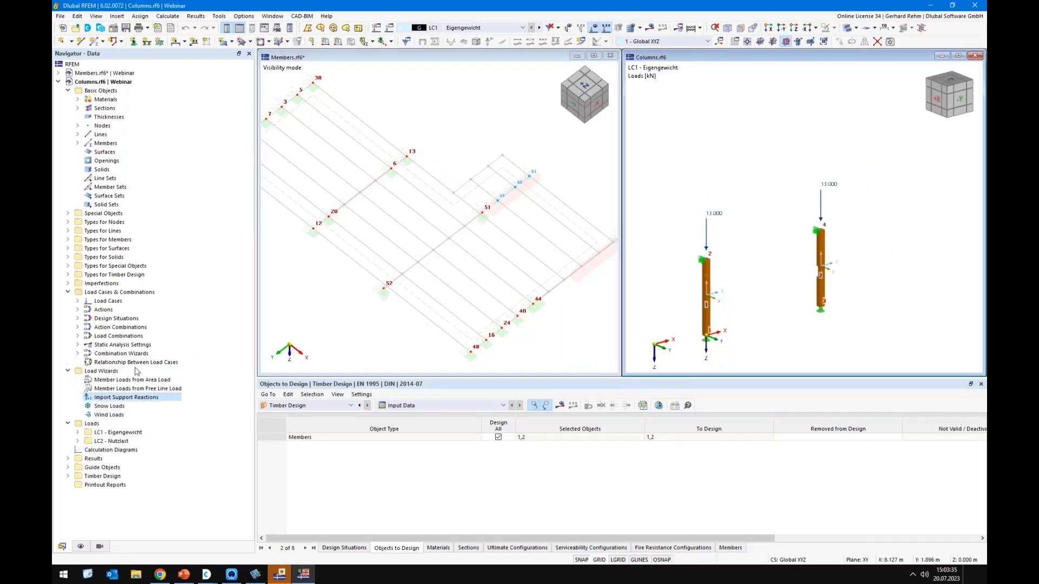
# Start an Import Support Reactions load wizard in the Columns model that imports from supported nodes 52,51 of Members to nodes 2,4, with All deselected
pyautogui.doubleClick(98, 398)
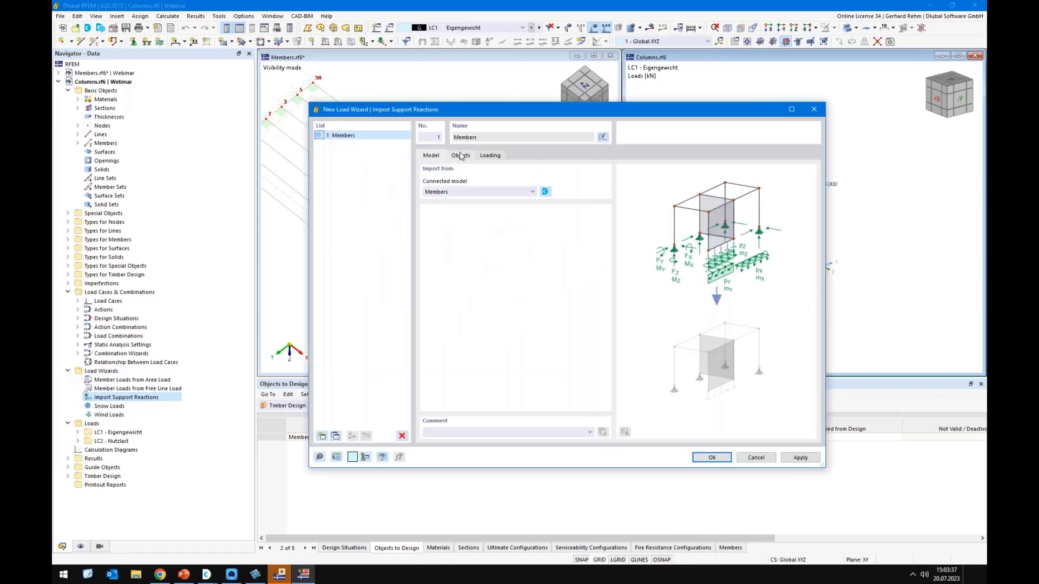
pyautogui.click(461, 156)
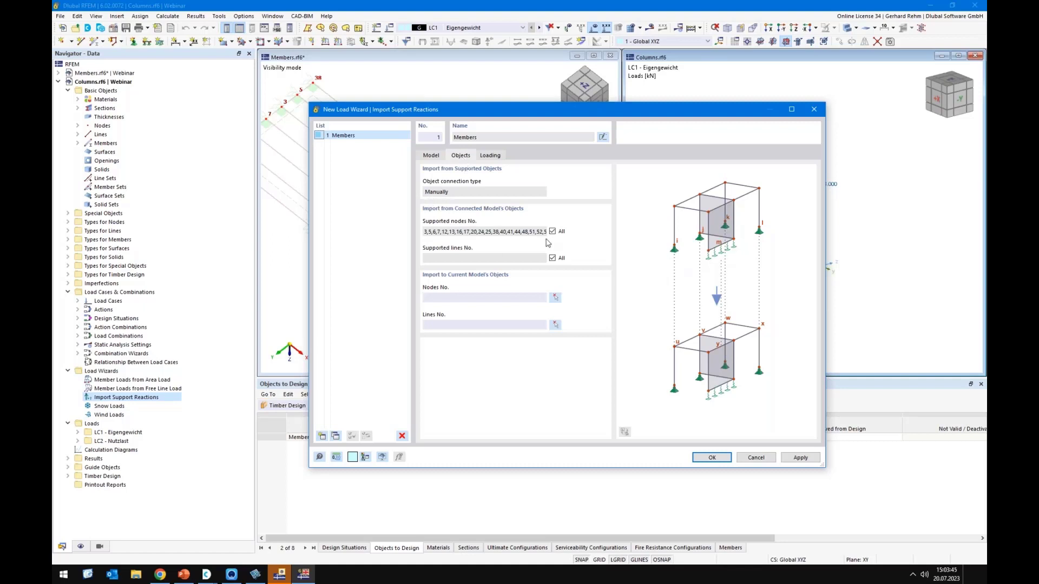
pyautogui.moveTo(521, 115); pyautogui.dragTo(659, 389)
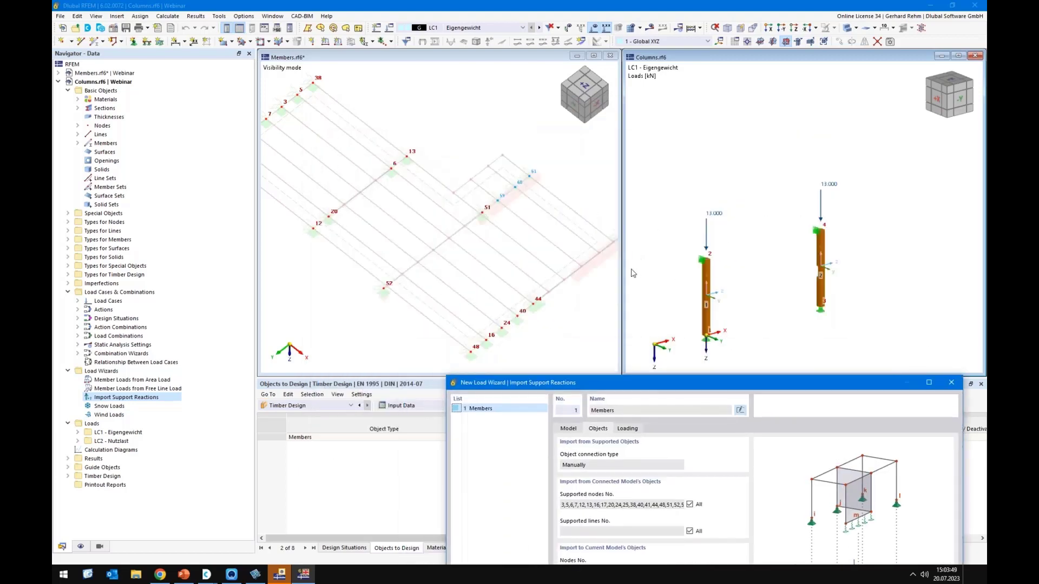
pyautogui.moveTo(601, 385); pyautogui.dragTo(609, 312)
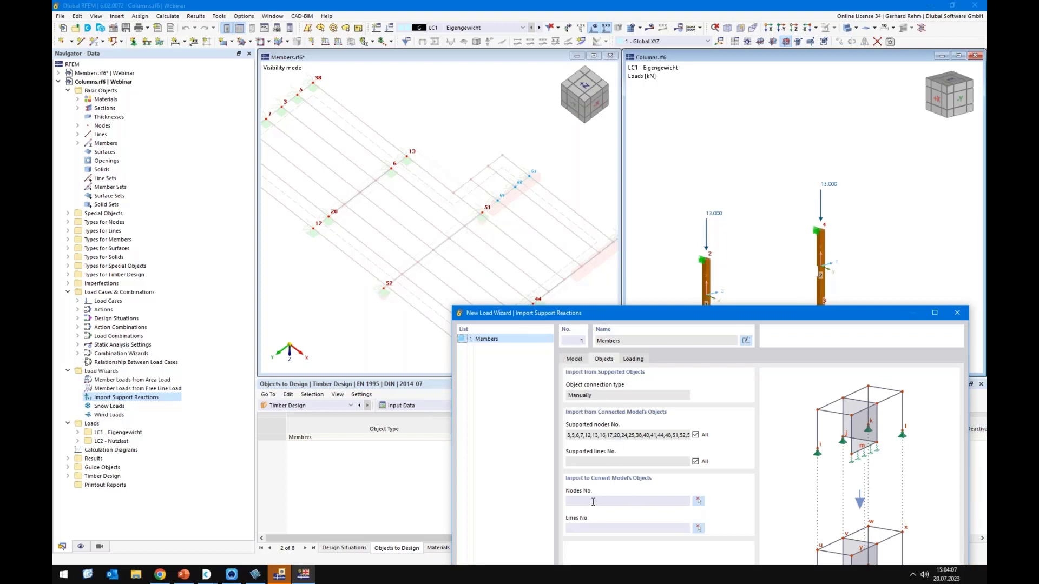
pyautogui.click(696, 434)
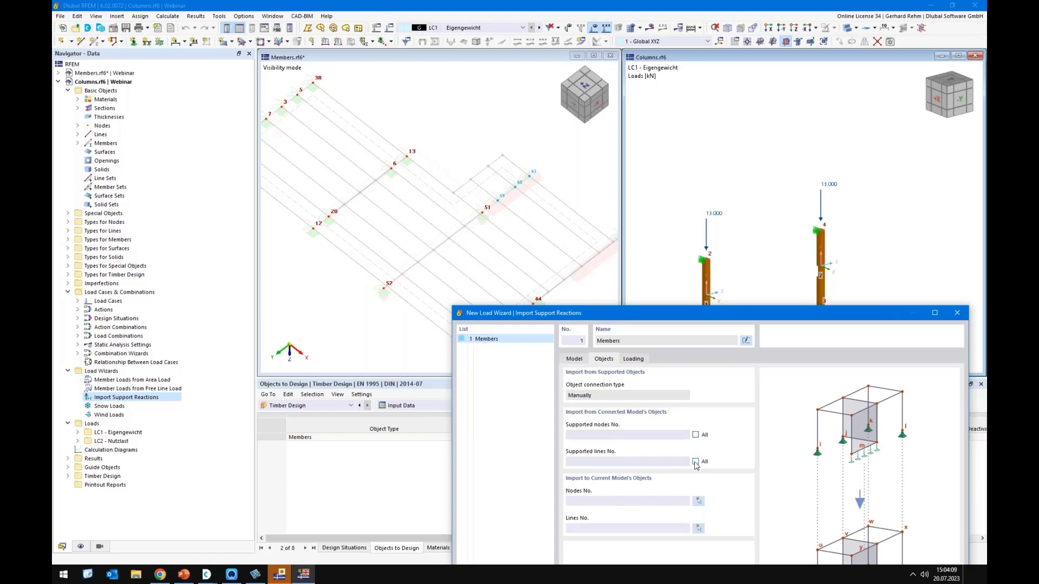
pyautogui.click(602, 435)
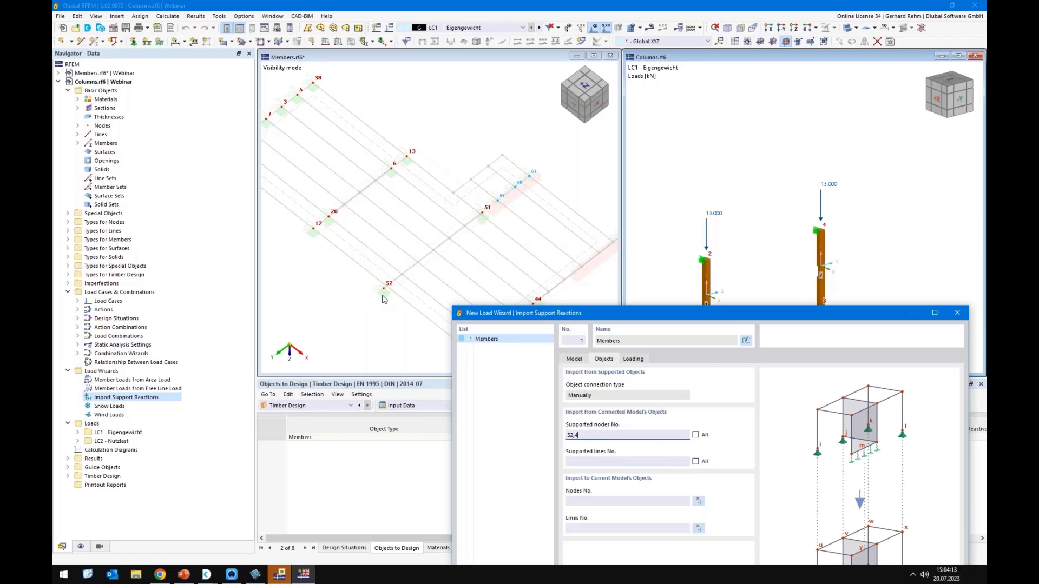
pyautogui.write('52,51')
pyautogui.click(665, 502)
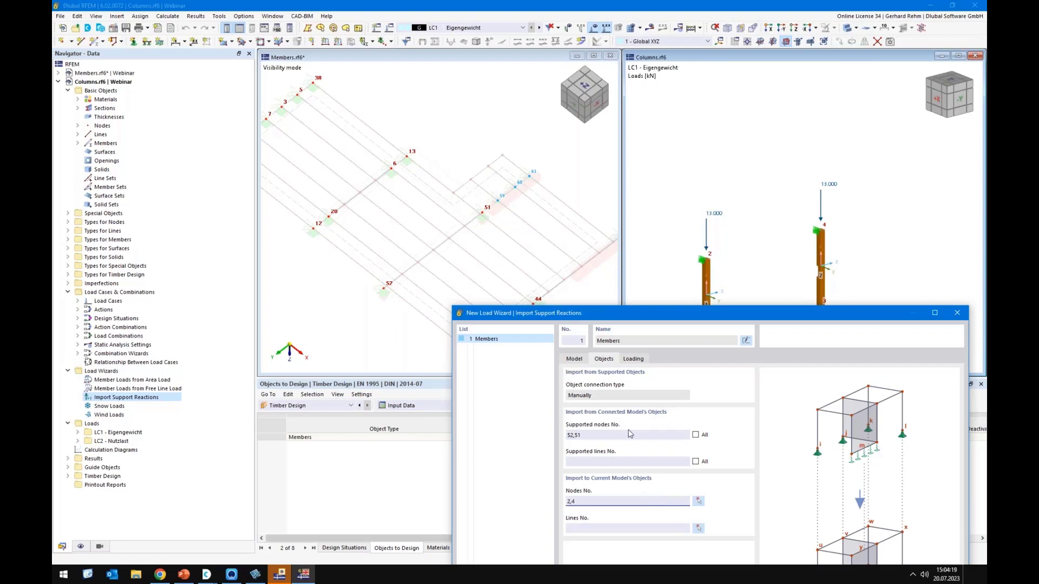
# Connect LC1 to LC1 and LC2 to LC2 with the Automatically loading connection type, and switch the type back to Manually
pyautogui.click(627, 360)
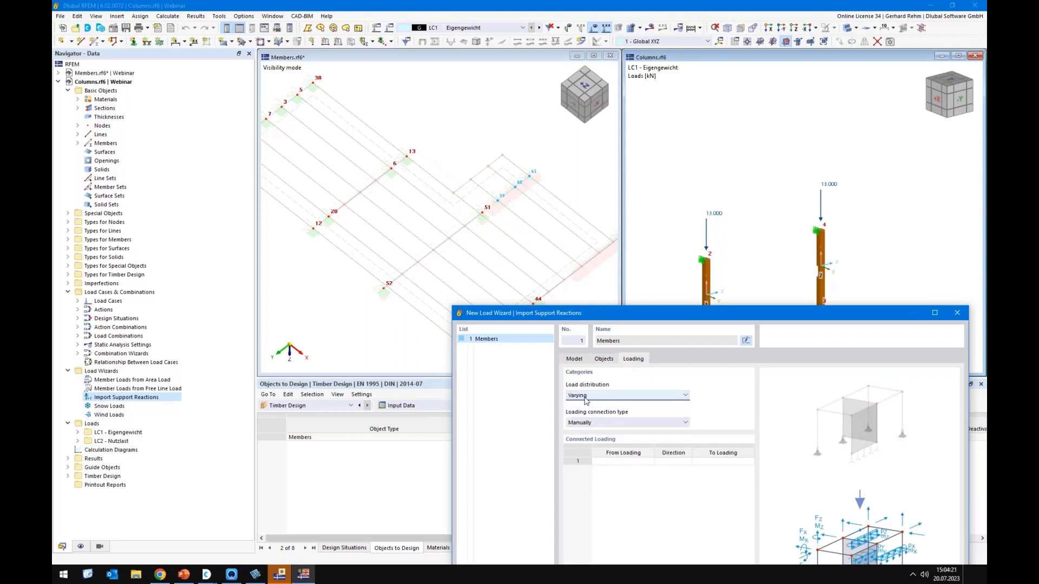
pyautogui.click(597, 423)
pyautogui.click(595, 438)
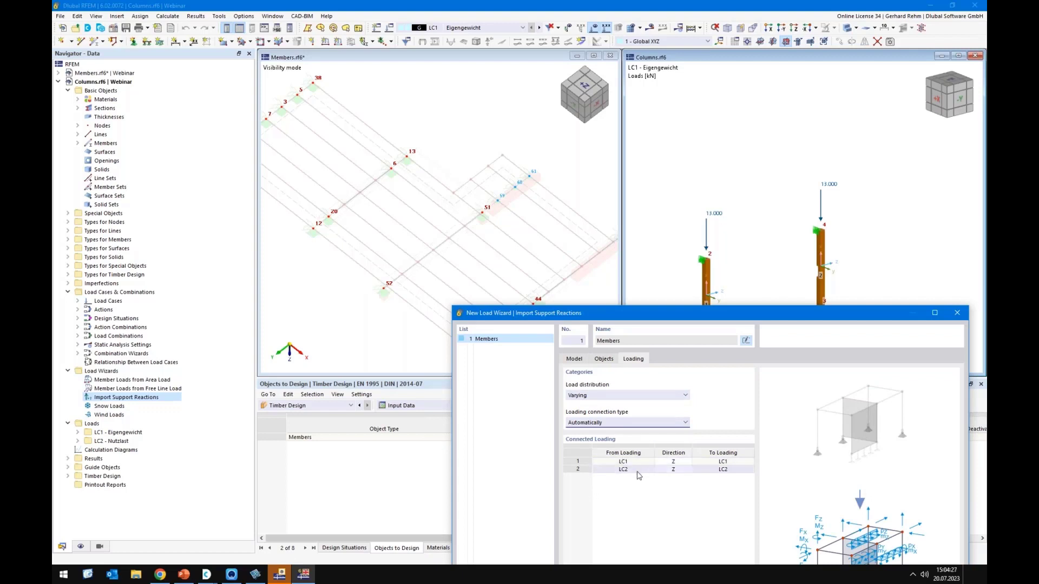
pyautogui.click(608, 425)
pyautogui.click(608, 433)
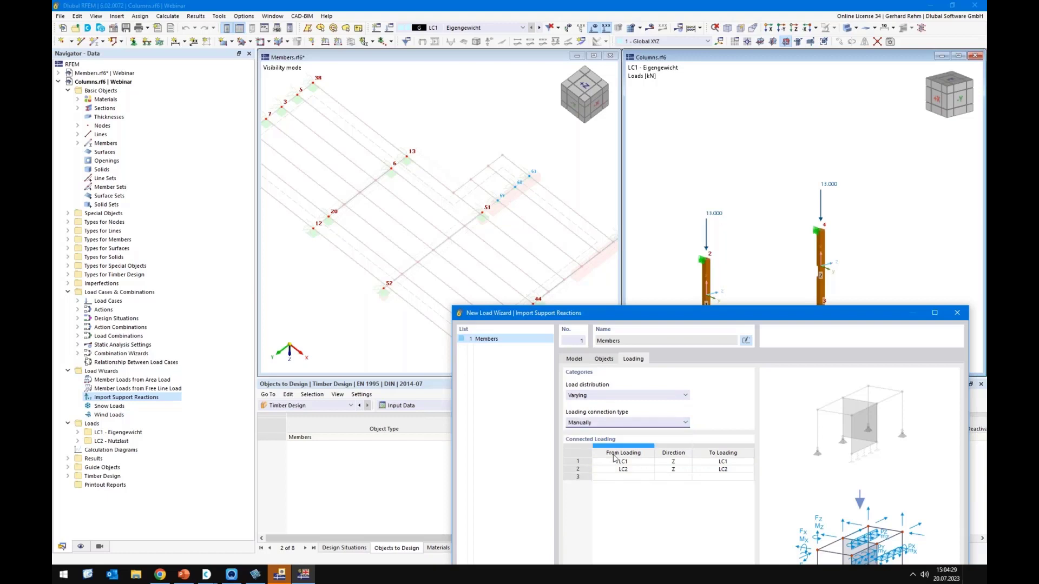
# Add a third connected loading row from LC3 to LC2 in direction Z
pyautogui.click(627, 477)
pyautogui.click(649, 478)
pyautogui.scroll(3, 622, 495)
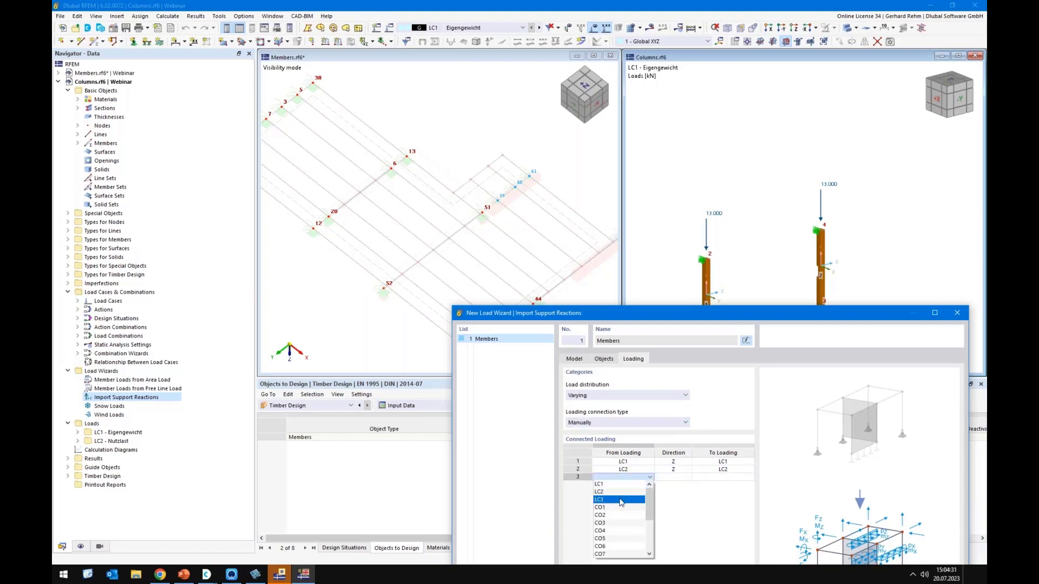
pyautogui.click(622, 502)
pyautogui.click(715, 477)
pyautogui.click(750, 477)
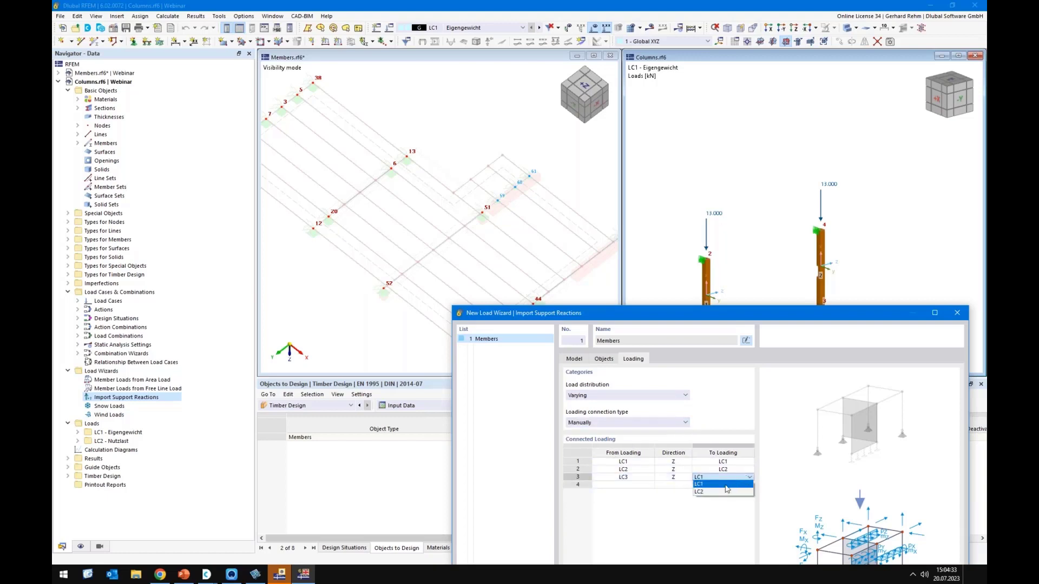
pyautogui.click(723, 492)
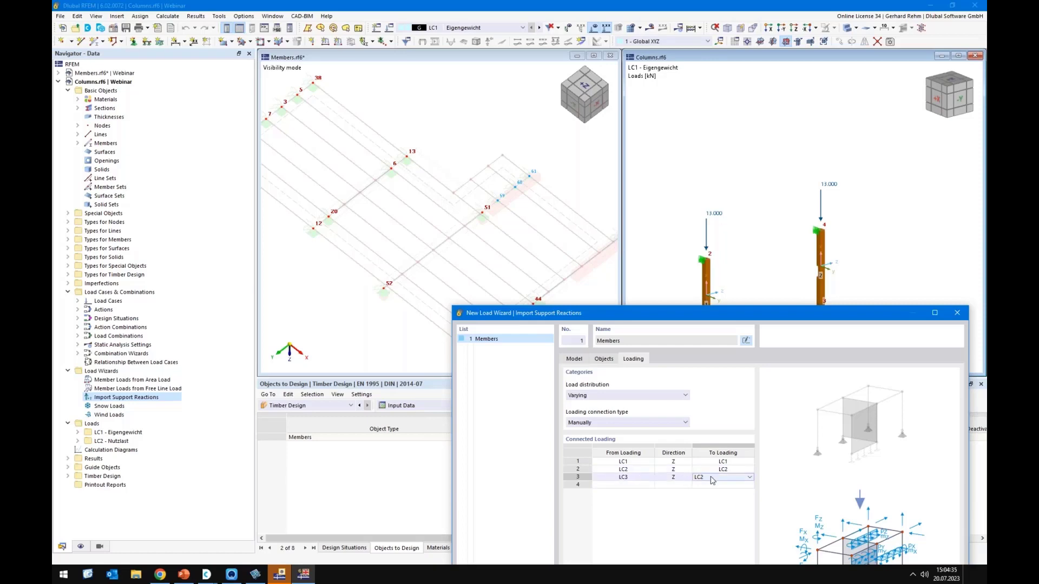
# Review the direction options of the LC1 connected loading and leave it at Z
pyautogui.moveTo(697, 314); pyautogui.dragTo(556, 137)
pyautogui.click(533, 285)
pyautogui.click(547, 286)
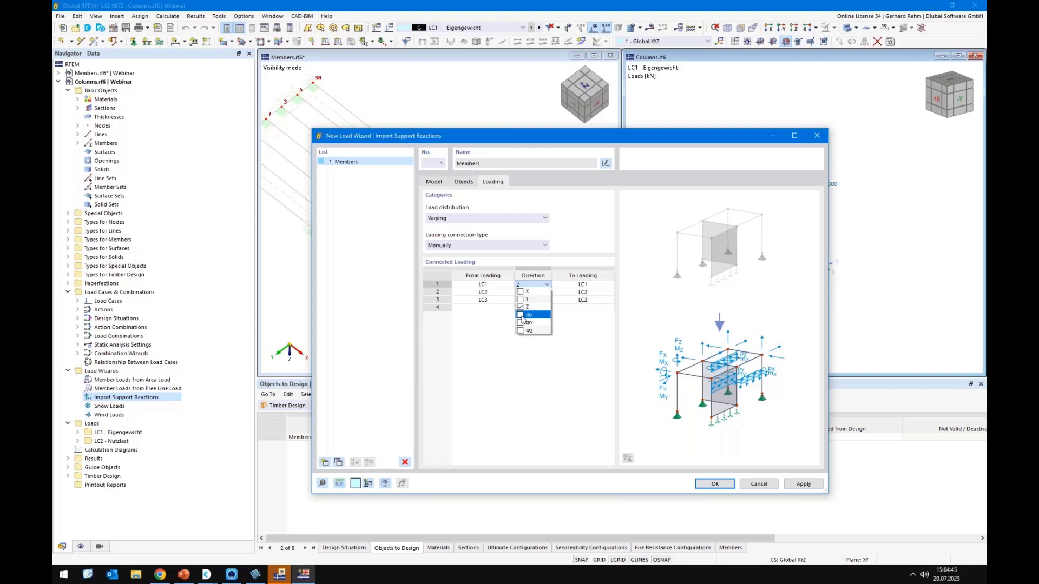
pyautogui.press('Escape')
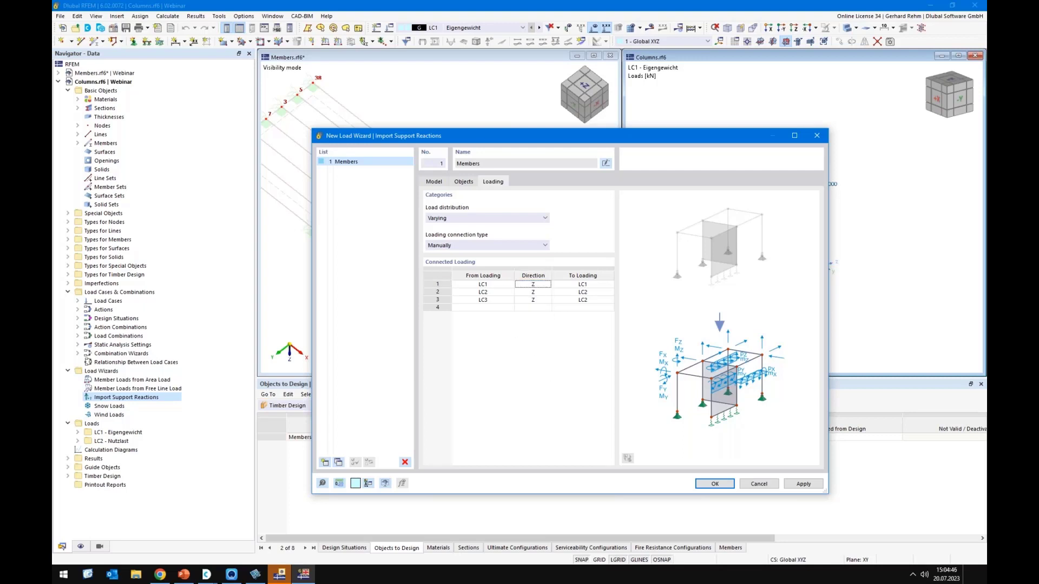
# Confirm the Import Support Reactions wizard and run the calculation to transfer the Members support reactions to the Columns model
pyautogui.click(715, 484)
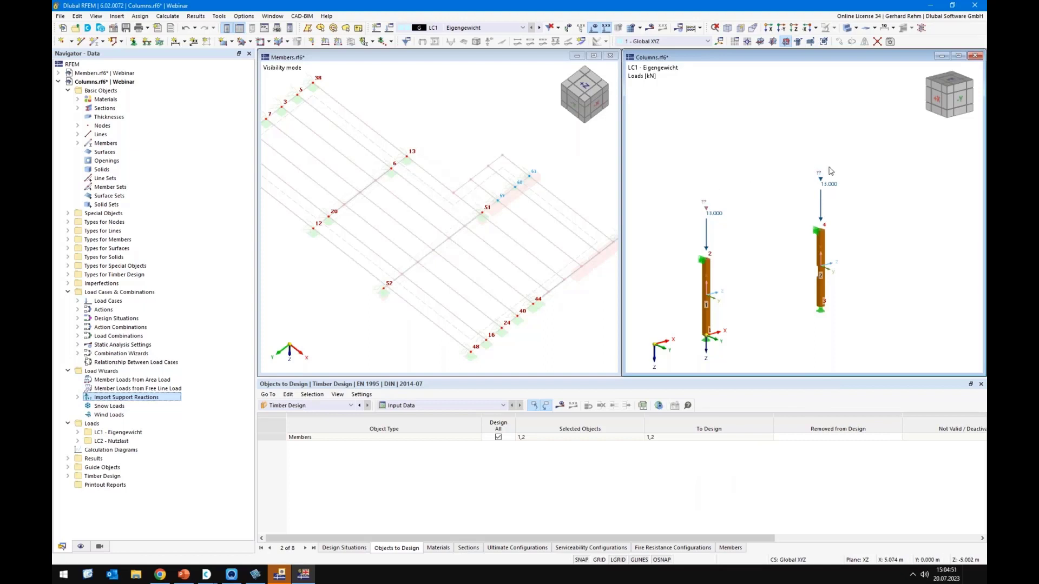
pyautogui.scroll(3, 827, 176)
pyautogui.scroll(-3, 841, 195)
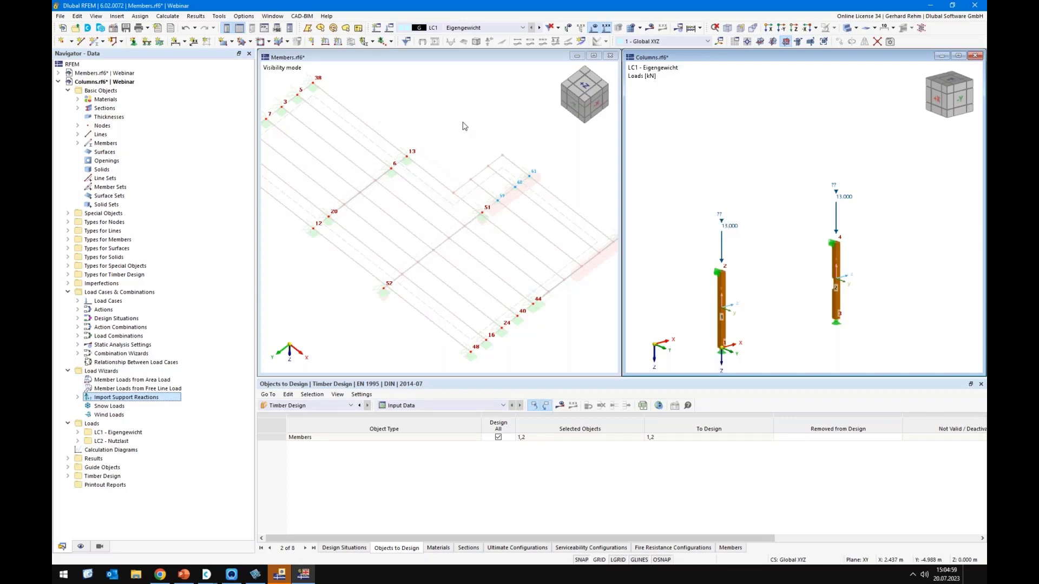
pyautogui.click(547, 175)
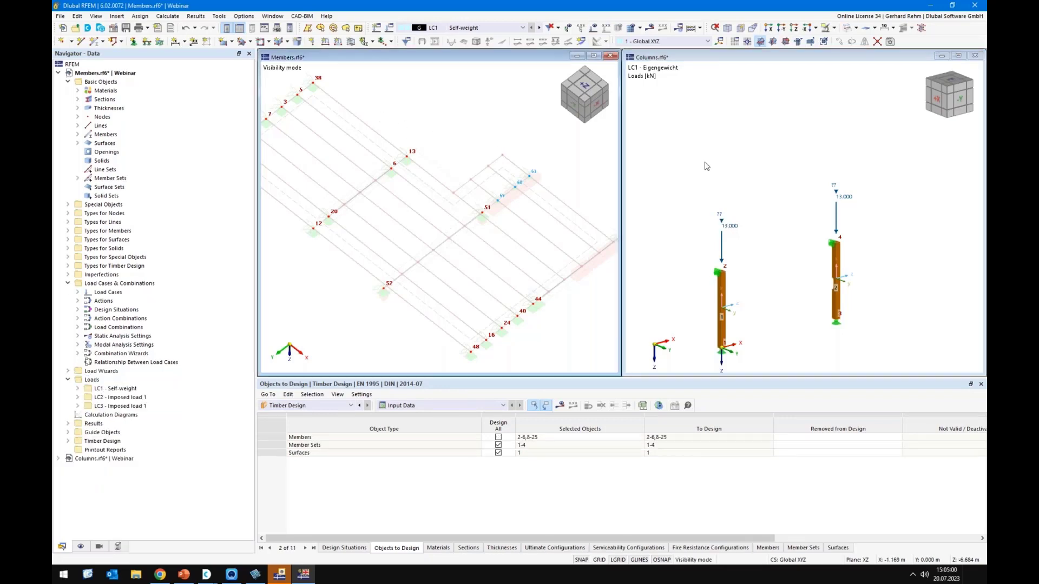
pyautogui.click(692, 28)
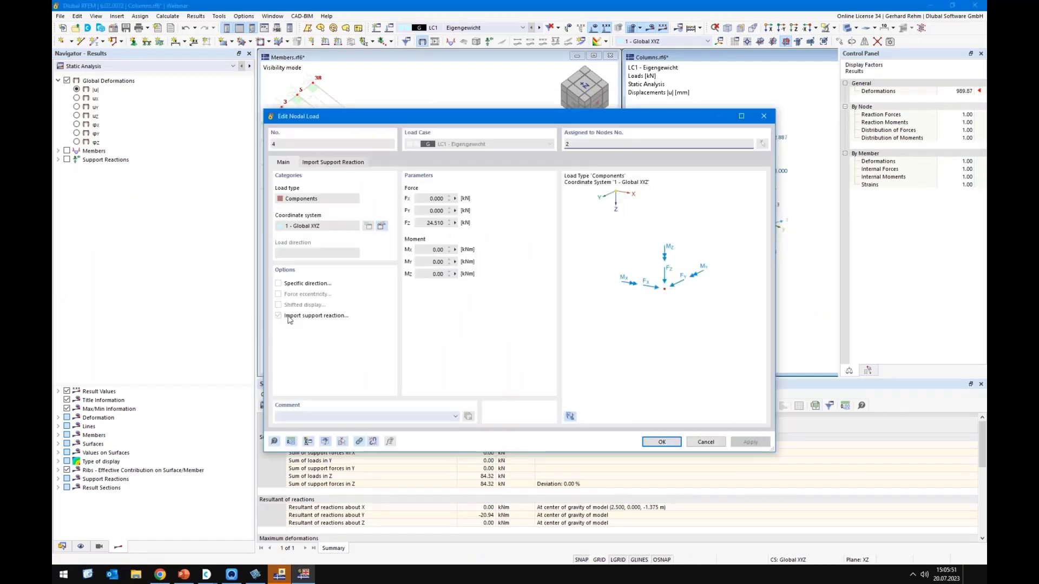
# Close the imported nodal load's details unchanged and display the LC2 loads of the Columns model
pyautogui.click(718, 443)
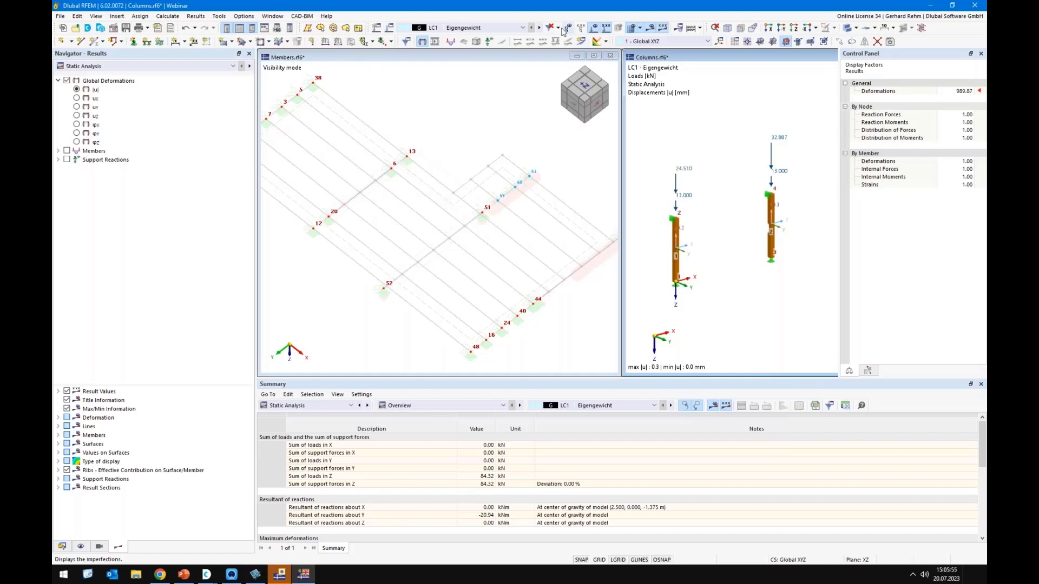
pyautogui.click(540, 29)
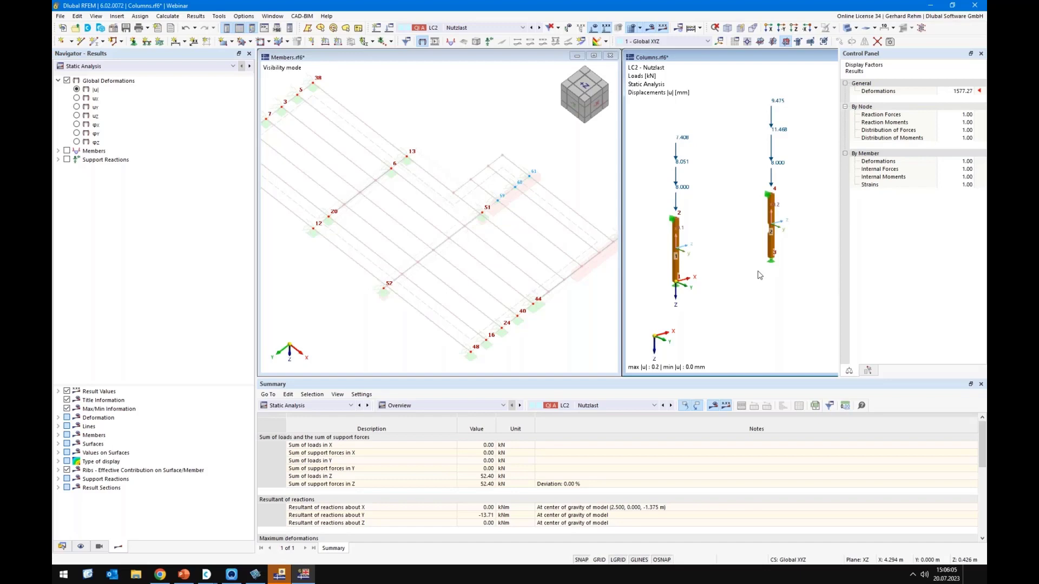
# Add a 5 kN nodal force in the Z direction at node 52 of the Members model in LC1
pyautogui.click(370, 185)
pyautogui.click(312, 41)
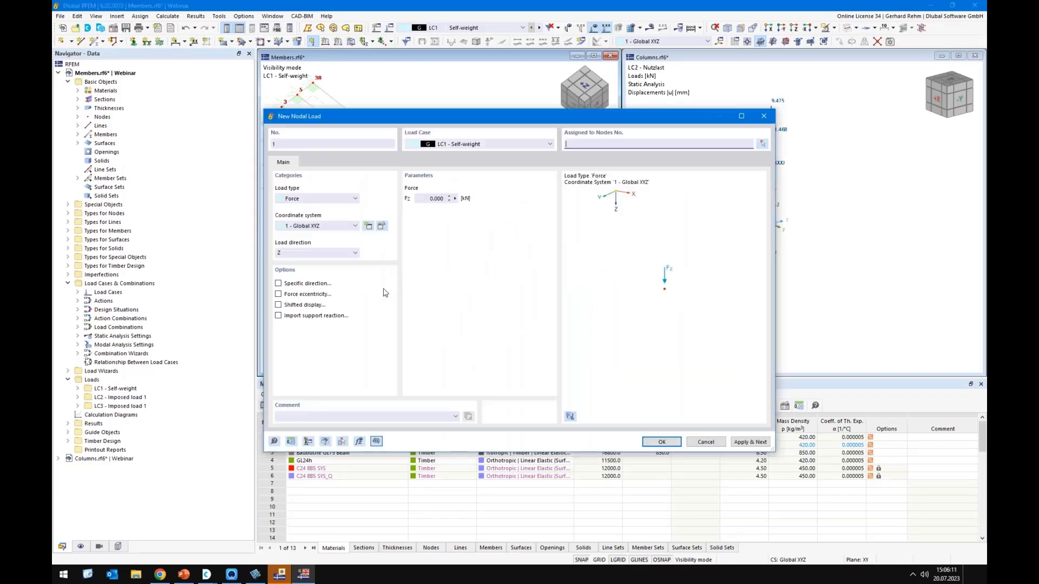
pyautogui.click(433, 199)
pyautogui.write('5')
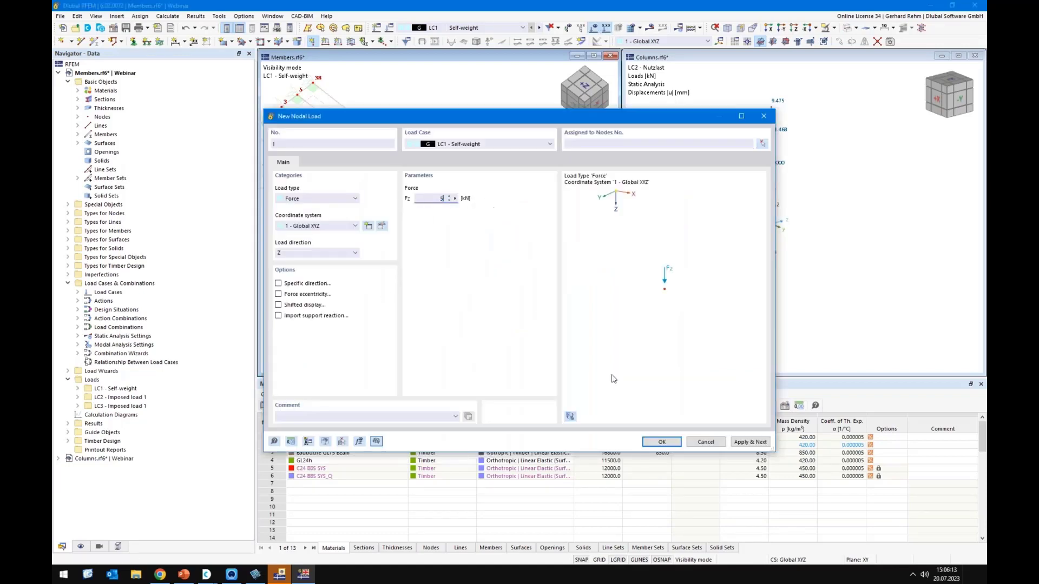
pyautogui.click(662, 442)
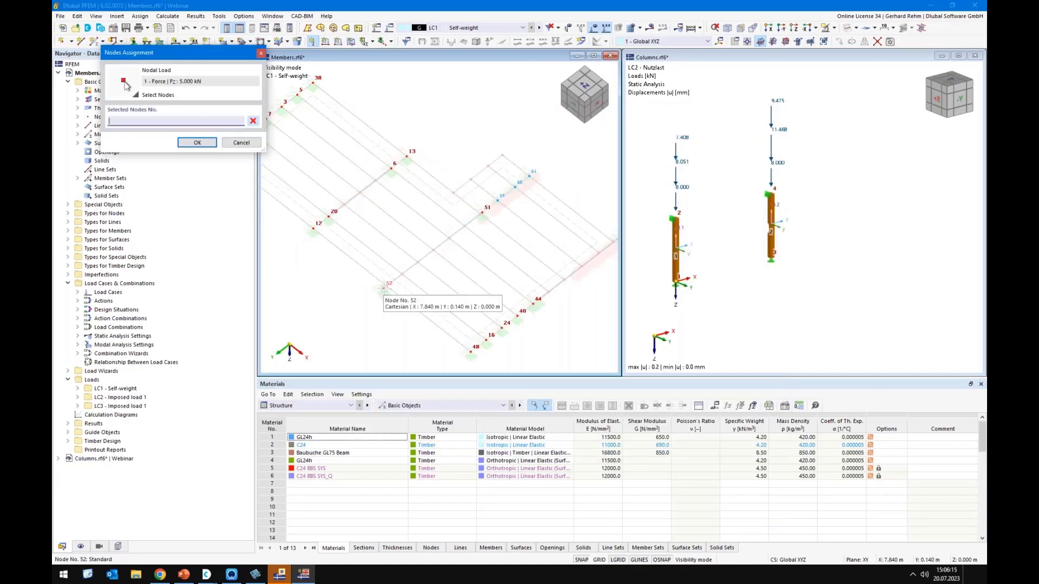
pyautogui.click(384, 290)
pyautogui.click(196, 142)
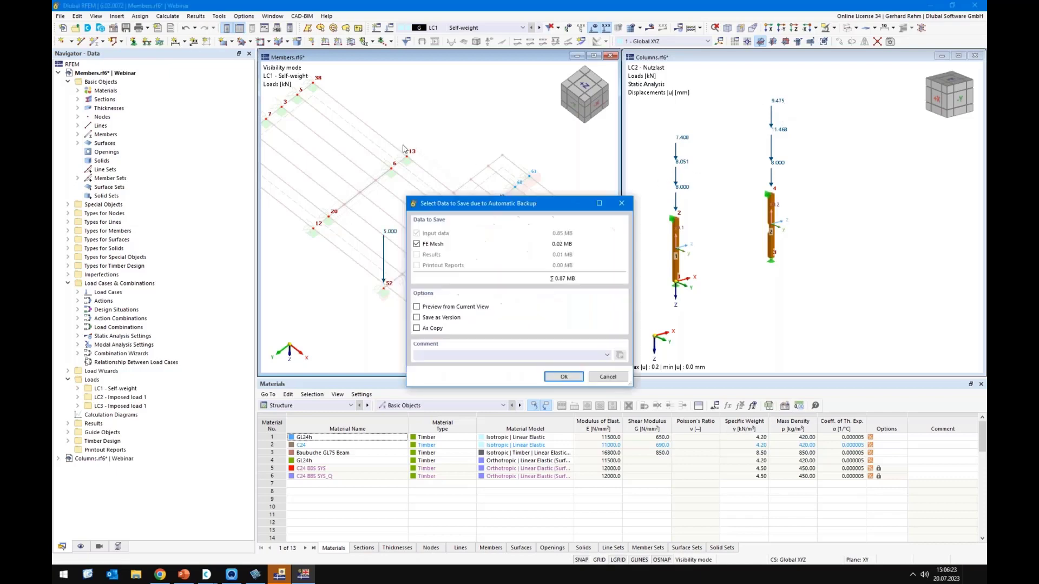
# Dismiss the automatic backup and try to save the Members model with its FE mesh
pyautogui.click(605, 378)
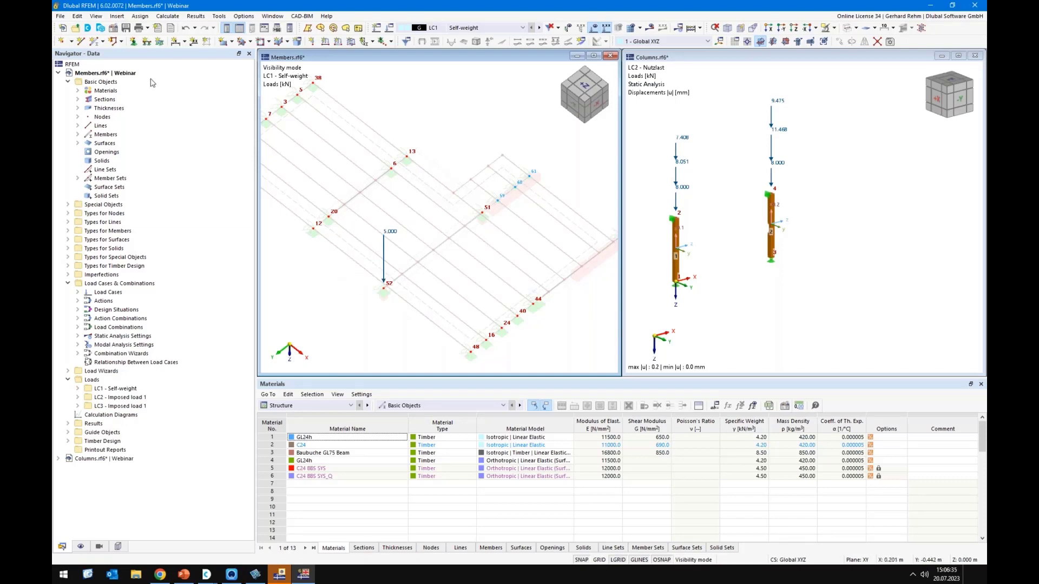
pyautogui.click(126, 28)
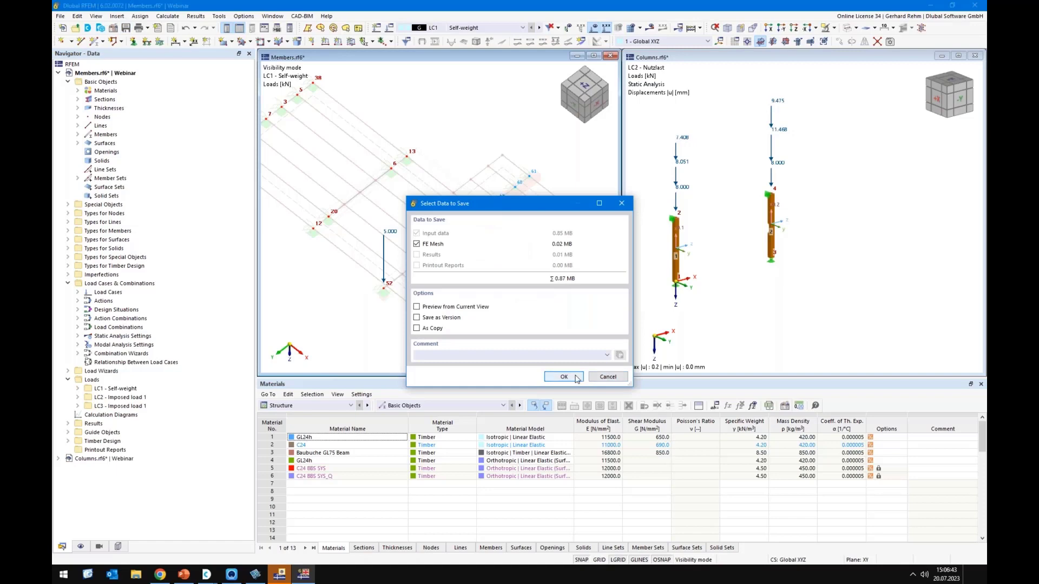
pyautogui.click(577, 378)
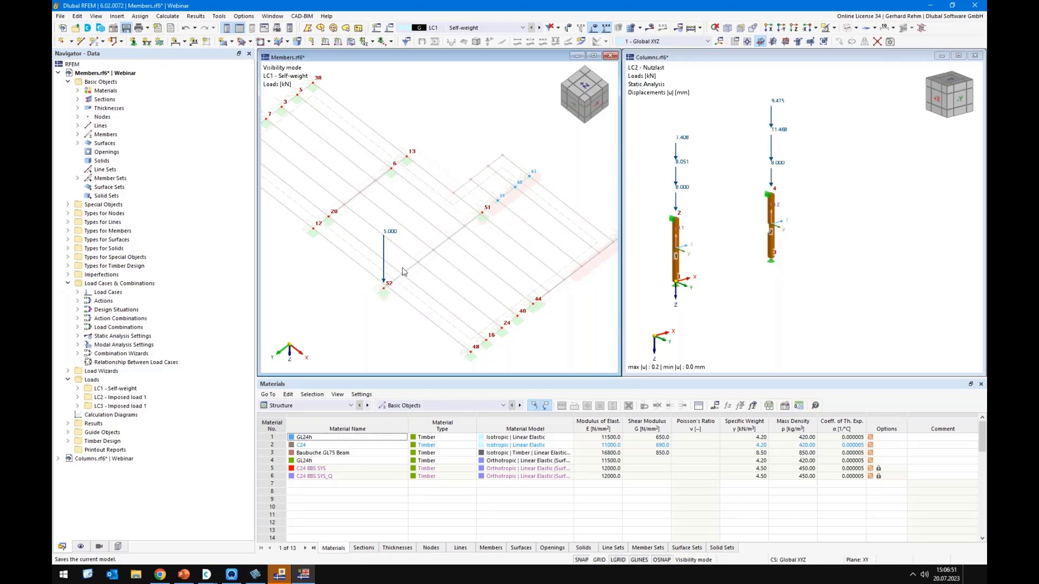
pyautogui.hotkey('ctrl', 's')
pyautogui.click(560, 378)
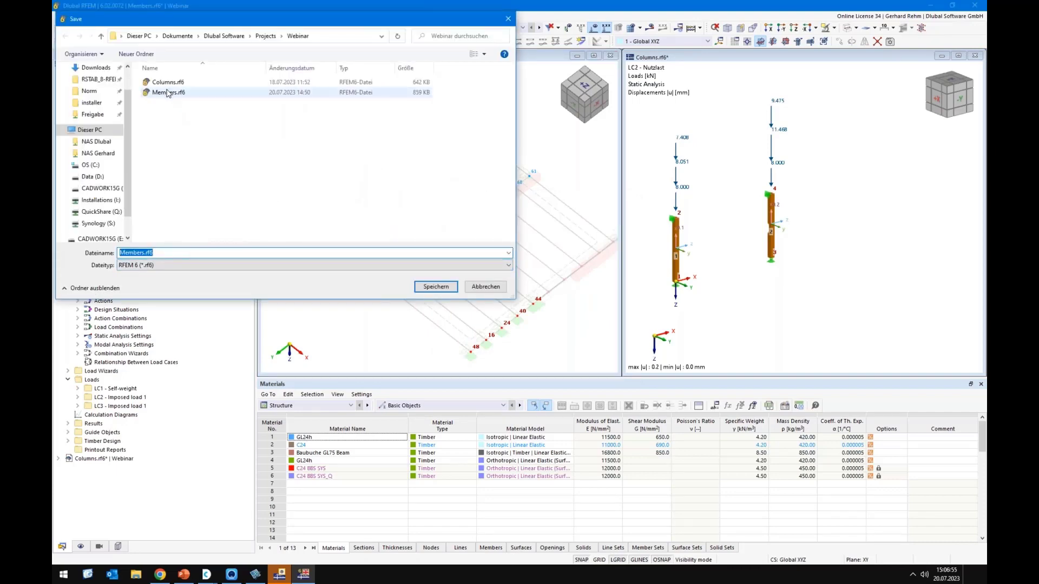
pyautogui.click(494, 288)
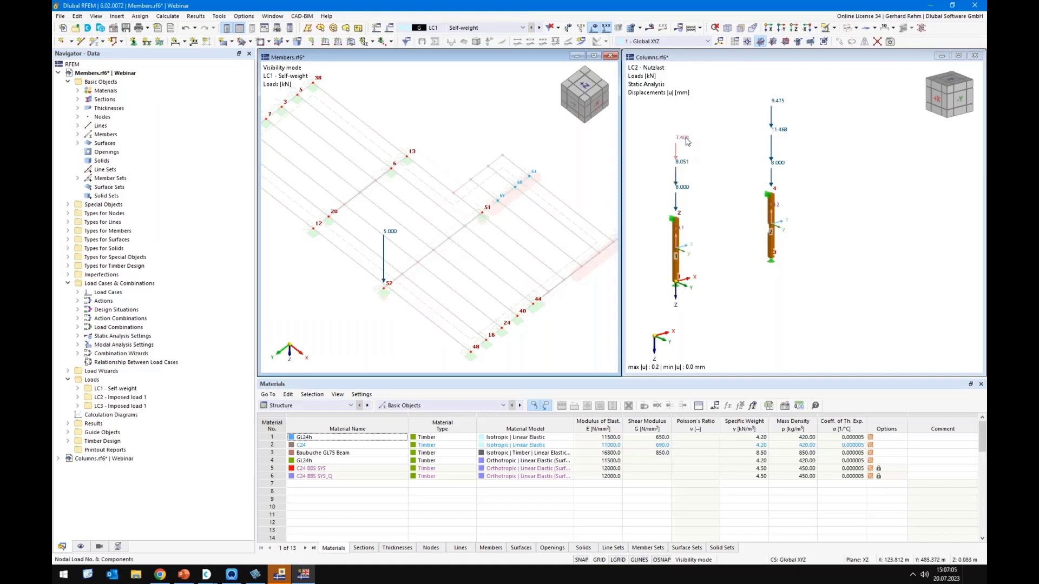
# Inspect an imported nodal load on node 2, and switch to PowerPoint to show the Future Features in Timber Design Add-On slide
pyautogui.moveTo(689, 167)
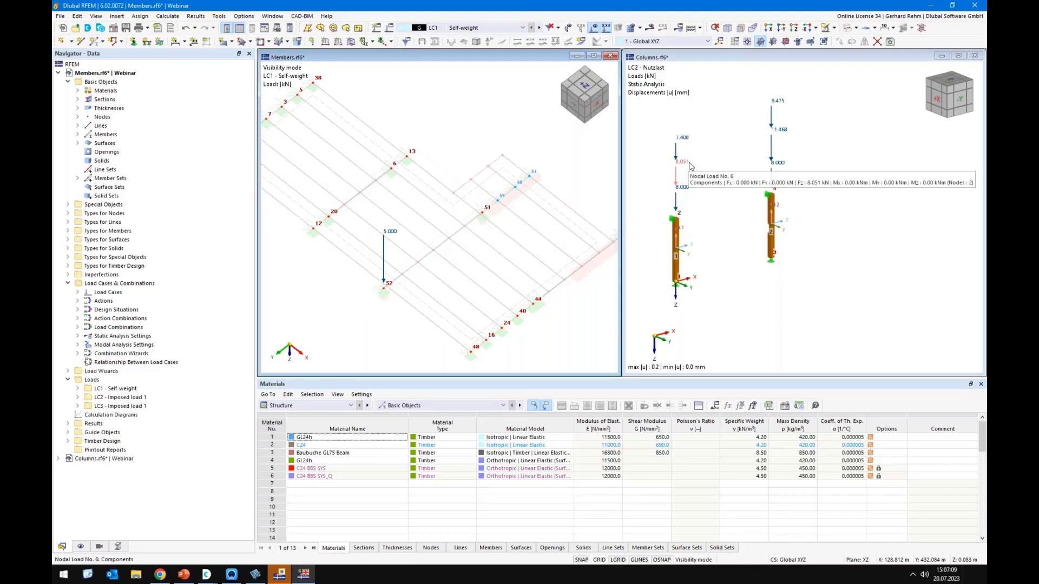
pyautogui.click(184, 575)
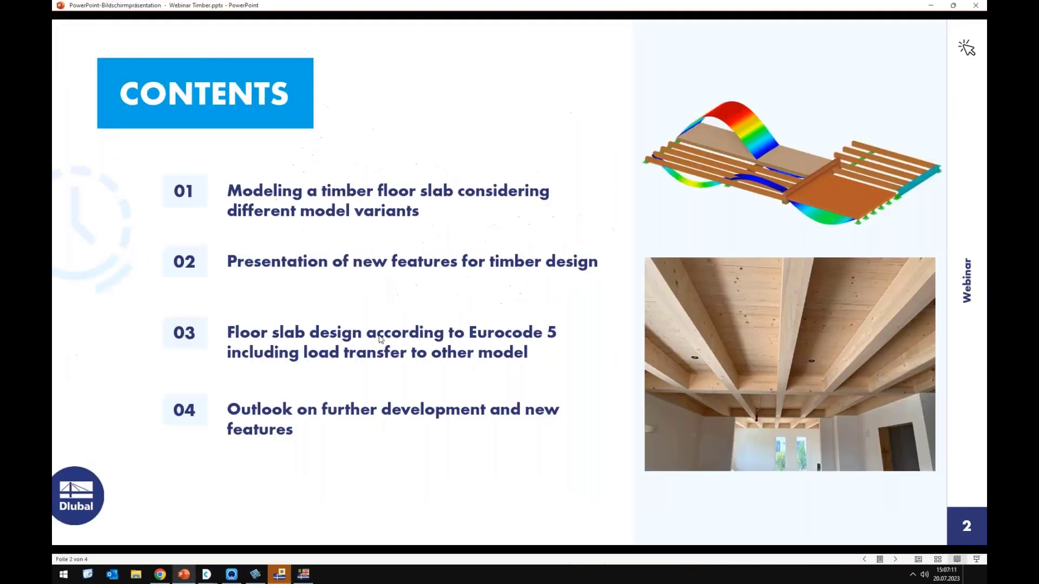
pyautogui.click(381, 340)
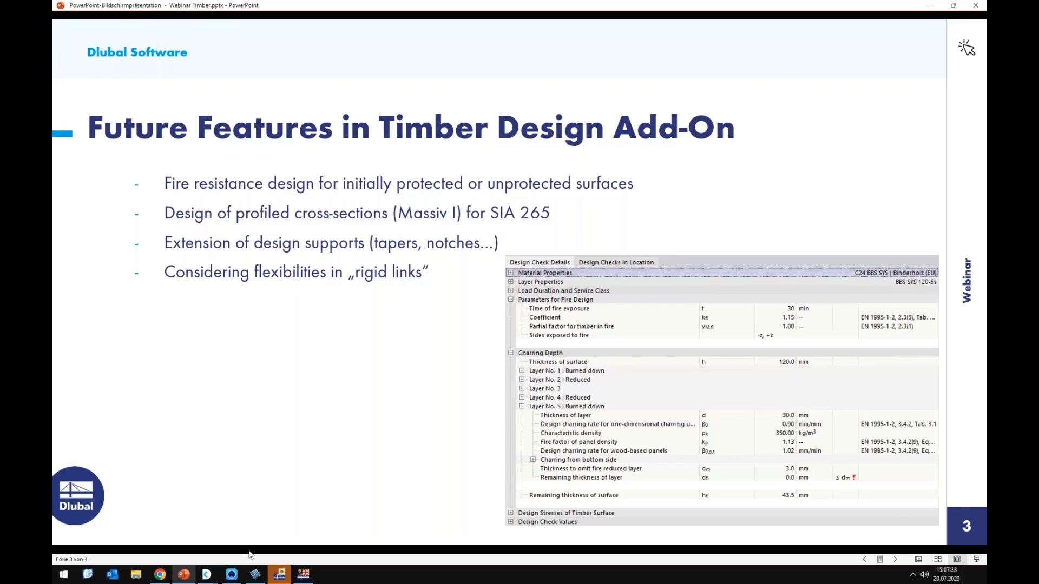
# Switch to RFEM, create a line-to-line rigid link between lines 1 and 2 of the Columns model, and review its settings
pyautogui.click(304, 574)
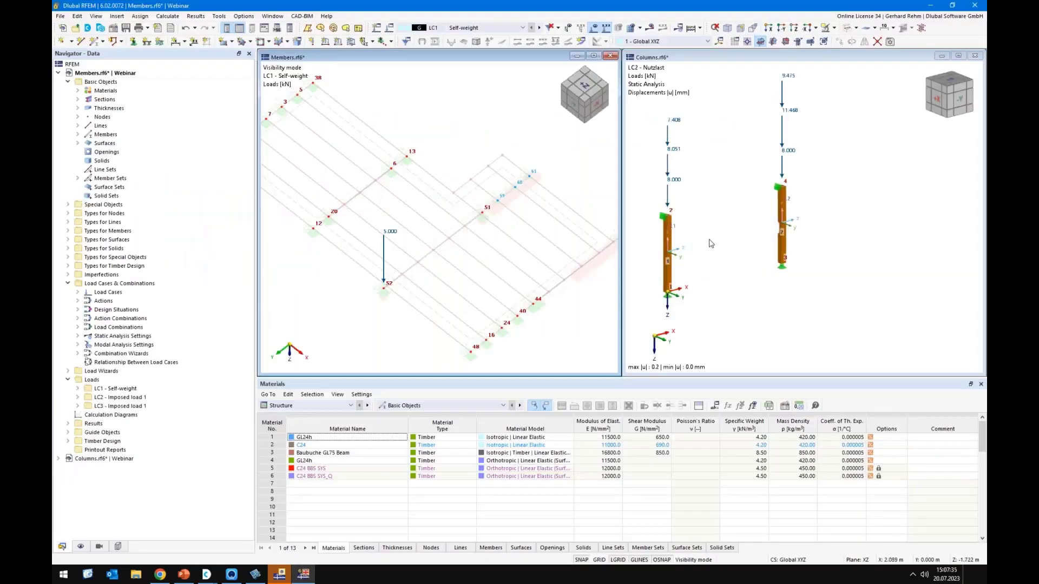
pyautogui.click(710, 243)
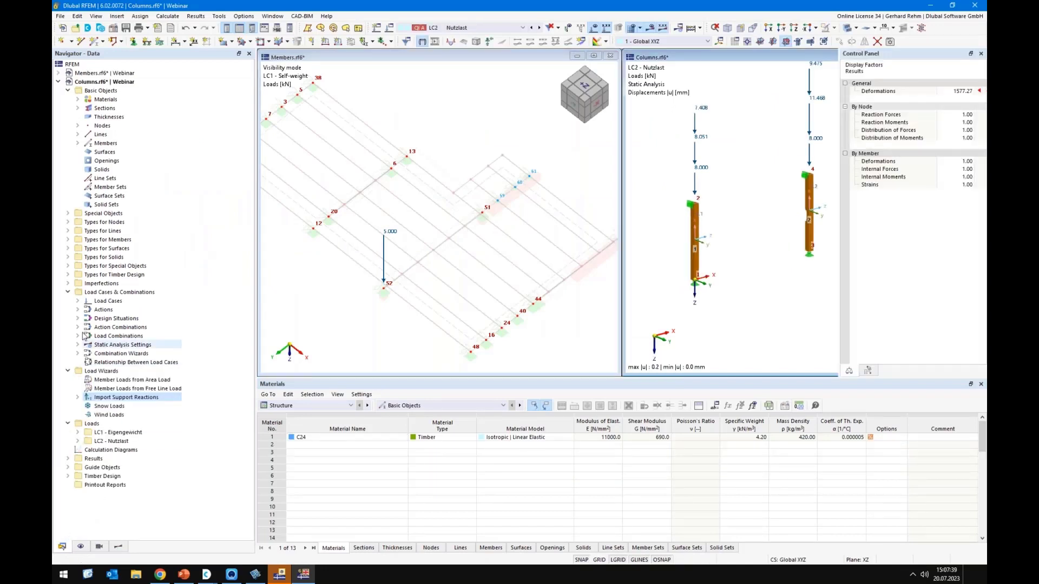
pyautogui.click(68, 213)
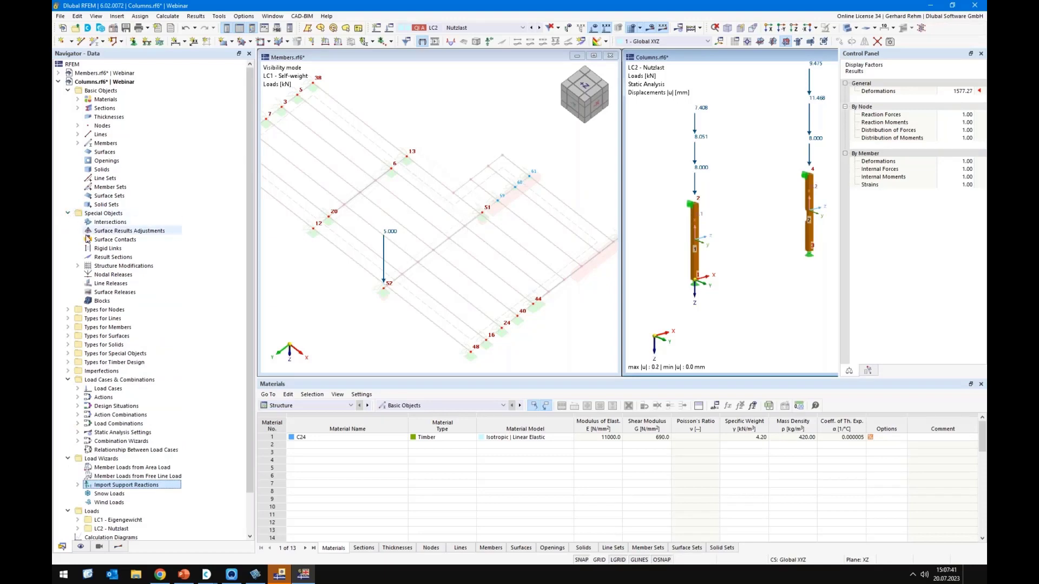
pyautogui.click(100, 250)
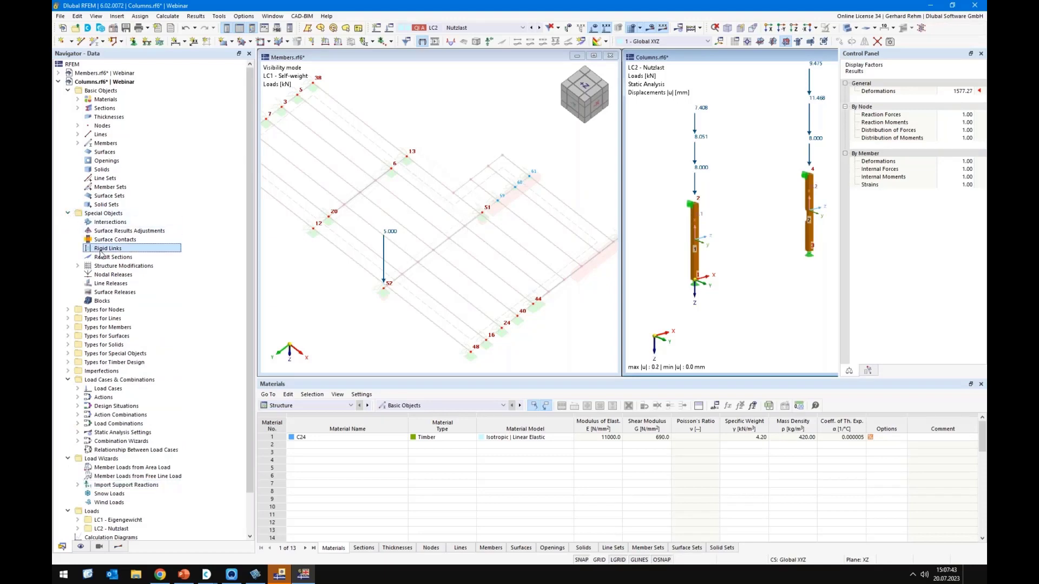
pyautogui.doubleClick(100, 251)
pyautogui.click(377, 247)
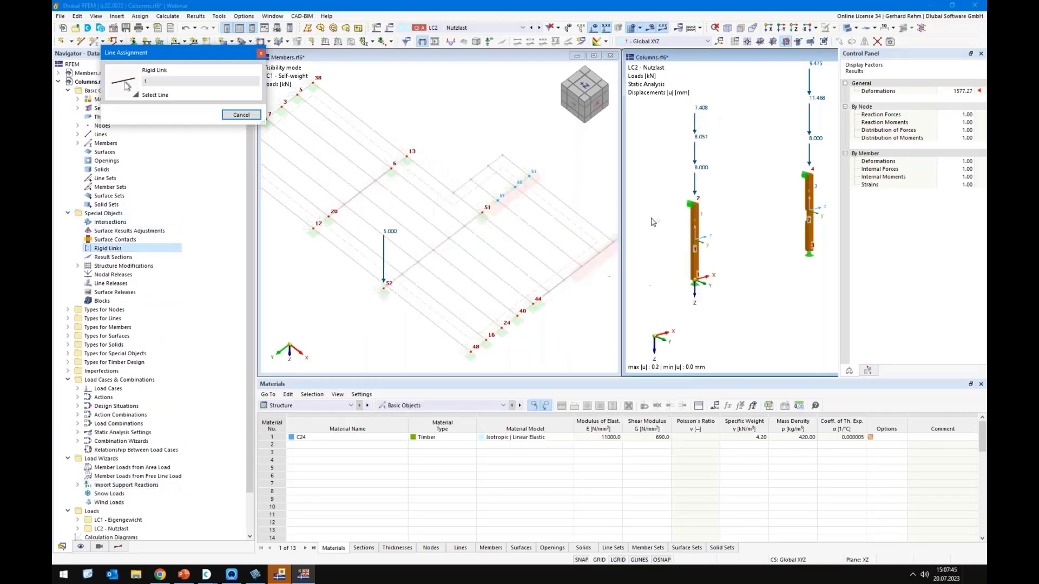
pyautogui.click(699, 229)
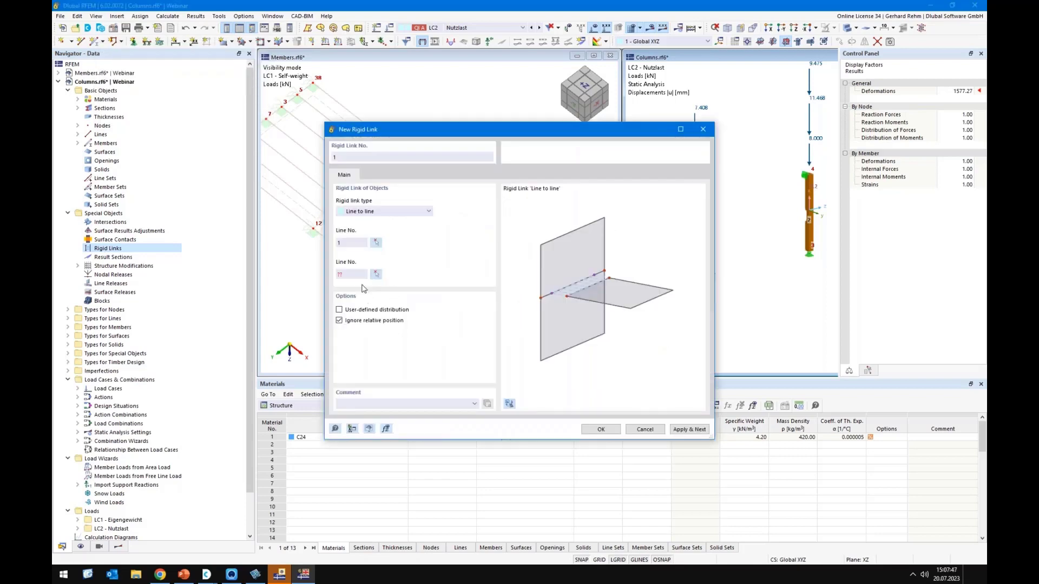
pyautogui.click(376, 274)
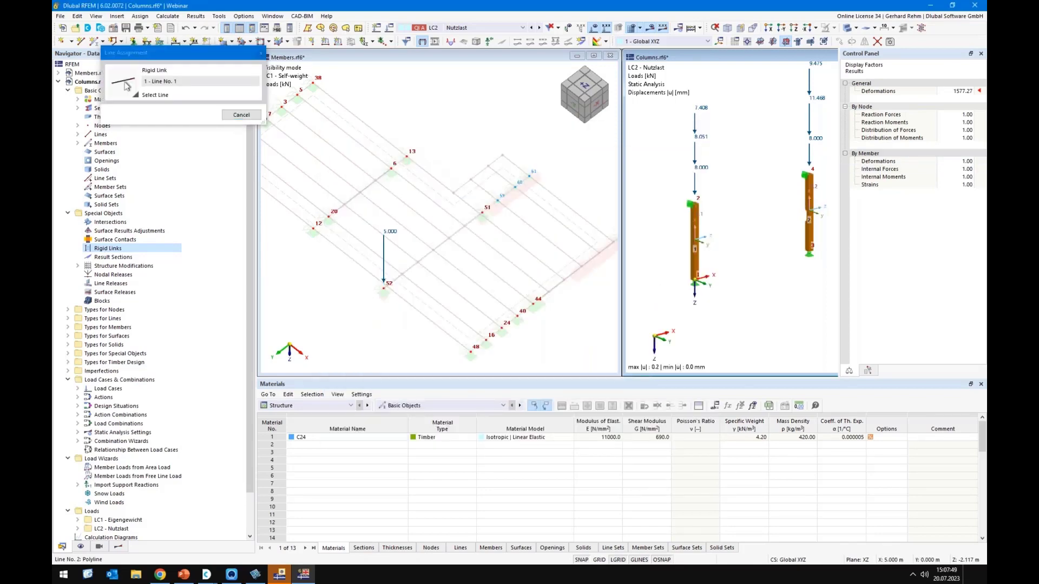
pyautogui.click(809, 214)
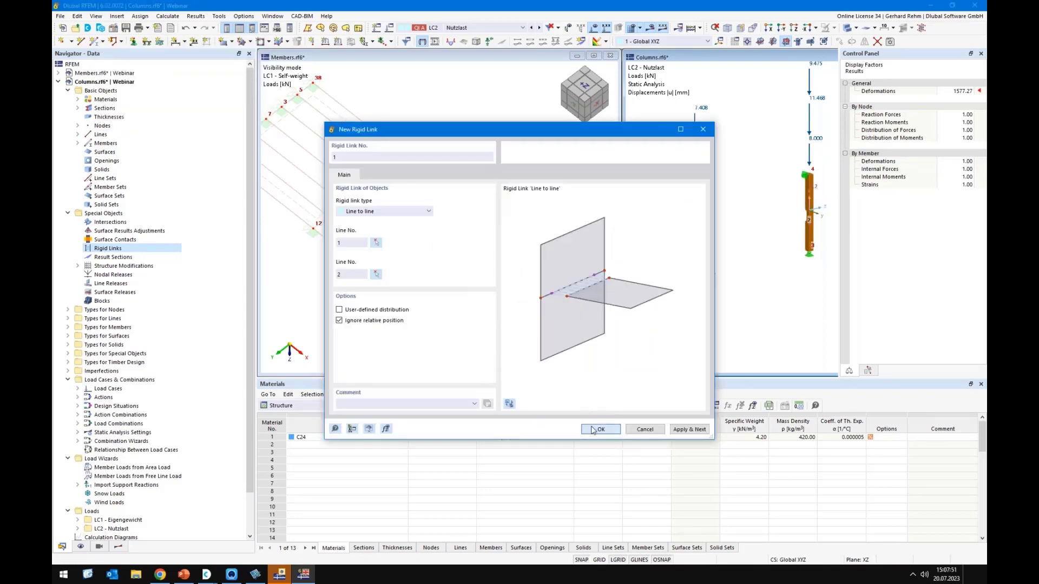
pyautogui.click(595, 432)
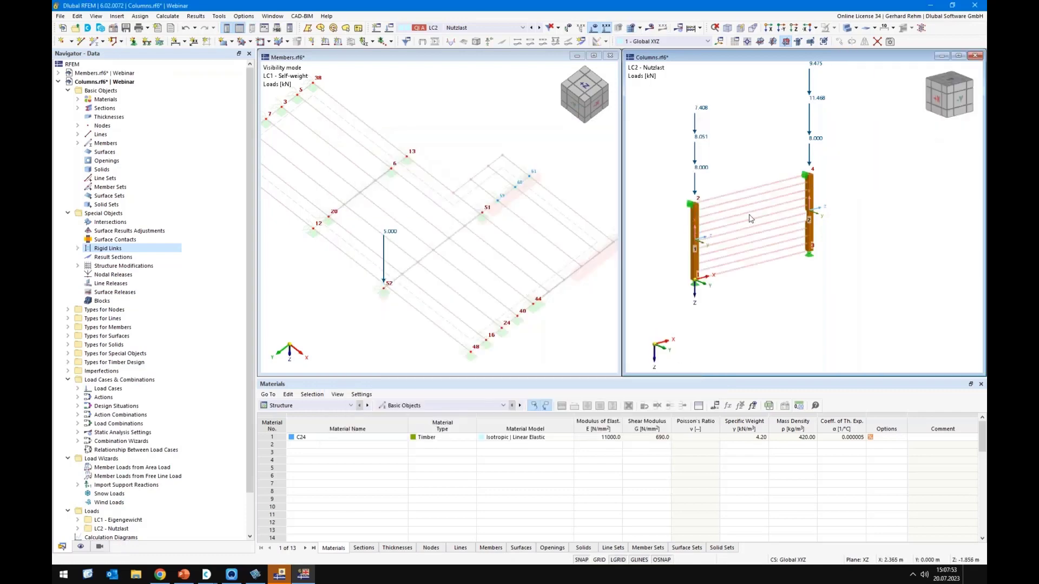
pyautogui.doubleClick(750, 209)
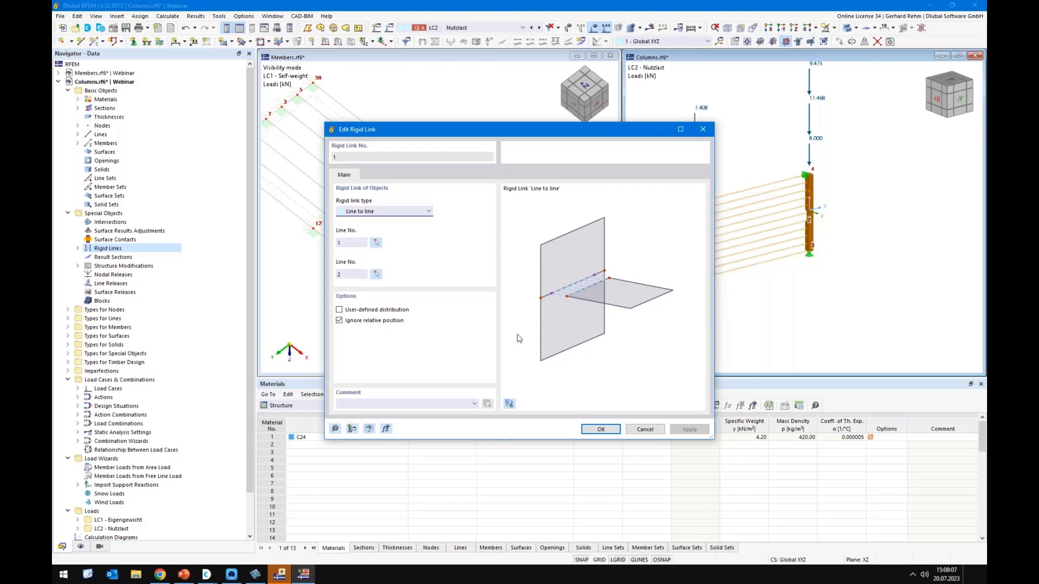
pyautogui.click(601, 429)
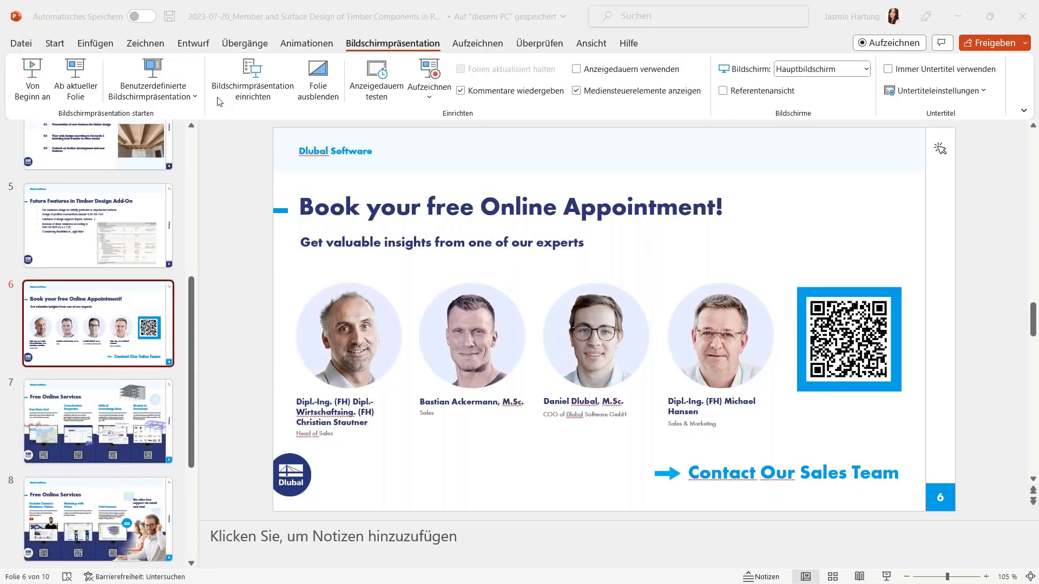
# Present the Book your free Online Appointment slide full screen and leave the slide show
pyautogui.click(84, 88)
pyautogui.click(83, 92)
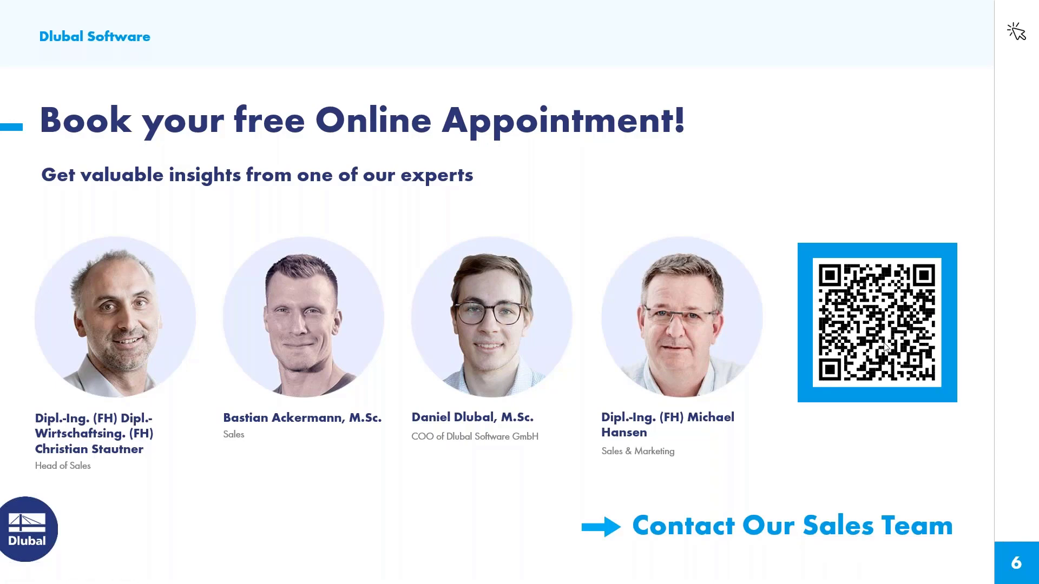
pyautogui.press('Escape')
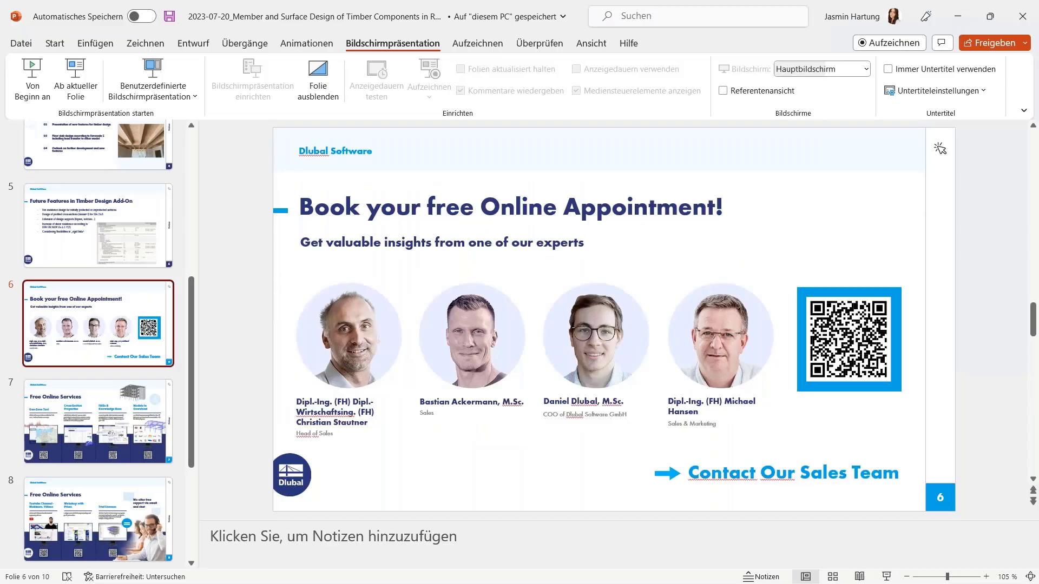
# Switch to the Dlubal website in Chrome and open its Webinars page
pyautogui.moveTo(140, 578)
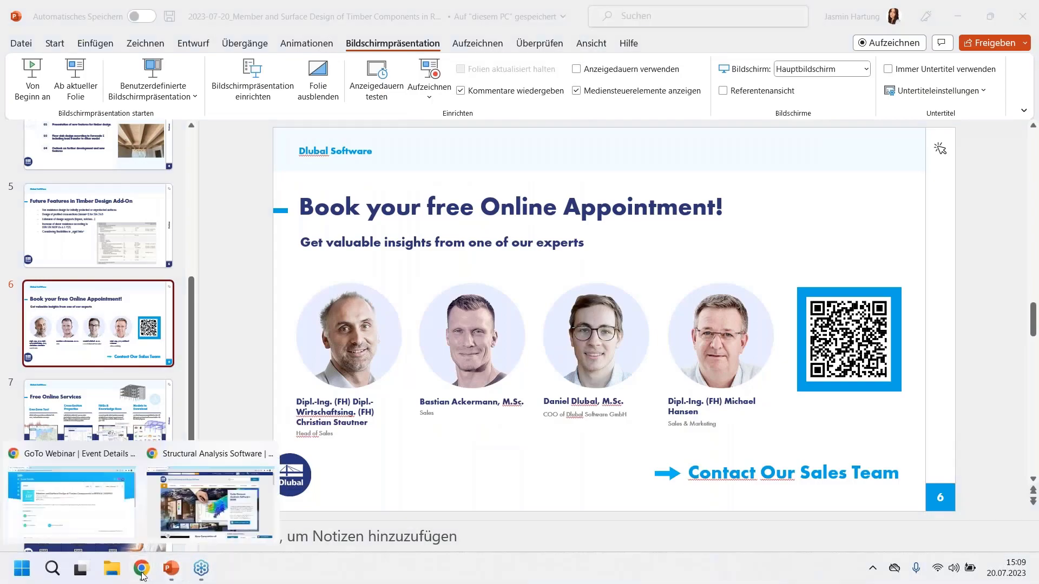
pyautogui.click(233, 528)
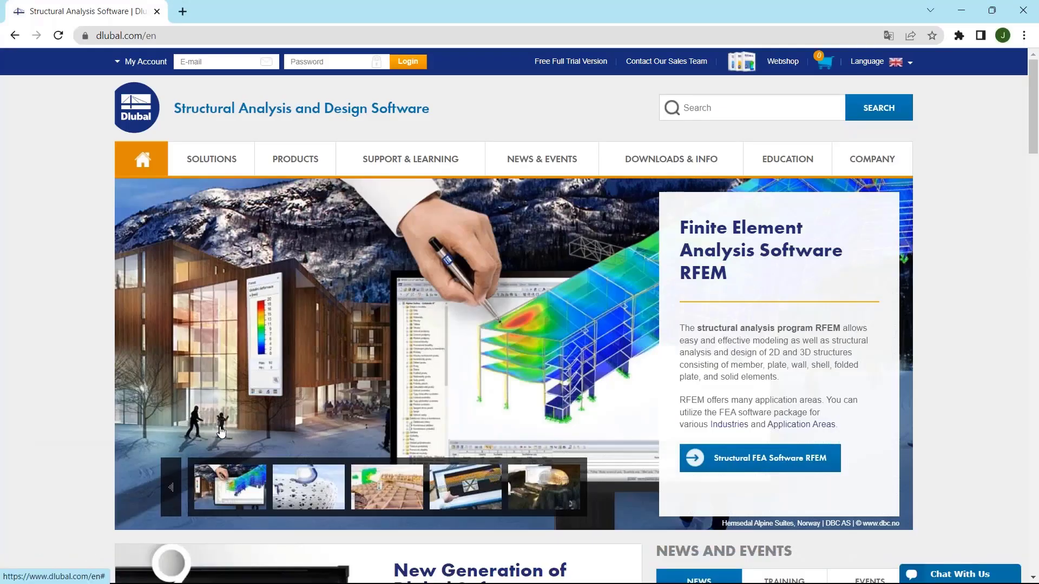
pyautogui.moveTo(545, 169)
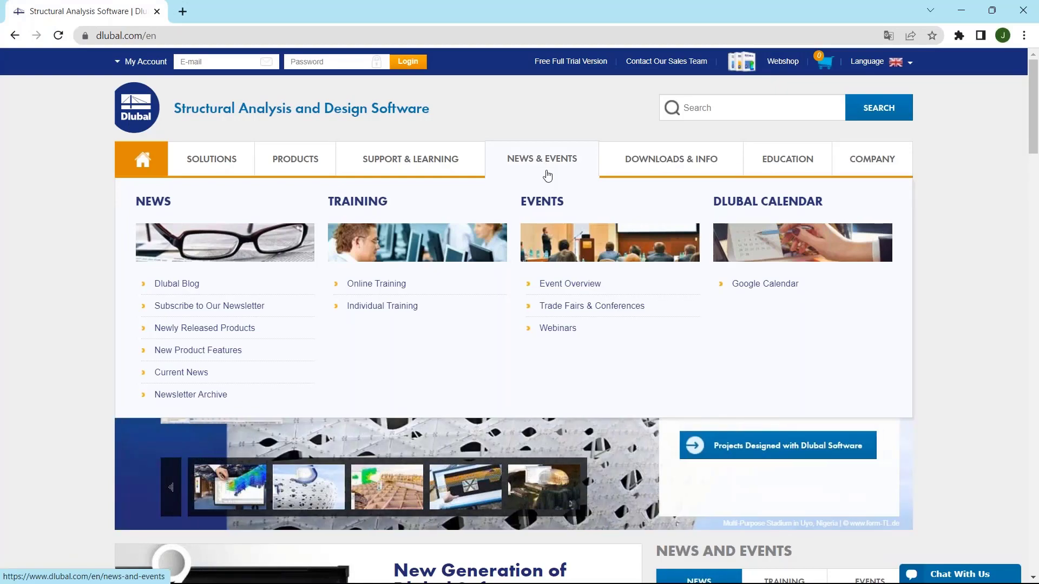
pyautogui.click(554, 328)
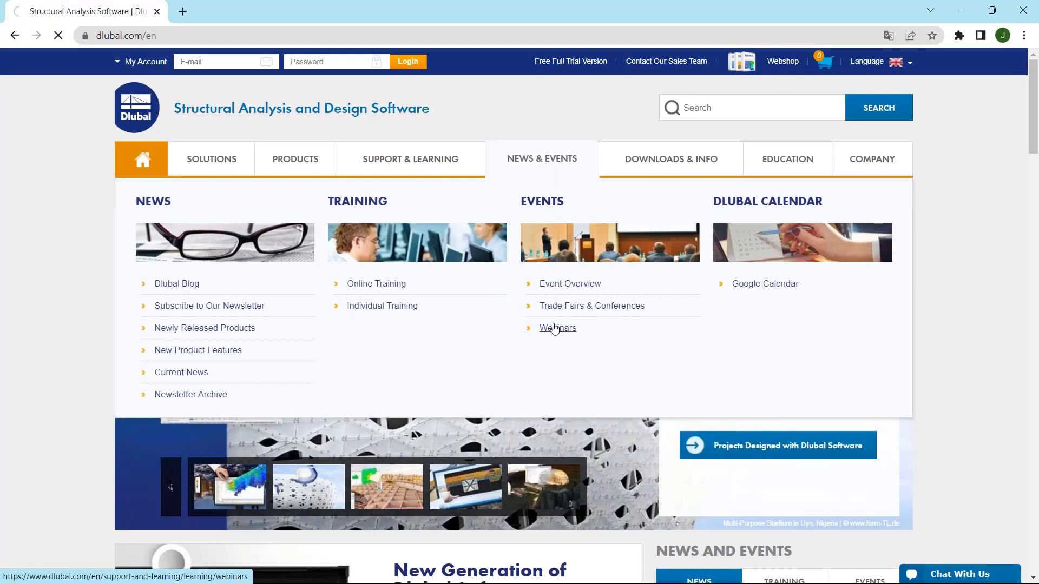
# Browse the upcoming webinars list and open the page for "Member and Surface Design of Timber Components in RFEM 6"
pyautogui.scroll(-5, 556, 320)
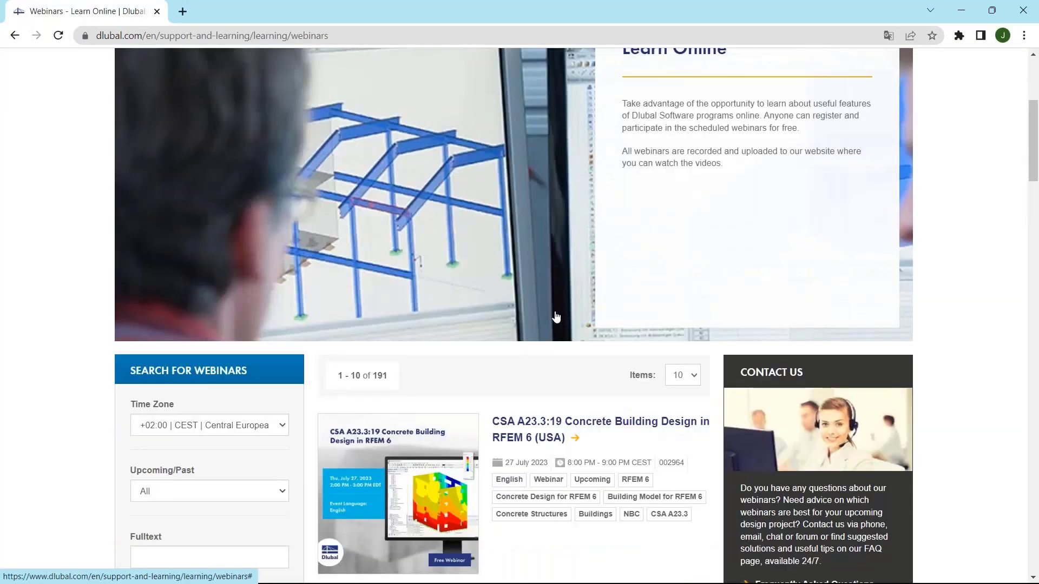
pyautogui.scroll(-6, 556, 318)
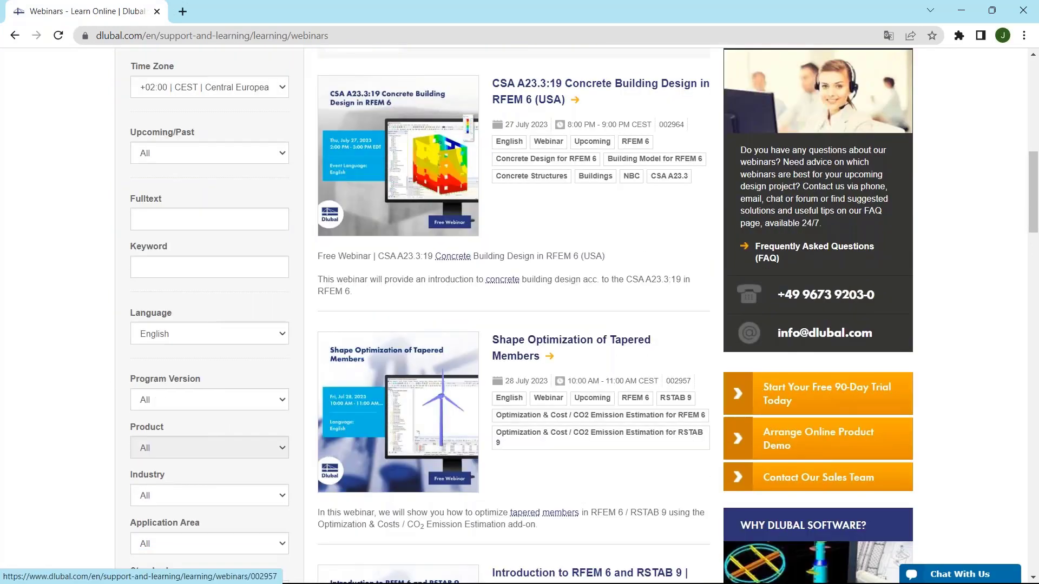
pyautogui.scroll(-3, 595, 361)
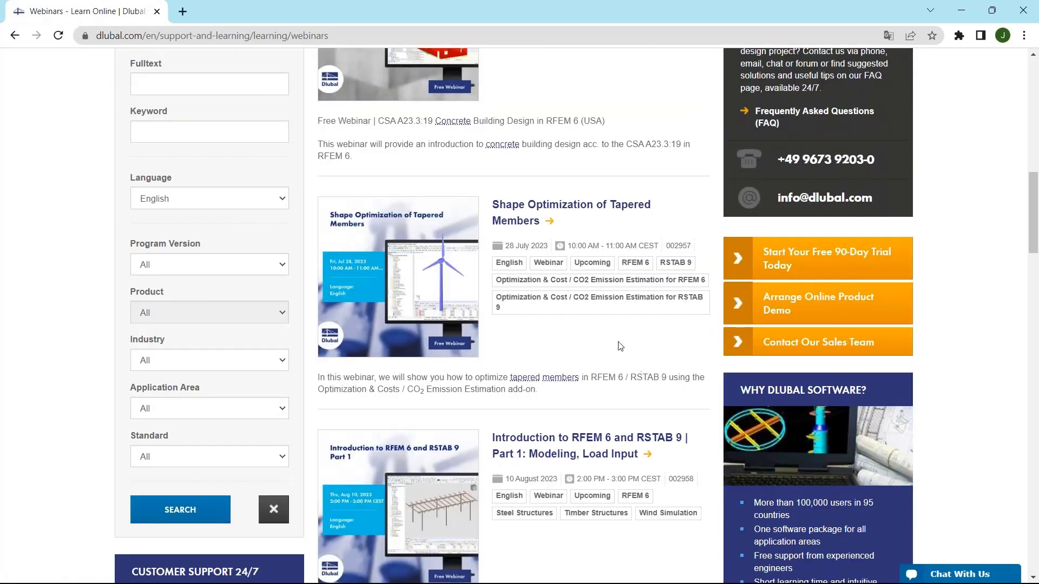
pyautogui.scroll(-1, 620, 346)
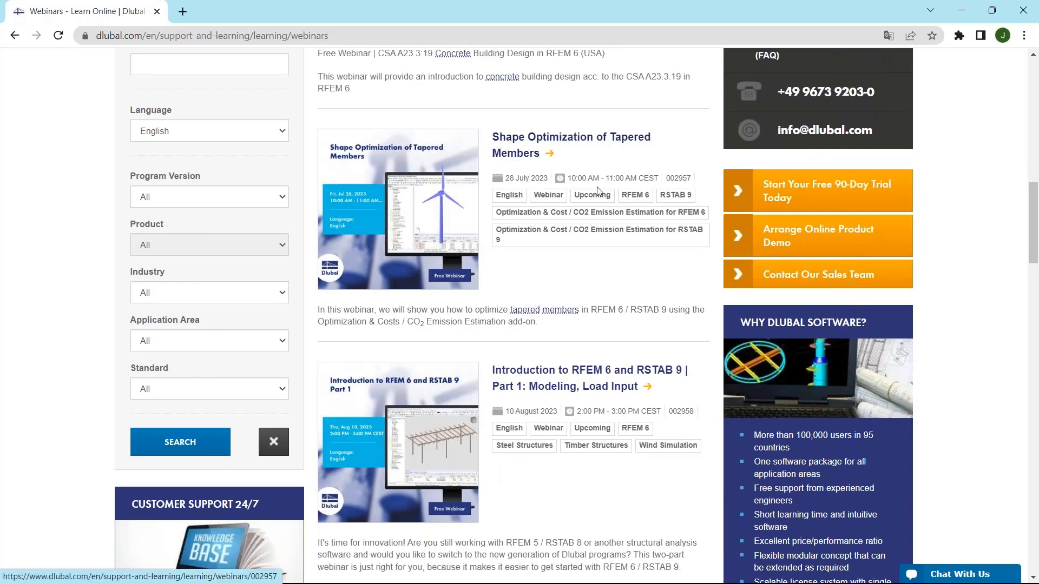
pyautogui.scroll(5, 594, 194)
pyautogui.scroll(-4, 597, 229)
pyautogui.scroll(-10, 596, 229)
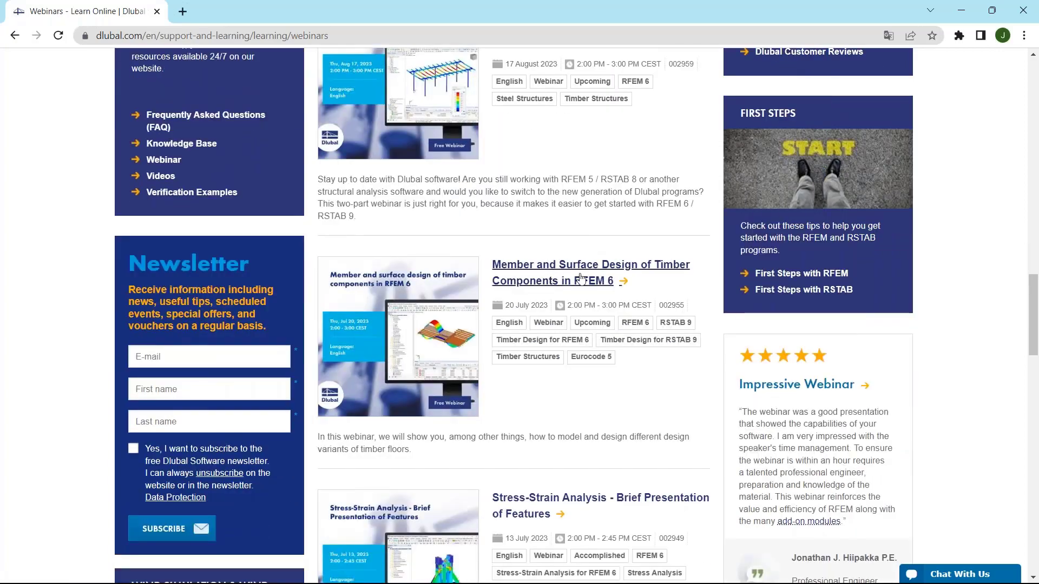
pyautogui.click(516, 278)
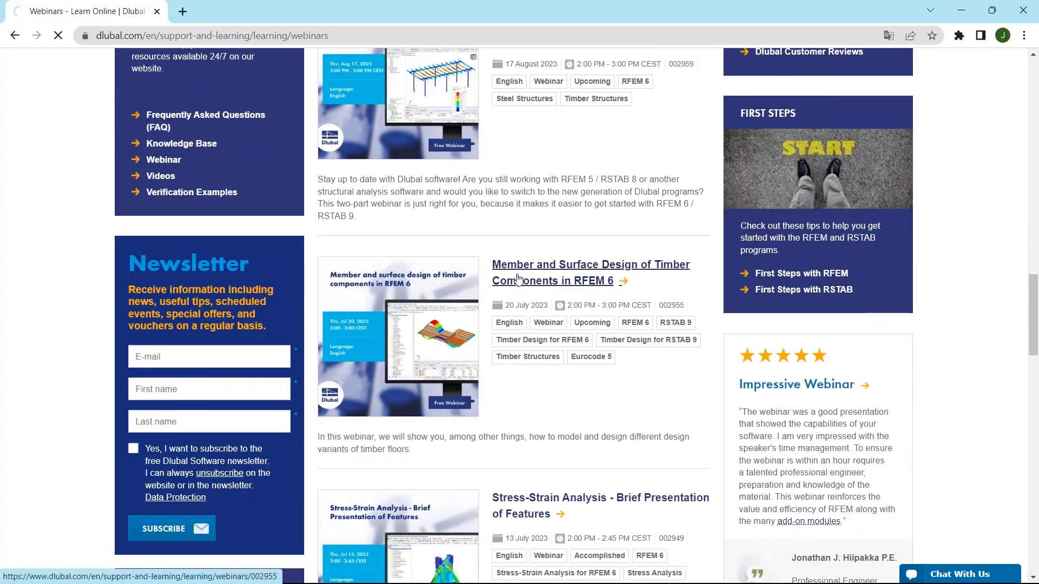
# Review the timber webinar's page from its description and time schedule through the speakers, links and registration area to the recommended events
pyautogui.scroll(-12, 519, 278)
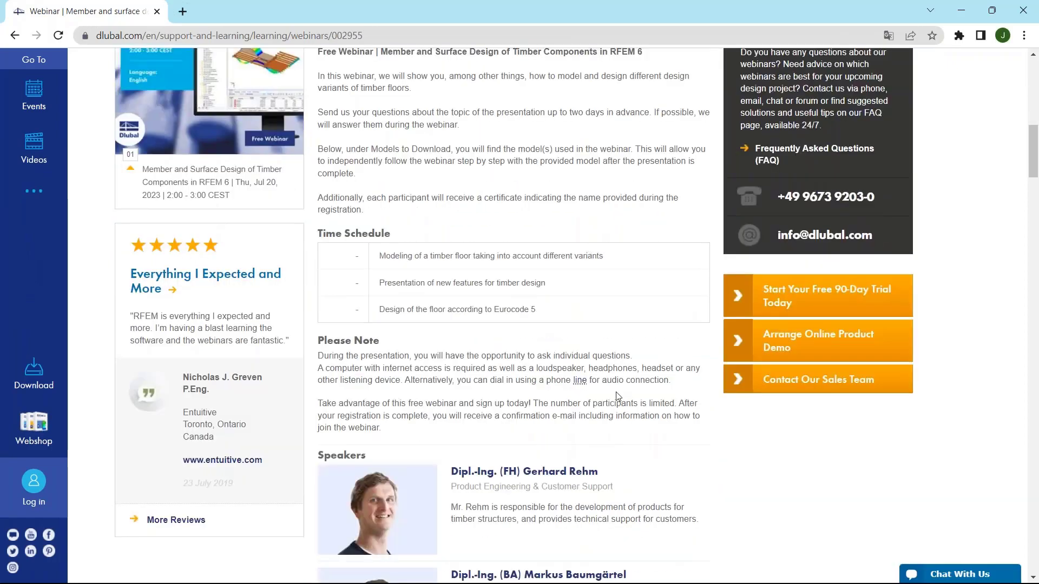
pyautogui.scroll(-9, 496, 323)
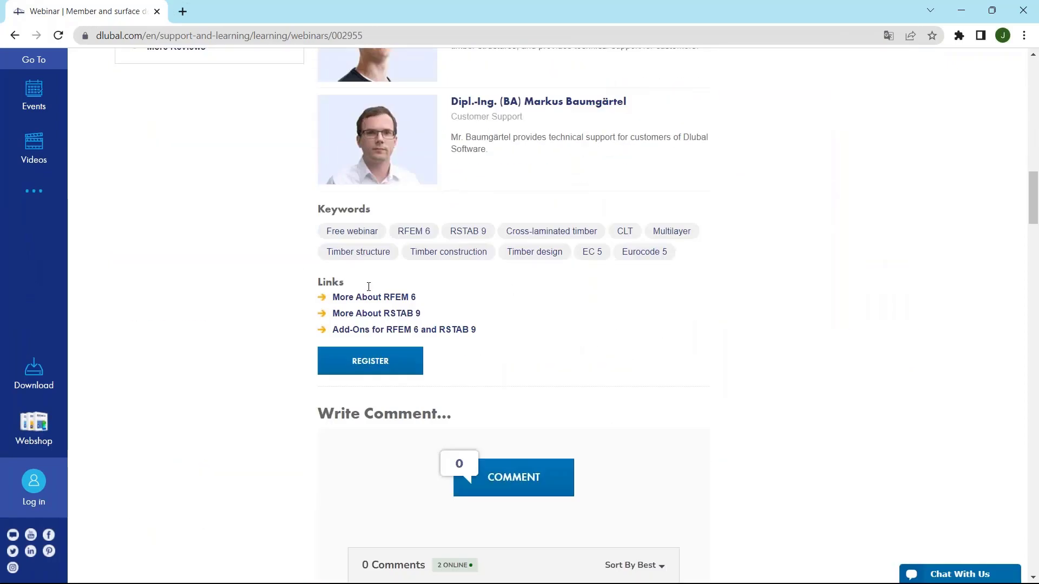
pyautogui.scroll(-3, 547, 287)
pyautogui.scroll(-20, 485, 249)
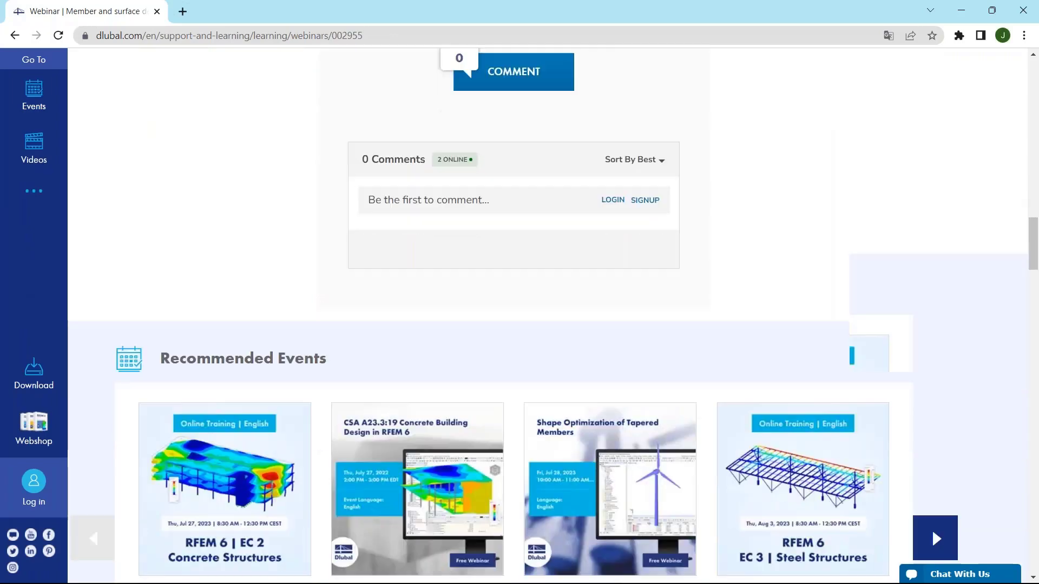